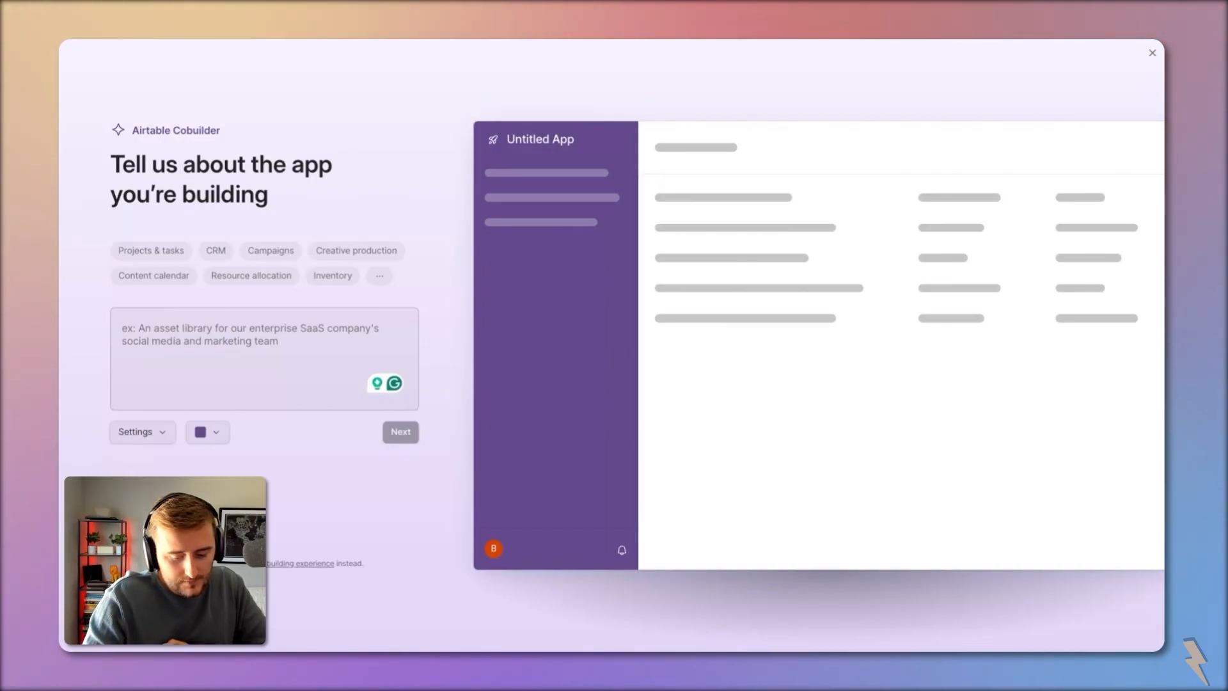
# Step: Describe a request and approval workflow where each request may have one or many approvers
pyautogui.write('Create a n approv')
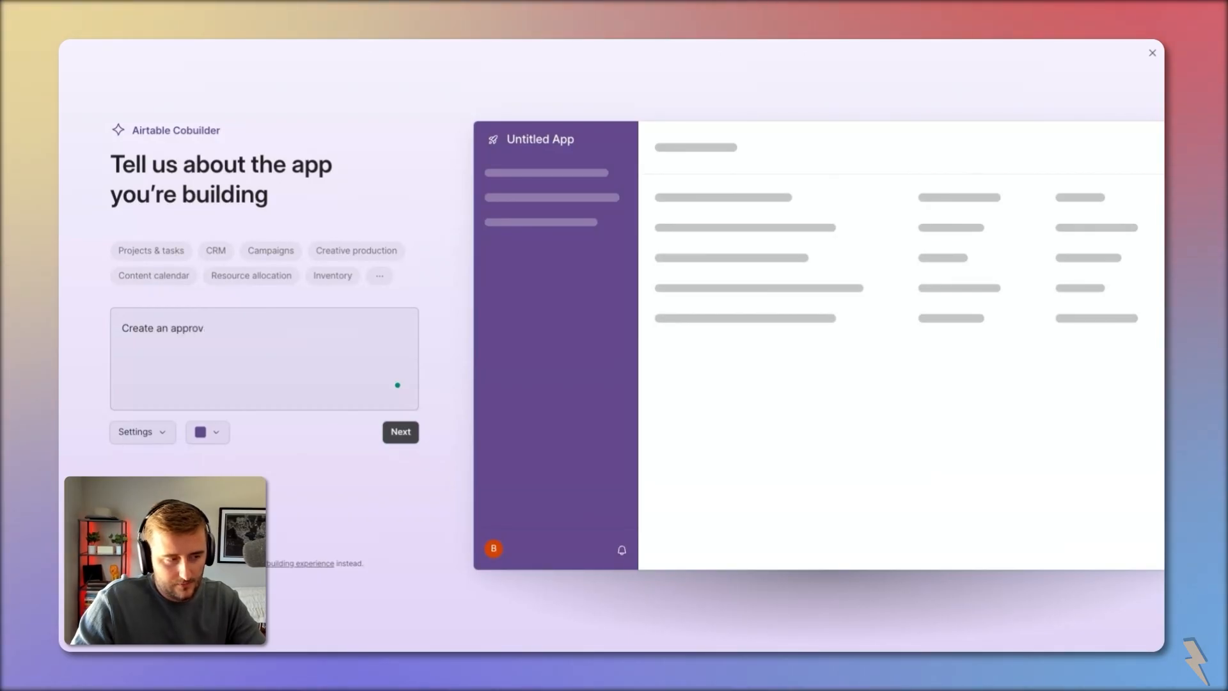
pyautogui.write('request and approval workflow. Each request may have one or many approvals')
pyautogui.write('. There should be an admin view and a approver view. The admins should be able to see all re')
pyautogui.write('quests and all approval statuses.')
pyautogui.moveTo(168, 354)
pyautogui.click(192, 392)
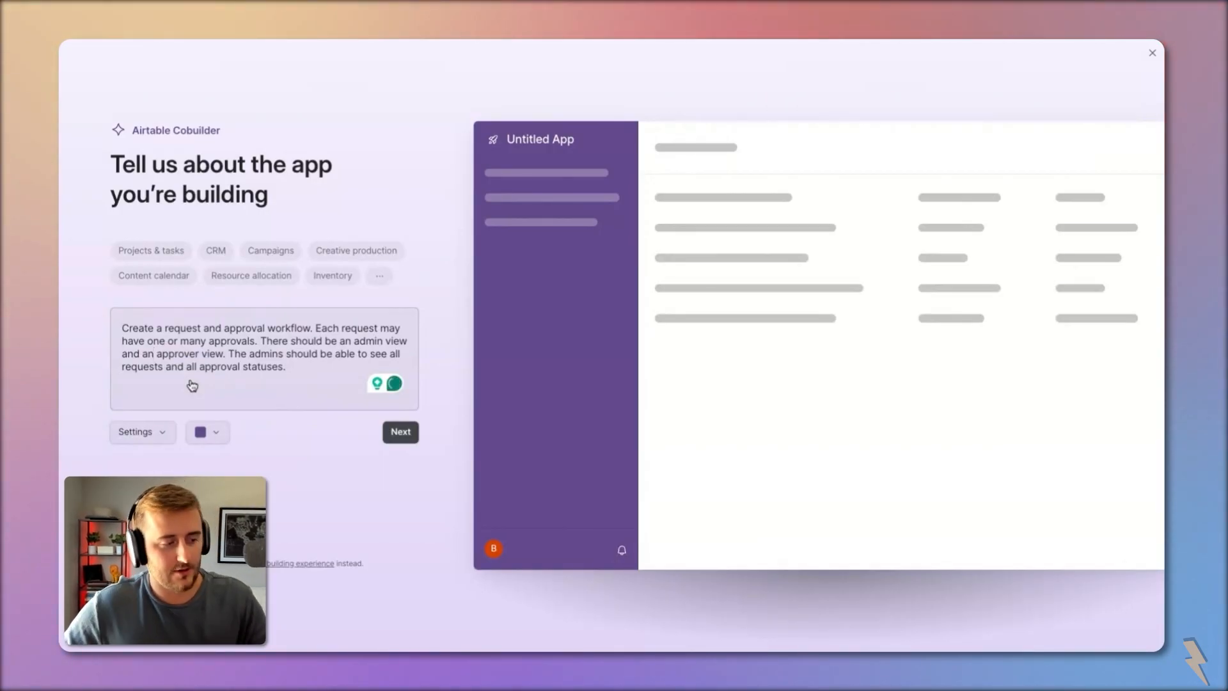
pyautogui.click(307, 373)
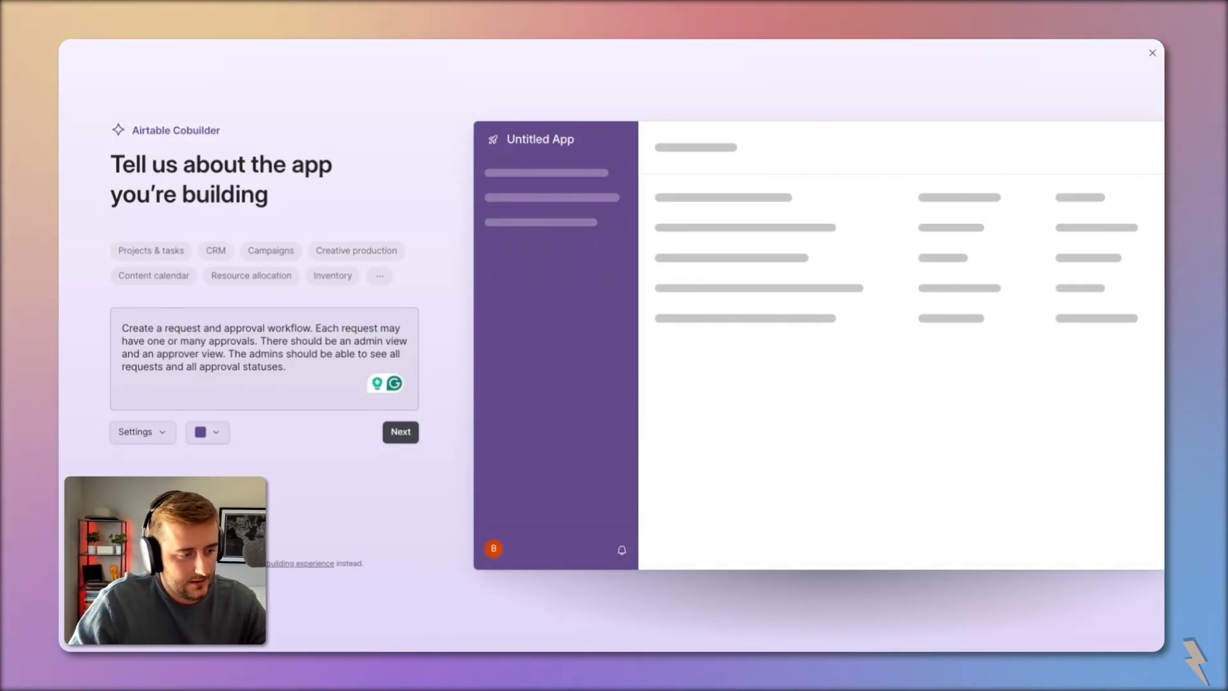
# Step: Add a table for creating approval templates to the description, then generate the app
pyautogui.write('We want to have a table where we can create approv')
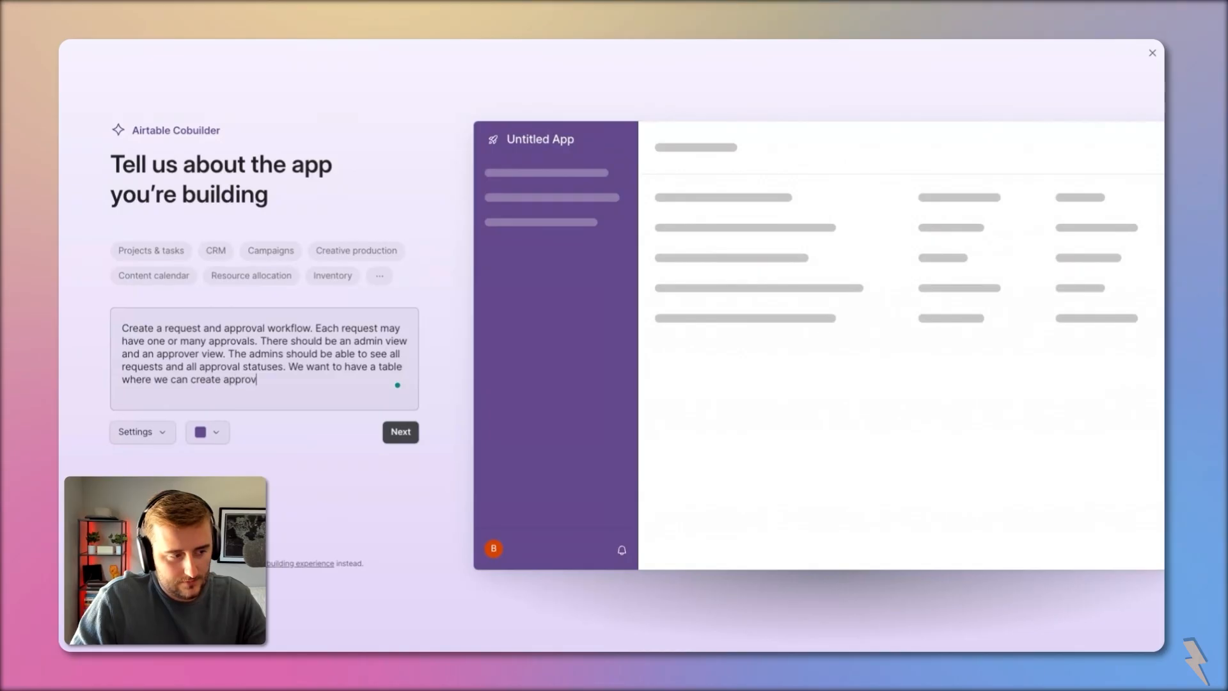
pyautogui.write('al templates that should be generated.')
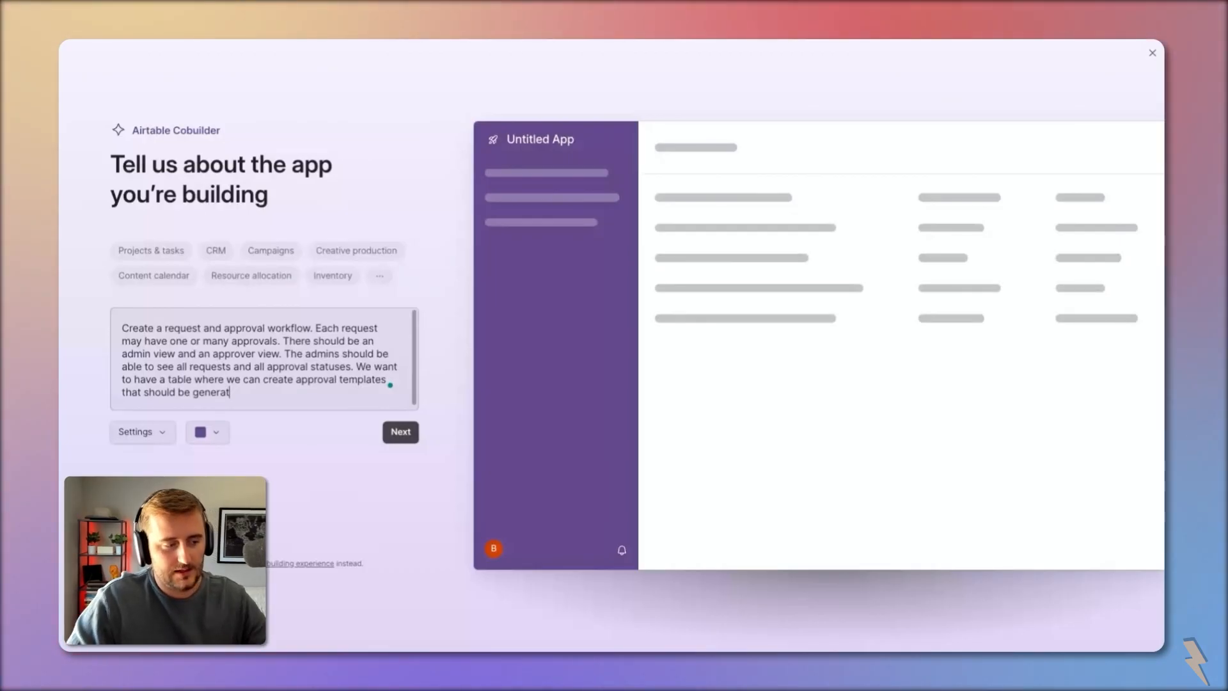
pyautogui.click(151, 442)
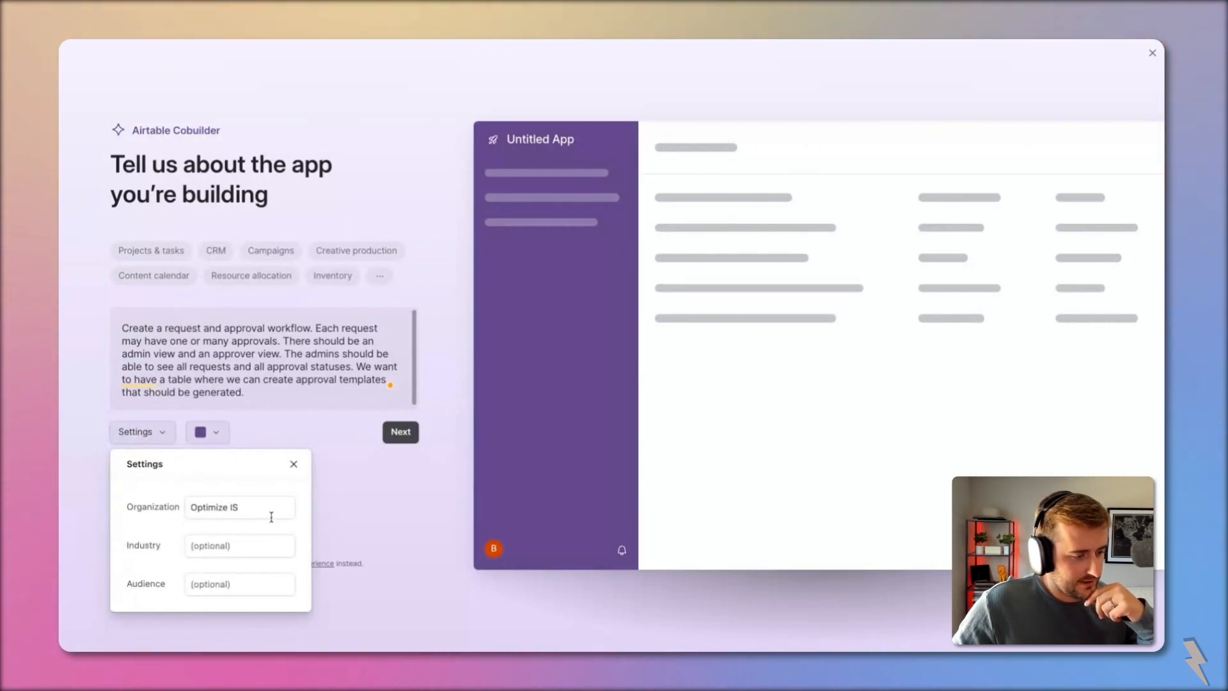
pyautogui.click(343, 469)
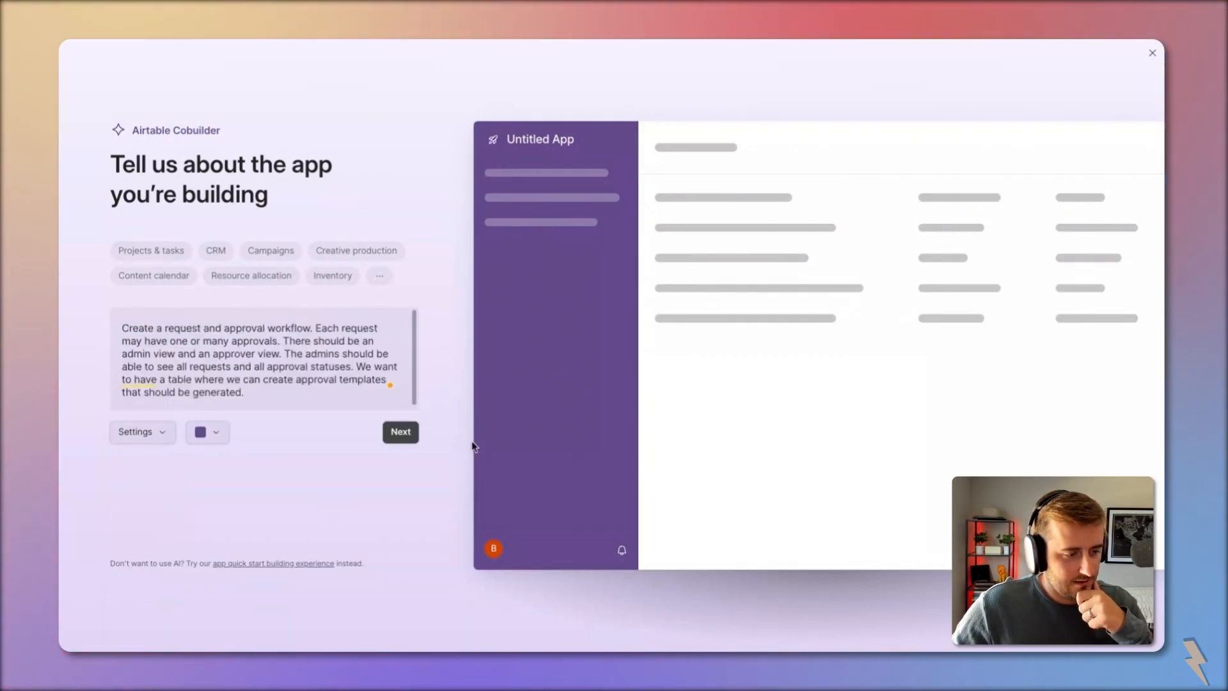
pyautogui.click(396, 439)
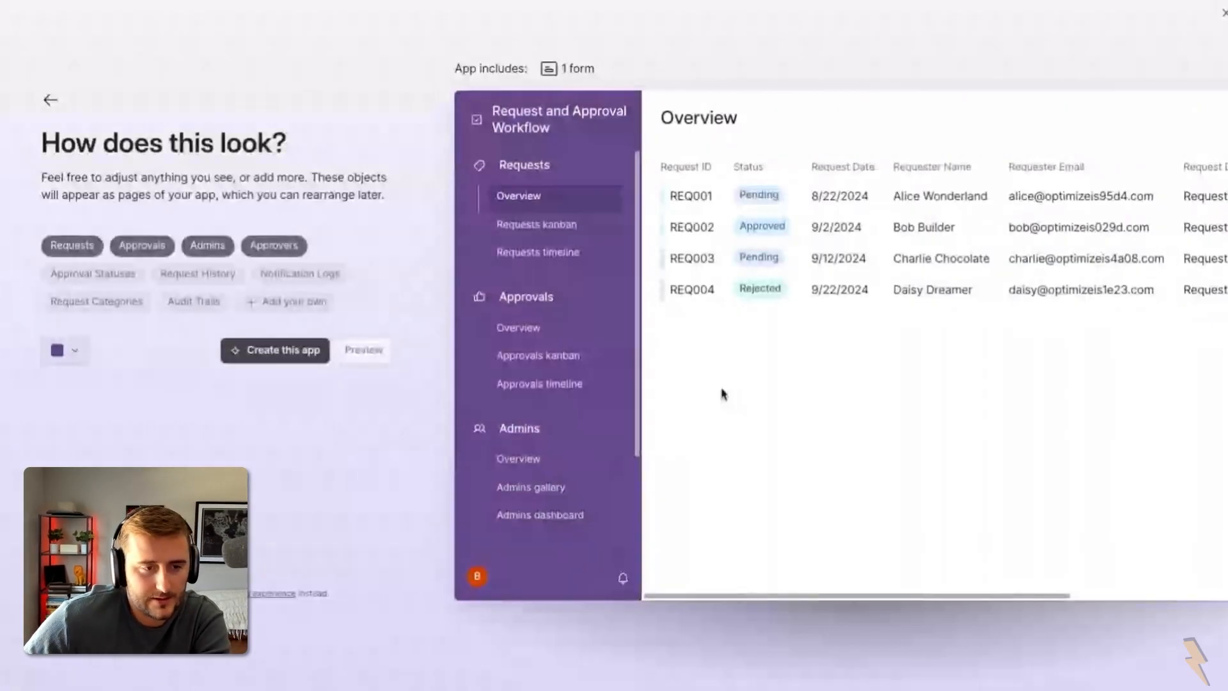
# Step: Review the previewed Requests overview, kanban and timeline pages, staying in the builder
pyautogui.hscroll(1, 935, 351)
pyautogui.hscroll(5, 935, 350)
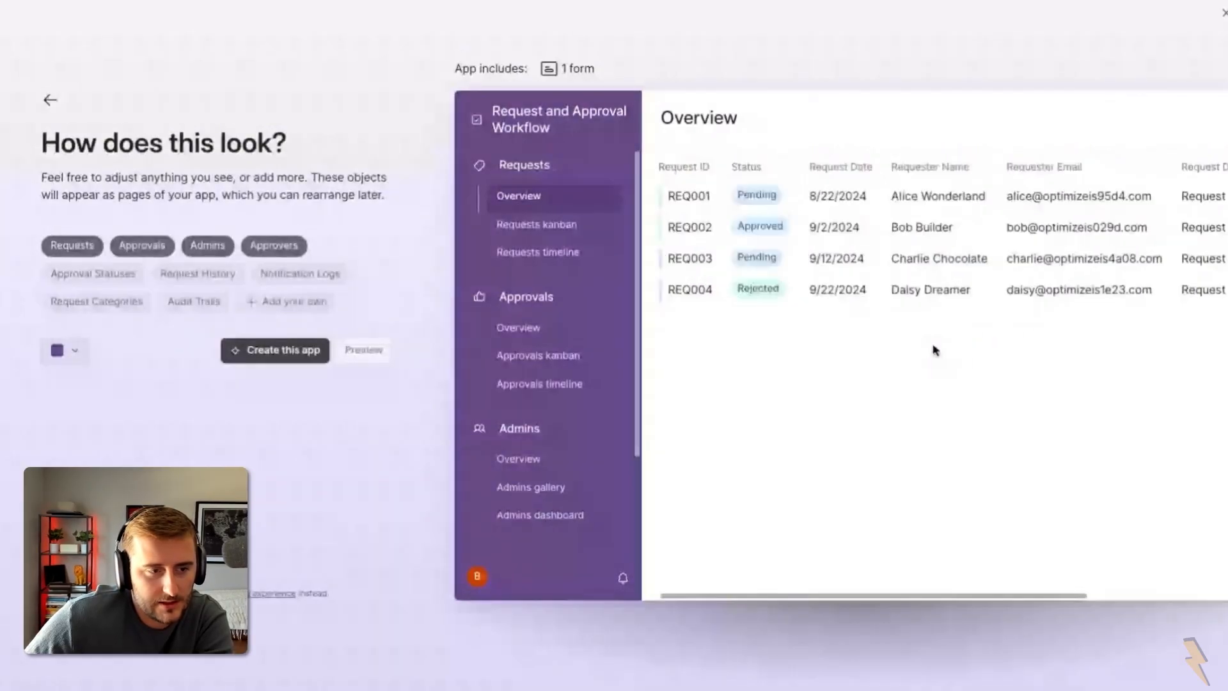
pyautogui.hscroll(-1, 935, 350)
pyautogui.hscroll(4, 861, 258)
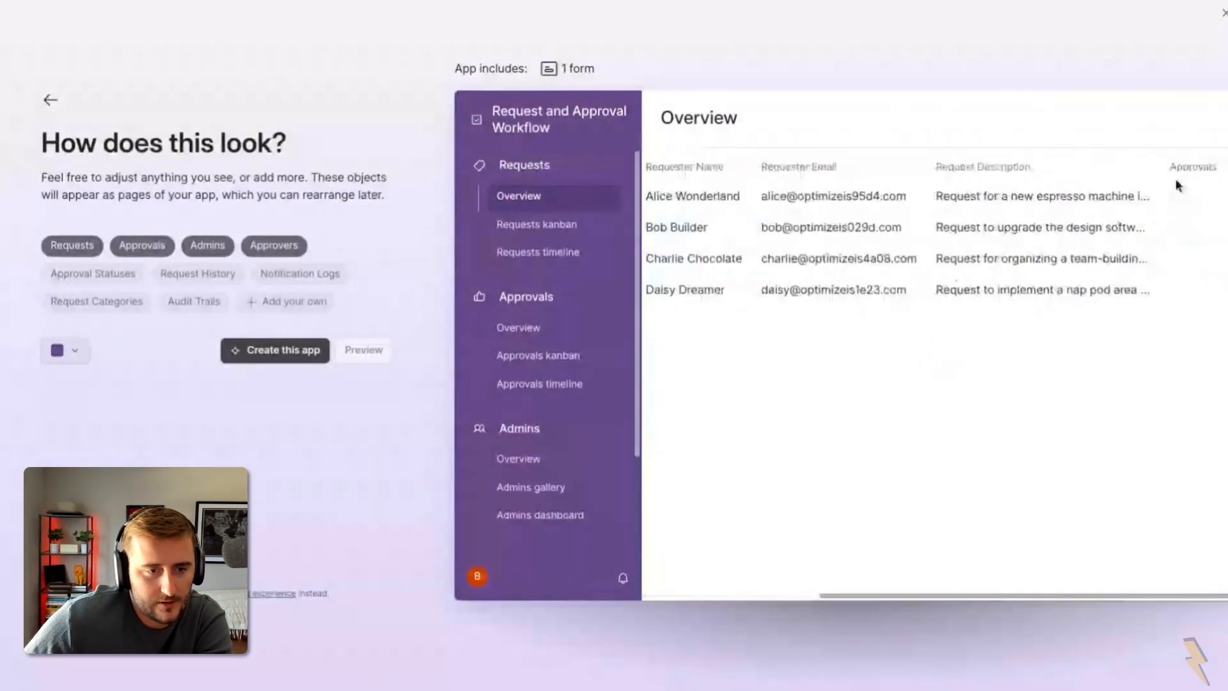
pyautogui.click(1224, 13)
pyautogui.click(669, 387)
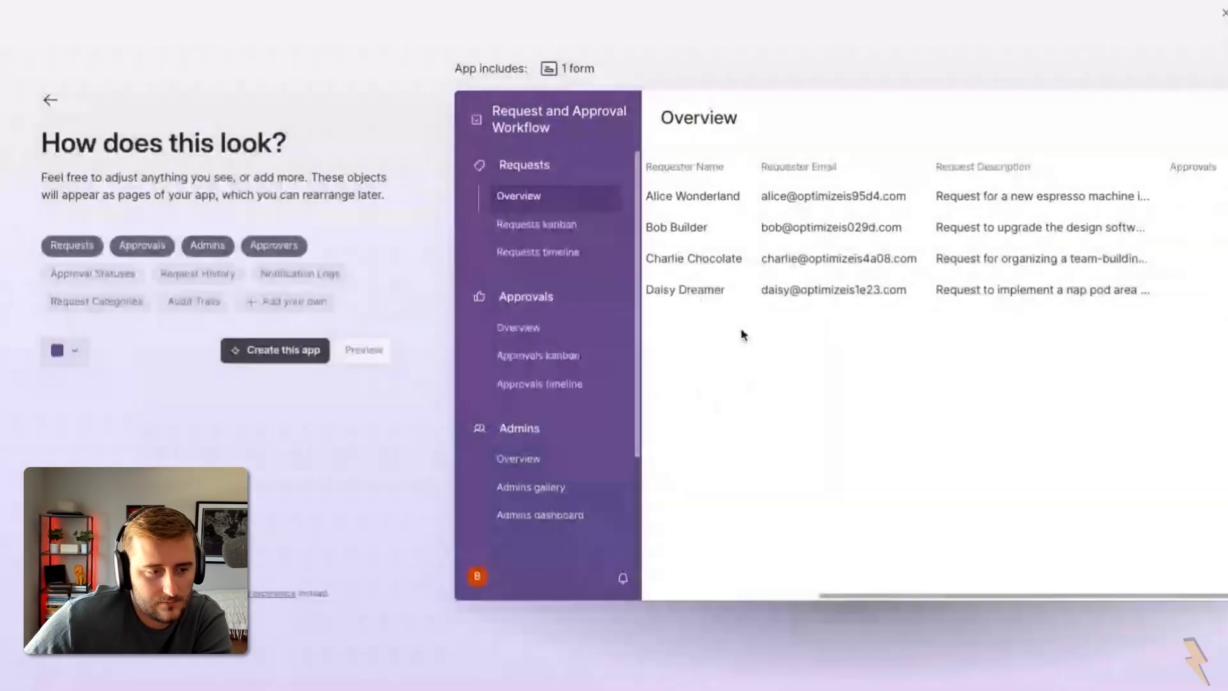
pyautogui.hscroll(-3, 742, 335)
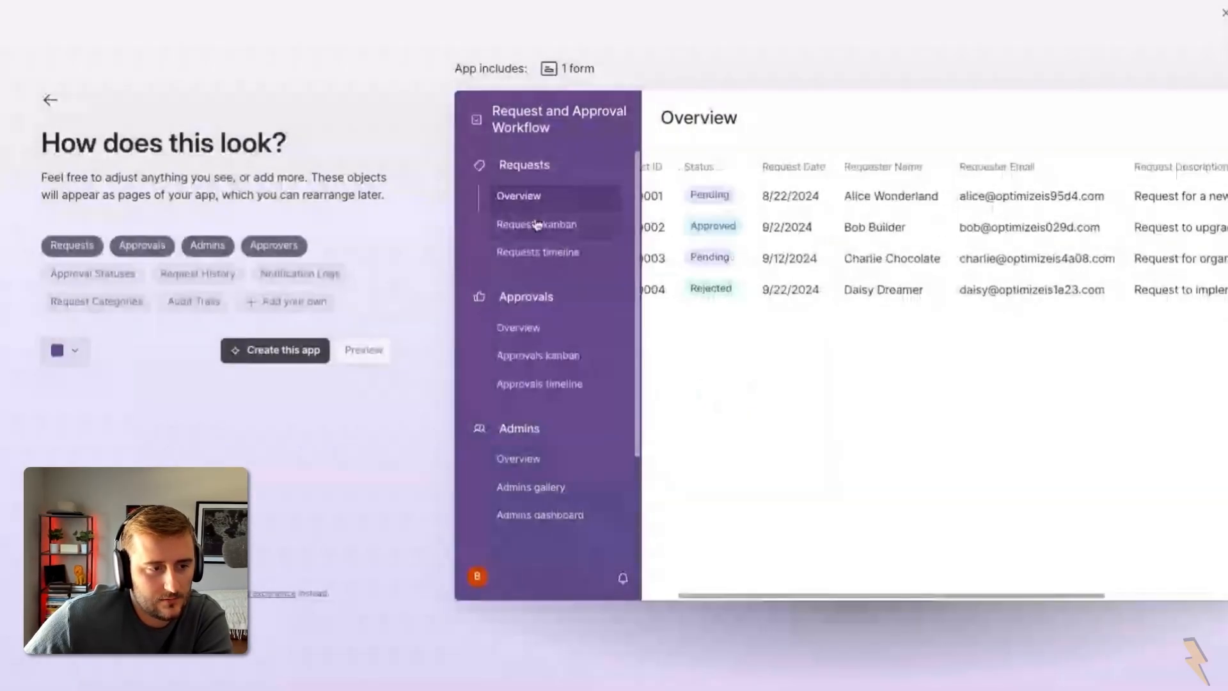
pyautogui.click(537, 224)
pyautogui.click(545, 252)
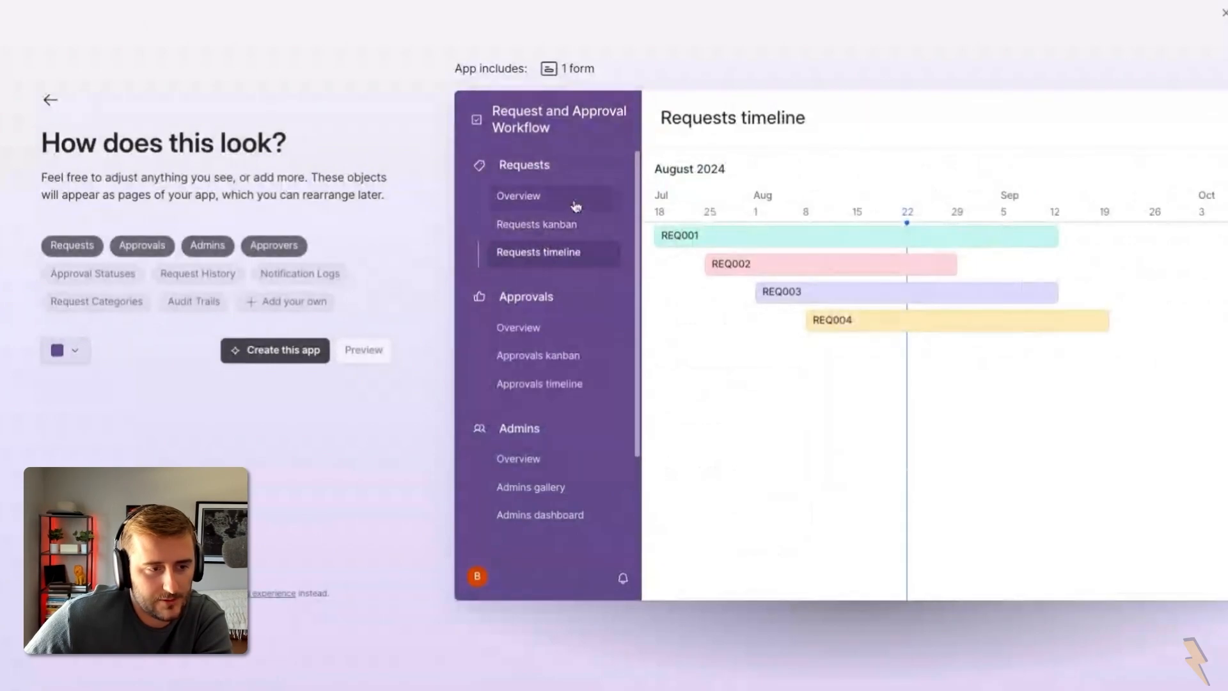
pyautogui.click(568, 203)
pyautogui.hscroll(5, 1078, 256)
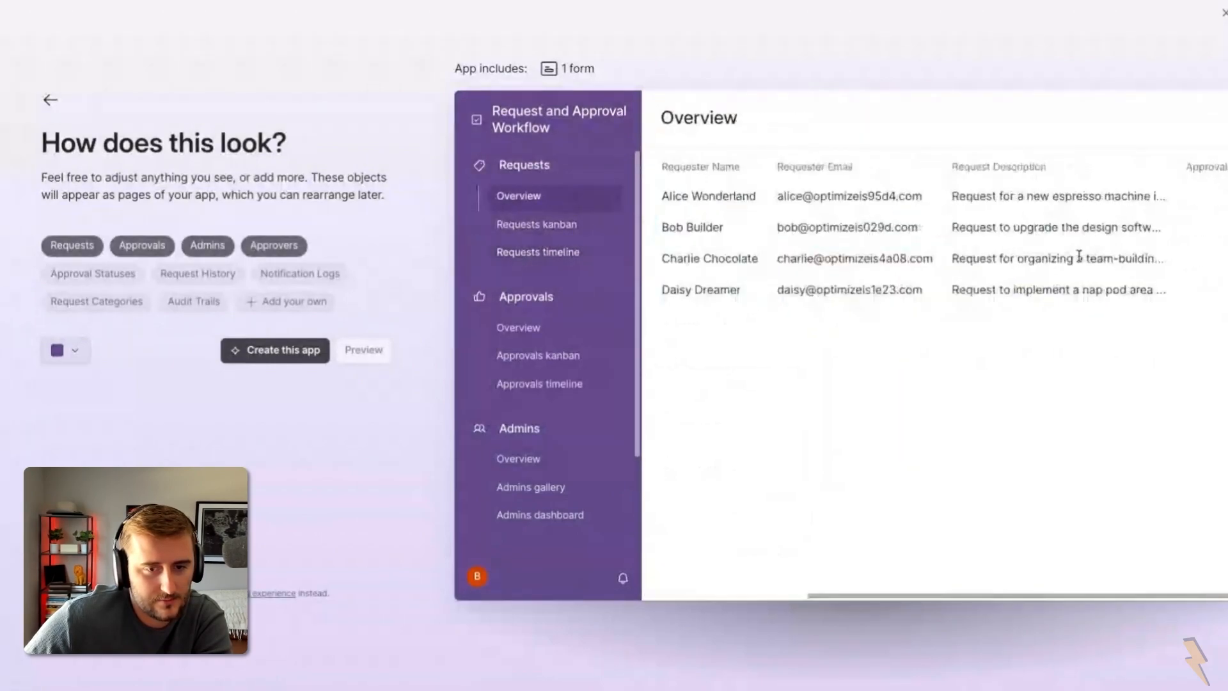
pyautogui.hscroll(-5, 1078, 259)
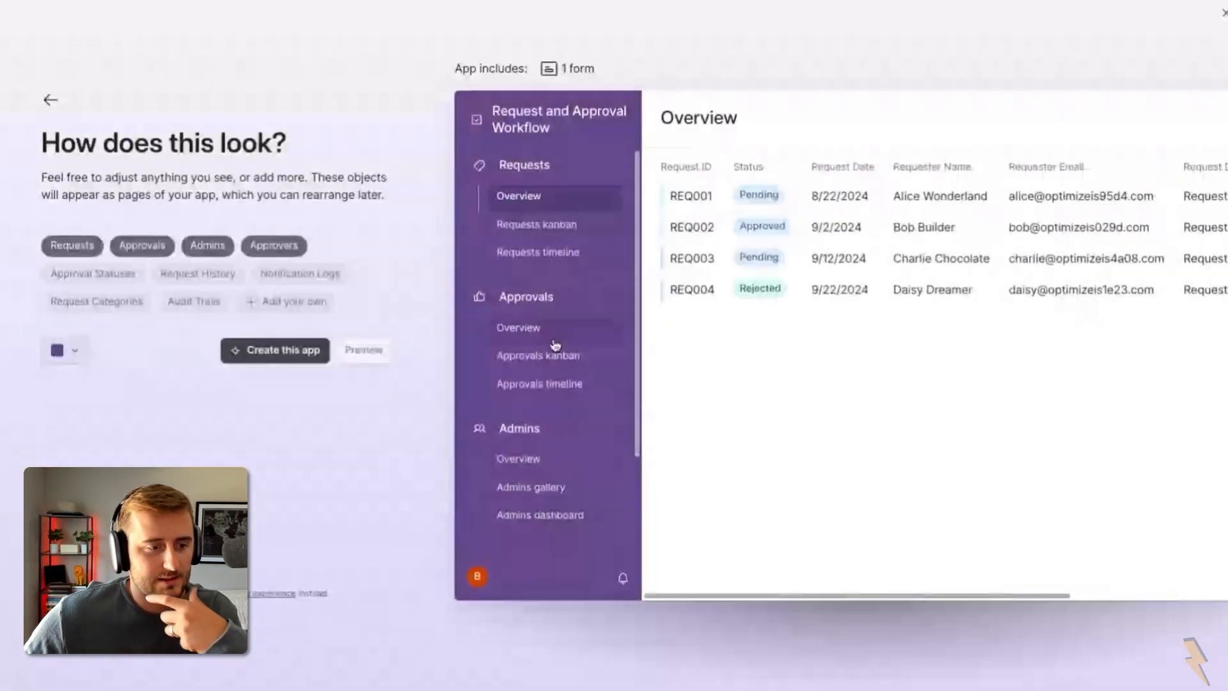
# Step: Review the Approvals overview, kanban and timeline pages, then return to the description step
pyautogui.click(553, 331)
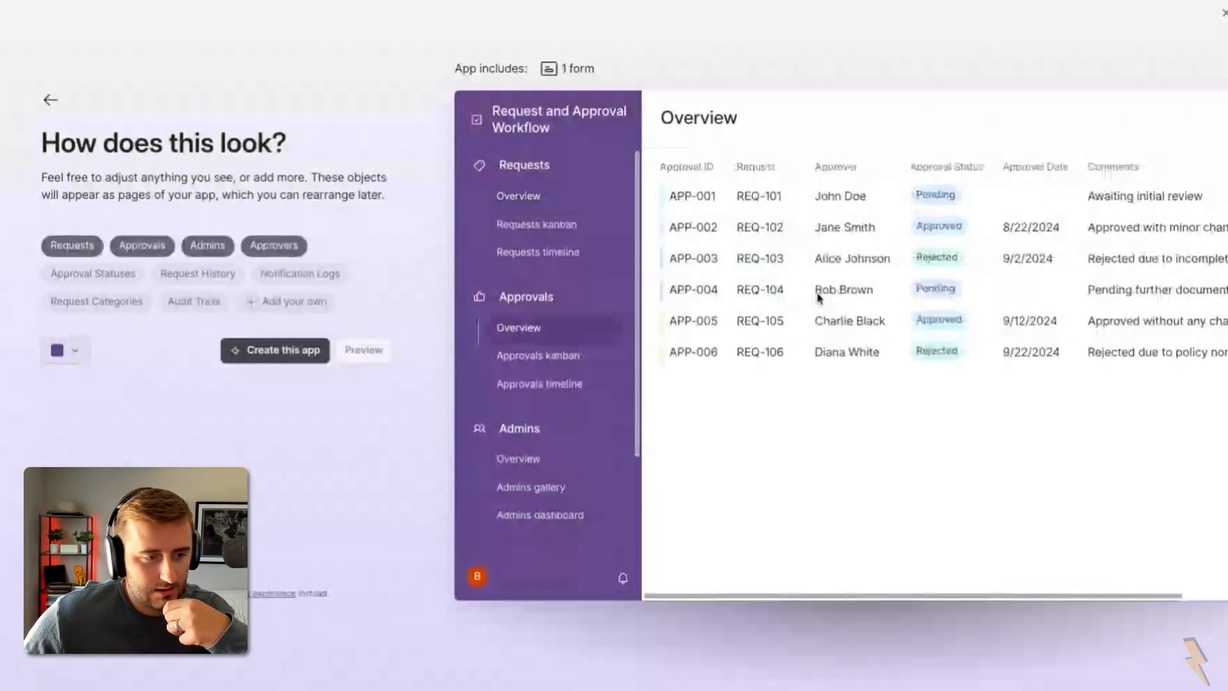
pyautogui.hscroll(1, 817, 296)
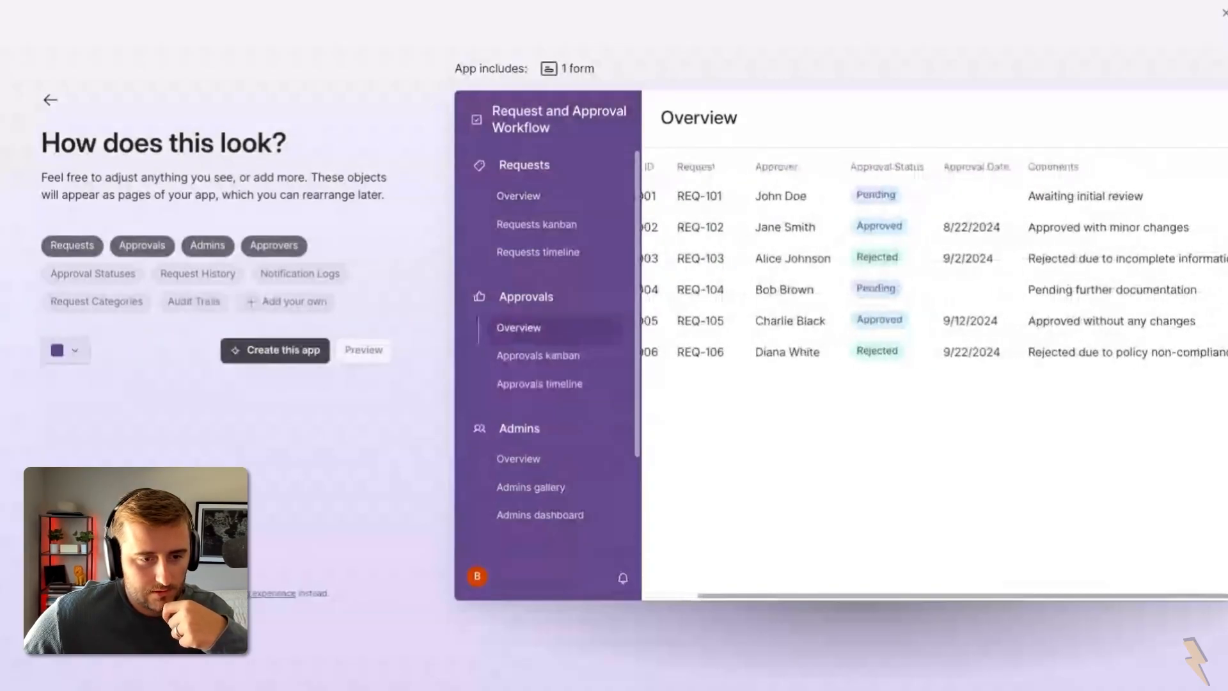
pyautogui.hscroll(-3, 731, 214)
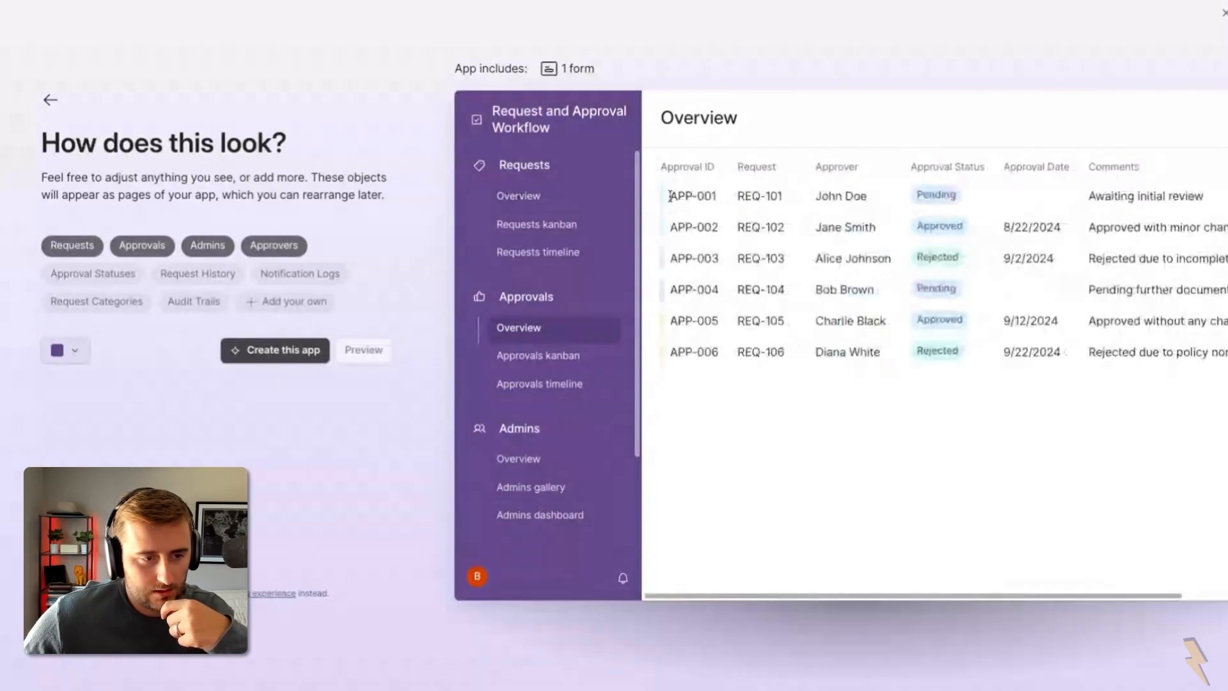
pyautogui.moveTo(668, 196); pyautogui.dragTo(718, 201)
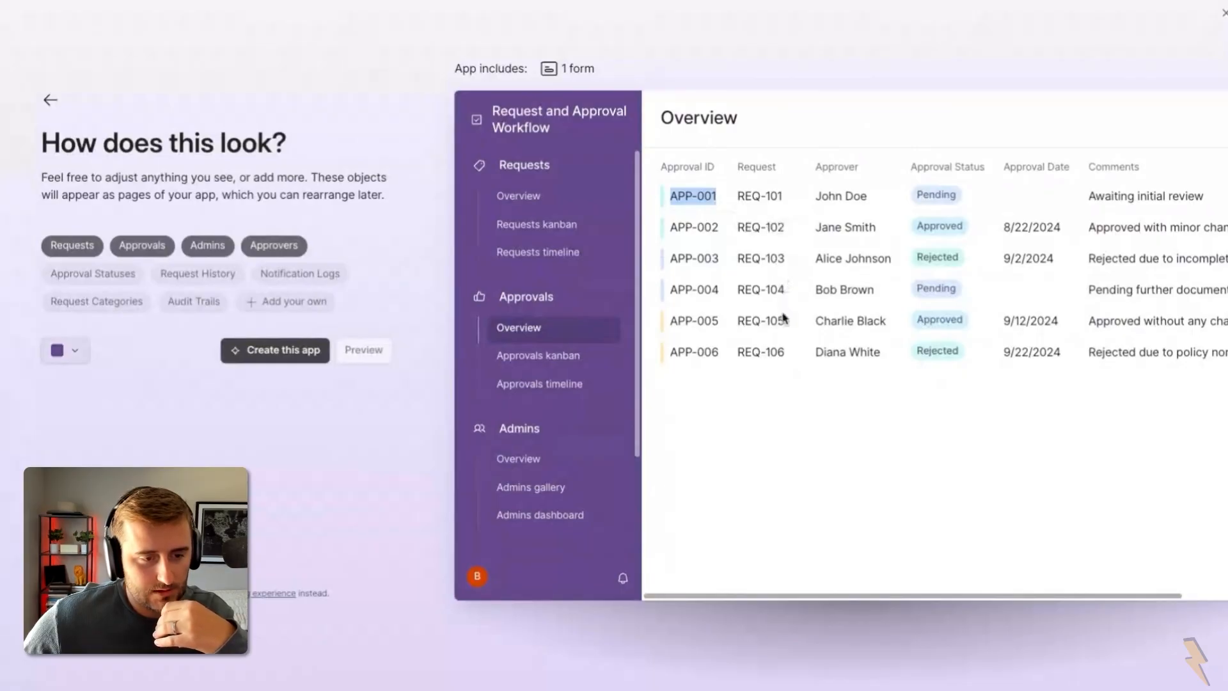
pyautogui.hscroll(3, 823, 368)
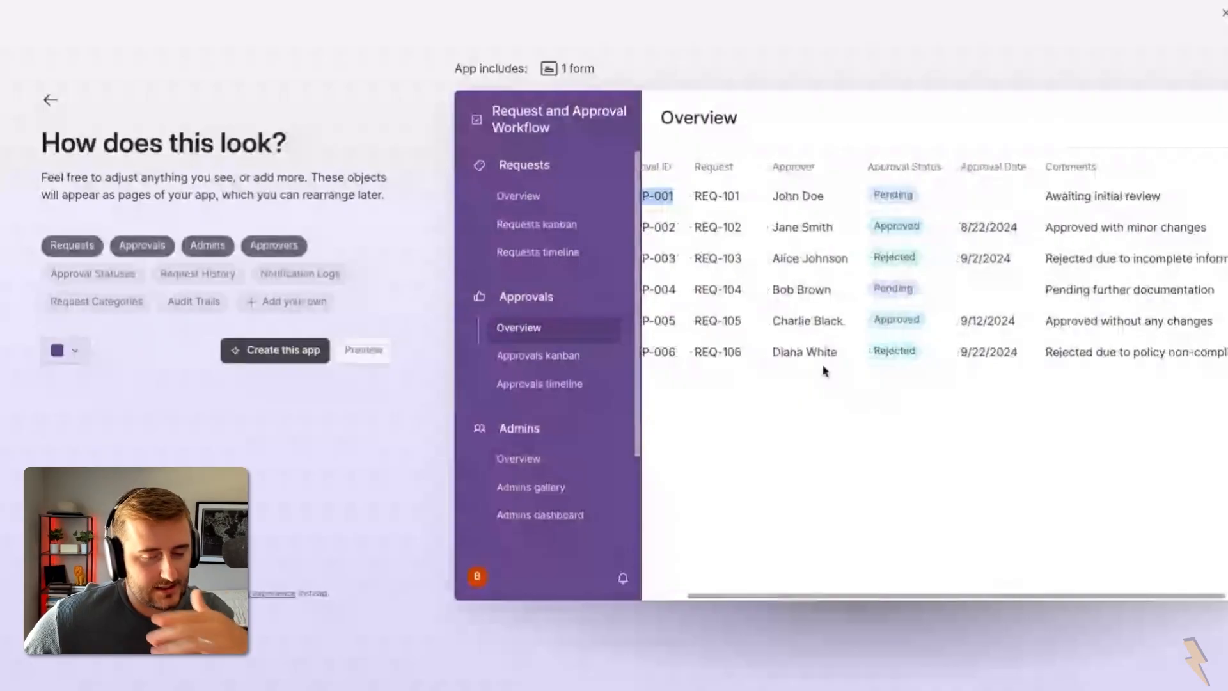
pyautogui.hscroll(-3, 823, 369)
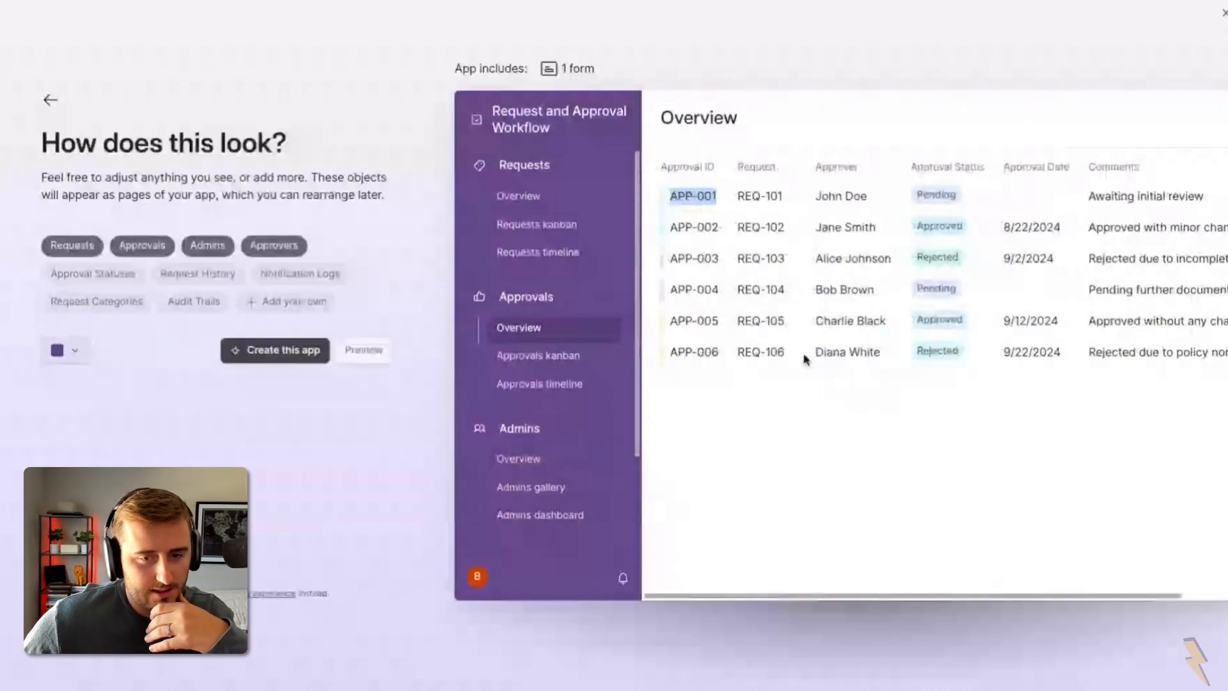
pyautogui.click(560, 355)
pyautogui.click(550, 383)
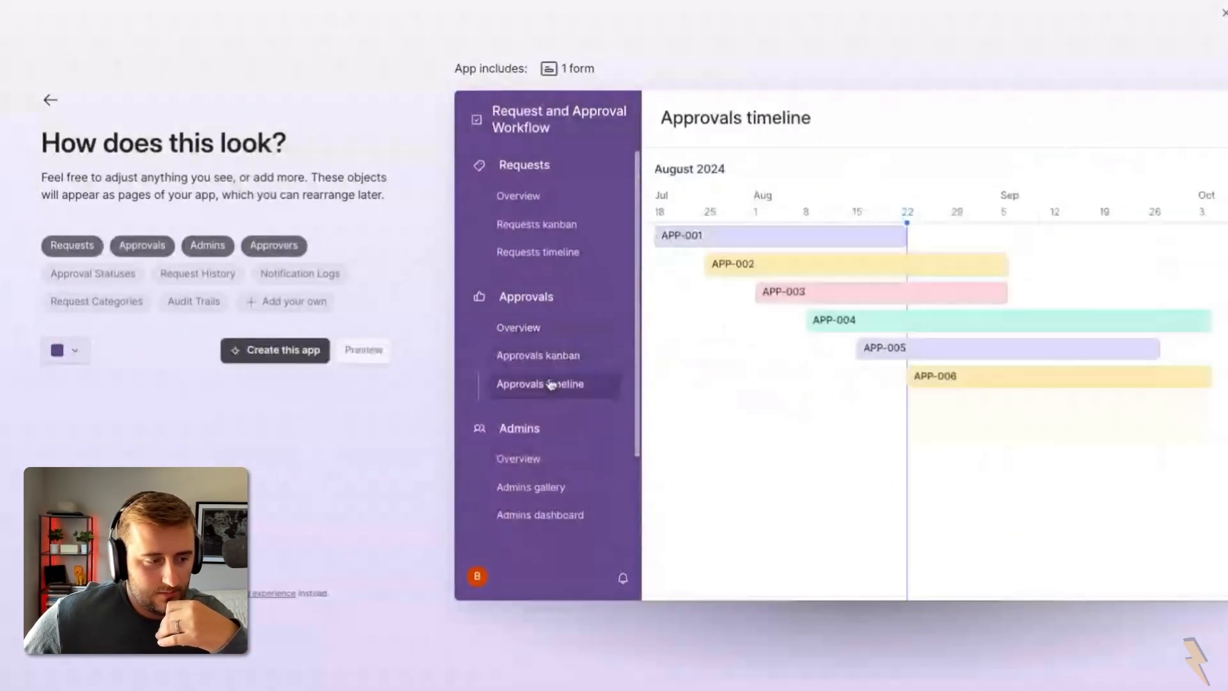
pyautogui.click(50, 100)
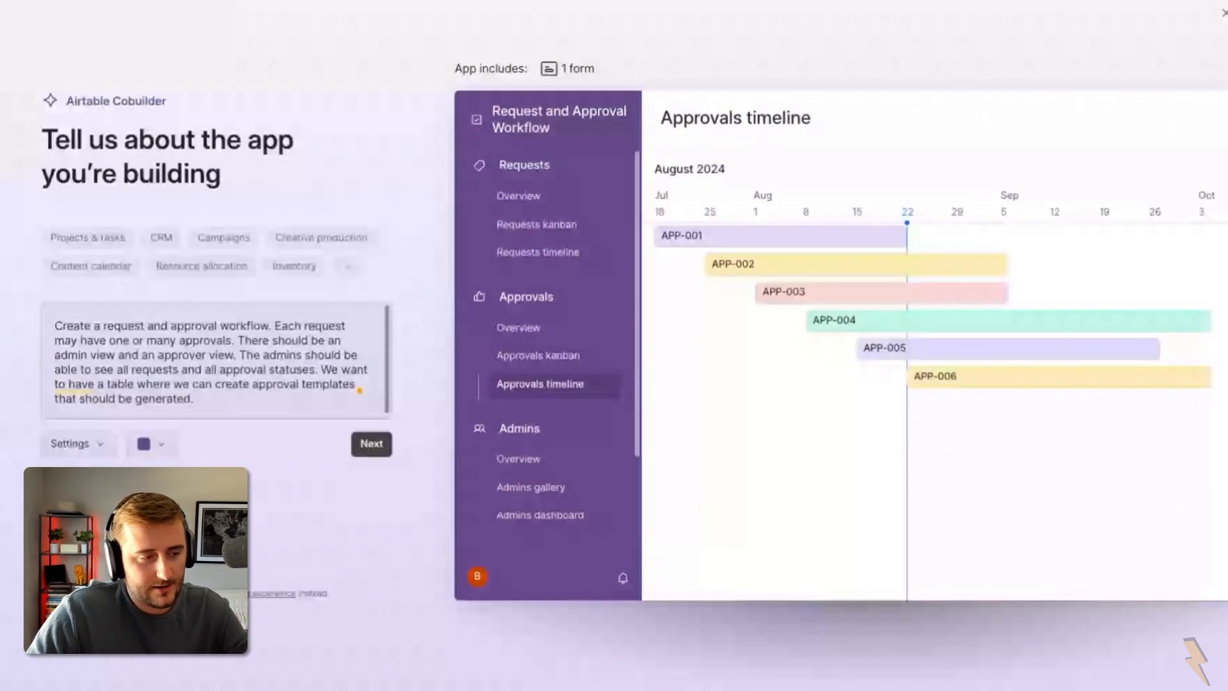
# Step: Add that approvals may depend on previous ones and requests have a dollar amount, then regenerate
pyautogui.write('Approvals may be dependent o')
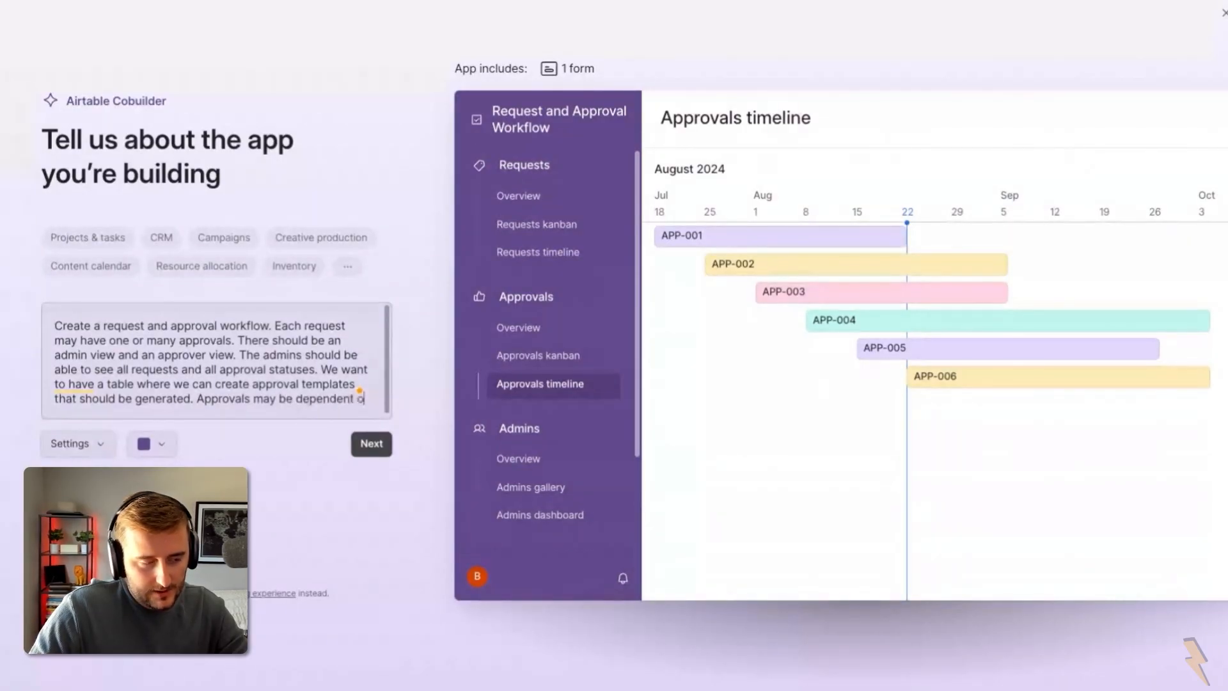
pyautogui.write('n prsvious approvals. Requests should have a dollar a')
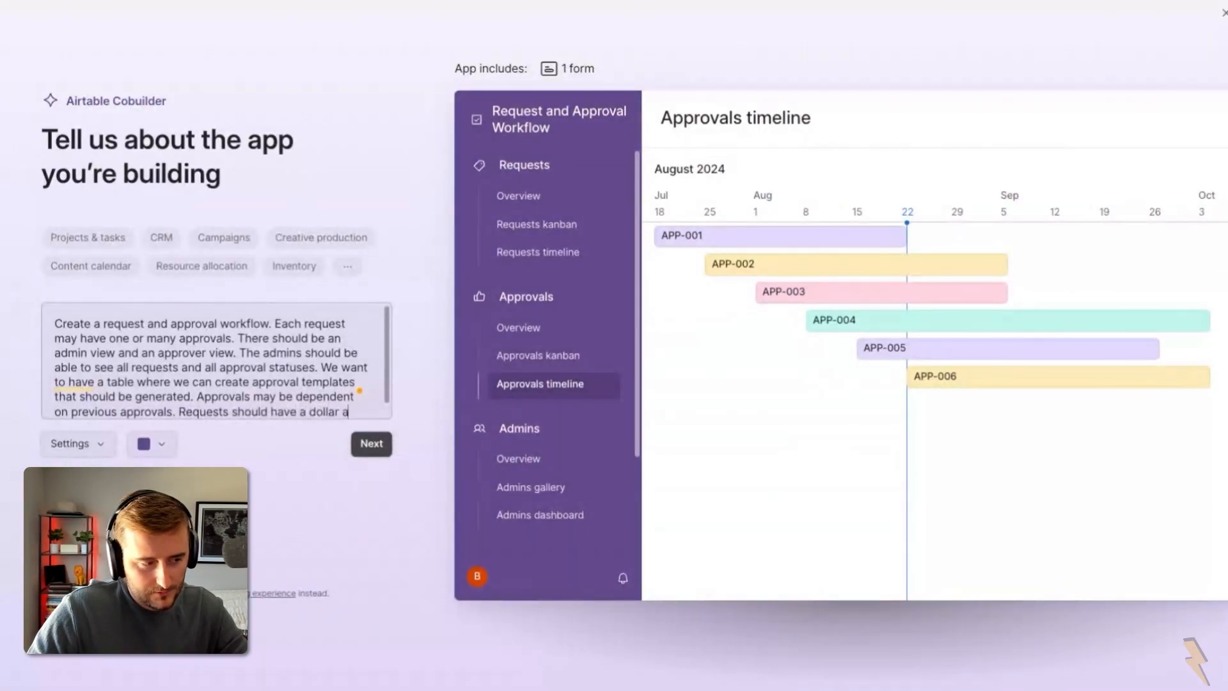
pyautogui.write('mount requested.')
pyautogui.click(382, 444)
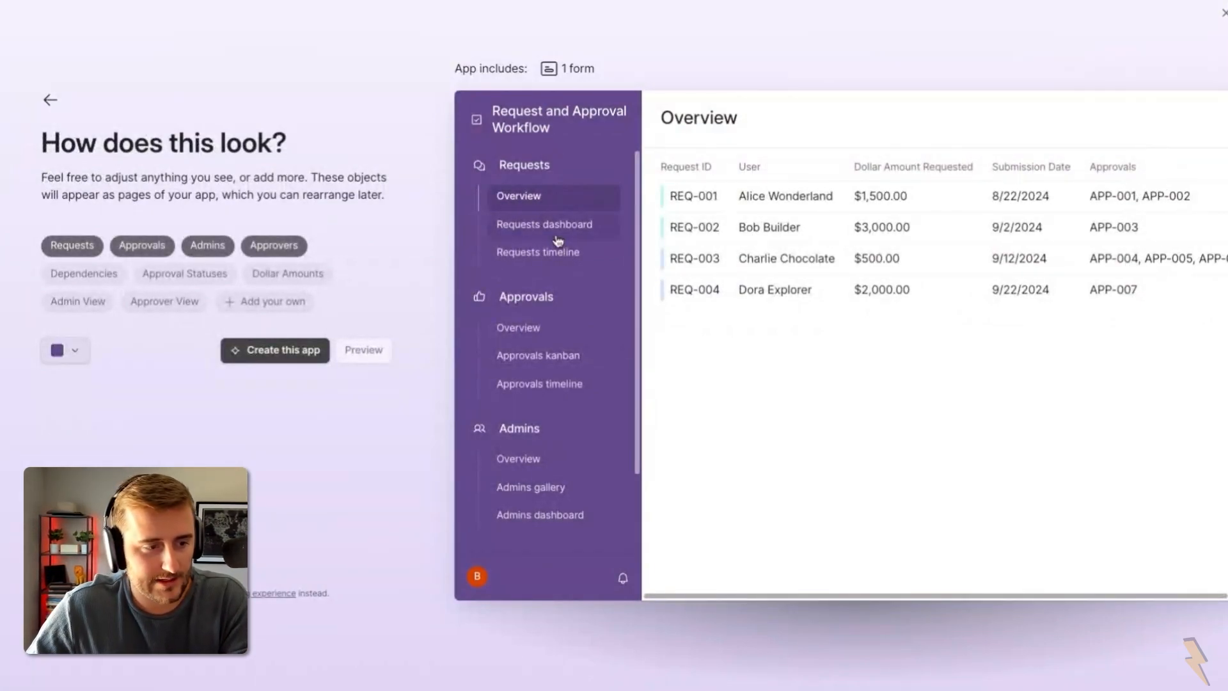
# Step: Preview the regenerated Approvals overview, kanban, timeline and Admins overview, gallery, dashboard pages
pyautogui.click(563, 326)
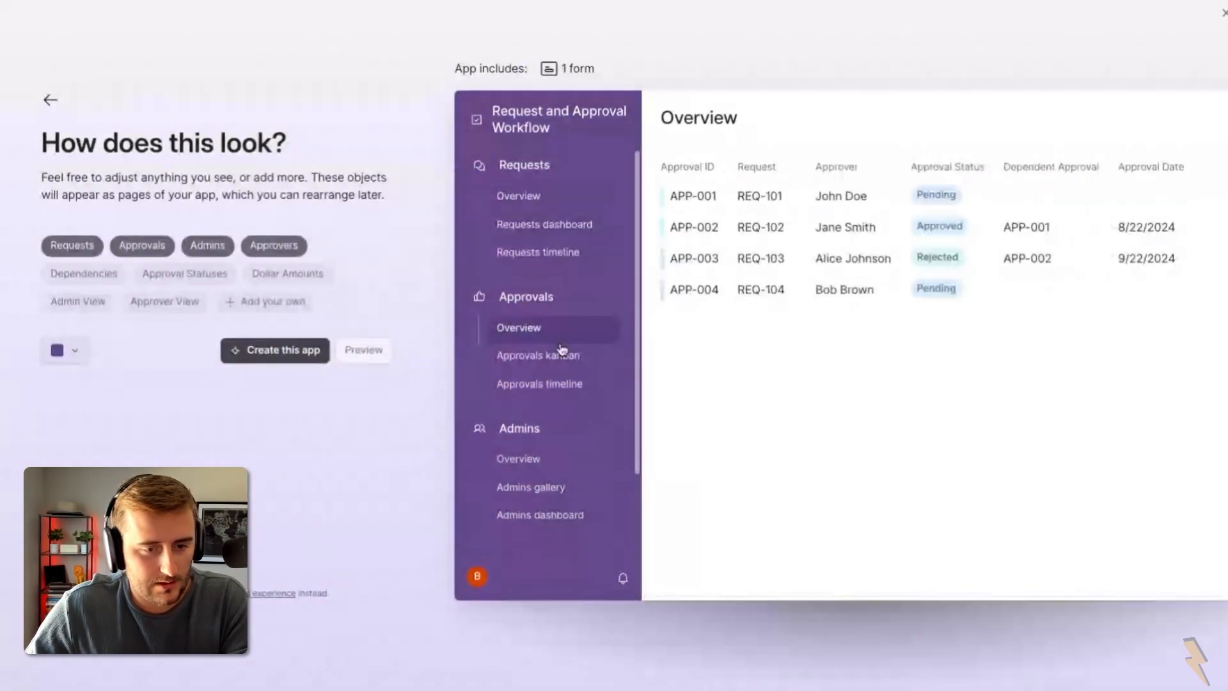
pyautogui.click(563, 356)
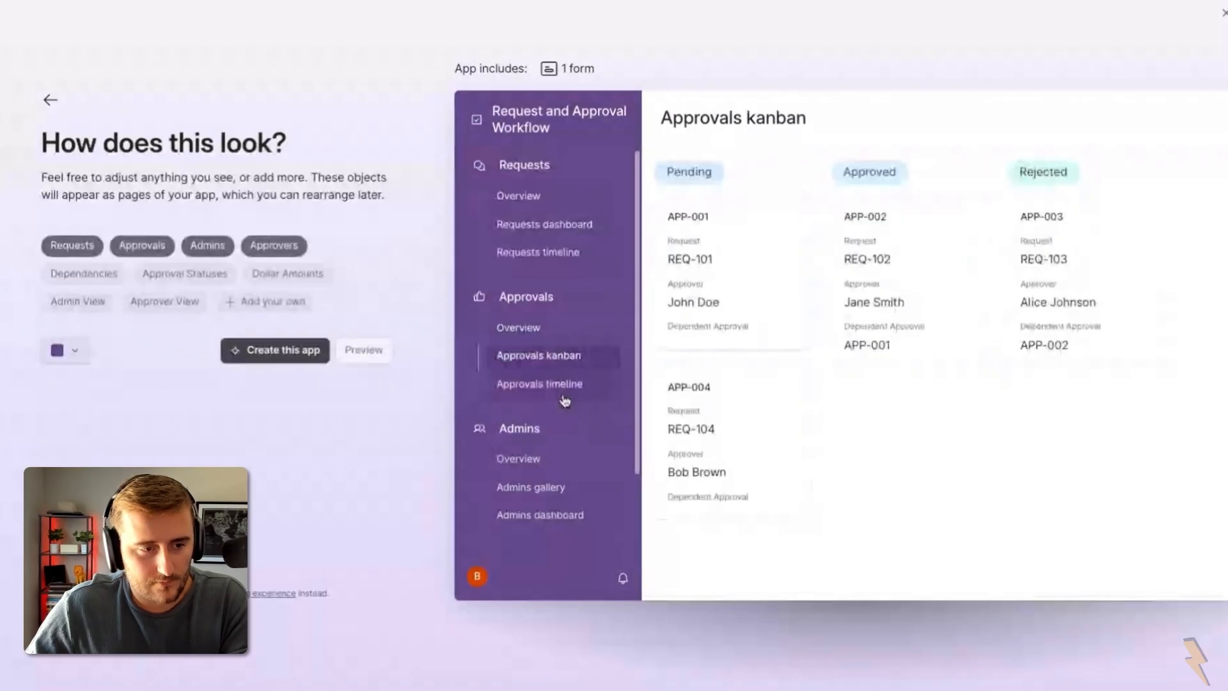
pyautogui.click(565, 398)
pyautogui.click(579, 463)
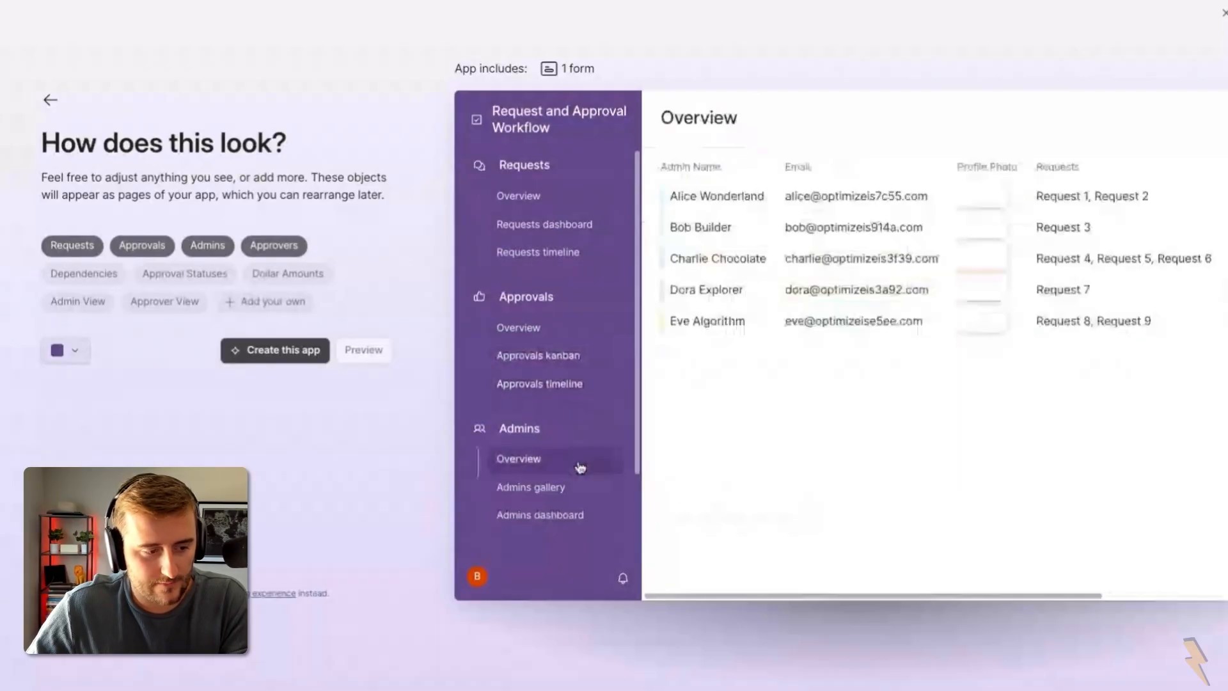
pyautogui.click(578, 491)
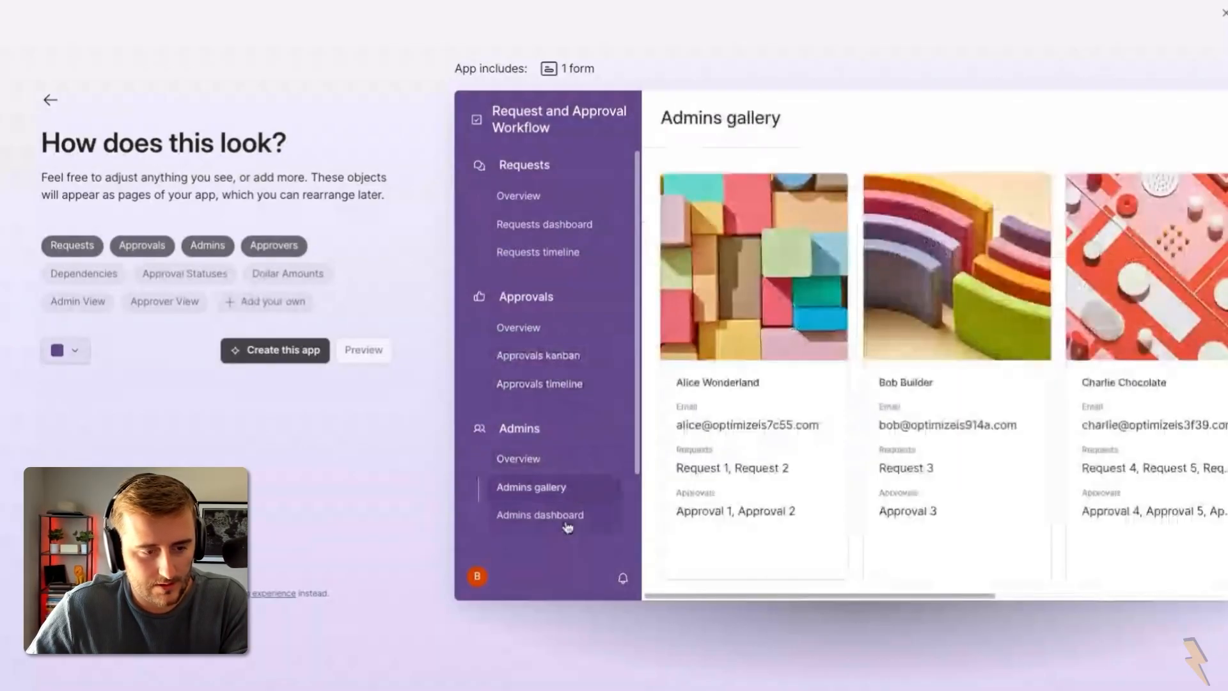
pyautogui.click(567, 519)
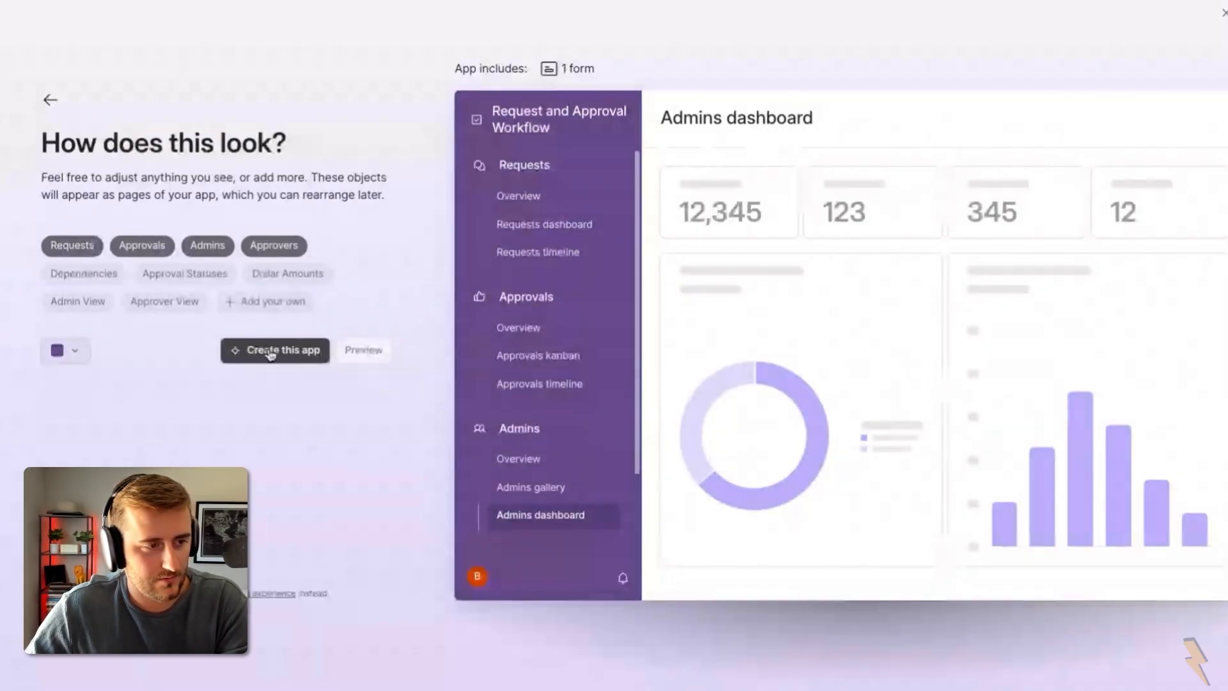
# Step: Check the included Request Submission Form, then create the app
pyautogui.click(562, 75)
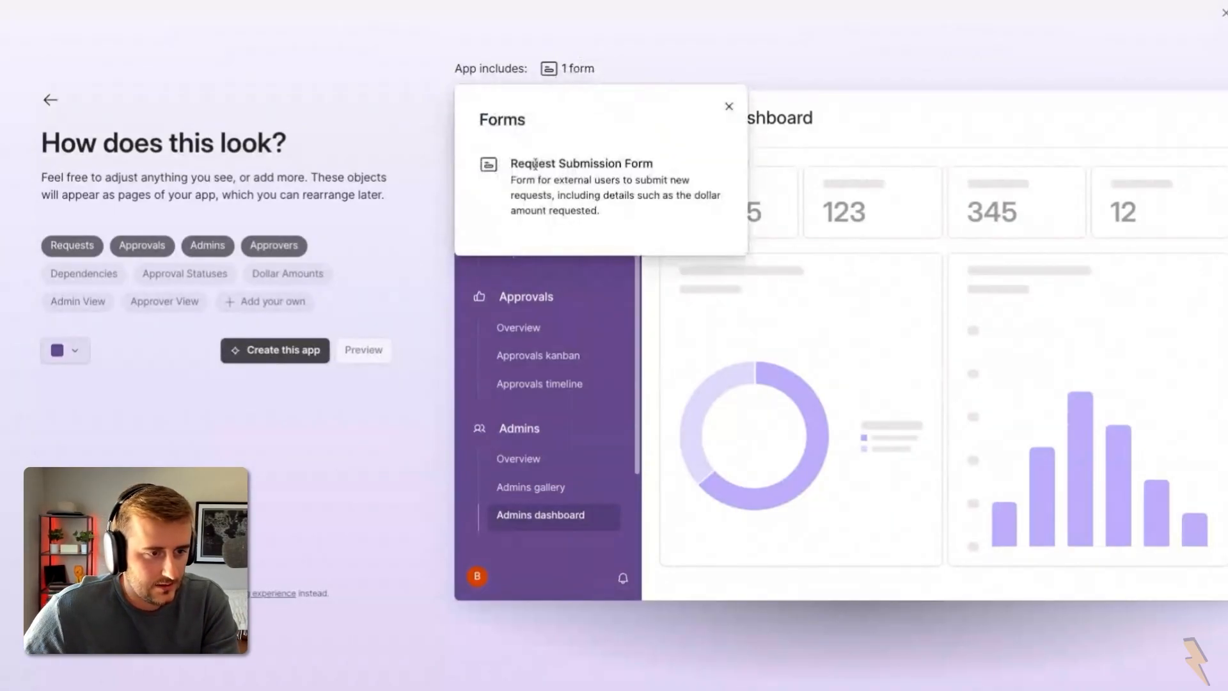
pyautogui.moveTo(518, 164); pyautogui.dragTo(672, 167)
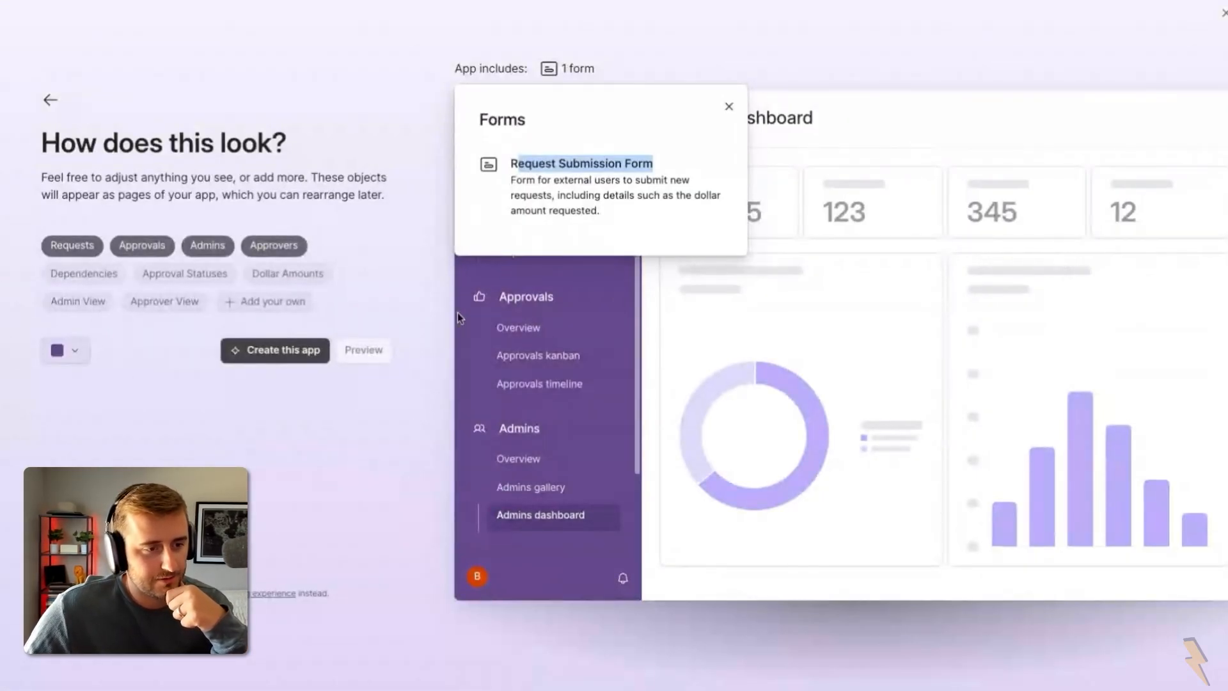
pyautogui.click(297, 353)
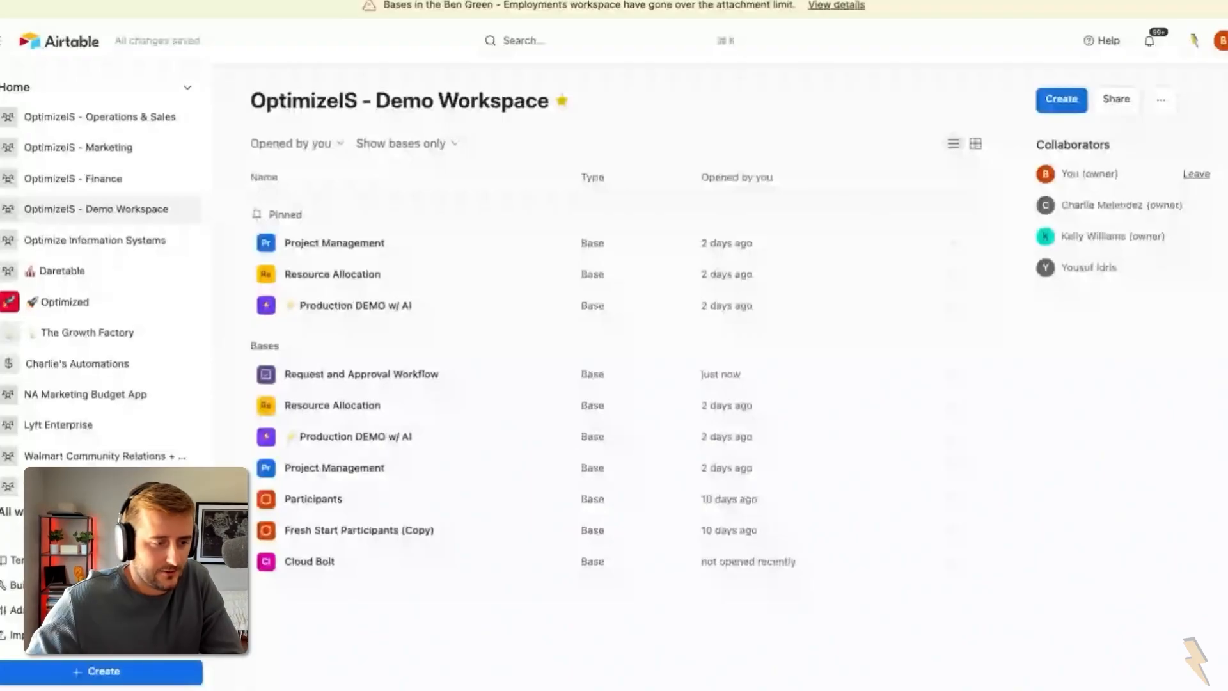
# Step: Open the Request and Approval Workflow base and switch it into the interface editor
pyautogui.click(508, 378)
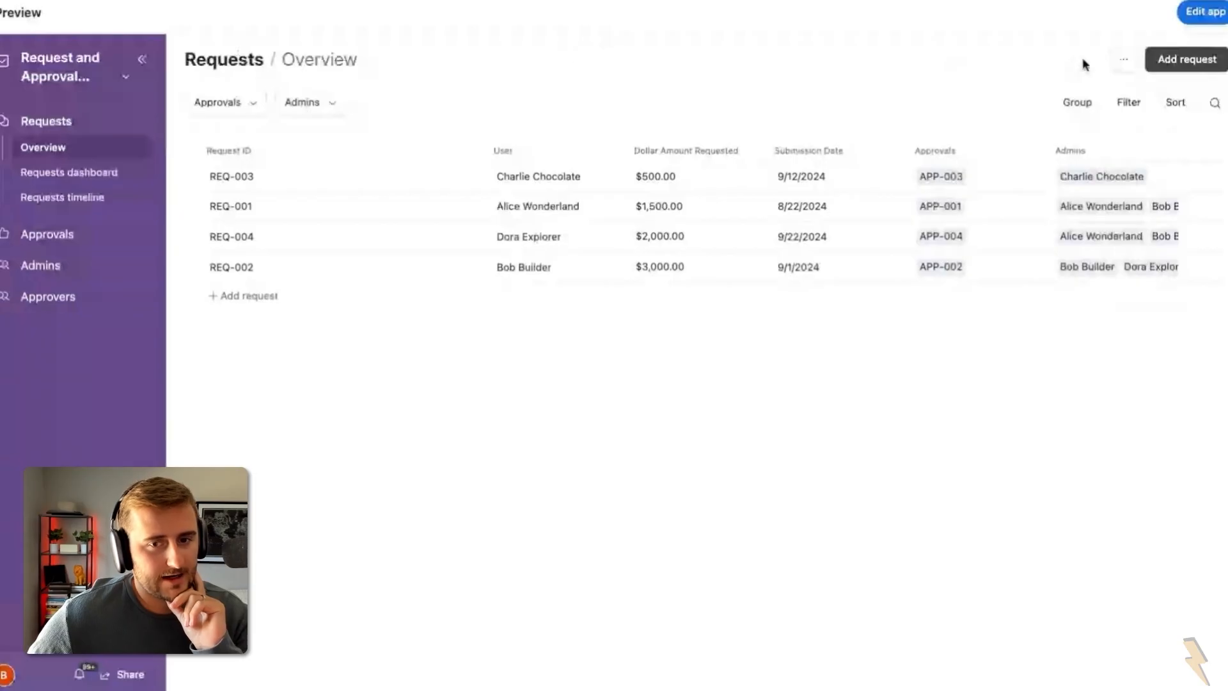
pyautogui.click(1196, 16)
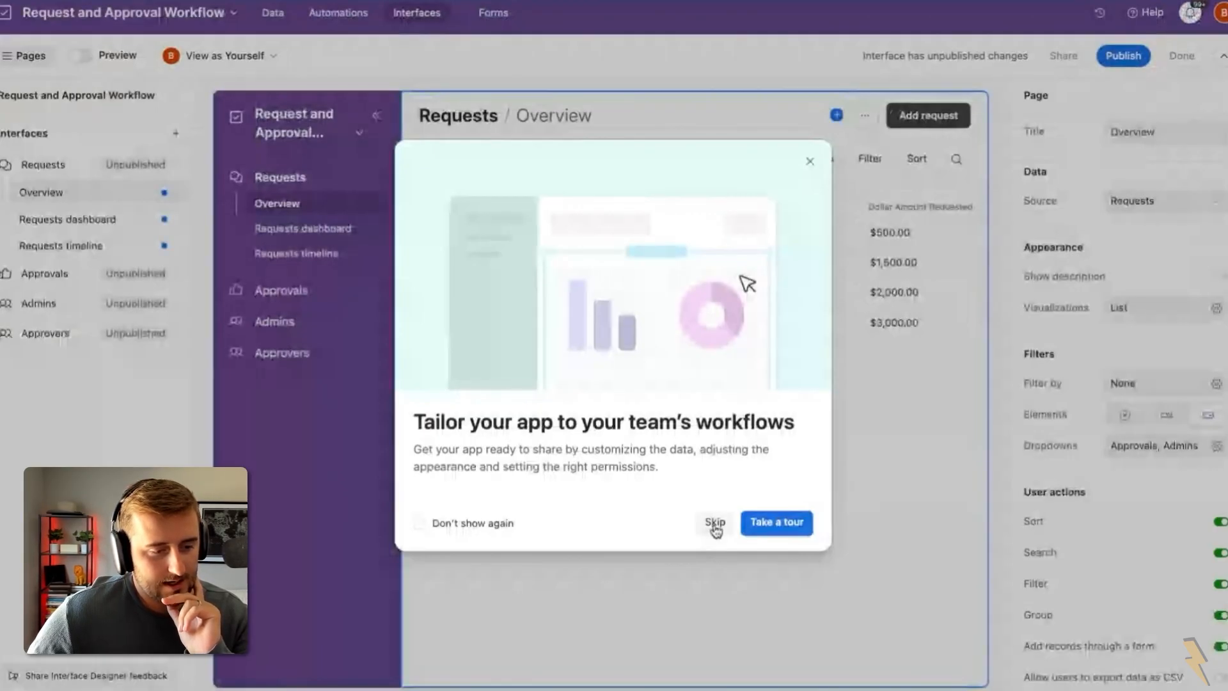
# Step: Go through the five-step editor tour covering data, automations, publishing and help
pyautogui.click(780, 534)
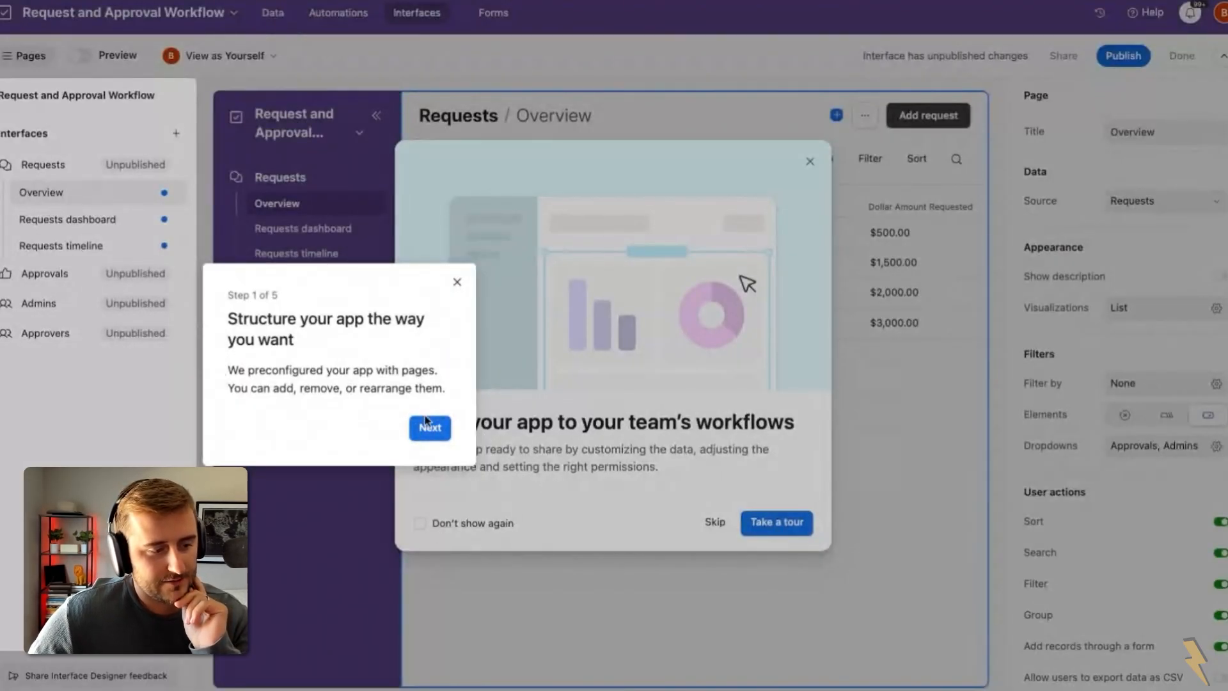
pyautogui.click(430, 428)
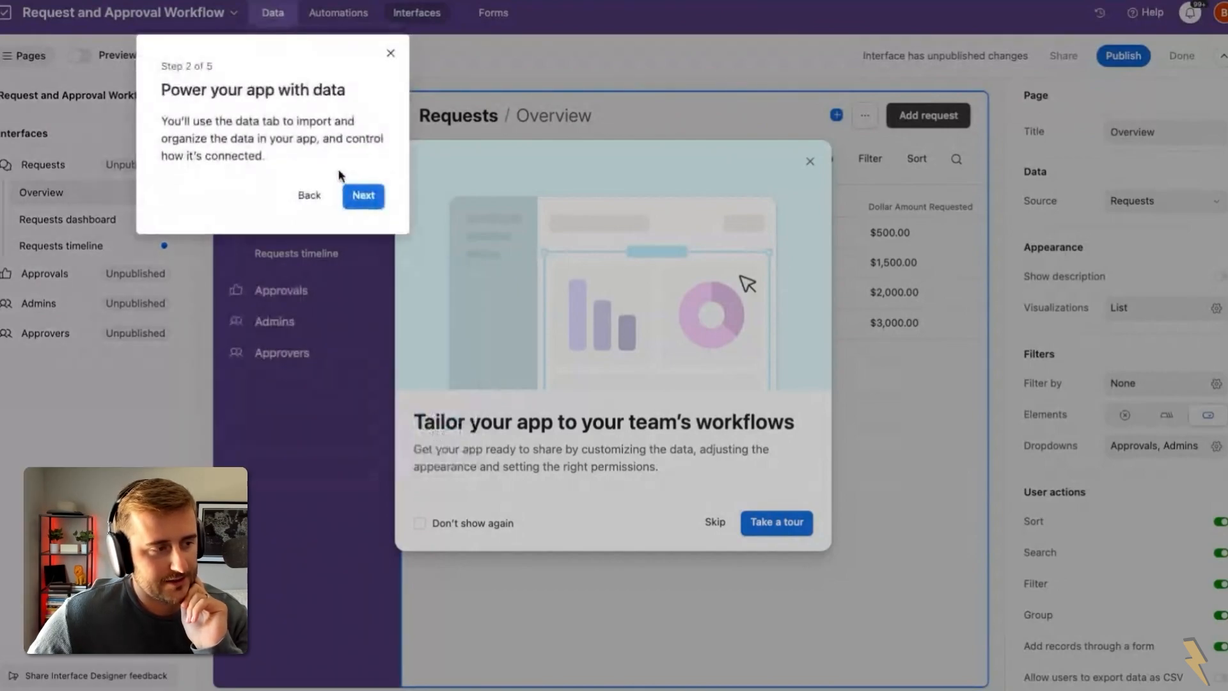
pyautogui.click(363, 203)
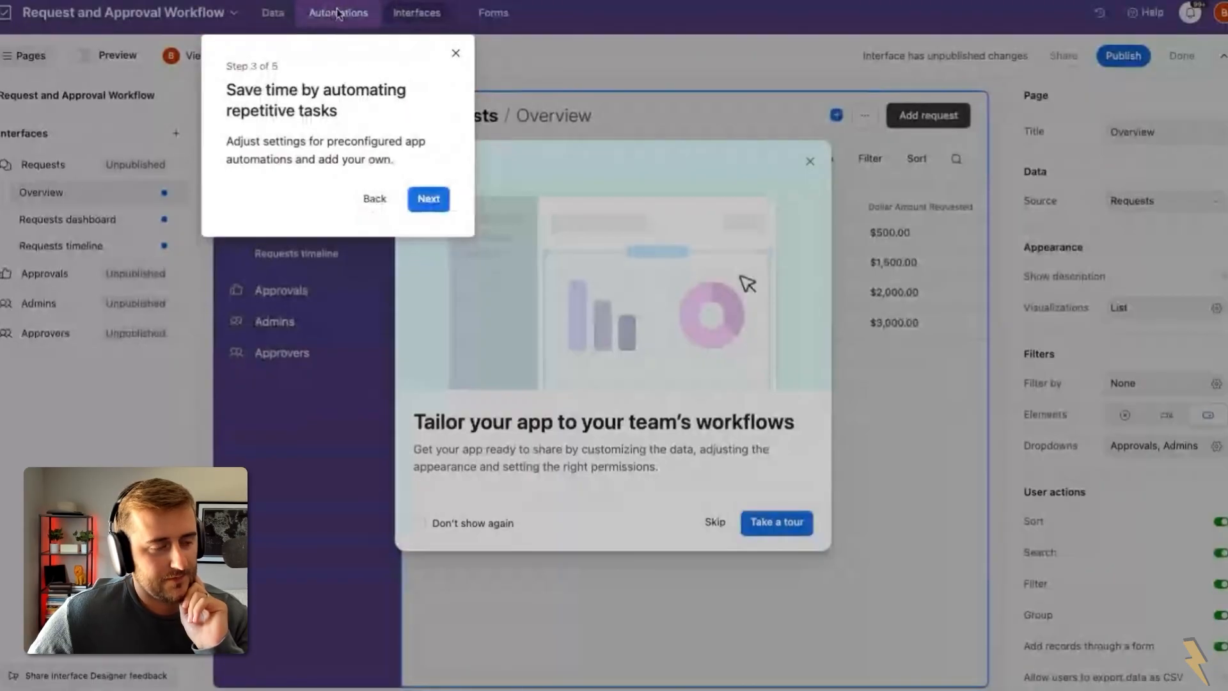
pyautogui.click(428, 198)
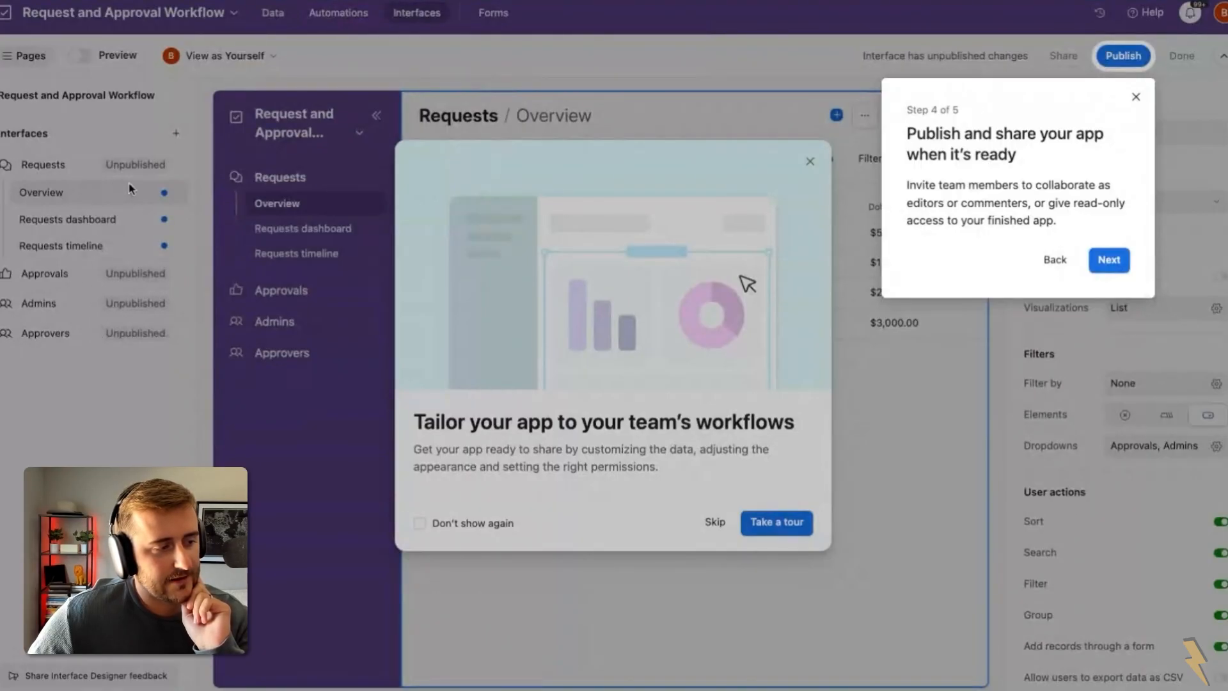
pyautogui.click(1109, 261)
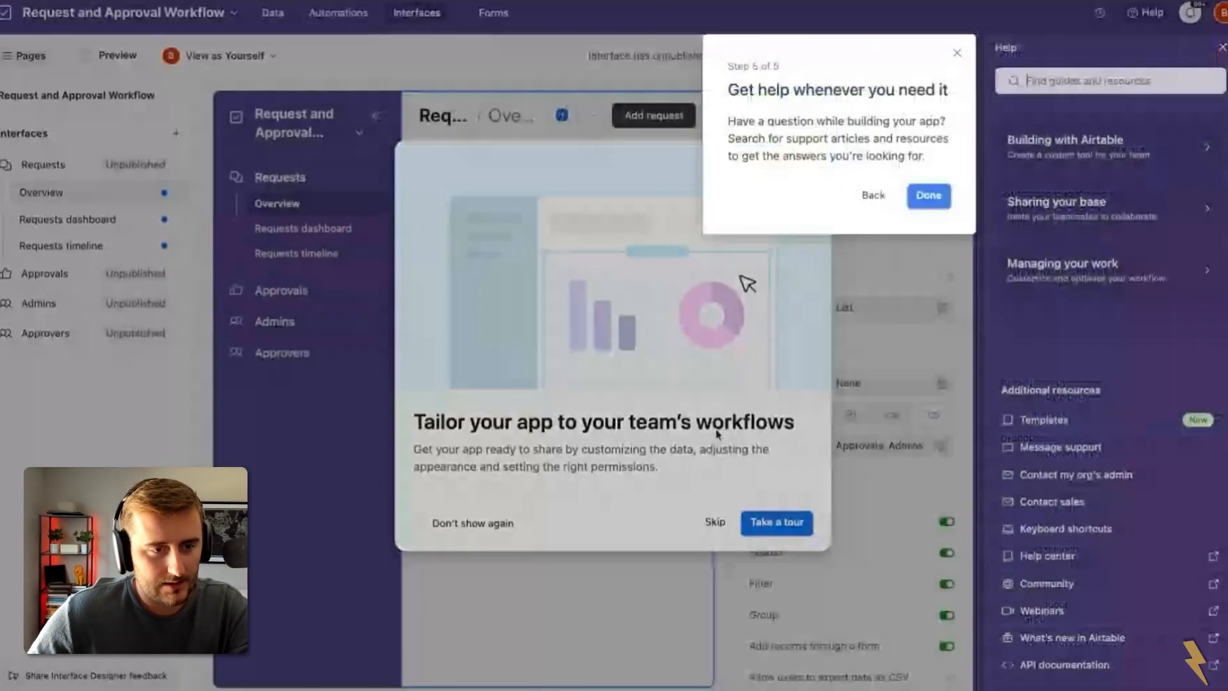
pyautogui.click(929, 198)
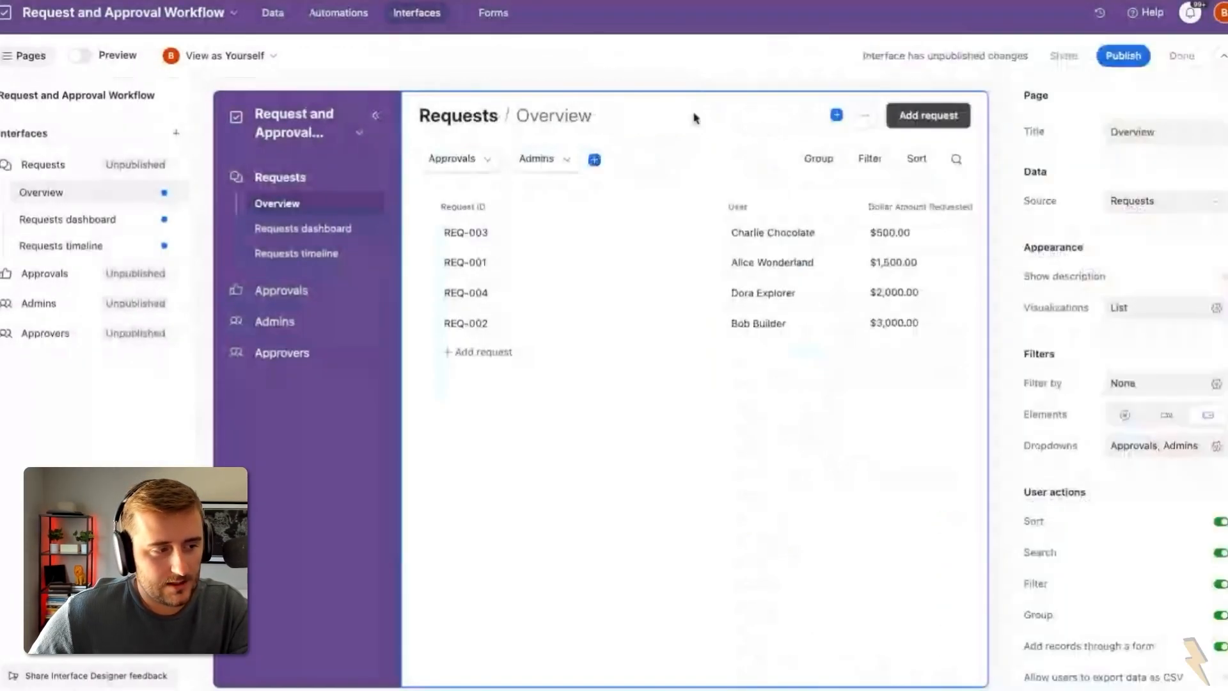
# Step: Publish all four interfaces and skip sharing them for now
pyautogui.click(1123, 56)
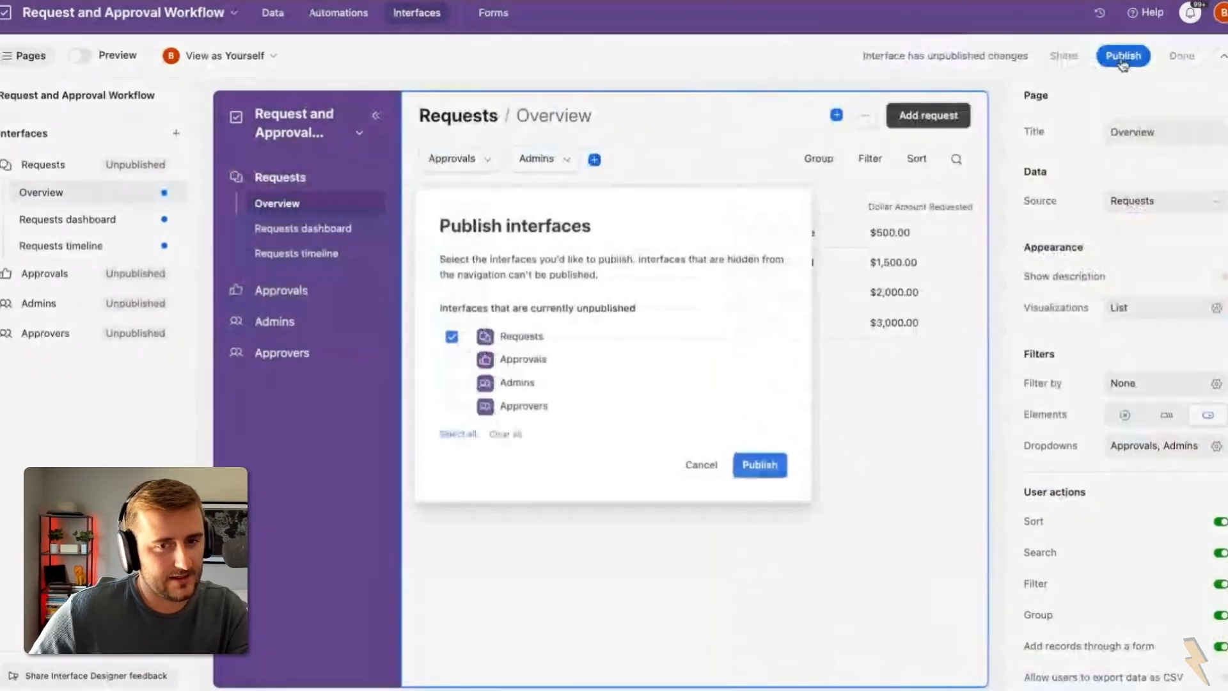
pyautogui.click(458, 434)
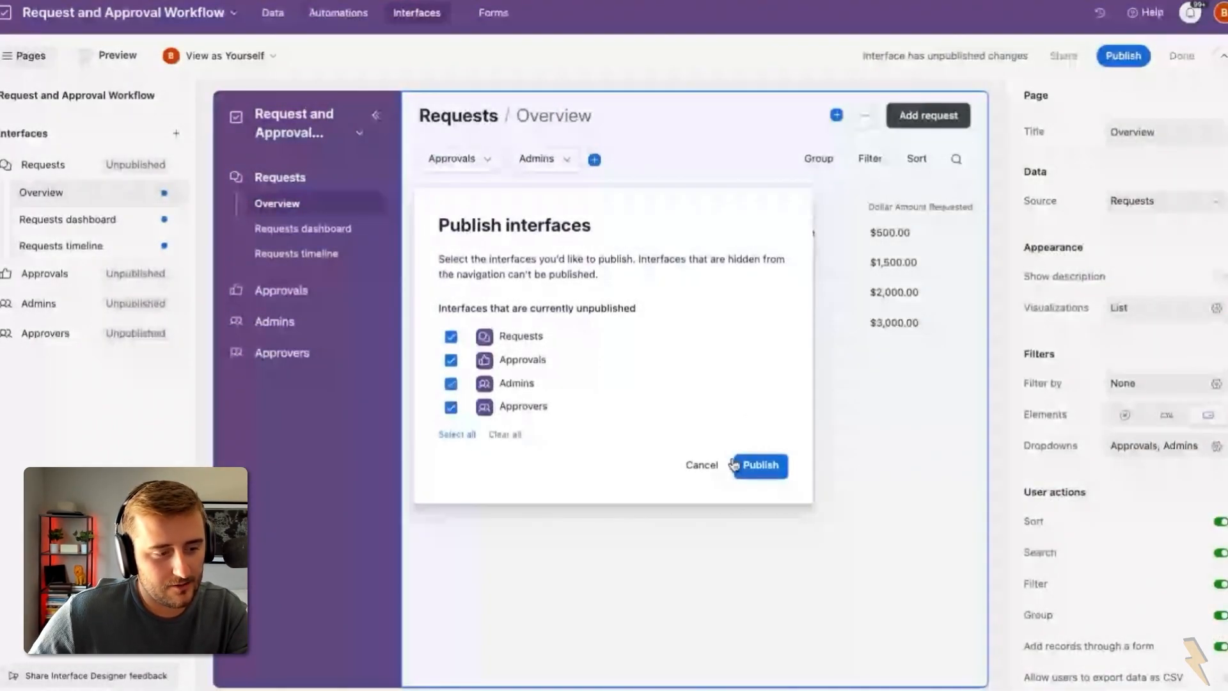
pyautogui.click(734, 465)
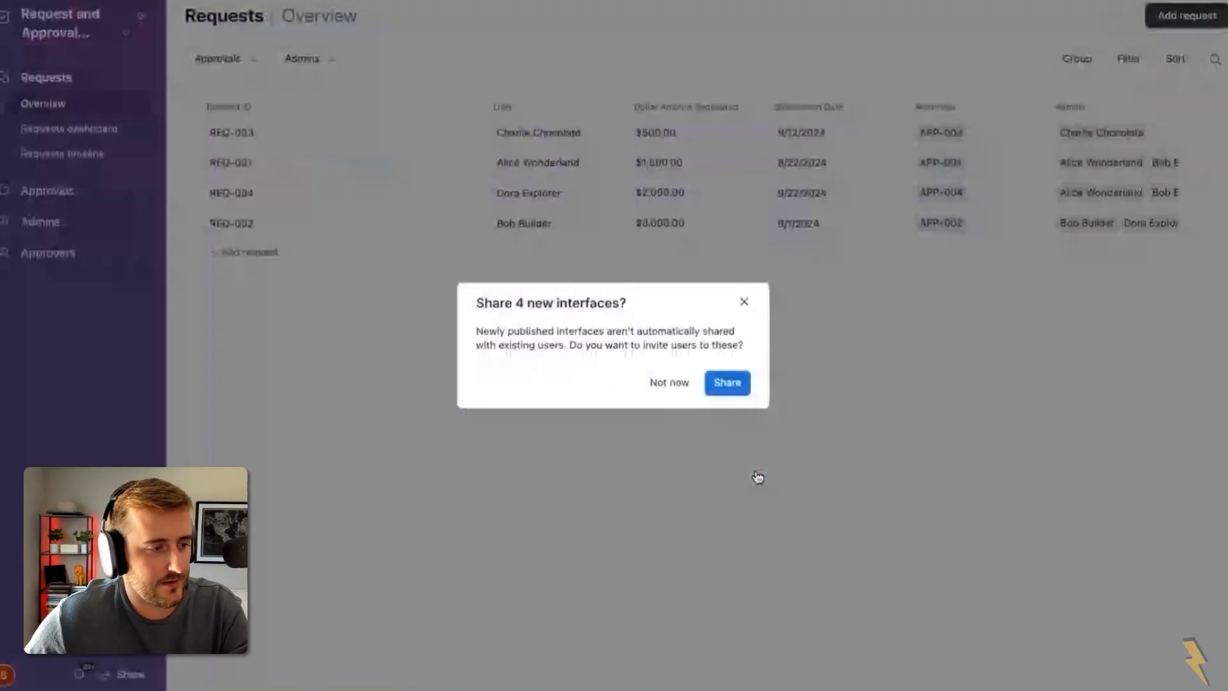
pyautogui.click(679, 382)
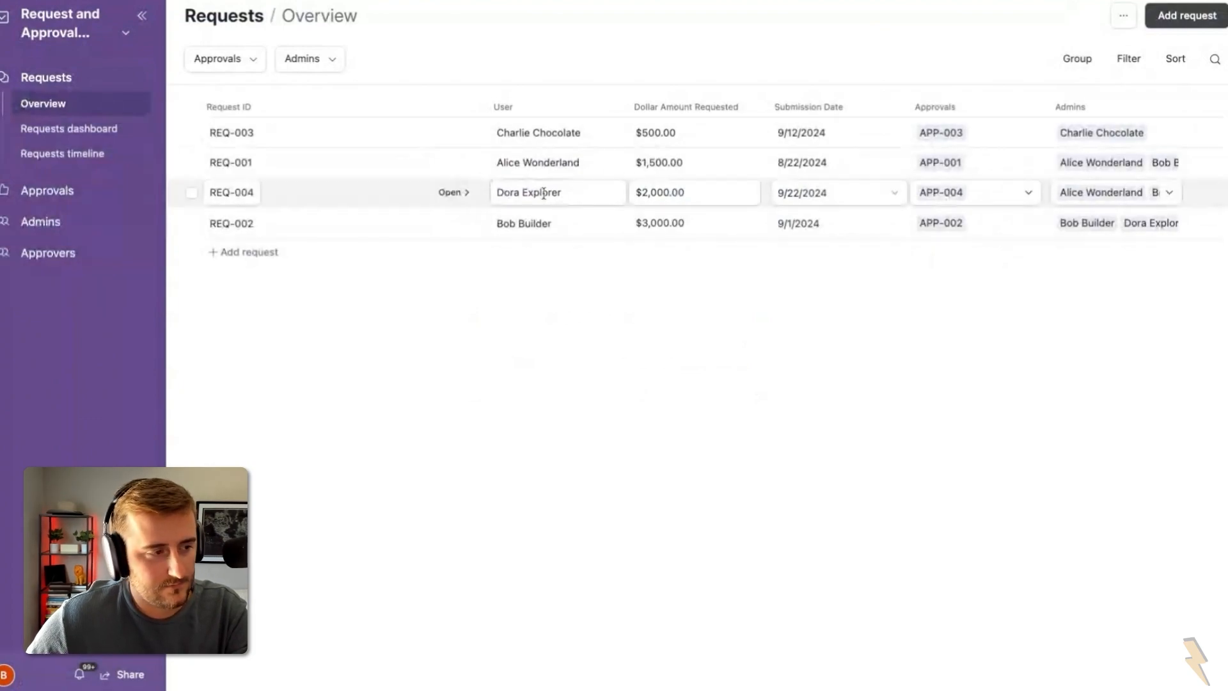
# Step: Explore the Requests dashboard, isolating individual admins' shares in the donut chart
pyautogui.click(105, 132)
pyautogui.moveTo(405, 228)
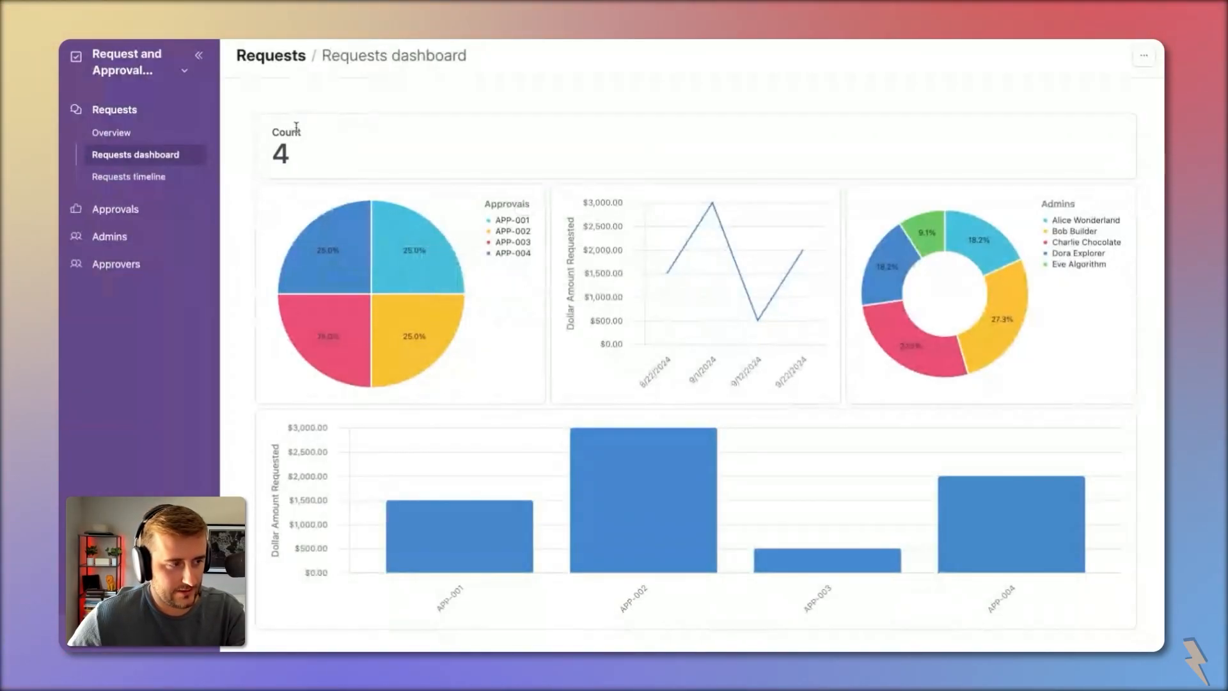
pyautogui.moveTo(681, 256)
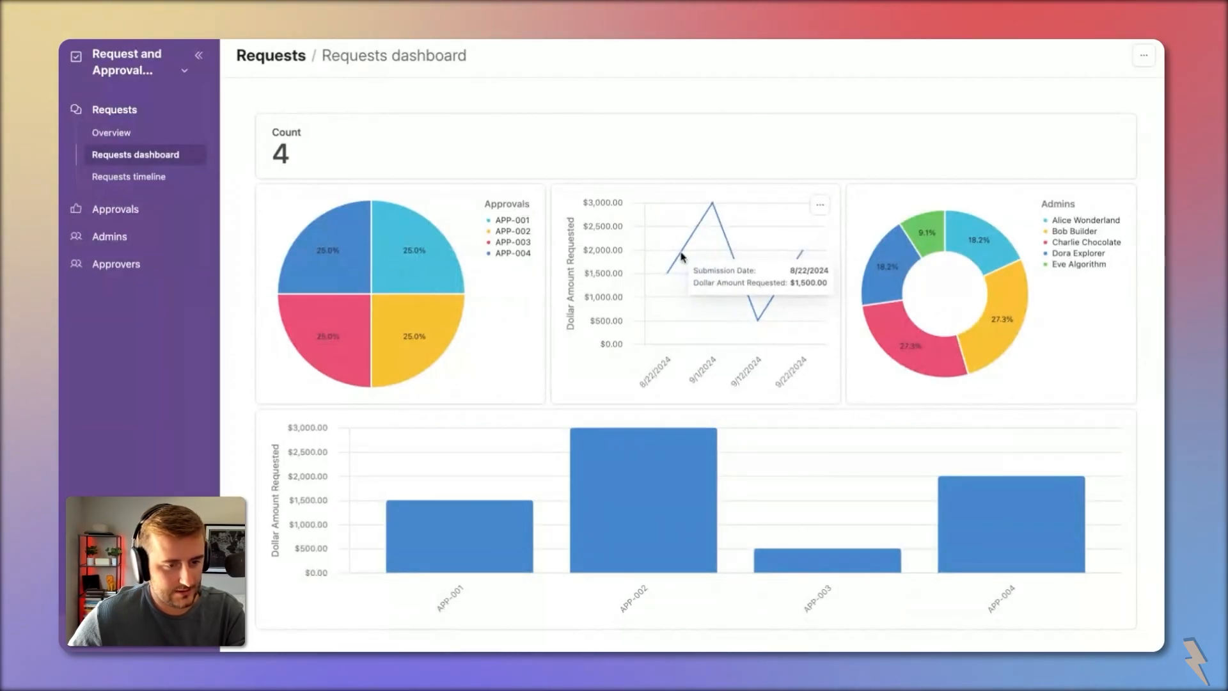
pyautogui.moveTo(758, 317)
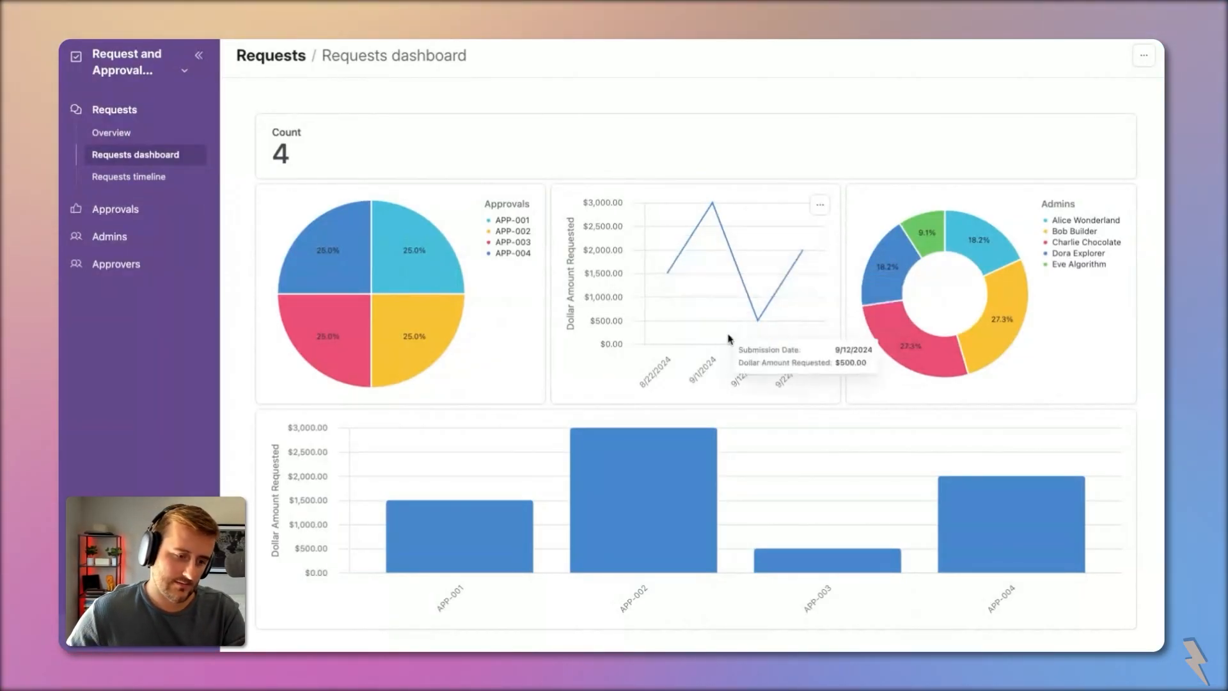
pyautogui.moveTo(1004, 287)
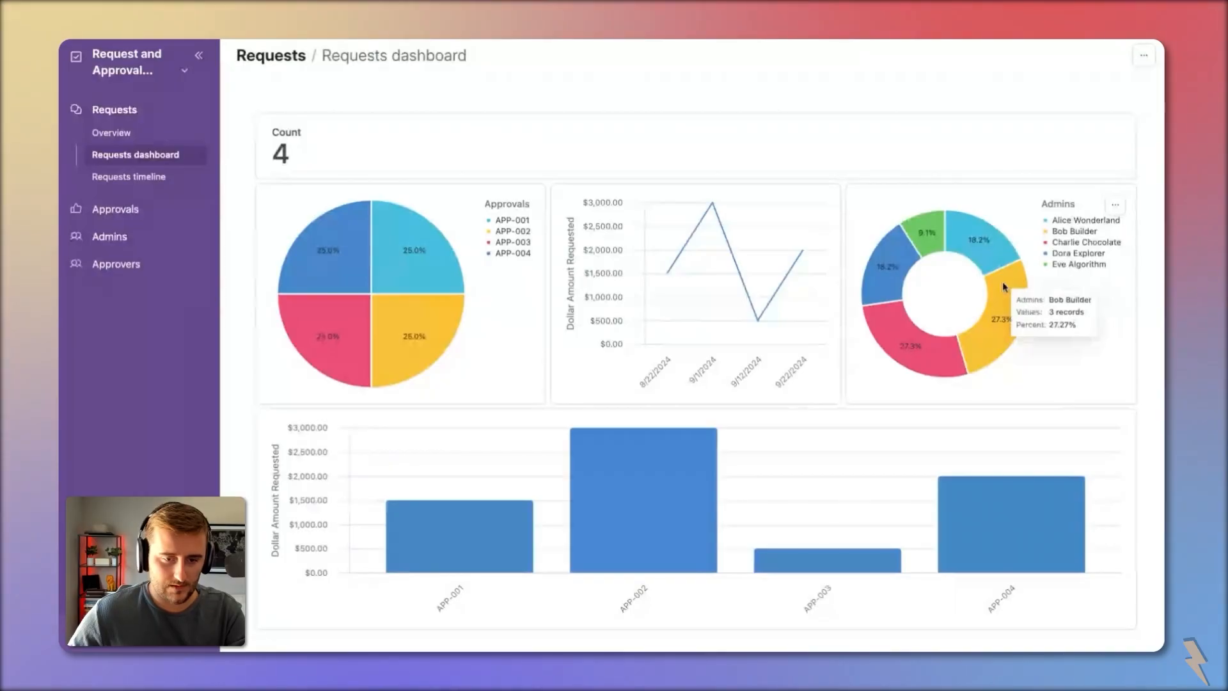
pyautogui.moveTo(950, 365)
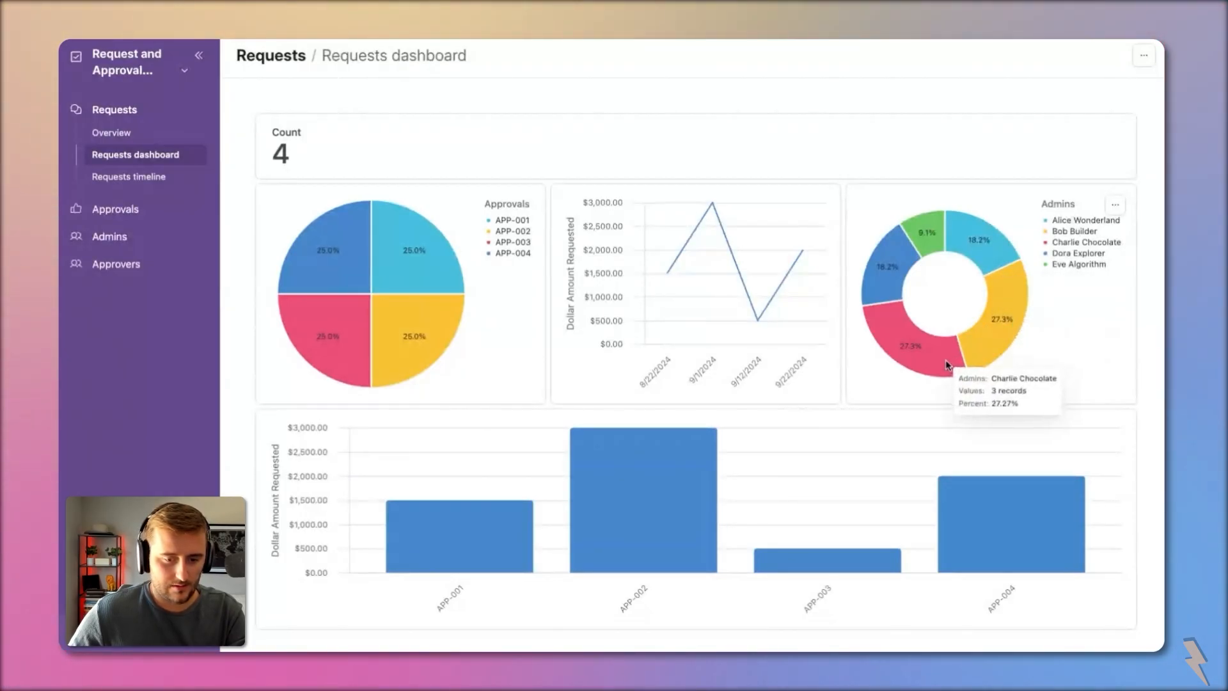
pyautogui.click(893, 338)
pyautogui.click(991, 336)
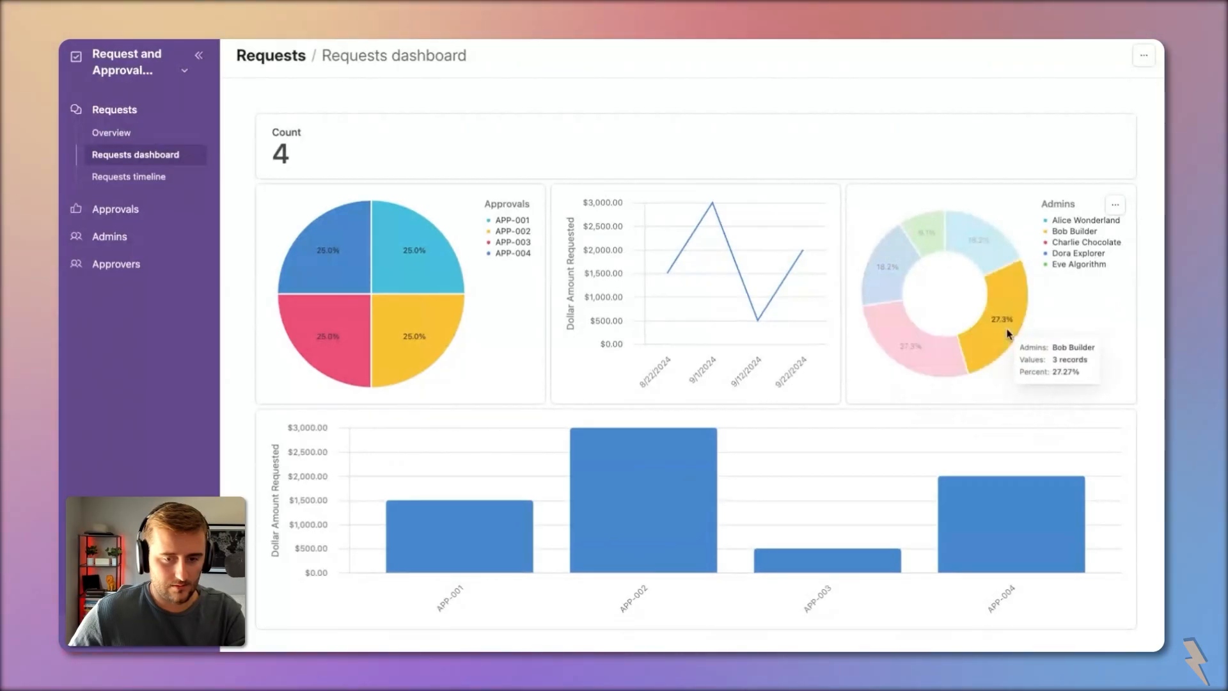
# Step: Open request REQ-002 on the Requests timeline, then go back to the interface editor
pyautogui.click(128, 178)
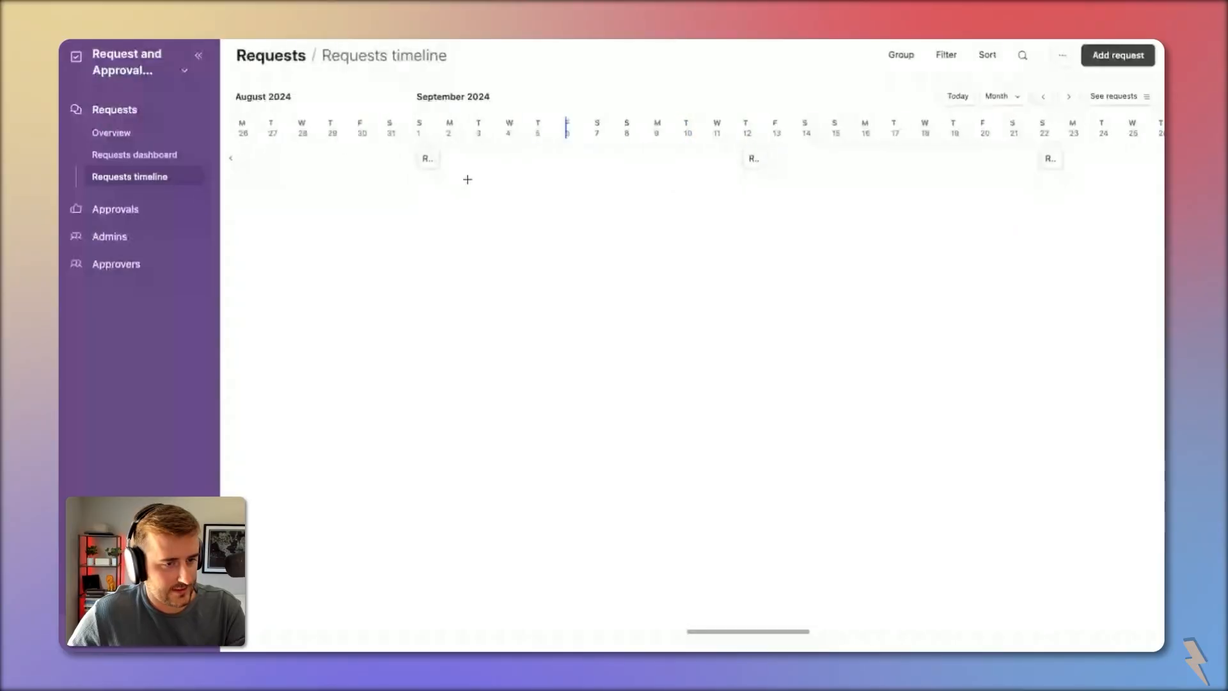
pyautogui.click(426, 158)
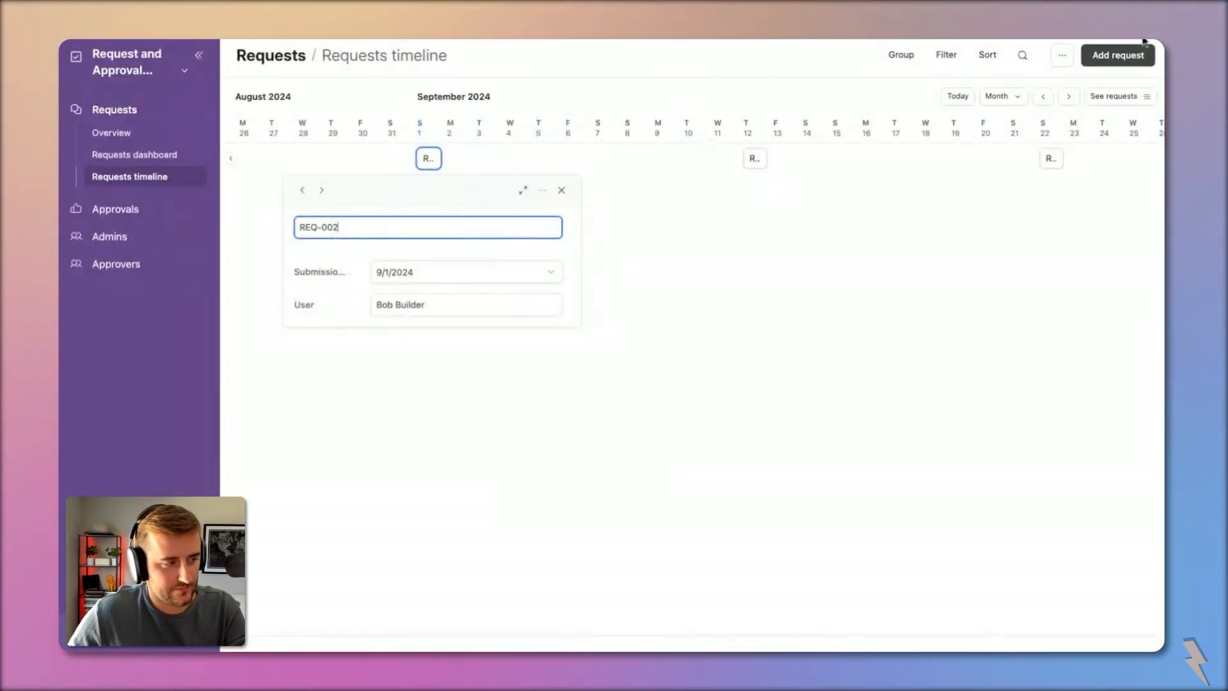
pyautogui.click(148, 68)
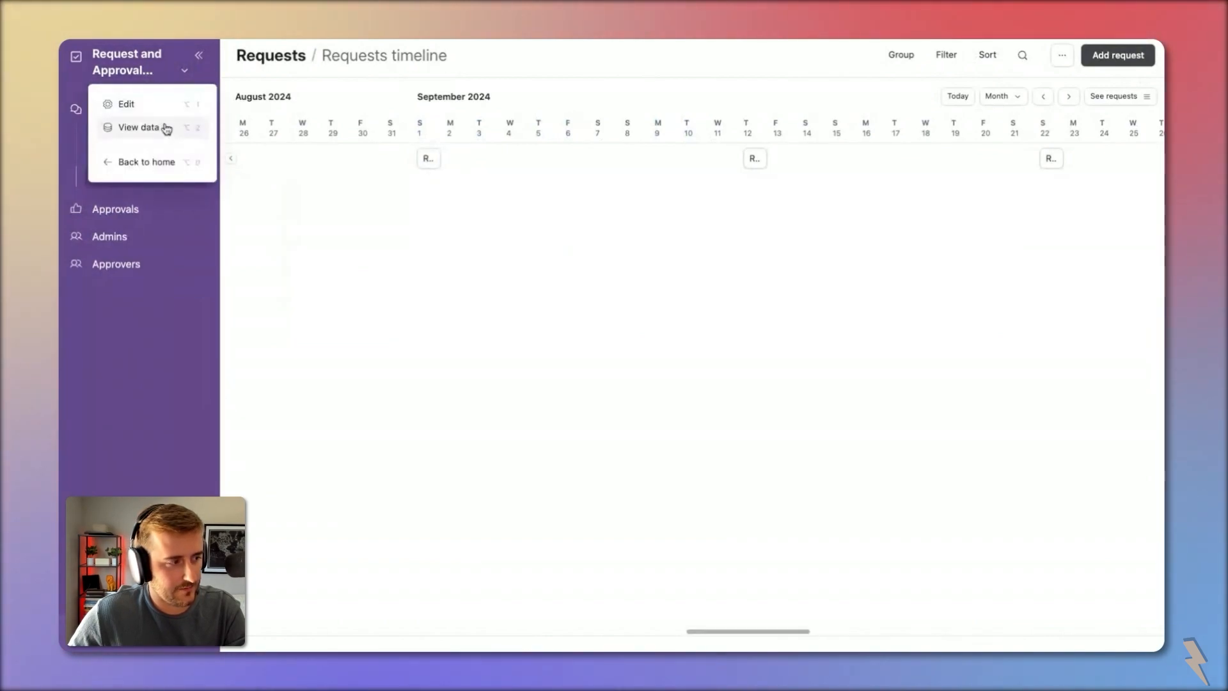
pyautogui.click(154, 106)
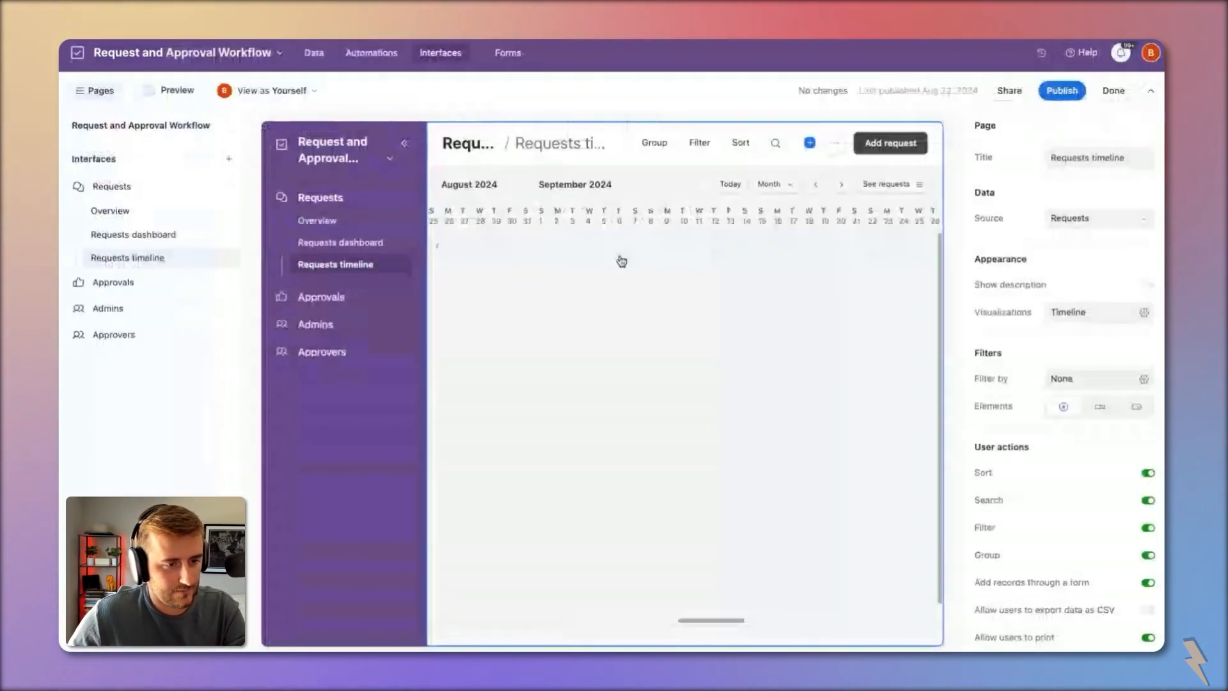
# Step: Delete the Requests timeline page
pyautogui.click(222, 257)
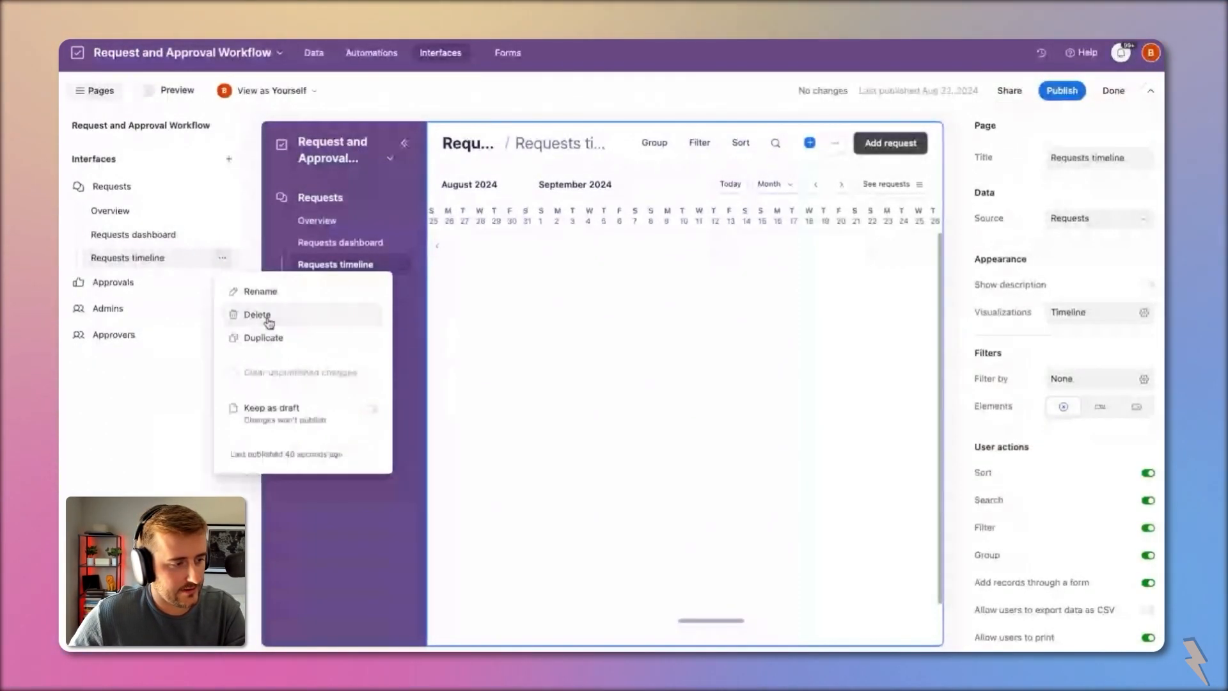
pyautogui.click(253, 314)
pyautogui.click(747, 393)
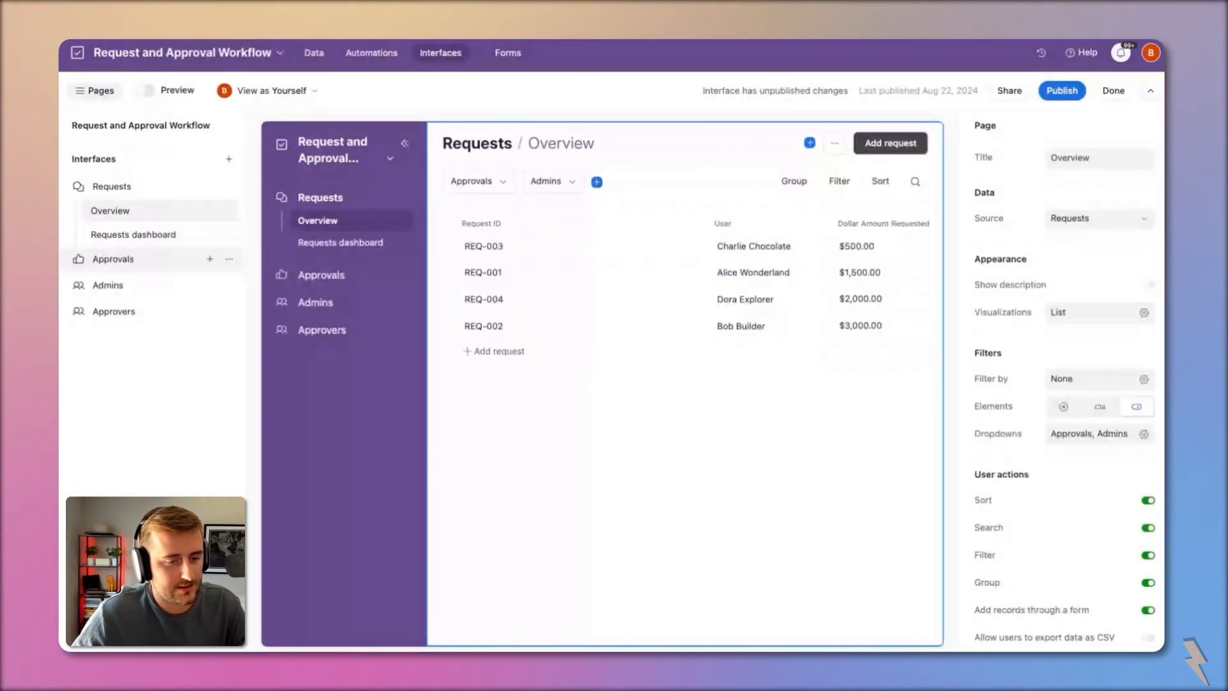
# Step: Move the Admins page to the top of the pages list
pyautogui.click(113, 259)
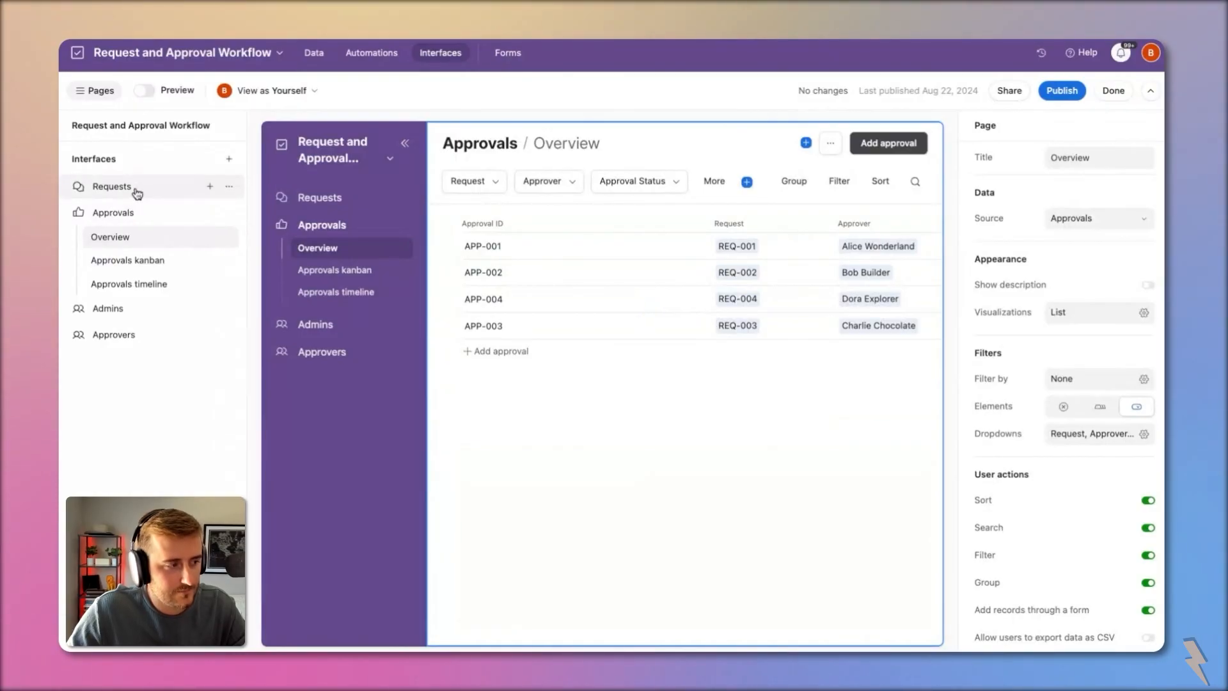
pyautogui.click(113, 192)
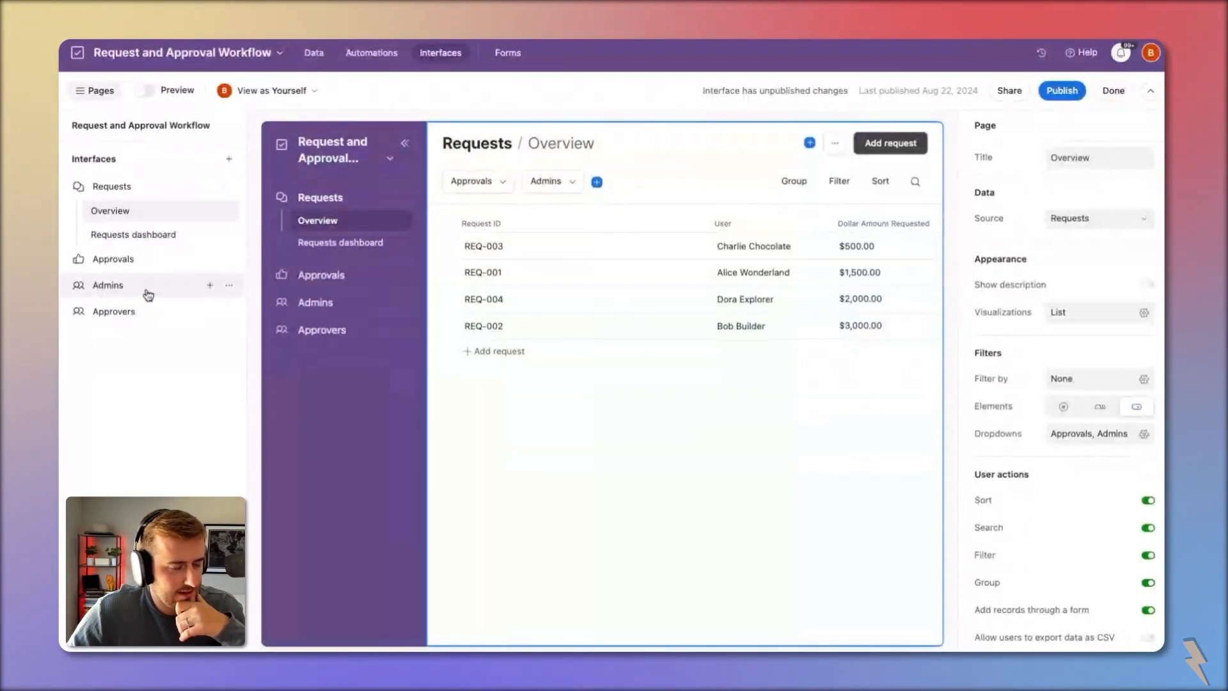
pyautogui.moveTo(147, 293); pyautogui.dragTo(146, 184)
pyautogui.click(123, 187)
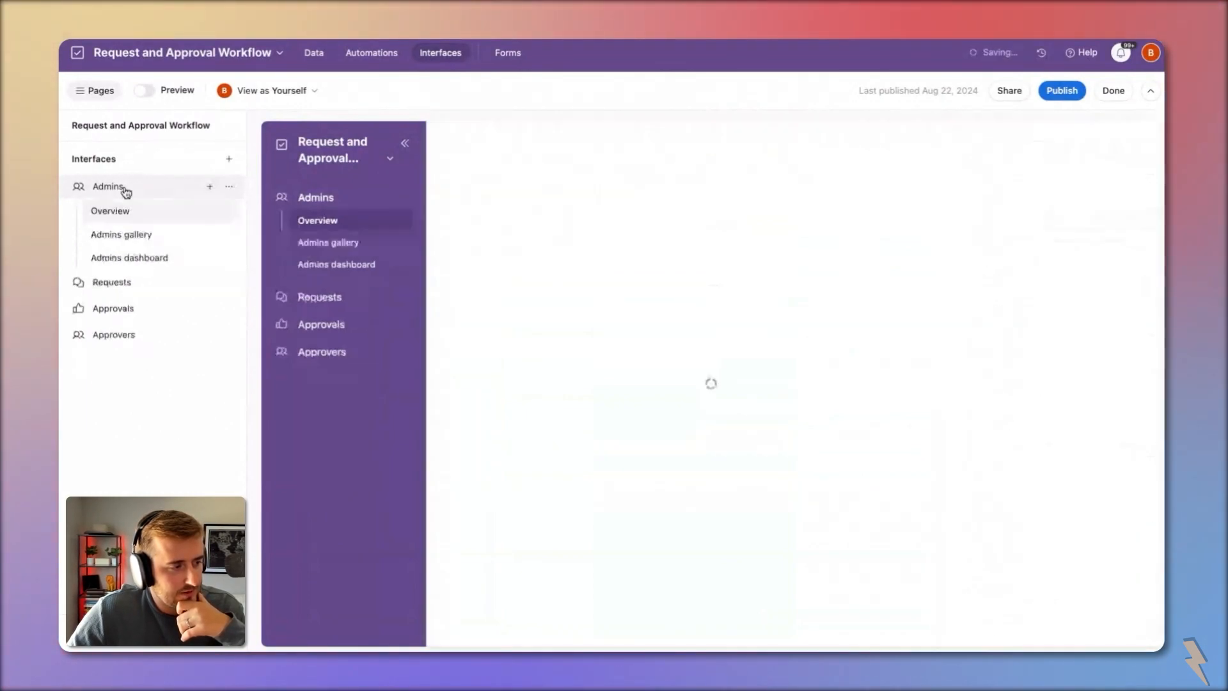
# Step: Delete the Admins dashboard page and look over the Approvers overview and dashboard pages
pyautogui.click(354, 269)
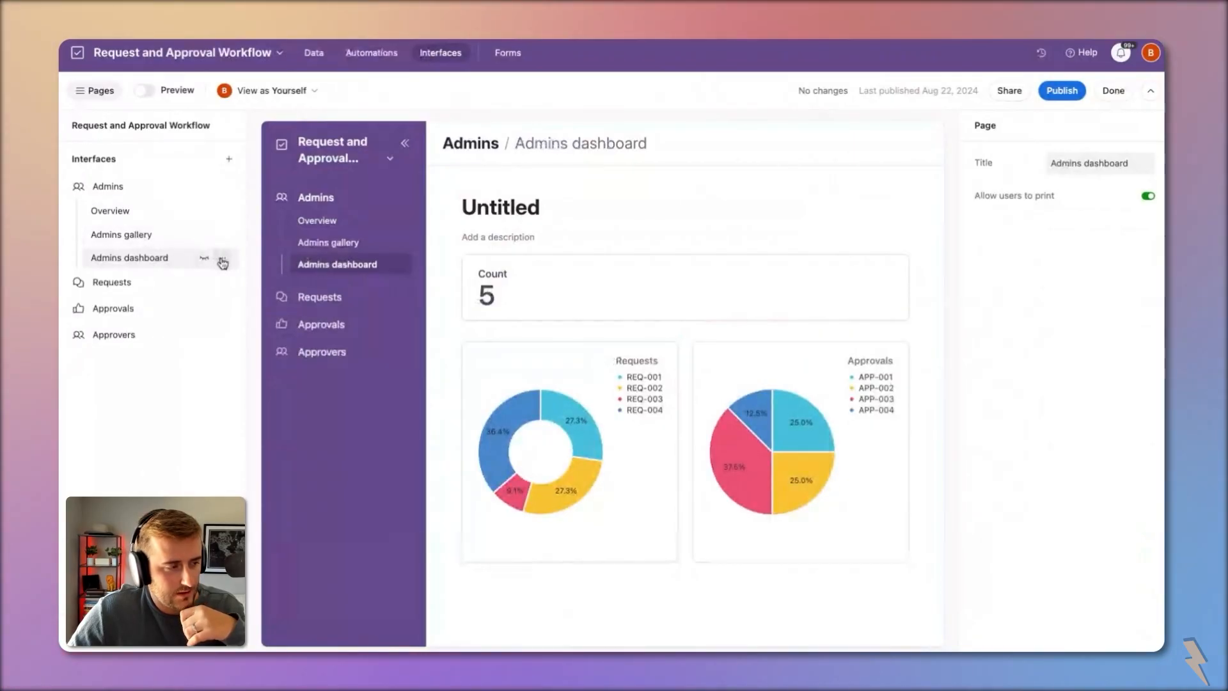
pyautogui.click(221, 258)
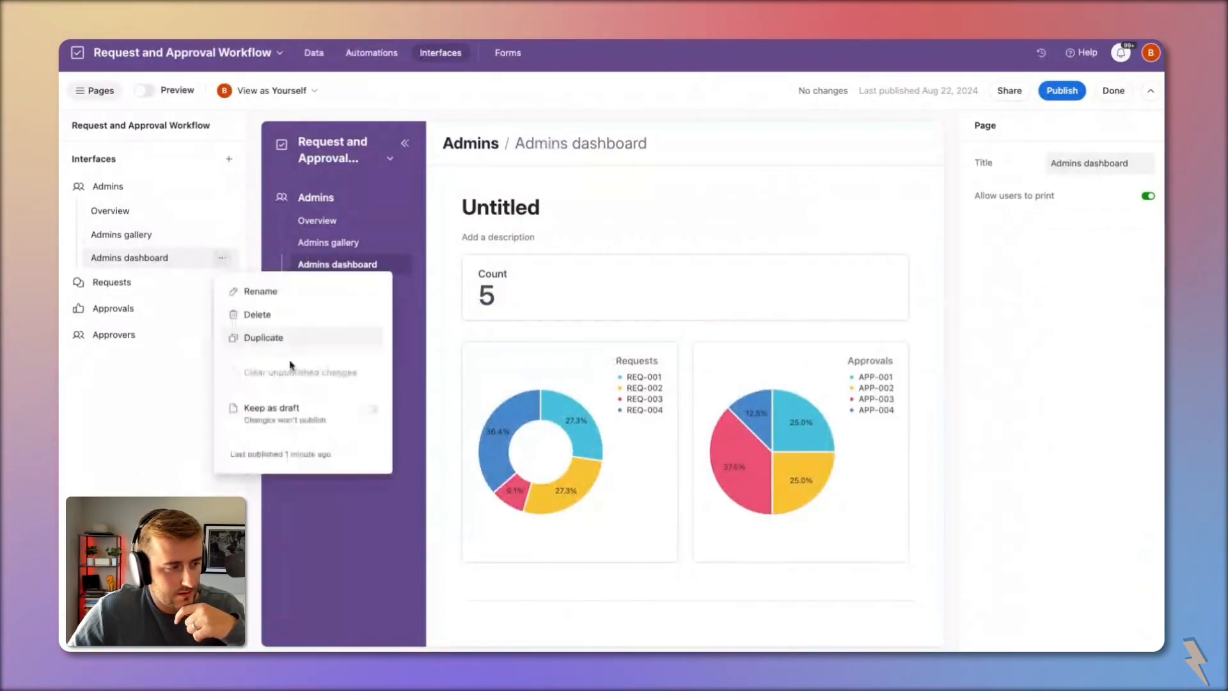
pyautogui.click(259, 315)
pyautogui.click(750, 393)
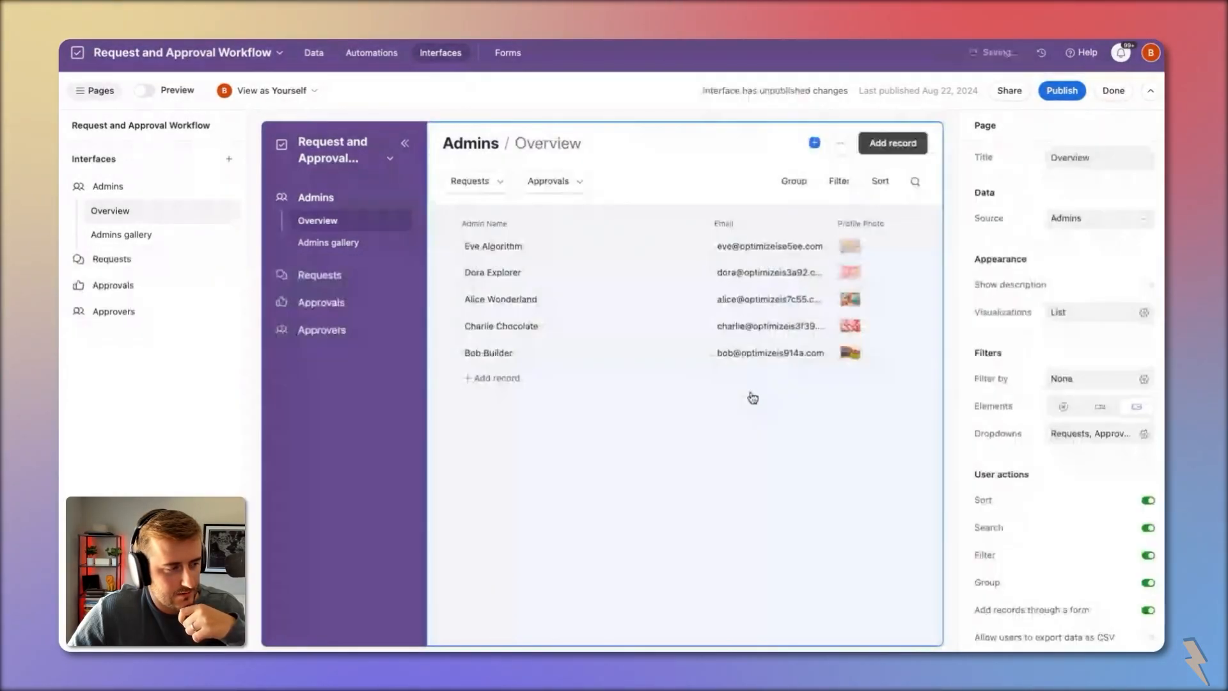
pyautogui.click(168, 311)
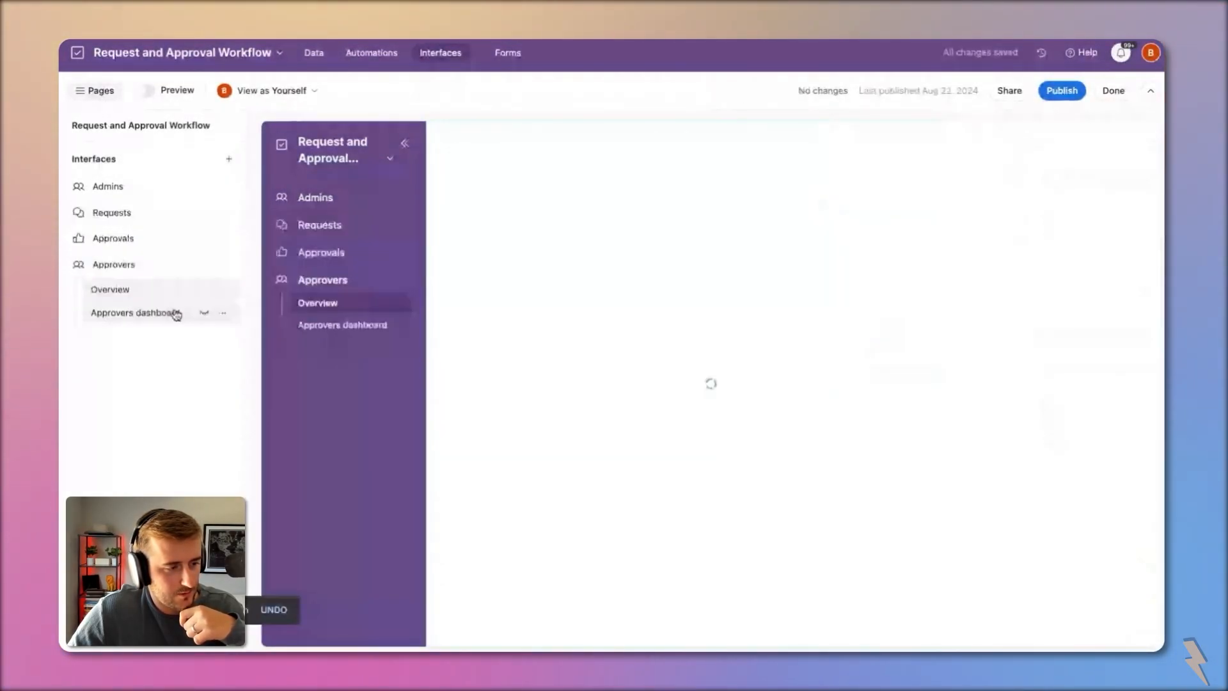
pyautogui.click(362, 326)
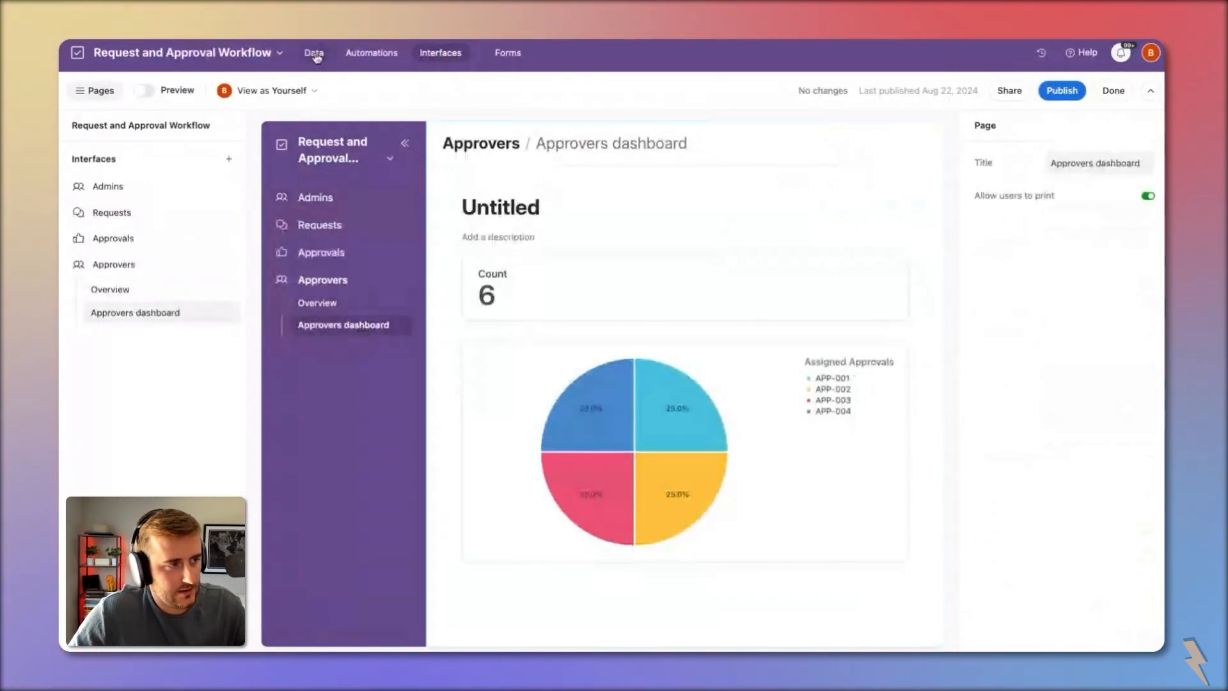
pyautogui.click(316, 58)
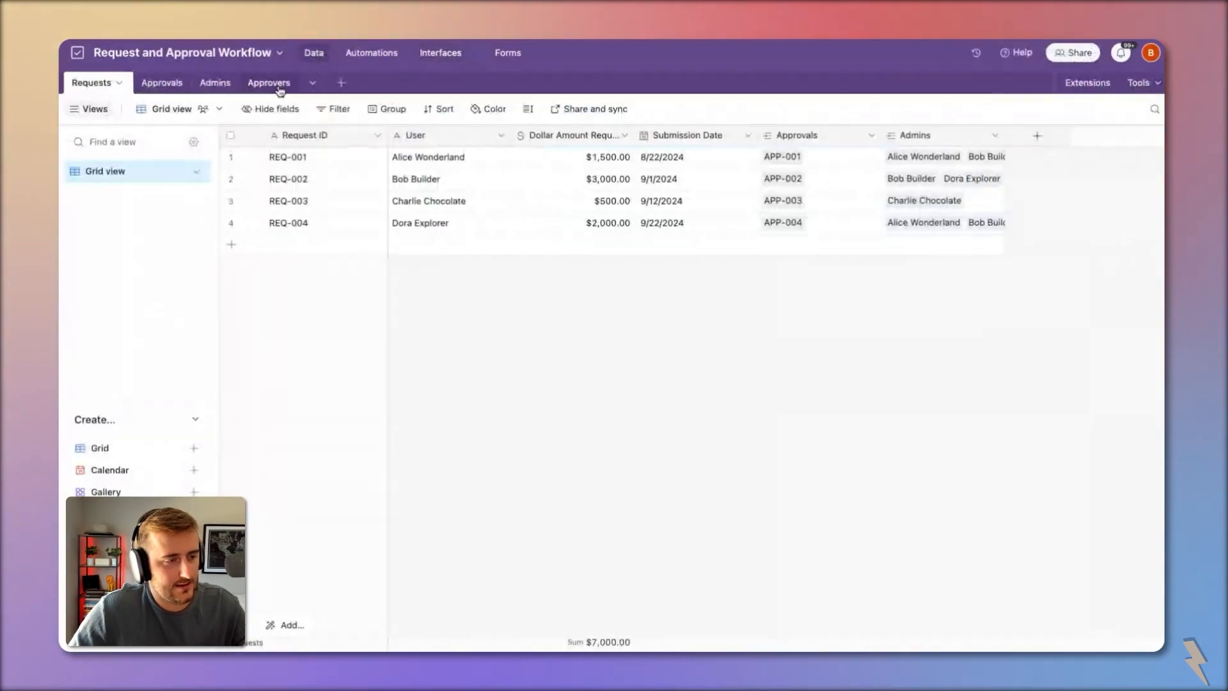
# Step: Paste the six approvers' names and emails into Admins as rows 6–11, adding a field after Email
pyautogui.click(216, 83)
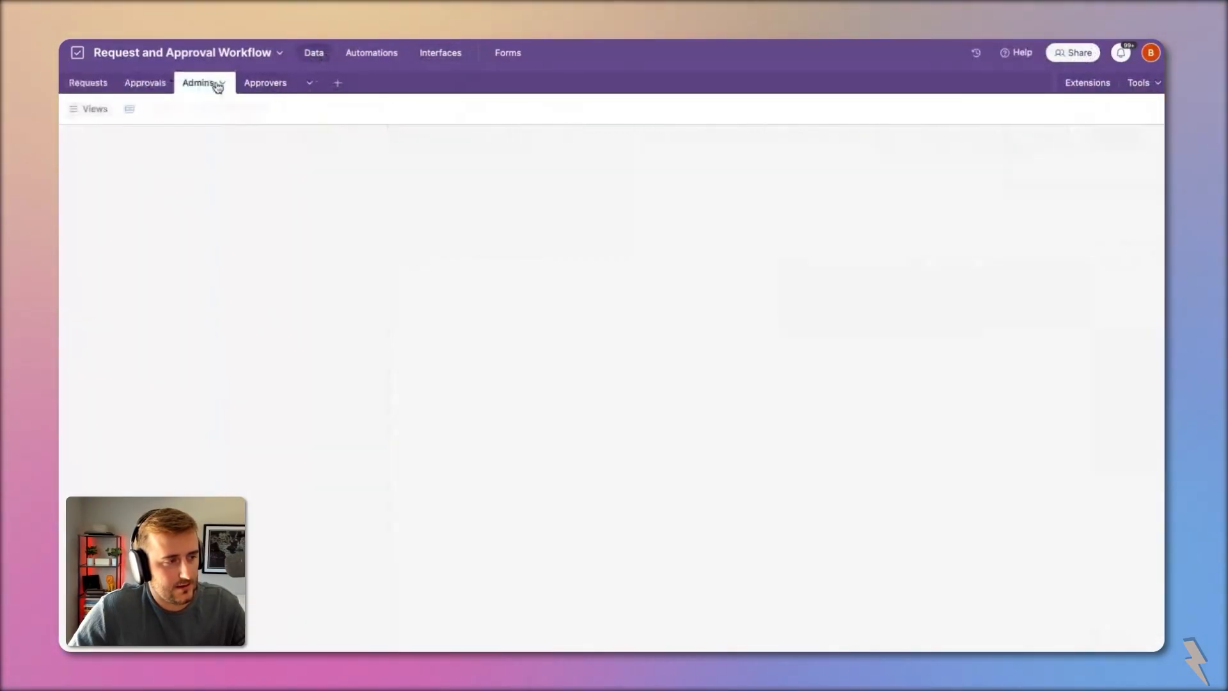
pyautogui.click(257, 84)
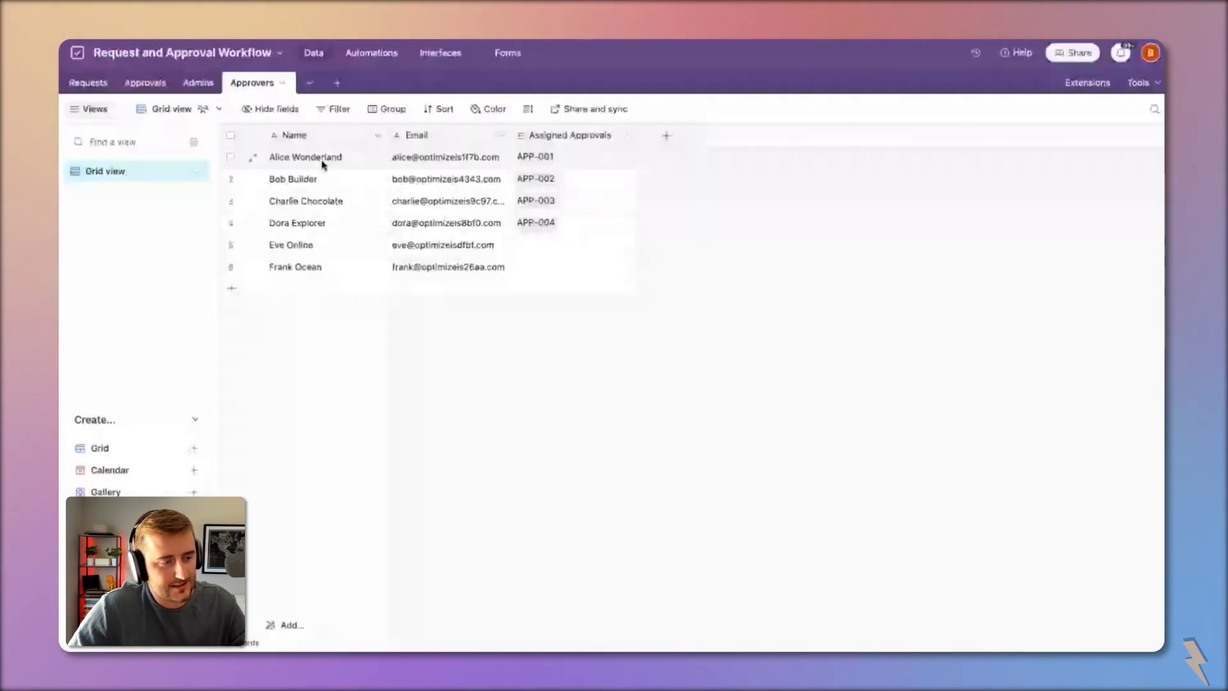
pyautogui.press('super+c')
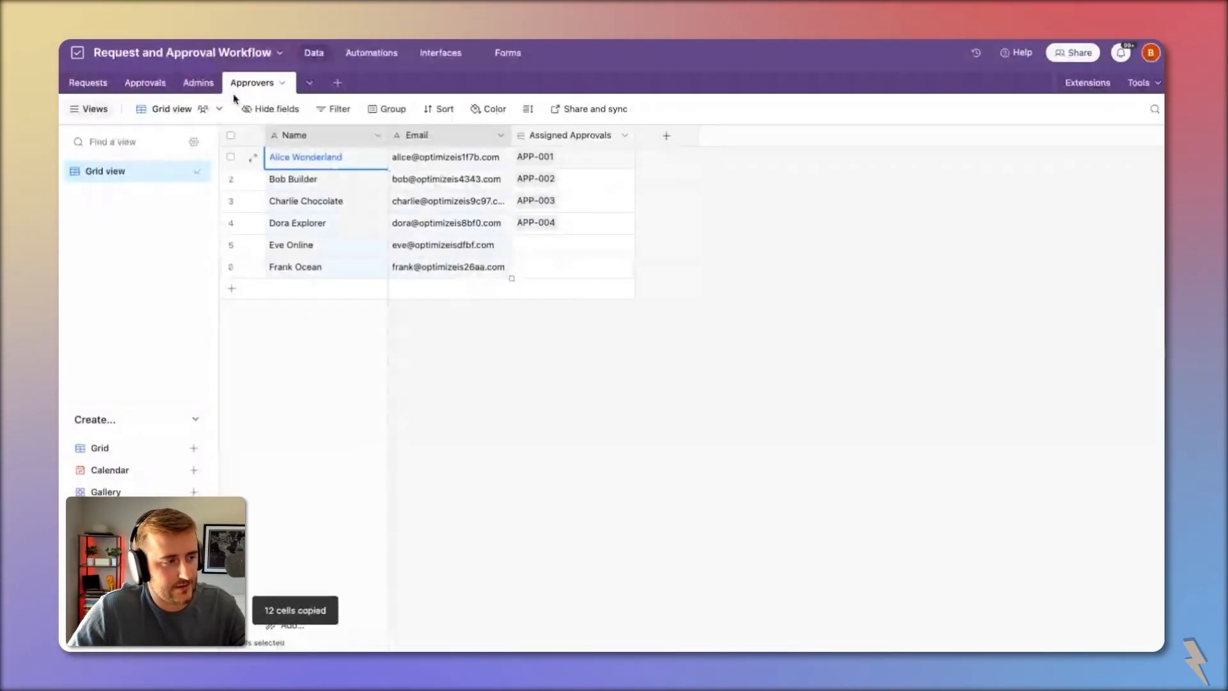
pyautogui.click(215, 89)
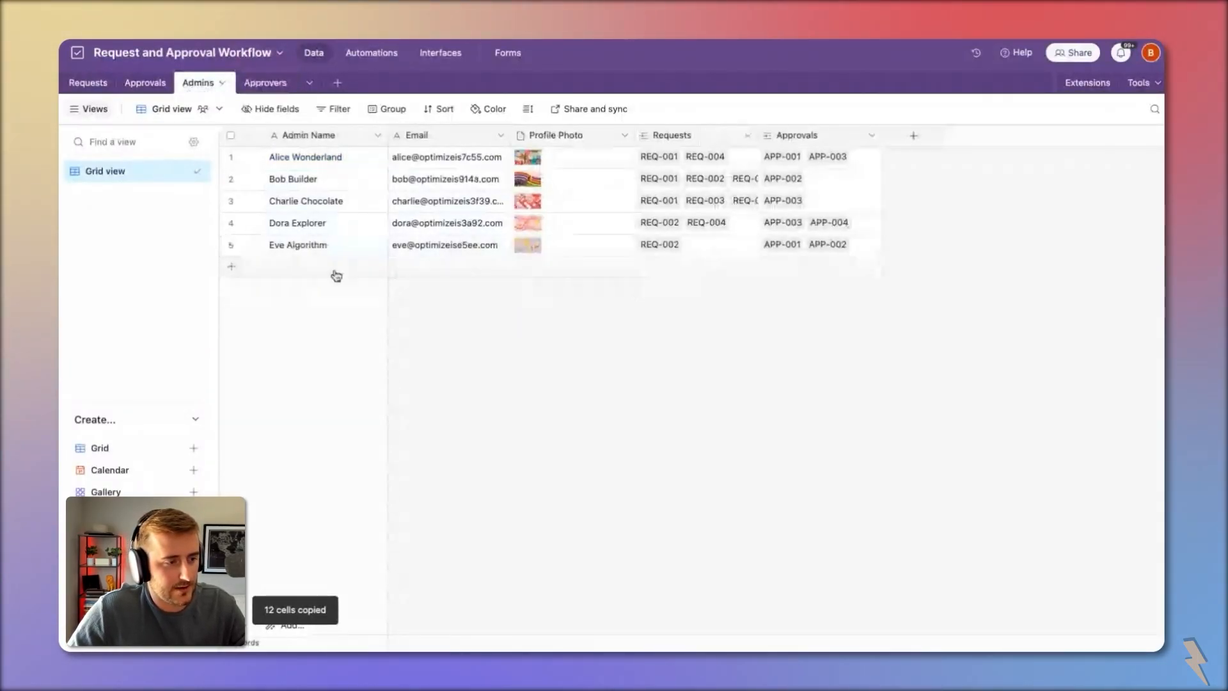
pyautogui.click(300, 267)
pyautogui.click(312, 230)
pyautogui.click(331, 268)
pyautogui.press('super+v')
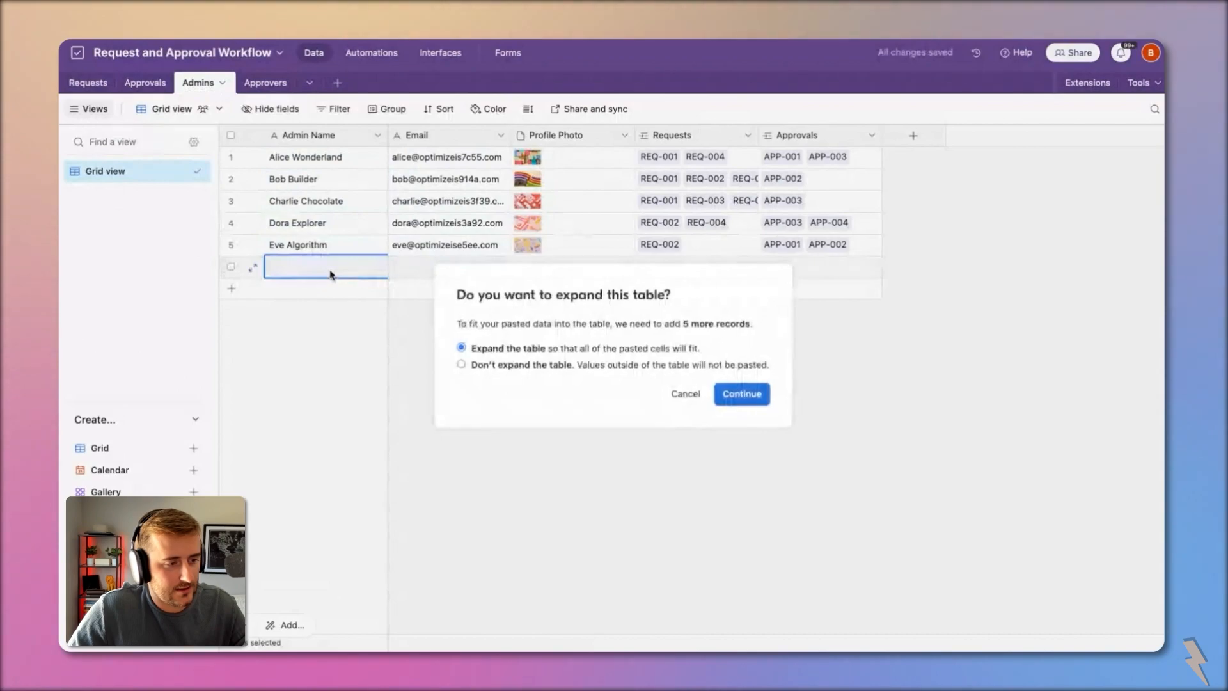
pyautogui.click(736, 393)
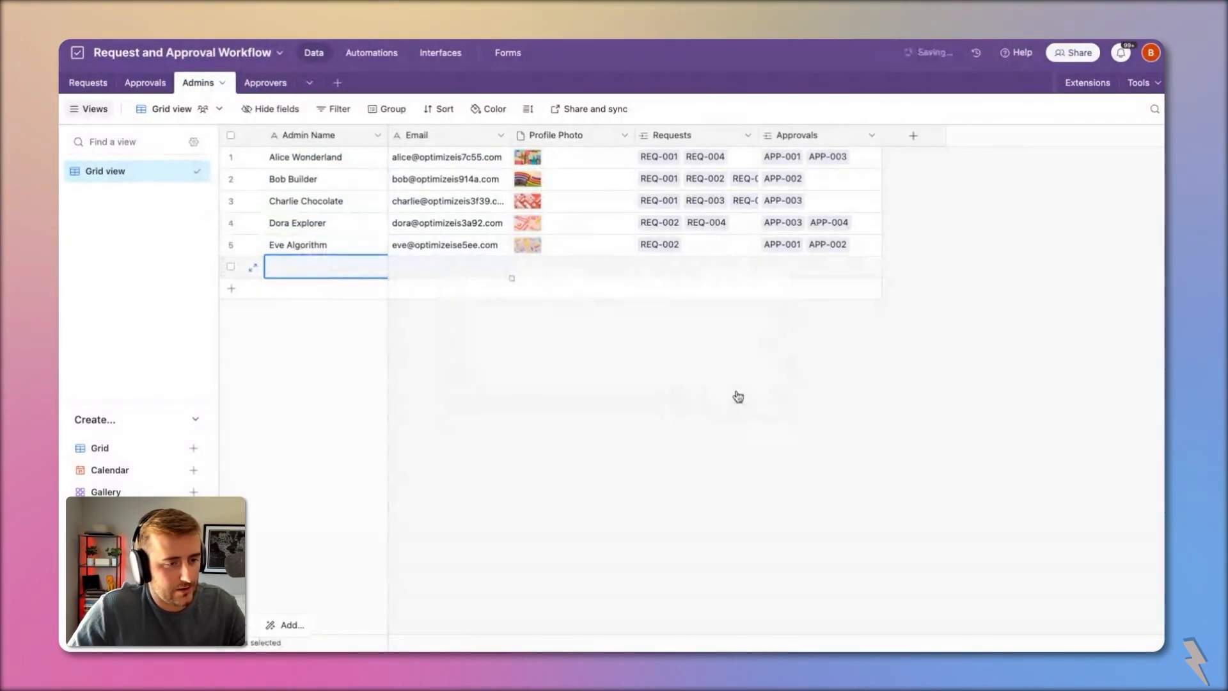
pyautogui.rightClick(452, 139)
pyautogui.click(506, 249)
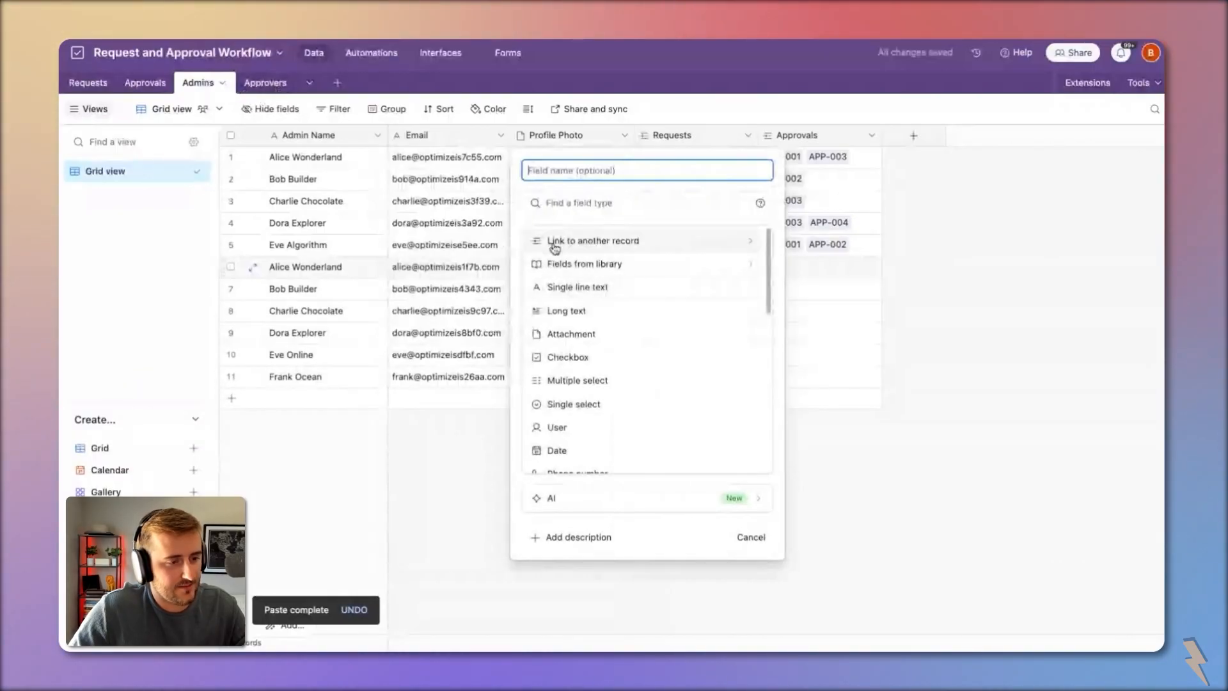
# Step: Create a single-select Type field with choices Admin and Approver
pyautogui.click(685, 402)
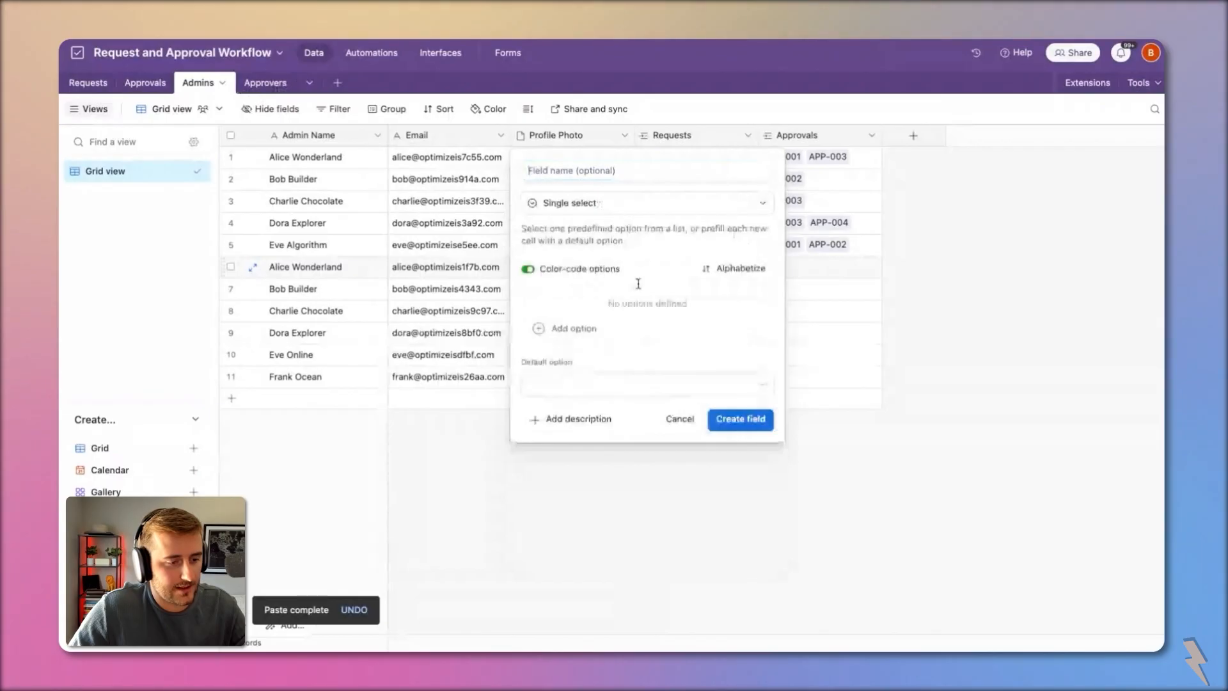
pyautogui.click(580, 165)
pyautogui.write('Type')
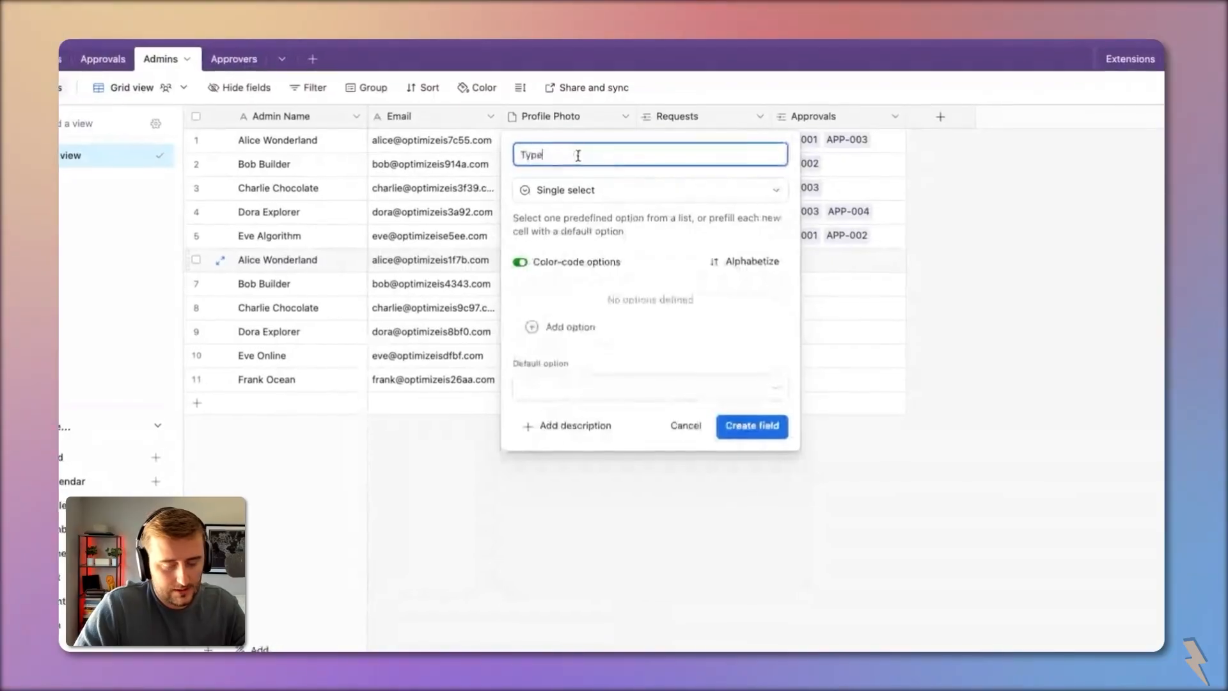
pyautogui.click(637, 329)
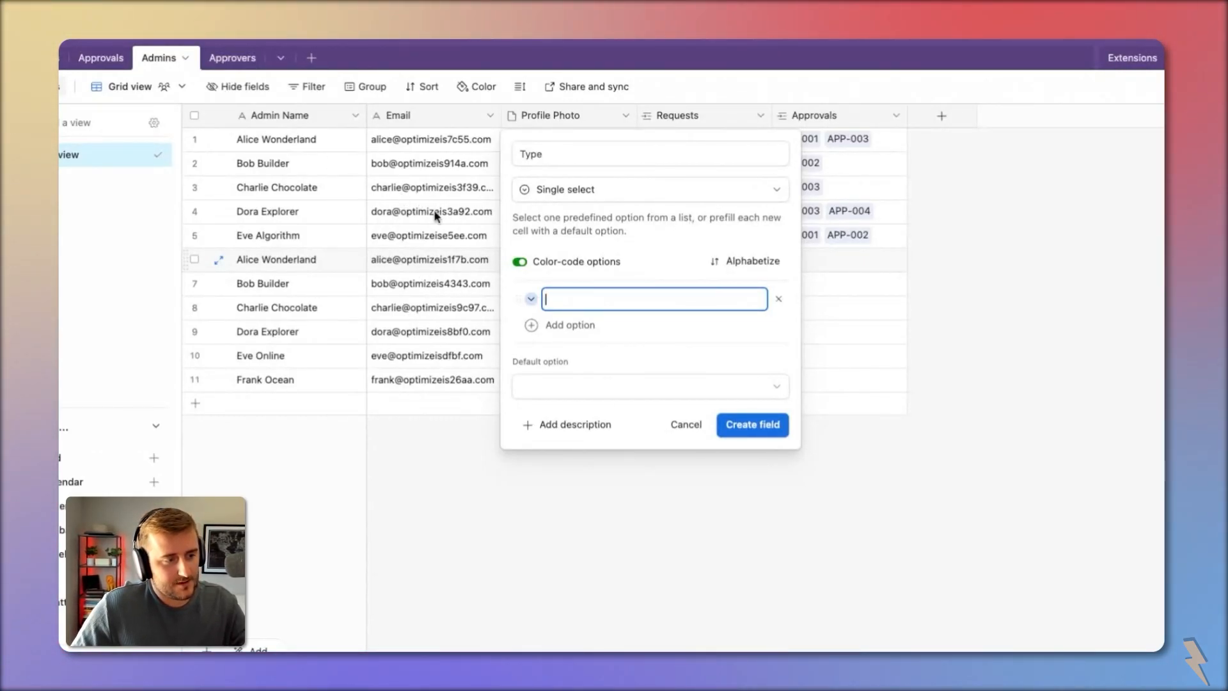
pyautogui.write('A')
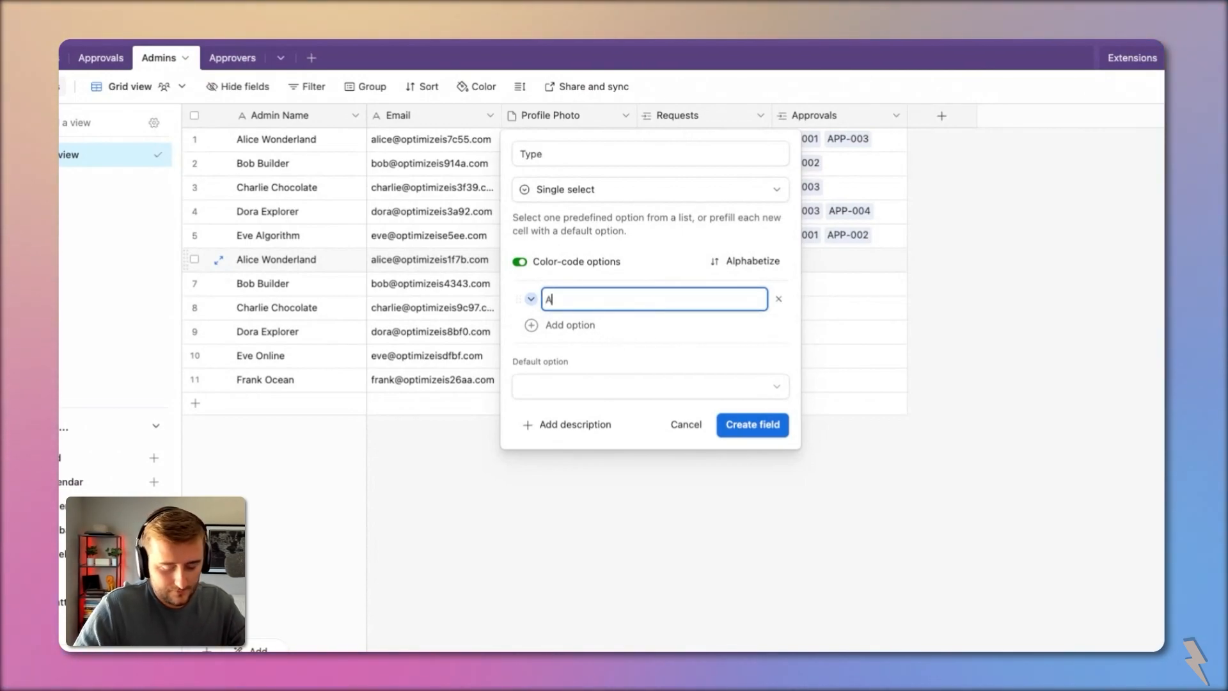
pyautogui.write('dmins')
pyautogui.press('Return')
pyautogui.press('BackSpace')
pyautogui.press('BackSpace')
pyautogui.press('Return')
pyautogui.write('Approver')
pyautogui.click(753, 448)
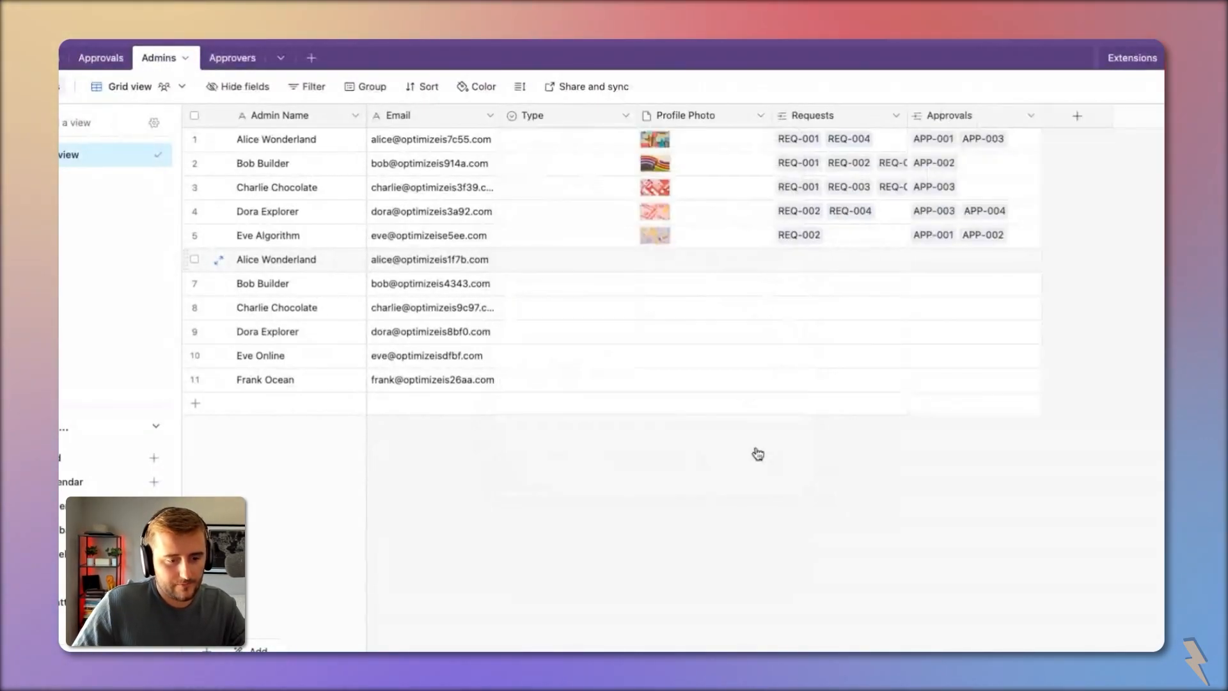
# Step: Set Type to Admin for rows 1–5 and Approver for rows 6–11
pyautogui.doubleClick(520, 140)
pyautogui.click(560, 213)
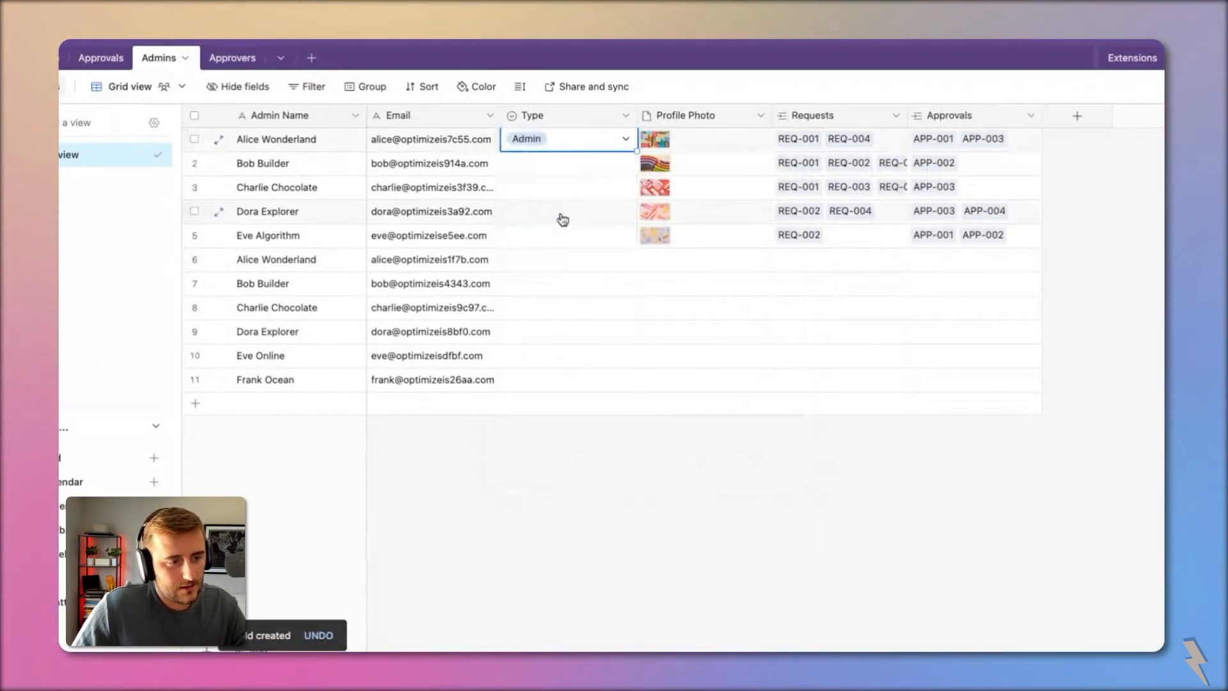
pyautogui.hotkey('ctrl', 'c')
pyautogui.keyDown('shift'); pyautogui.click(570, 235); pyautogui.keyUp('shift')
pyautogui.hotkey('ctrl', 'v')
pyautogui.doubleClick(581, 261)
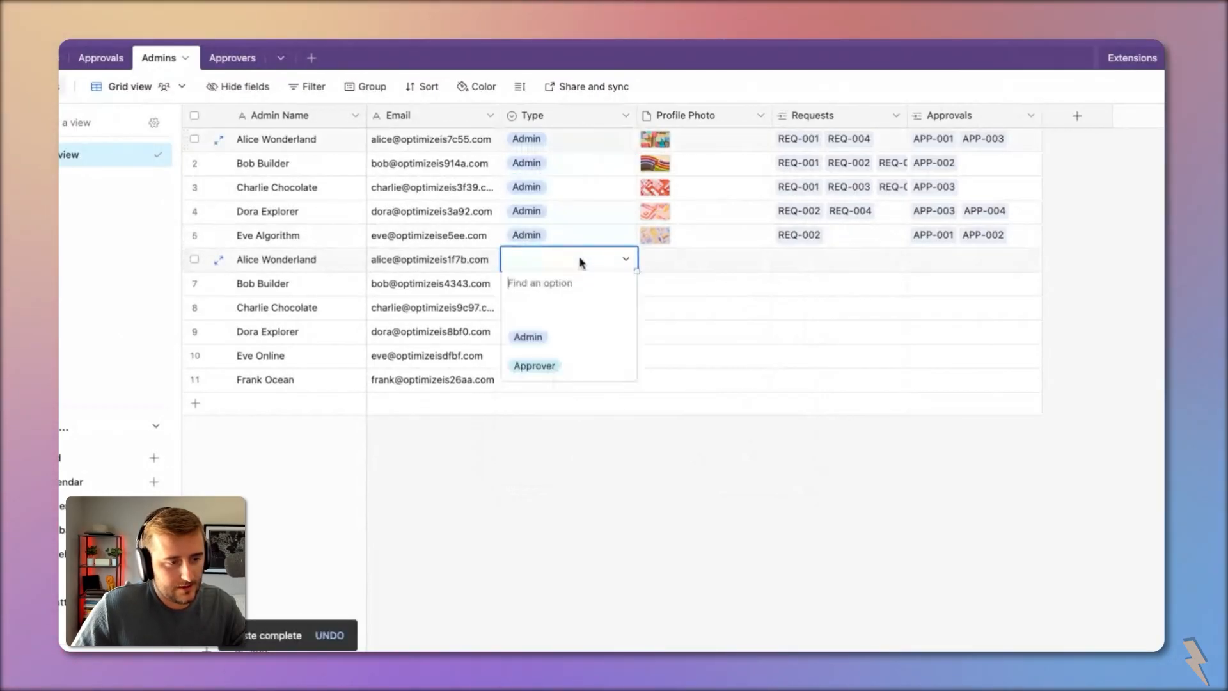
pyautogui.click(575, 376)
pyautogui.hotkey('ctrl', 'c')
pyautogui.keyDown('shift'); pyautogui.click(573, 378); pyautogui.keyUp('shift')
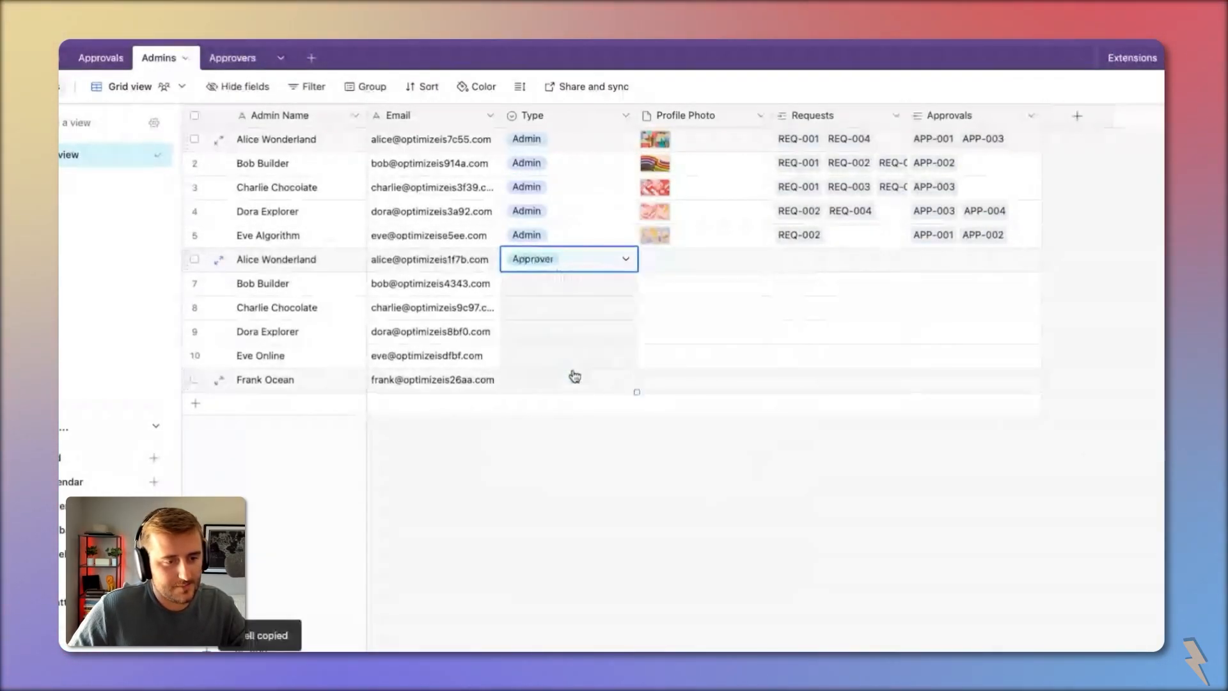
pyautogui.hotkey('ctrl', 'v')
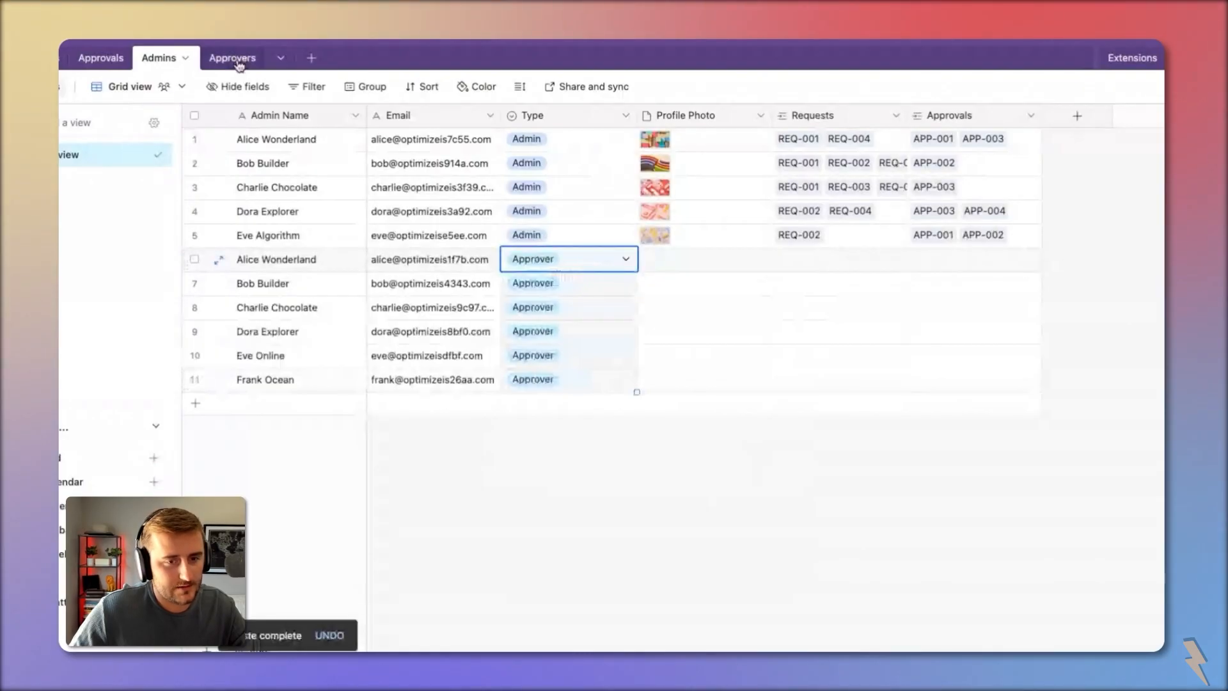
# Step: Relink the Approvals table's Approver field to the Admins table, accepting the dependency warning
pyautogui.click(234, 58)
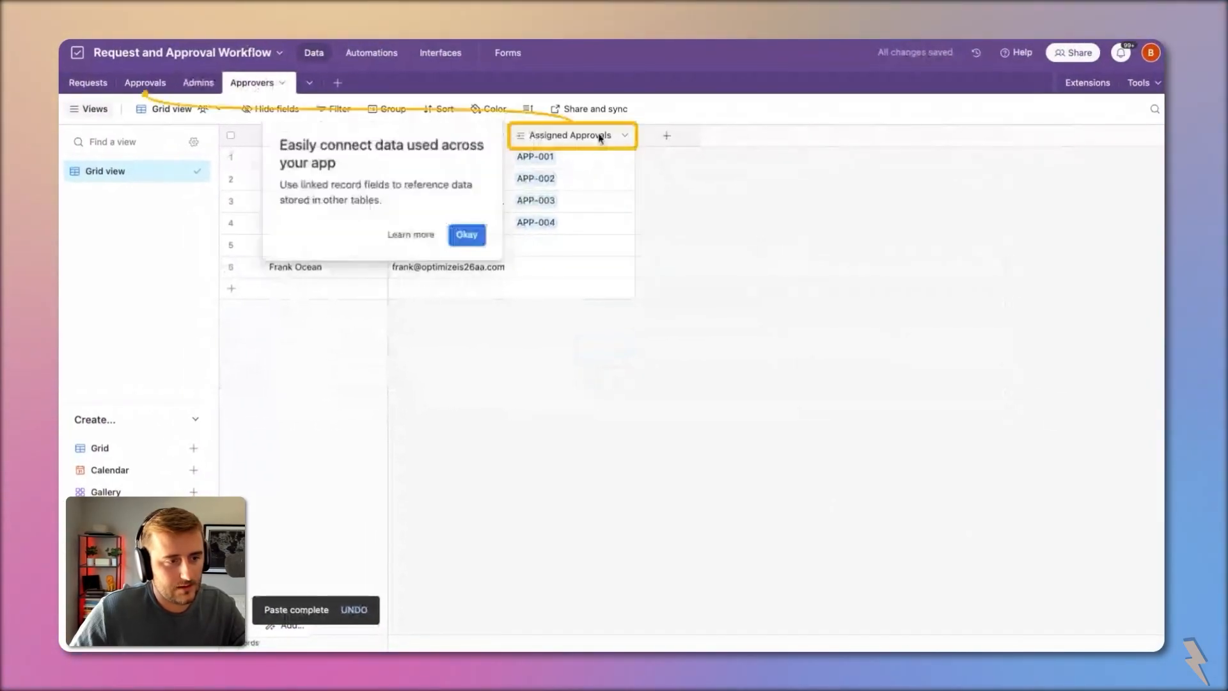
pyautogui.click(145, 83)
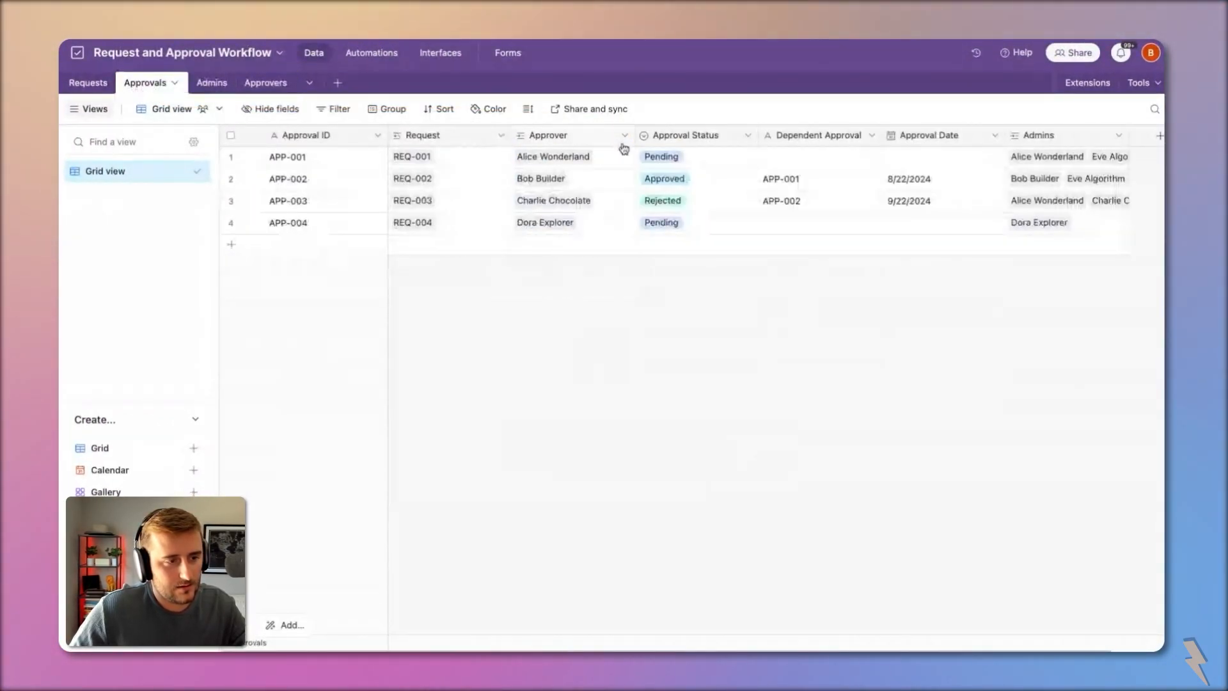
pyautogui.moveTo(1061, 134); pyautogui.dragTo(677, 143)
pyautogui.click(583, 135)
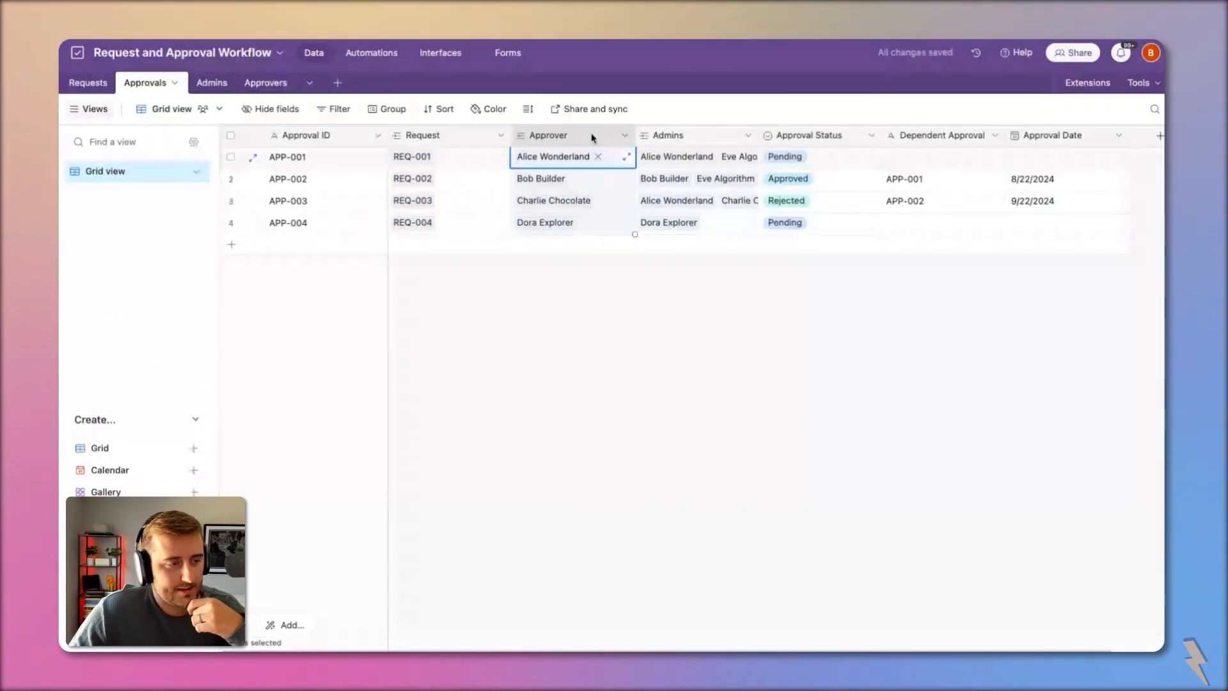
pyautogui.doubleClick(593, 135)
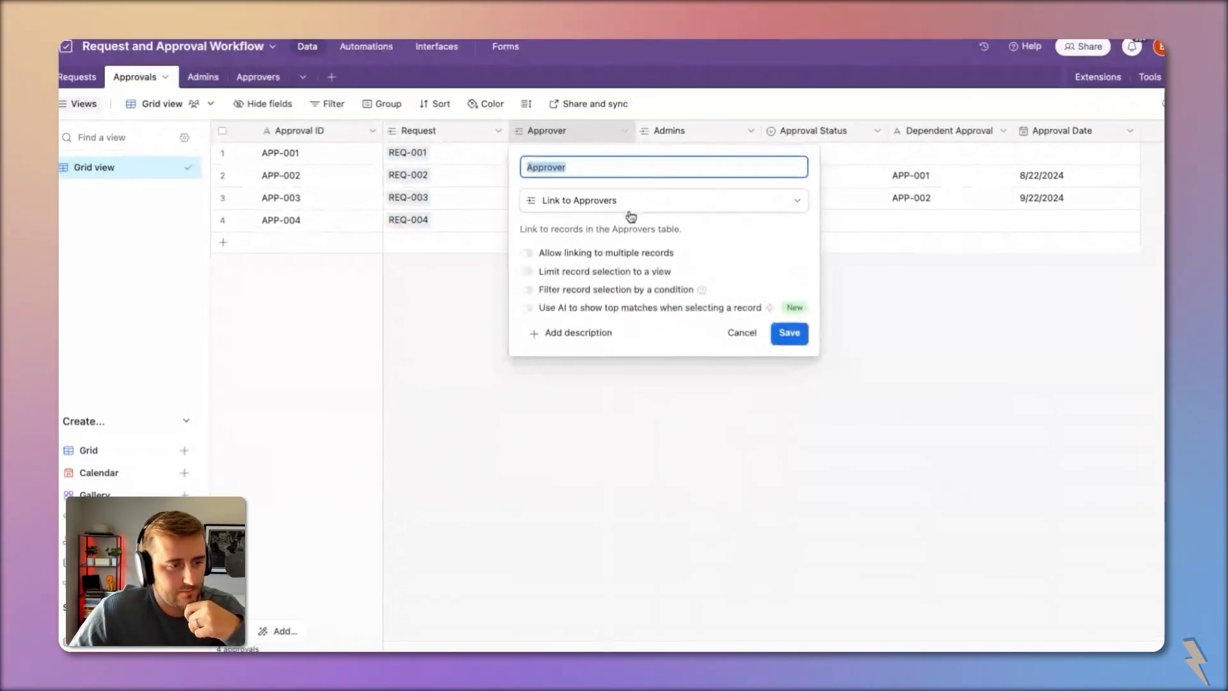
pyautogui.click(620, 204)
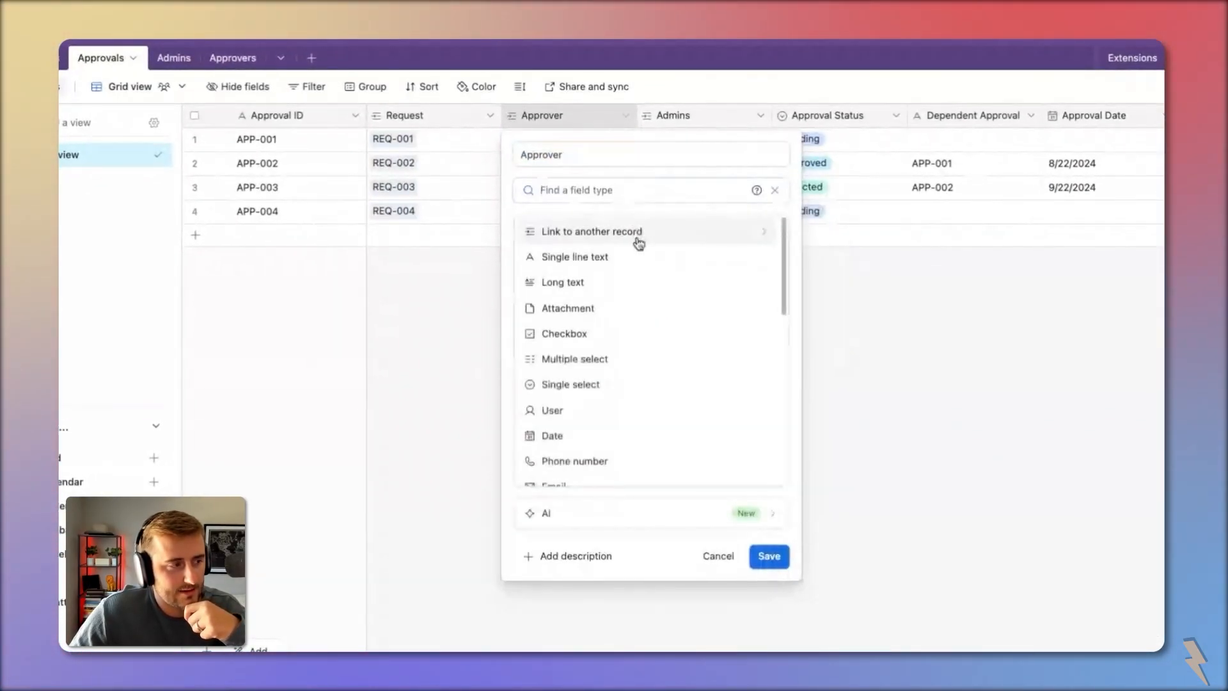
pyautogui.click(638, 238)
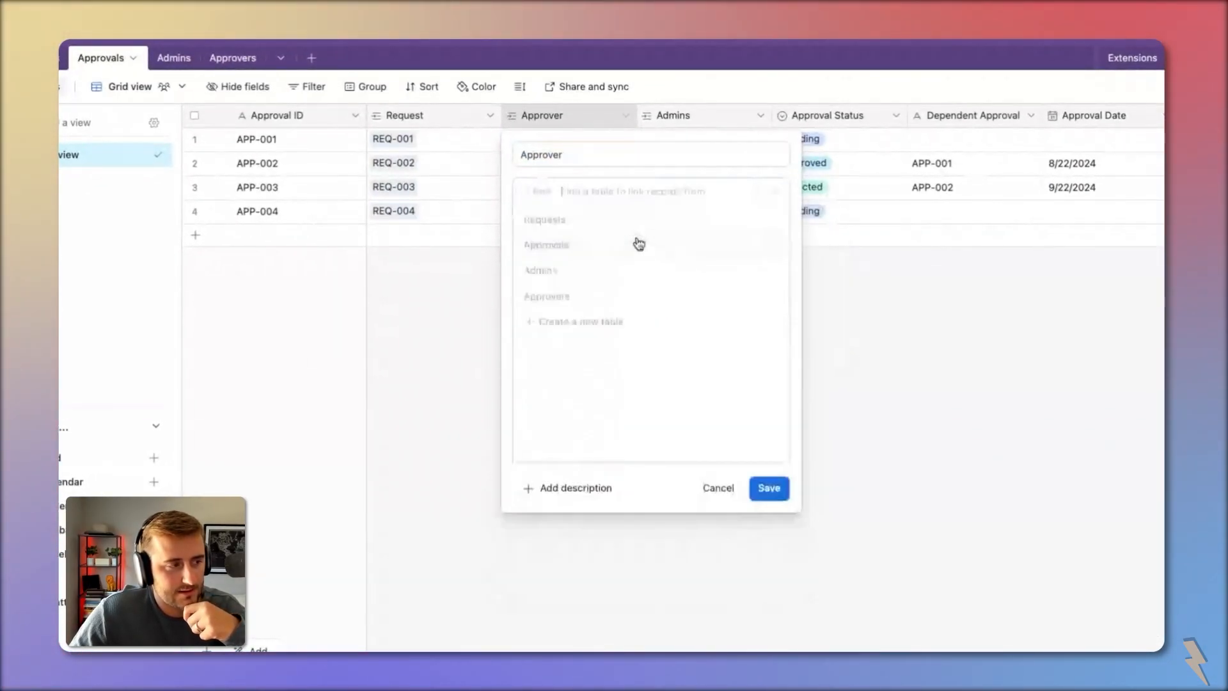
pyautogui.click(641, 272)
pyautogui.click(801, 332)
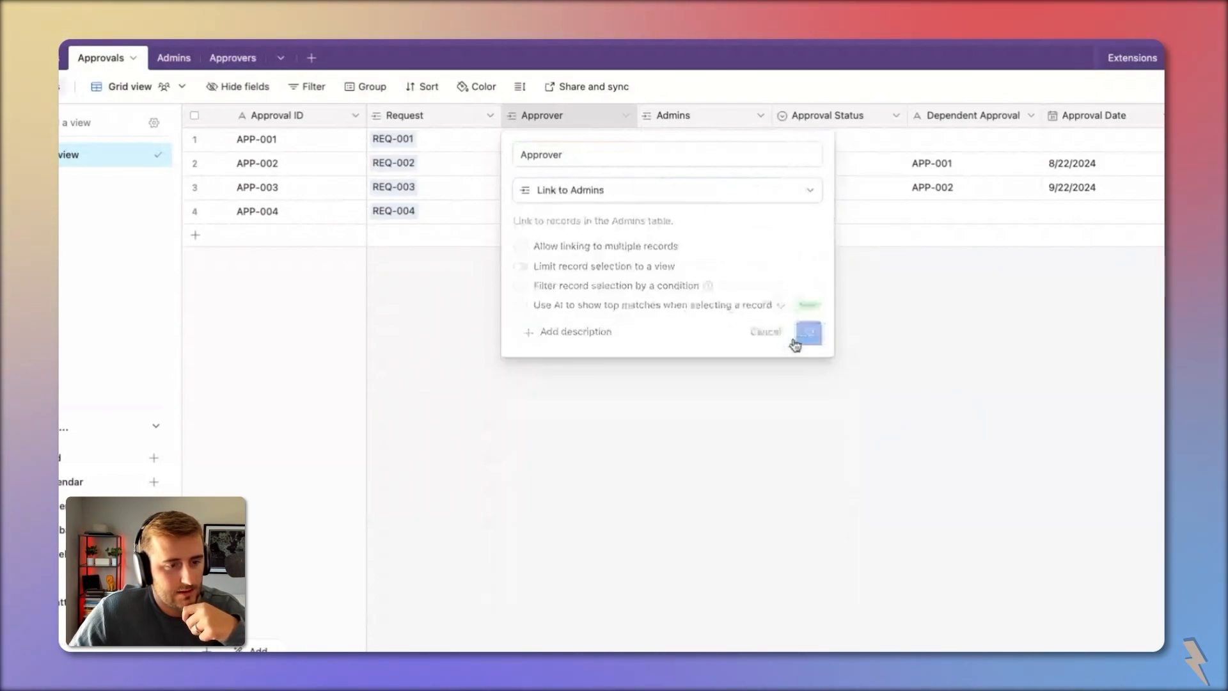
pyautogui.click(739, 462)
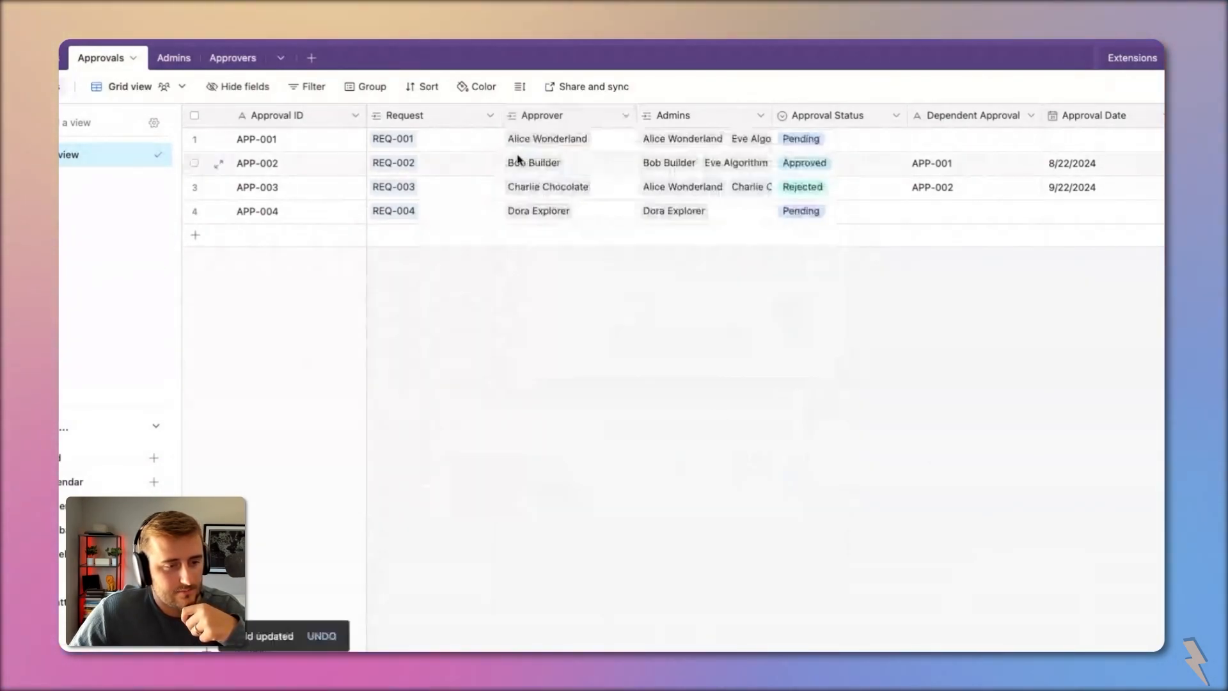
# Step: In the Admins table, check the Approvals 2 field and begin deleting the old Approvals field
pyautogui.click(173, 58)
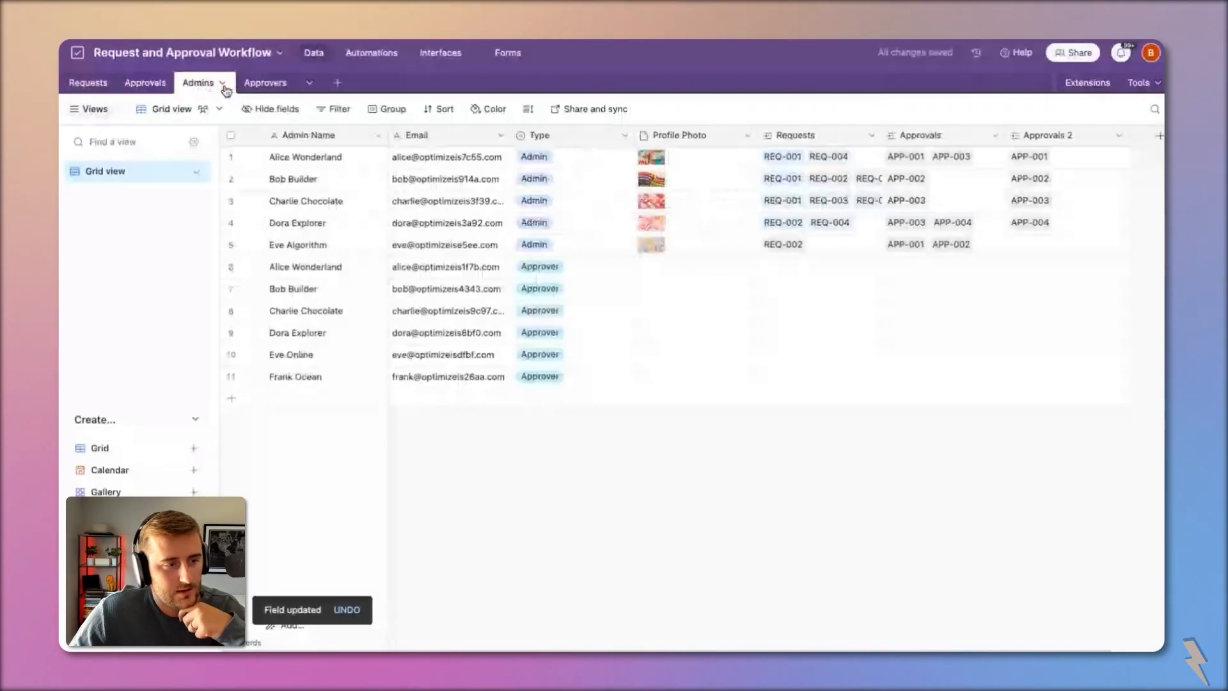
pyautogui.doubleClick(1041, 137)
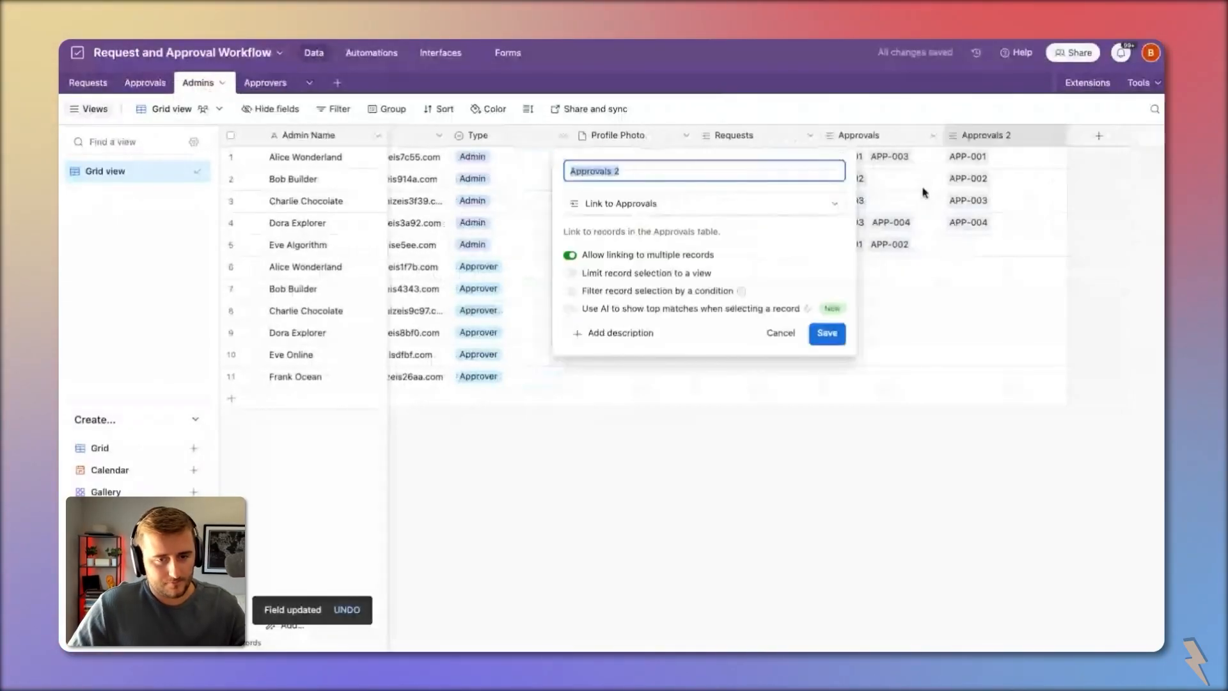
pyautogui.click(923, 193)
pyautogui.rightClick(892, 139)
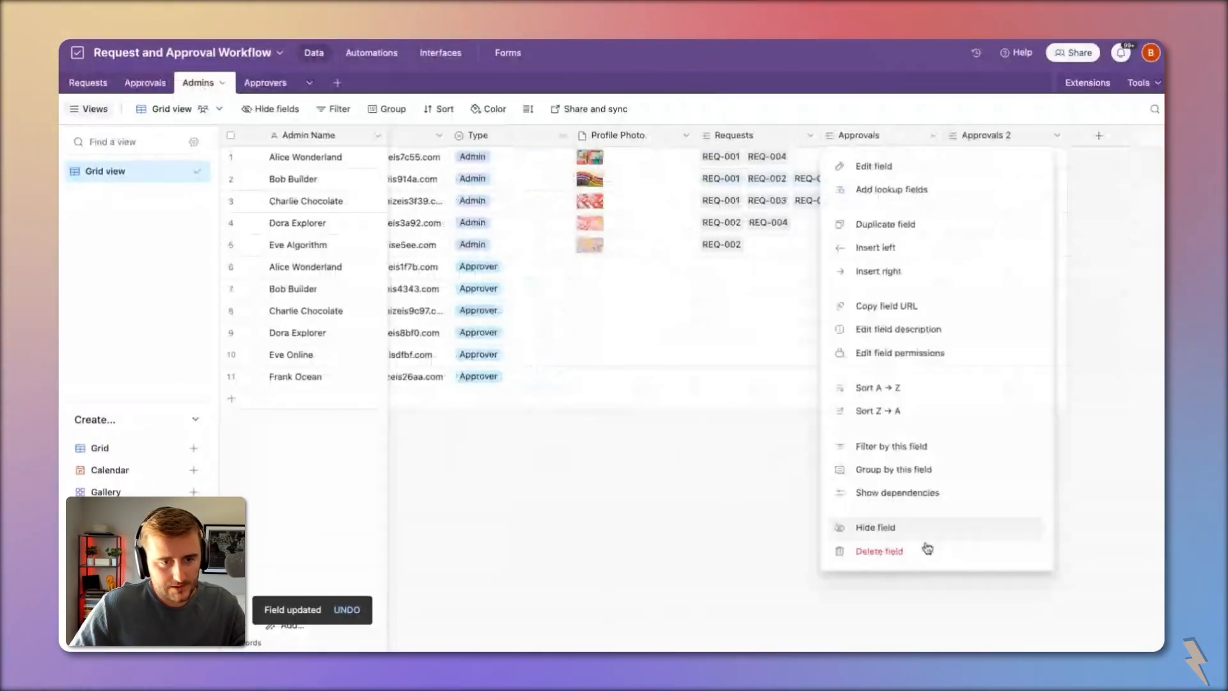
pyautogui.click(925, 550)
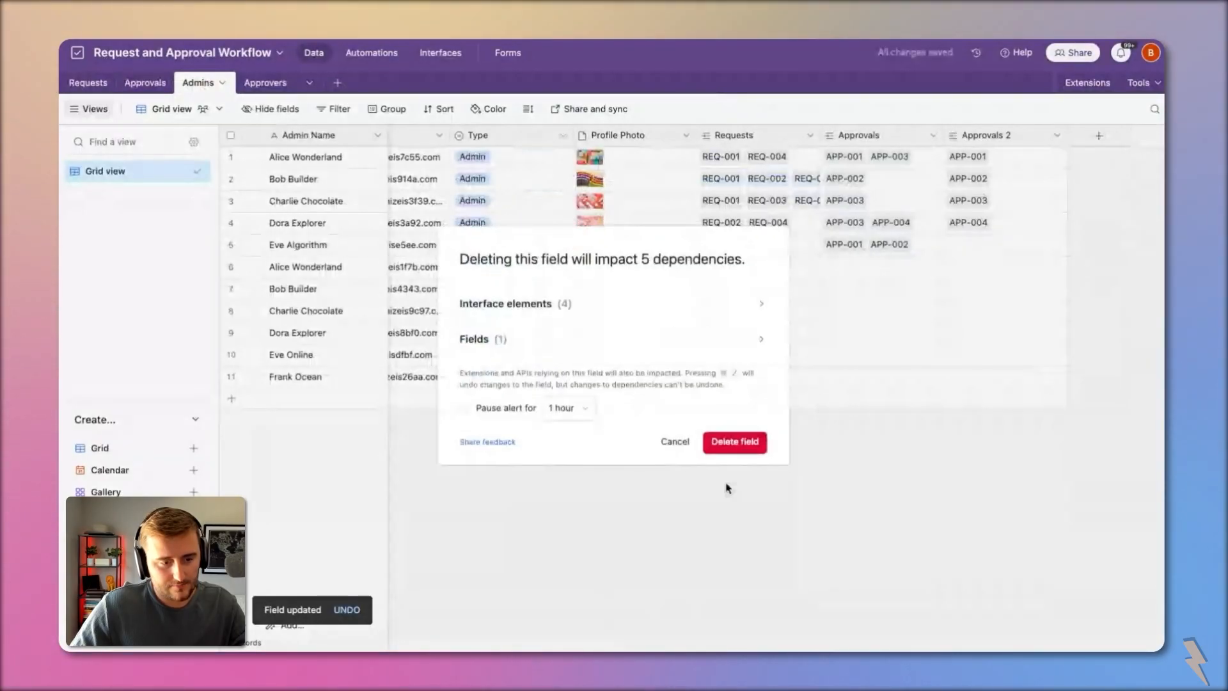
# Step: Confirm deletion of the old Approvals field in Admins, leaving Approvals 2 as the link field
pyautogui.click(735, 441)
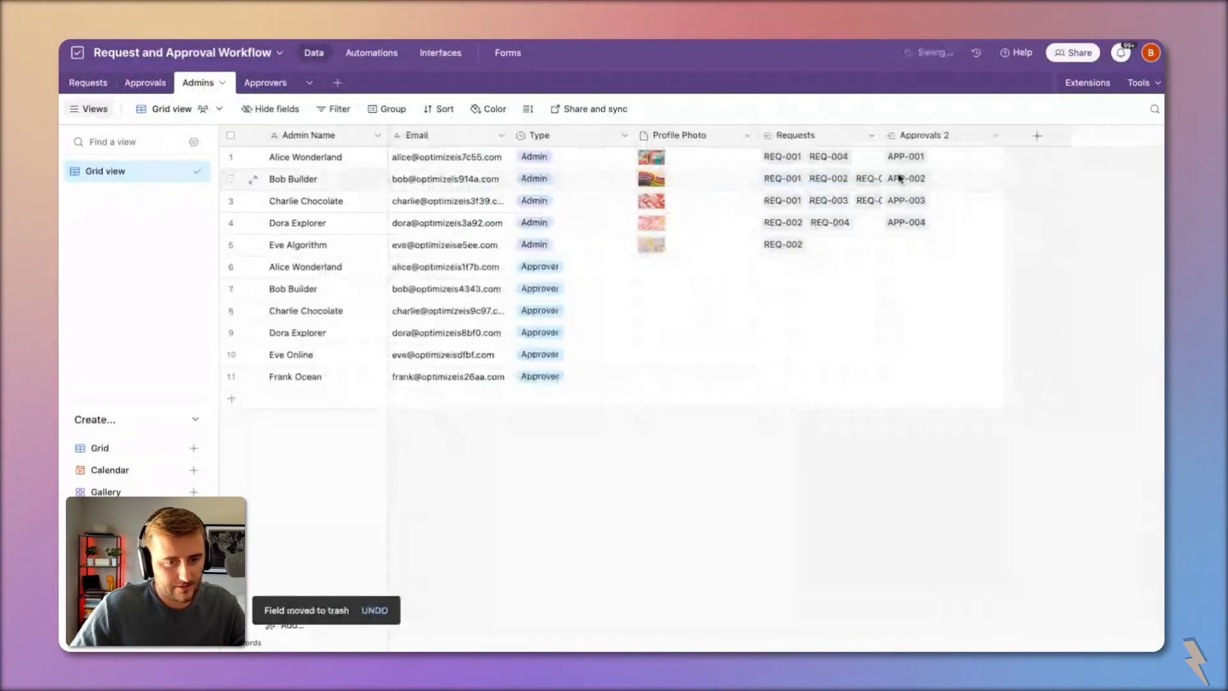
pyautogui.doubleClick(914, 136)
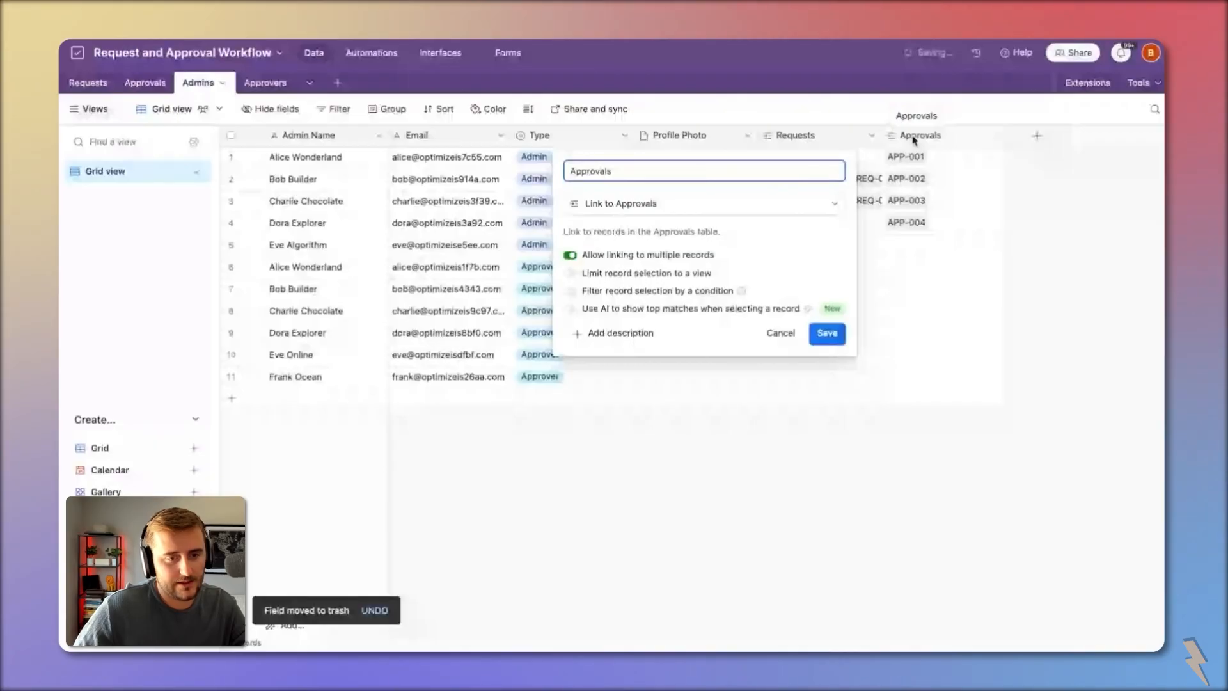
pyautogui.press('Escape')
# Step: Delete the Admins field from the Approvals table
pyautogui.click(145, 83)
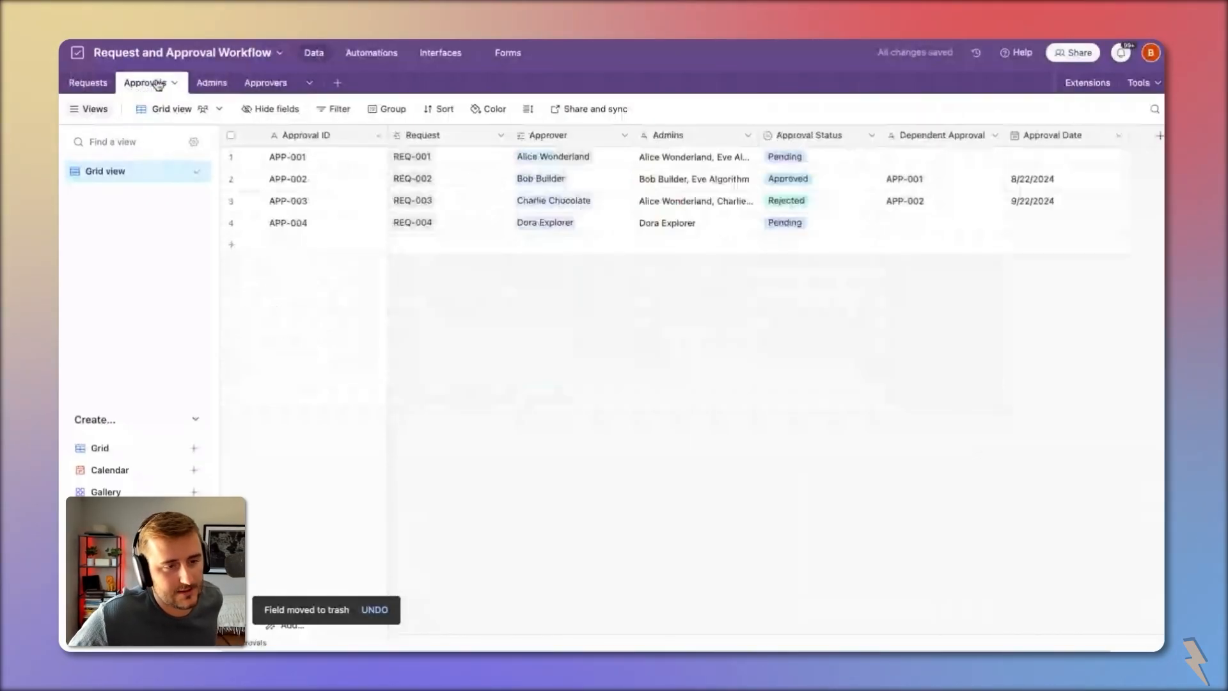
pyautogui.rightClick(721, 142)
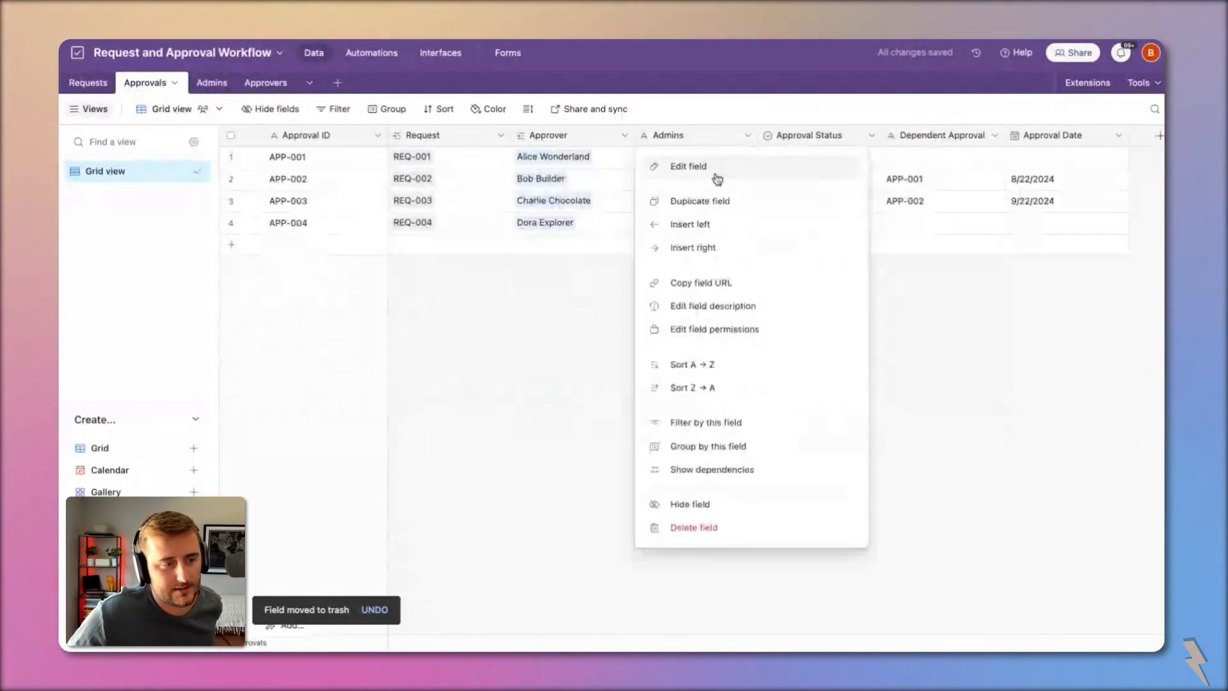
pyautogui.click(693, 527)
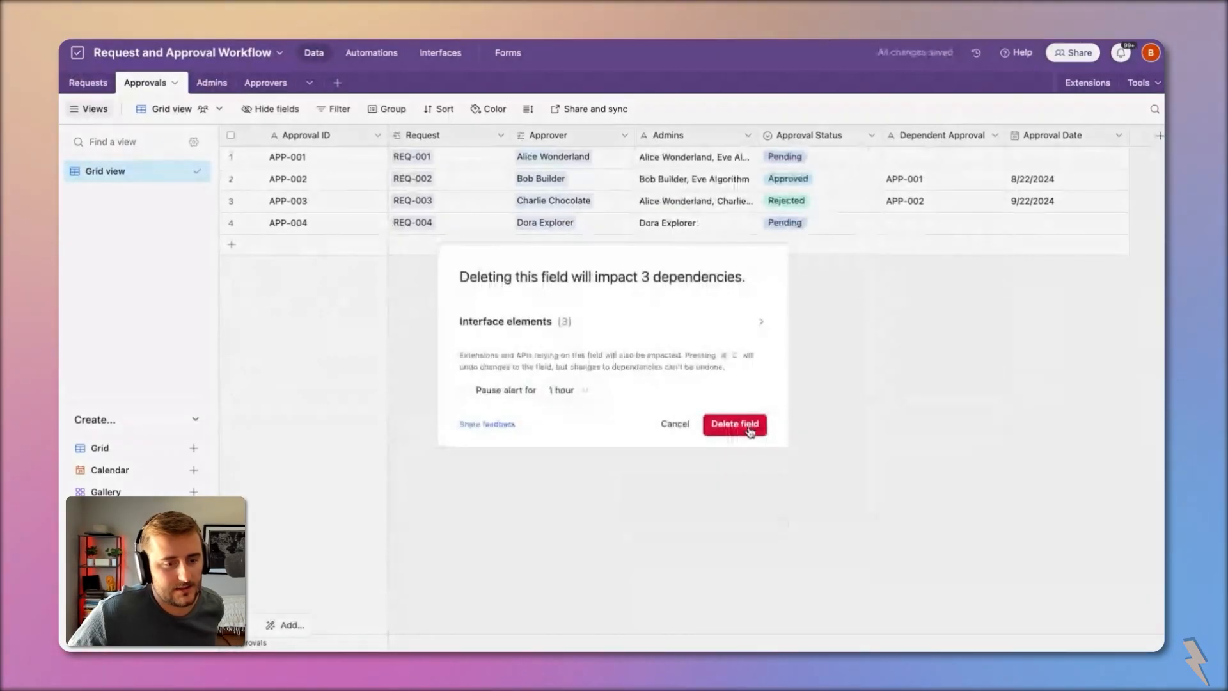
pyautogui.click(734, 424)
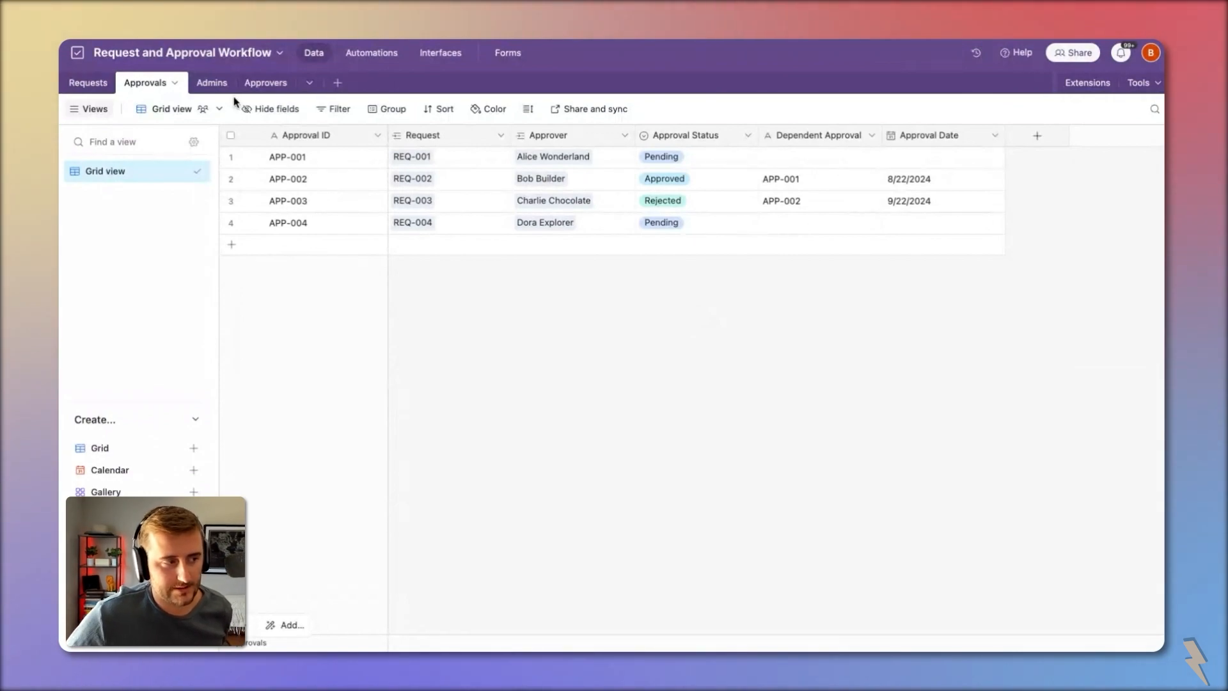
# Step: Convert the Admins Email column to the Email field type and widen it to fit full addresses
pyautogui.click(217, 88)
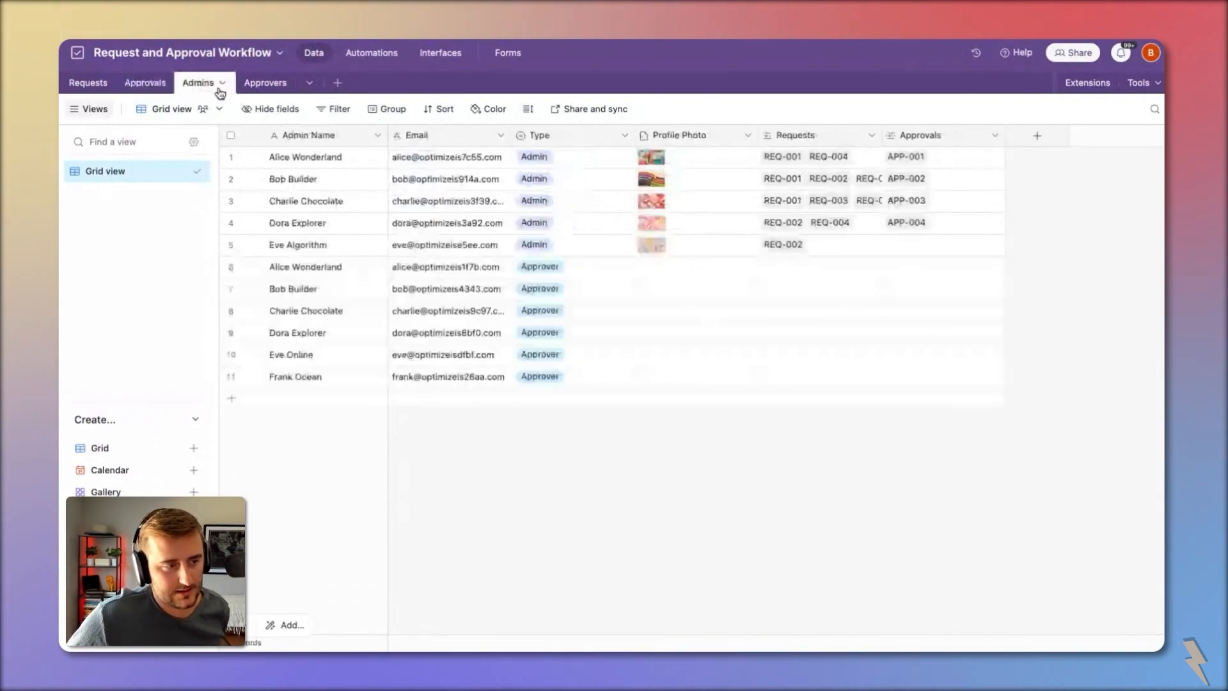
pyautogui.doubleClick(422, 141)
pyautogui.click(431, 203)
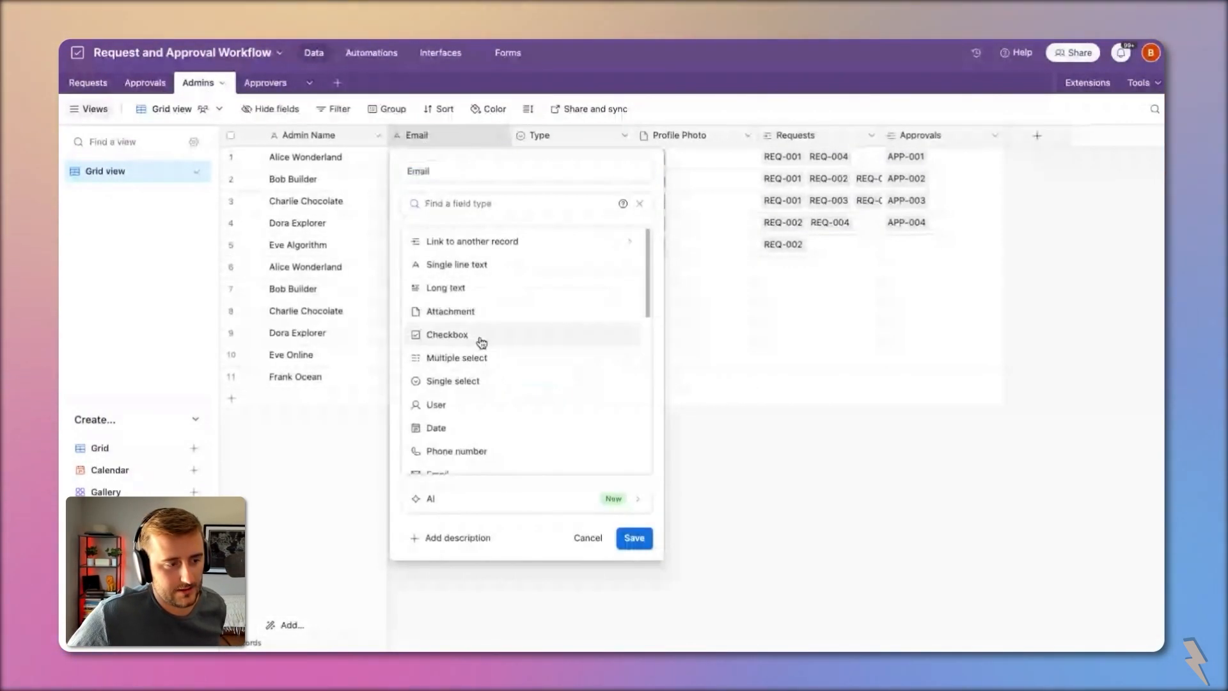
pyautogui.scroll(-3, 469, 277)
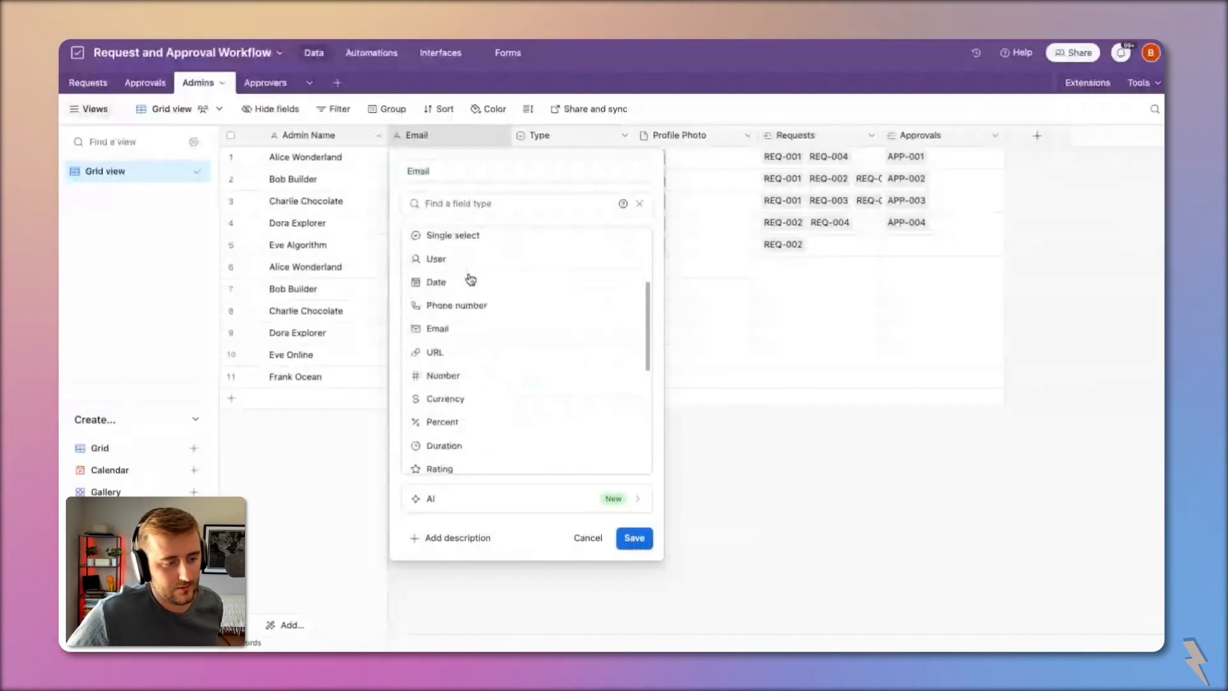
pyautogui.click(491, 318)
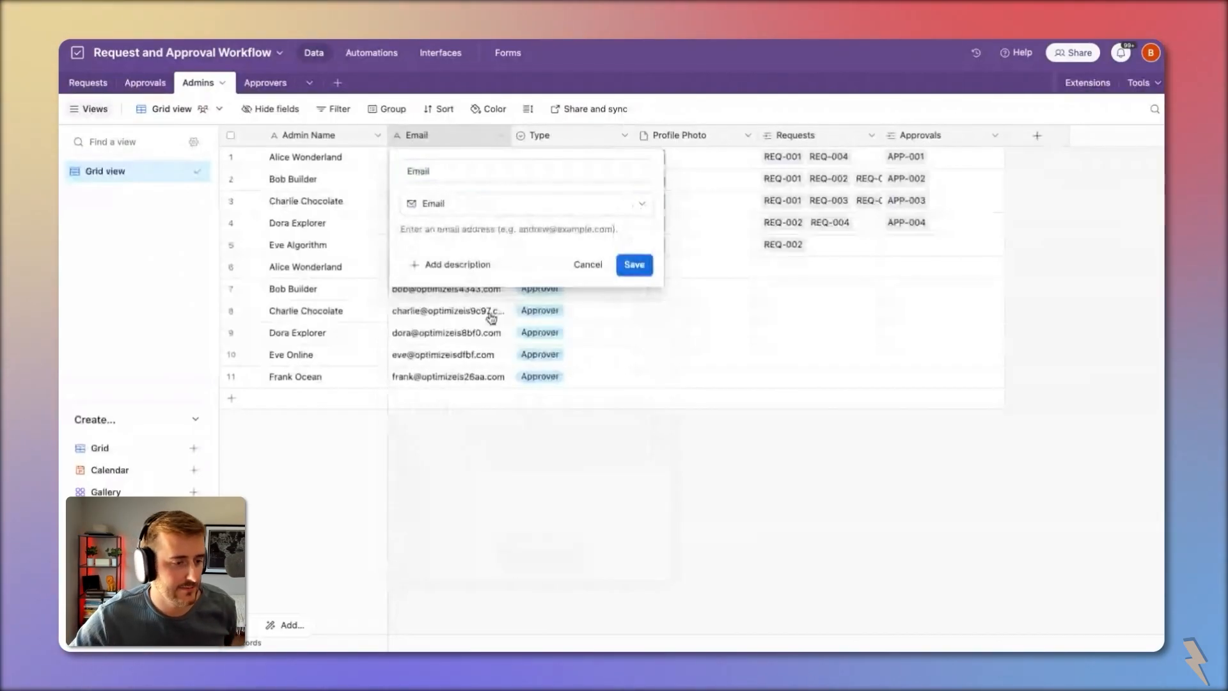
pyautogui.click(634, 265)
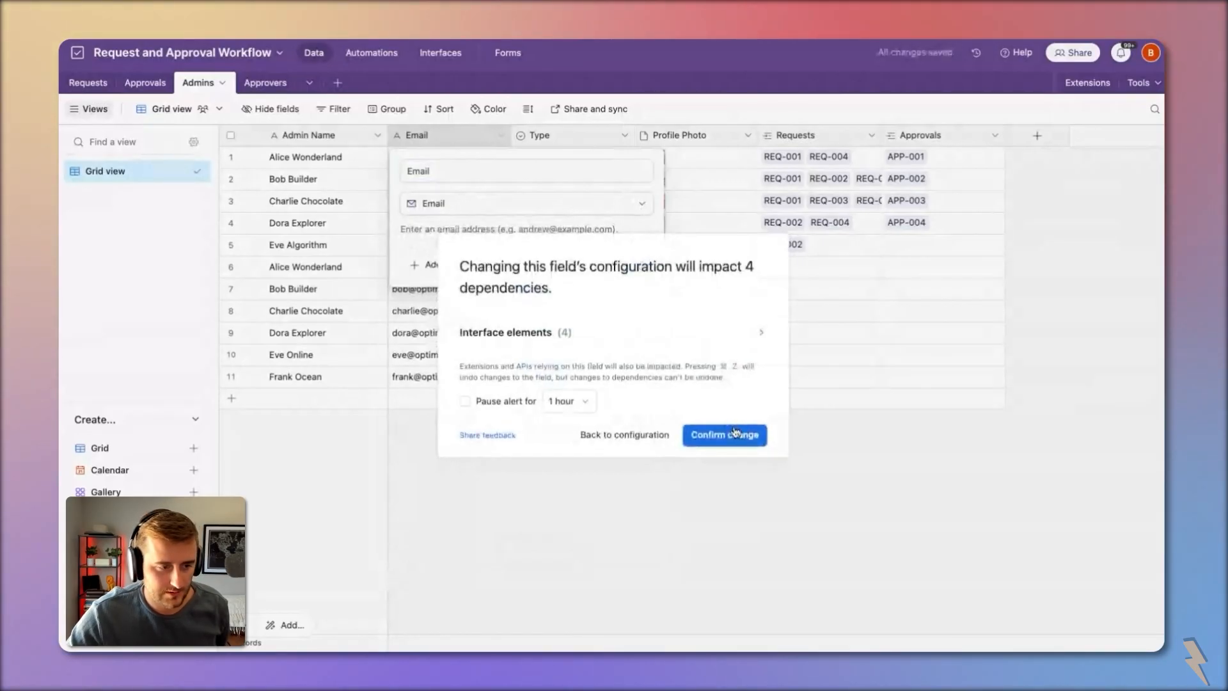
pyautogui.click(735, 434)
pyautogui.moveTo(509, 138); pyautogui.dragTo(562, 138)
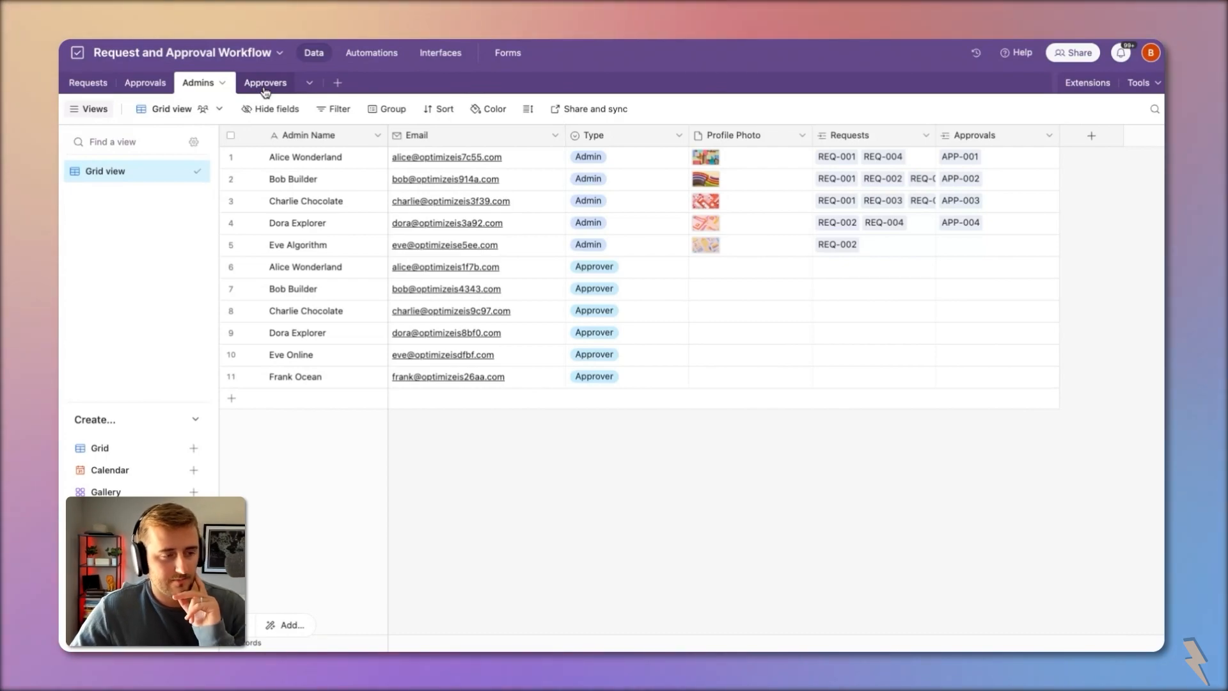
# Step: Enter a new admin name and e-mail address for row 2
pyautogui.click(567, 181)
pyautogui.click(558, 183)
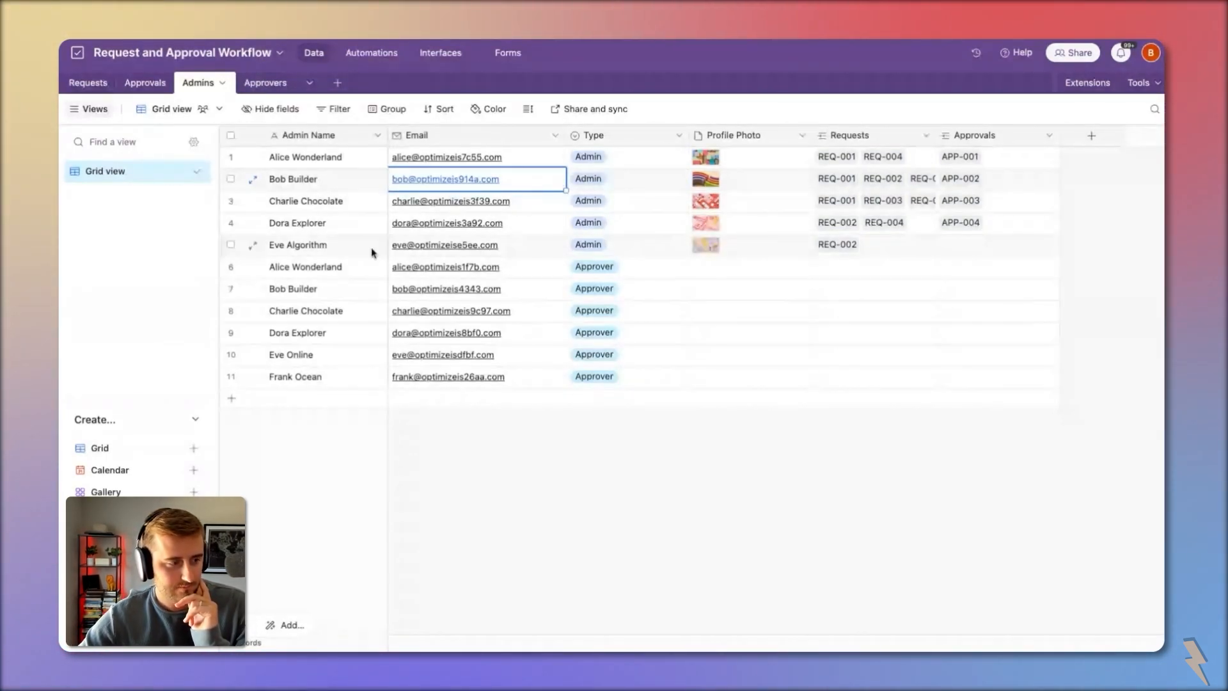
pyautogui.click(321, 181)
pyautogui.press('Tab')
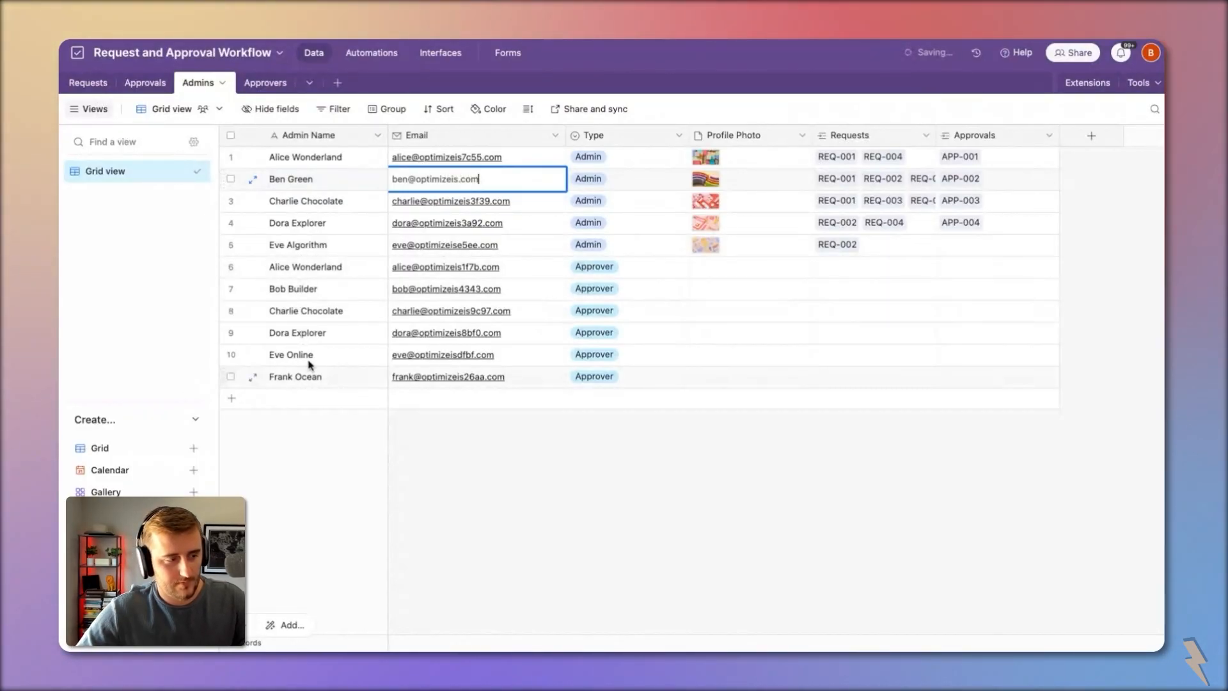
pyautogui.click(302, 340)
# Step: Undo the accidental rename in row 9 and retype row 8's e-mail address
pyautogui.write('Charlie')
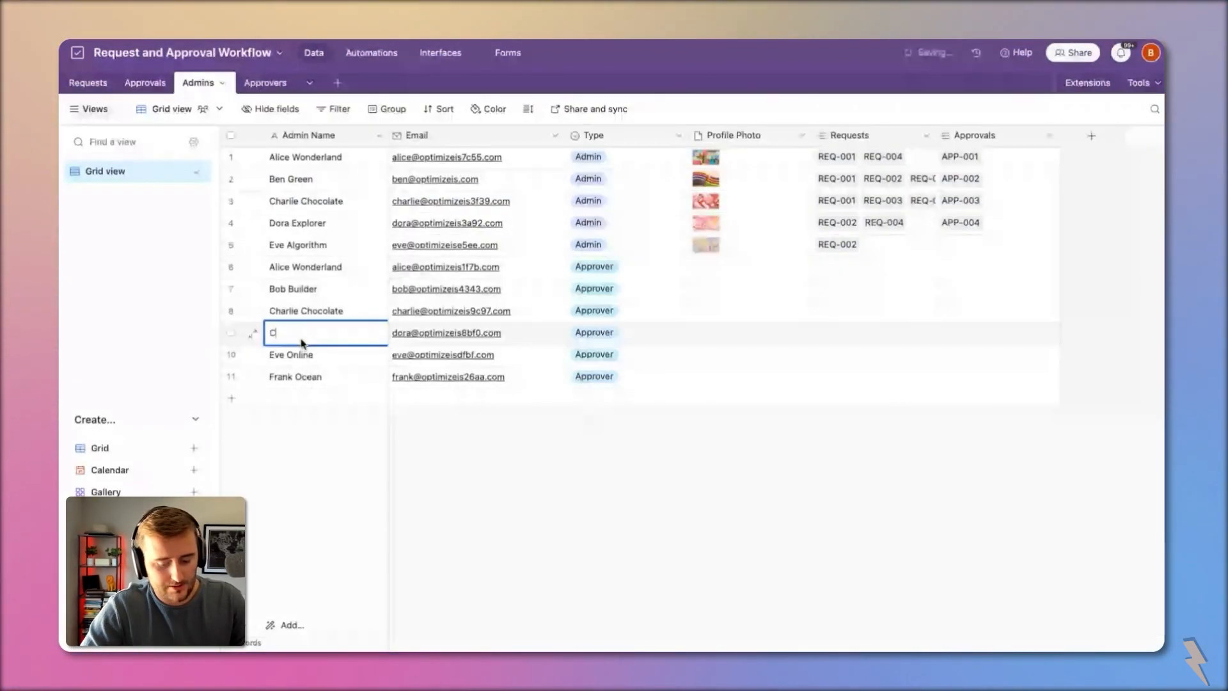
pyautogui.press('Tab')
pyautogui.hotkey('ctrl', 'z')
pyautogui.hotkey('ctrl', 'z')
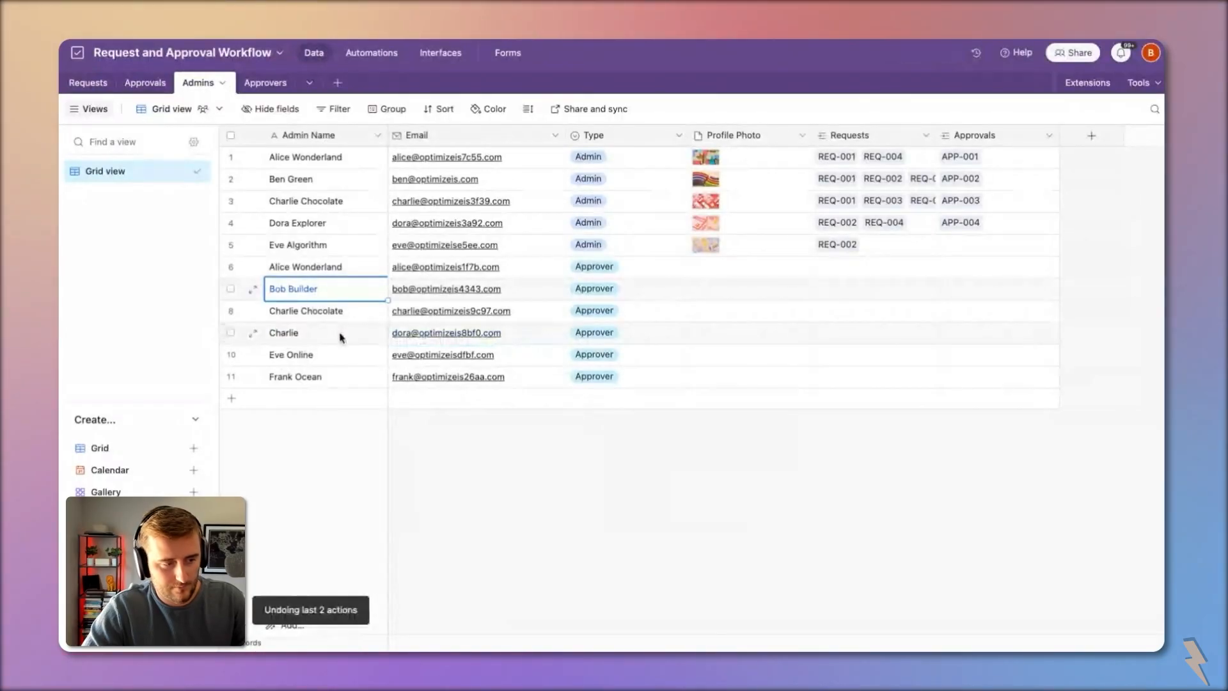
pyautogui.click(417, 310)
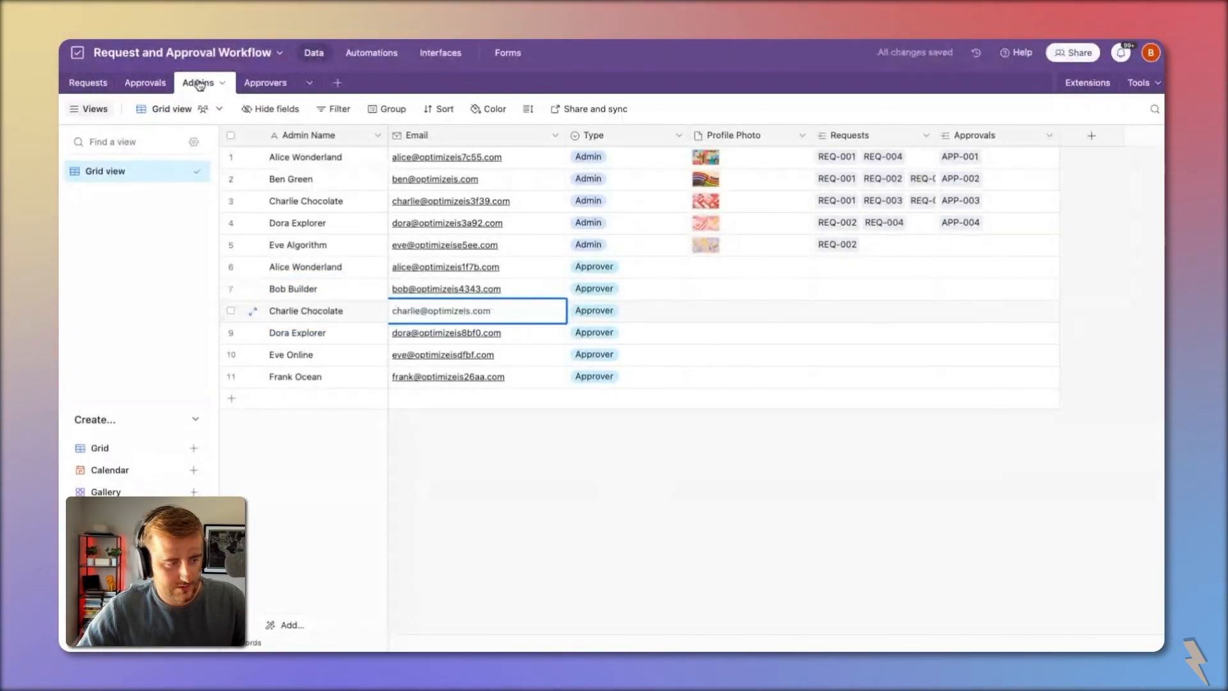
pyautogui.click(213, 85)
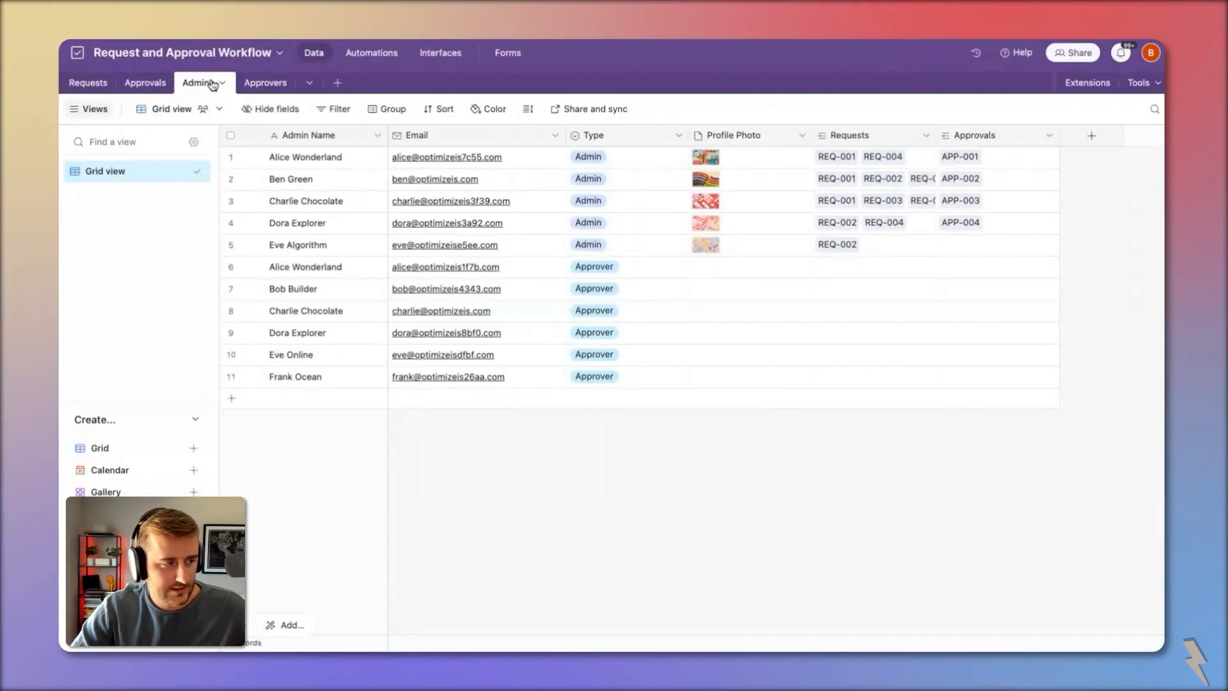
# Step: Rename the Admins table to 'People'
pyautogui.doubleClick(204, 85)
pyautogui.write('Pe')
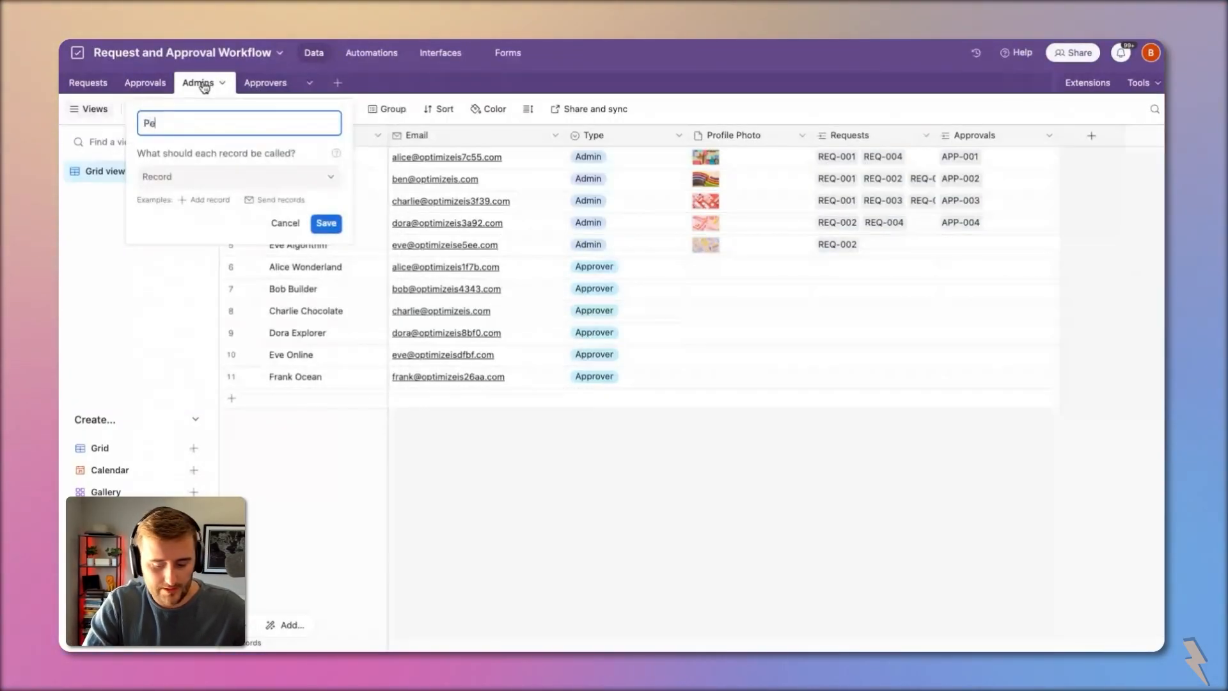
pyautogui.write('ople')
pyautogui.press('Return')
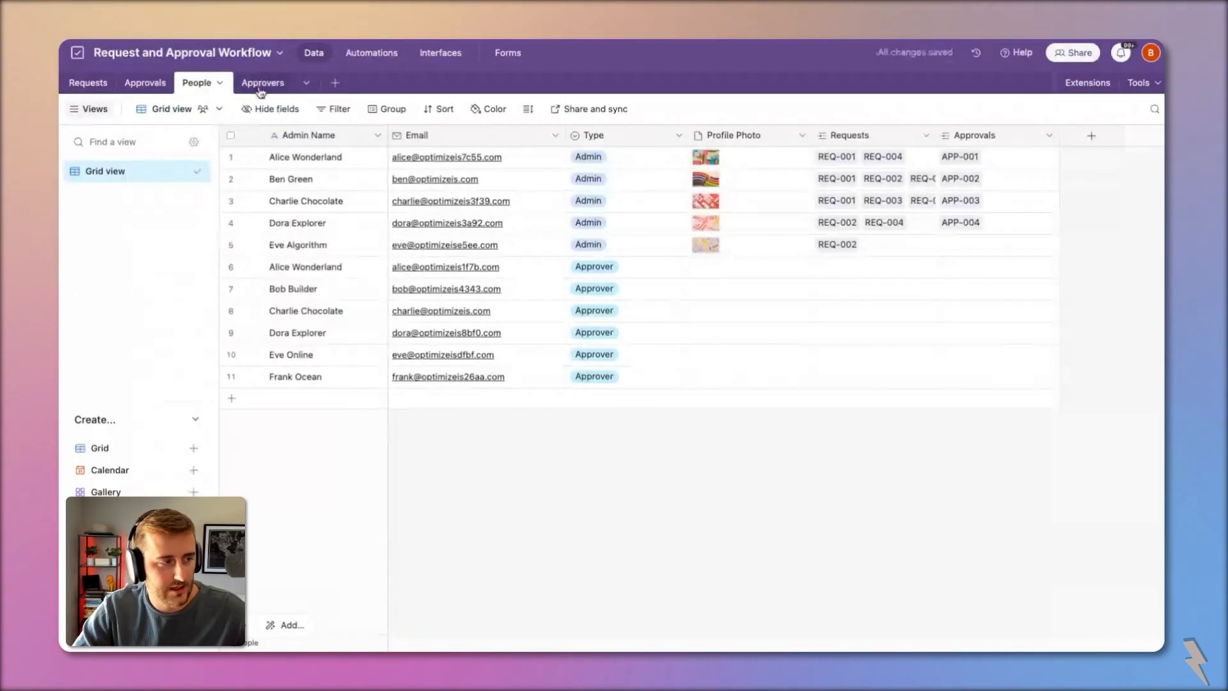
# Step: Delete the Approvers table and return to People
pyautogui.click(259, 83)
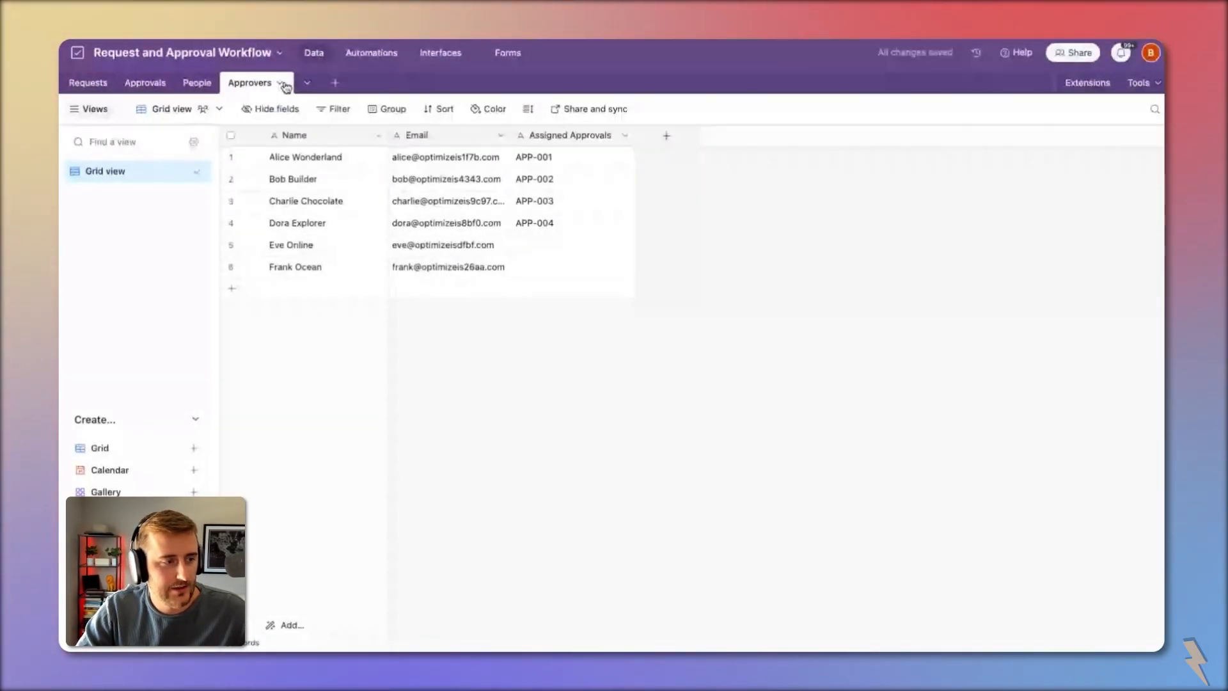
pyautogui.click(282, 84)
pyautogui.click(188, 380)
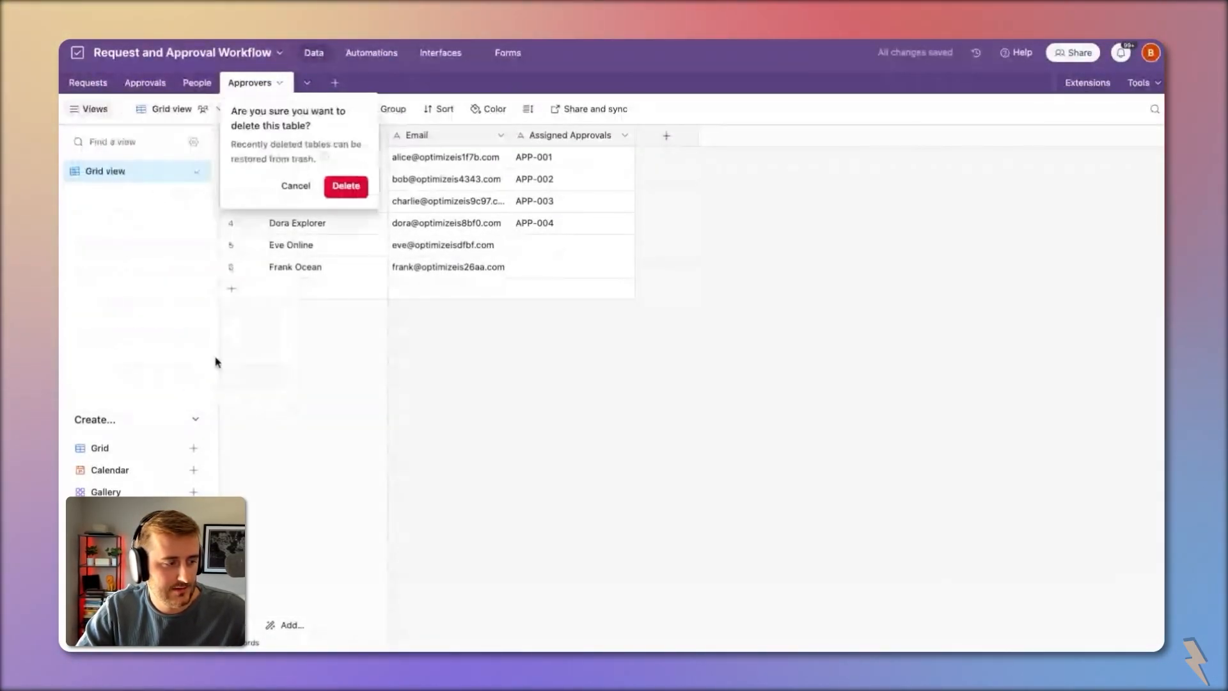
pyautogui.click(362, 187)
pyautogui.click(215, 84)
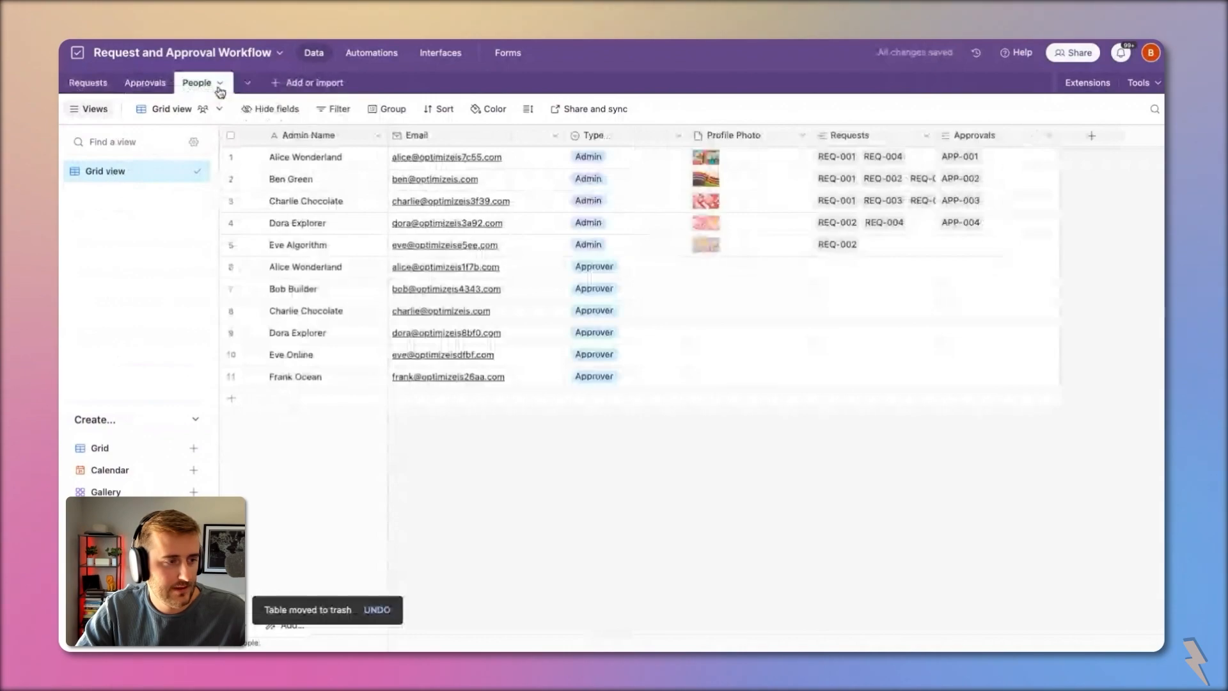
# Step: Review People's Requests and Approvals columns and the Requests table's REQ-001 link to APP-001
pyautogui.click(877, 136)
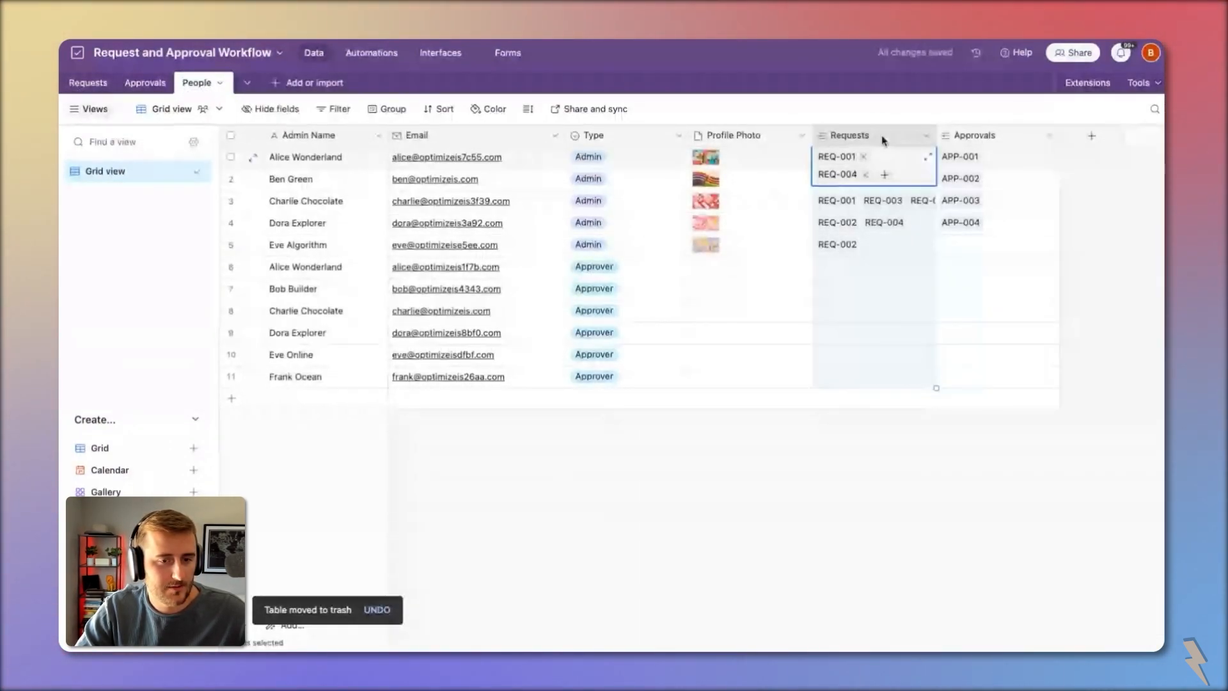
pyautogui.click(980, 138)
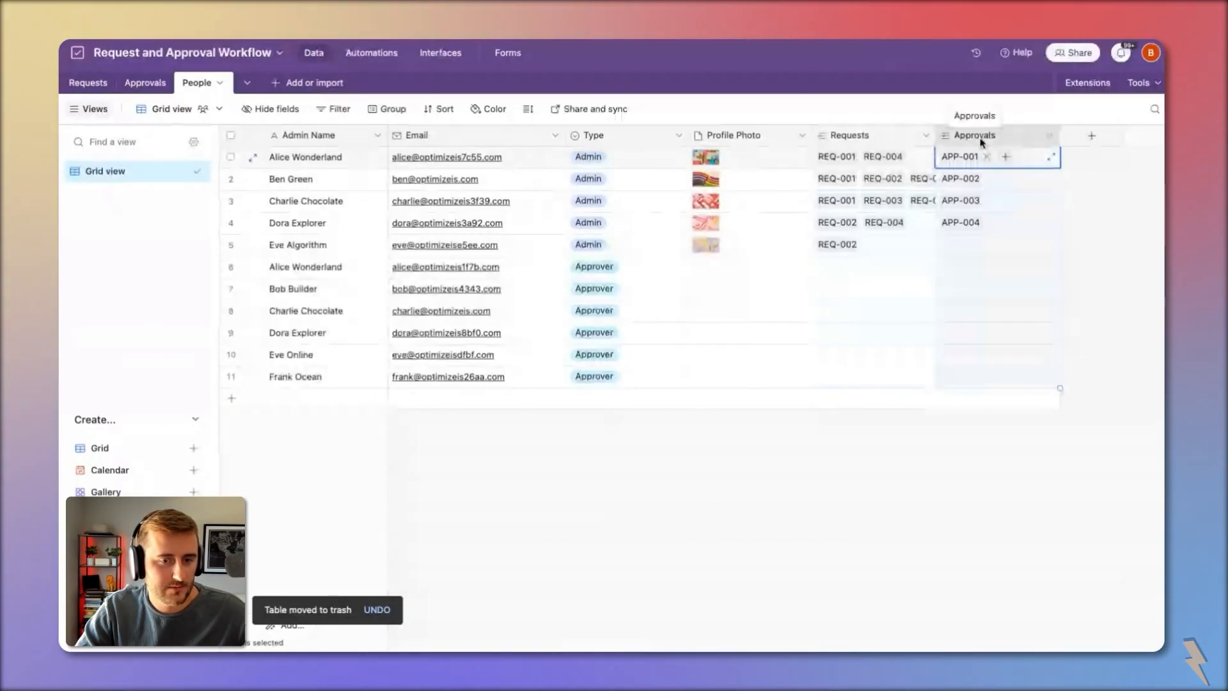
pyautogui.click(89, 83)
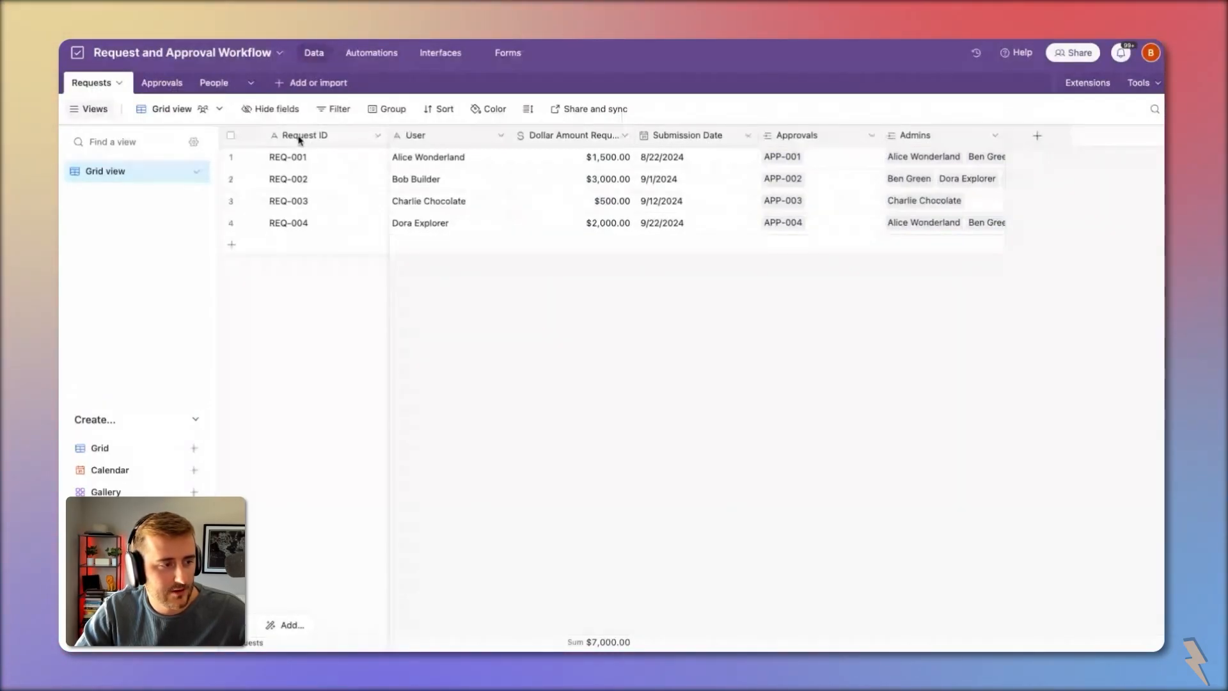
pyautogui.click(853, 156)
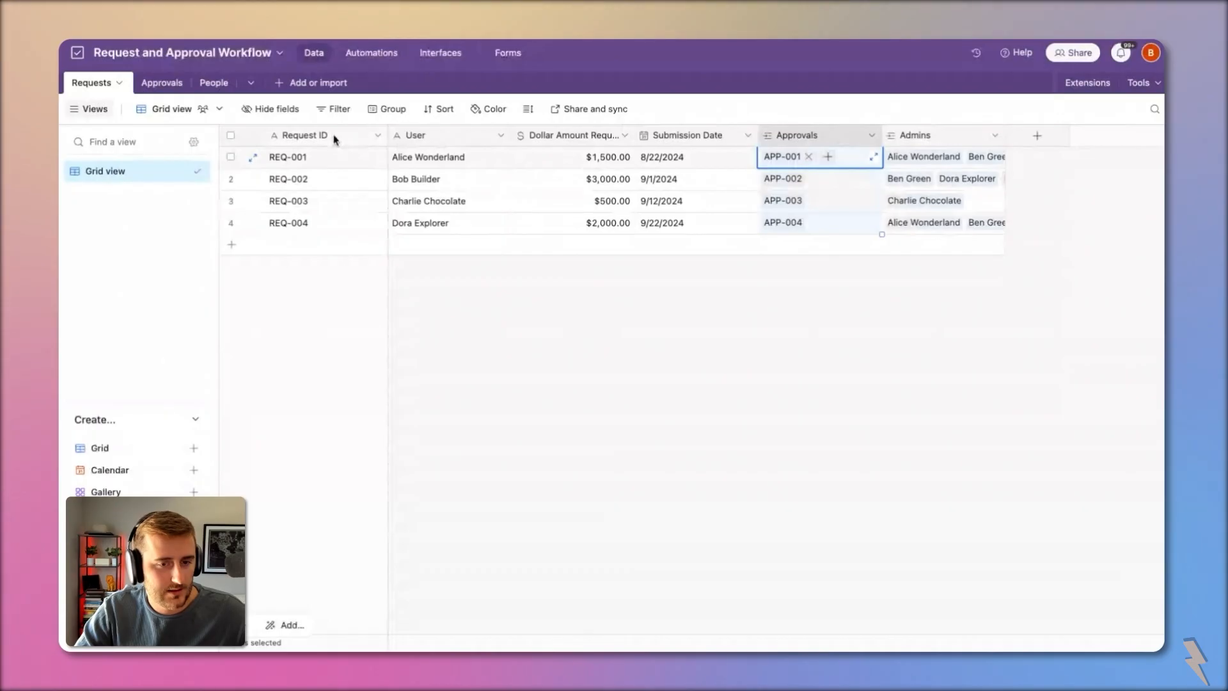
pyautogui.click(324, 156)
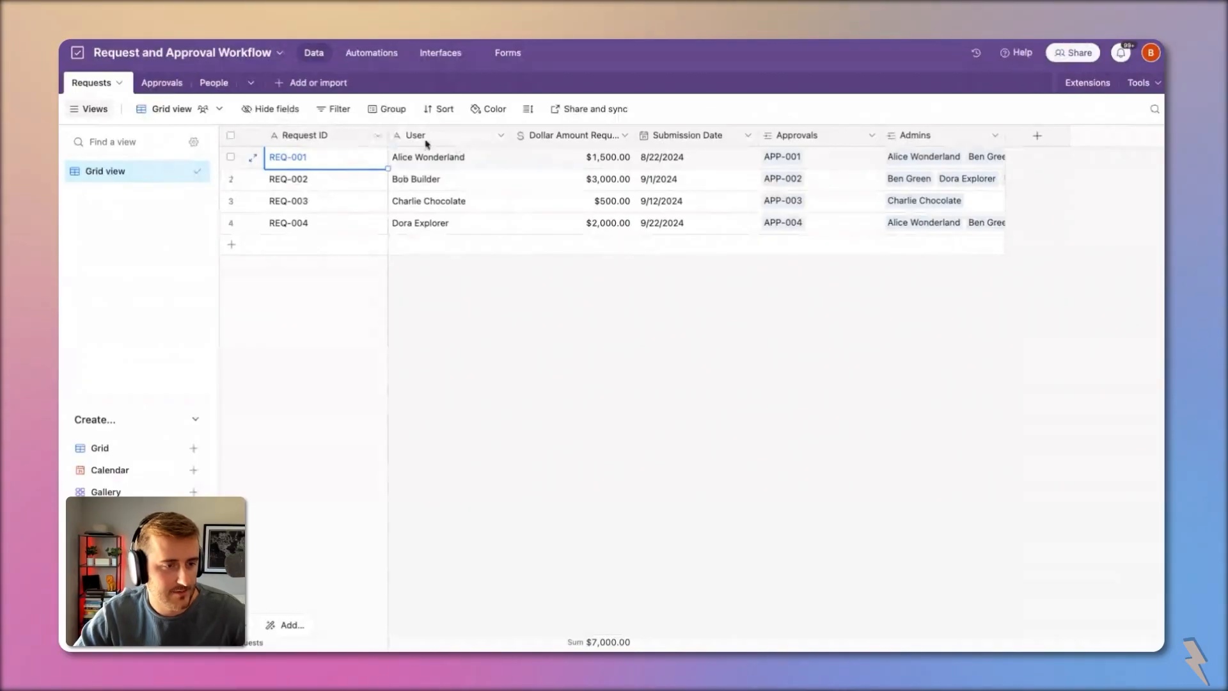
# Step: Review the Approvals table's Request, Approver and Approval Status columns
pyautogui.click(168, 82)
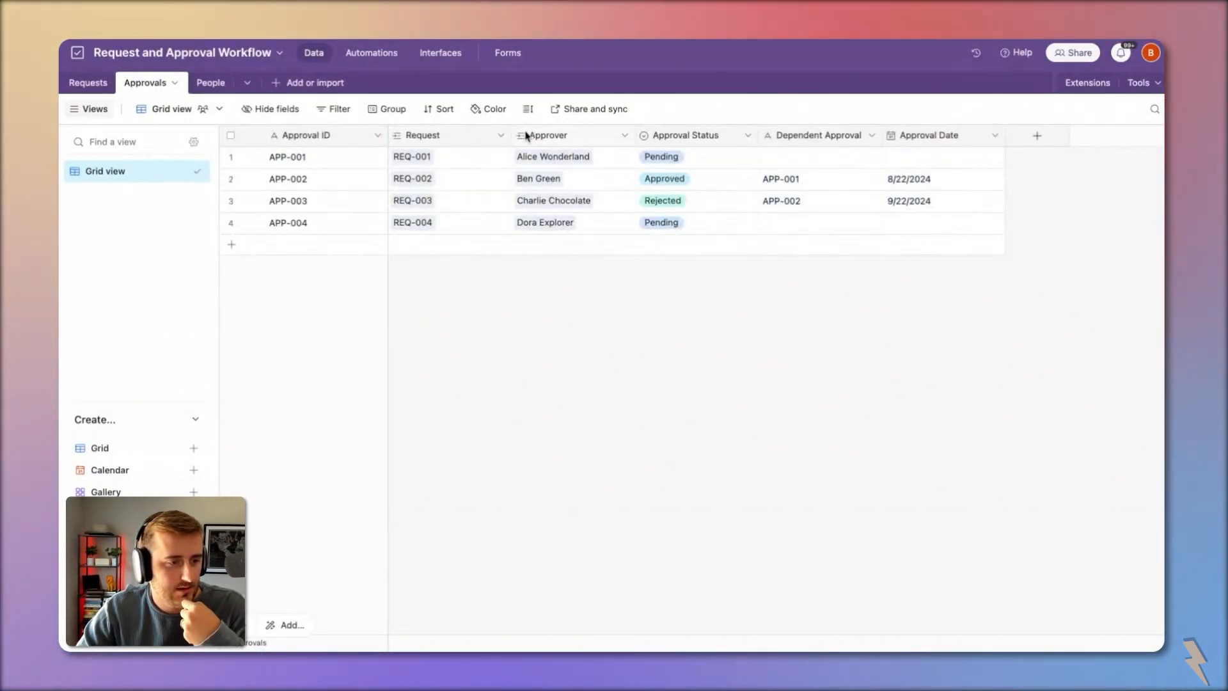
pyautogui.click(451, 139)
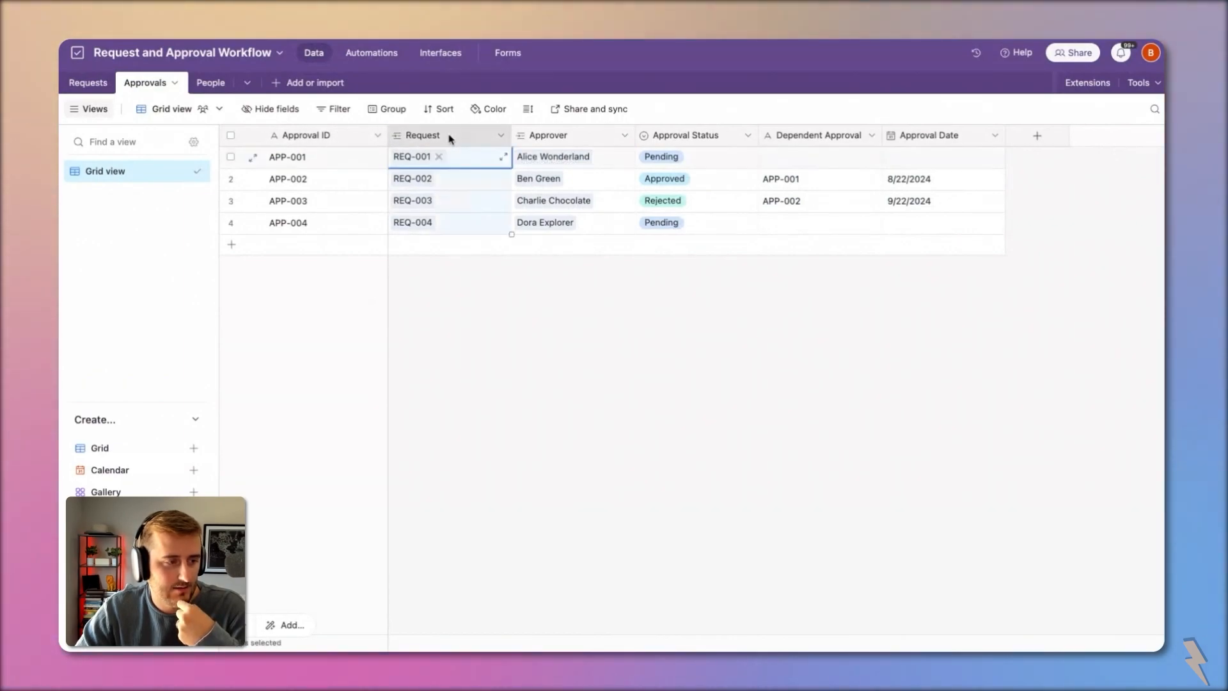
pyautogui.click(578, 137)
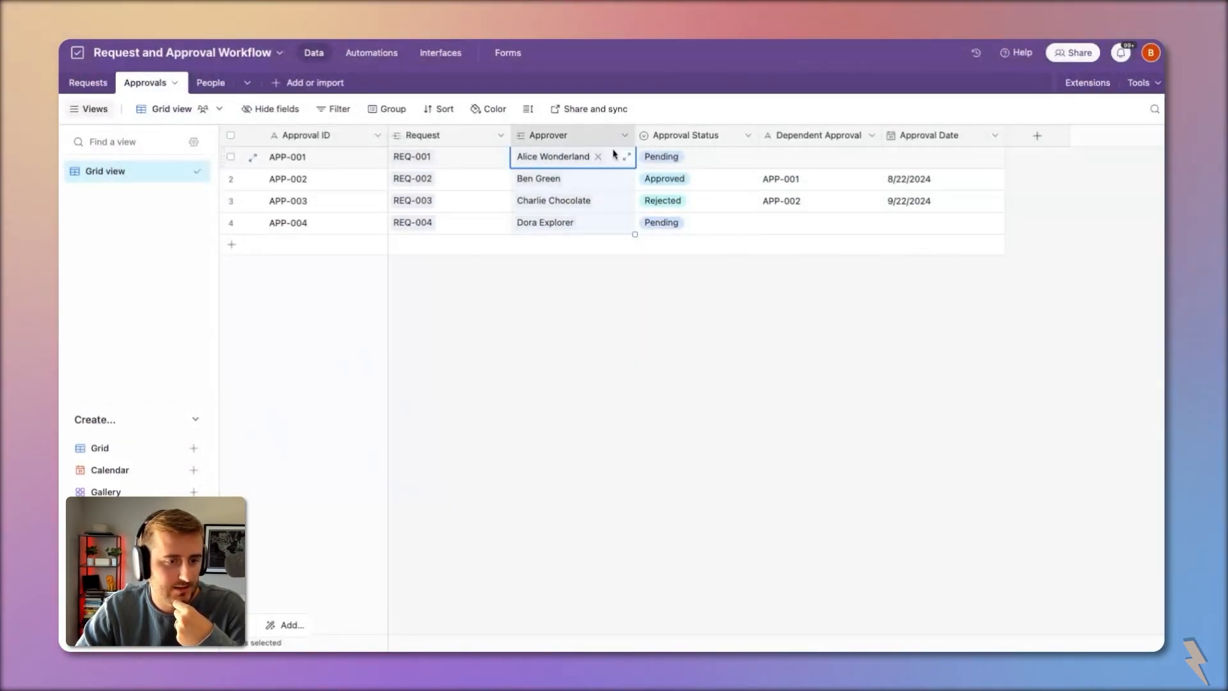
pyautogui.click(706, 136)
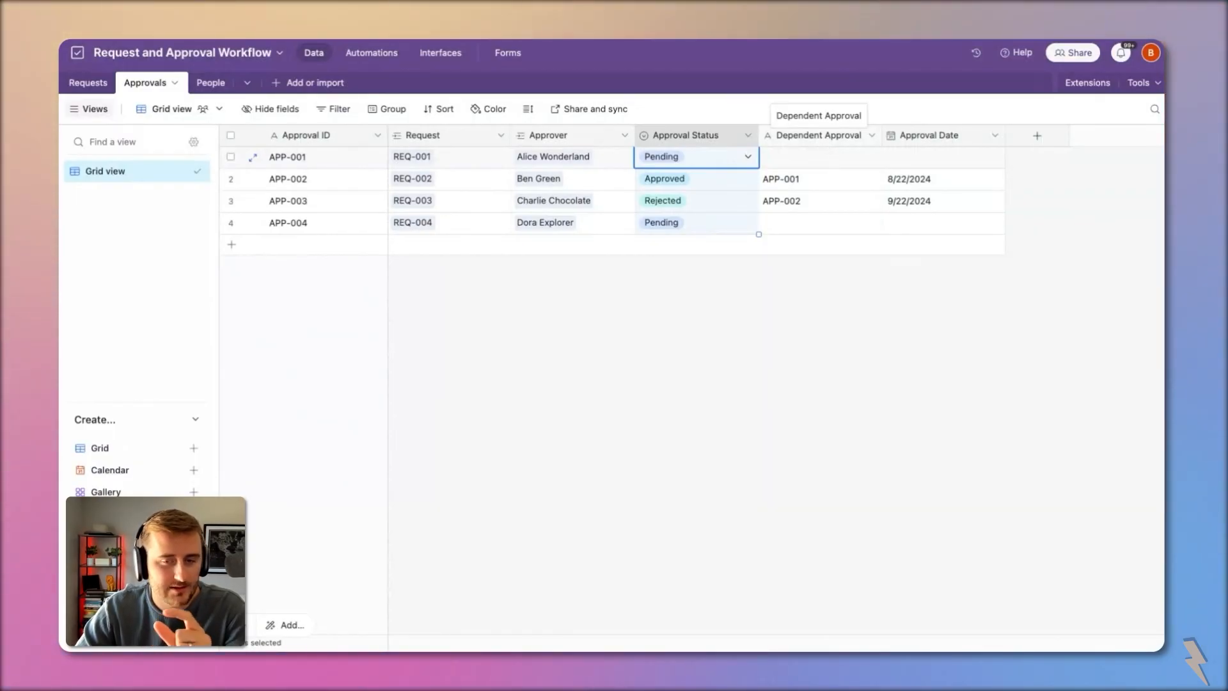
# Step: Change Dependent Approval into a link to records in the Approvals table
pyautogui.doubleClick(818, 135)
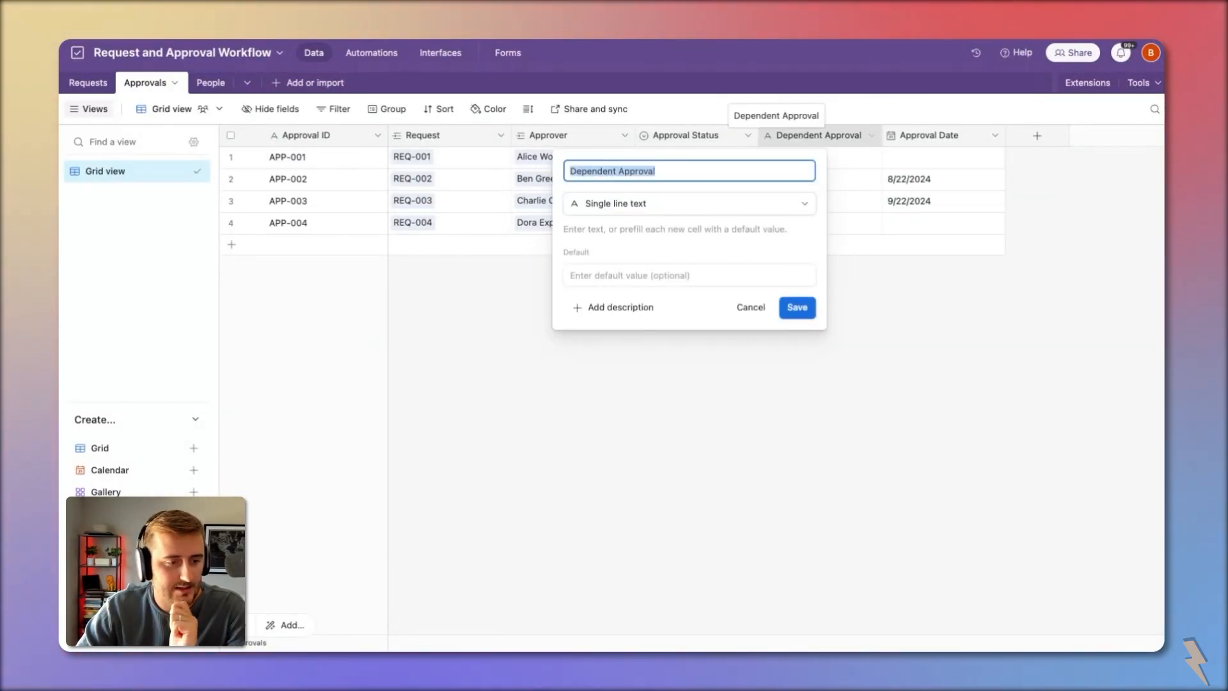
pyautogui.click(684, 203)
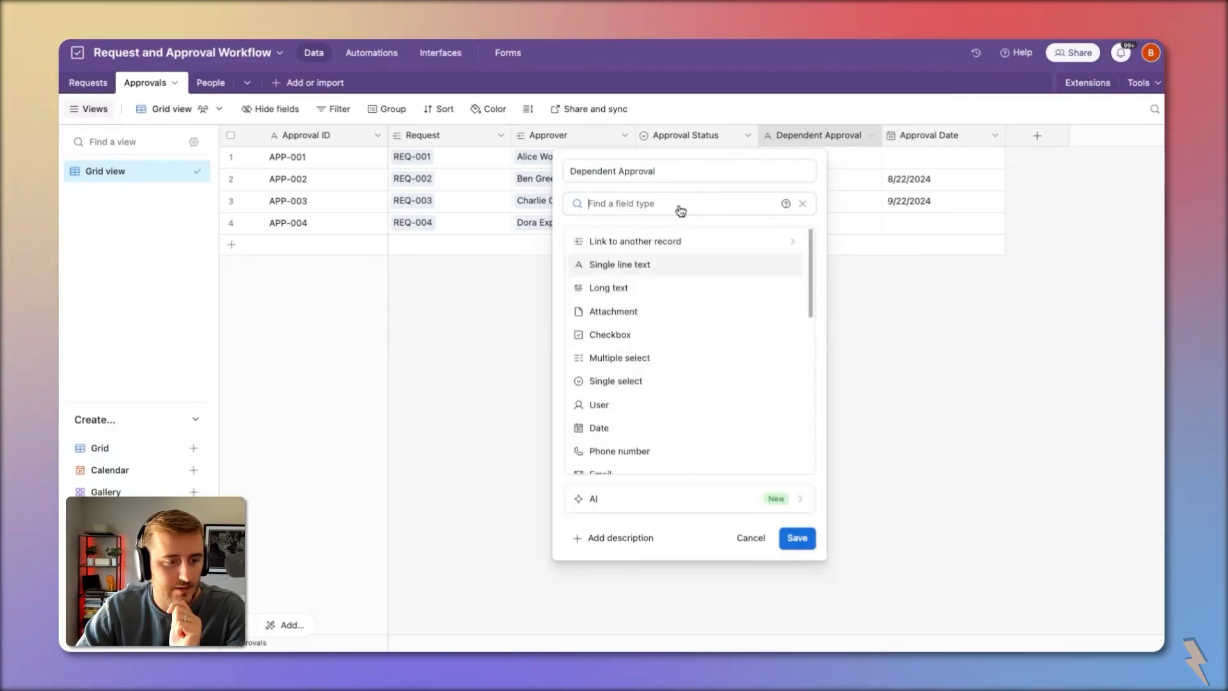
pyautogui.click(658, 241)
pyautogui.click(627, 255)
pyautogui.click(833, 333)
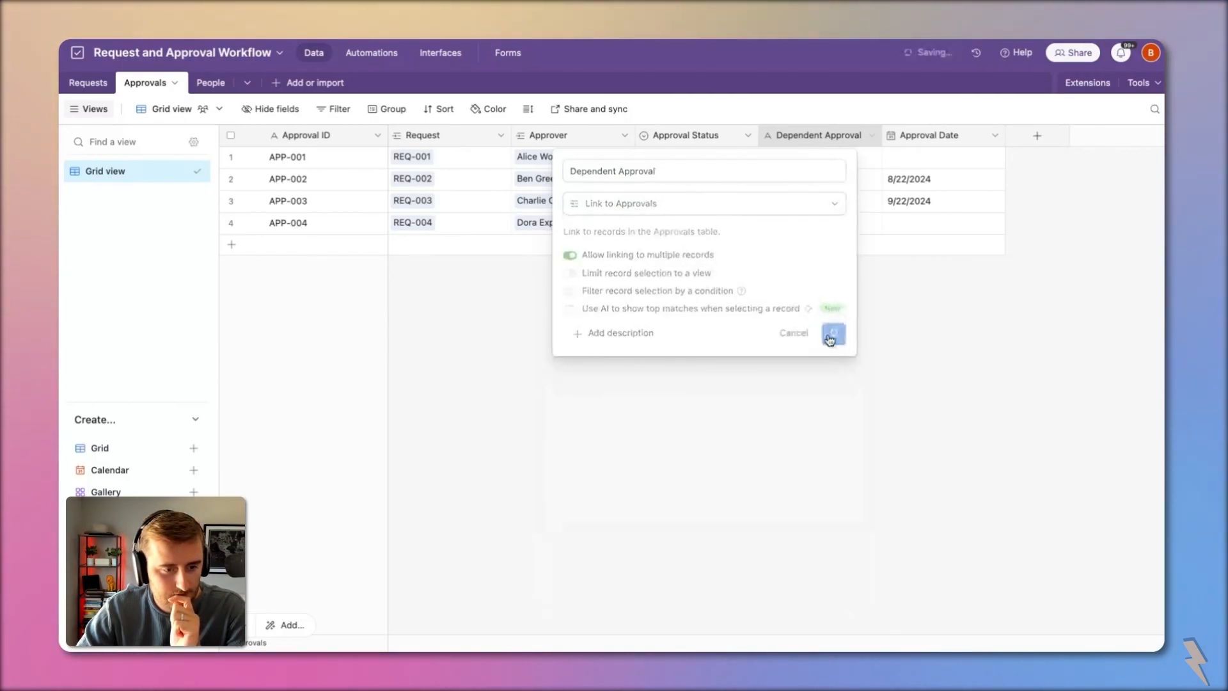
# Step: Add an Approval Status lookup field from the linked Dependent Approval records
pyautogui.rightClick(804, 136)
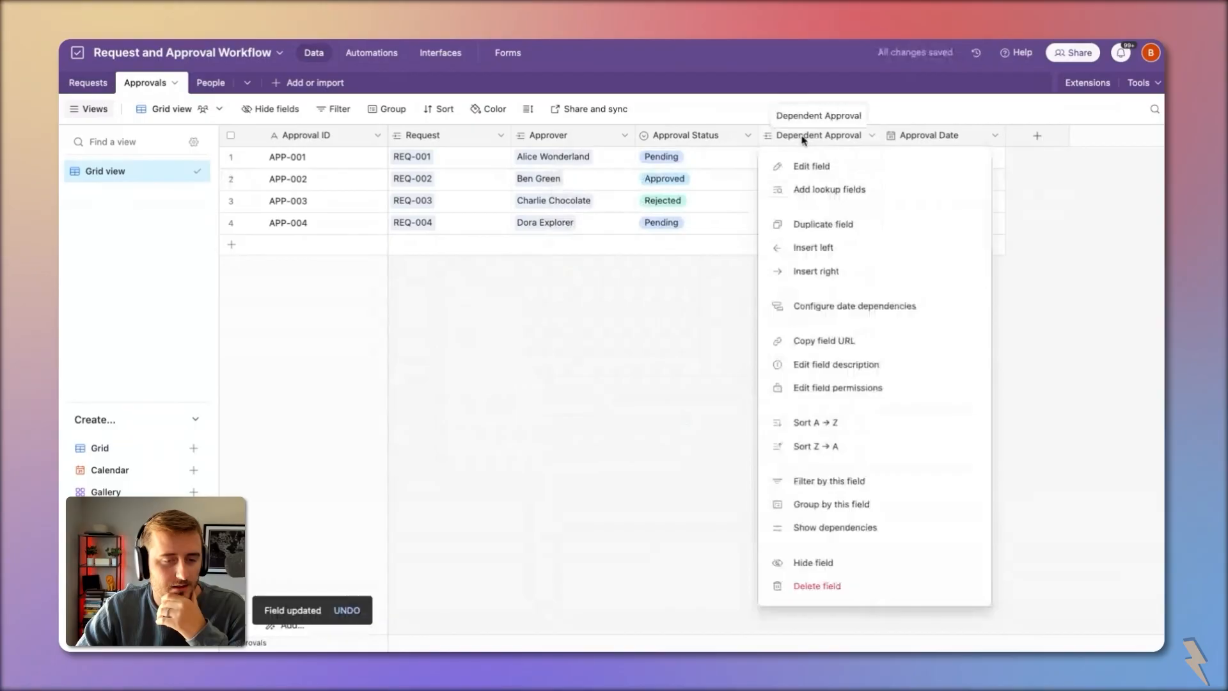
pyautogui.click(816, 191)
pyautogui.click(576, 339)
pyautogui.click(715, 525)
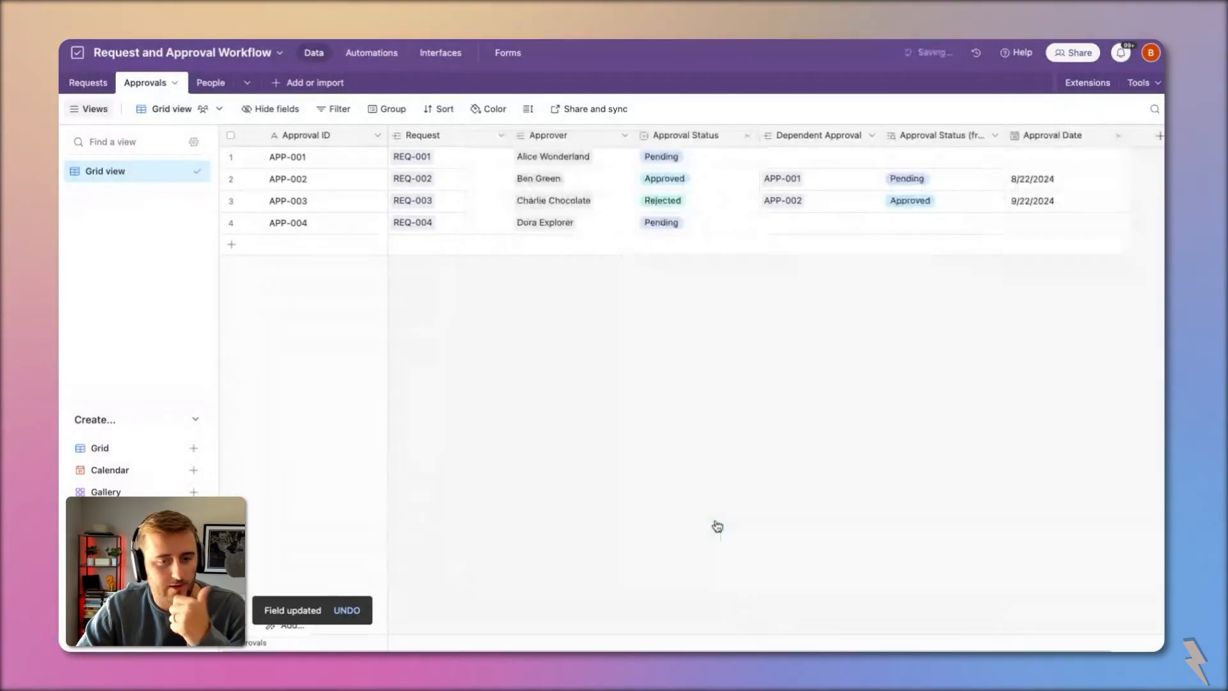
# Step: Compare row 1's approver, Approval Status and empty Dependent Approval with the new lookup column
pyautogui.click(951, 182)
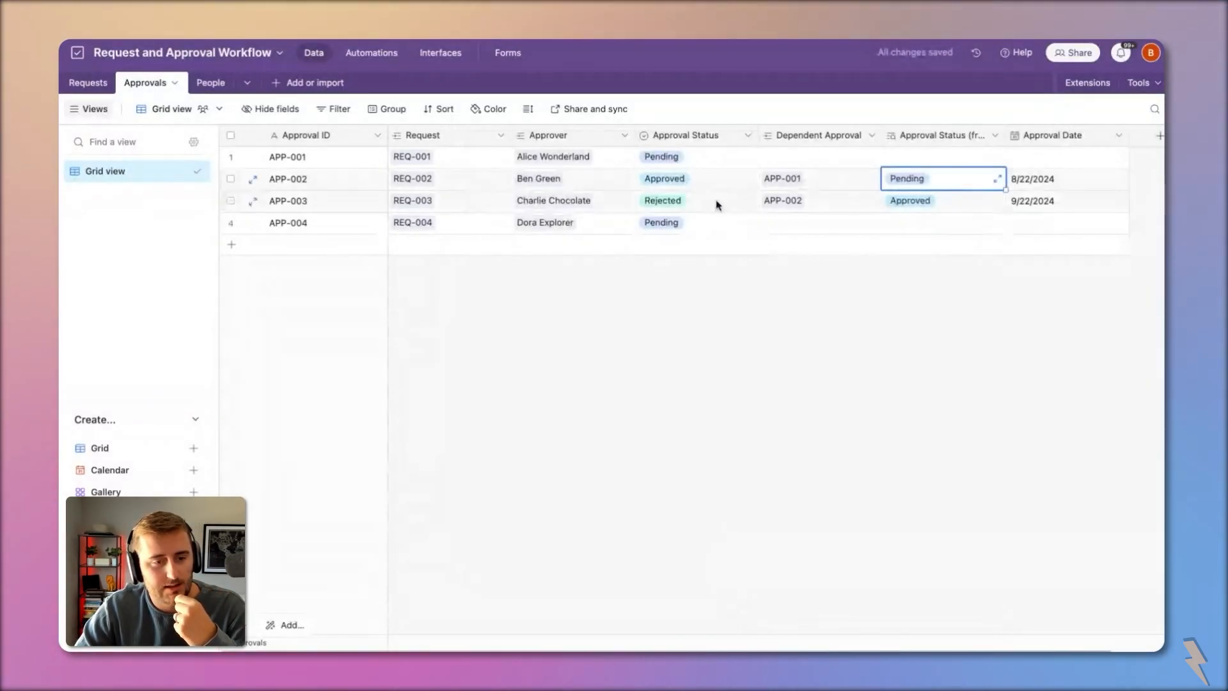
pyautogui.click(699, 152)
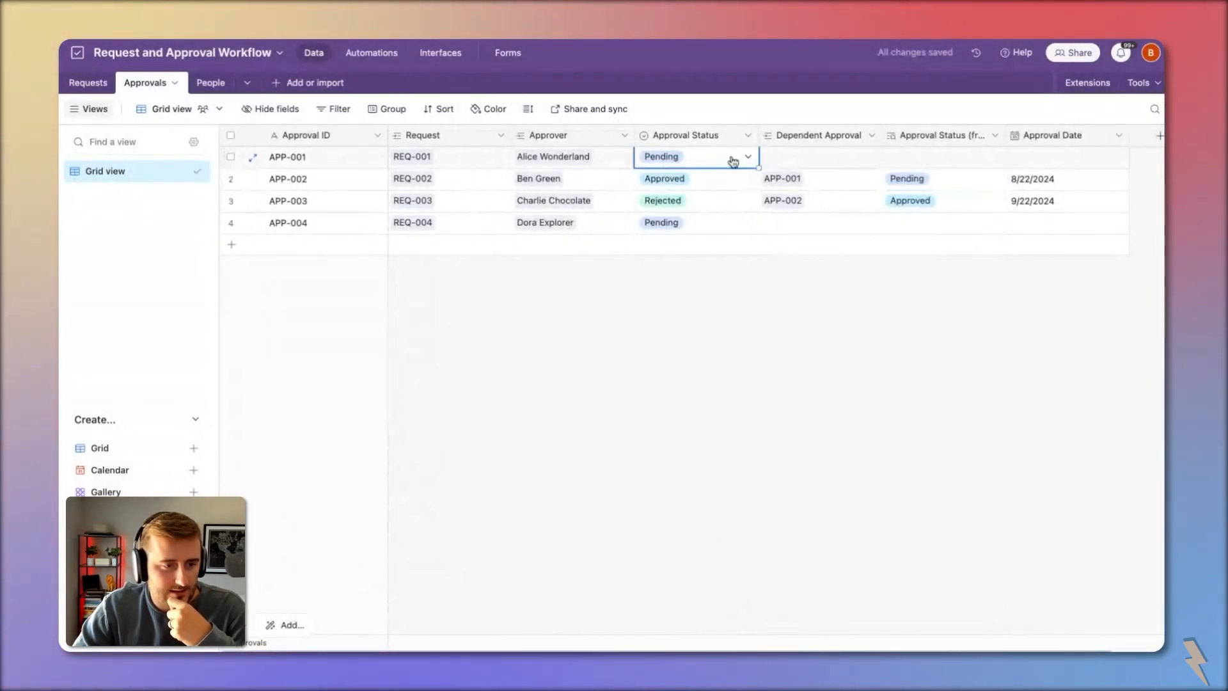
pyautogui.click(825, 161)
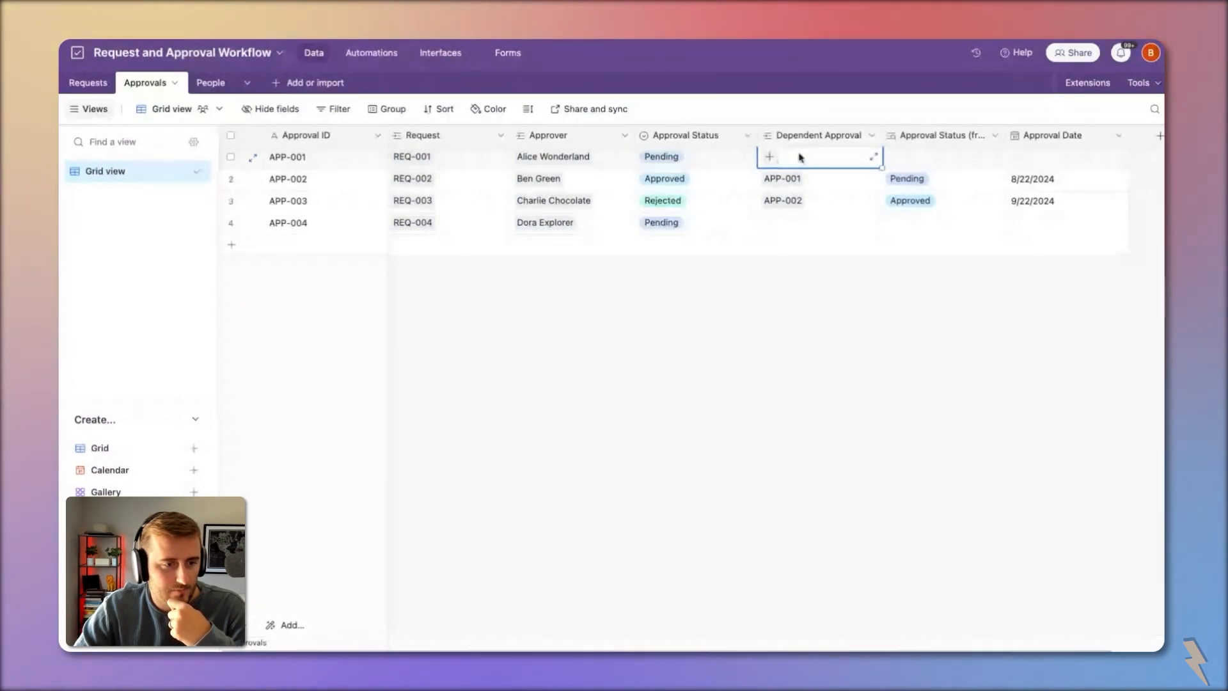
pyautogui.click(663, 160)
pyautogui.click(594, 162)
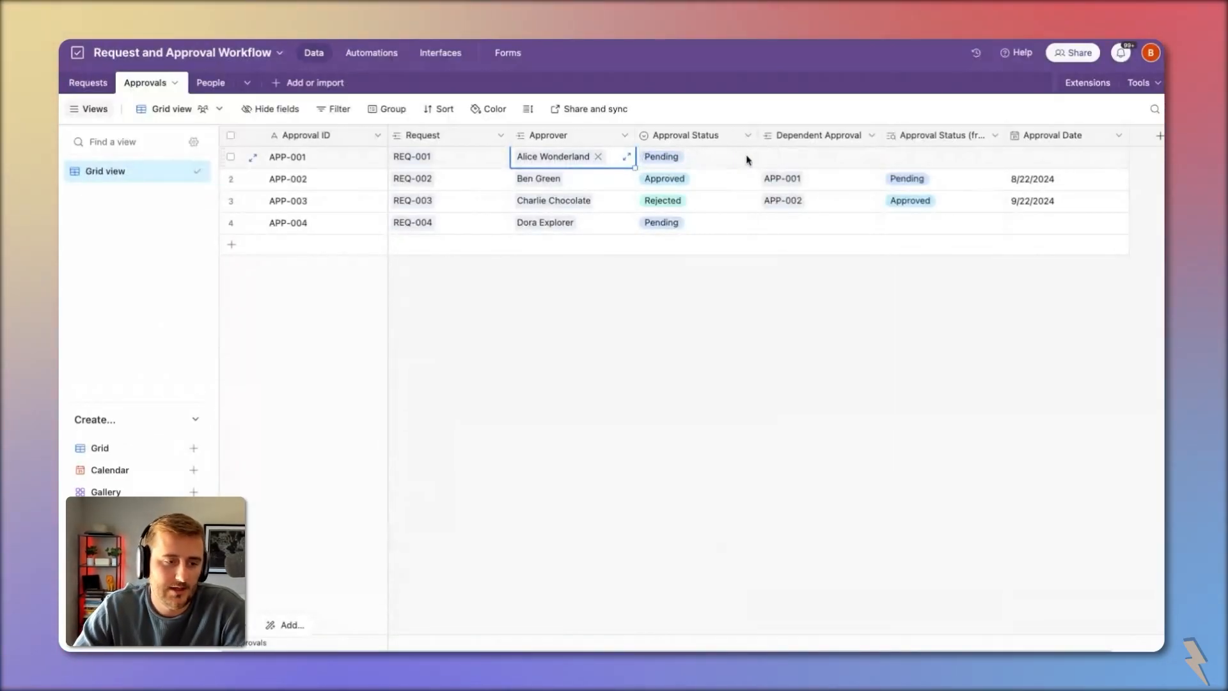
pyautogui.click(798, 160)
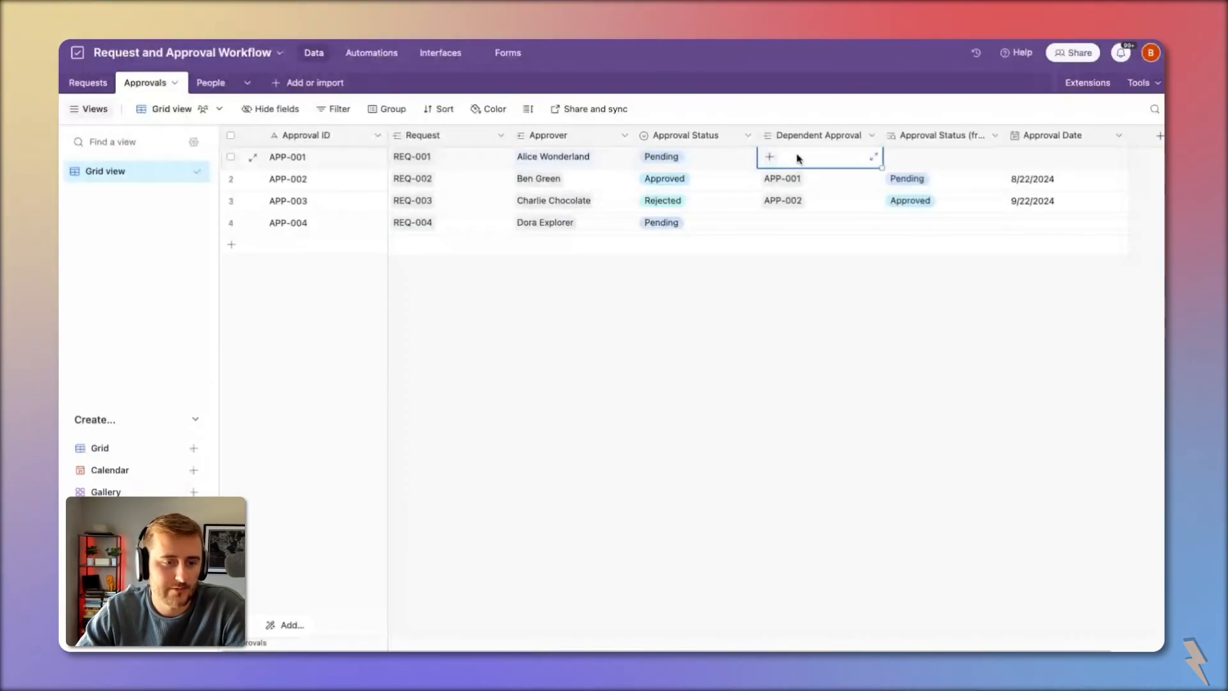
pyautogui.click(806, 136)
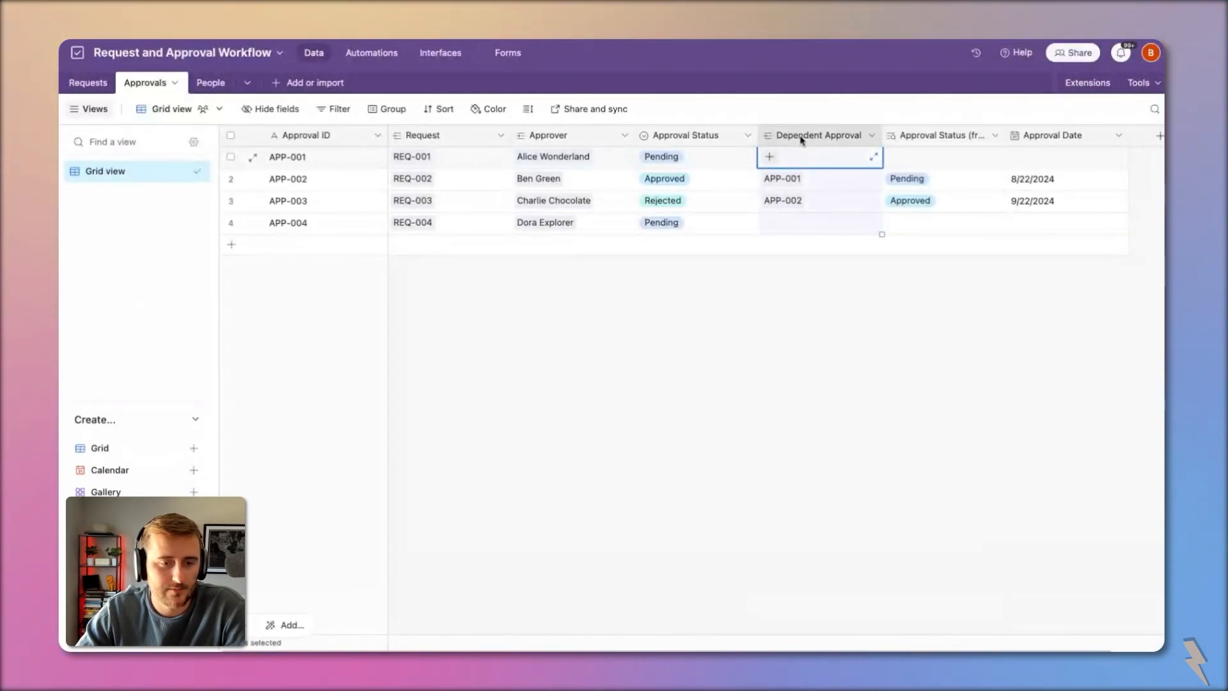
pyautogui.click(945, 135)
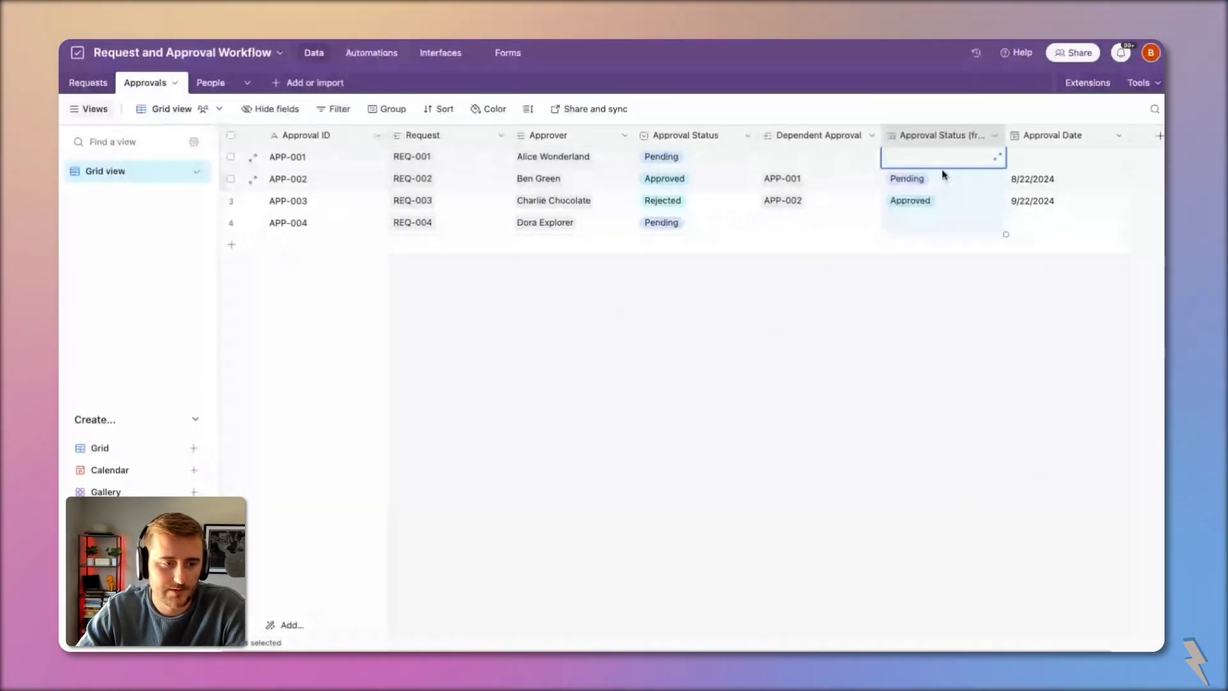
pyautogui.click(571, 165)
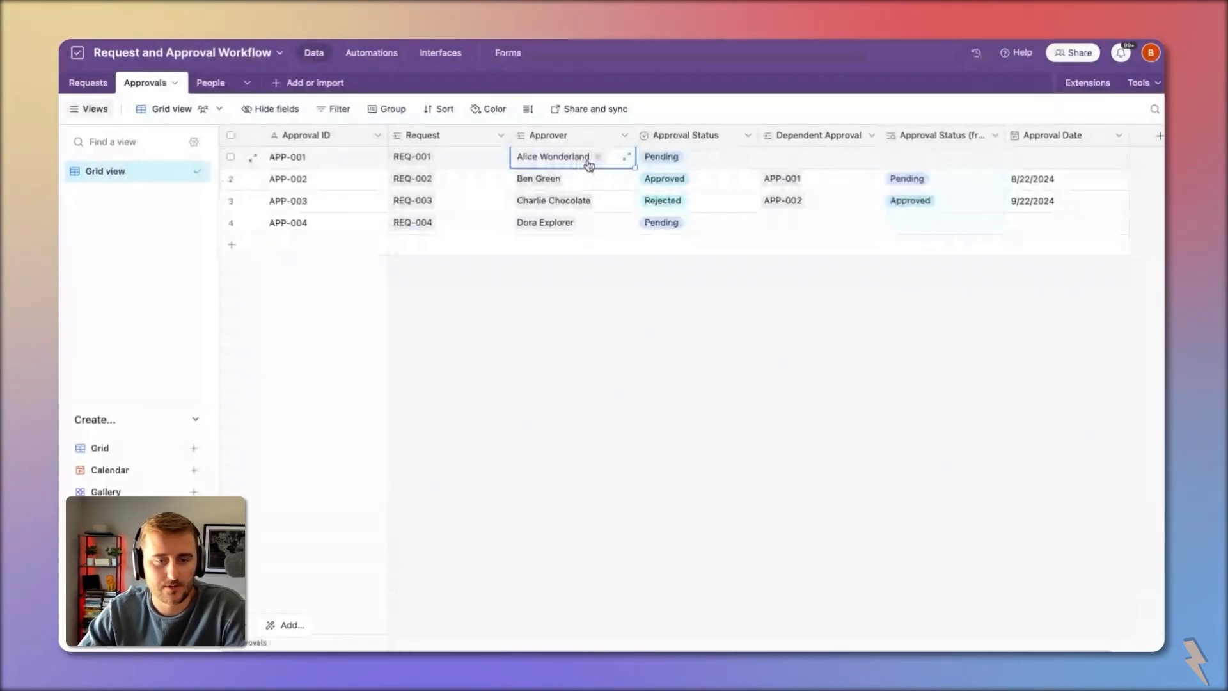
pyautogui.click(917, 136)
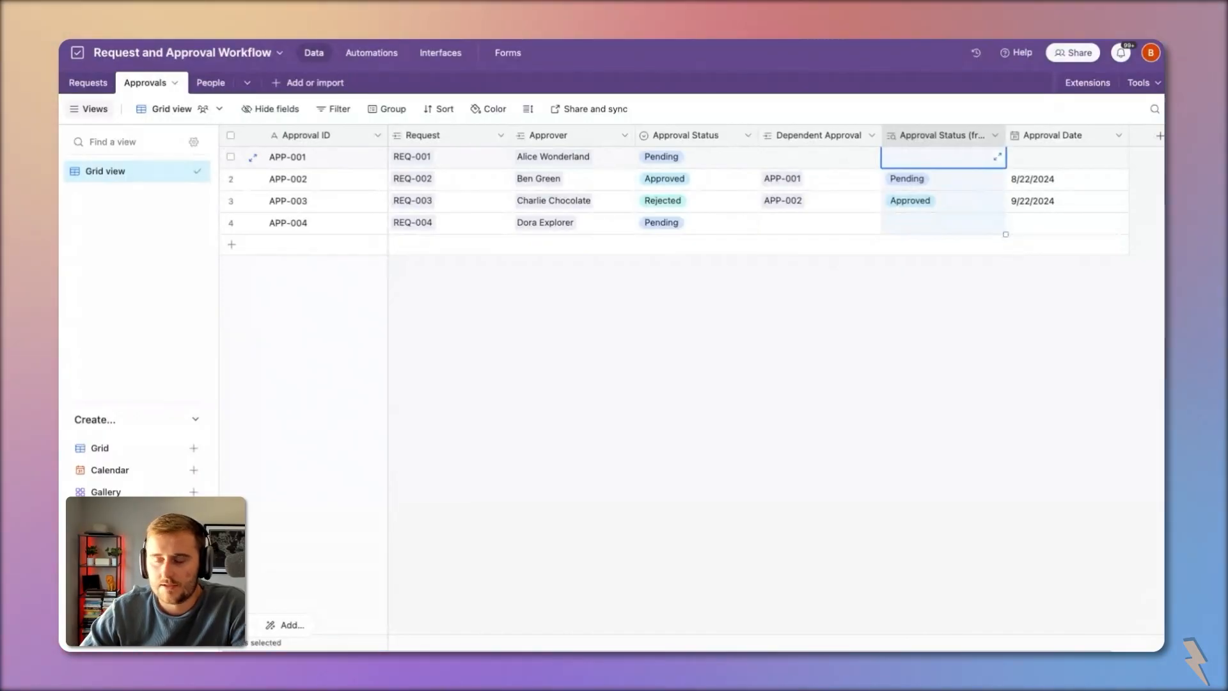
# Step: Widen the Requests table's Dollar Amount Requested column to show its full name
pyautogui.click(87, 85)
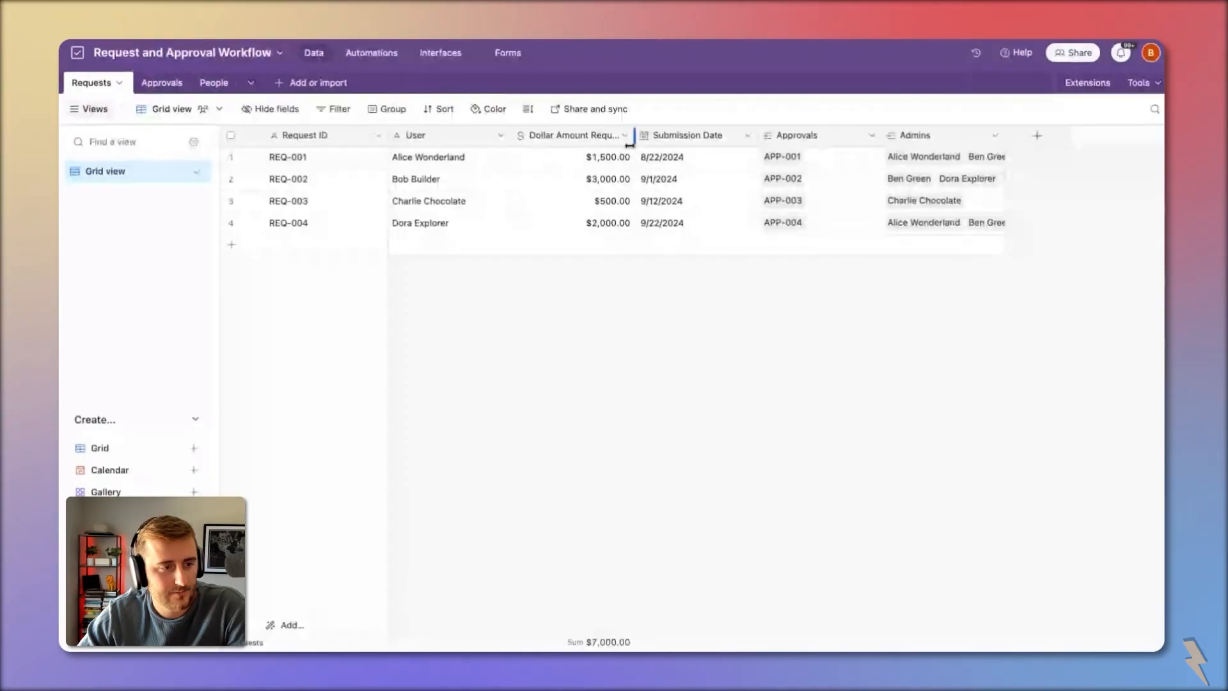
pyautogui.moveTo(637, 138); pyautogui.dragTo(661, 141)
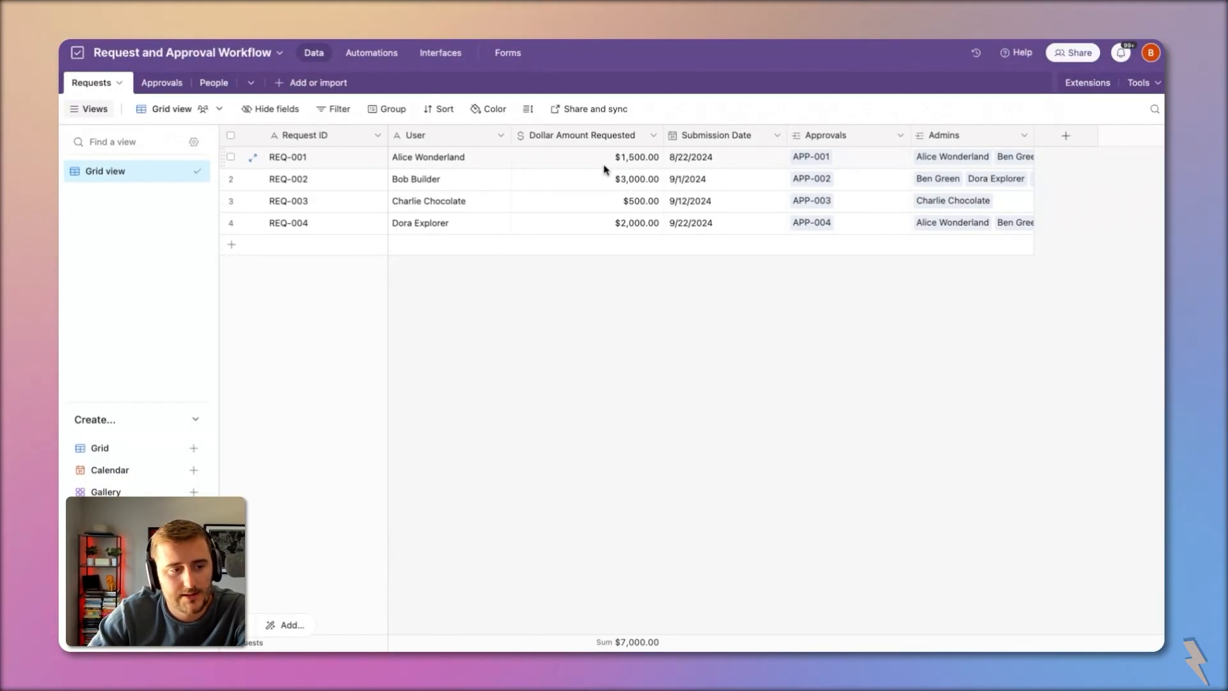
pyautogui.click(618, 180)
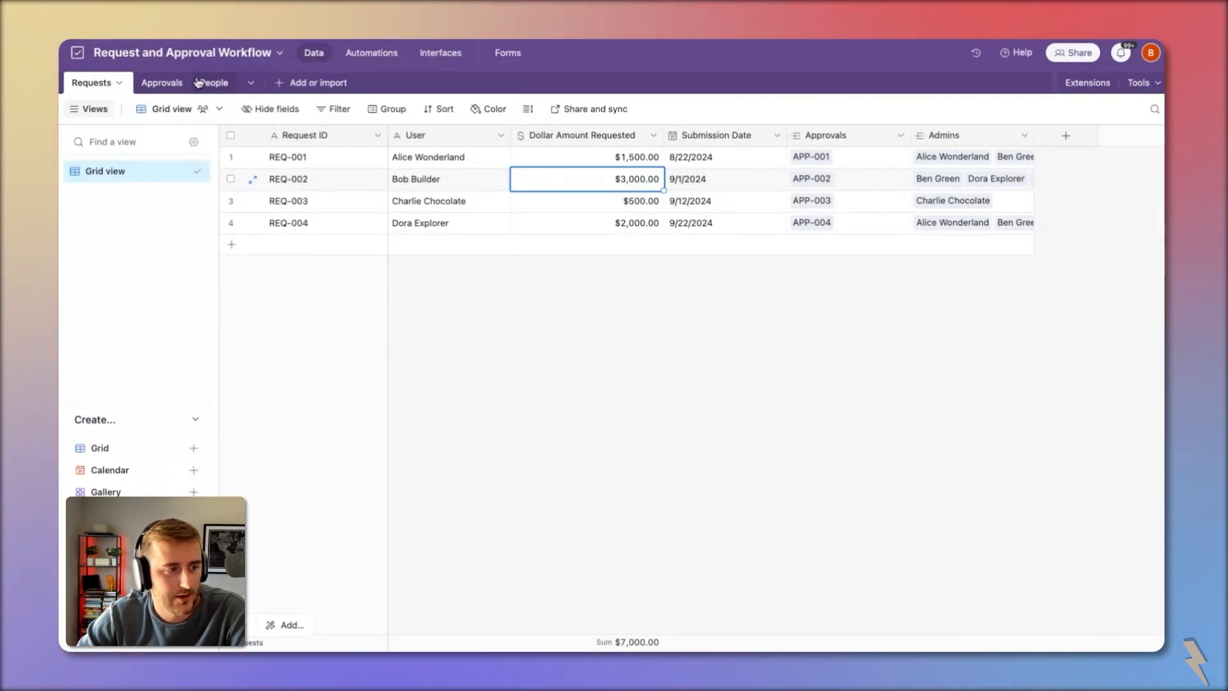
# Step: Create a new blank table named 'Templates'
pyautogui.click(319, 87)
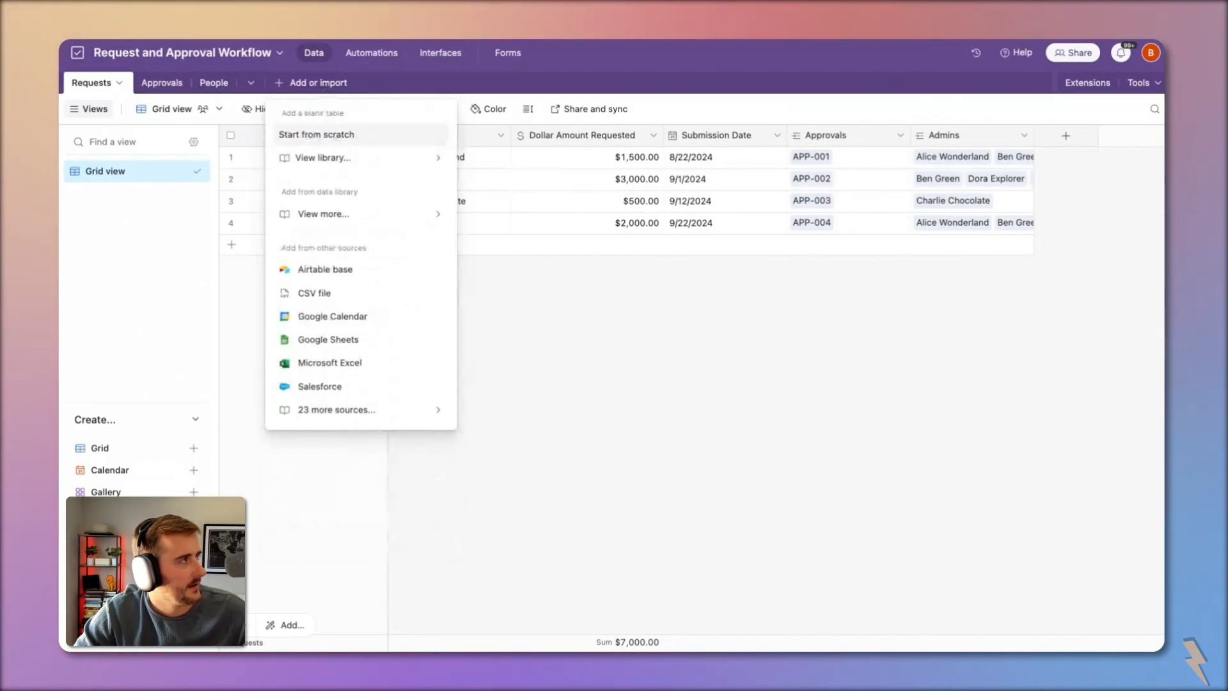
pyautogui.click(316, 134)
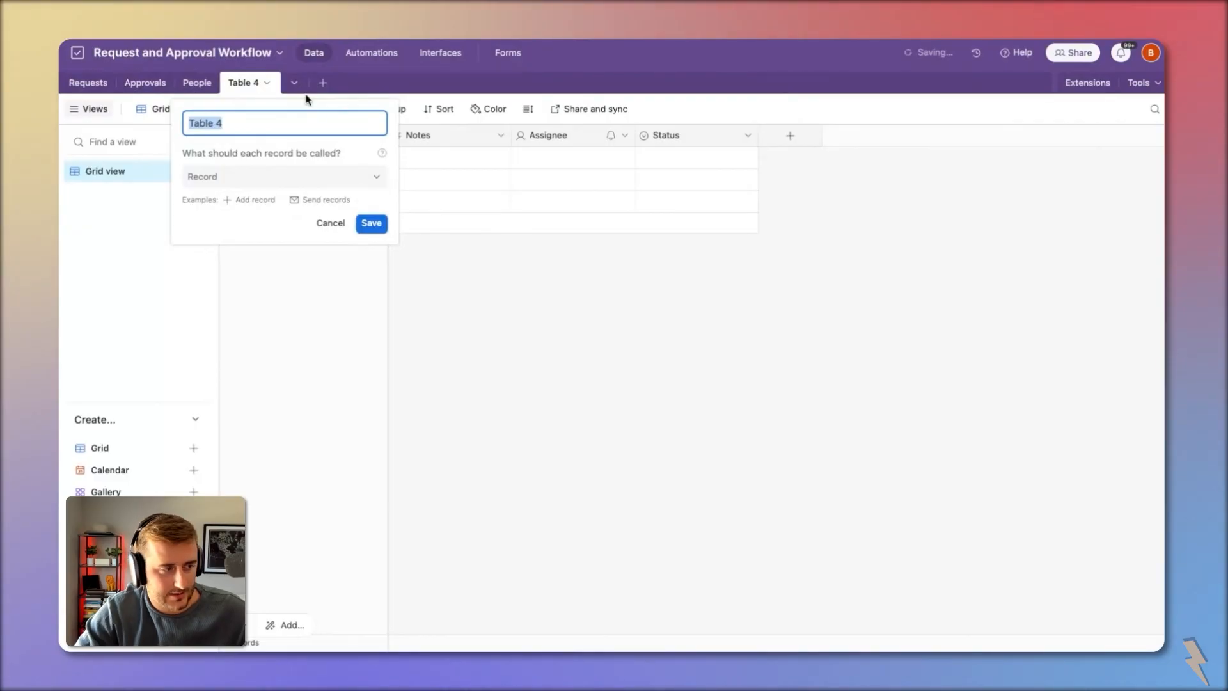
pyautogui.write('Templates')
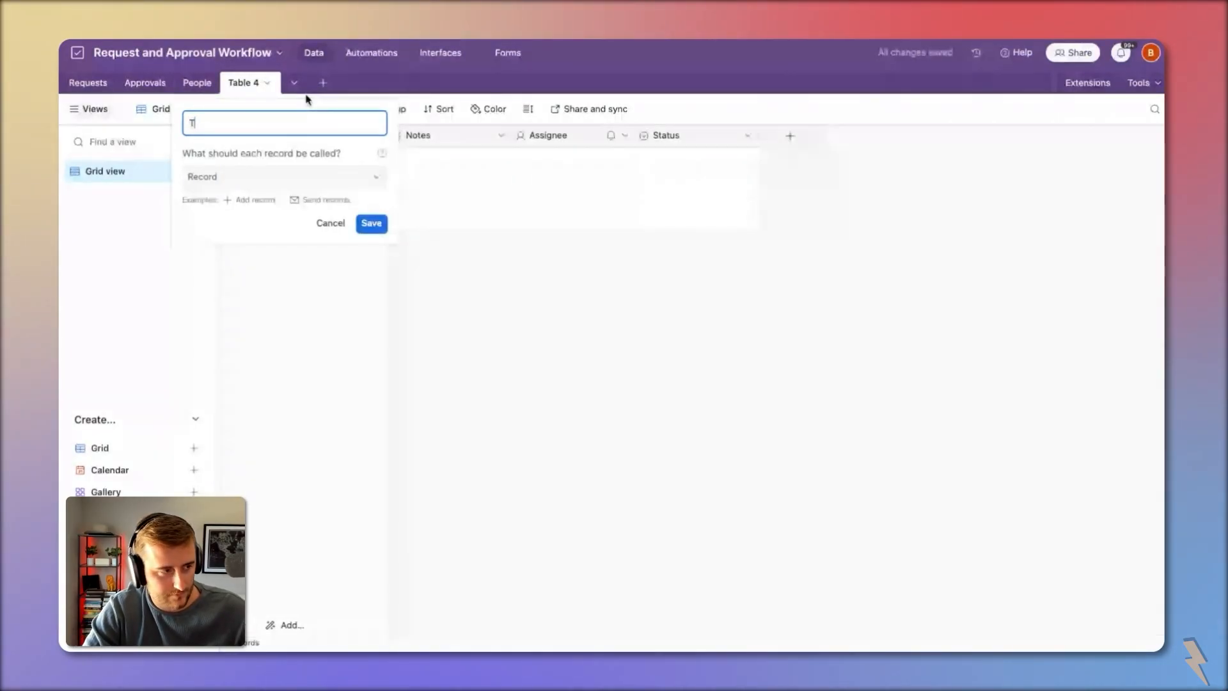
pyautogui.press('Return')
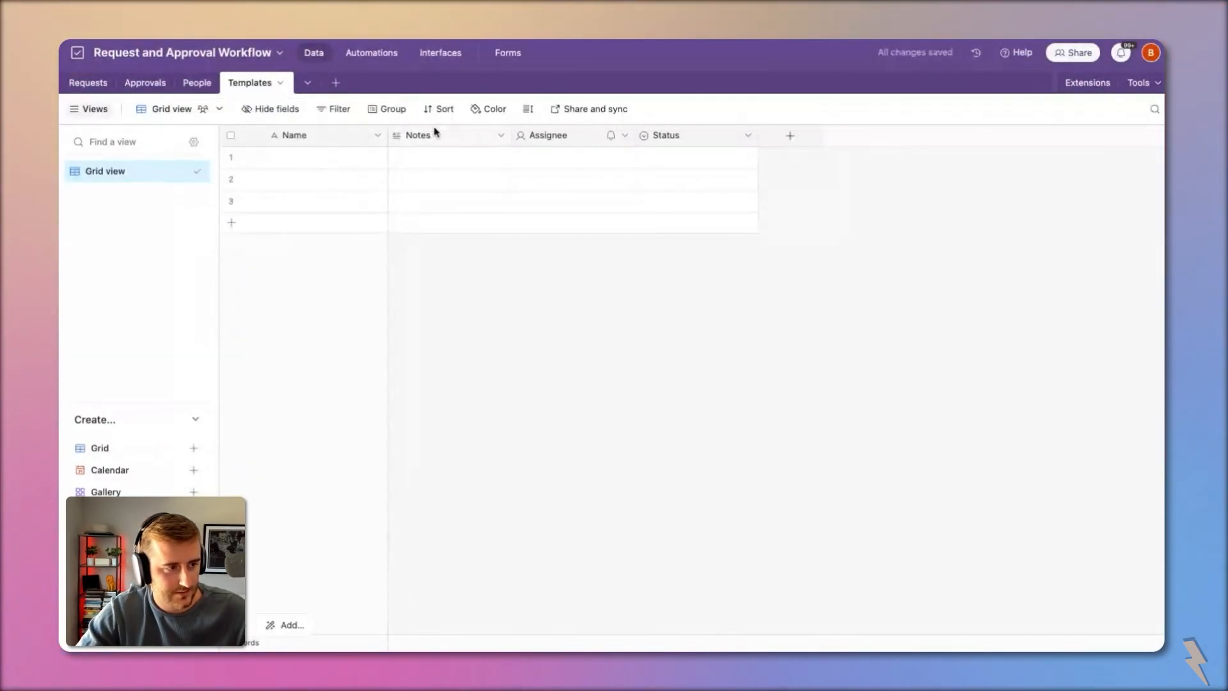
# Step: Delete the Notes, Assignee and Status fields from Templates
pyautogui.click(433, 128)
pyautogui.keyDown('shift'); pyautogui.click(653, 131); pyautogui.keyUp('shift')
pyautogui.rightClick(653, 131)
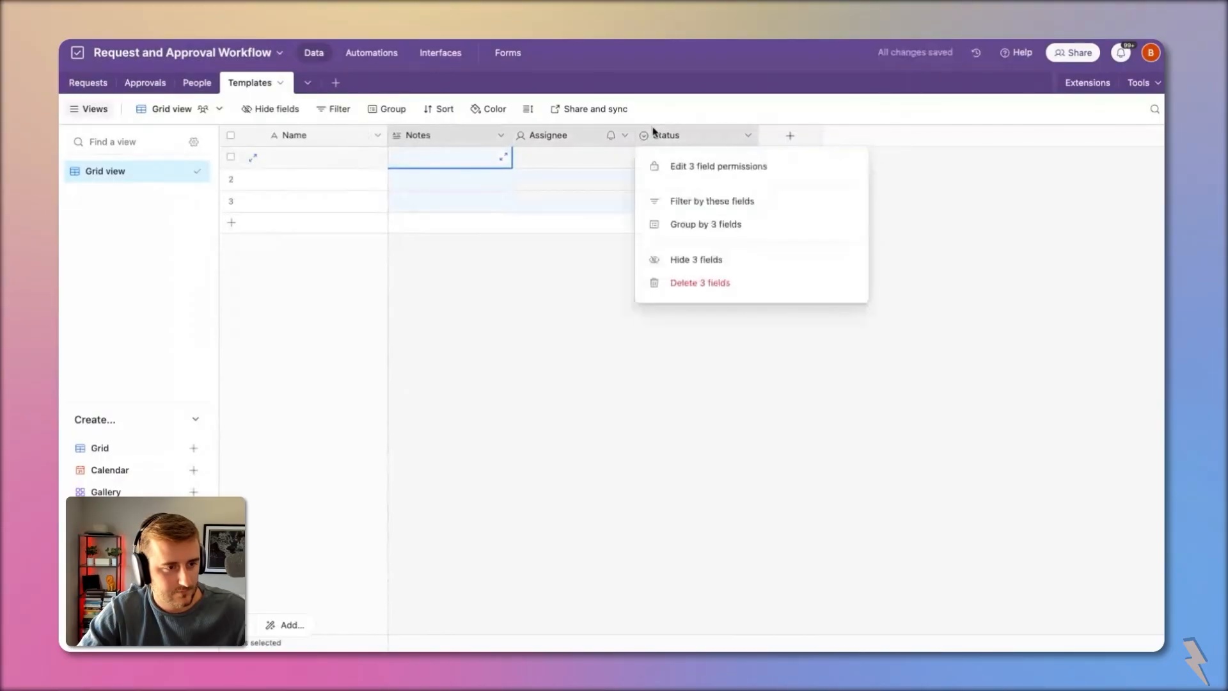
pyautogui.click(701, 283)
# Step: Enter template names 'Over $5000', 'Over $2500' and 'Under $' in the Name column
pyautogui.click(322, 159)
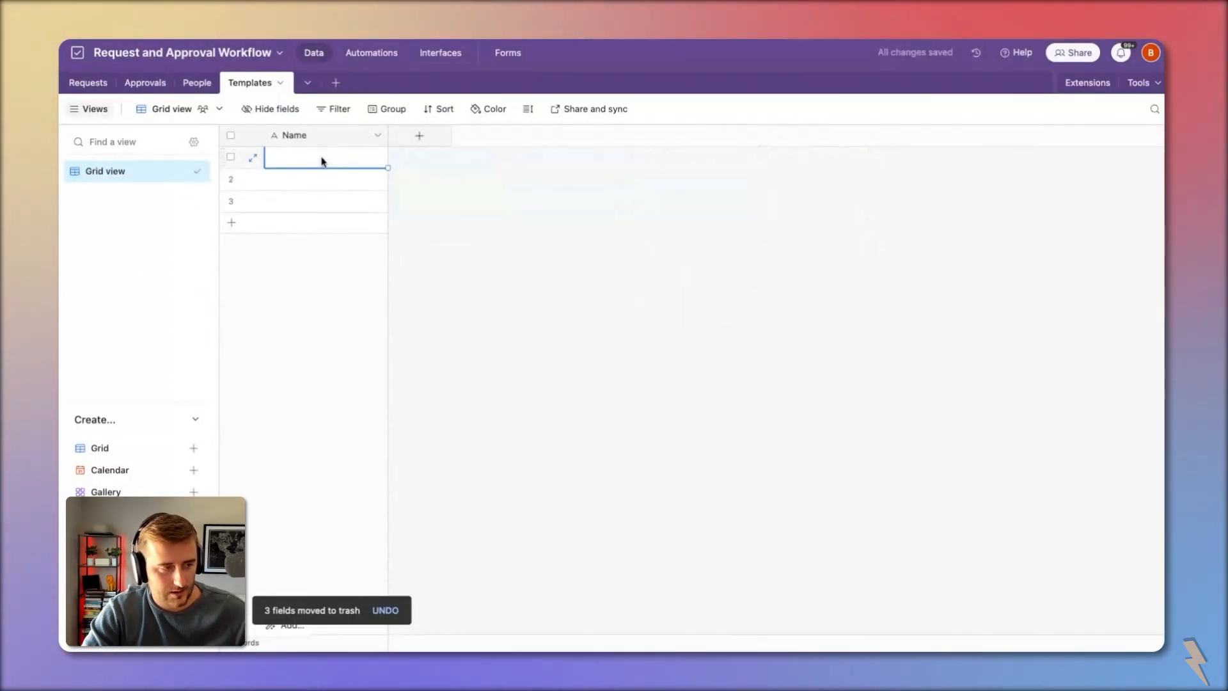
pyautogui.write('Over')
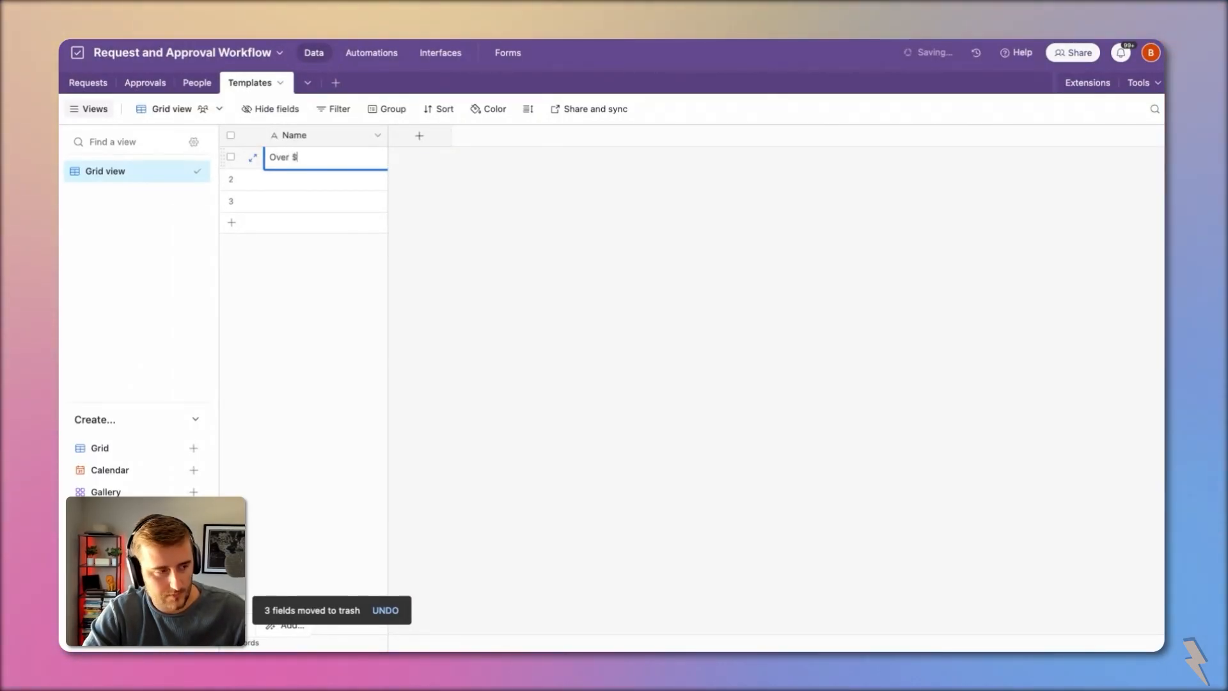
pyautogui.write(' $')
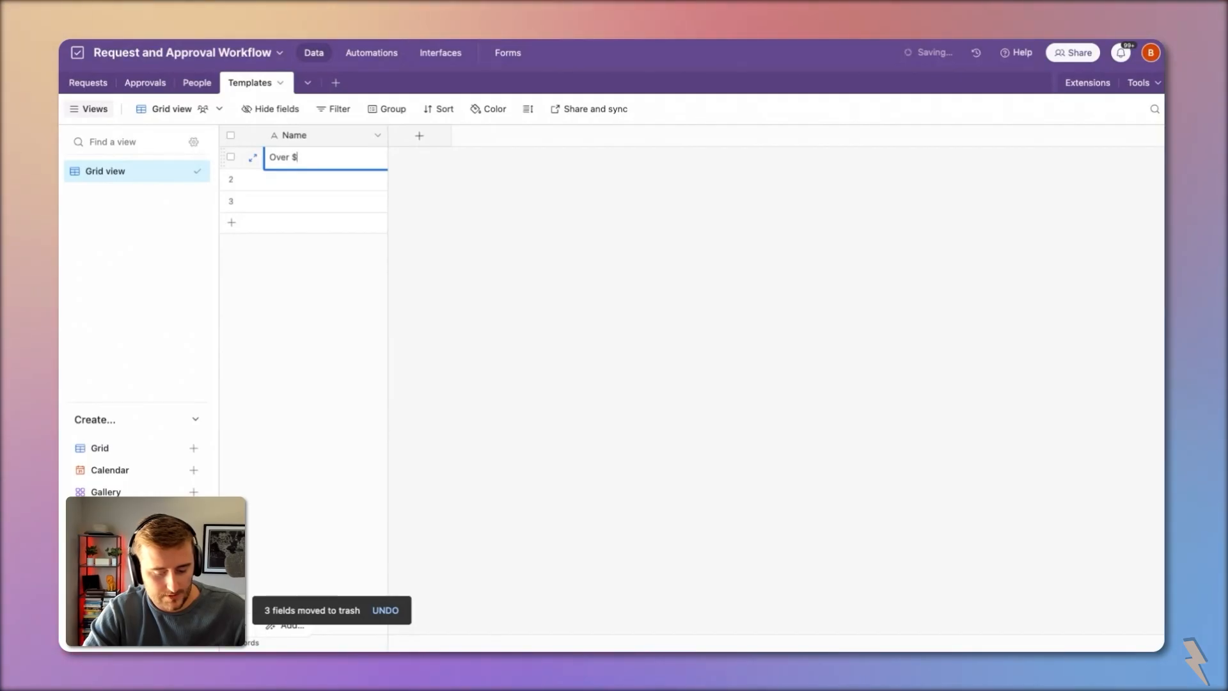
pyautogui.write('50')
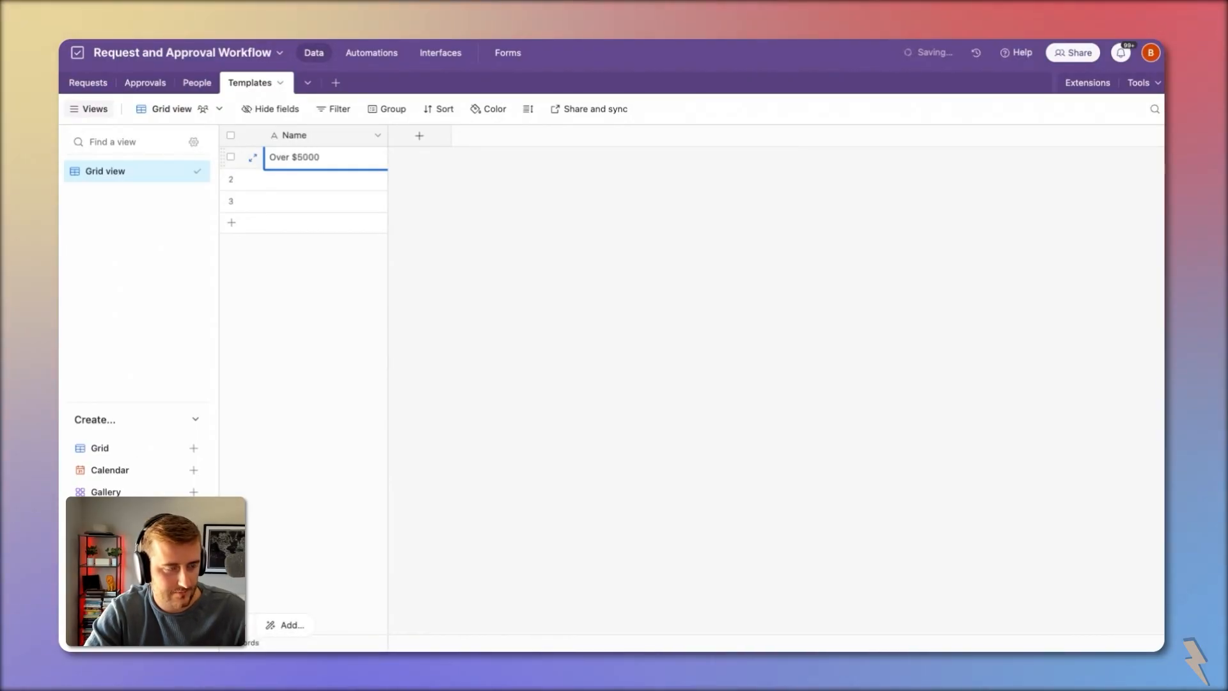
pyautogui.write('00')
pyautogui.press('Return')
pyautogui.write('Over $2500')
pyautogui.press('Return')
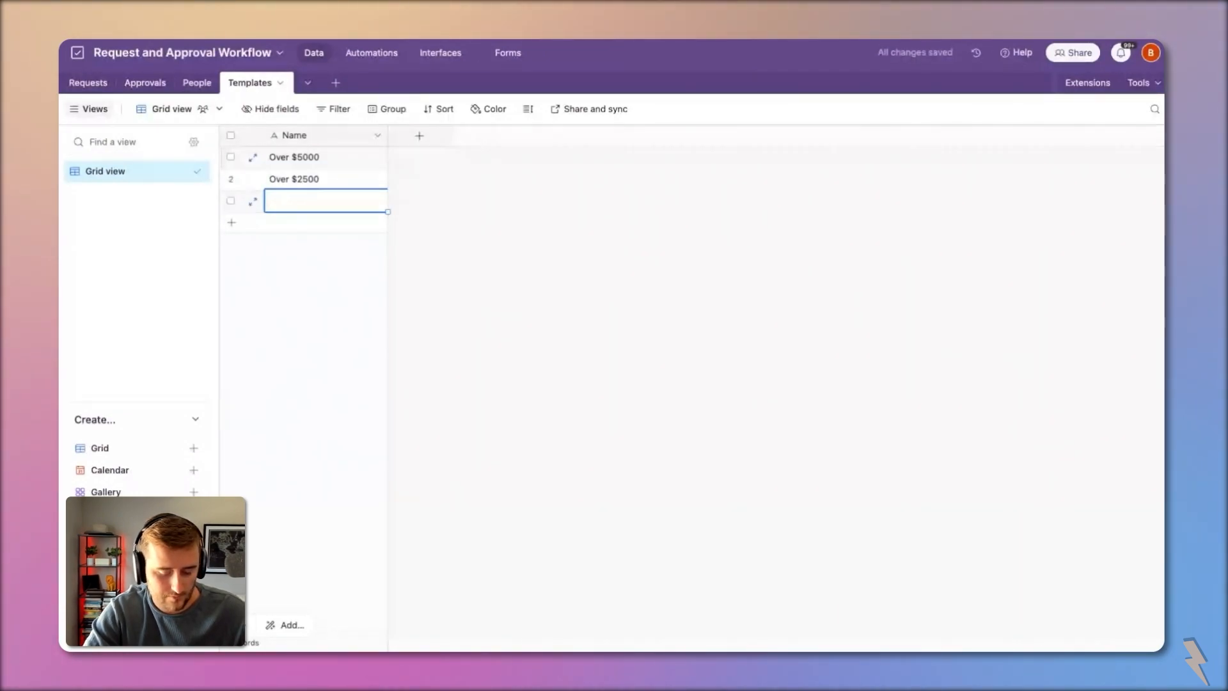
pyautogui.write('Un')
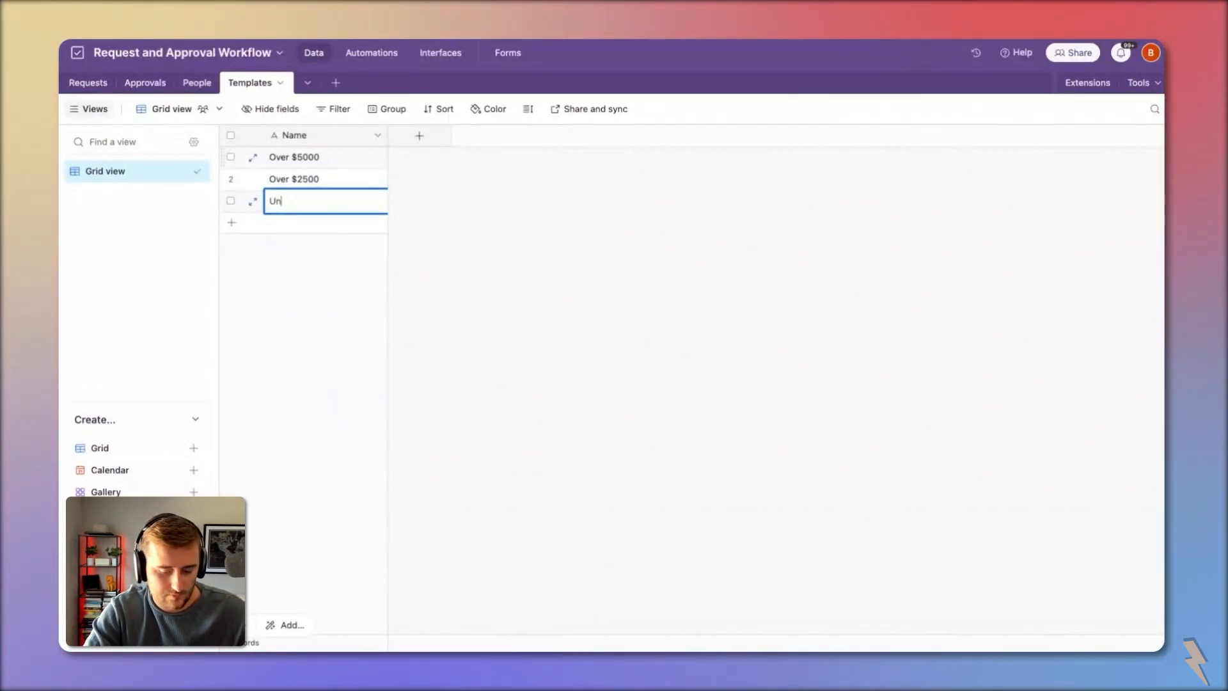
pyautogui.write('der $2500')
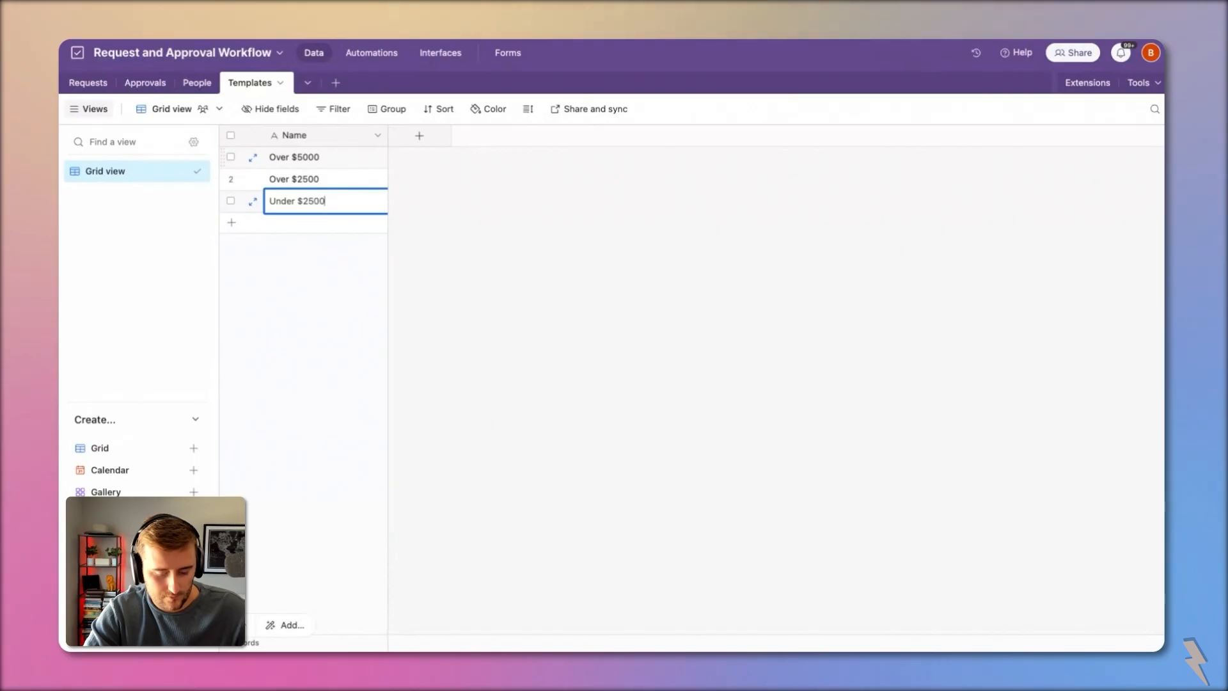
# Step: Insert '/Or' after 'Over' in the $2500 and $5000 template names
pyautogui.doubleClick(279, 178)
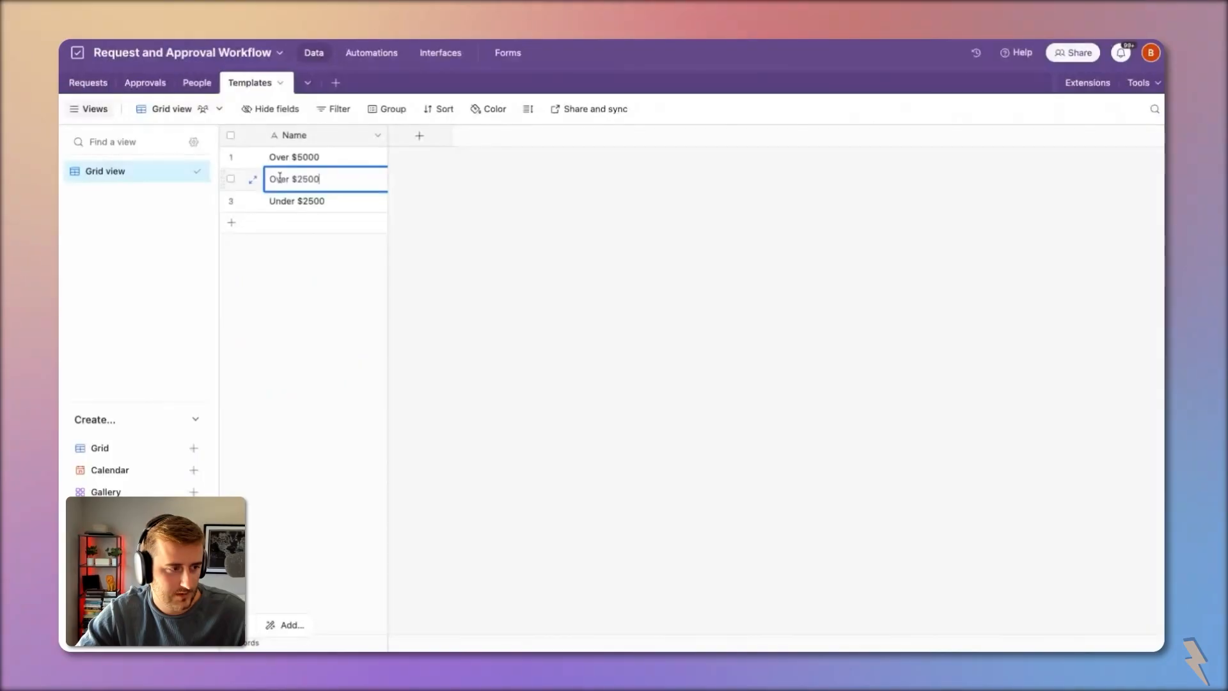
pyautogui.click(289, 179)
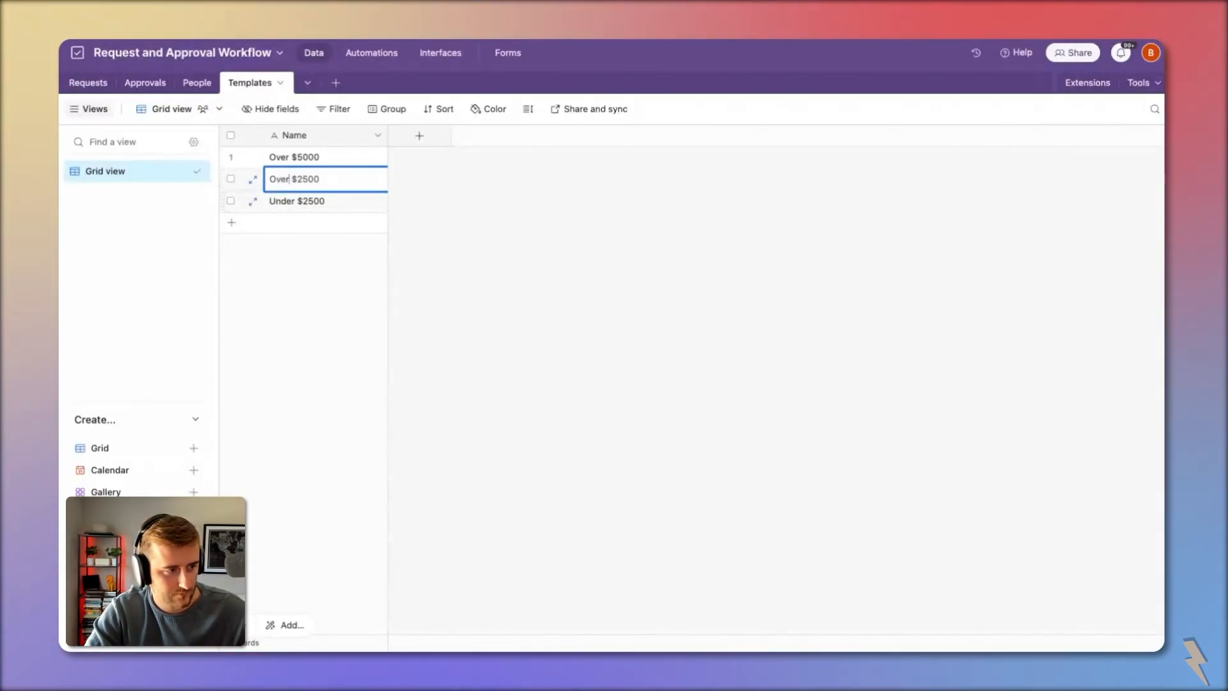
pyautogui.write('/Or')
pyautogui.click(287, 161)
pyautogui.click(286, 162)
pyautogui.write('/')
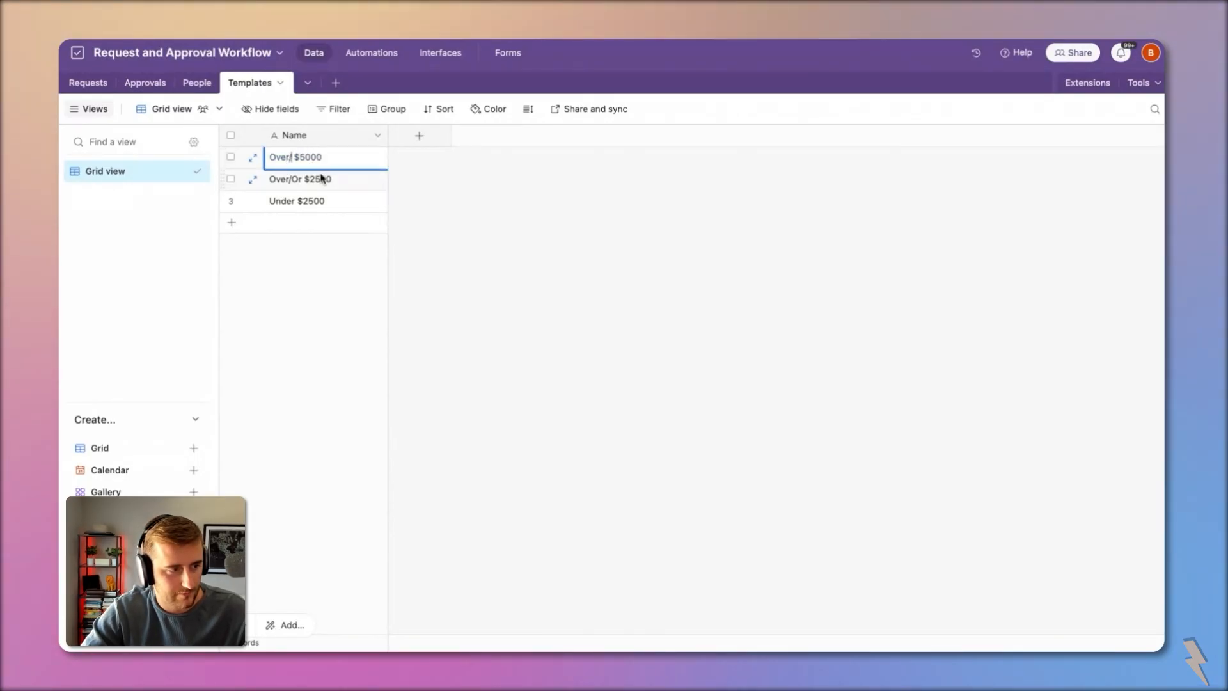
pyautogui.write('OR')
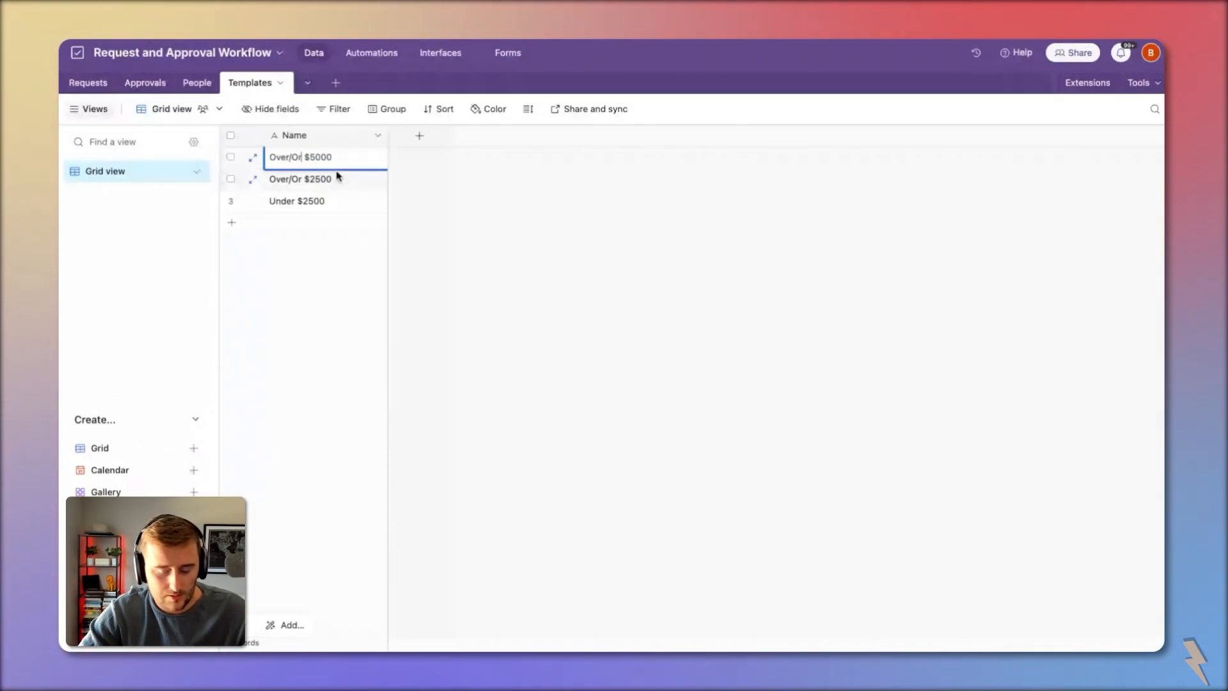
# Step: Add a currency field named 'Lower Limit' to Templates
pyautogui.click(436, 135)
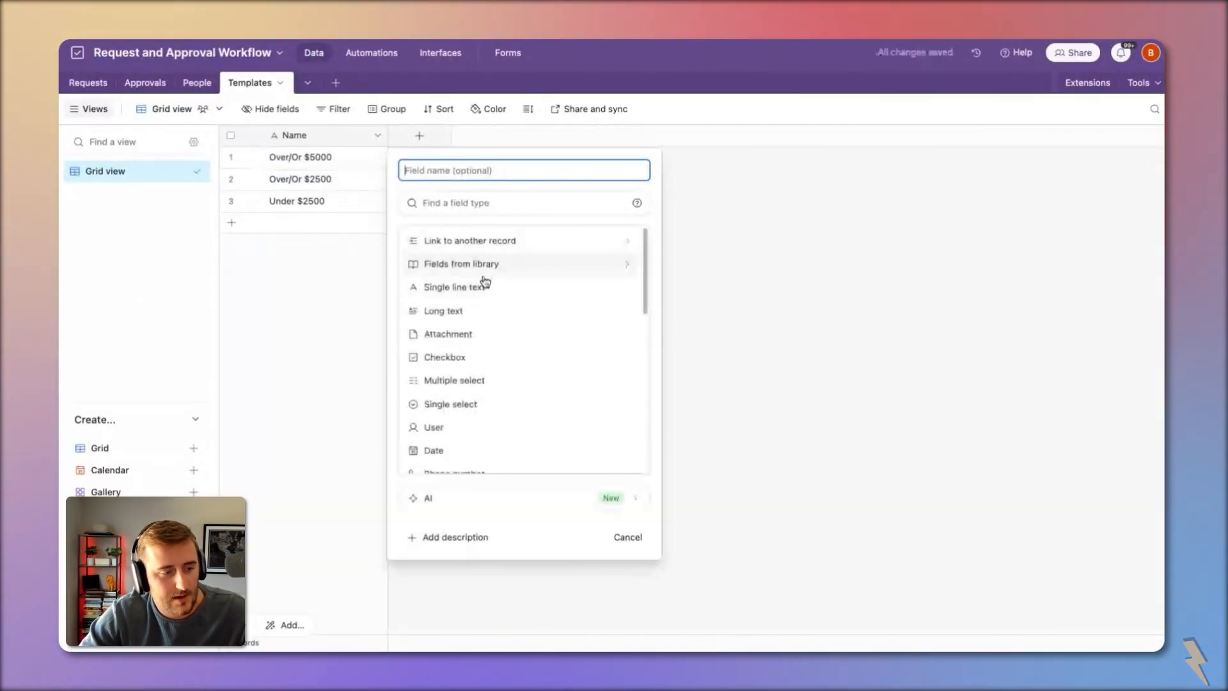
pyautogui.scroll(-4, 486, 359)
pyautogui.click(479, 387)
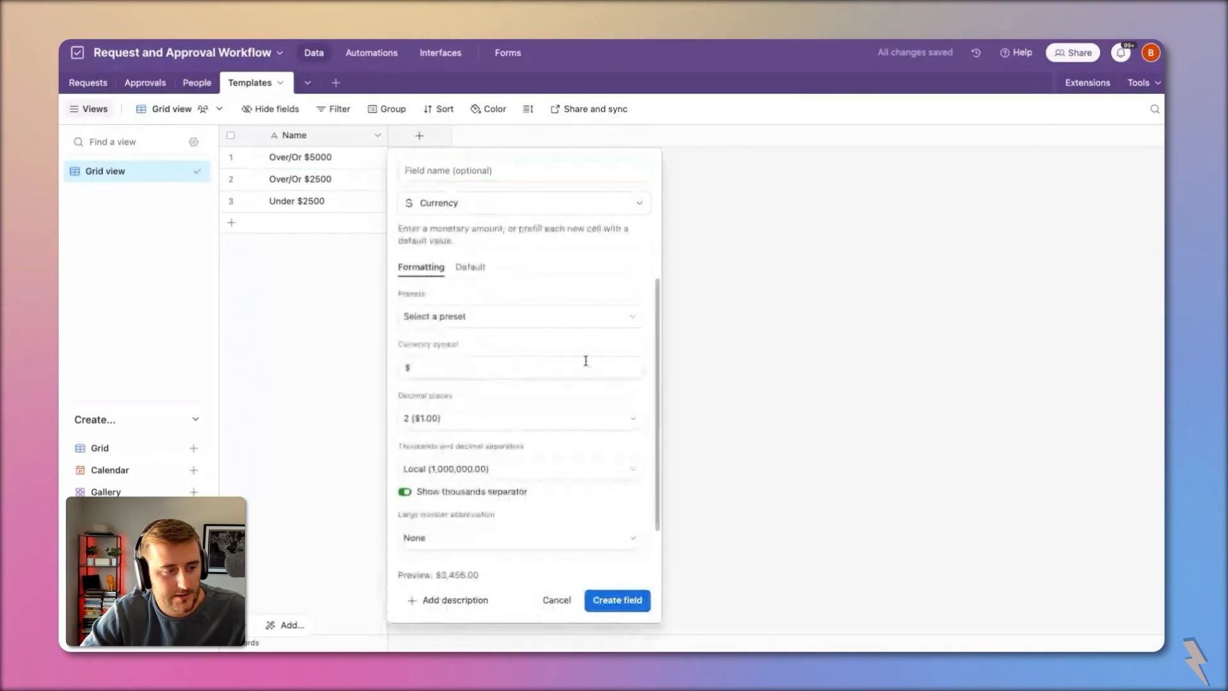
pyautogui.click(437, 177)
pyautogui.write('Limit')
pyautogui.press('Return')
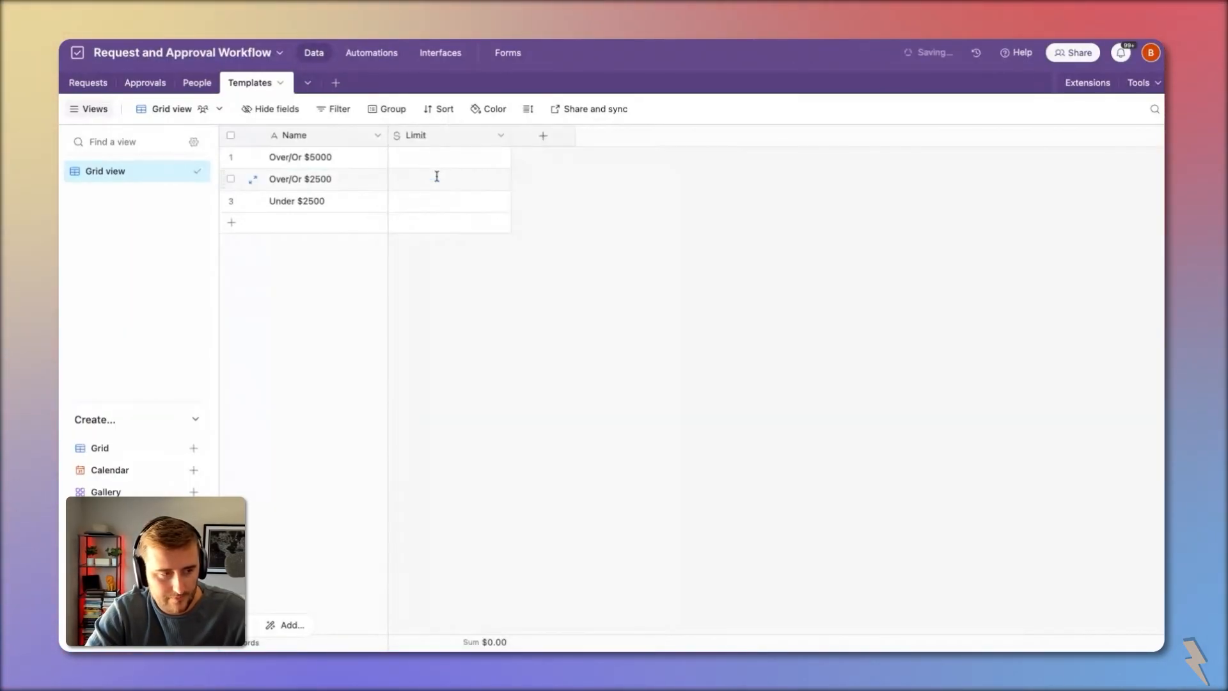
pyautogui.click(419, 135)
pyautogui.doubleClick(421, 136)
pyautogui.write('Lower Limit')
pyautogui.press('Return')
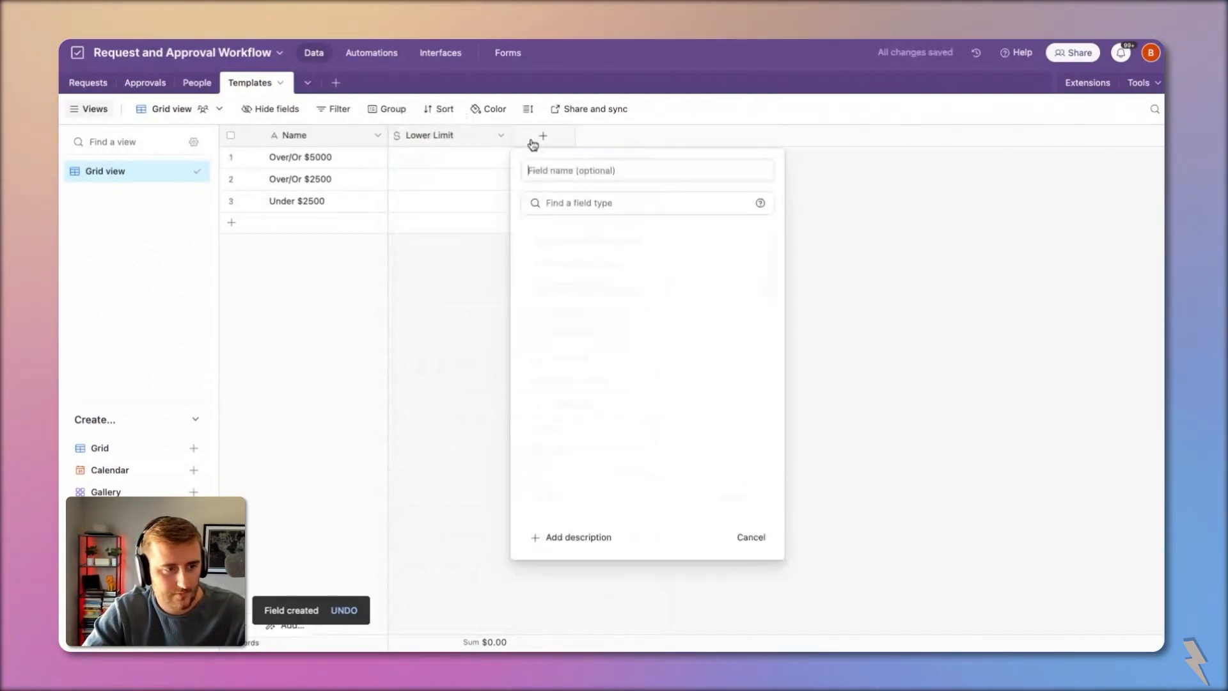
# Step: Add a second currency field named 'Upper Limit'
pyautogui.click(533, 140)
pyautogui.write('Upper Limit')
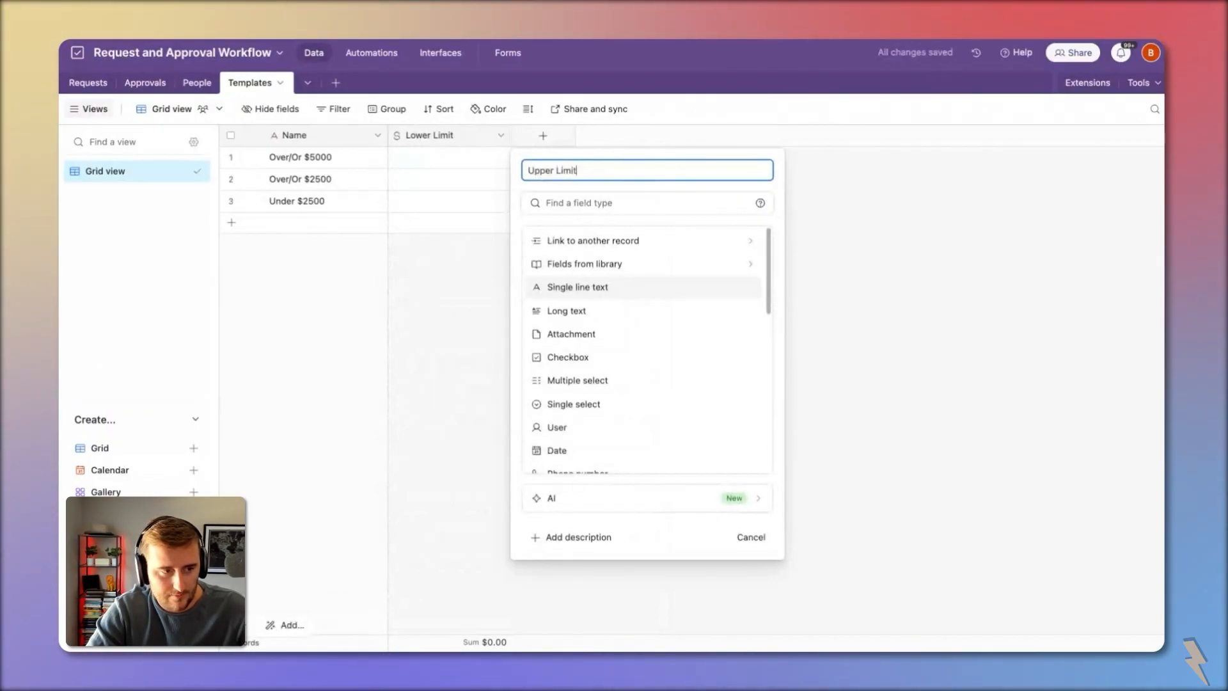
pyautogui.click(581, 198)
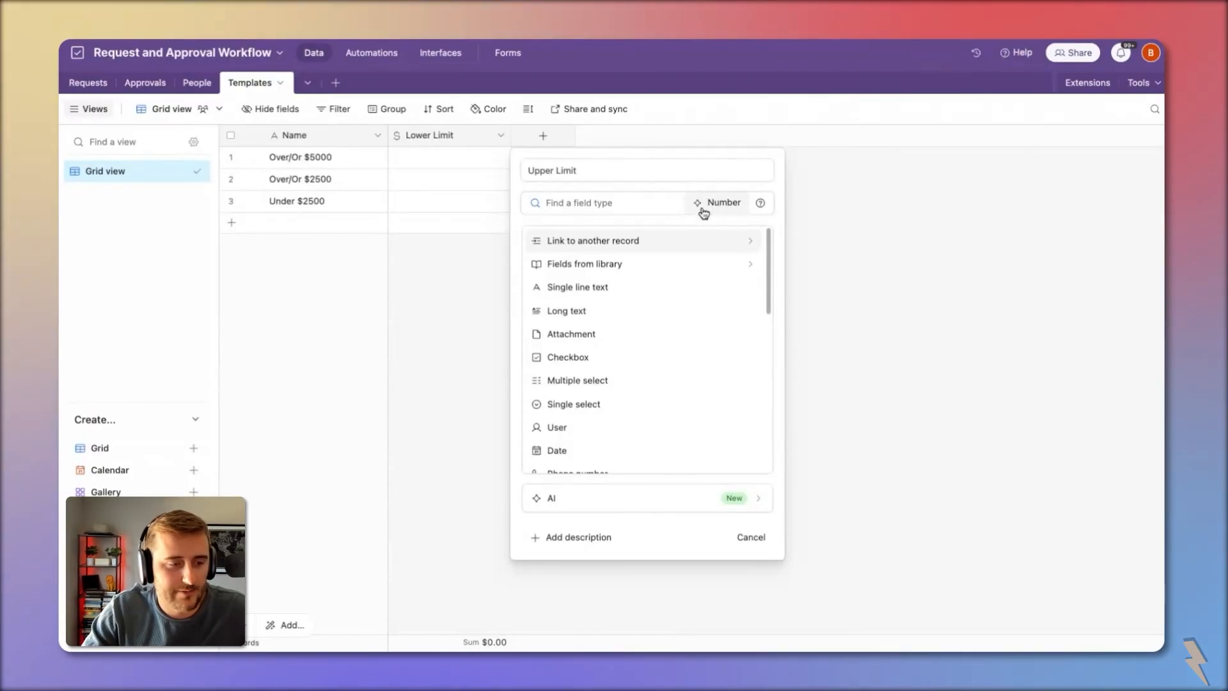
pyautogui.scroll(-5, 582, 365)
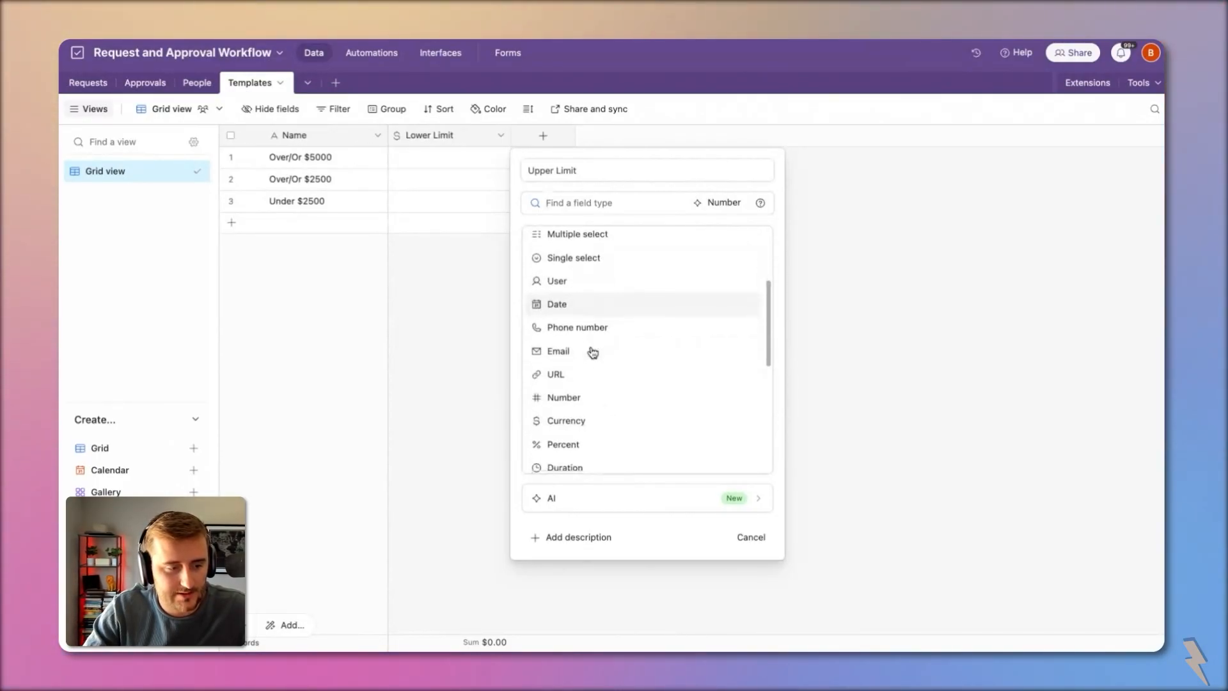
pyautogui.click(600, 419)
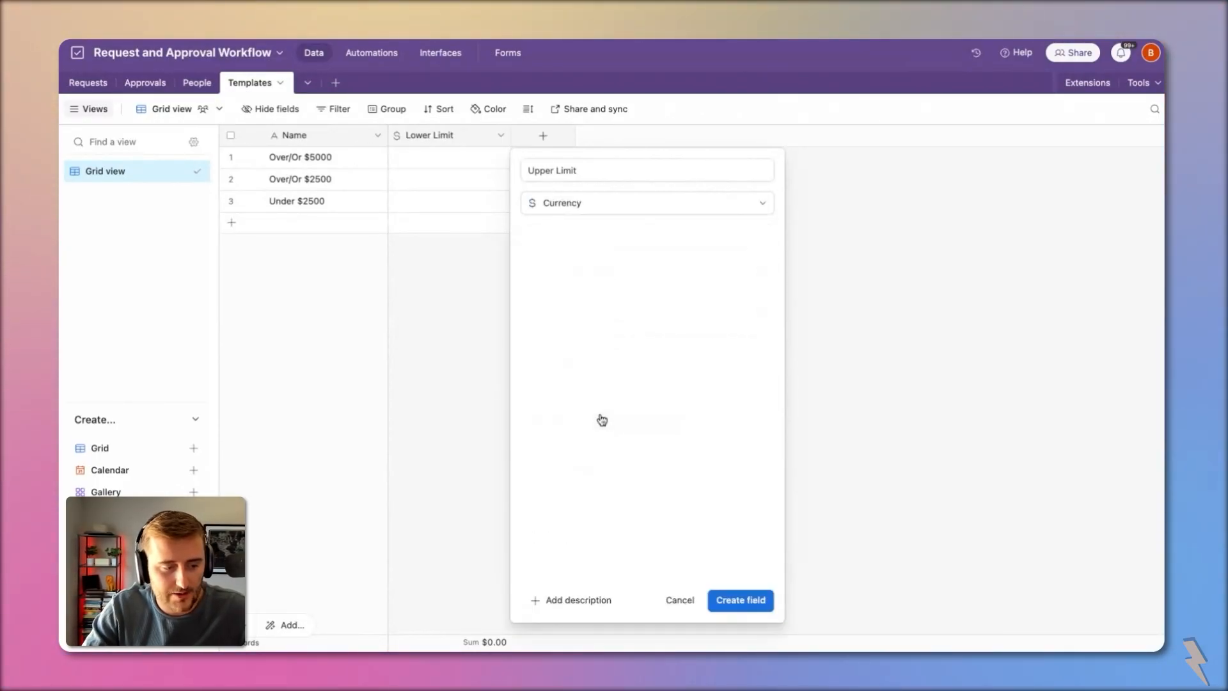
pyautogui.click(748, 597)
# Step: Enter limits $0–$2,500 for row 3 and $2,500–$5,000 for row 2
pyautogui.click(443, 160)
pyautogui.click(455, 204)
pyautogui.write('0')
pyautogui.click(551, 209)
pyautogui.write('2500')
pyautogui.click(450, 182)
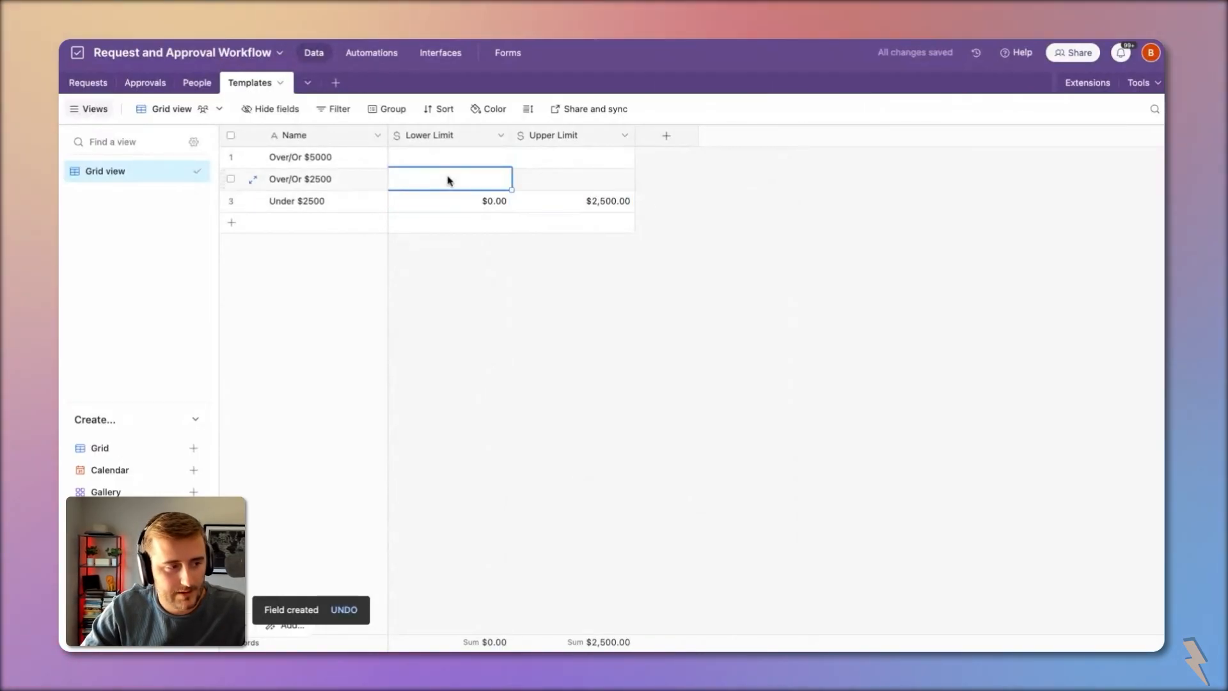
pyautogui.write('2500')
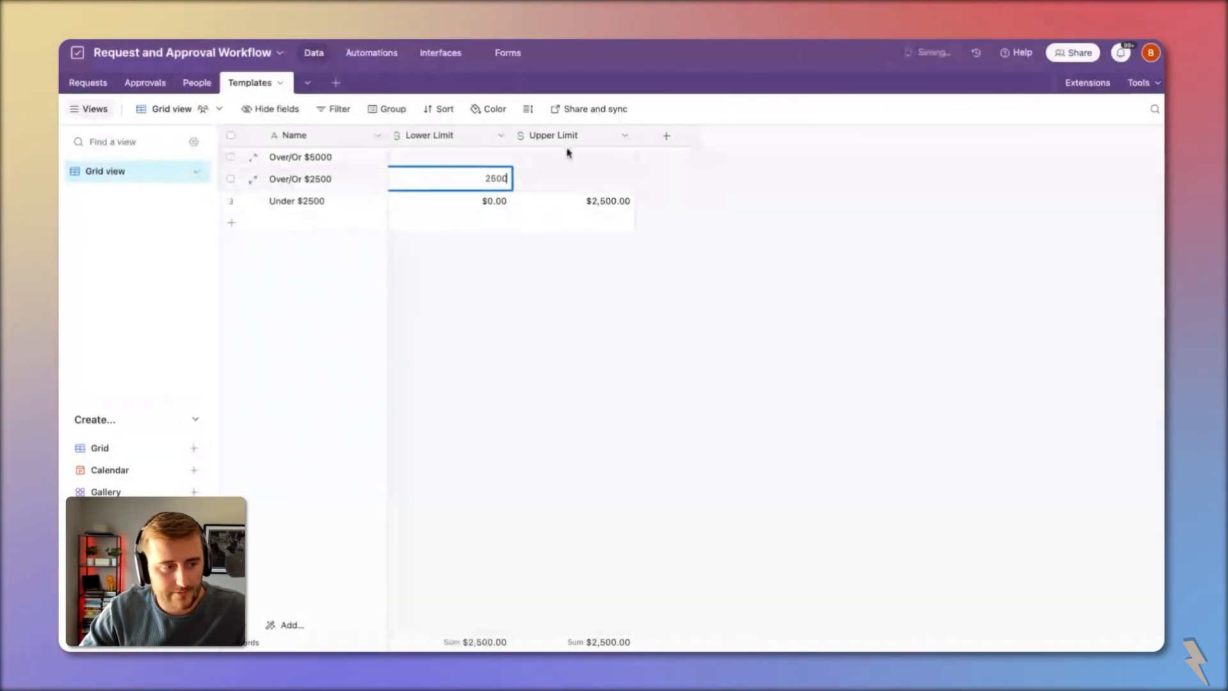
pyautogui.click(594, 178)
pyautogui.write('5000')
pyautogui.click(460, 156)
pyautogui.write('5000')
pyautogui.click(563, 156)
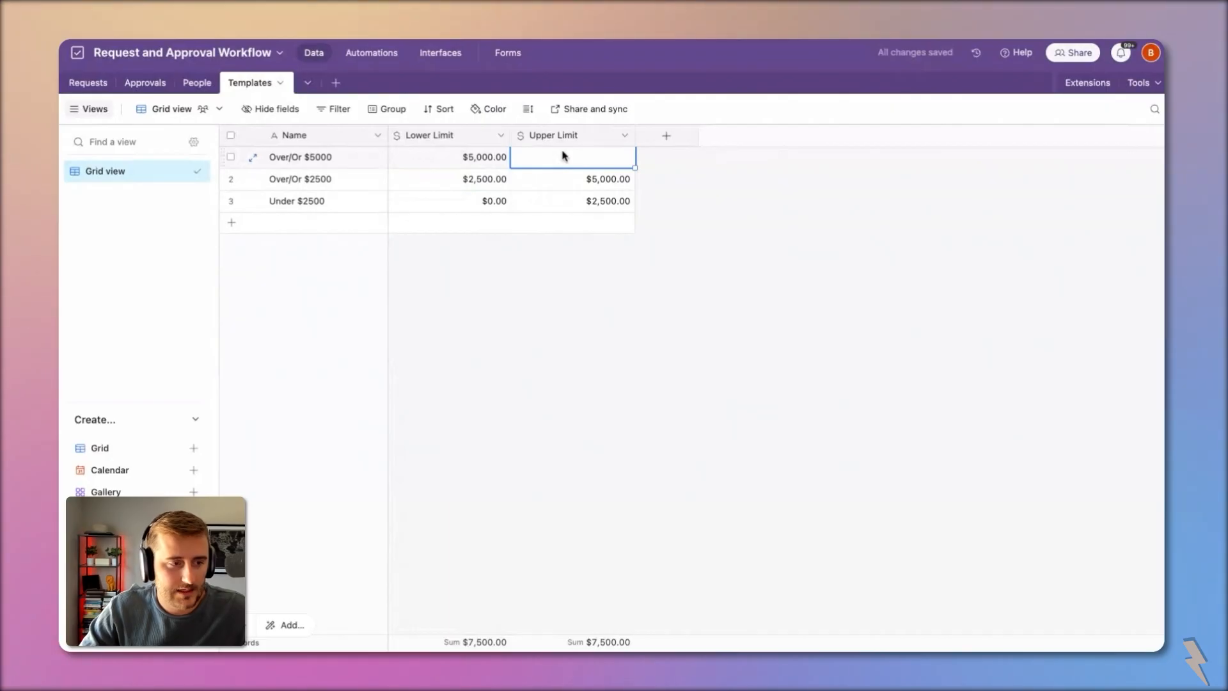
pyautogui.write('99')
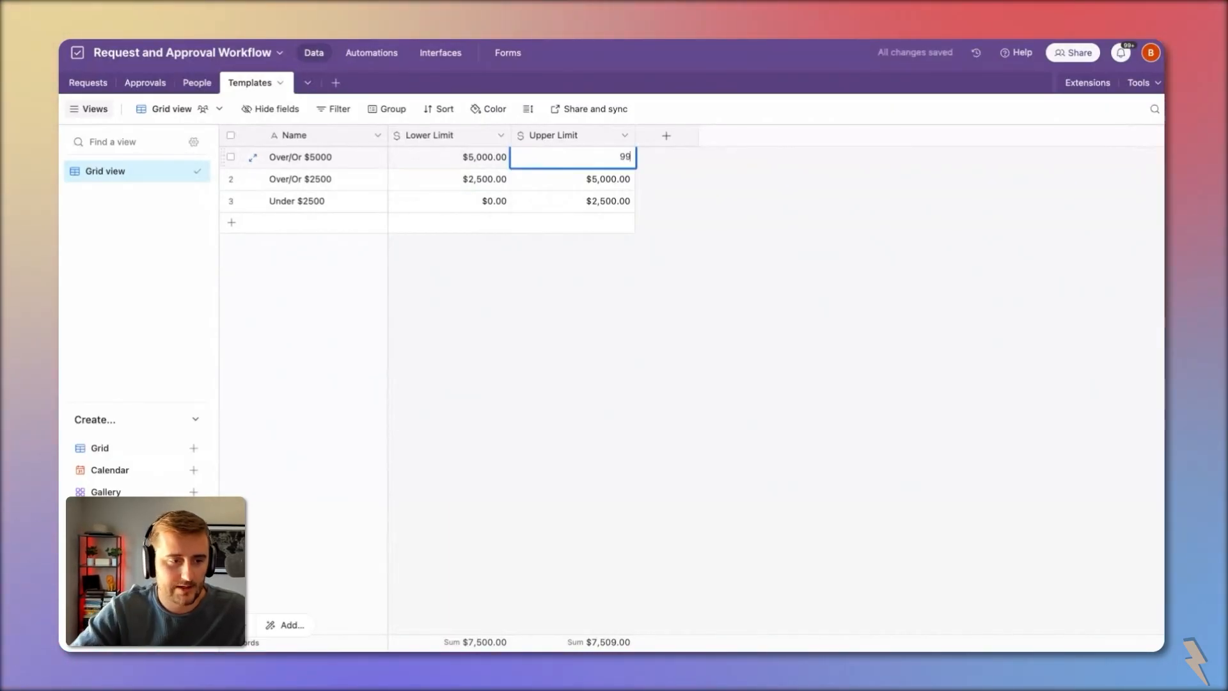
pyautogui.write('9999999999999999')
pyautogui.click(831, 252)
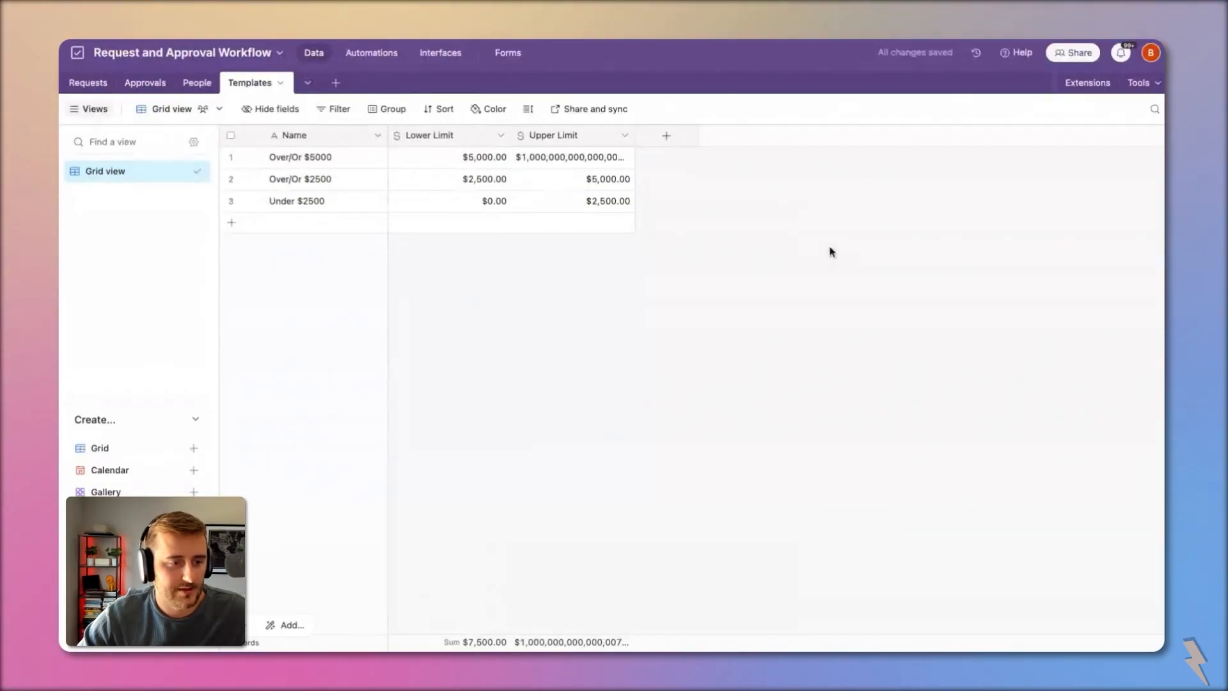
pyautogui.moveTo(635, 137); pyautogui.dragTo(669, 140)
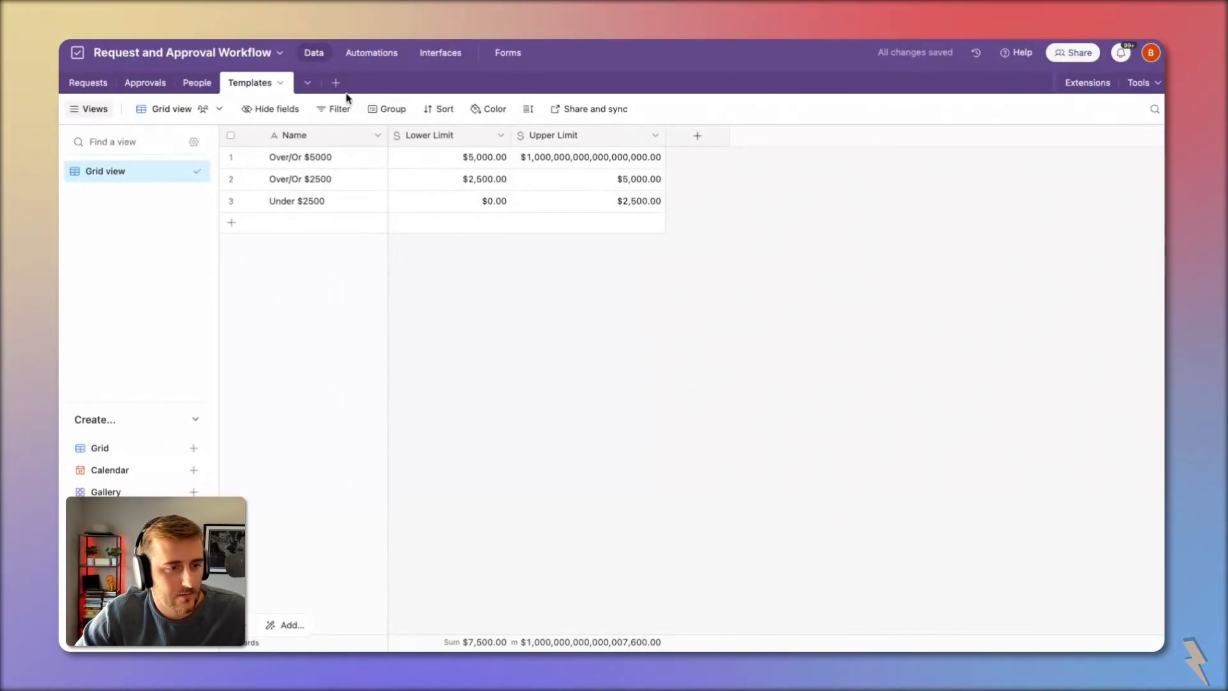
# Step: Add a Templates link field that creates a new 'Approval Templates' table, then open that table
pyautogui.click(697, 136)
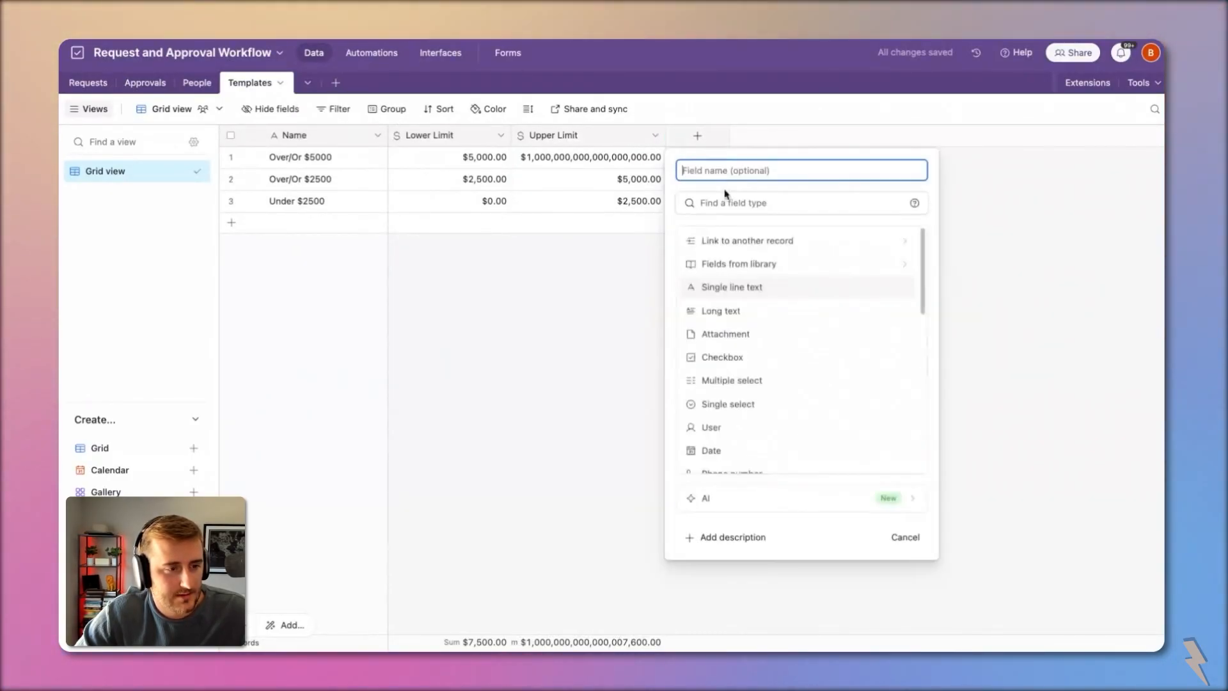
pyautogui.click(739, 237)
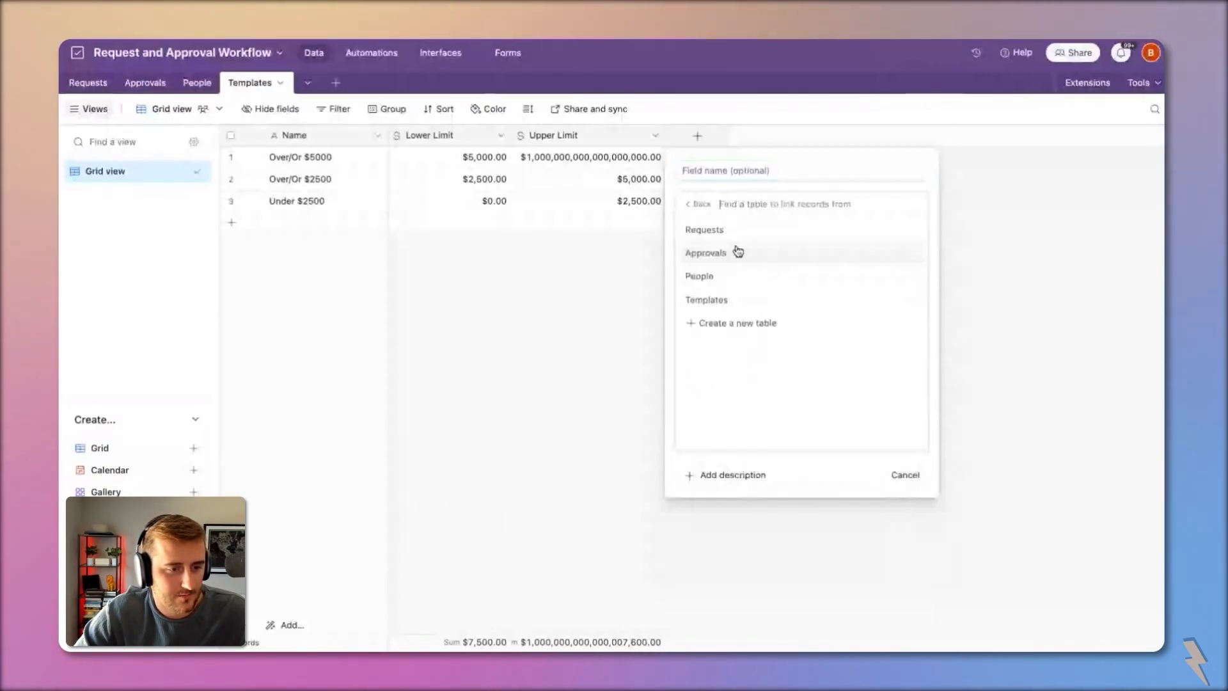
pyautogui.click(730, 323)
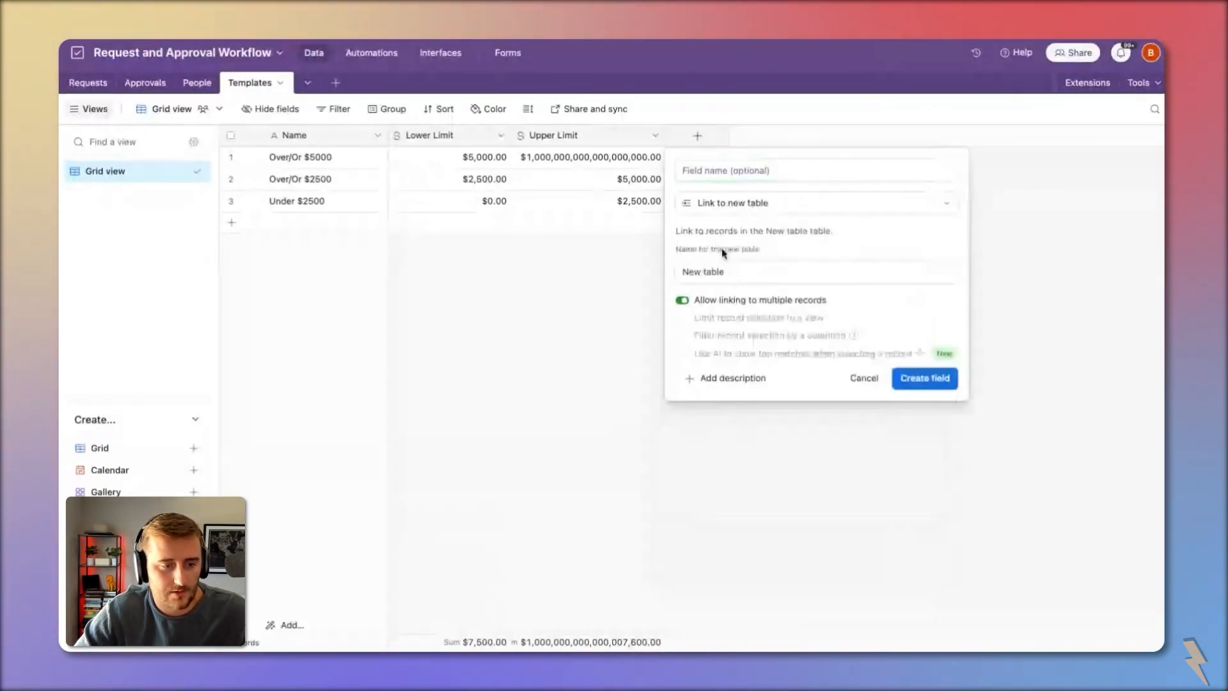
pyautogui.click(754, 274)
pyautogui.write('Approval tem')
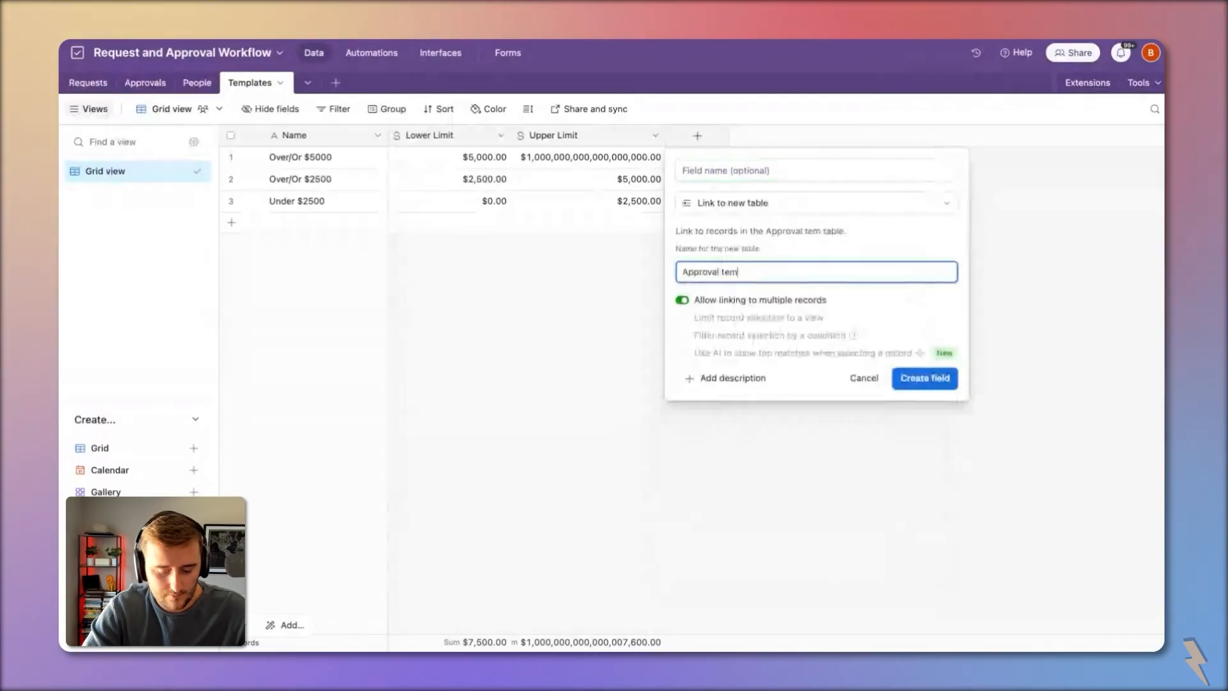
pyautogui.write('plates')
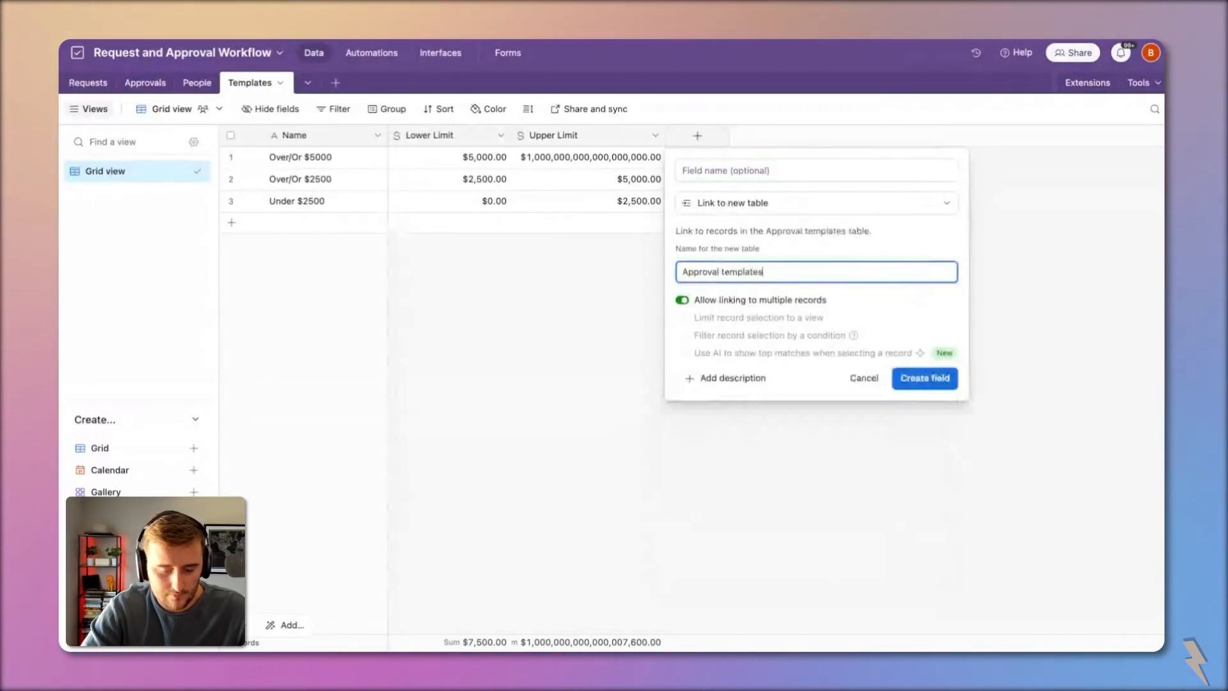
pyautogui.click(725, 274)
pyautogui.press('BackSpace')
pyautogui.write('T')
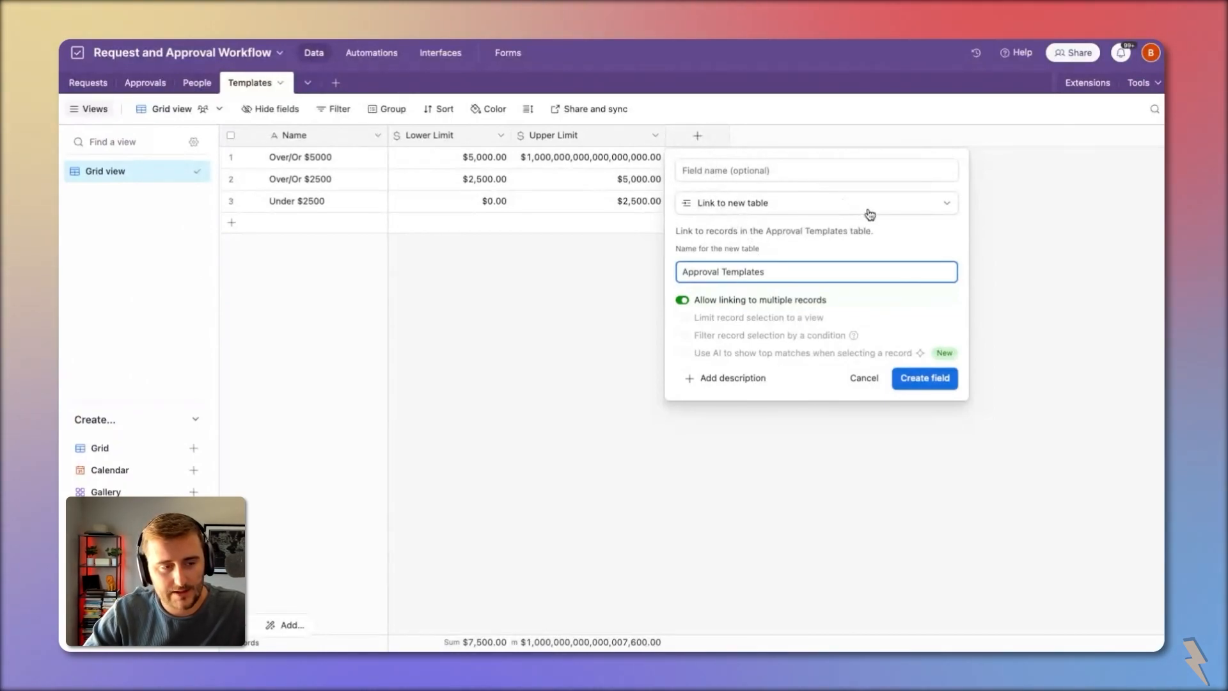
pyautogui.click(914, 383)
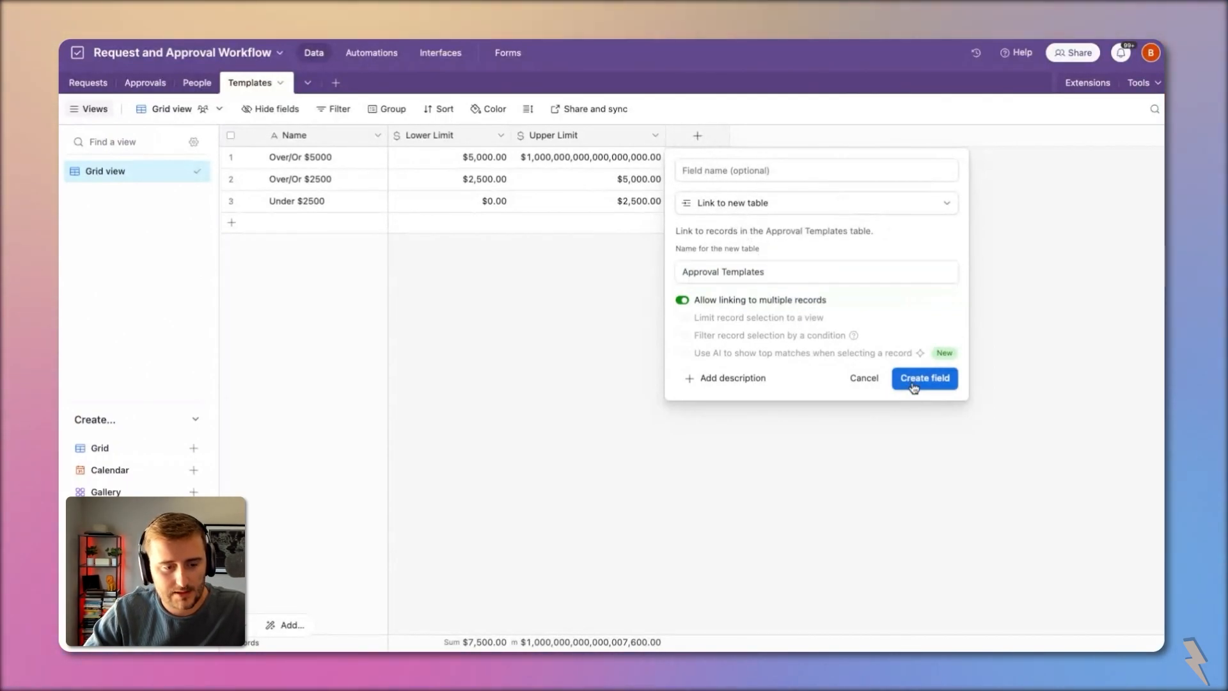
pyautogui.click(334, 85)
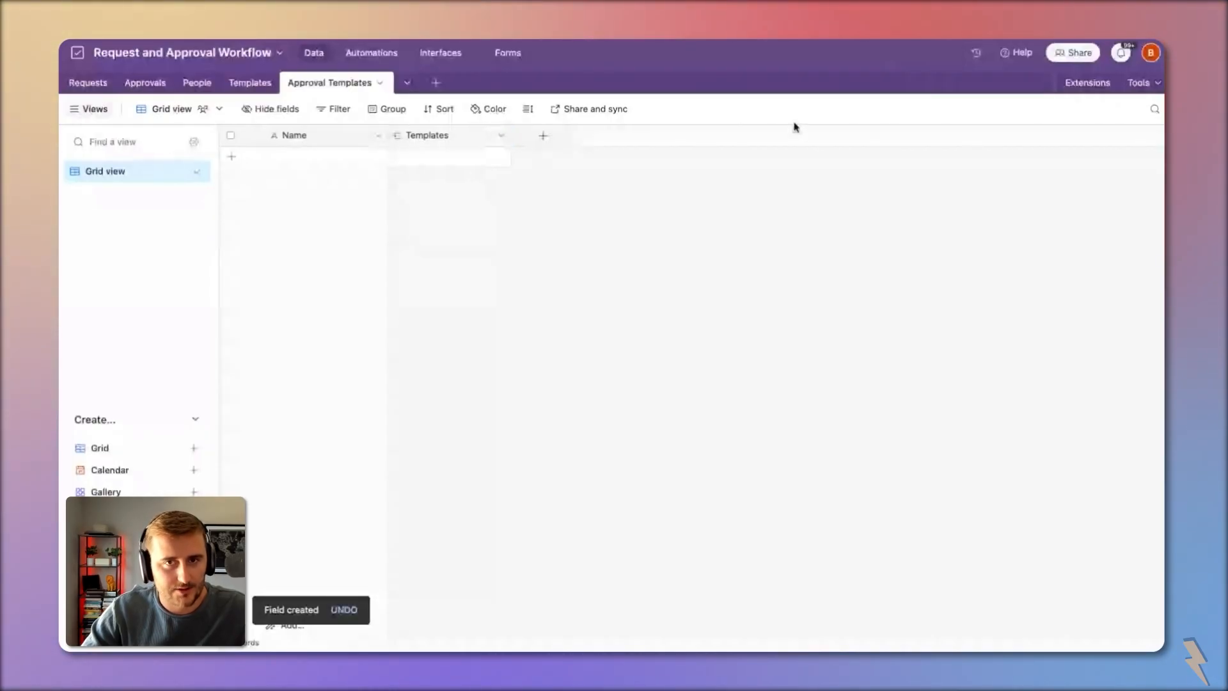
# Step: Add records to Approval Templates, link the first to a template, and delete the extra fourth record
pyautogui.click(536, 139)
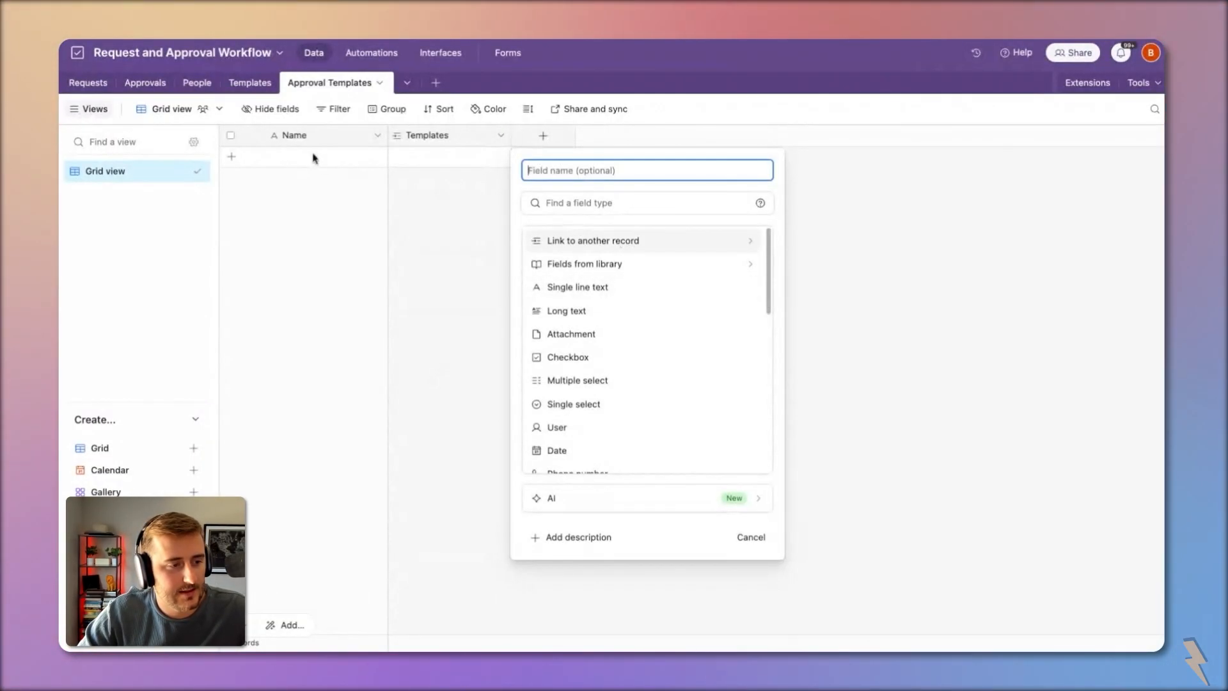
pyautogui.click(292, 159)
pyautogui.click(232, 181)
pyautogui.click(232, 201)
pyautogui.click(232, 221)
pyautogui.click(397, 161)
pyautogui.rightClick(358, 224)
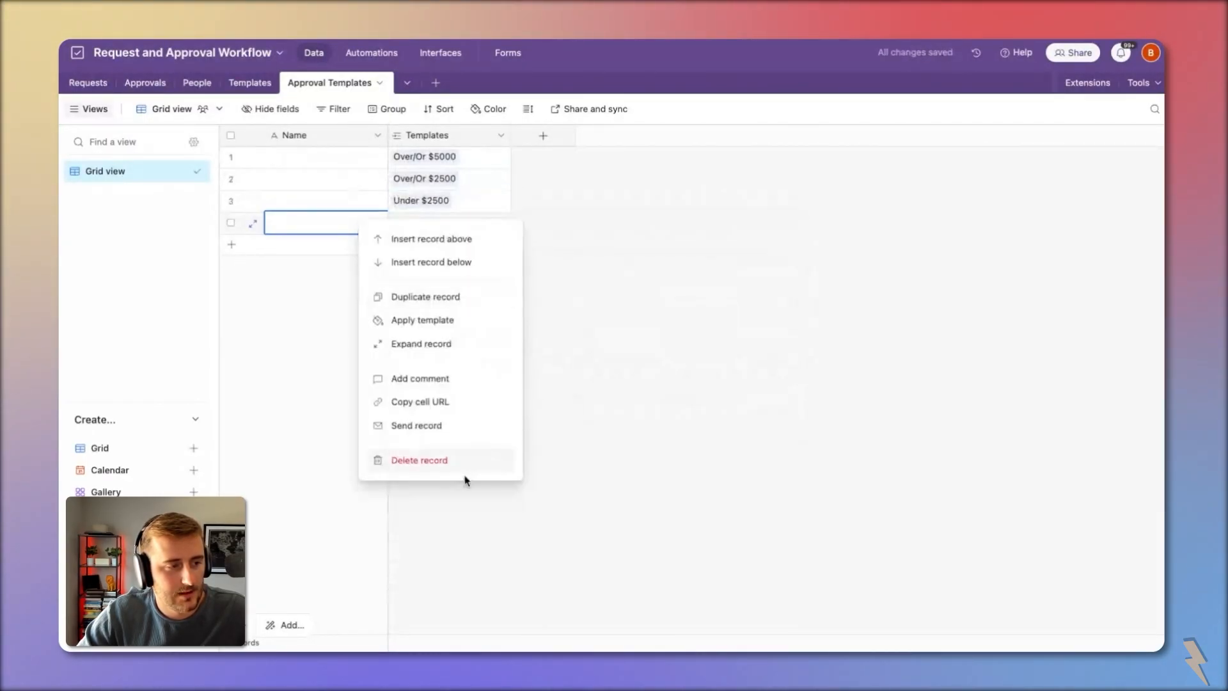
pyautogui.click(457, 455)
# Step: Group records by Templates and add records so the groups hold three, three and two
pyautogui.rightClick(449, 131)
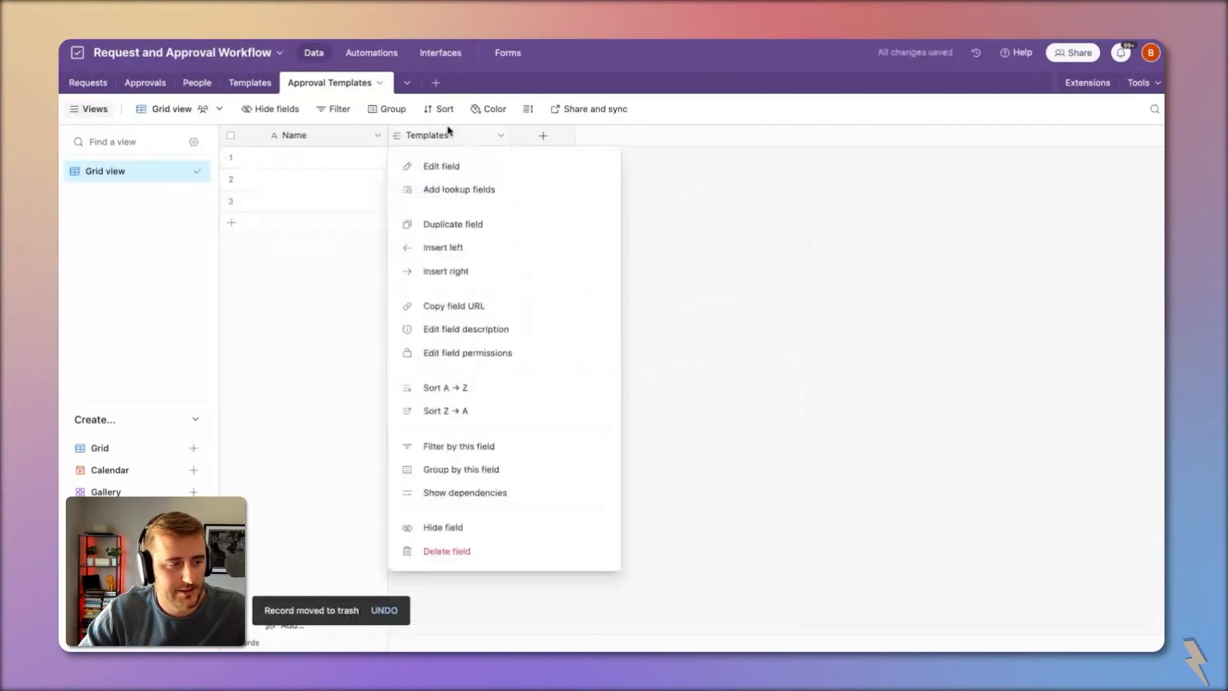
pyautogui.click(529, 471)
pyautogui.click(243, 223)
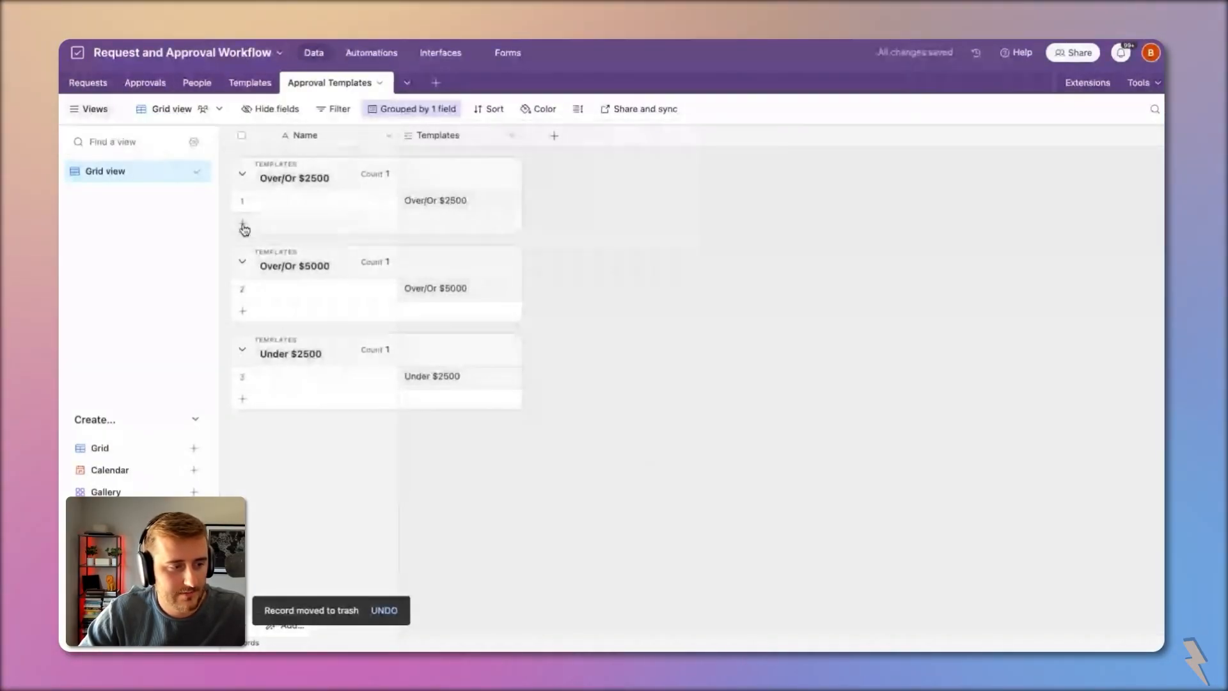
pyautogui.hotkey('shift', 'Return')
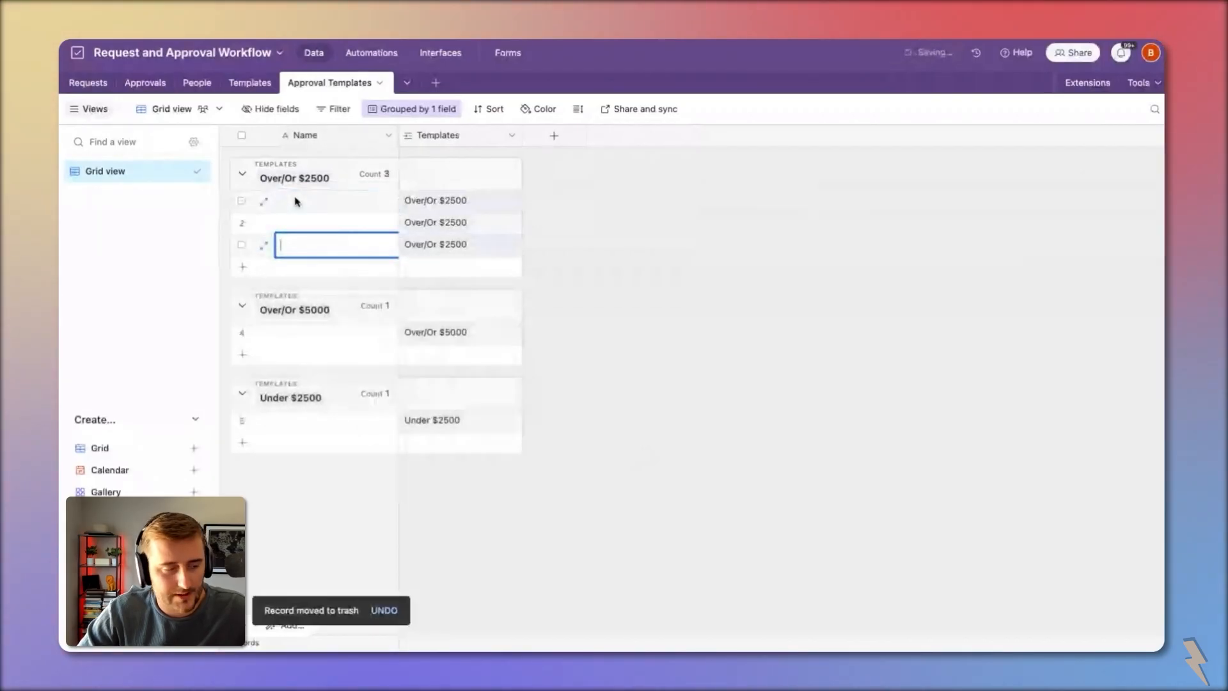
pyautogui.click(351, 339)
pyautogui.hotkey('shift', 'Return')
pyautogui.hotkey('shift', 'Return')
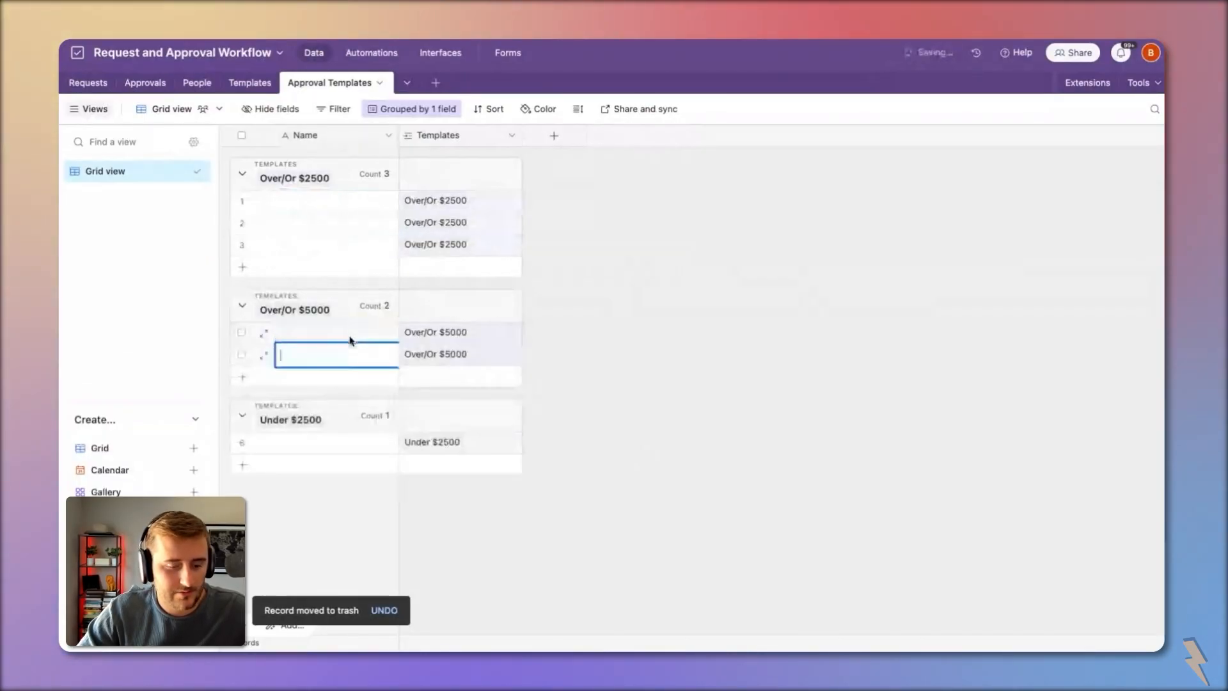
pyautogui.click(342, 474)
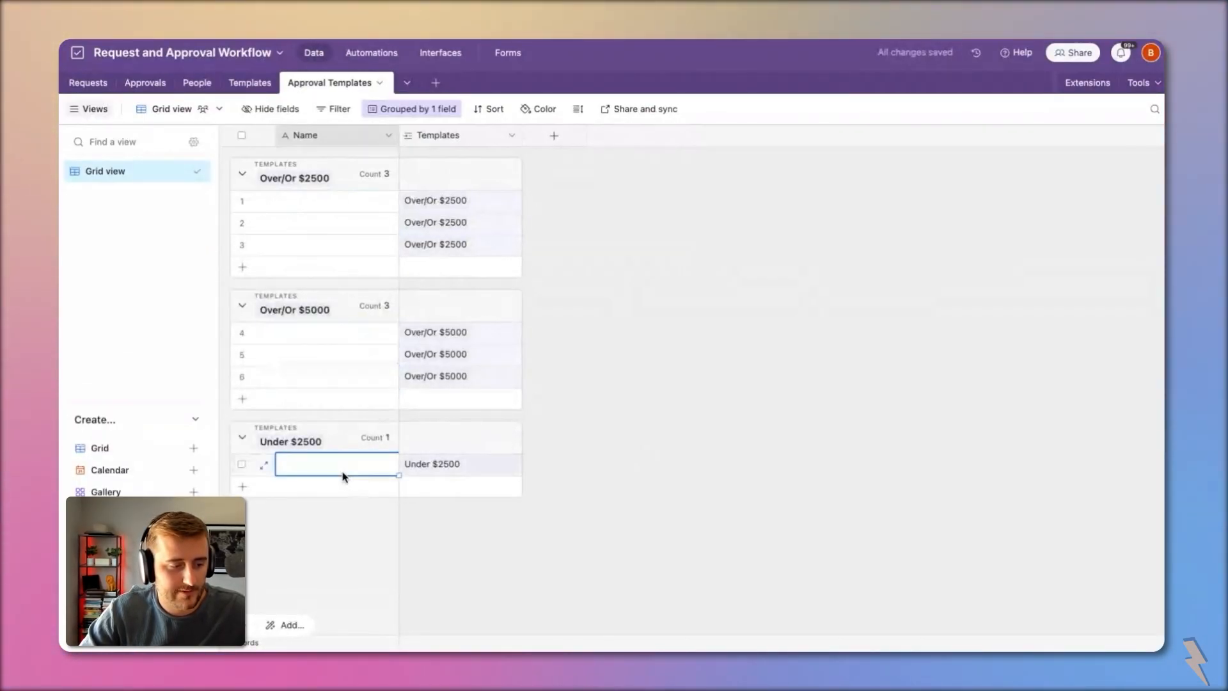
pyautogui.hotkey('shift', 'Return')
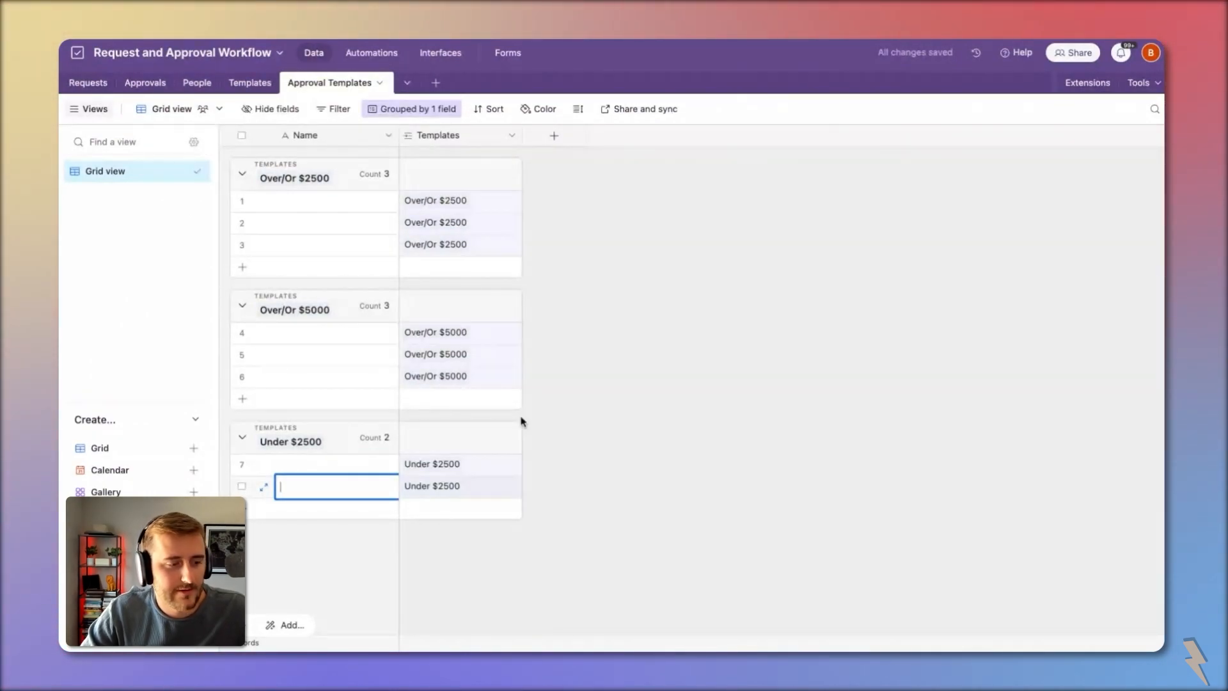
pyautogui.click(548, 141)
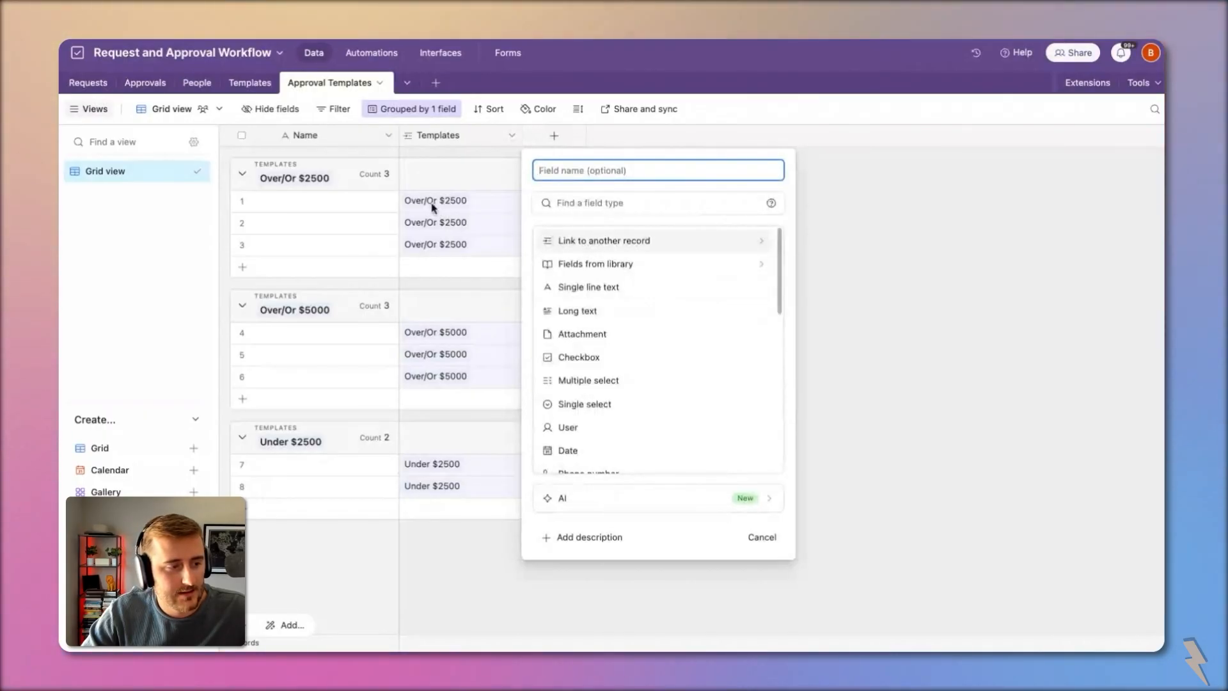
# Step: Add a field named Approvers that links to records in the People table
pyautogui.click(591, 243)
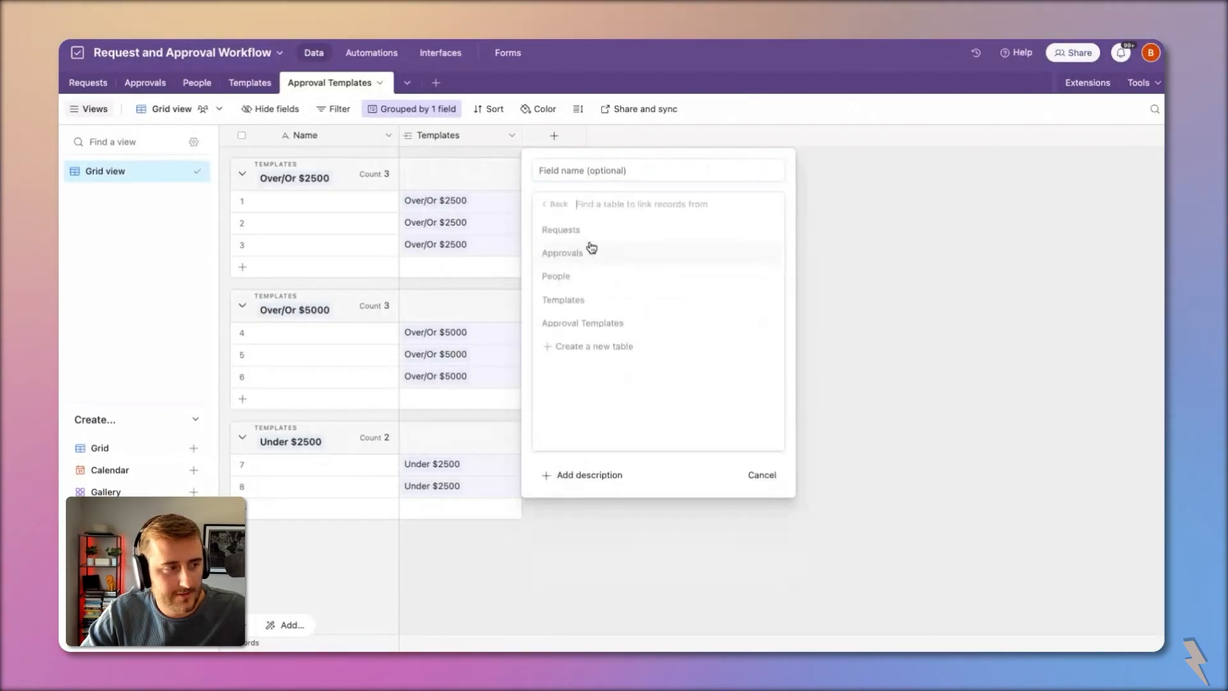
pyautogui.click(597, 279)
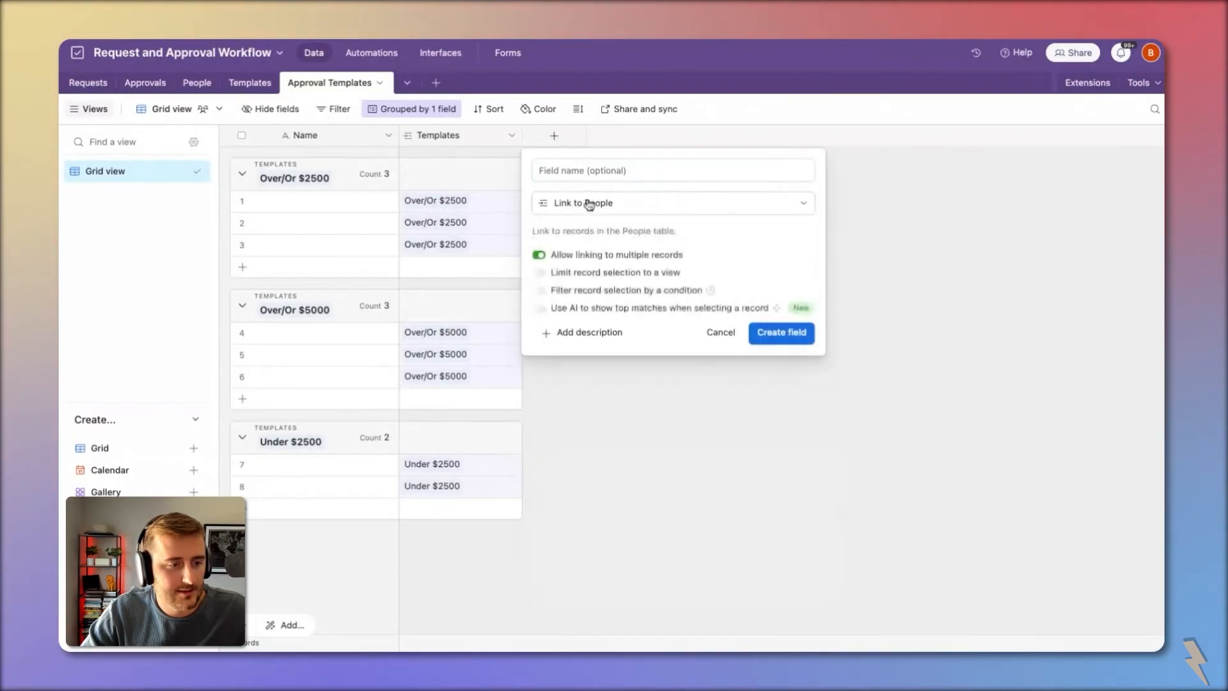
pyautogui.click(576, 171)
pyautogui.write('Approvers')
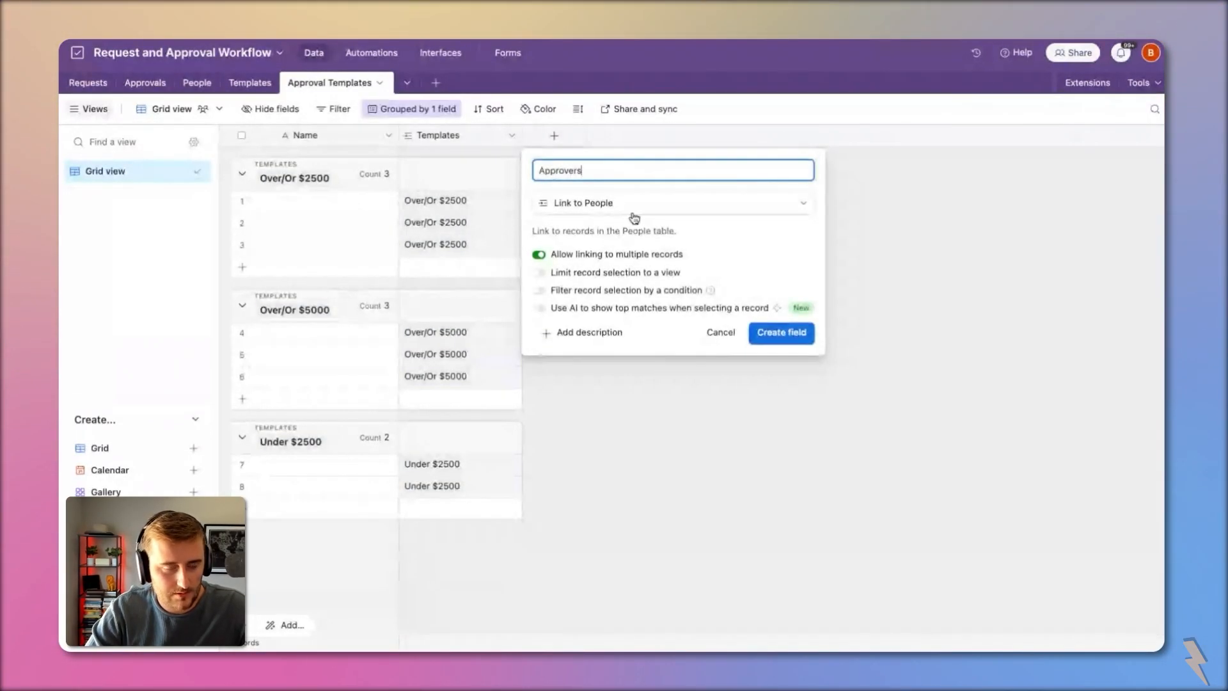
pyautogui.click(781, 333)
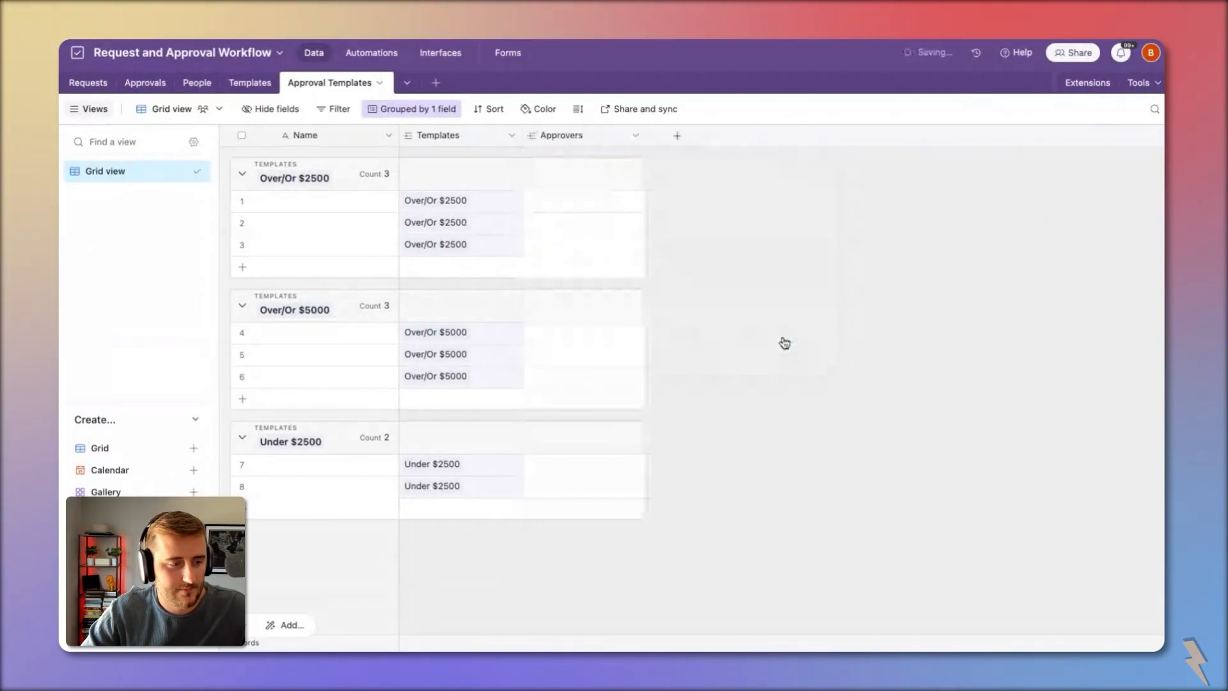
# Step: Link approvers from the People list to the two Under $2500 records, rows 7 and 8
pyautogui.click(534, 201)
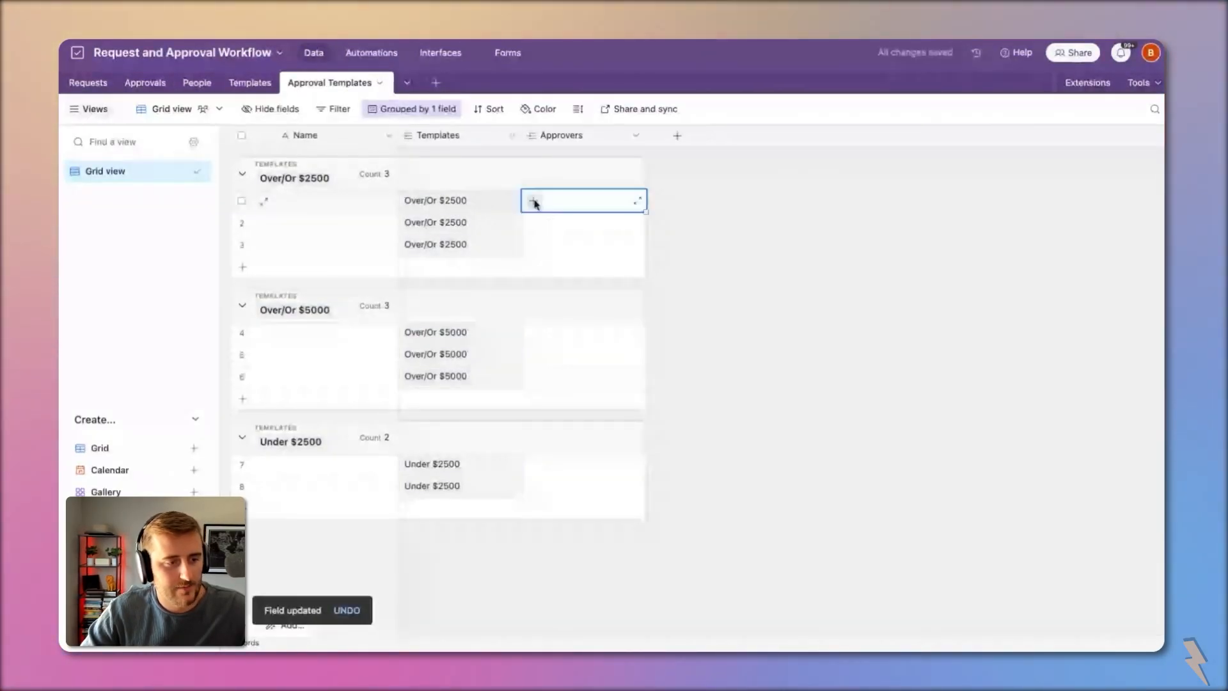
pyautogui.click(534, 339)
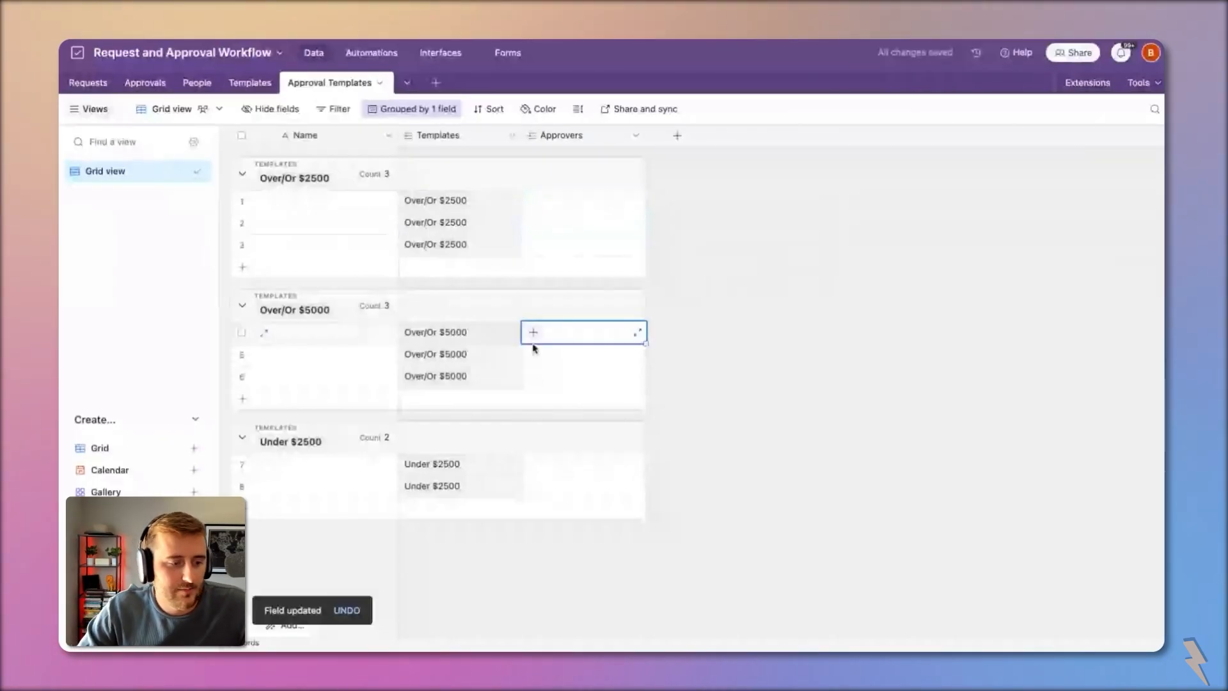
pyautogui.click(534, 466)
pyautogui.click(533, 465)
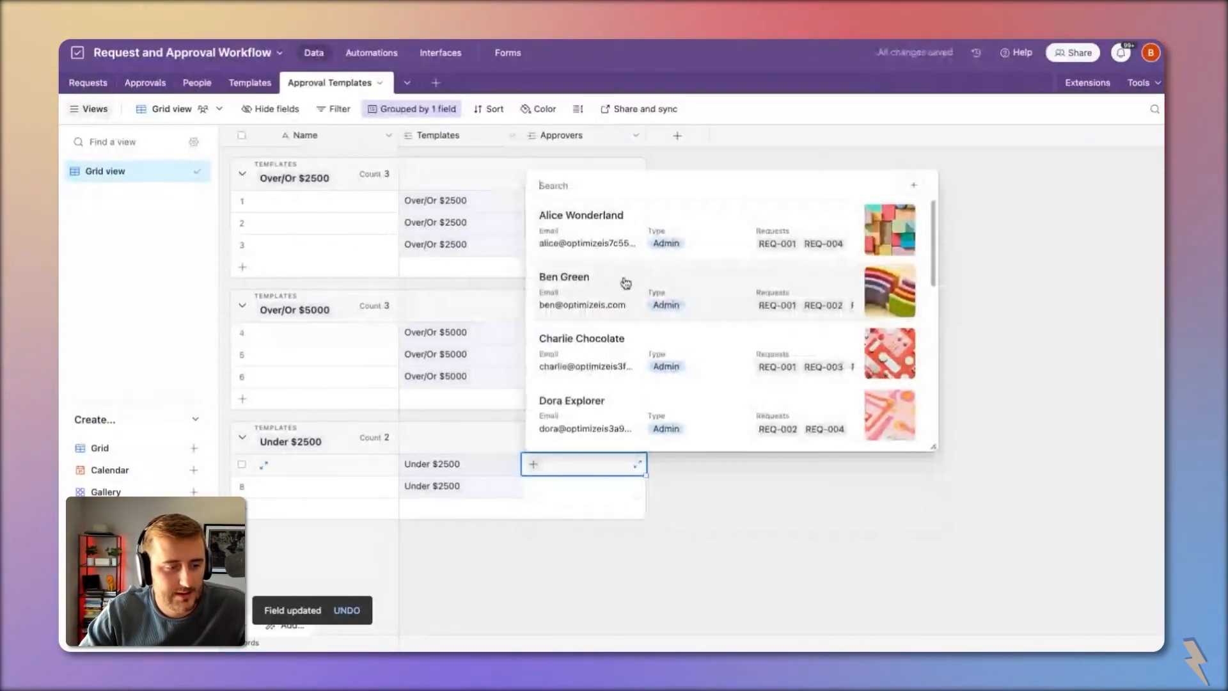
pyautogui.click(616, 239)
pyautogui.click(537, 486)
pyautogui.click(534, 485)
pyautogui.click(607, 373)
# Step: Assign an approver to each of the three Over/Or $2500 records
pyautogui.click(535, 333)
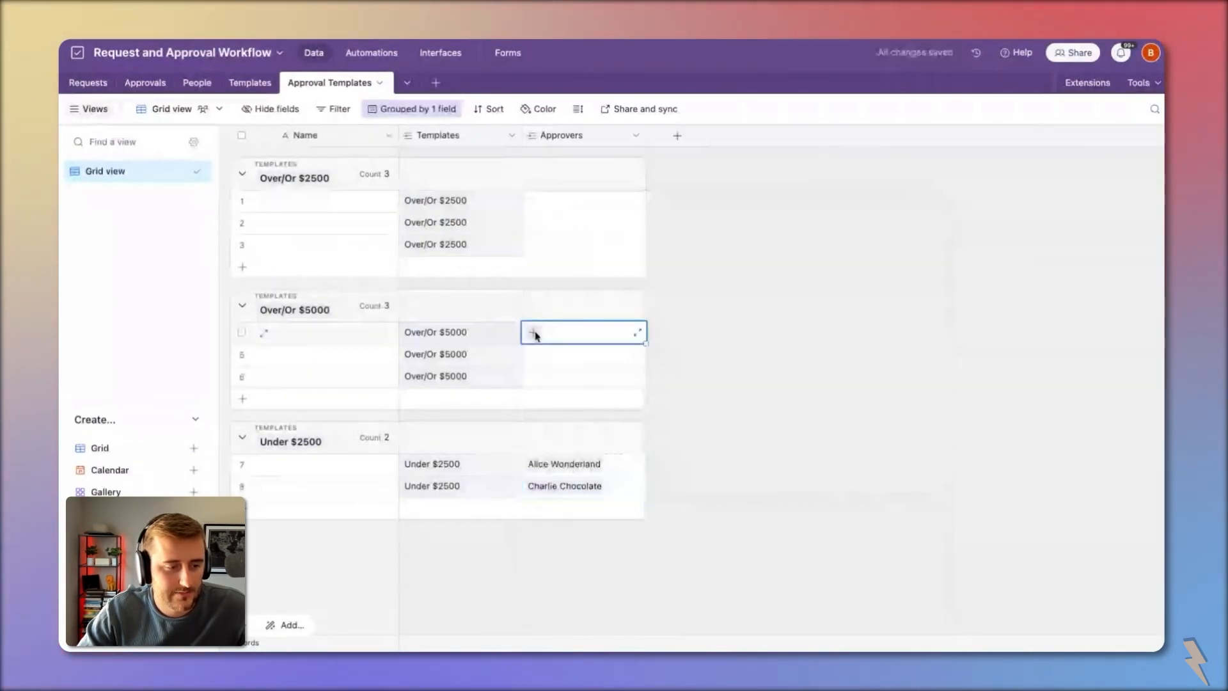
pyautogui.click(534, 205)
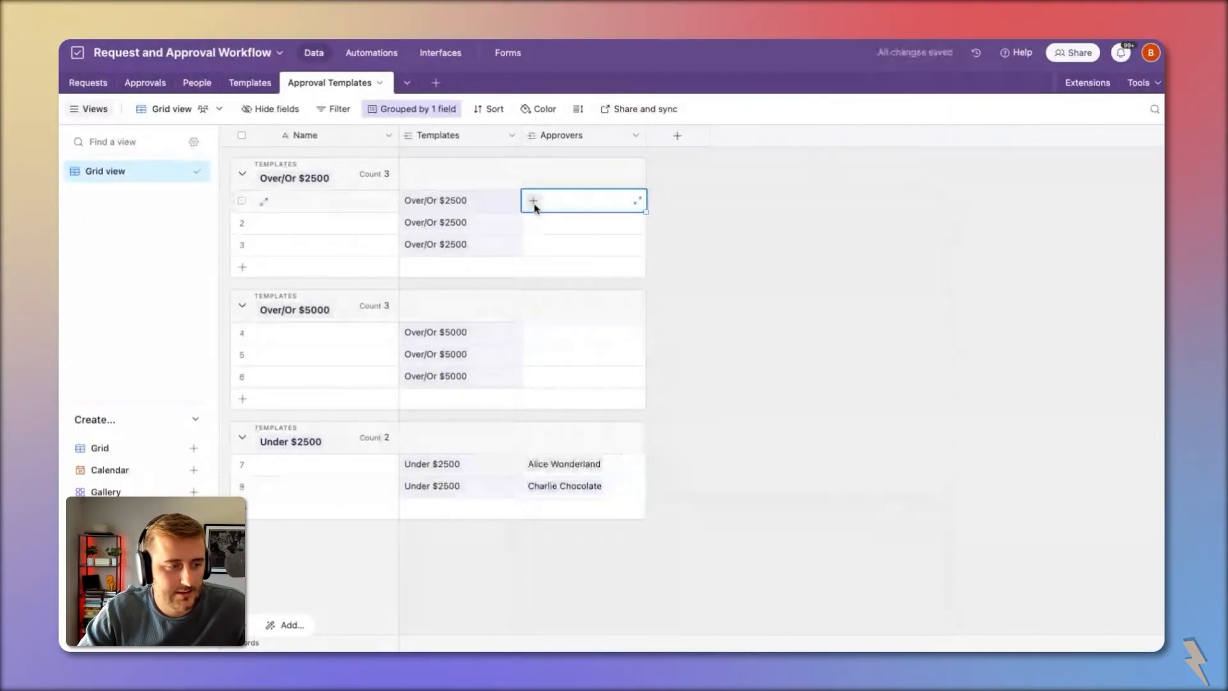
pyautogui.click(533, 202)
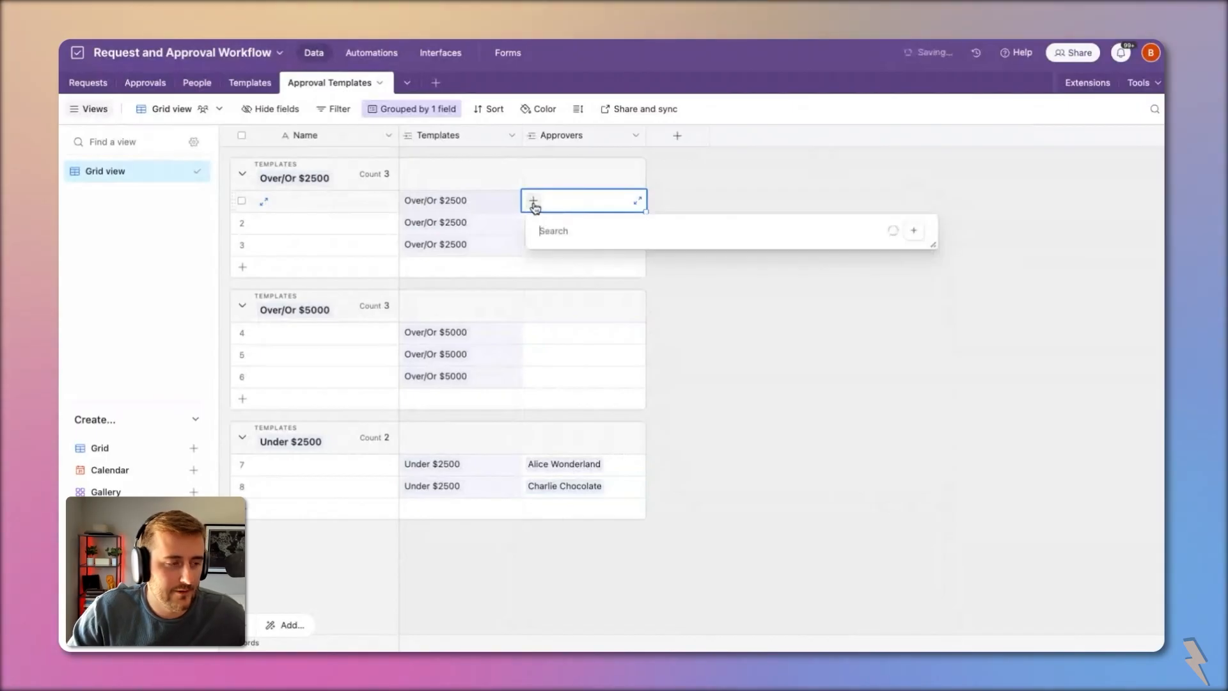
pyautogui.click(618, 278)
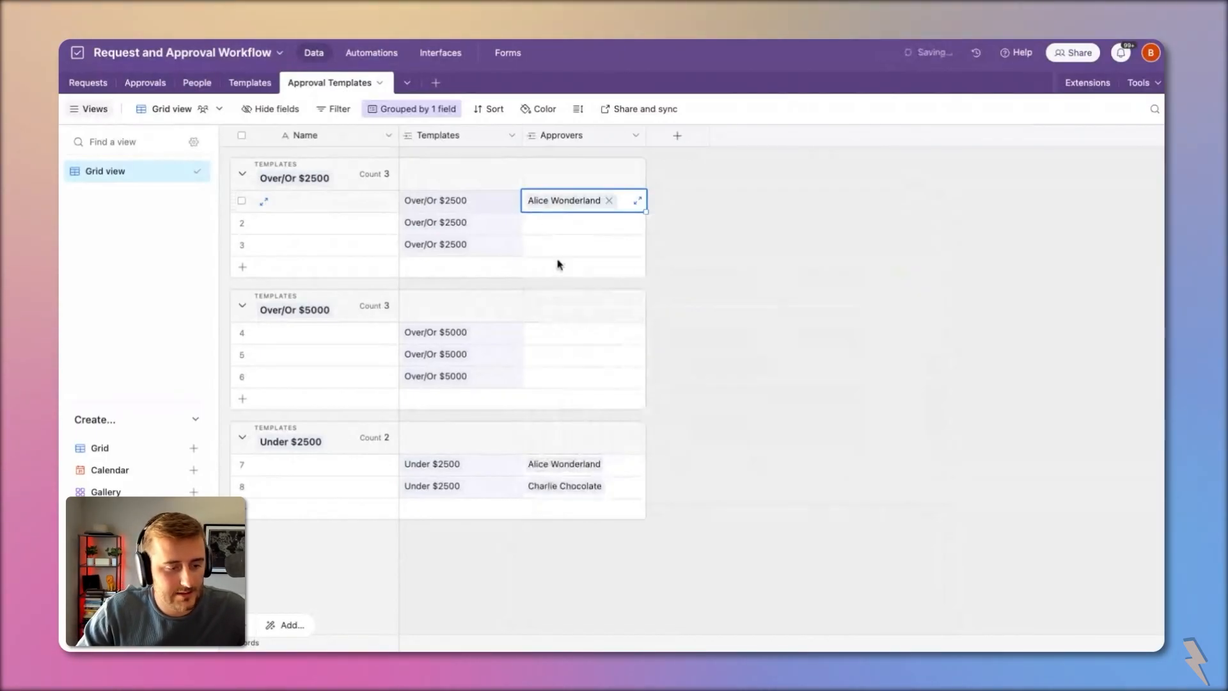
pyautogui.click(536, 222)
pyautogui.click(535, 222)
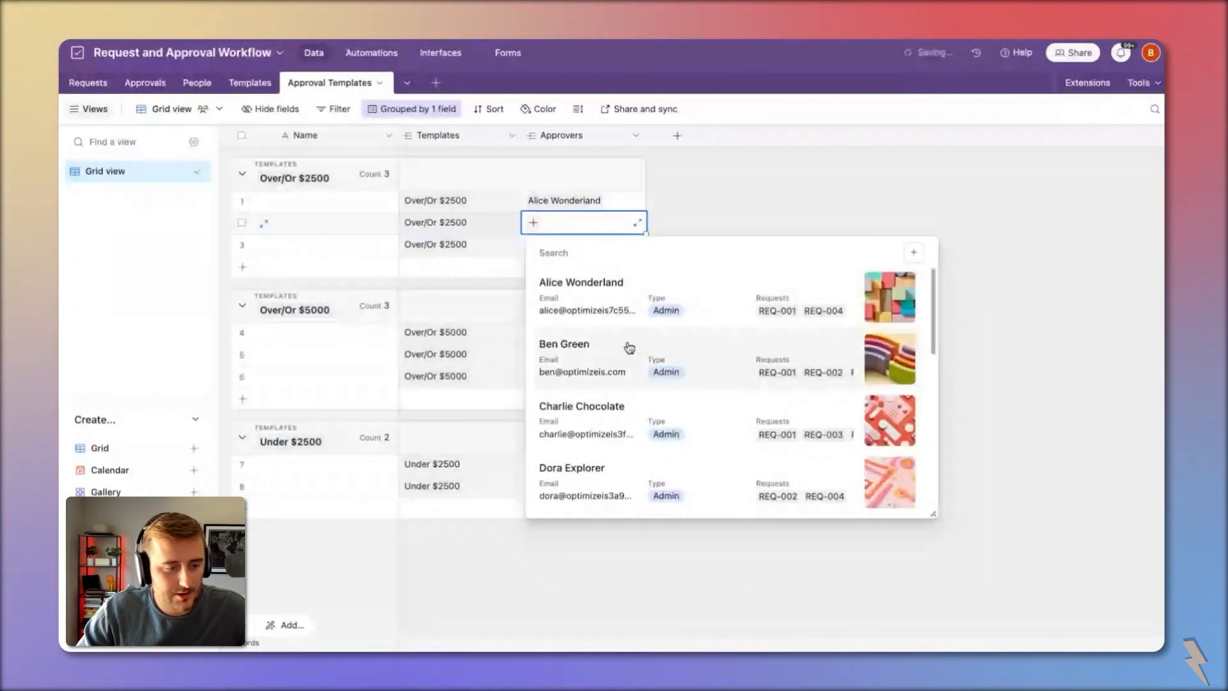
pyautogui.click(582, 413)
pyautogui.click(537, 246)
pyautogui.click(535, 245)
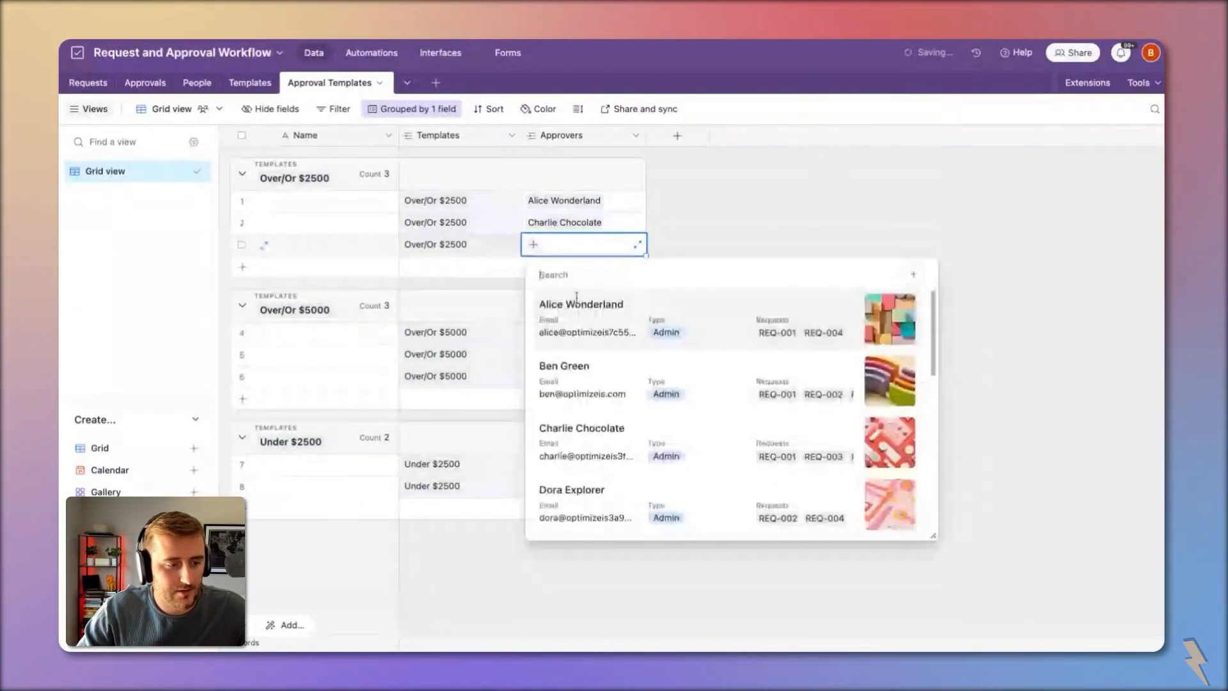
pyautogui.click(620, 394)
# Step: Copy the first group's last two approvers into rows 4–5 and link an approver to row 6
pyautogui.moveTo(615, 224); pyautogui.dragTo(619, 243)
pyautogui.press('super+c')
pyautogui.click(566, 342)
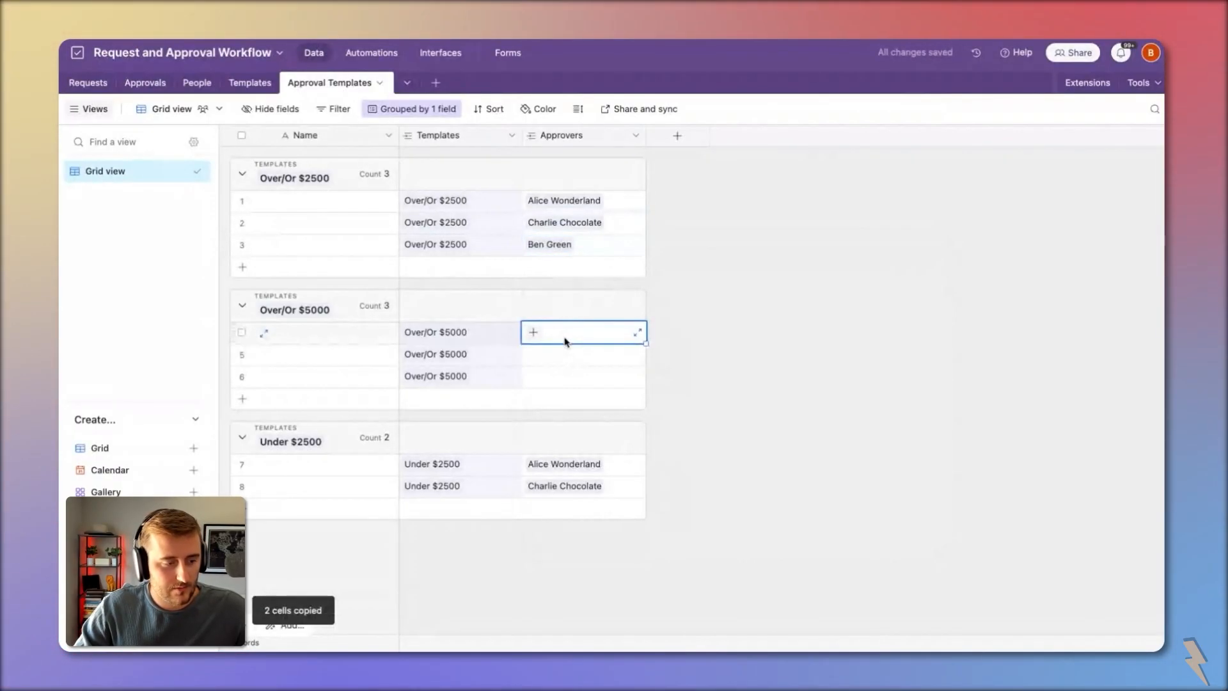
pyautogui.press('super+v')
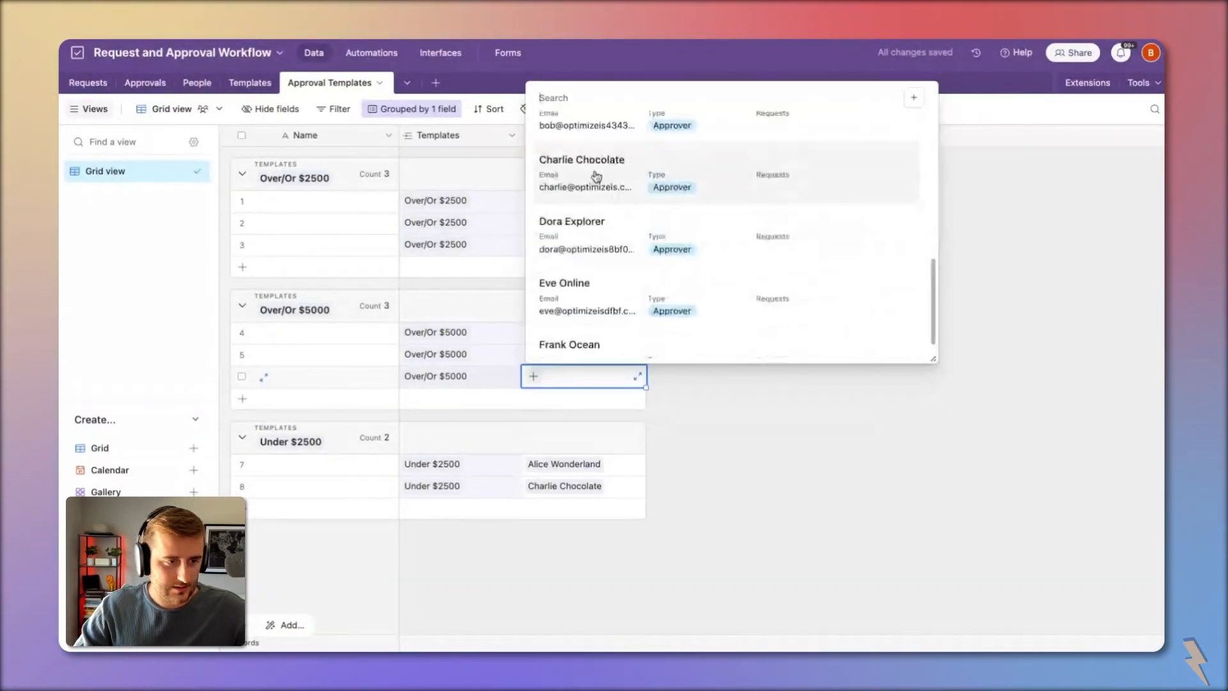
pyautogui.click(596, 177)
# Step: Replace row 4's approver with a different person from the People list
pyautogui.click(573, 337)
pyautogui.click(609, 333)
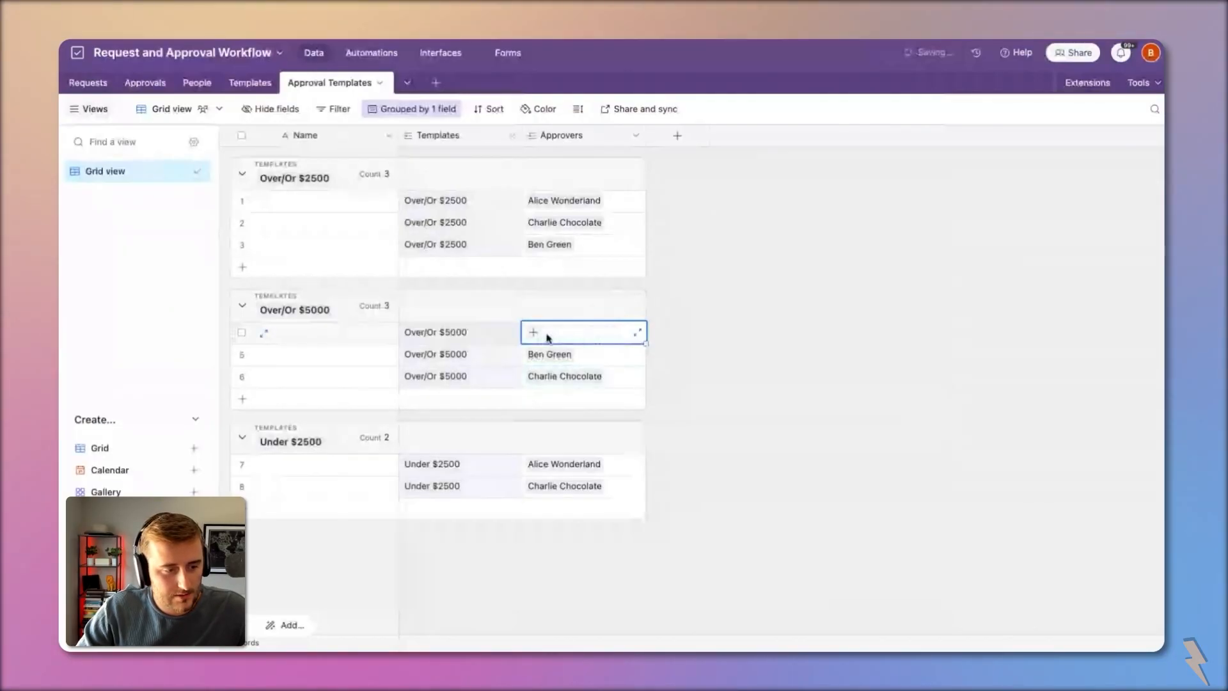
pyautogui.click(533, 332)
pyautogui.scroll(-3, 636, 512)
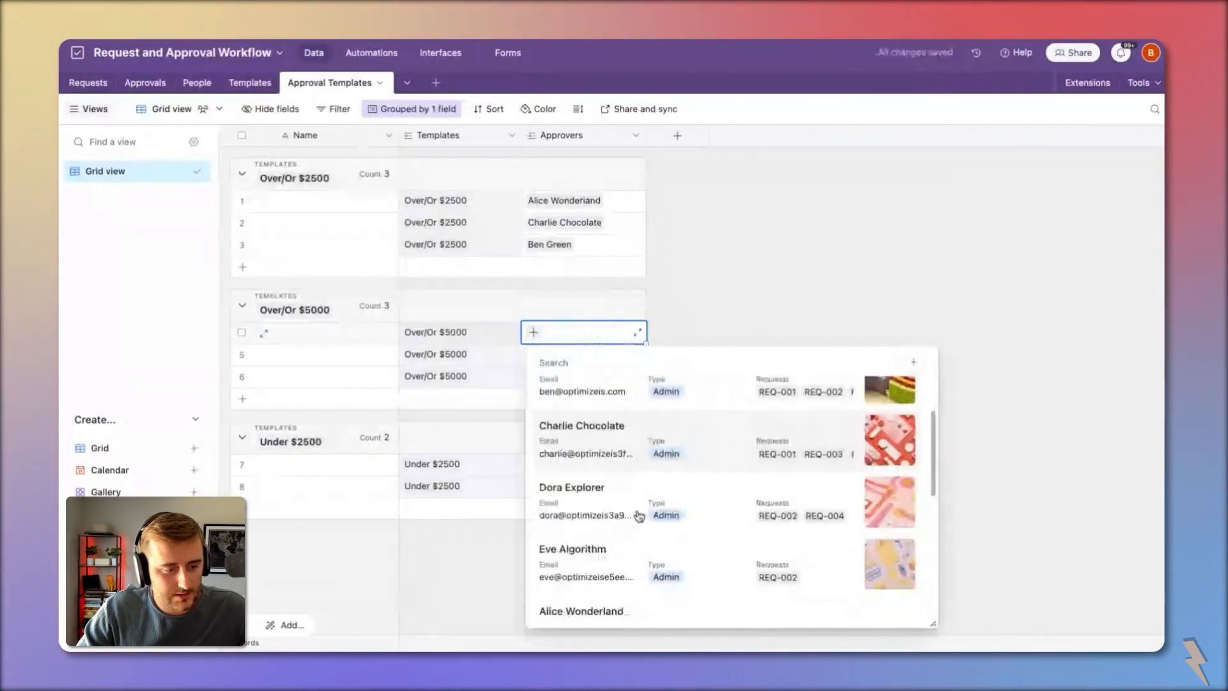
pyautogui.scroll(3, 636, 512)
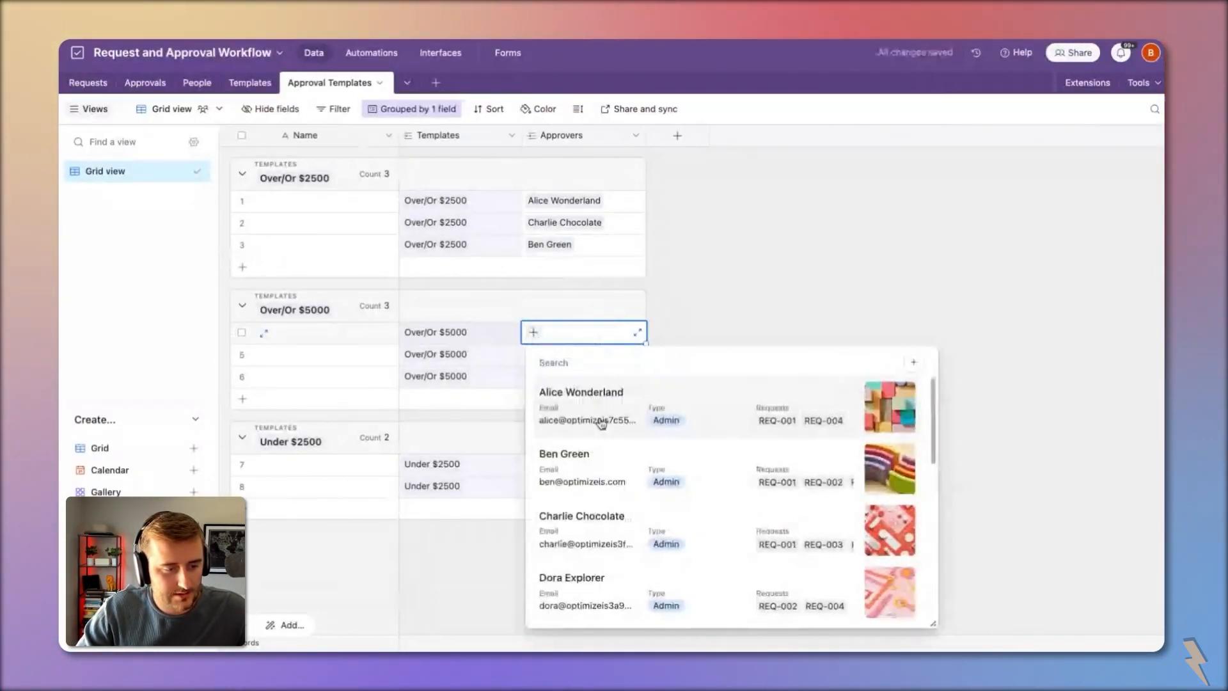
pyautogui.click(598, 417)
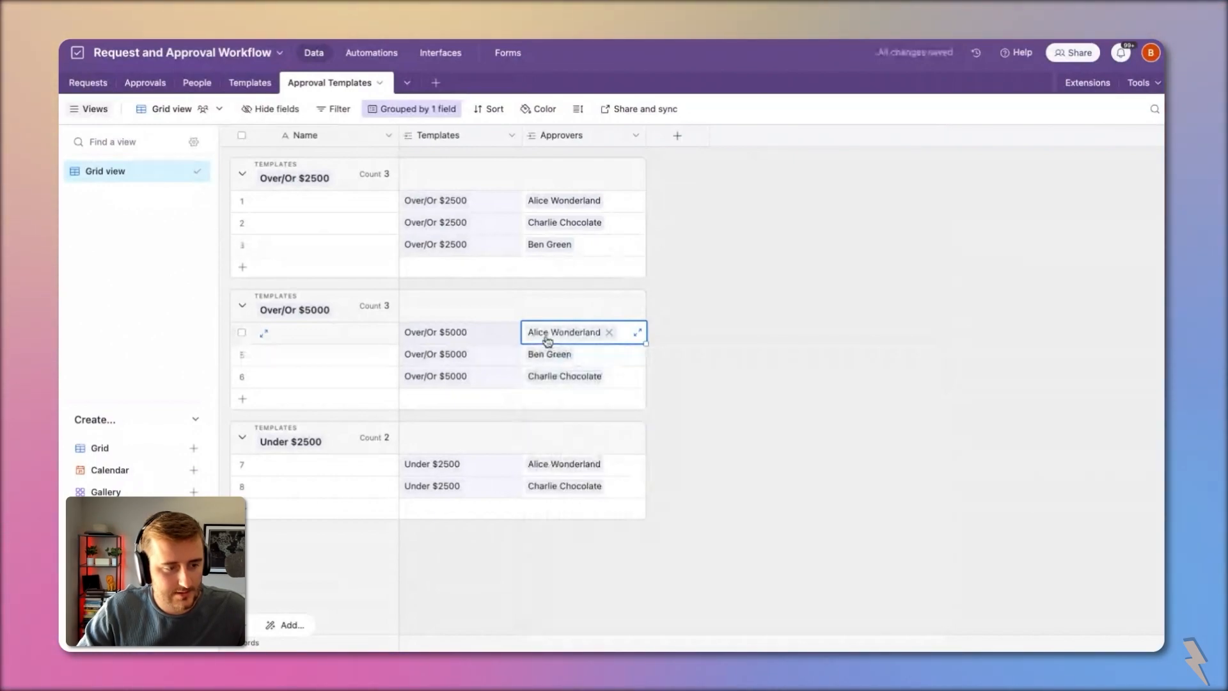
pyautogui.click(579, 354)
# Step: Swap row 2's approver for another person and paste that approver into row 8
pyautogui.click(586, 229)
pyautogui.click(610, 223)
pyautogui.click(532, 223)
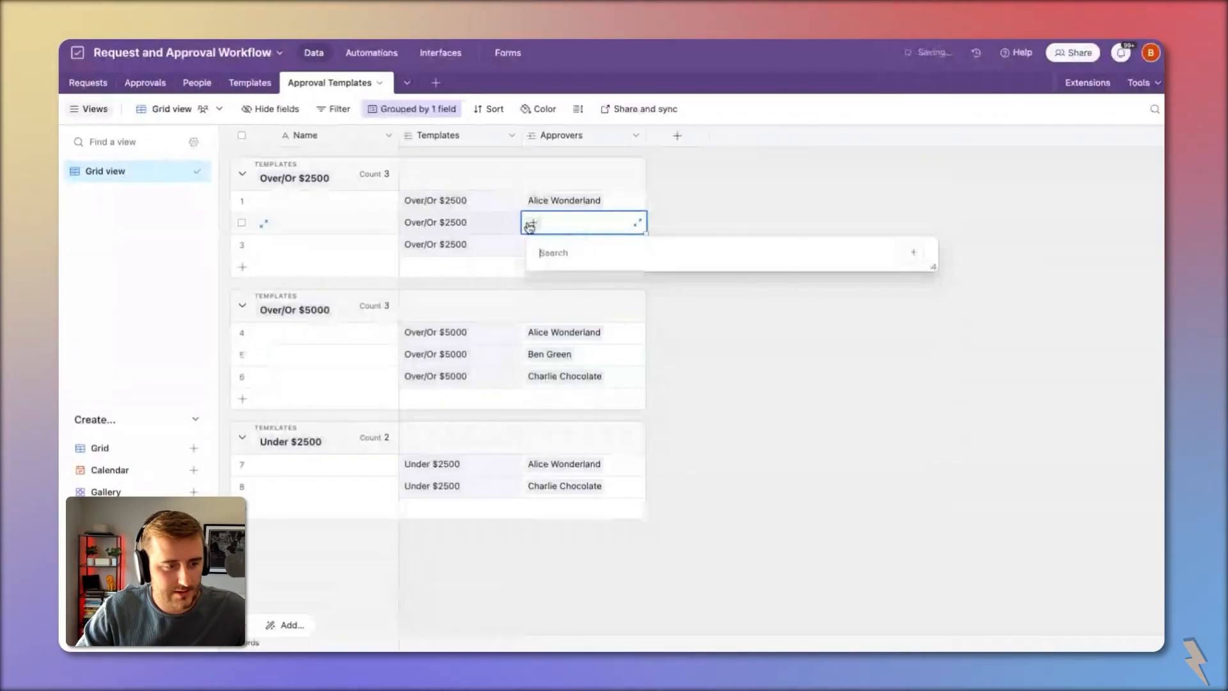
pyautogui.scroll(-2, 654, 383)
pyautogui.click(623, 384)
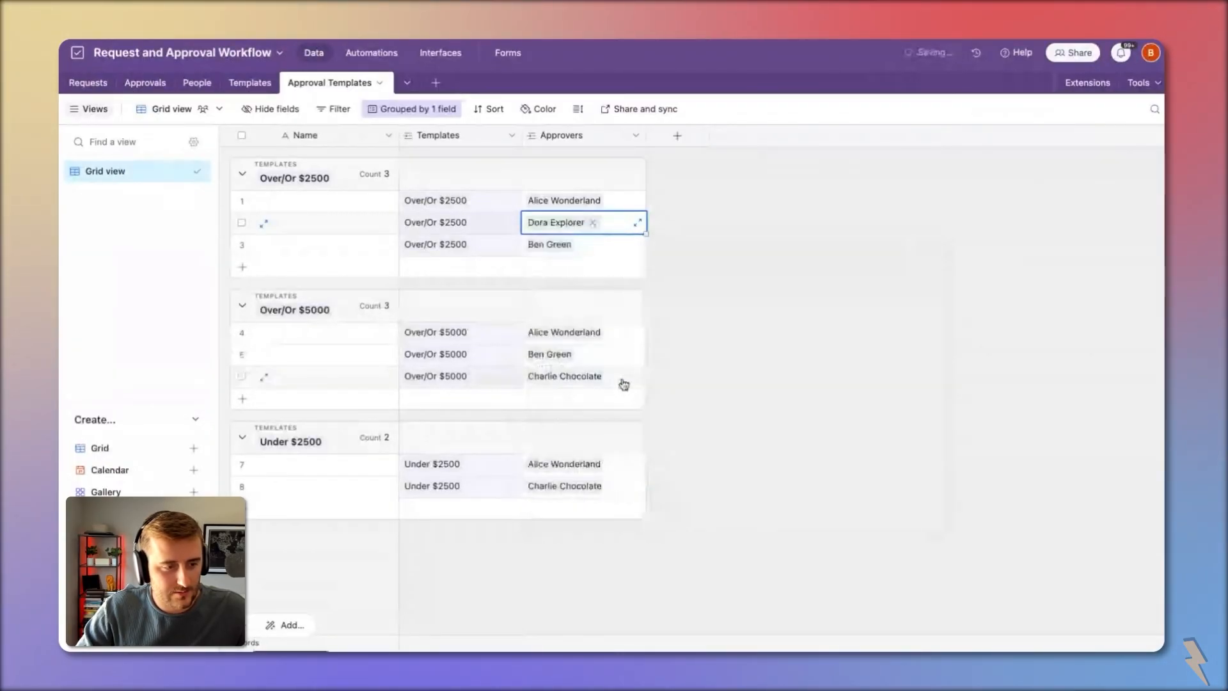
pyautogui.hotkey('ctrl', 'c')
pyautogui.click(587, 494)
pyautogui.hotkey('ctrl', 'v')
pyautogui.click(742, 439)
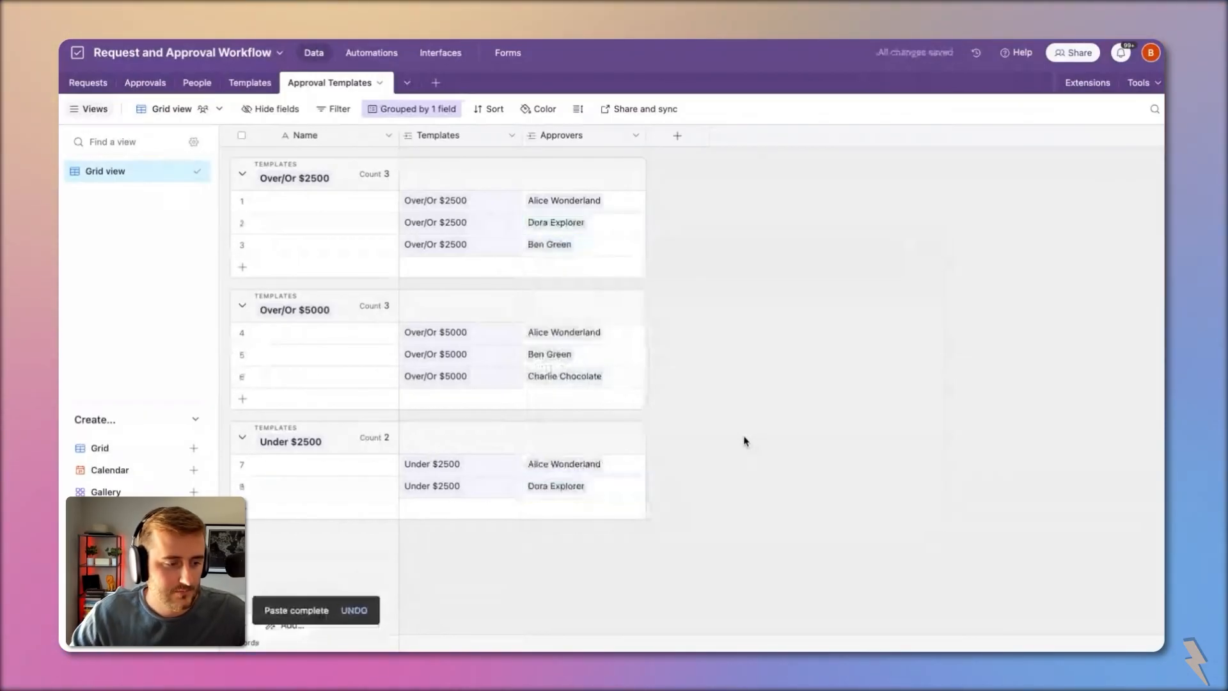
pyautogui.click(361, 203)
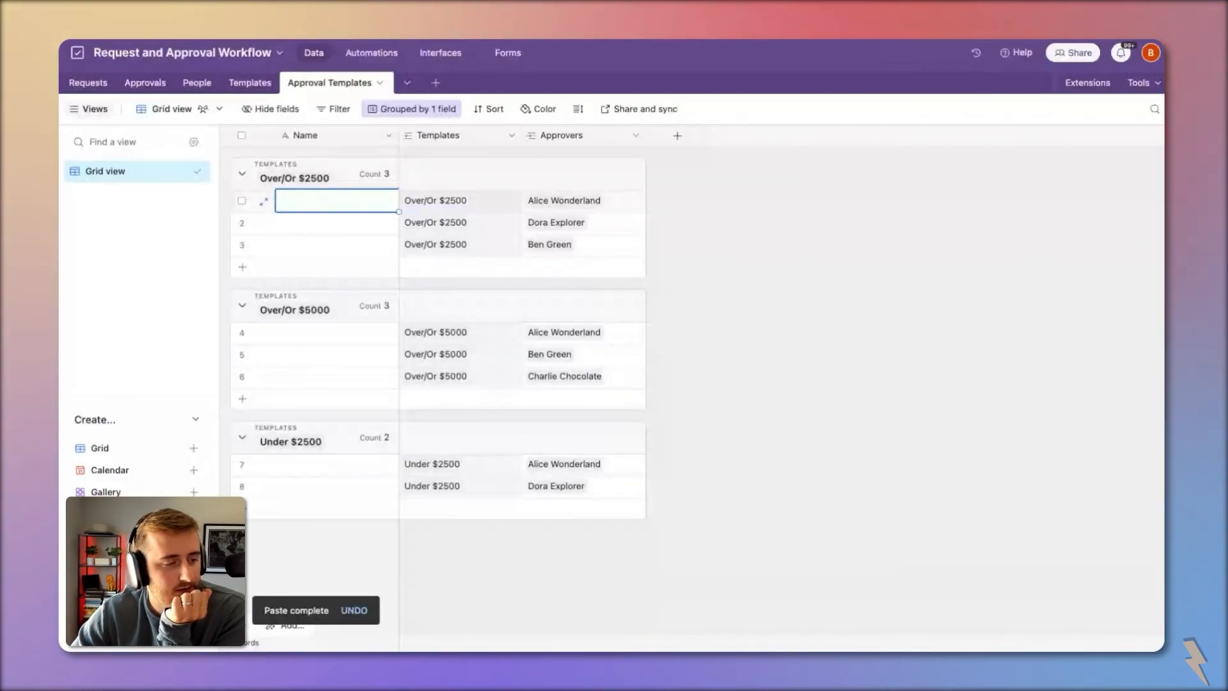
# Step: Rename the Name field to Order
pyautogui.doubleClick(331, 135)
pyautogui.write('Order')
pyautogui.press('Return')
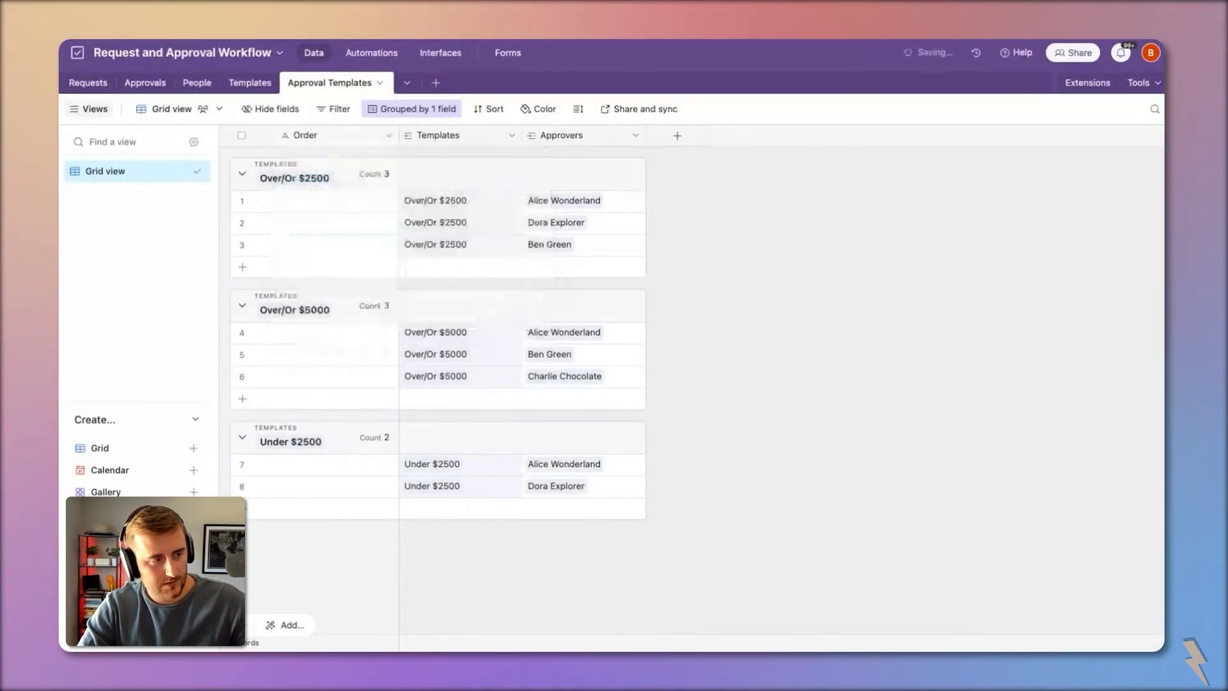
# Step: Number the Over/Or $2500 records 1, 2, 3 and the Over/Or $5000 records 1, 2, 3
pyautogui.click(338, 200)
pyautogui.write('1')
pyautogui.press('Return')
pyautogui.write('2')
pyautogui.press('Return')
pyautogui.write('3')
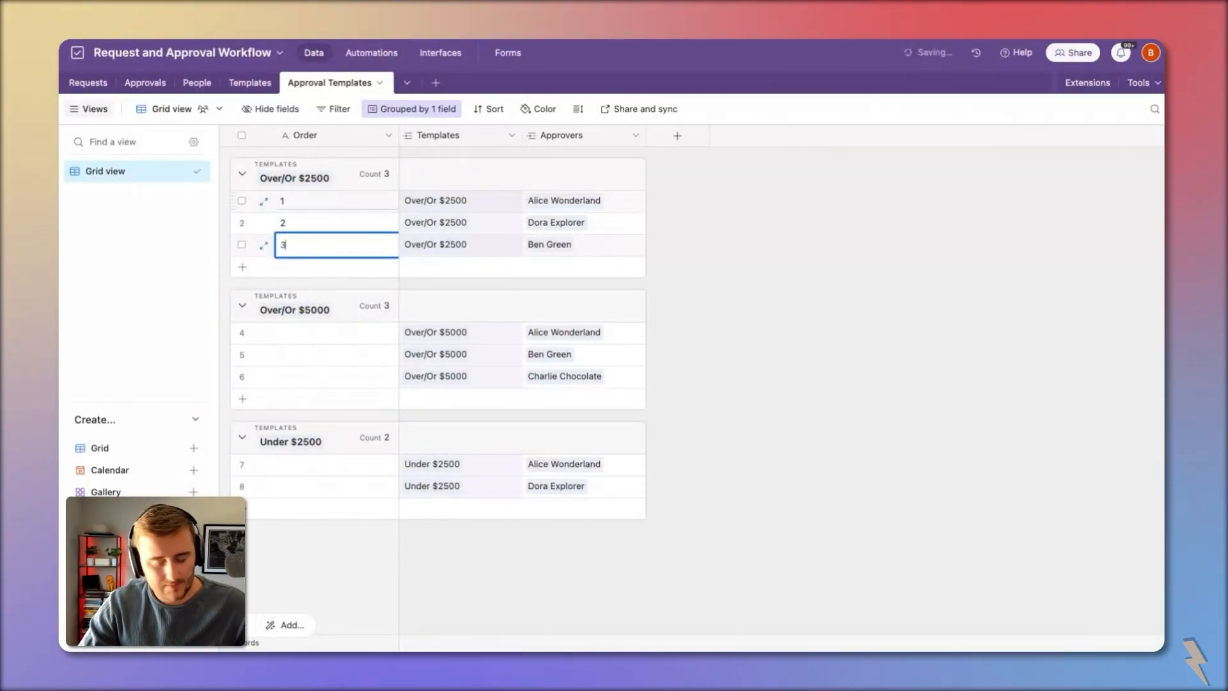
pyautogui.press('Return')
pyautogui.write('1')
pyautogui.press('Return')
pyautogui.write('2')
pyautogui.press('Return')
pyautogui.write('3')
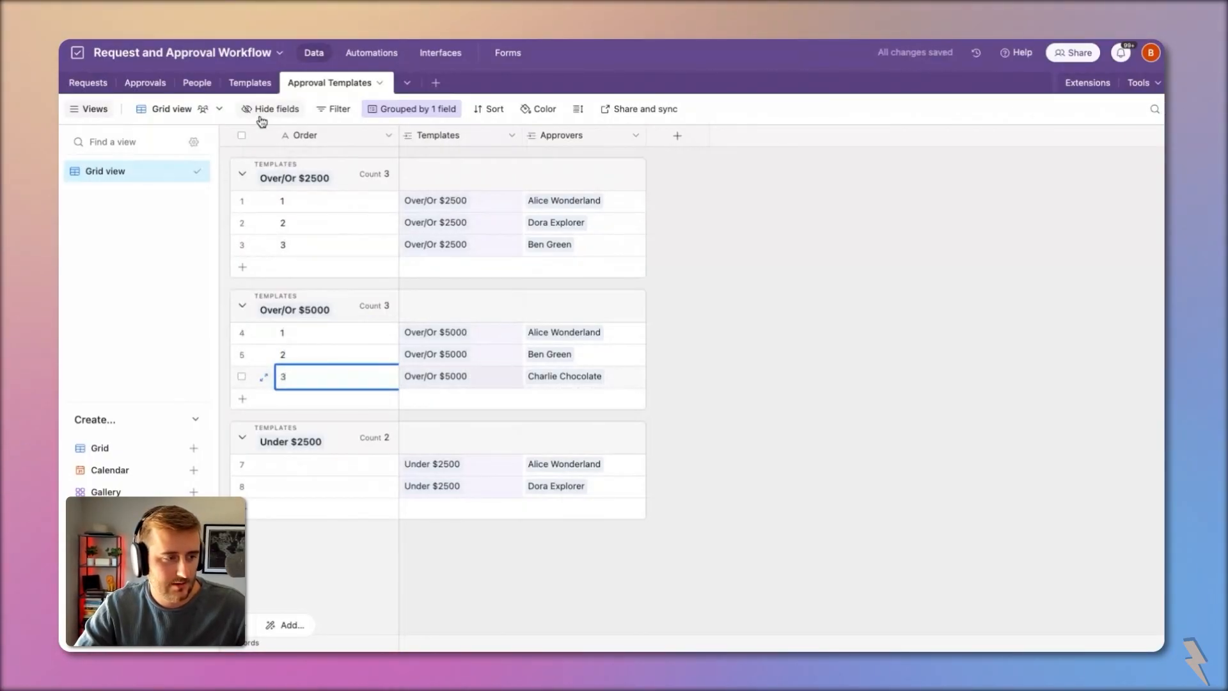
# Step: Number the two Under $2500 records 1 and 2 in the Order column
pyautogui.click(249, 83)
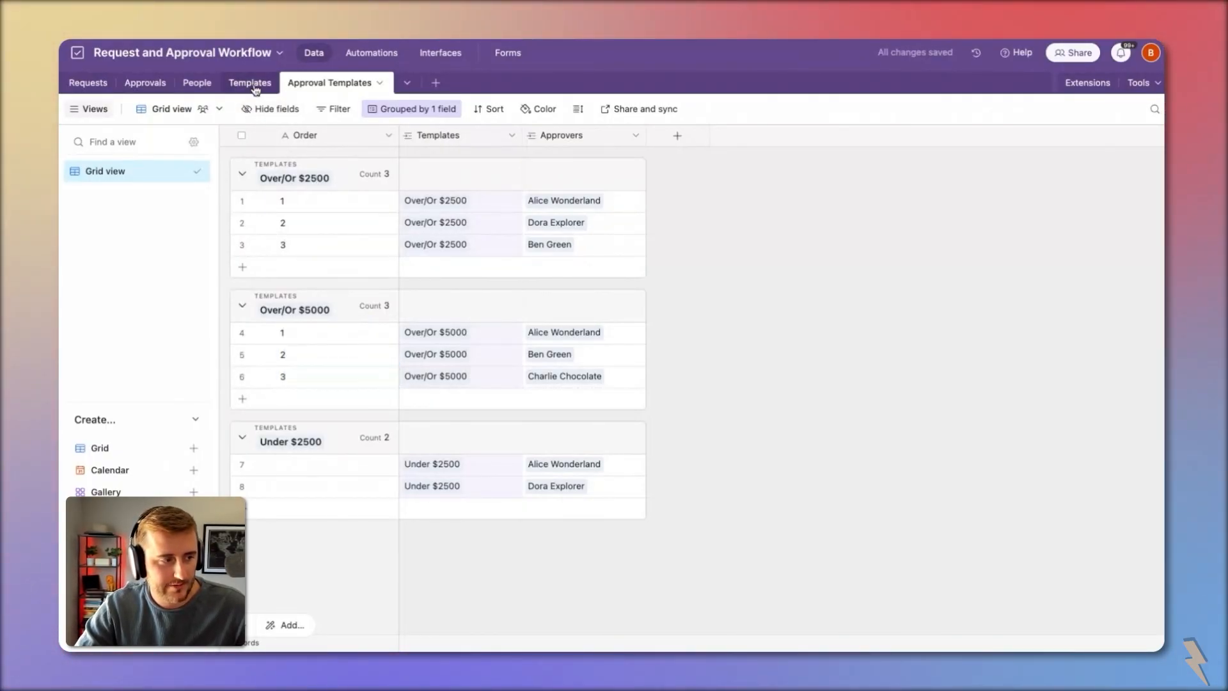
pyautogui.click(343, 82)
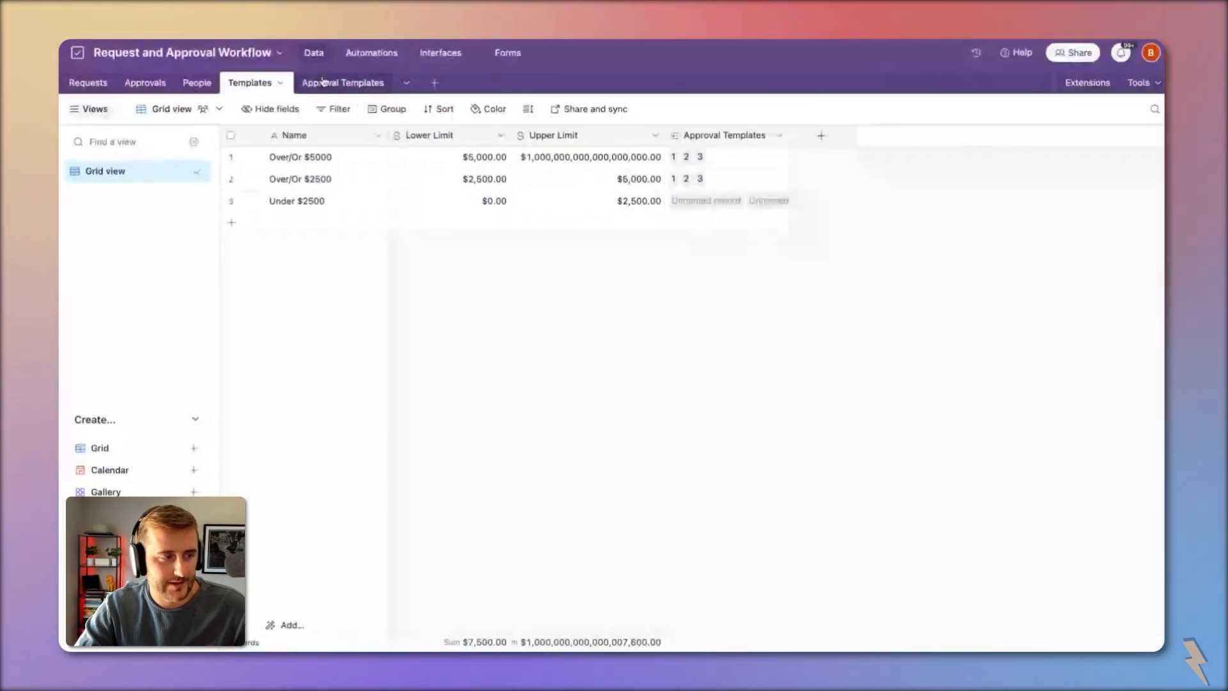
pyautogui.click(327, 472)
pyautogui.write('1')
pyautogui.press('Return')
pyautogui.write('2')
pyautogui.click(721, 451)
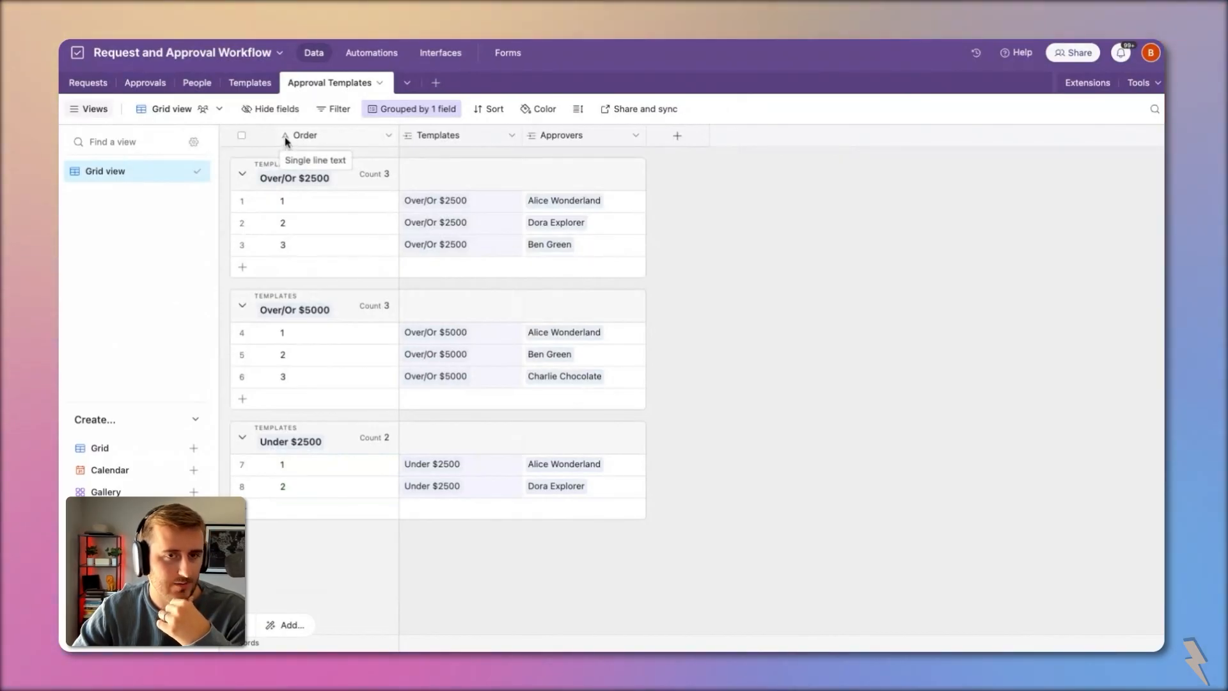
pyautogui.click(366, 143)
pyautogui.click(584, 145)
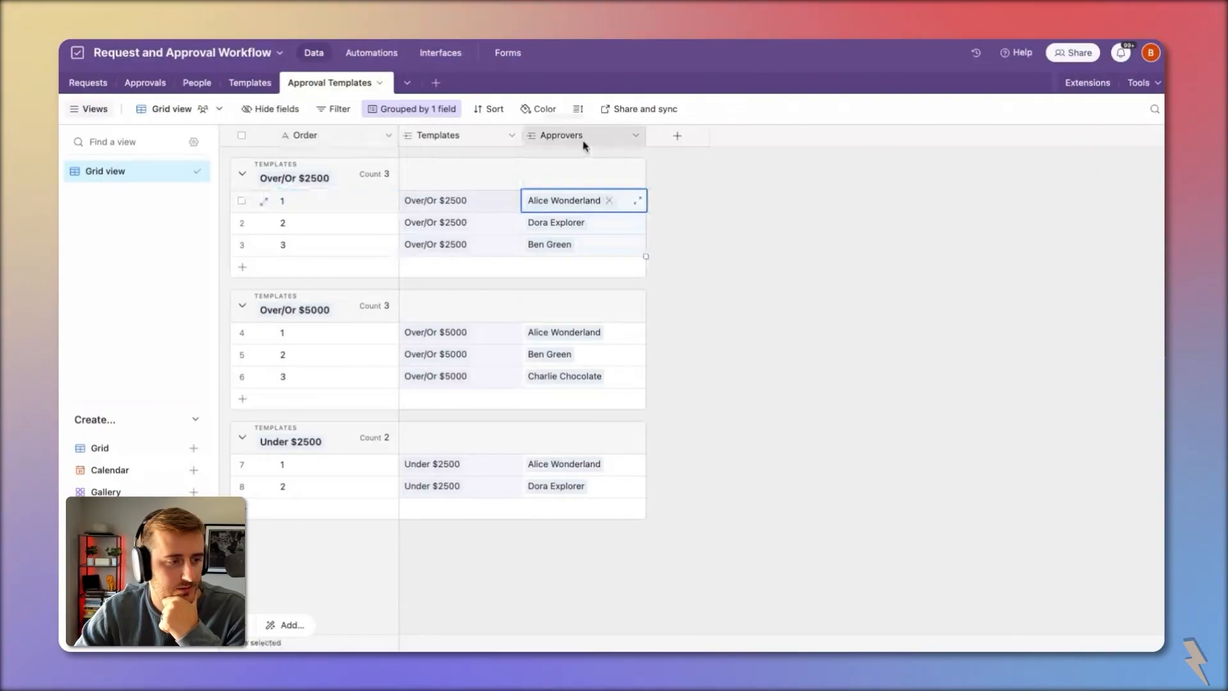
pyautogui.click(335, 142)
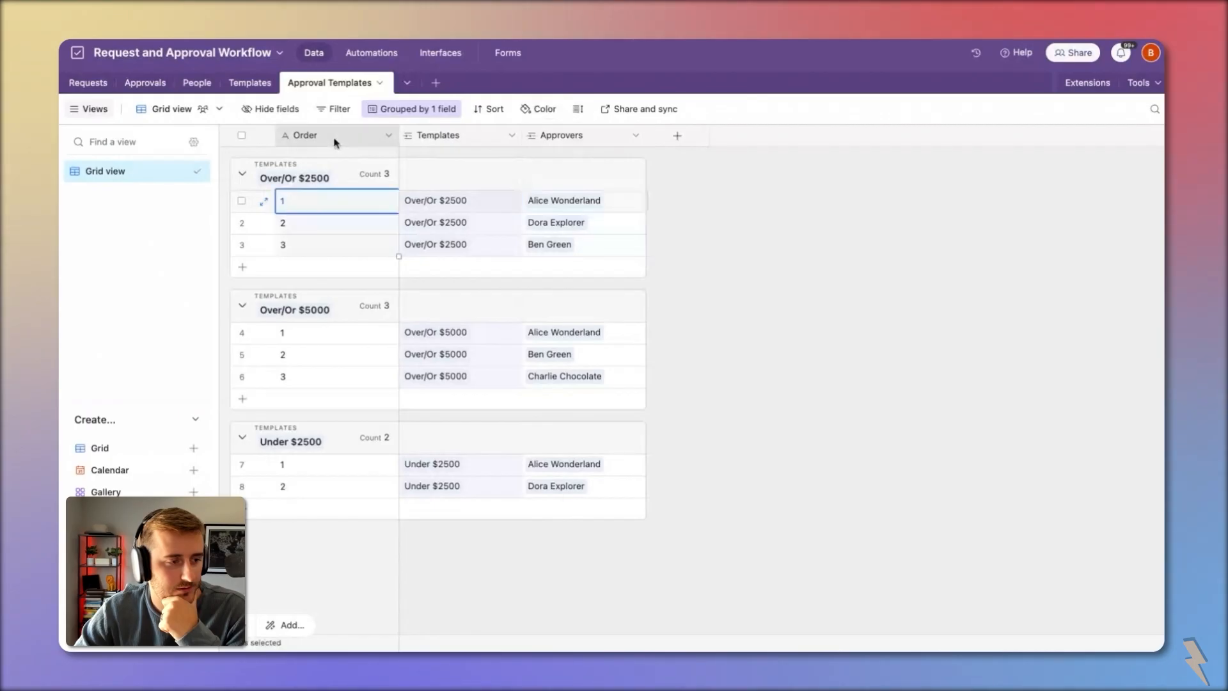
# Step: Add a single-select field named Dependencies with 'No Dependency' as its first option
pyautogui.click(696, 139)
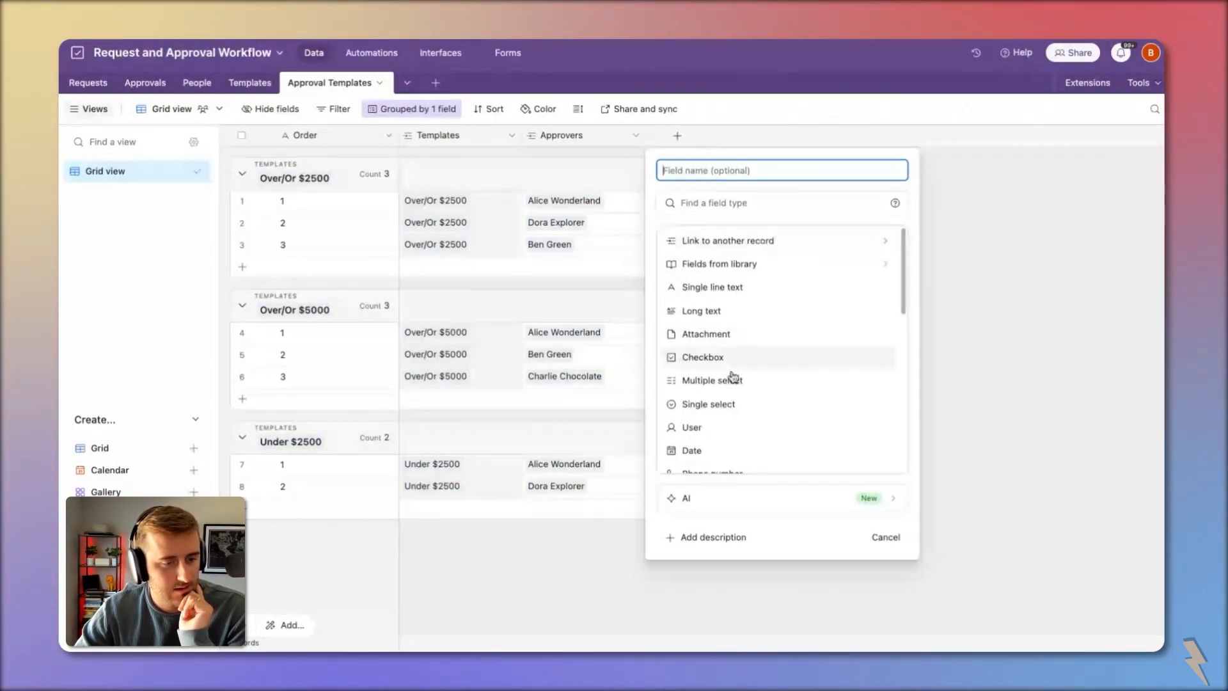
pyautogui.click(736, 404)
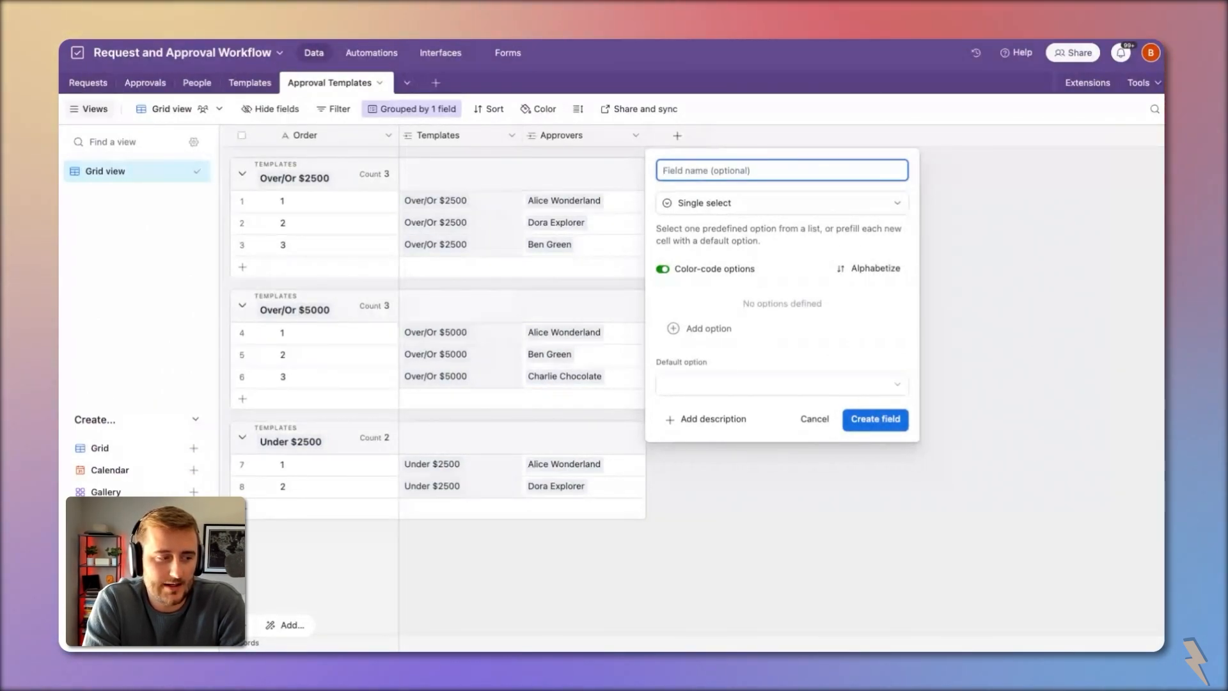
pyautogui.write('Depenc')
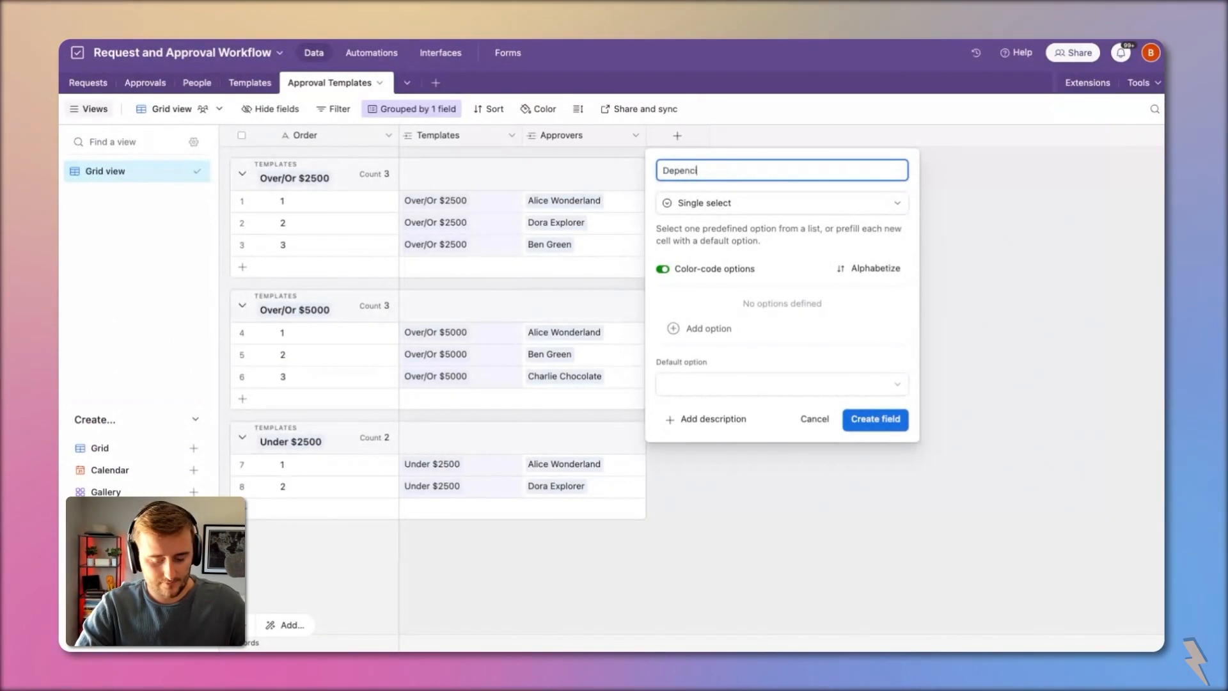
pyautogui.press('BackSpace')
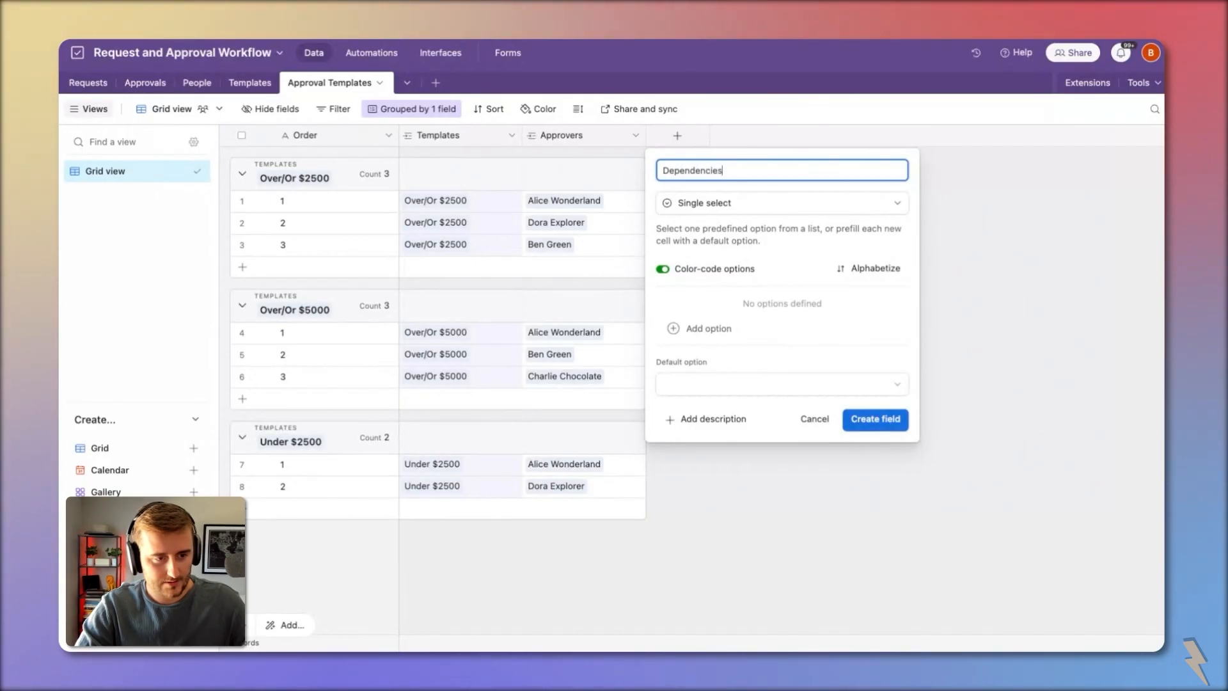
pyautogui.click(710, 332)
pyautogui.click(751, 170)
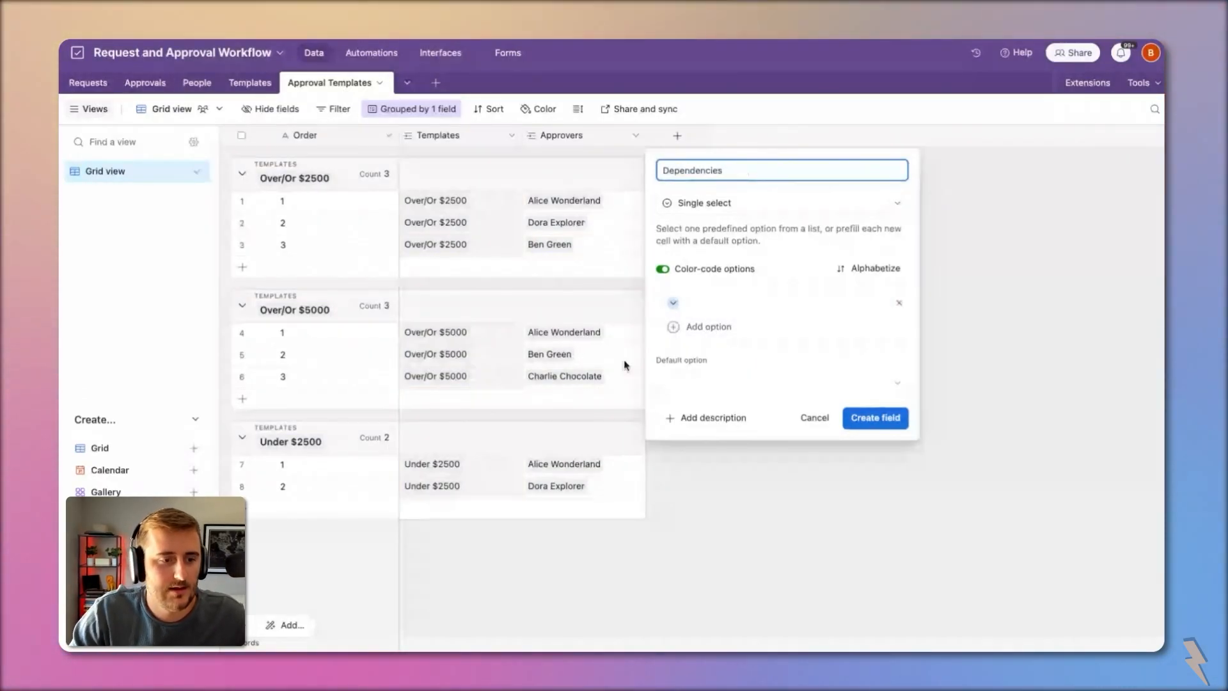
pyautogui.click(726, 301)
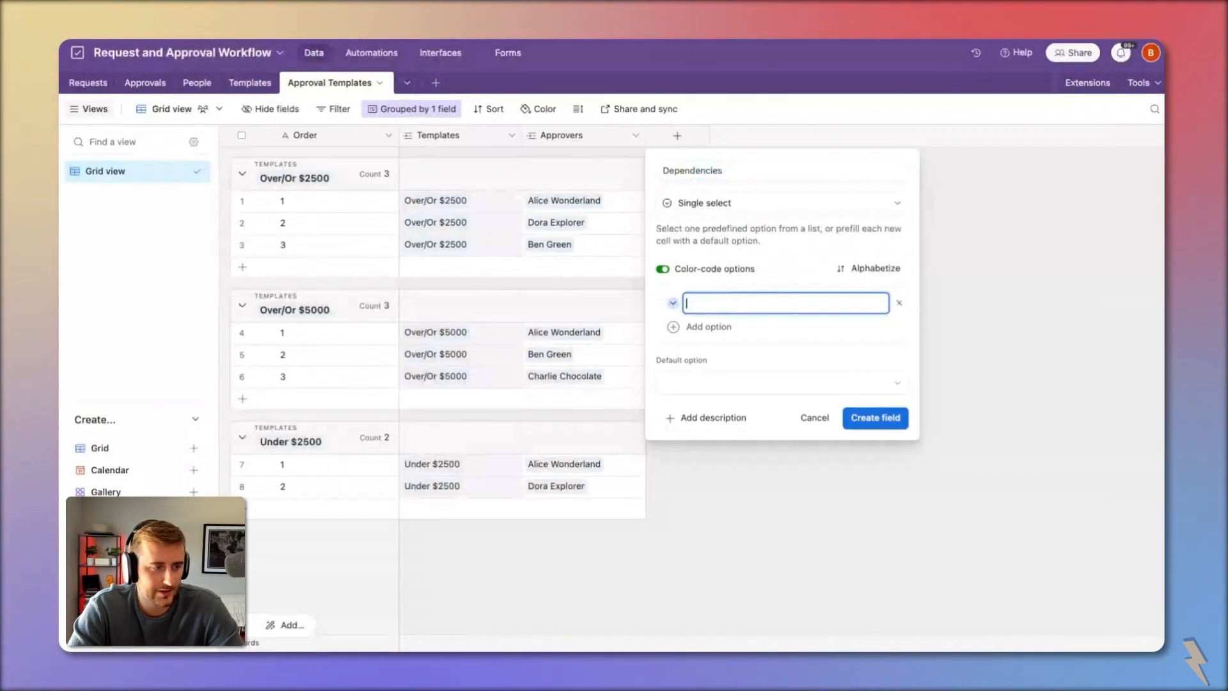
pyautogui.write('No ')
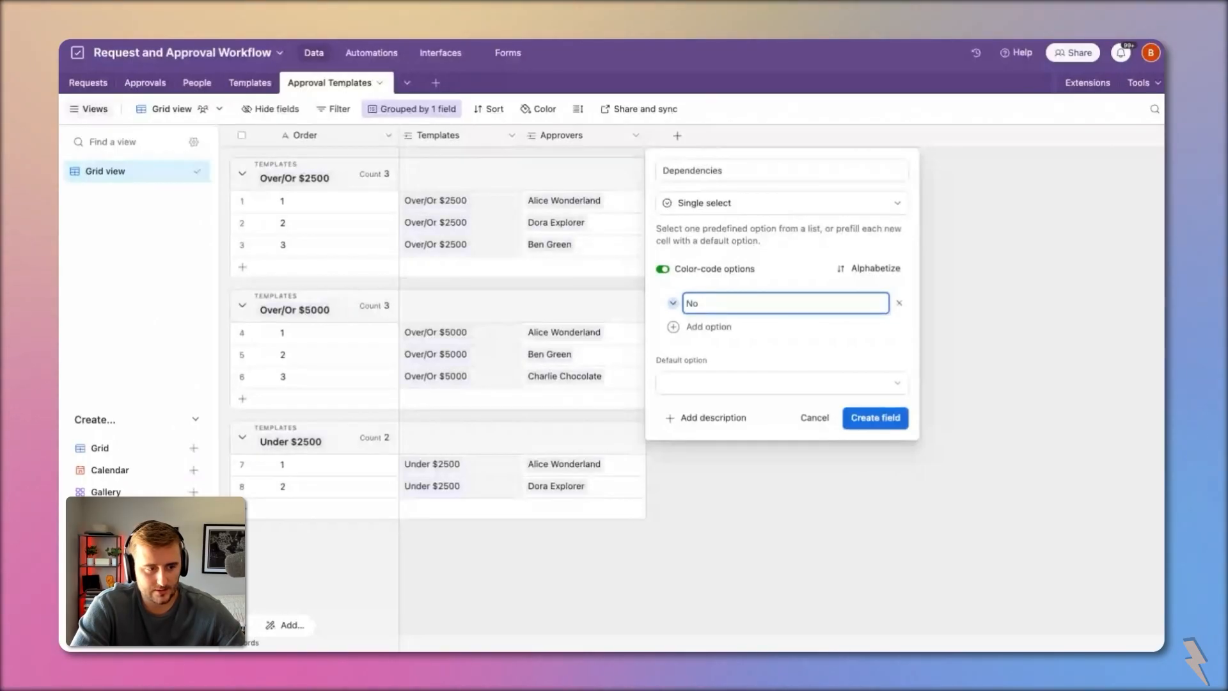
pyautogui.write('Dependency')
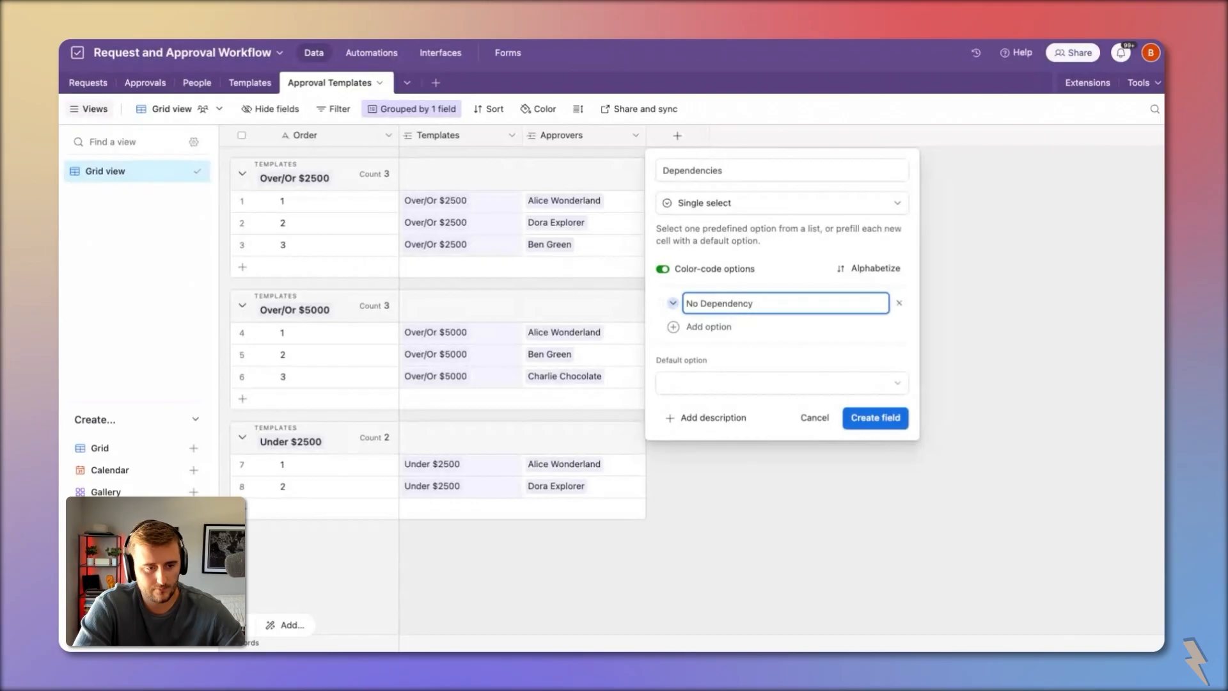
pyautogui.press('Return')
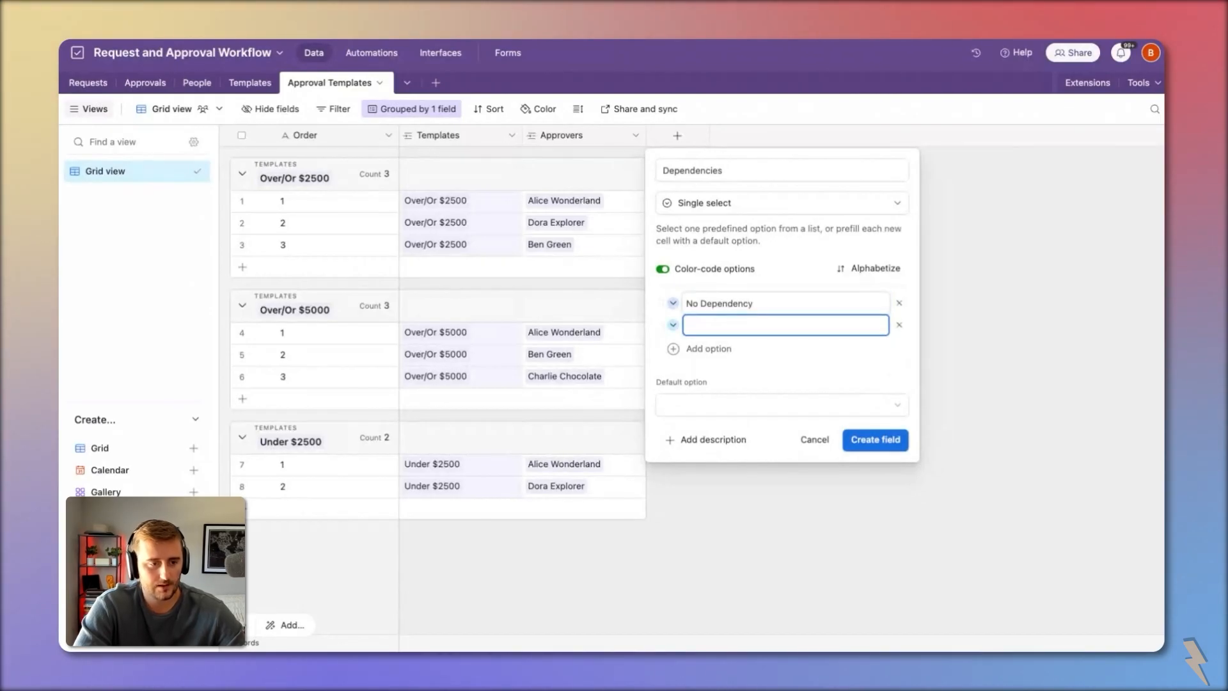
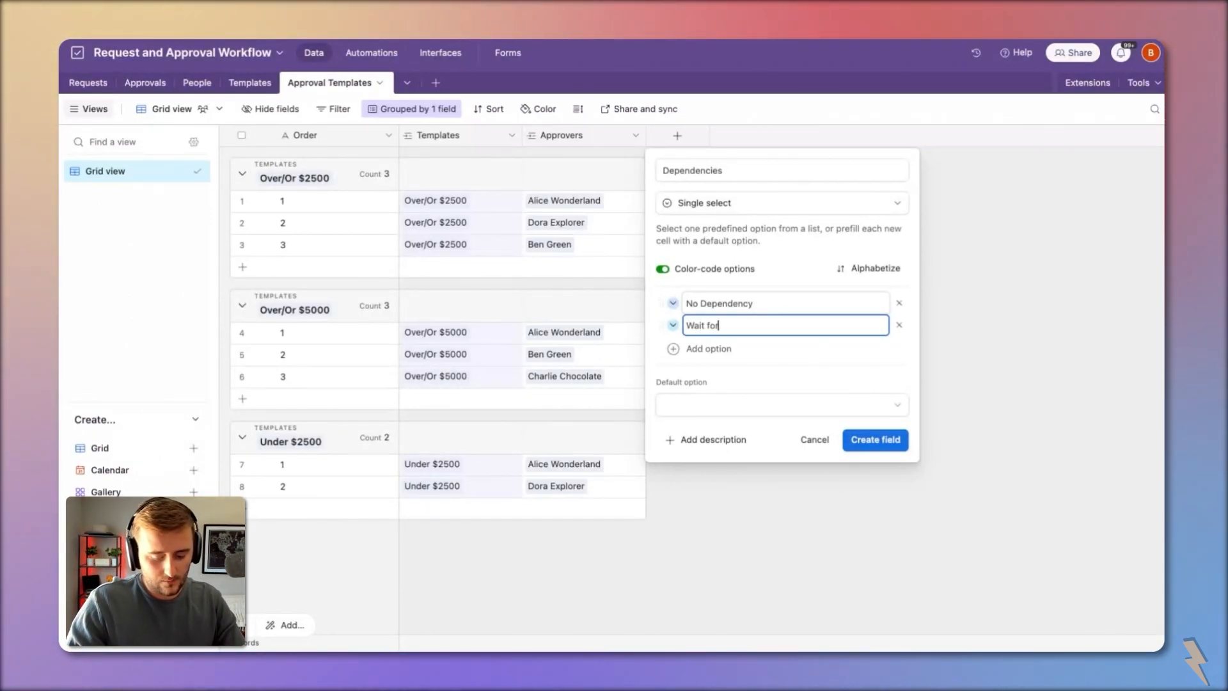
# Step: Add 'Wait for previous' as the second Dependencies option and create the field
pyautogui.write('previous')
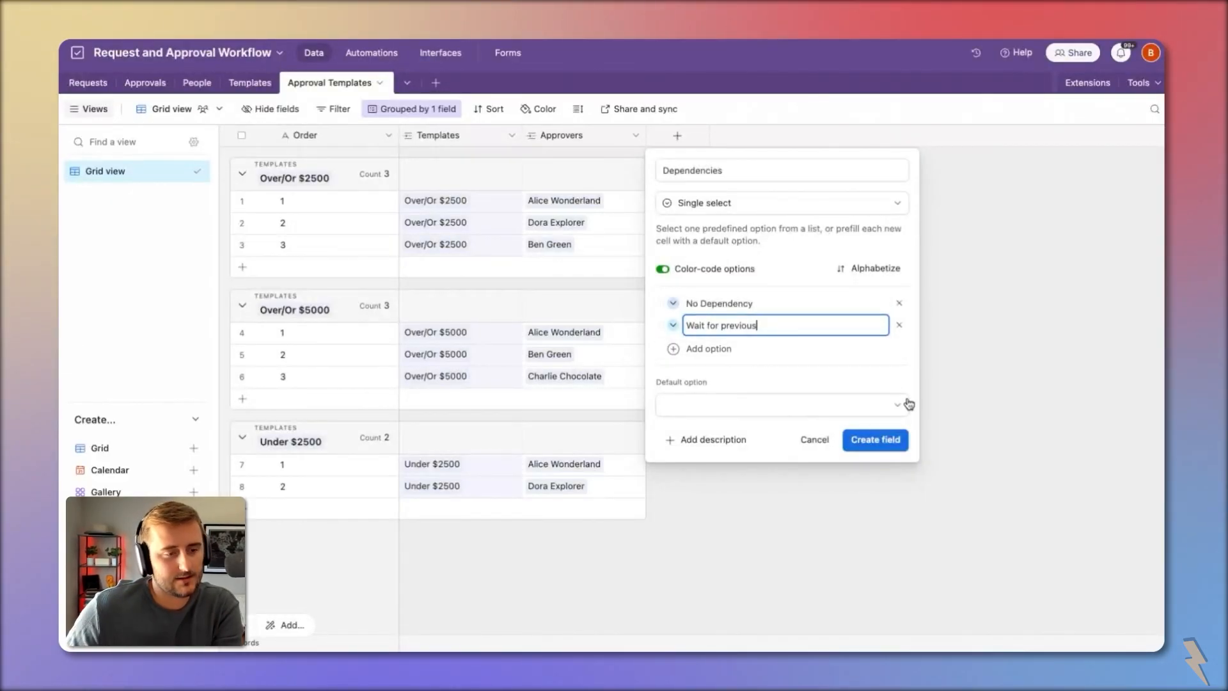
pyautogui.click(857, 442)
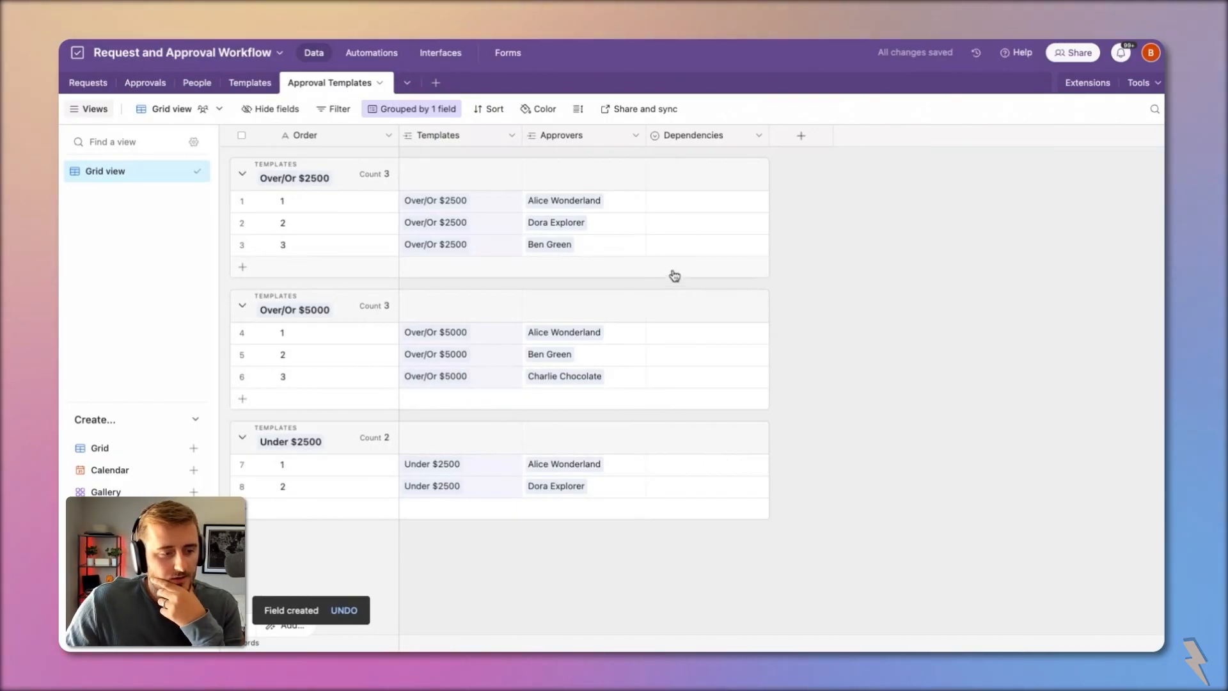
# Step: Set both Under $2500 templates and the first Over/Or $5000 step to No Dependency
pyautogui.click(710, 463)
pyautogui.click(710, 463)
pyautogui.click(733, 519)
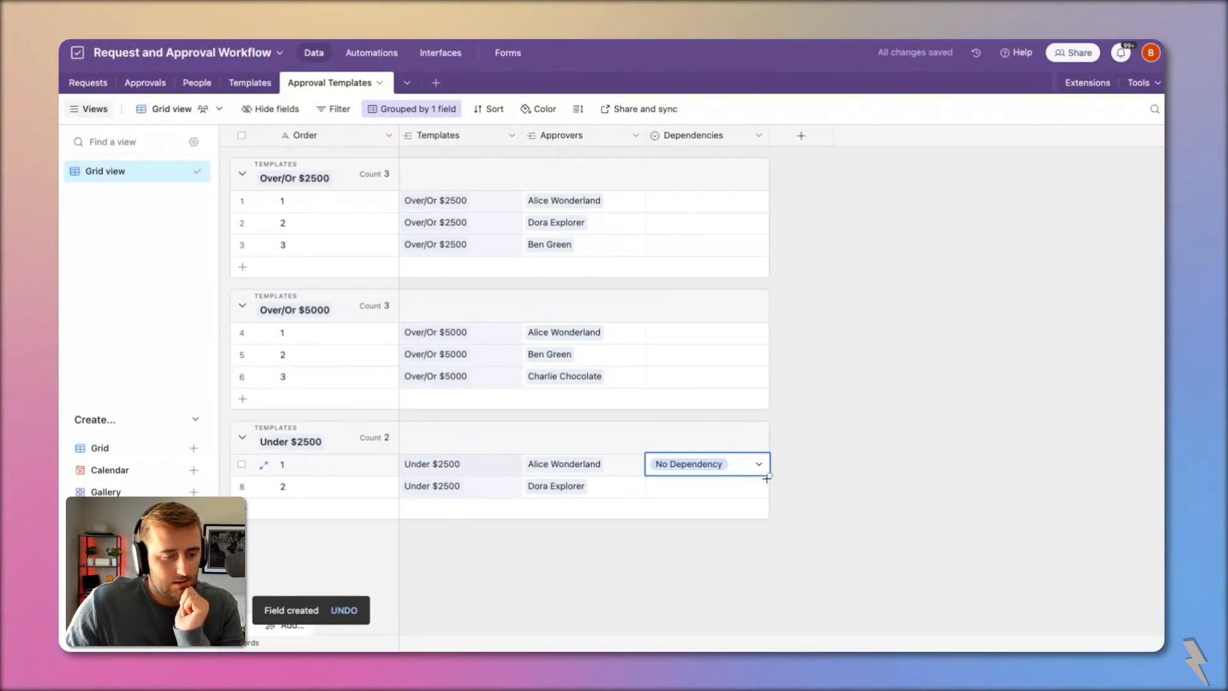
pyautogui.moveTo(767, 478); pyautogui.dragTo(767, 487)
pyautogui.click(690, 332)
pyautogui.click(690, 332)
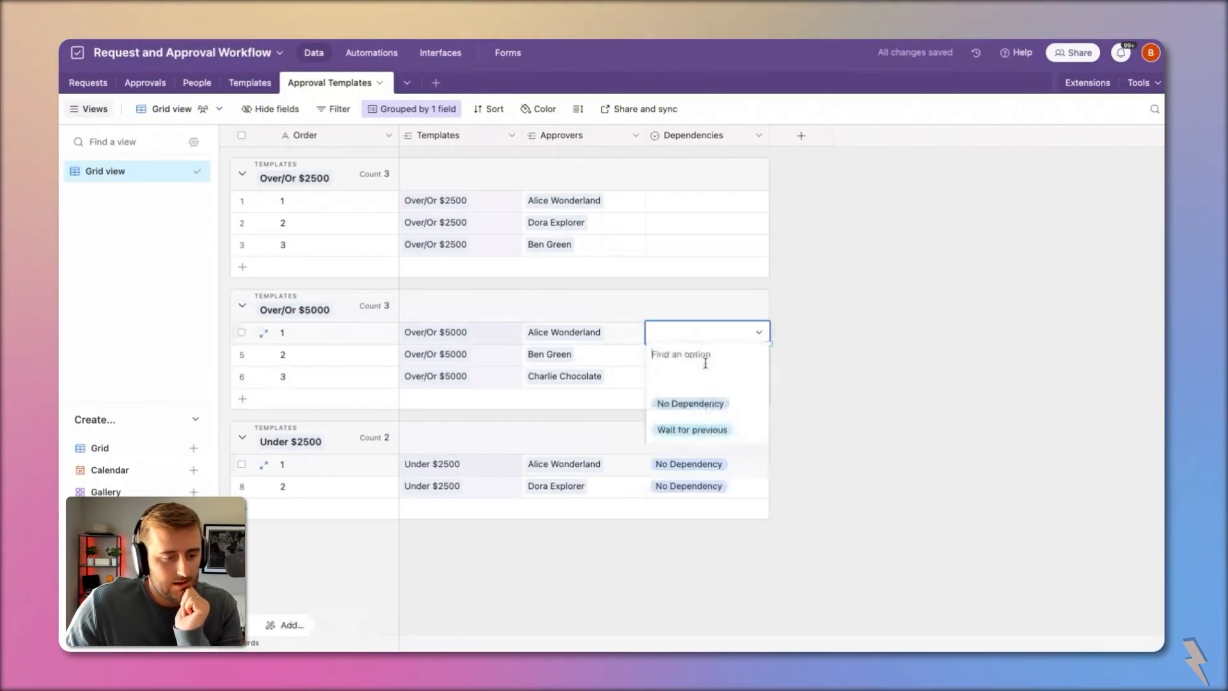
pyautogui.click(733, 404)
# Step: Set the first two Over/Or $2500 steps to No Dependency and the third to Wait for previous
pyautogui.click(694, 207)
pyautogui.click(693, 208)
pyautogui.click(709, 271)
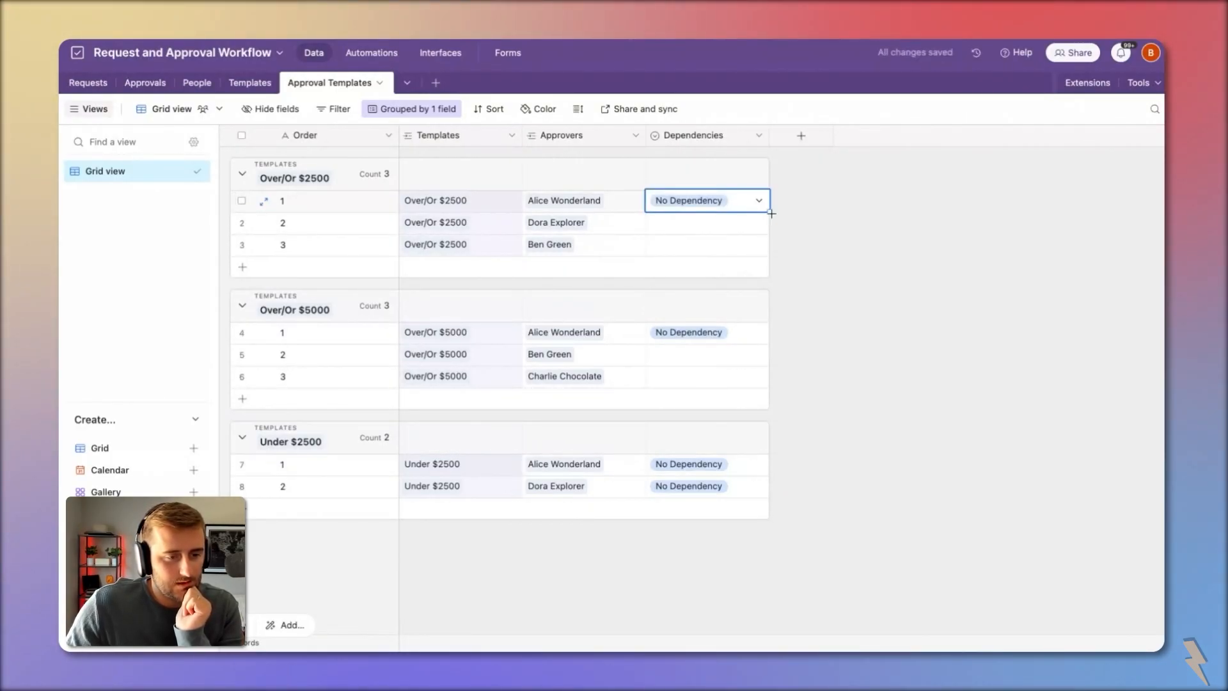
pyautogui.moveTo(771, 213); pyautogui.dragTo(769, 224)
pyautogui.doubleClick(734, 250)
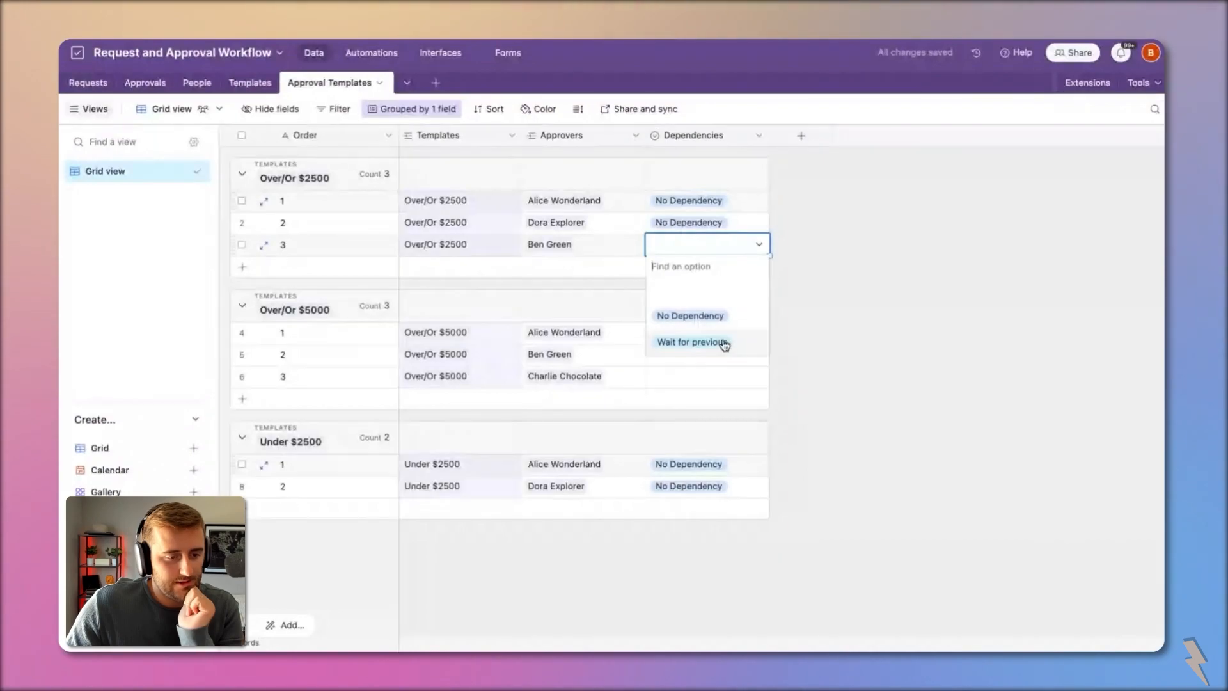
pyautogui.click(724, 345)
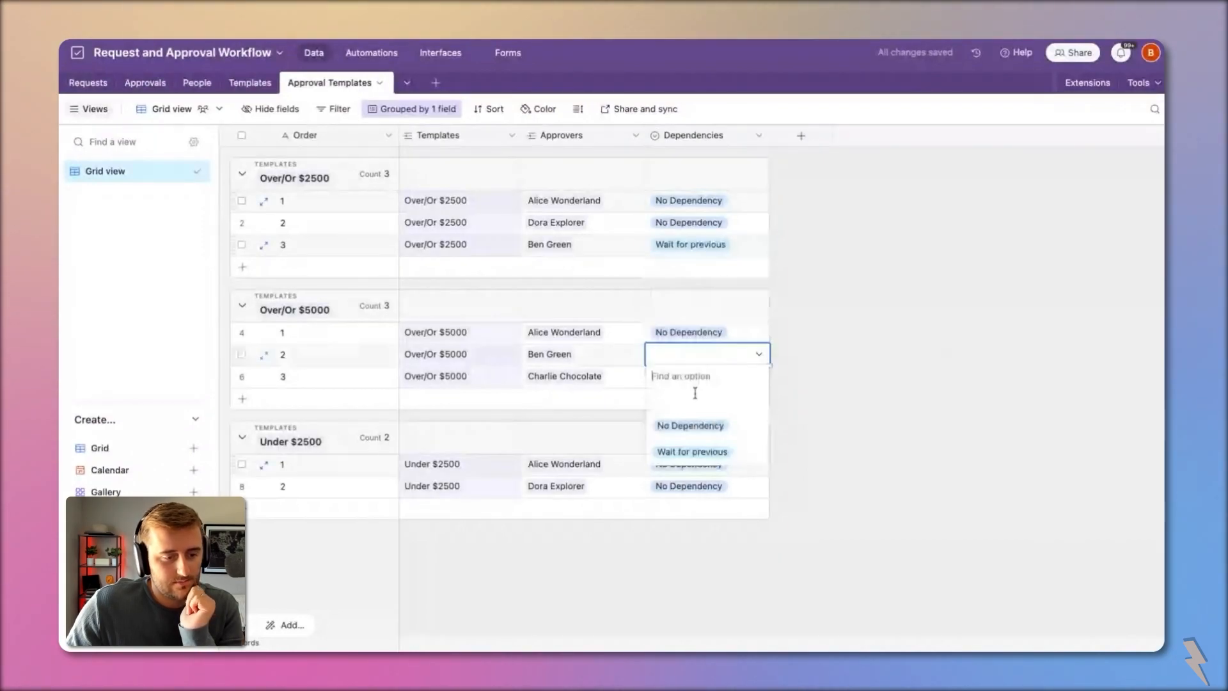
# Step: Set the second and third Over/Or $5000 steps to Wait for previous
pyautogui.click(705, 453)
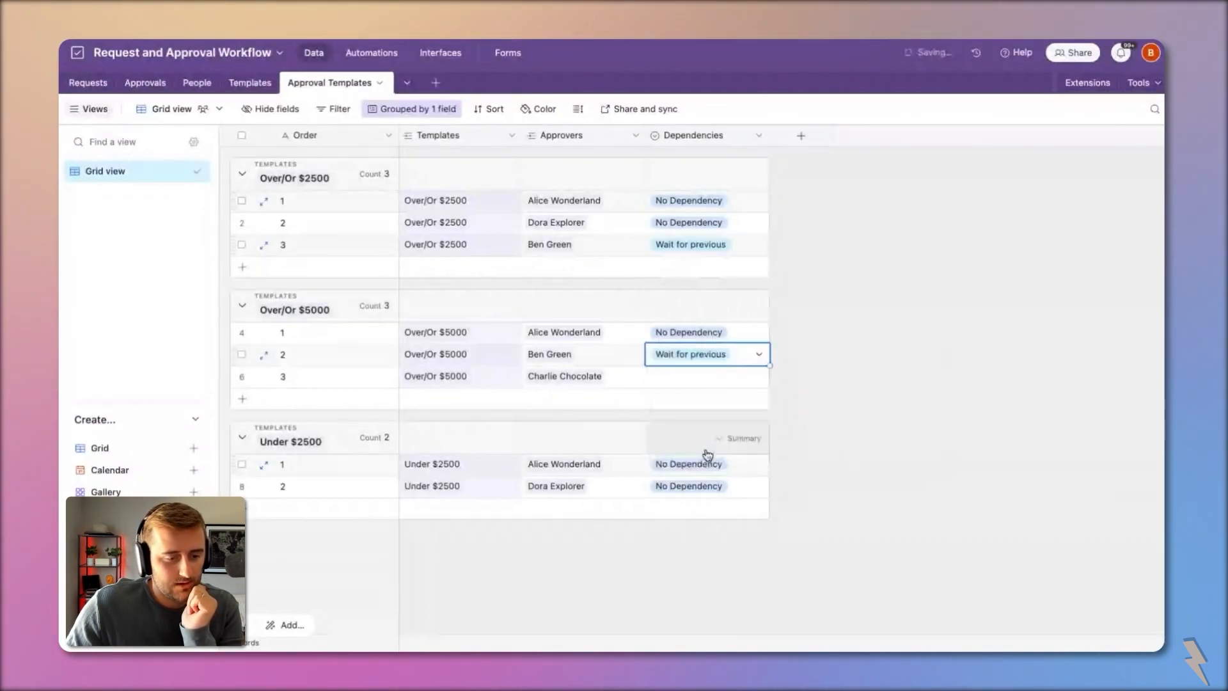
pyautogui.doubleClick(709, 379)
pyautogui.click(702, 474)
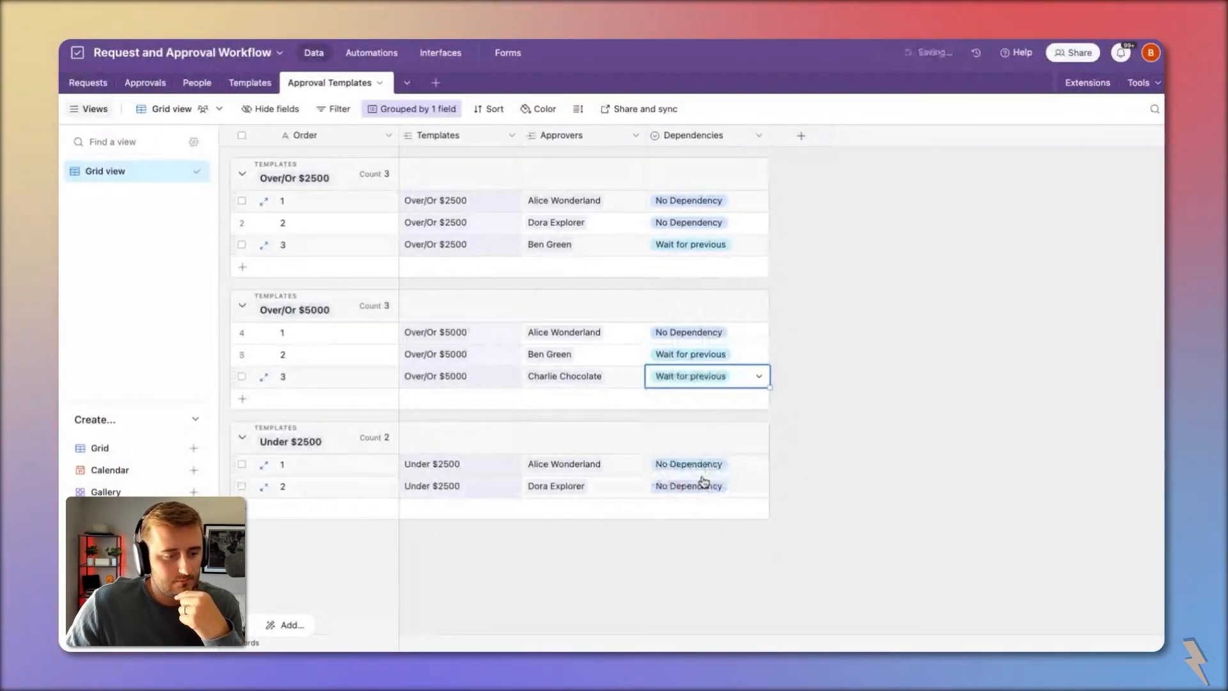
# Step: Review the Under $2500 records and the Over/Or $2500 dependency values
pyautogui.click(241, 464)
pyautogui.click(241, 486)
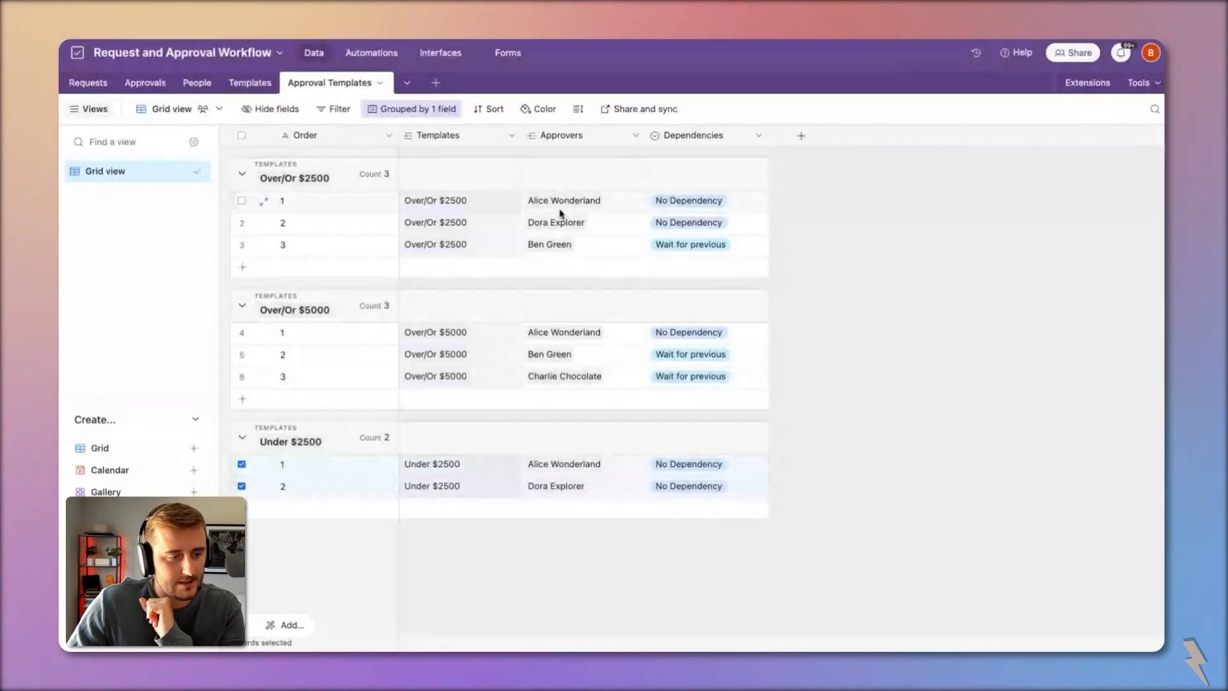
pyautogui.click(619, 249)
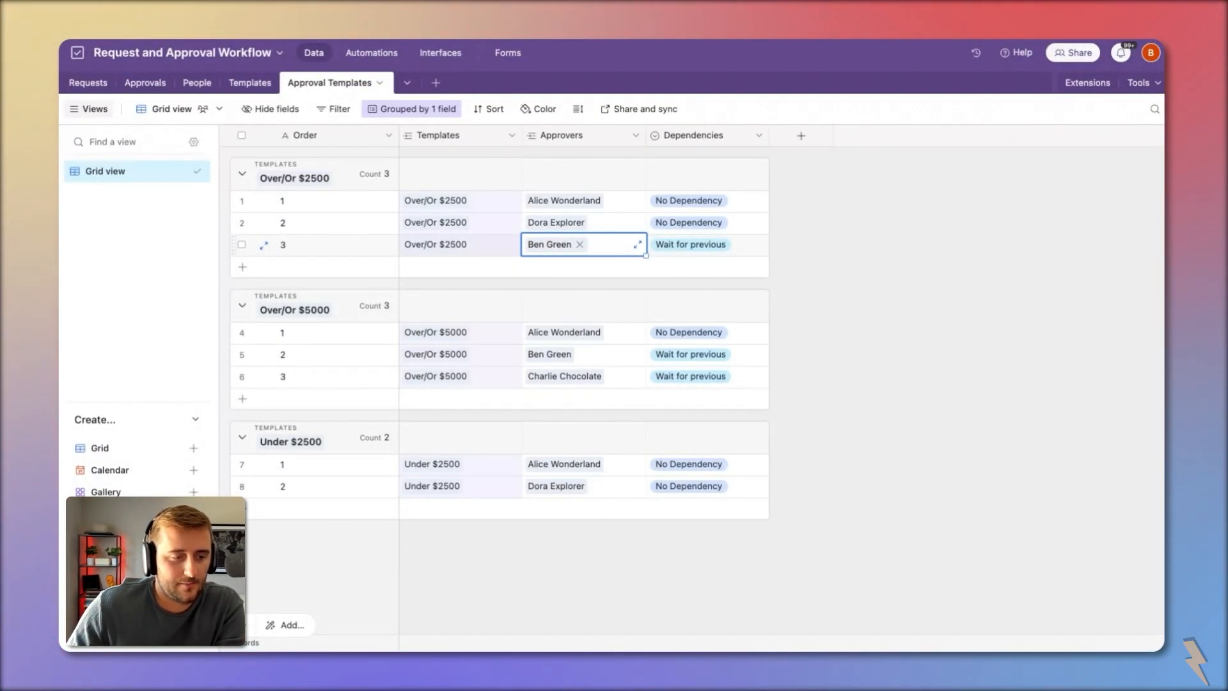
pyautogui.click(688, 200)
pyautogui.click(684, 221)
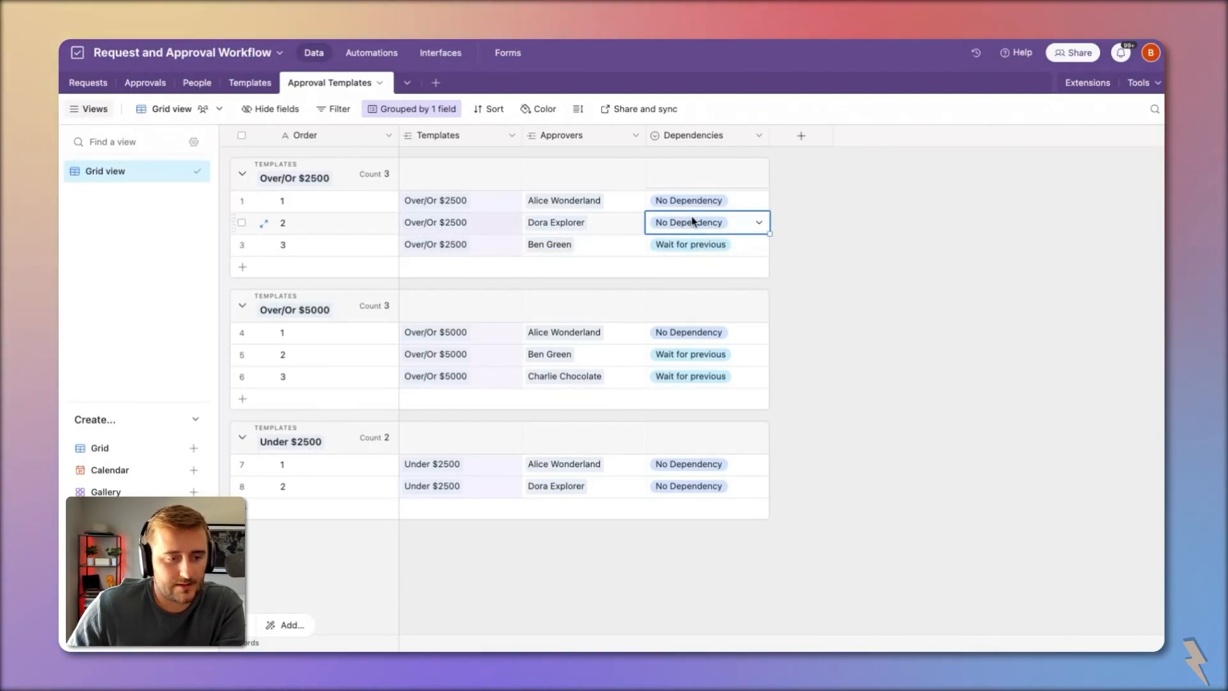
pyautogui.click(702, 250)
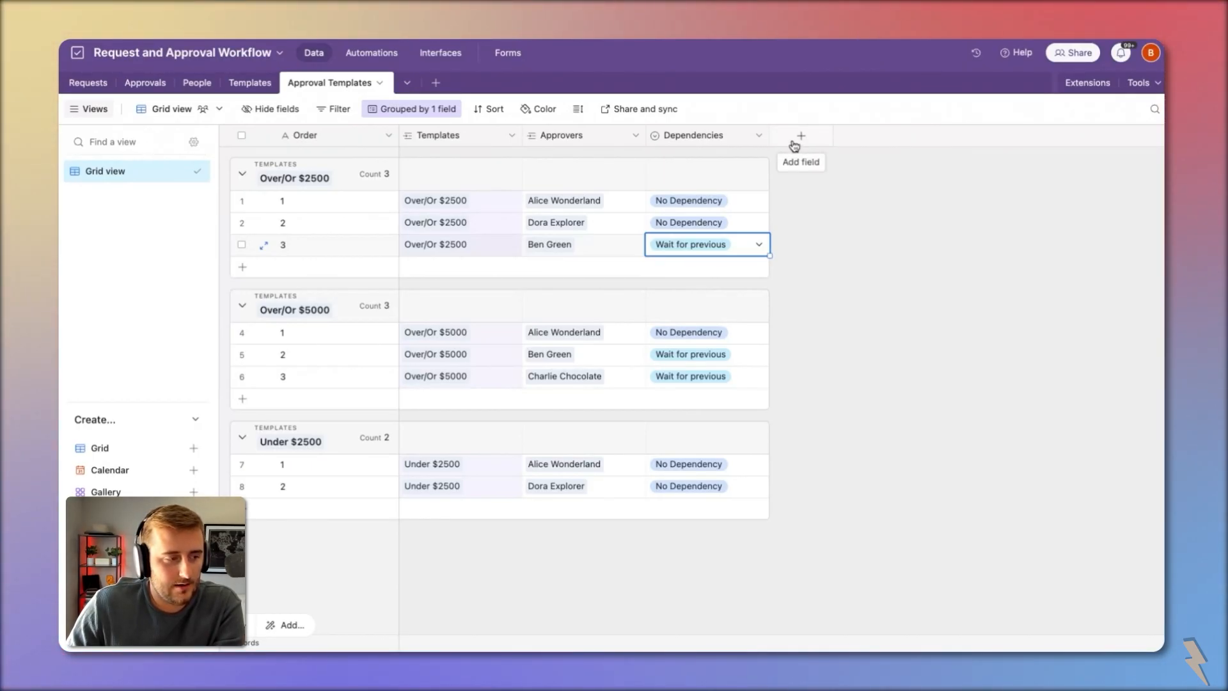
# Step: Convert the Order field to a Number with 0 decimal places and confirm the type change
pyautogui.doubleClick(311, 141)
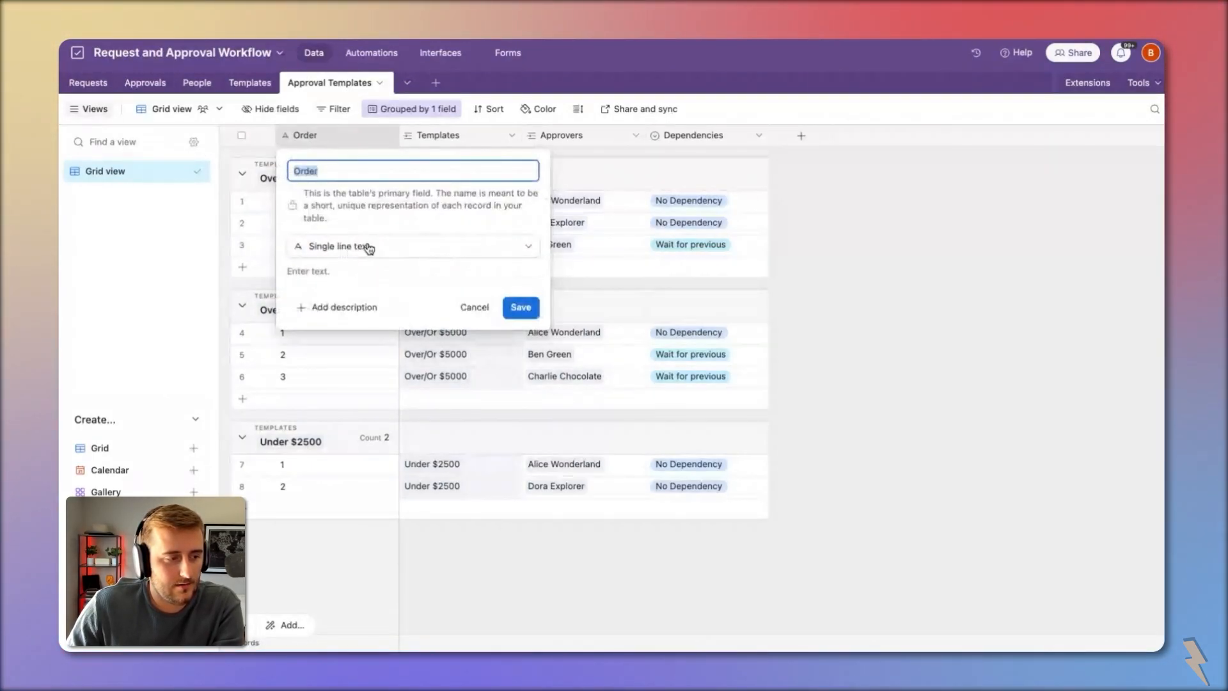
pyautogui.click(369, 247)
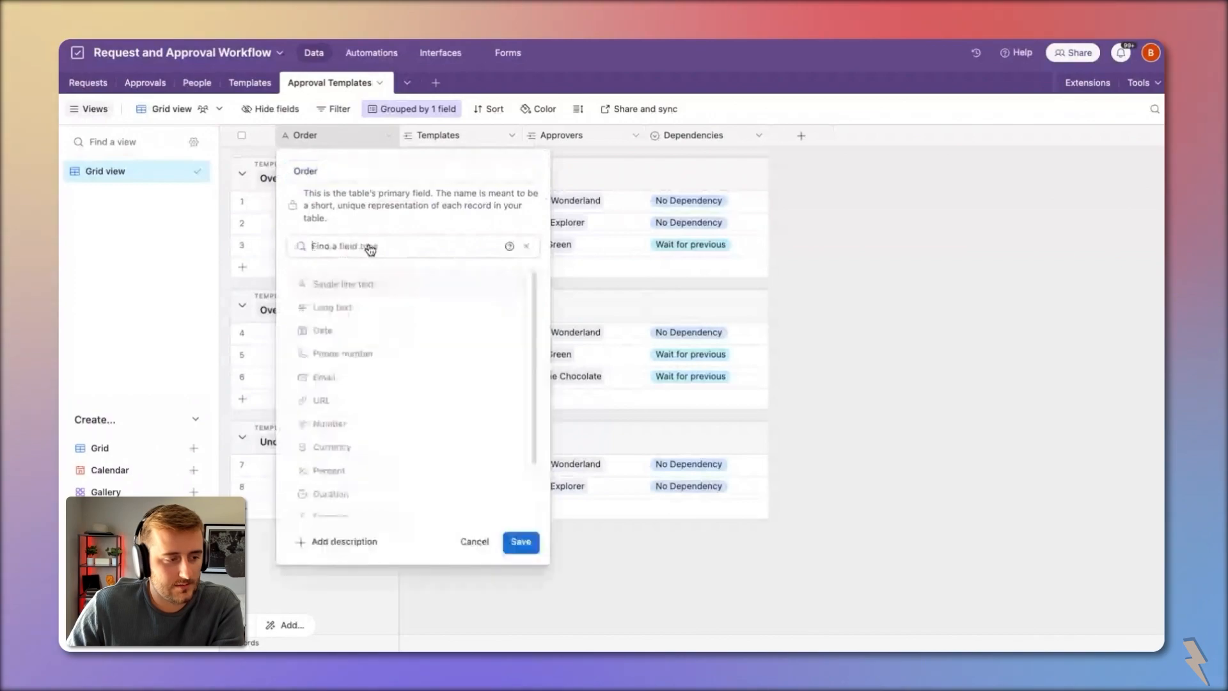
pyautogui.click(400, 424)
pyautogui.click(364, 298)
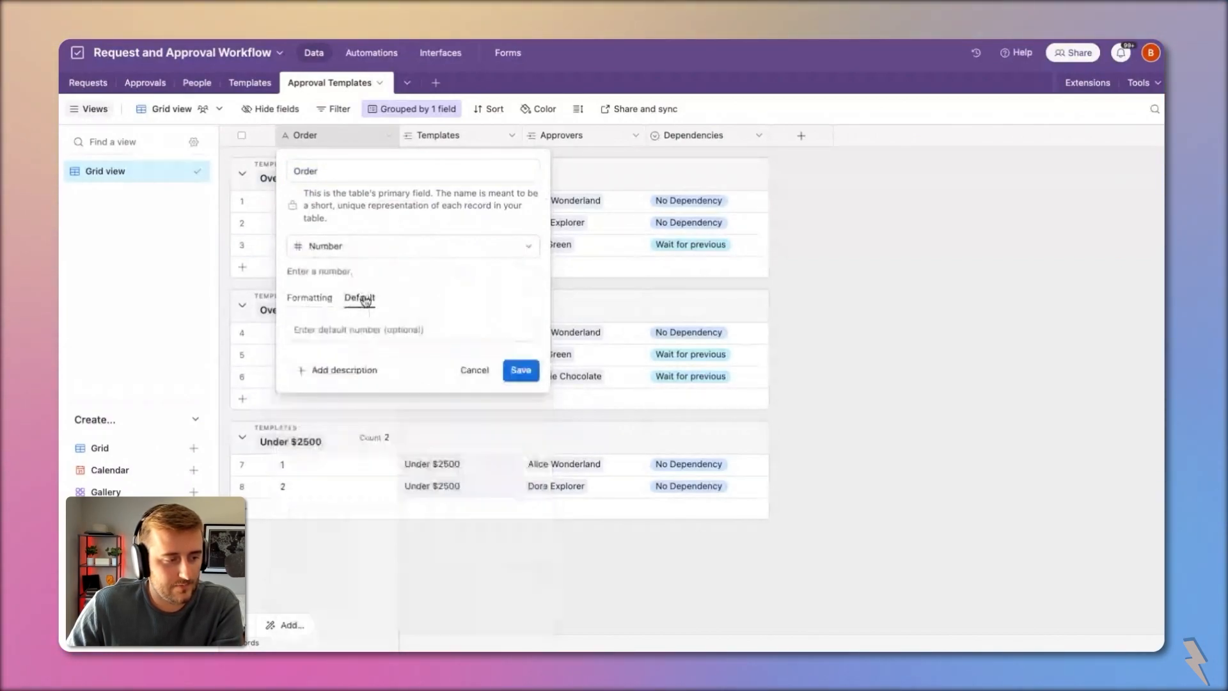
pyautogui.click(316, 297)
pyautogui.click(347, 399)
pyautogui.click(349, 446)
pyautogui.click(522, 607)
pyautogui.click(721, 434)
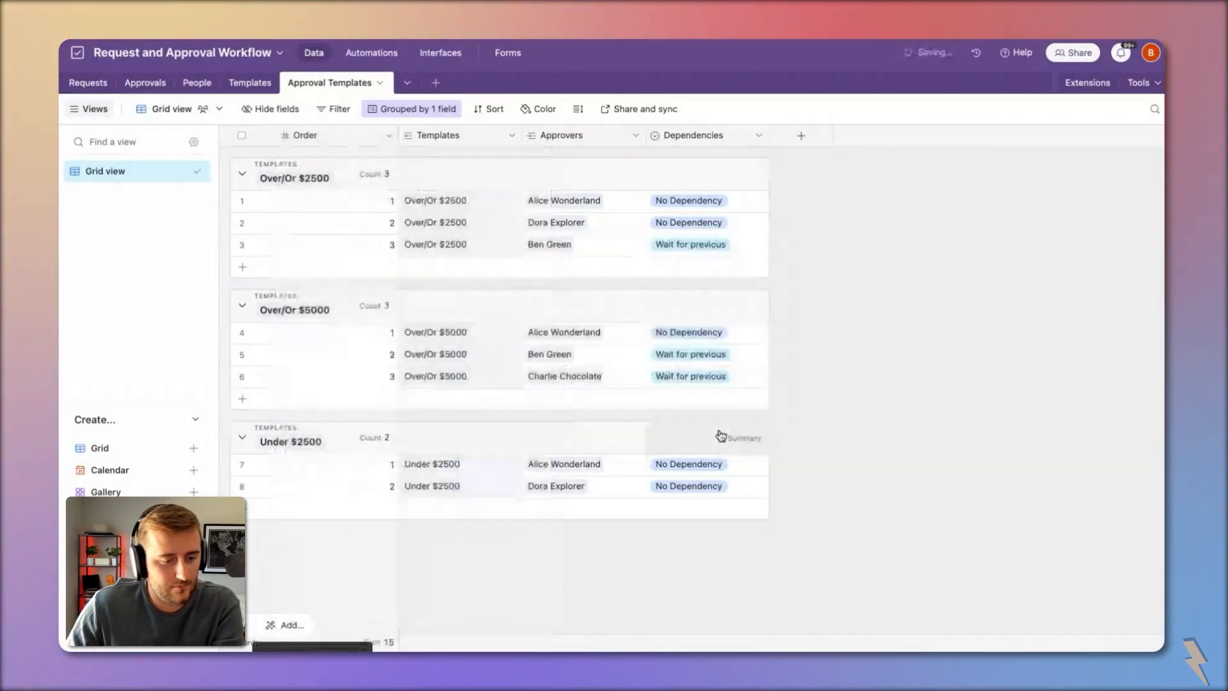
pyautogui.click(363, 205)
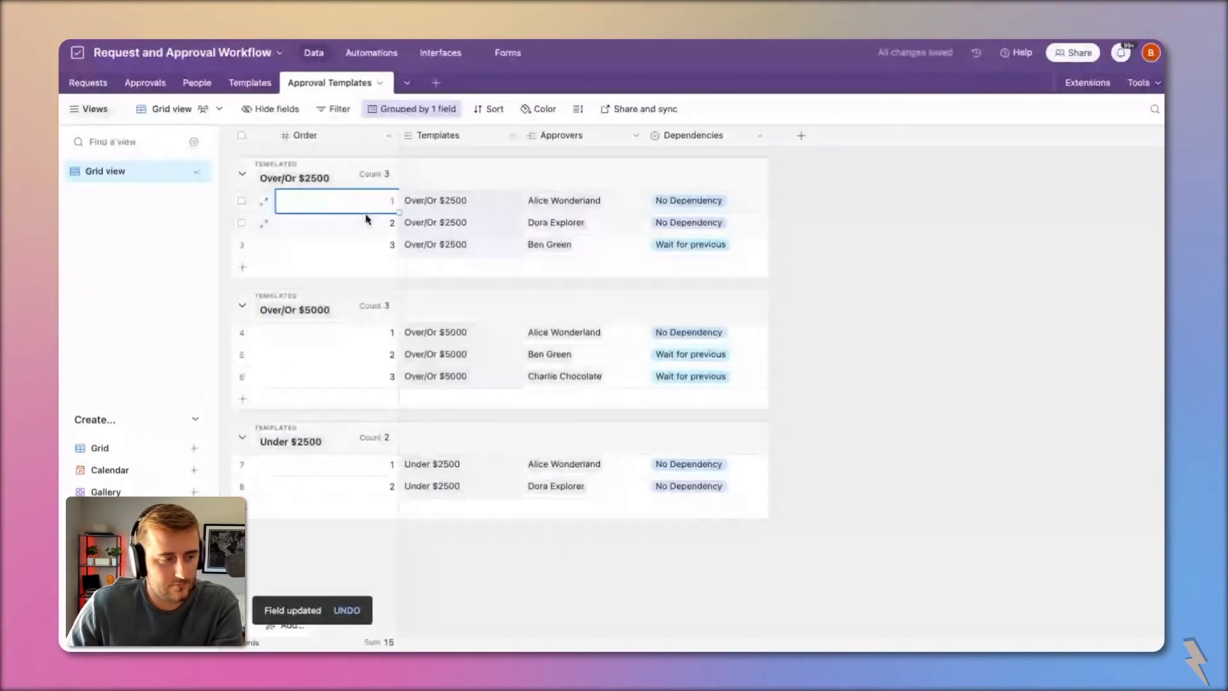
pyautogui.click(368, 220)
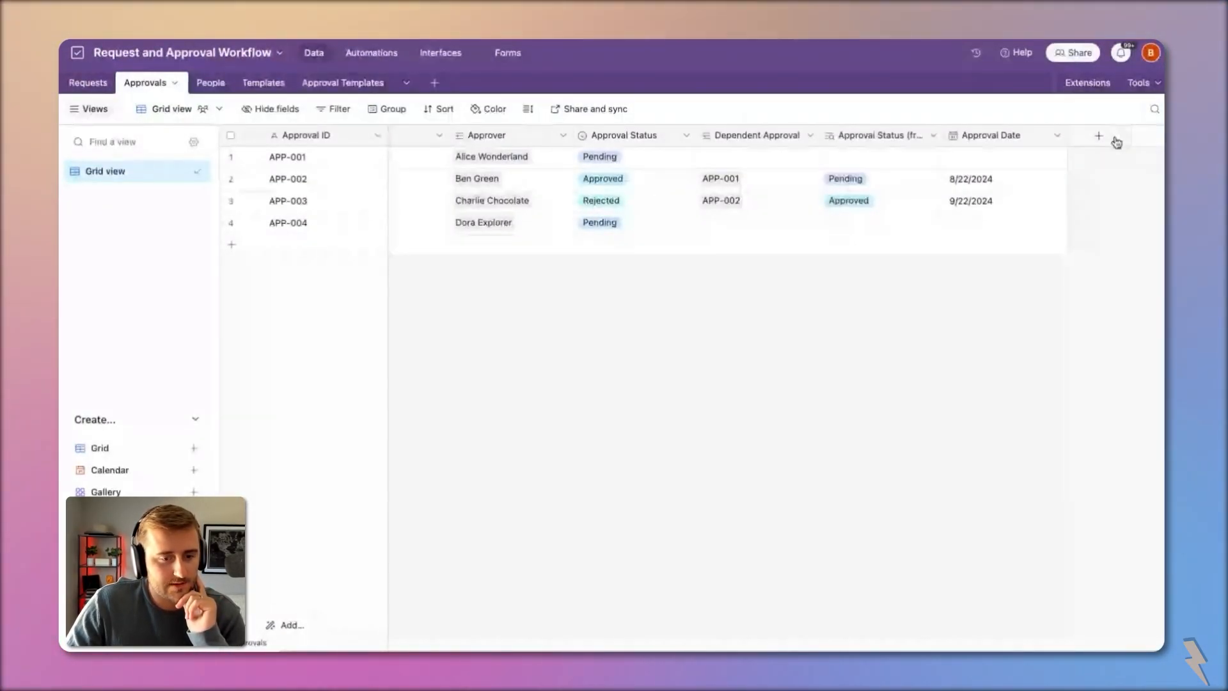
# Step: Add a field in Approvals that links to the Approval Templates table
pyautogui.click(1099, 136)
pyautogui.click(985, 243)
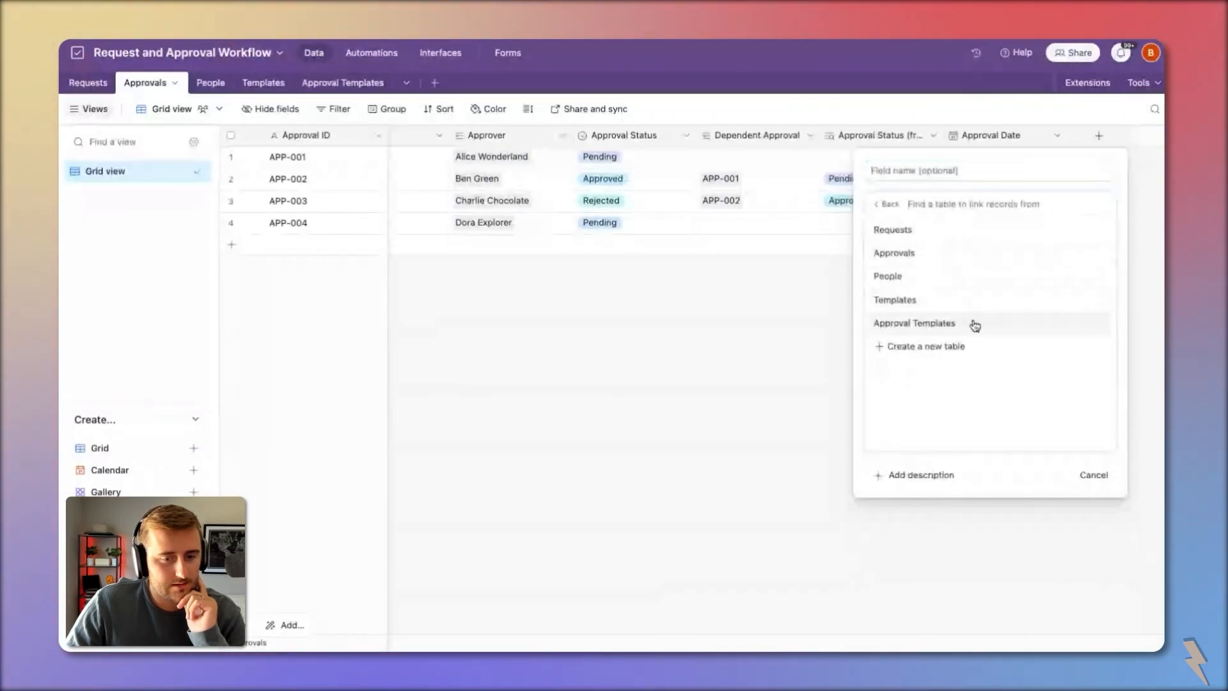
pyautogui.click(973, 323)
pyautogui.hscroll(-2, 1069, 189)
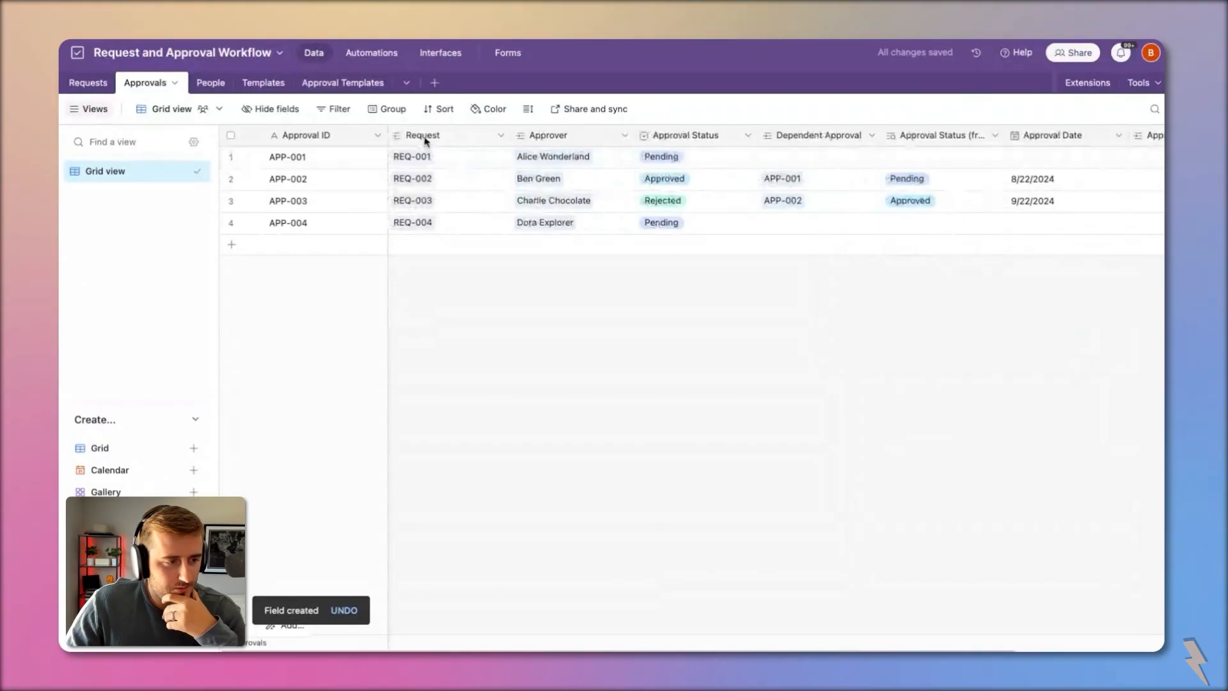
# Step: Inspect Dollar Amount Requested in Requests and the Dependencies values in Approval Templates
pyautogui.click(90, 83)
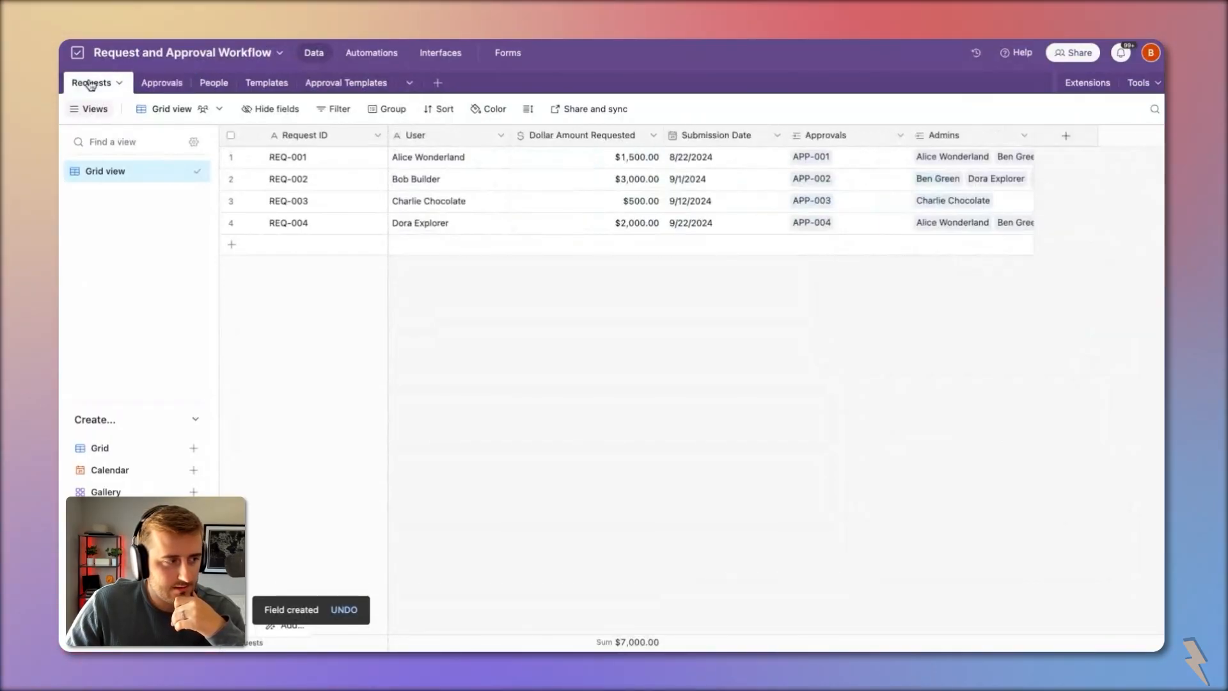
pyautogui.click(623, 143)
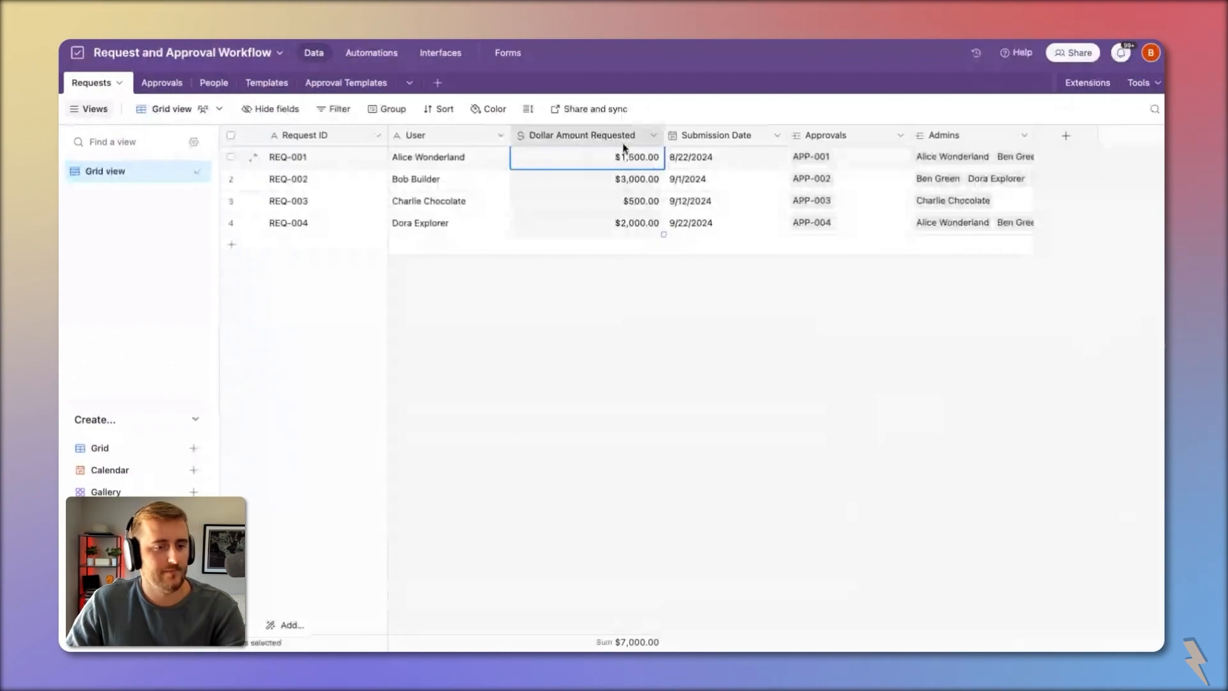
pyautogui.click(1066, 136)
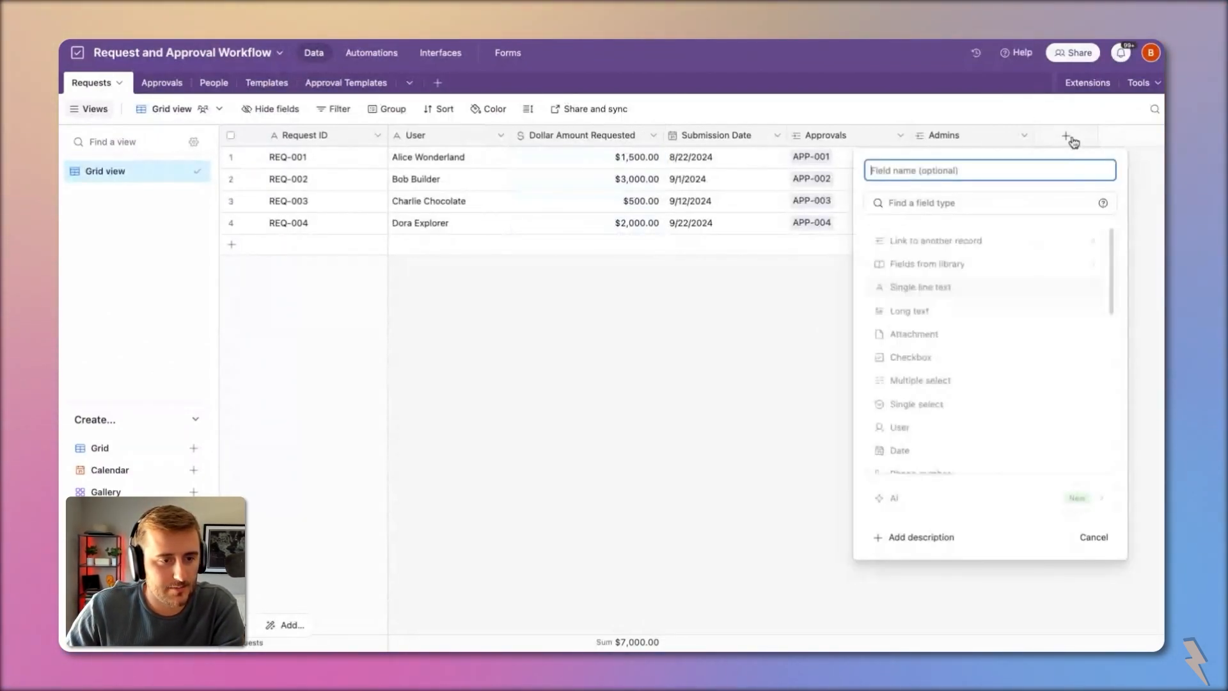
pyautogui.press('Escape')
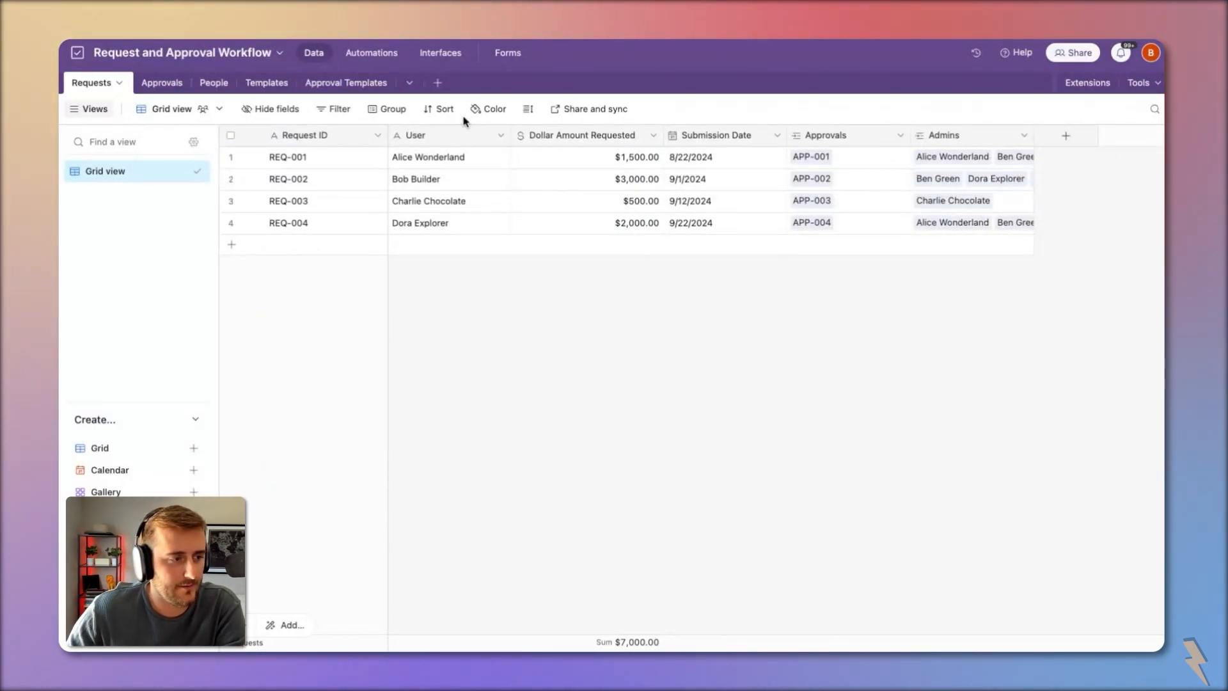
pyautogui.click(367, 82)
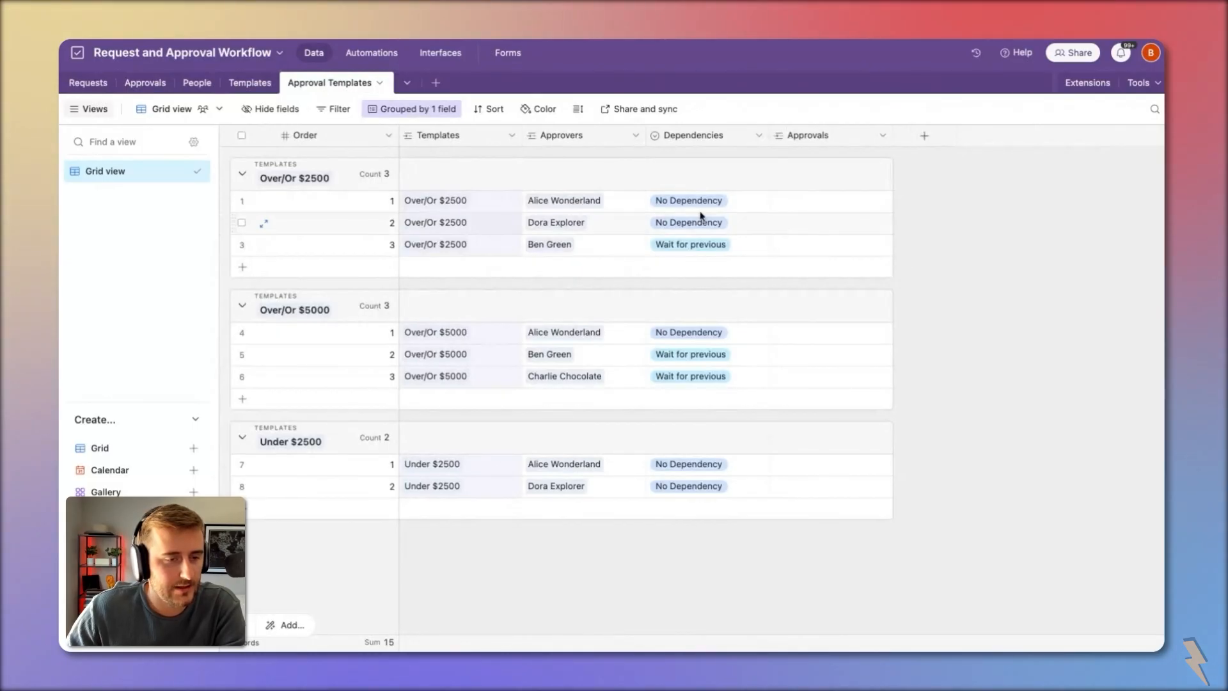
pyautogui.click(702, 137)
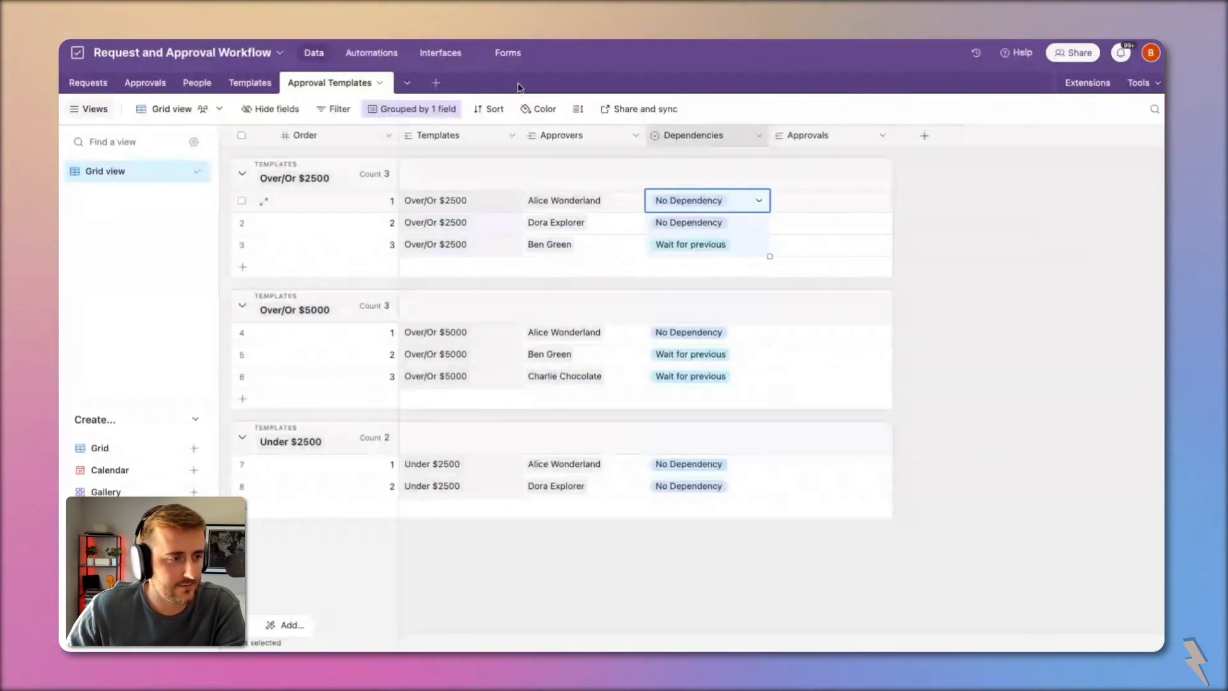
pyautogui.click(444, 56)
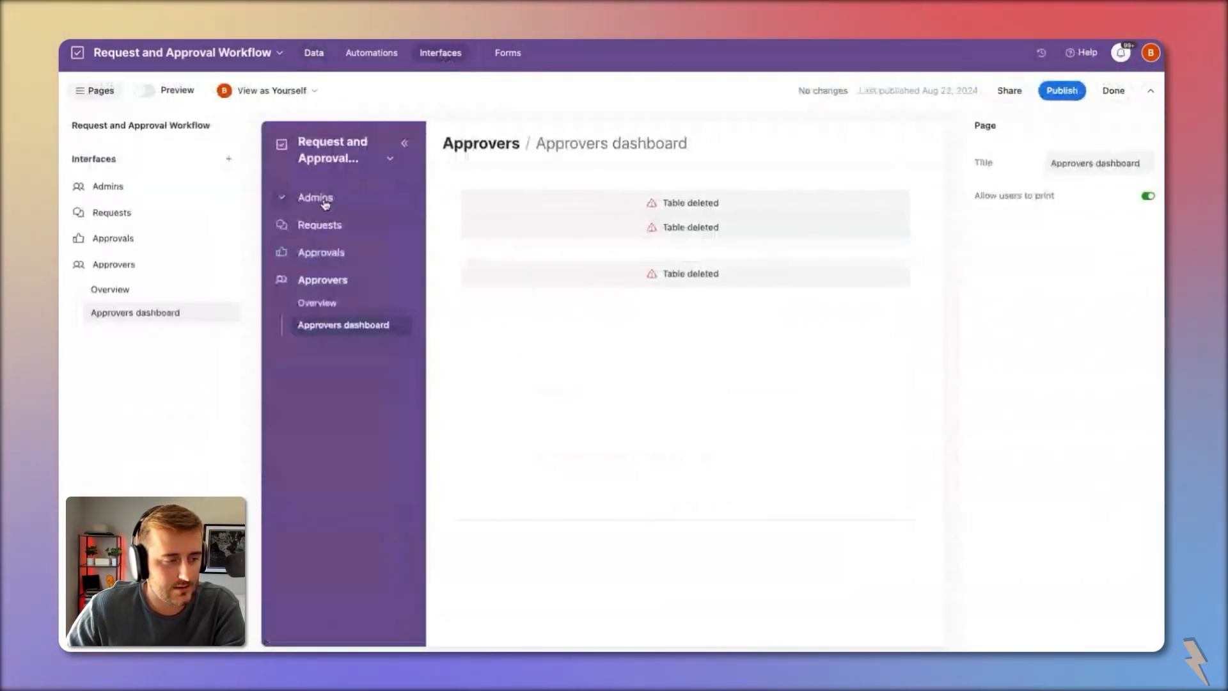
# Step: Delete the Approvers interface
pyautogui.click(140, 298)
pyautogui.click(229, 264)
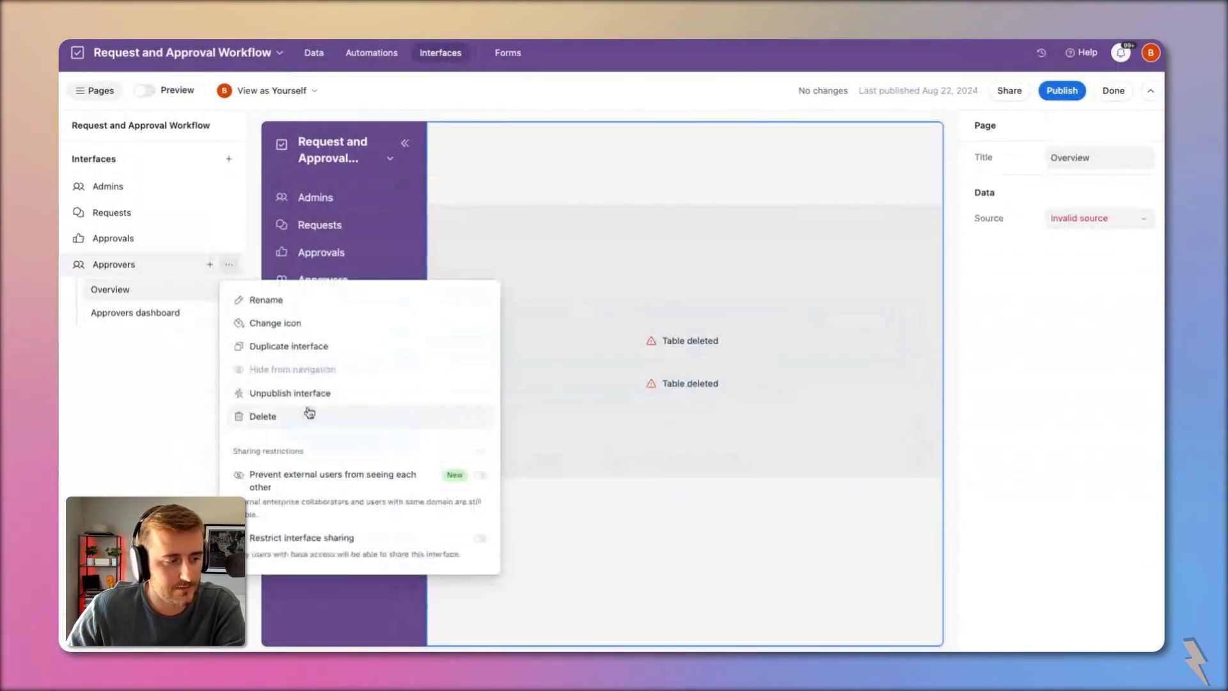
pyautogui.click(313, 417)
pyautogui.click(750, 392)
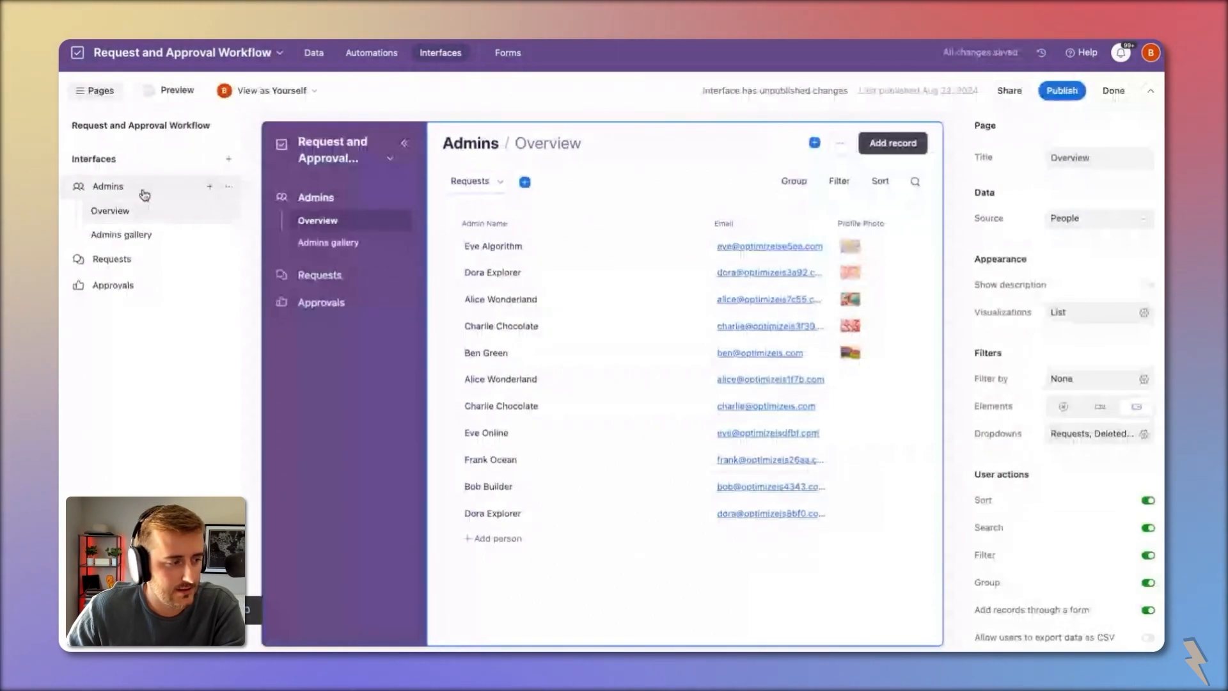
# Step: Rename the Admins interface page to People
pyautogui.click(153, 257)
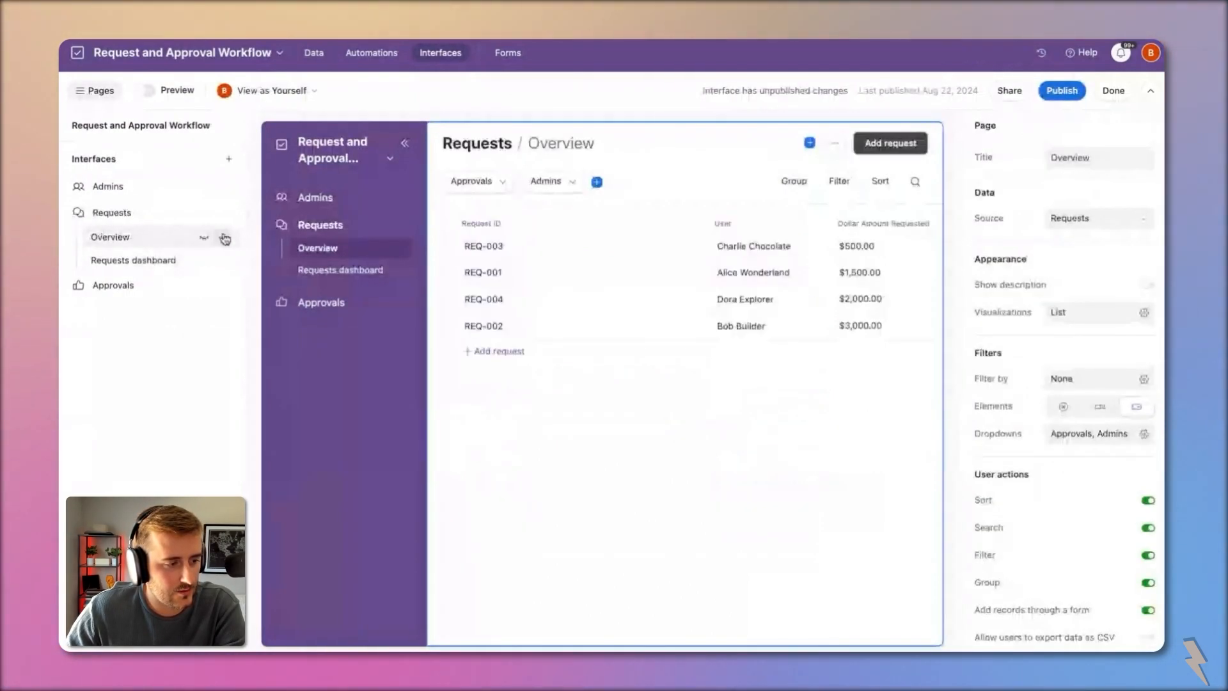
pyautogui.click(158, 195)
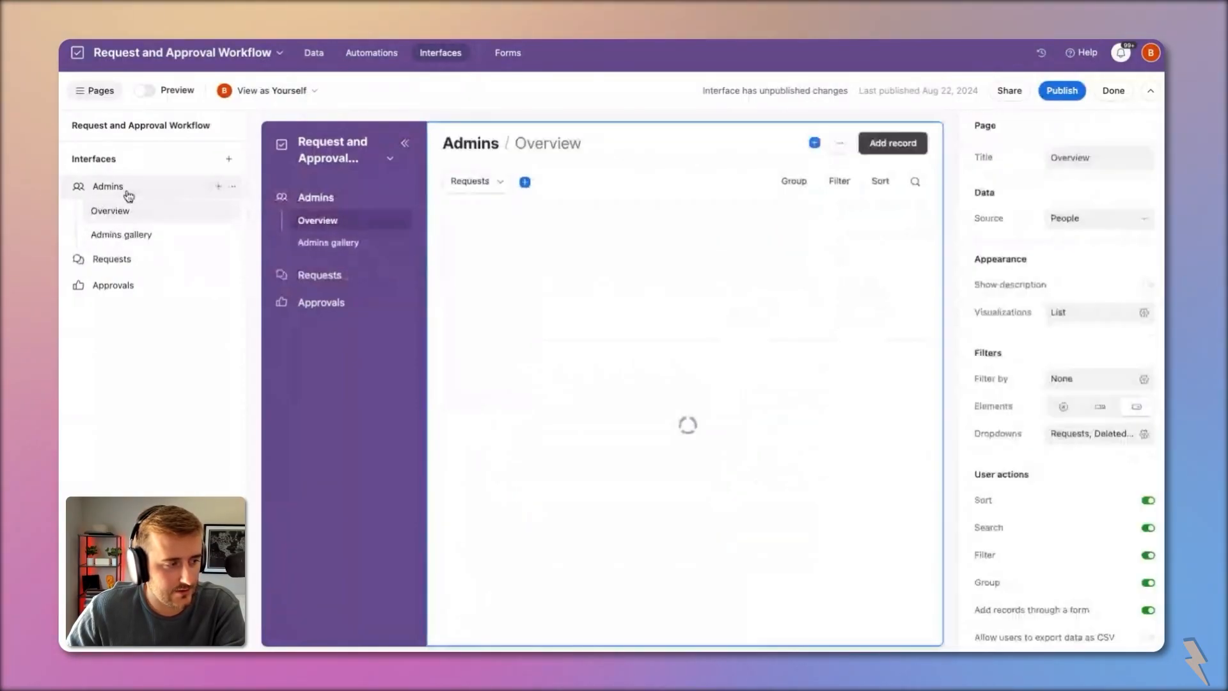
pyautogui.doubleClick(125, 195)
pyautogui.write('P')
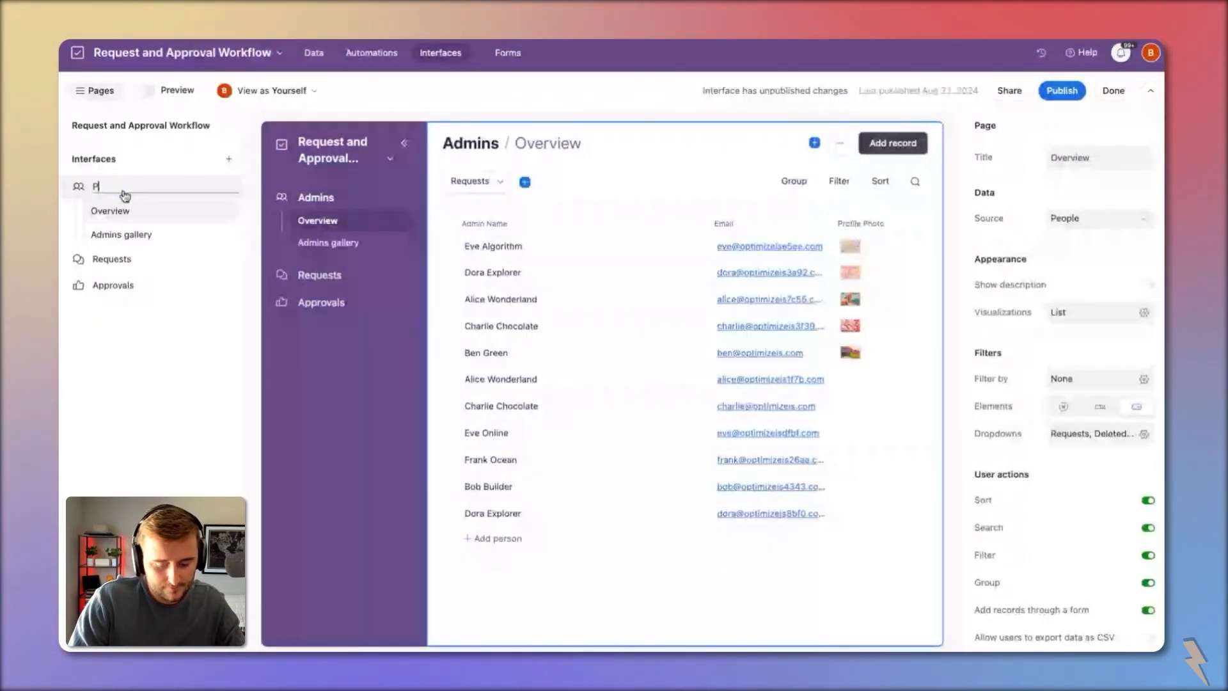
pyautogui.write('eople')
pyautogui.press('Return')
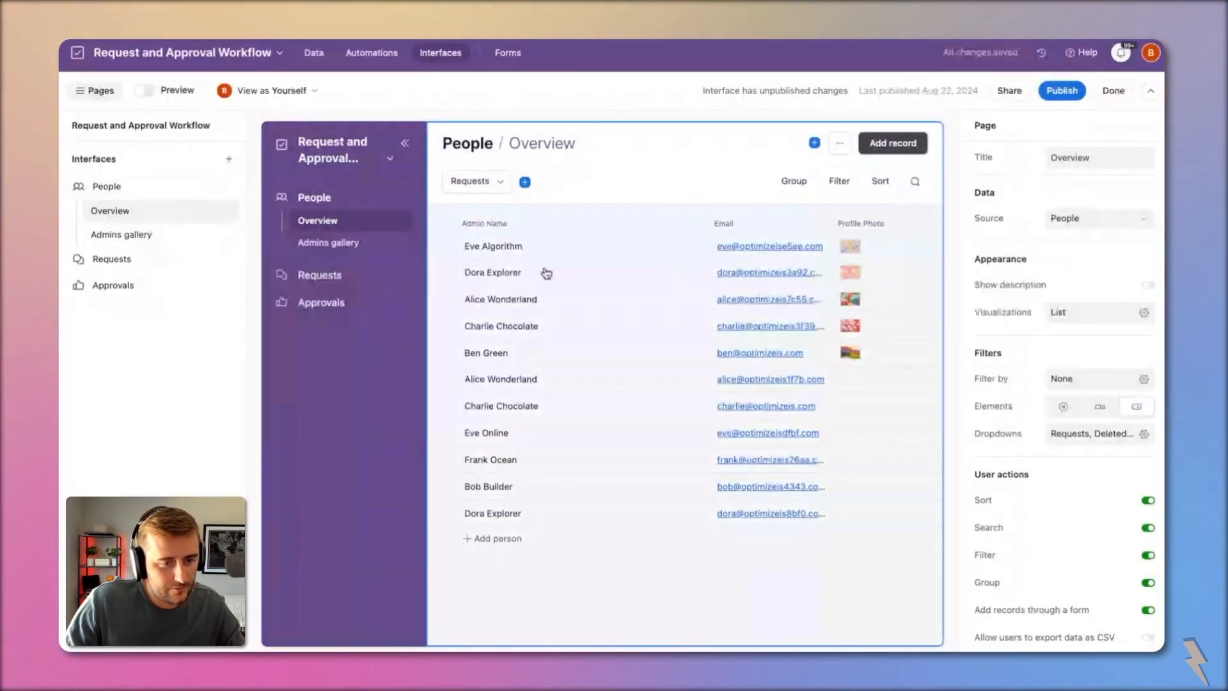
# Step: Rename the Admins gallery page to People gallery and view the Requests overview
pyautogui.click(170, 240)
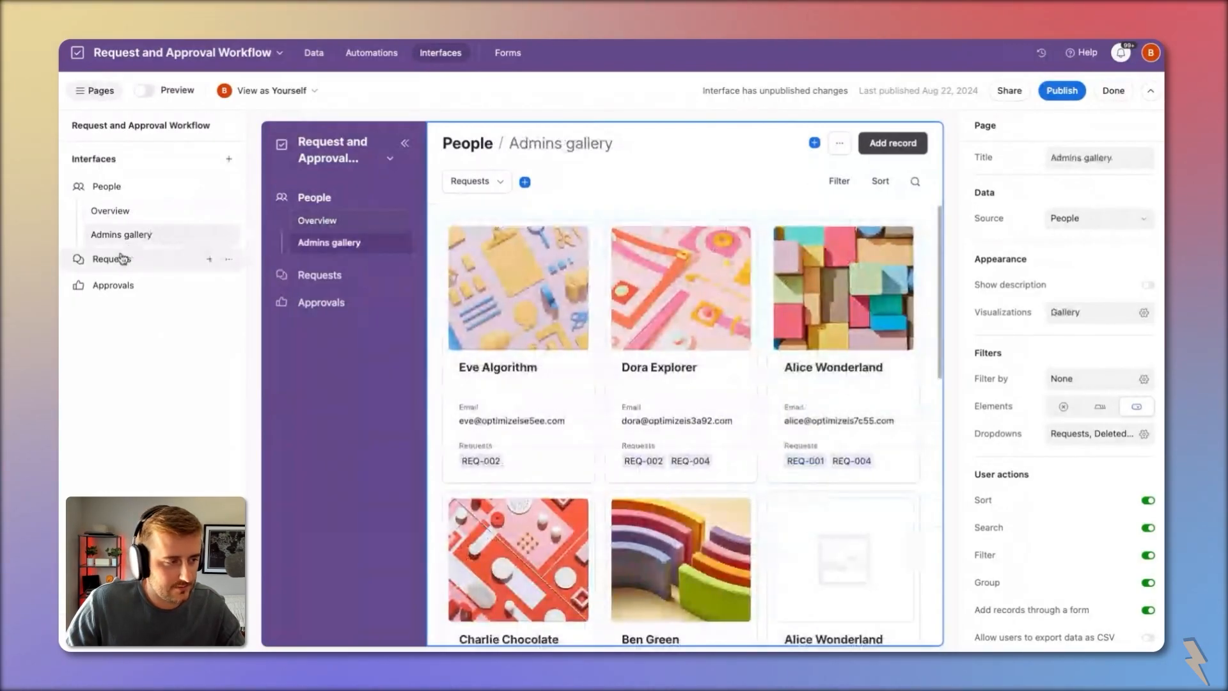
pyautogui.doubleClick(108, 233)
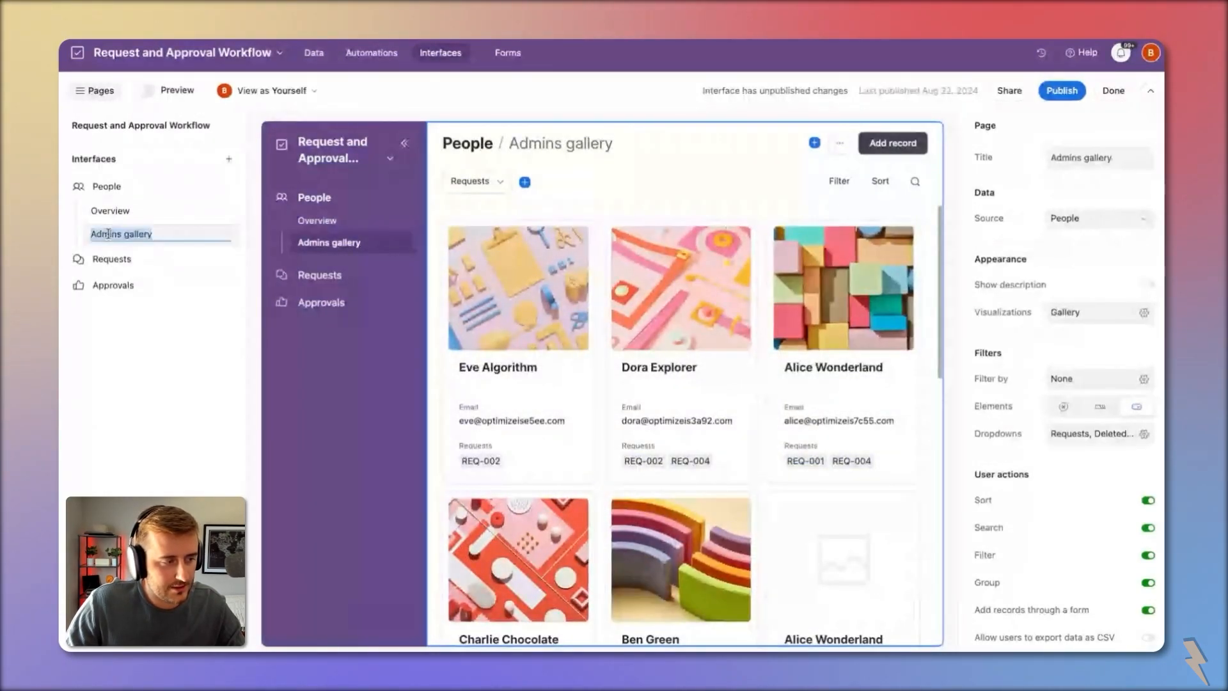
pyautogui.write('People gallery')
pyautogui.press('Return')
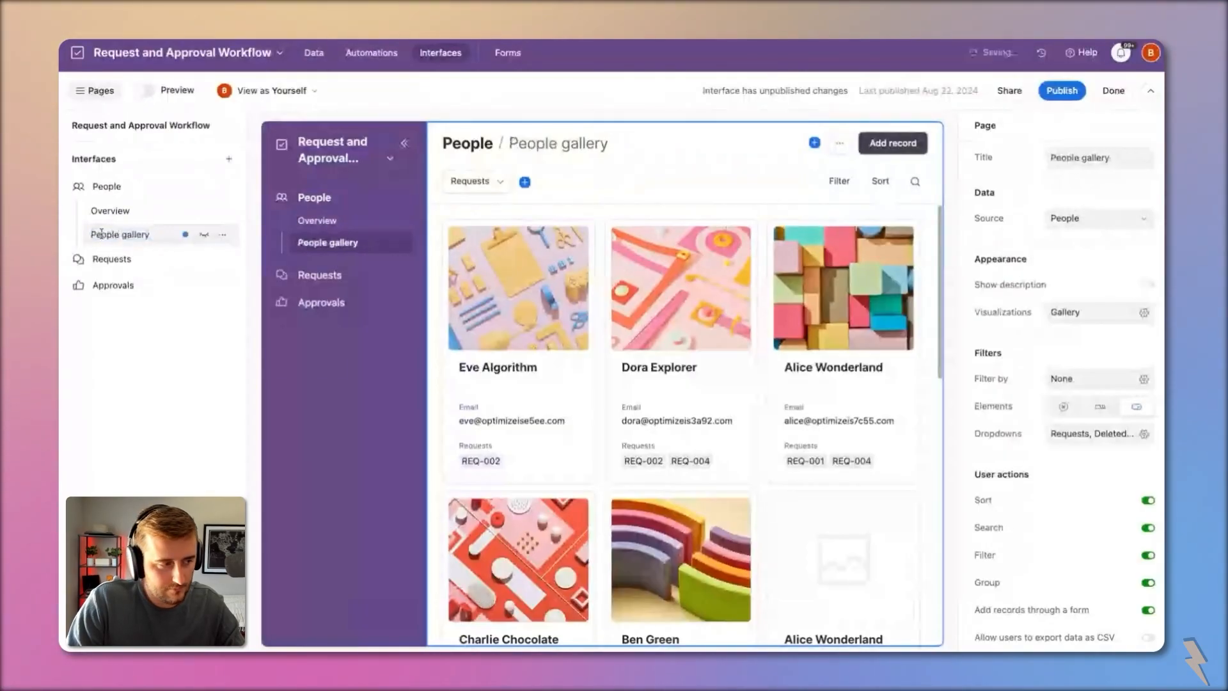
pyautogui.click(114, 259)
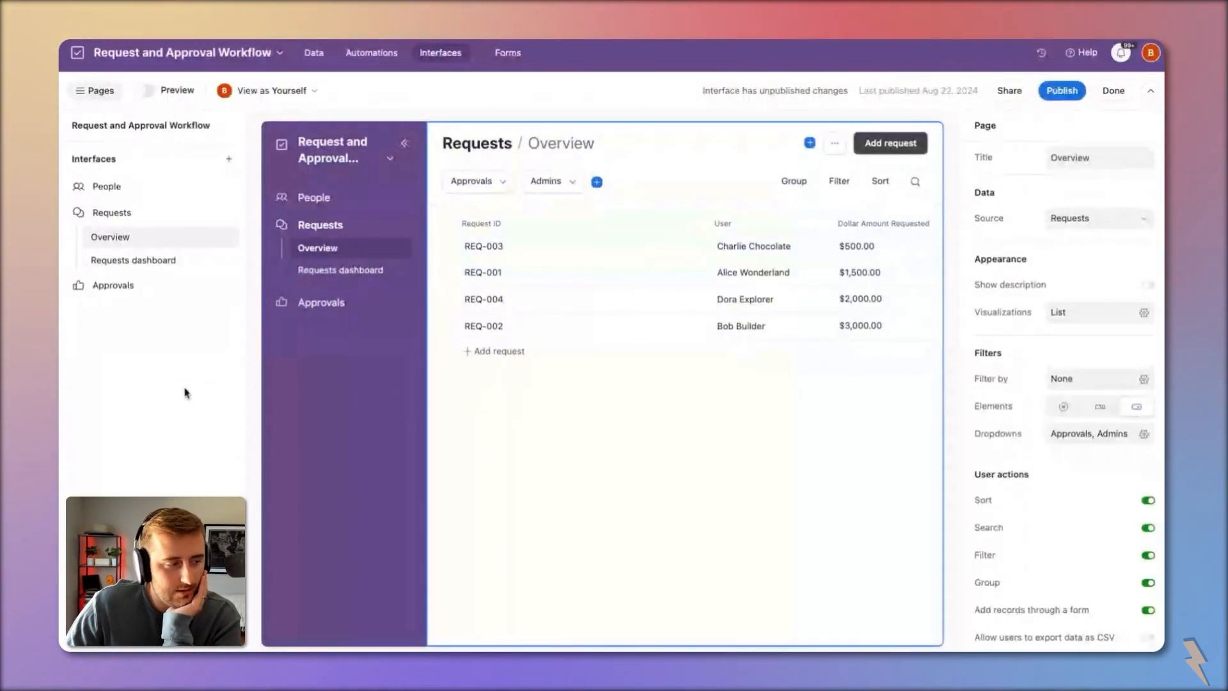
pyautogui.click(507, 58)
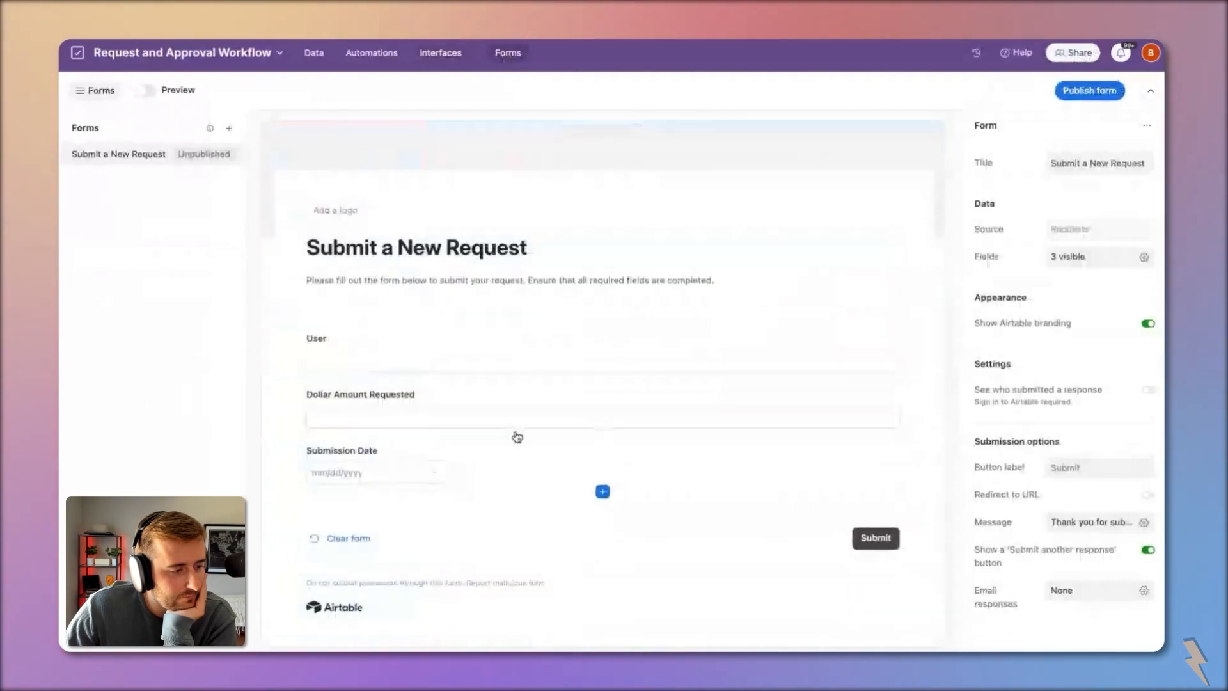
# Step: Make the User field required on the Submit a New Request form
pyautogui.click(440, 398)
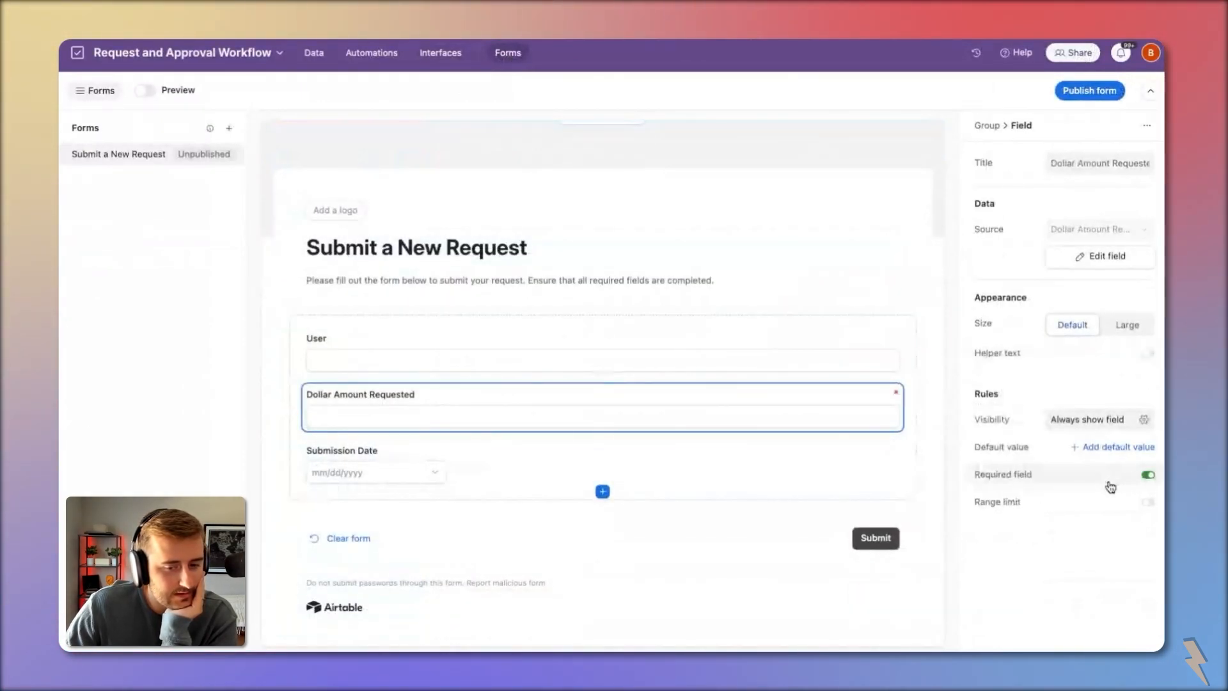
pyautogui.click(674, 463)
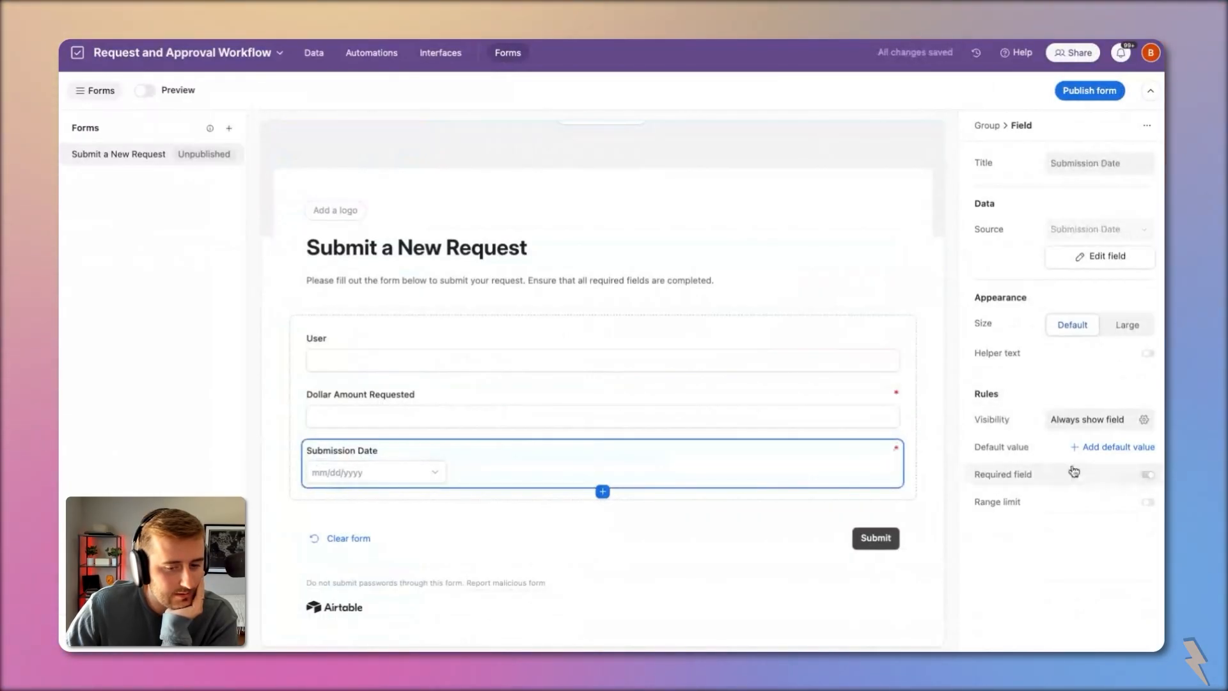
pyautogui.click(816, 359)
pyautogui.click(1145, 474)
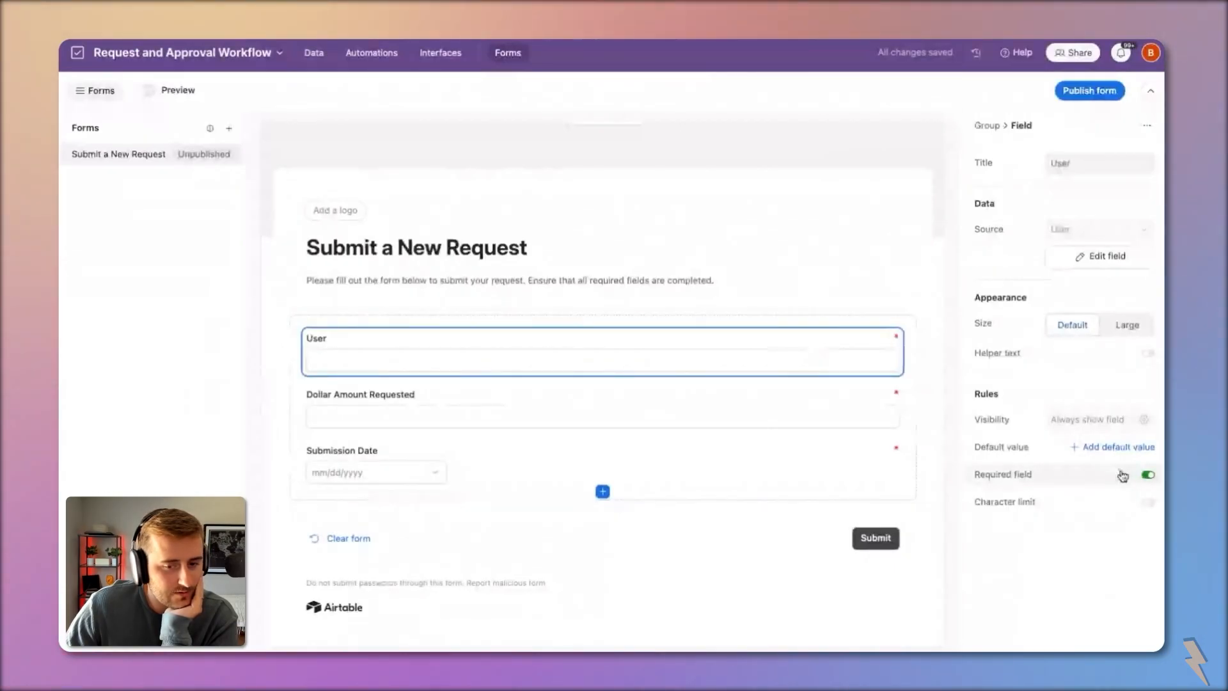
# Step: Review the form's included fields and publish the form
pyautogui.click(913, 477)
pyautogui.click(1065, 240)
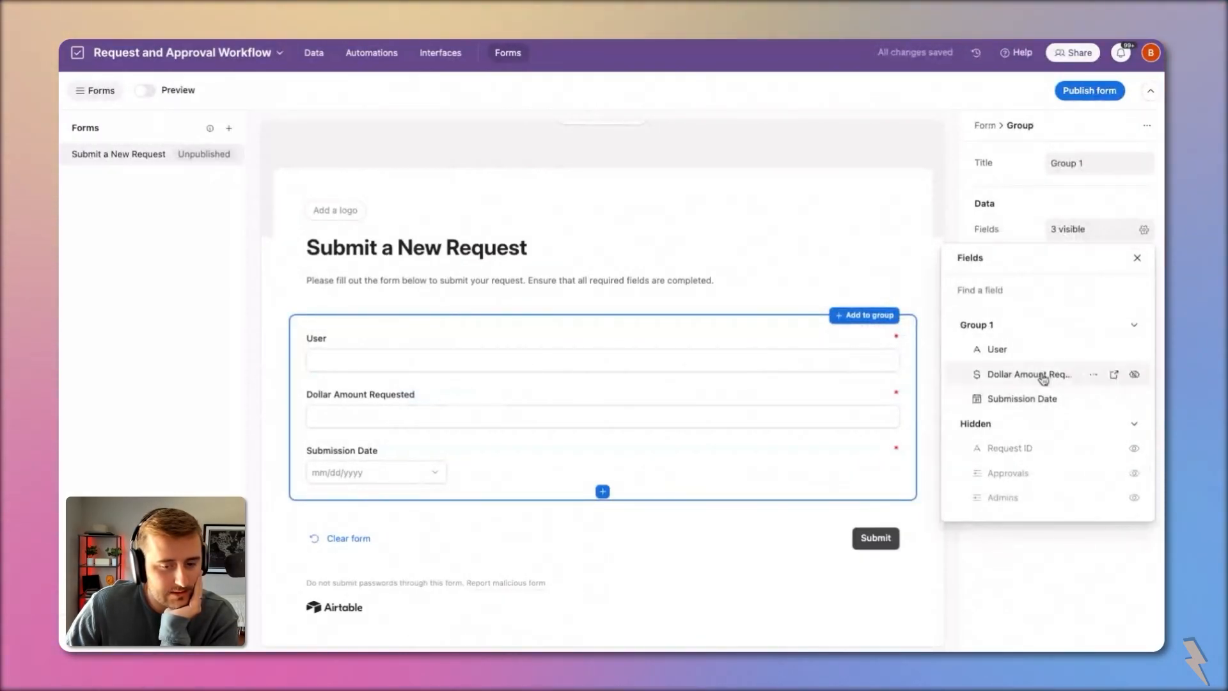
pyautogui.click(344, 346)
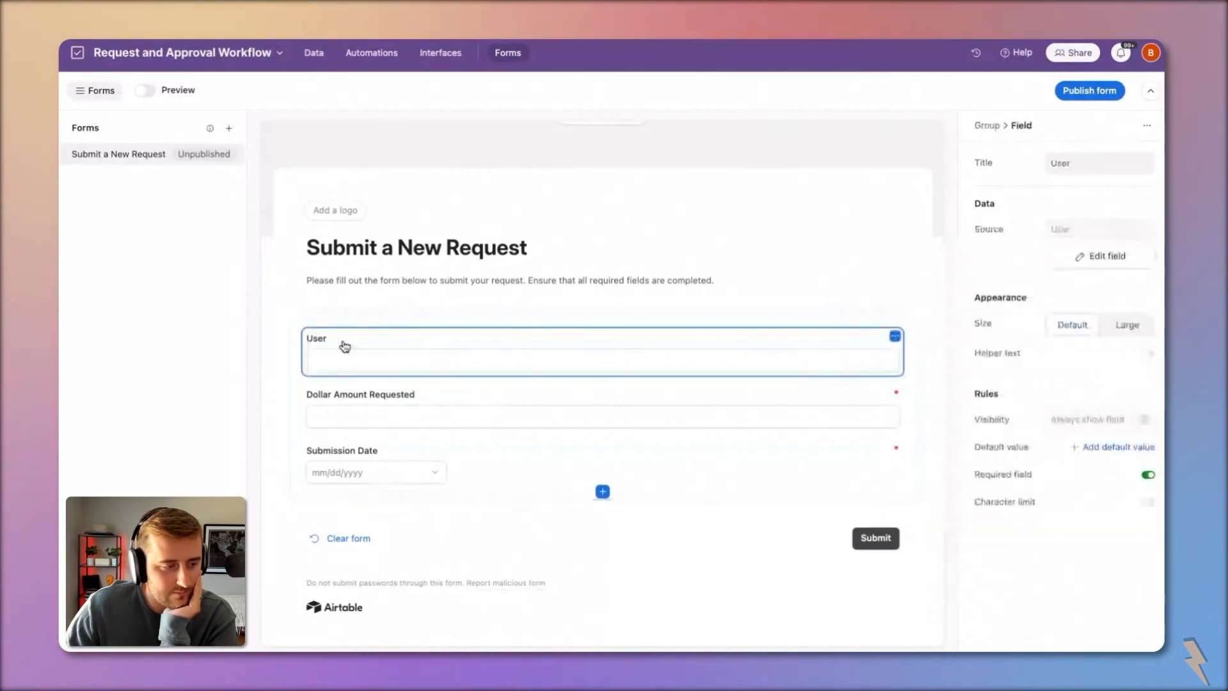
pyautogui.click(321, 355)
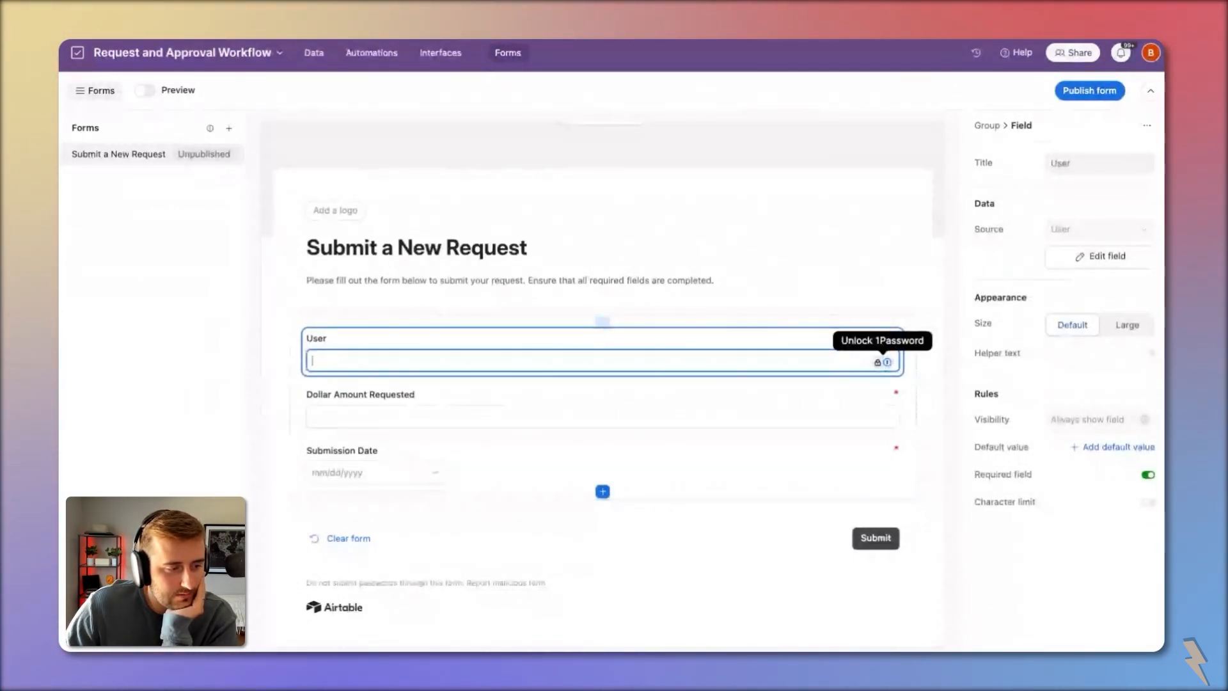
pyautogui.click(1090, 91)
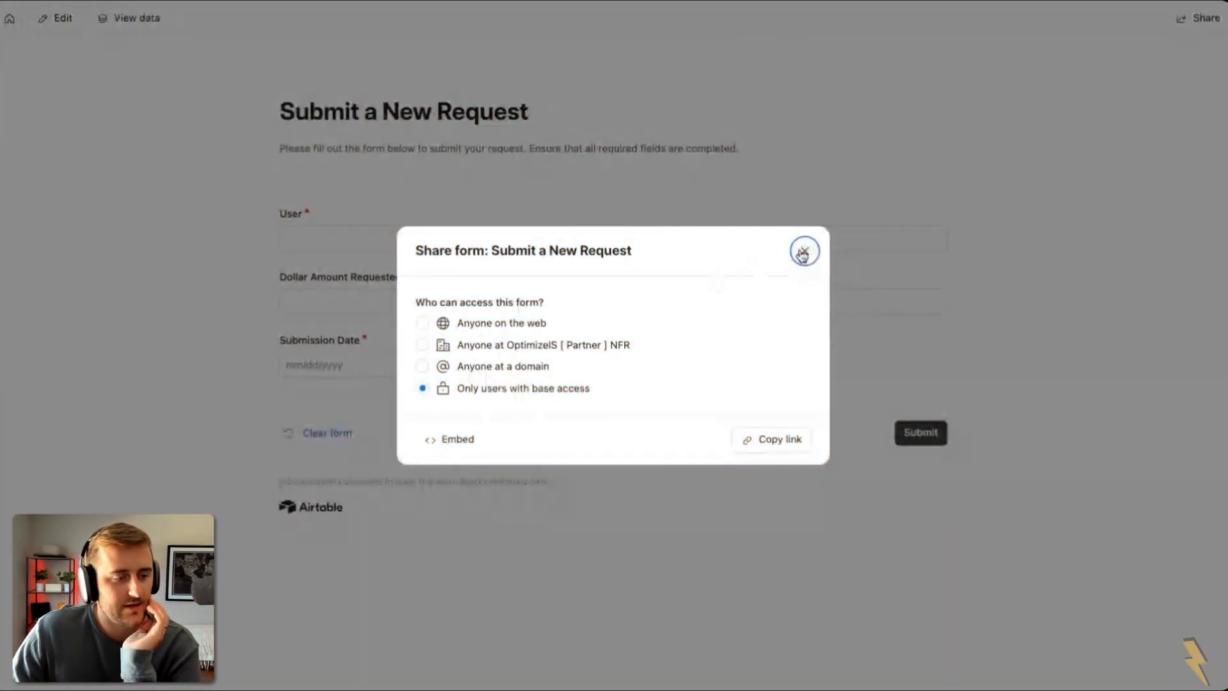
# Step: Submit a test request with the user's name, $4,500.00, and today's date 8/22/2024
pyautogui.click(802, 252)
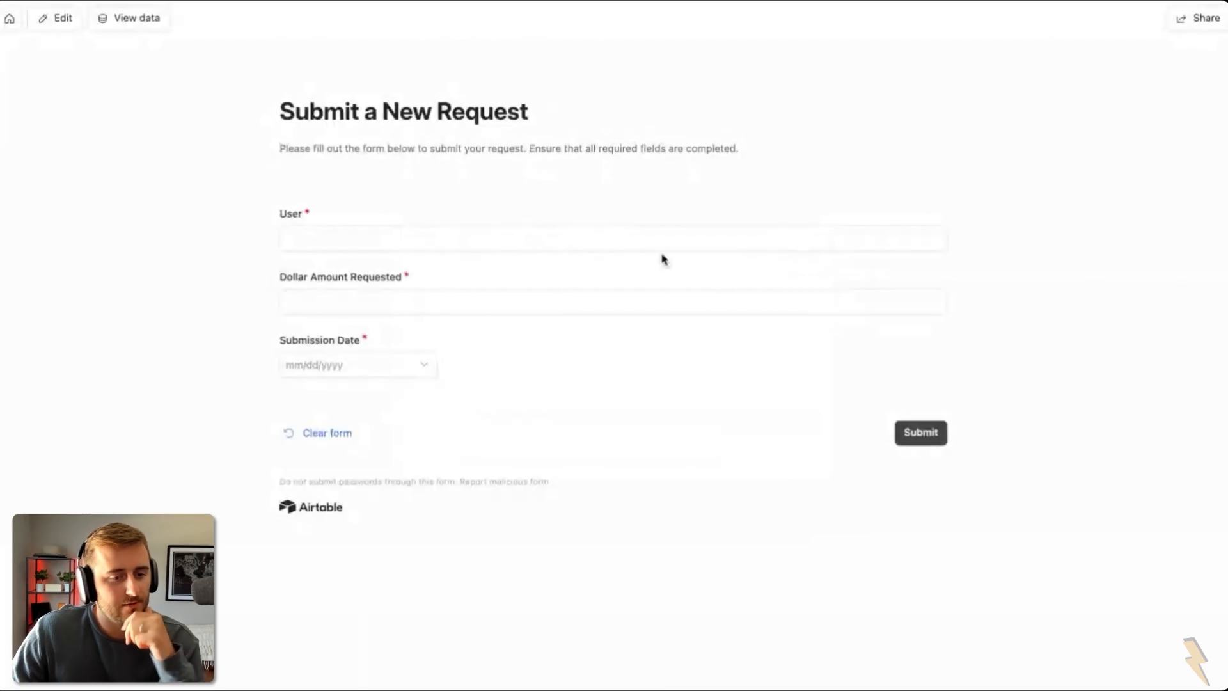
pyautogui.click(443, 241)
pyautogui.press('Tab')
pyautogui.write('4')
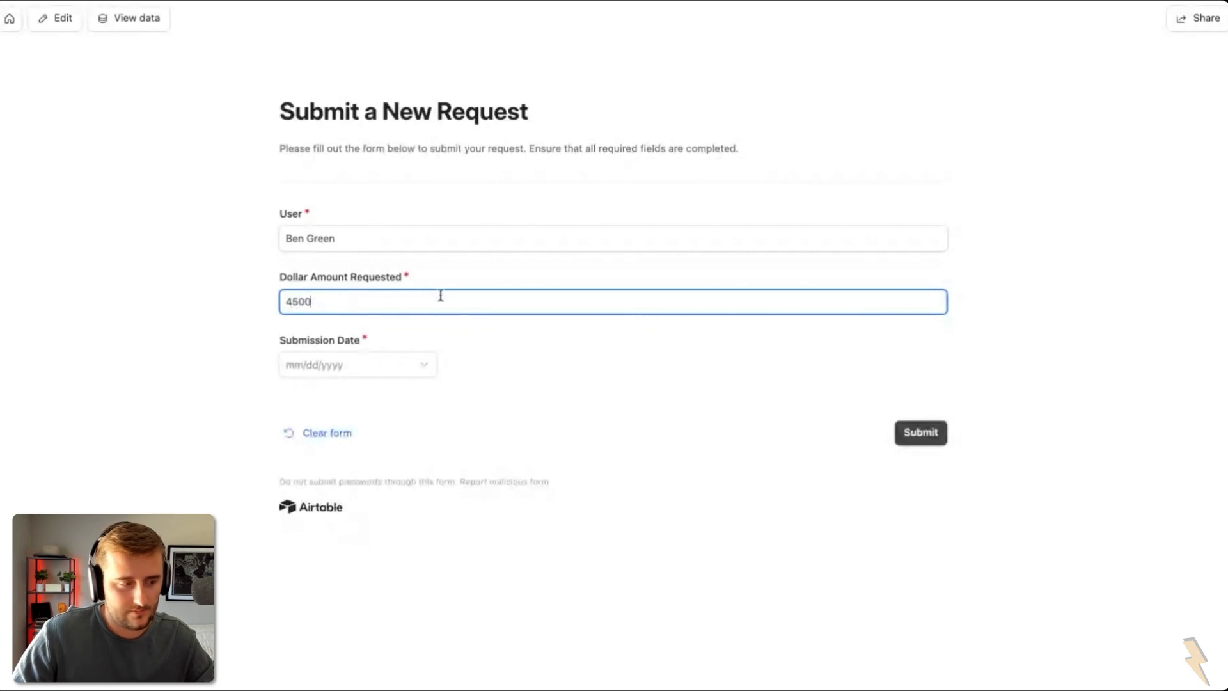
pyautogui.click(330, 371)
pyautogui.click(453, 405)
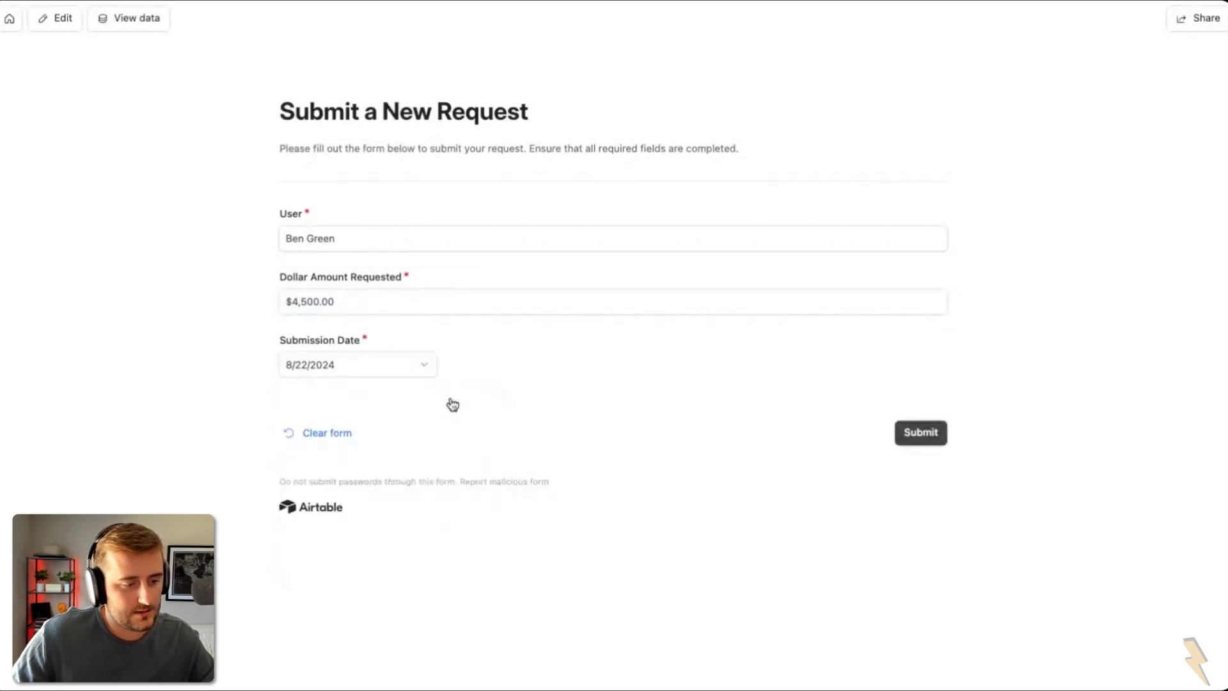
pyautogui.moveTo(284, 344); pyautogui.dragTo(410, 346)
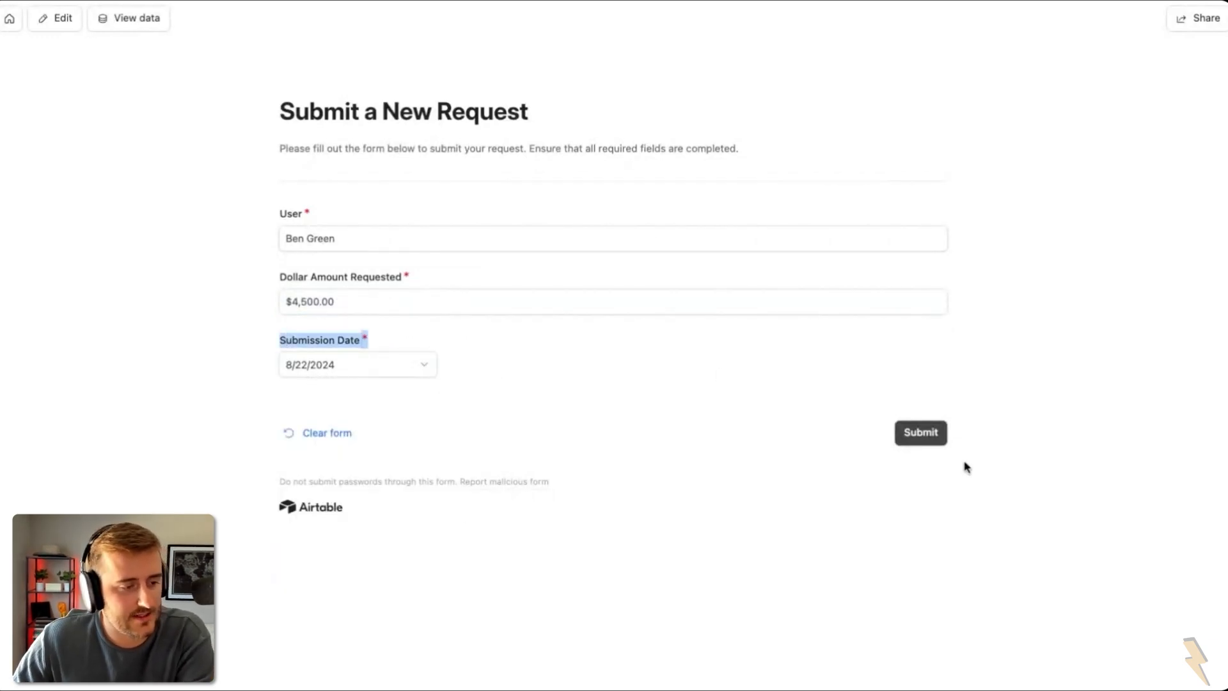
pyautogui.click(921, 433)
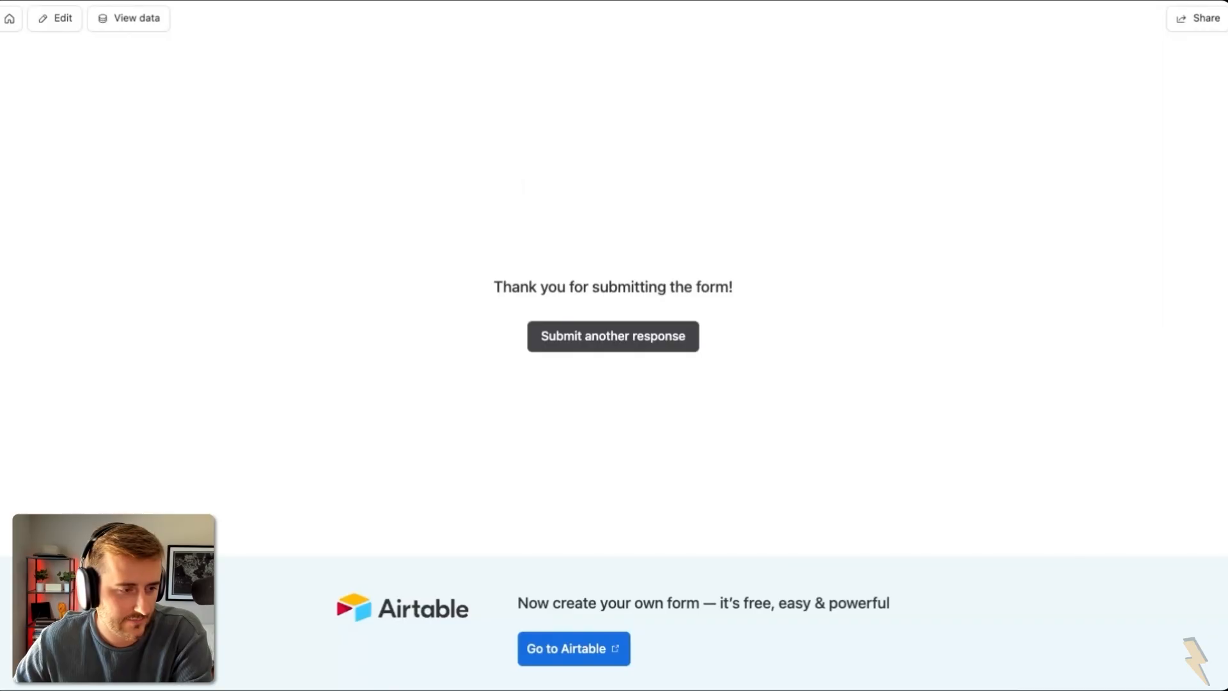
# Step: Give the new $4,500.00 request Request ID REQ-005 in Requests overview and open its record
pyautogui.click(62, 22)
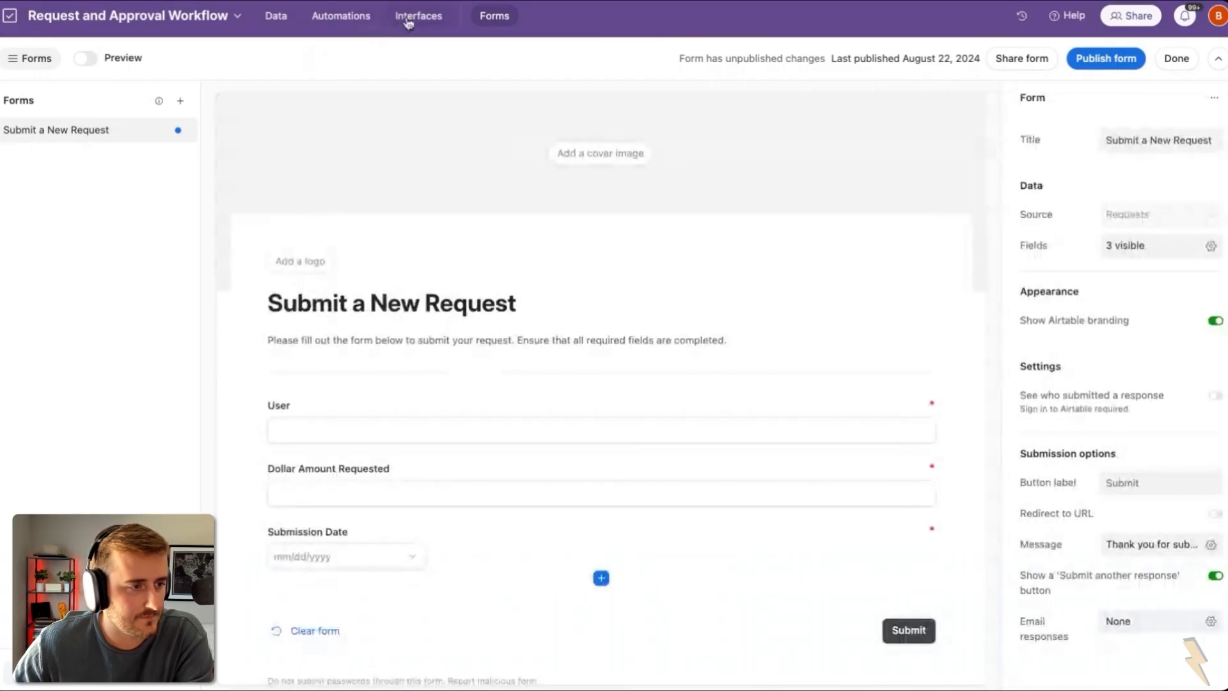
pyautogui.click(408, 19)
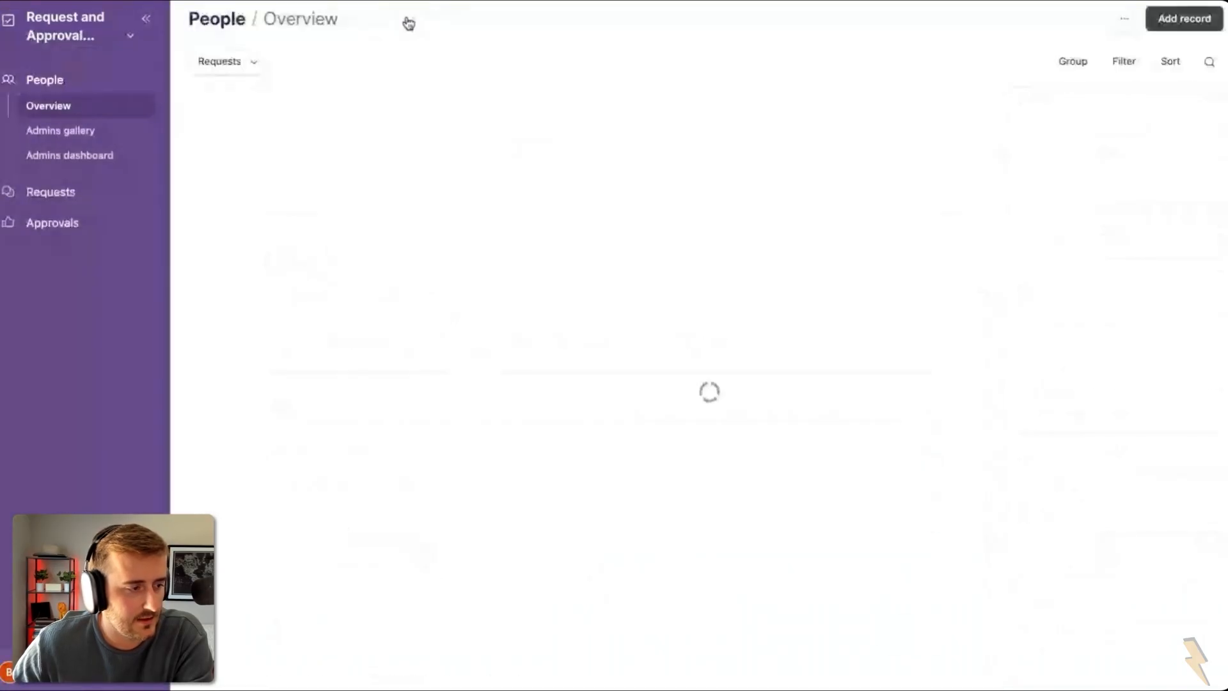
pyautogui.click(101, 192)
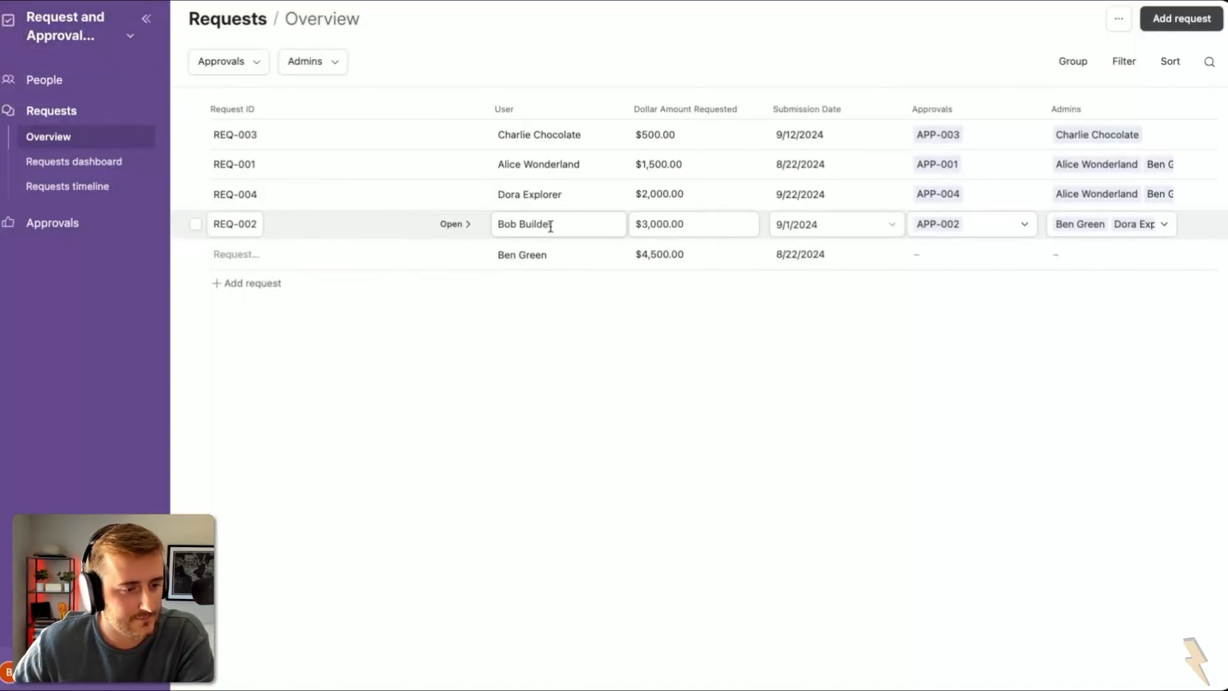
pyautogui.click(236, 249)
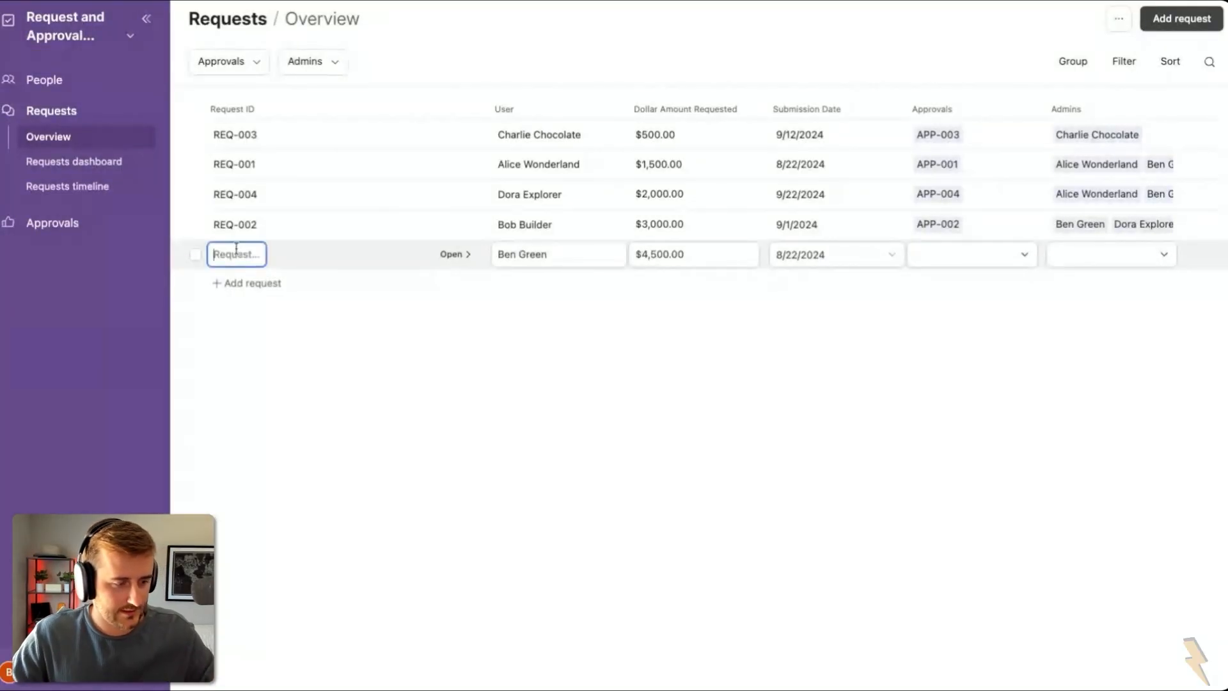
pyautogui.write('REQ-')
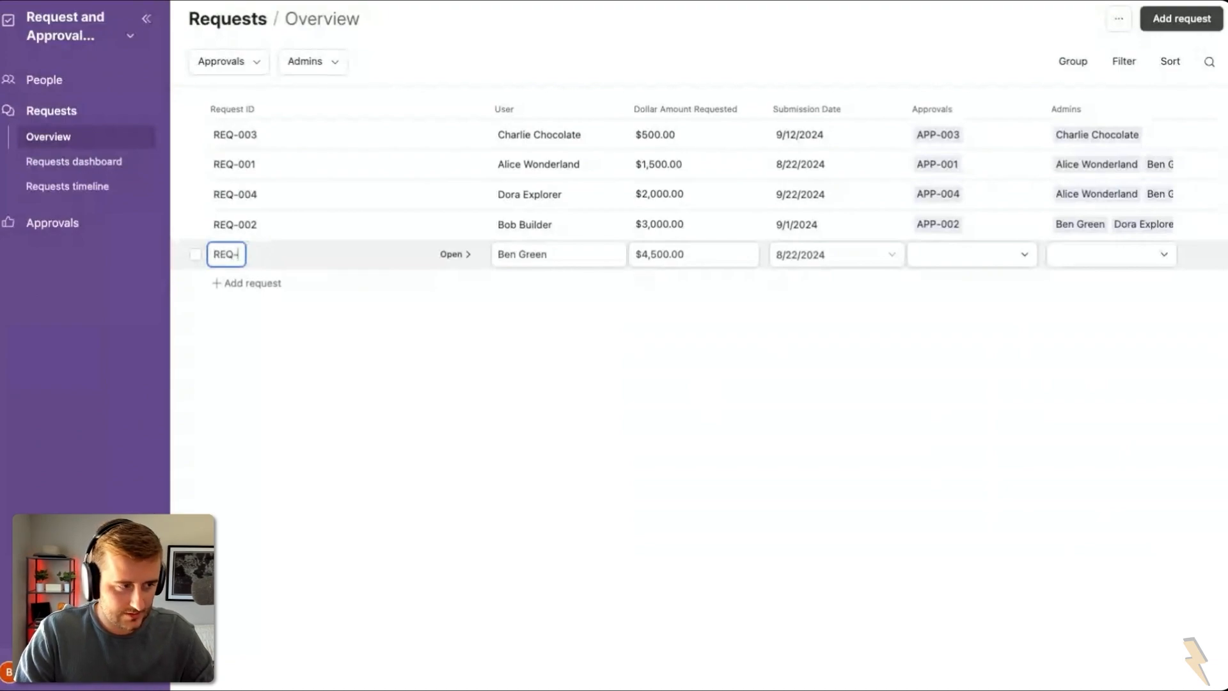
pyautogui.write('005')
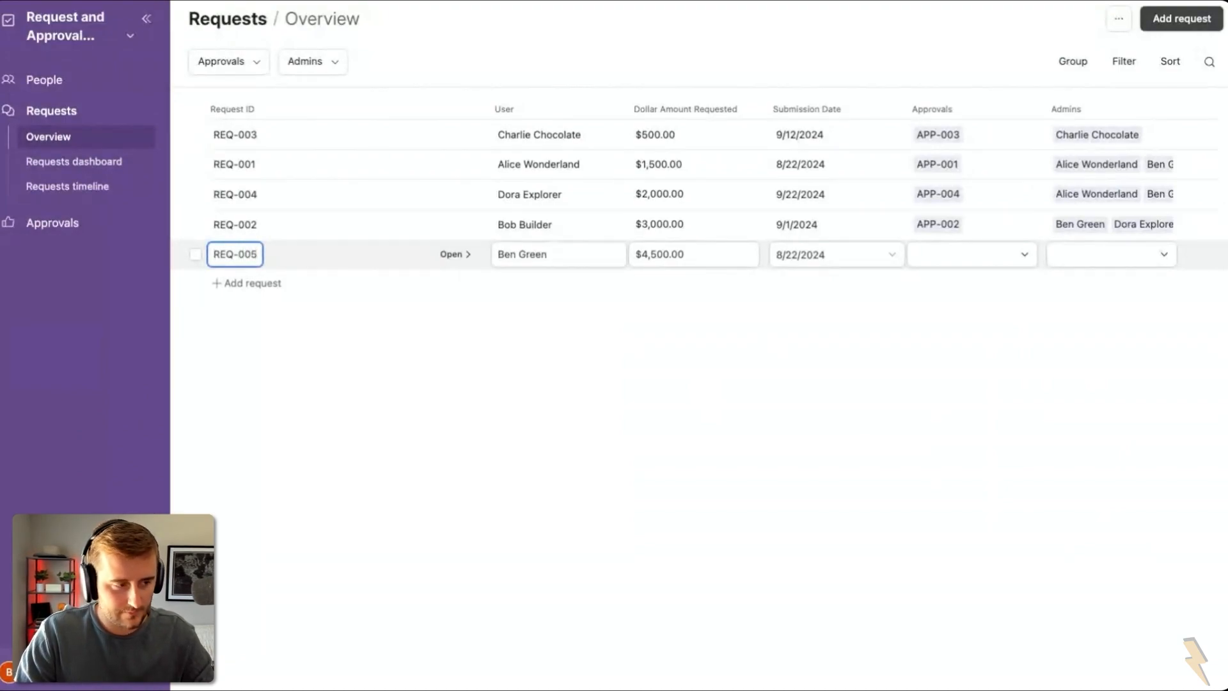
pyautogui.click(558, 422)
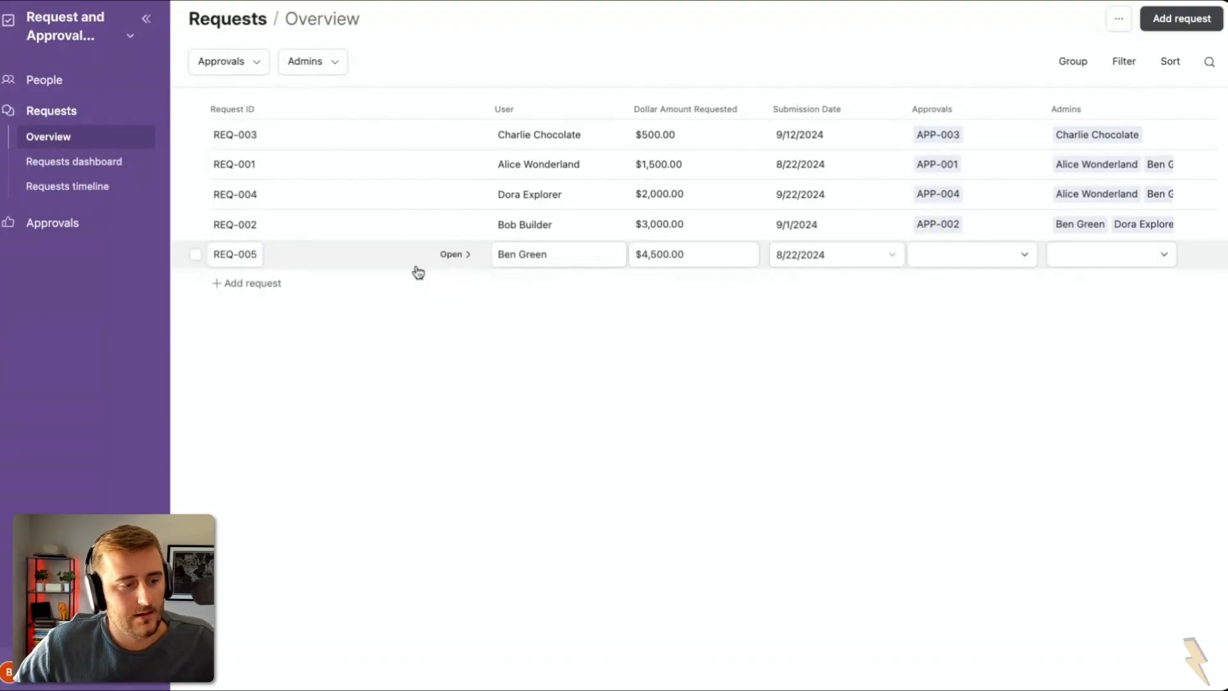
pyautogui.click(451, 254)
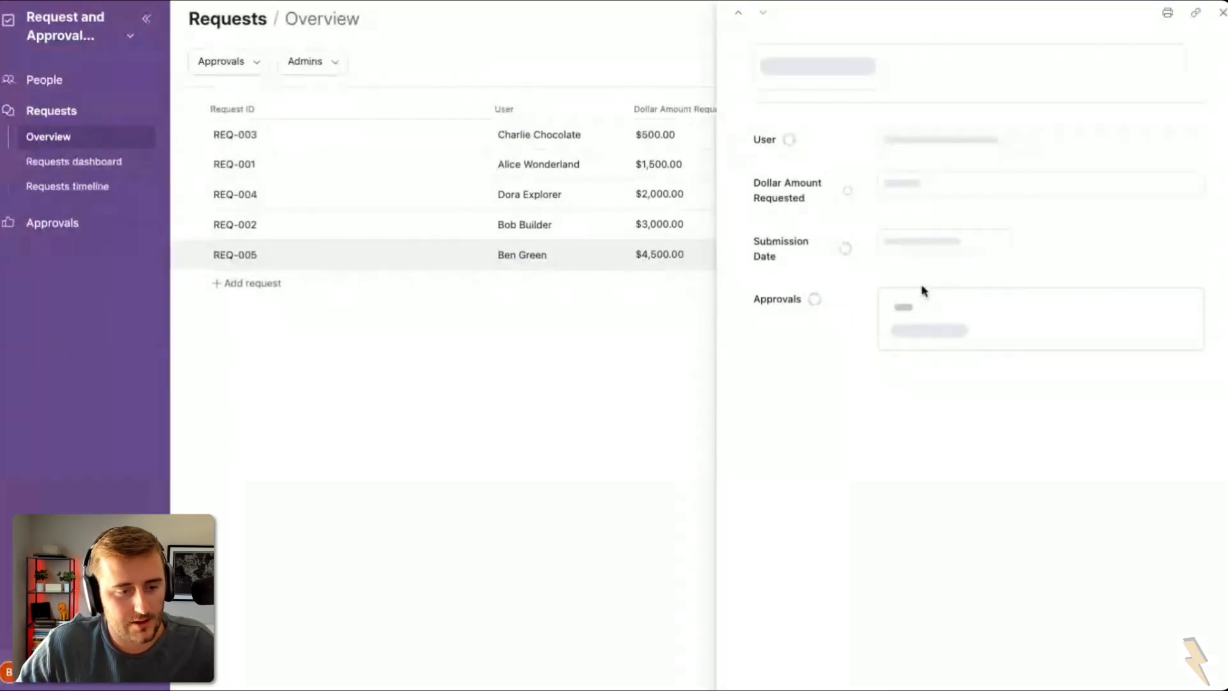
# Step: Display the request page's Approvals field as a list of linked records
pyautogui.click(100, 45)
pyautogui.click(117, 100)
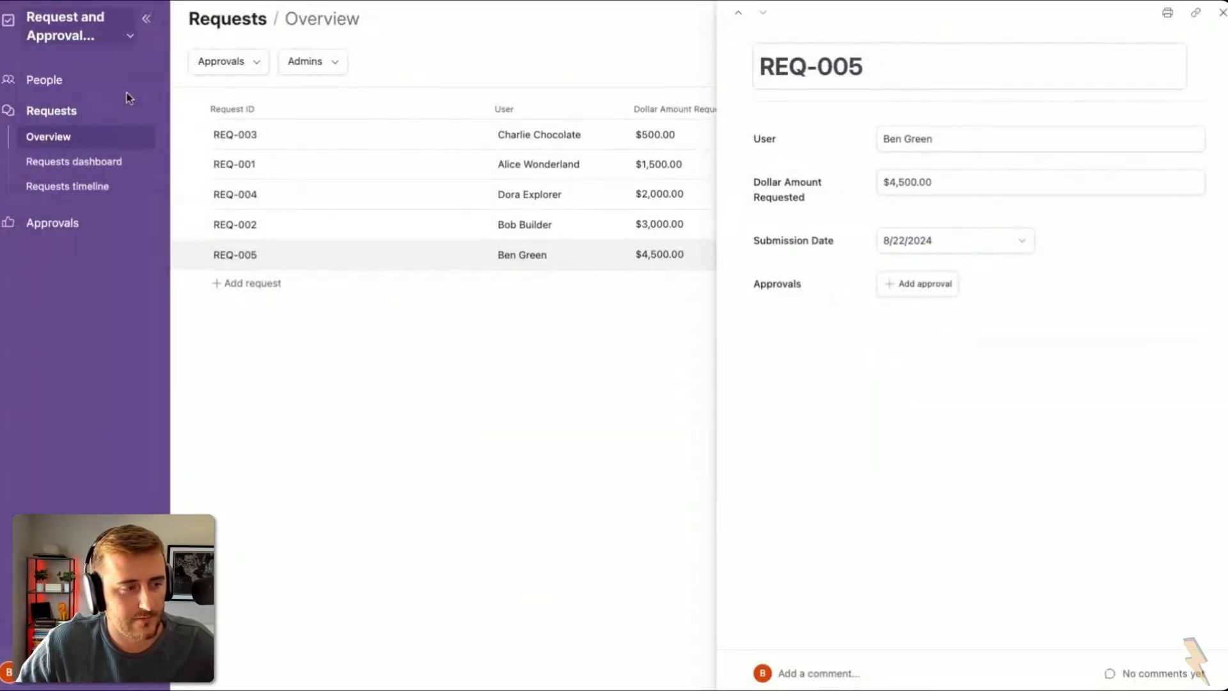
pyautogui.click(129, 35)
pyautogui.click(96, 76)
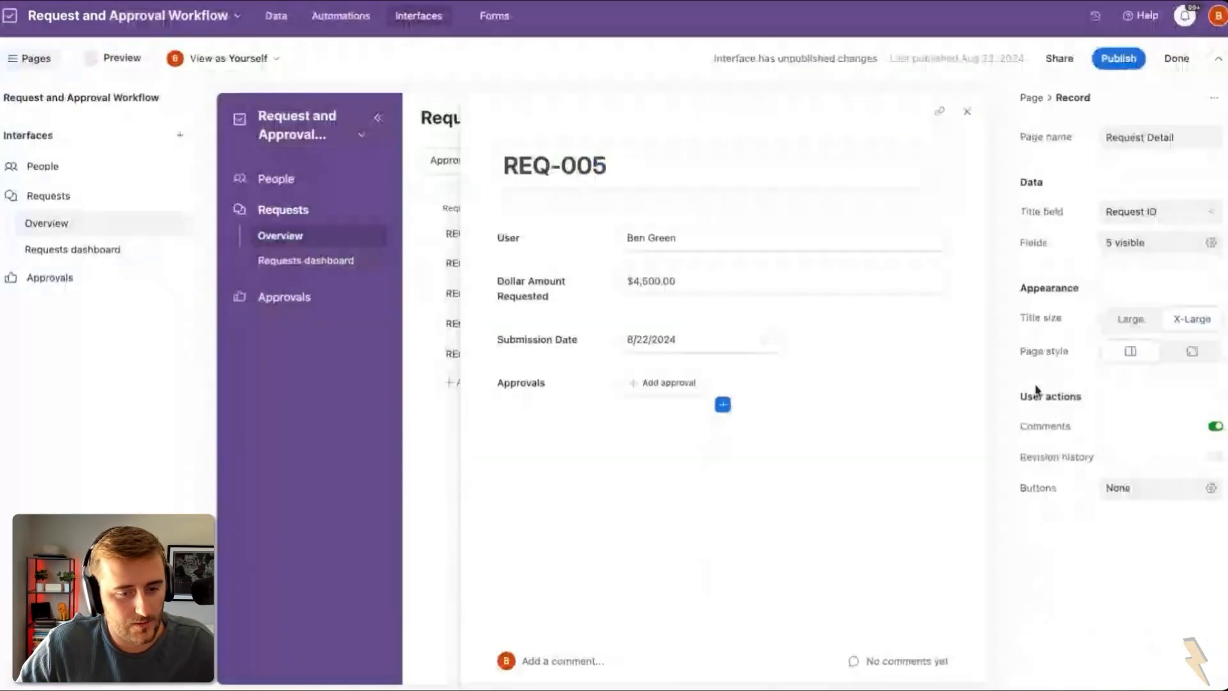
pyautogui.click(815, 384)
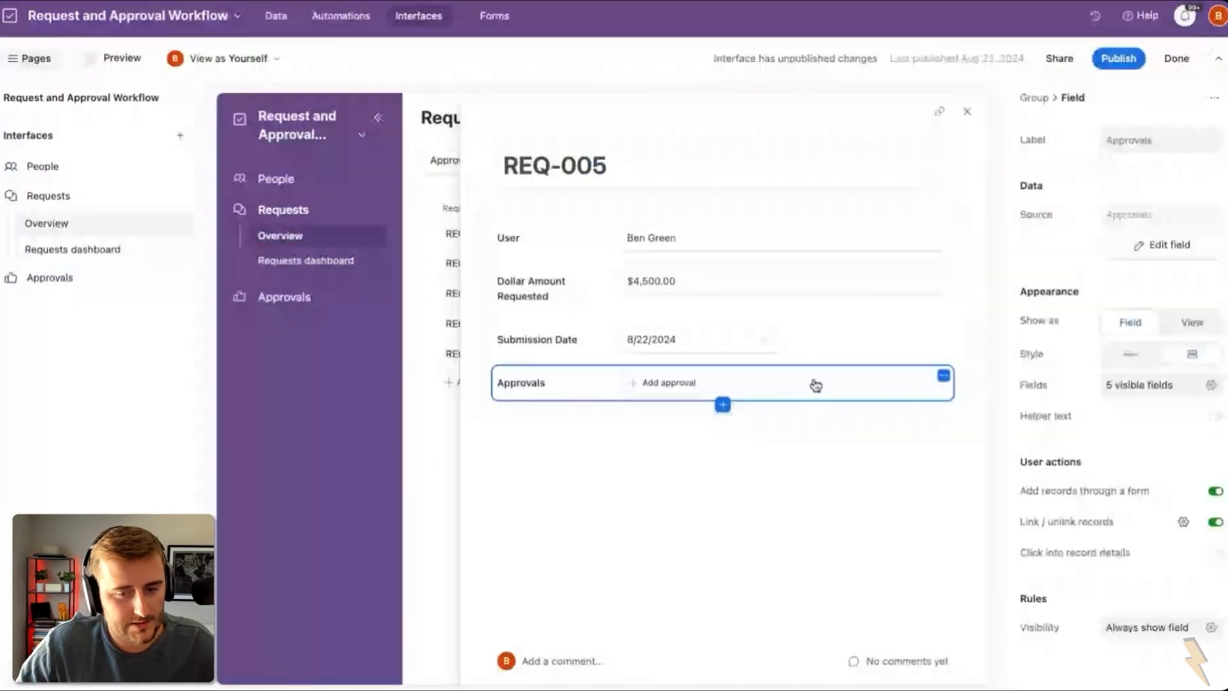
pyautogui.click(1192, 322)
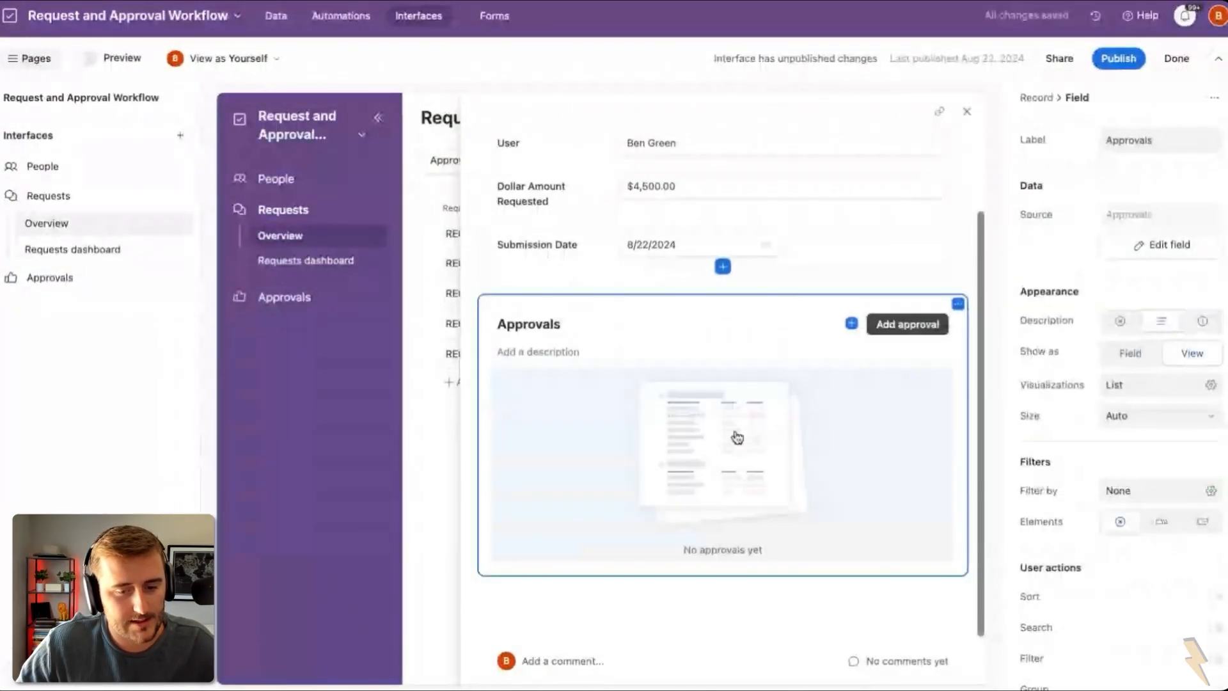
pyautogui.click(846, 441)
pyautogui.click(1176, 339)
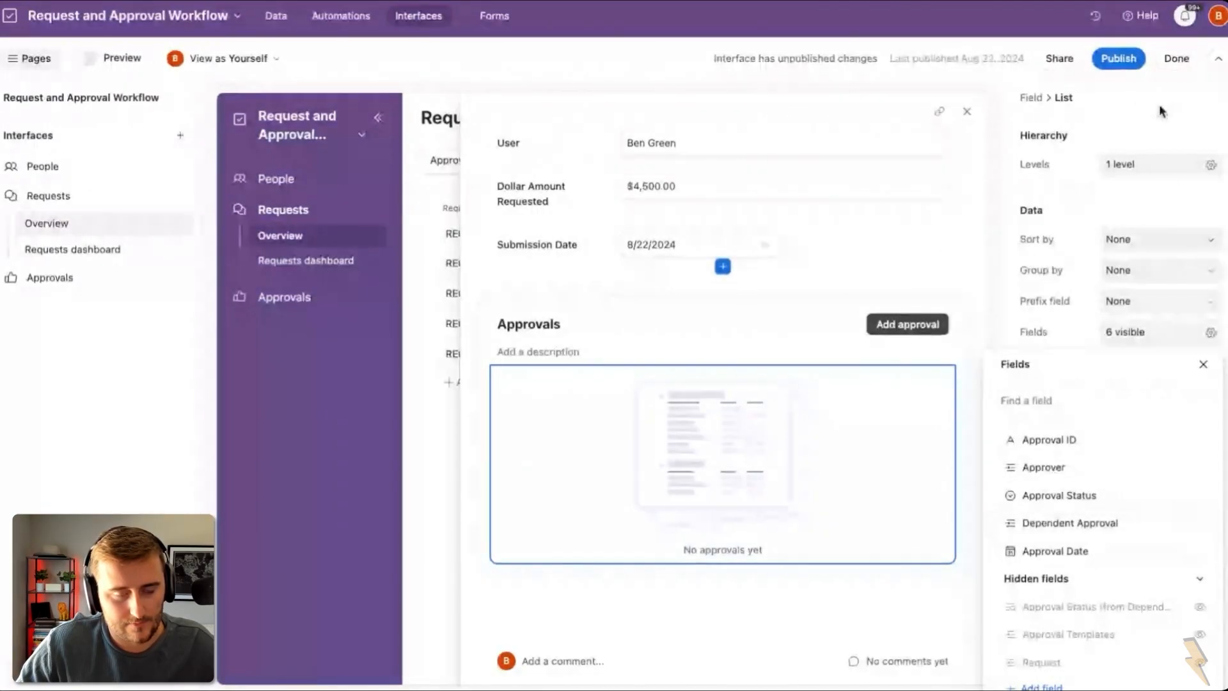
# Step: Publish the People and Requests interfaces, then return to the base's data
pyautogui.click(1118, 58)
pyautogui.click(457, 368)
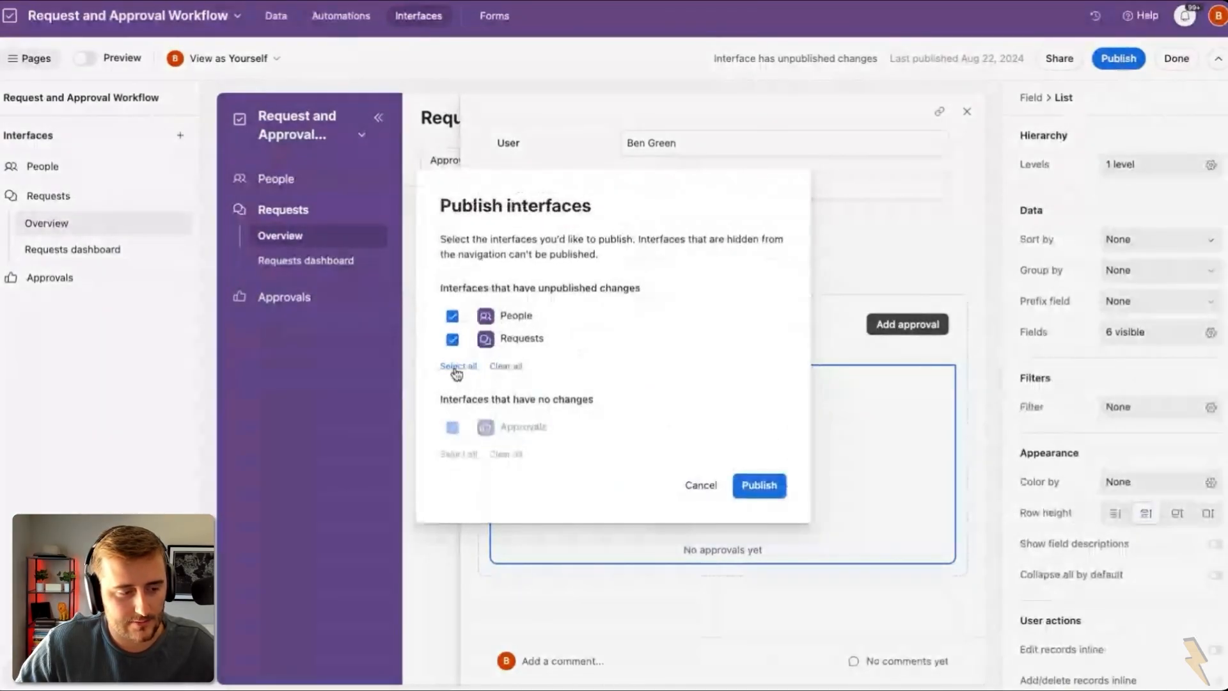
pyautogui.click(761, 486)
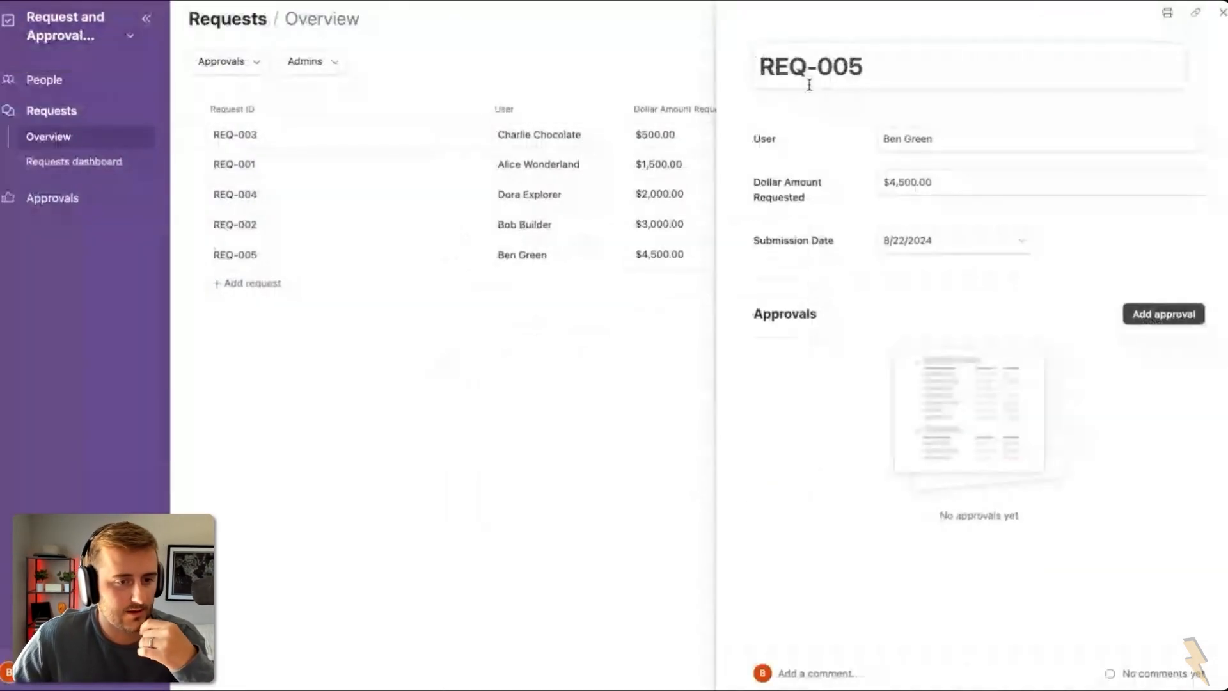
pyautogui.click(929, 182)
pyautogui.tripleClick(929, 181)
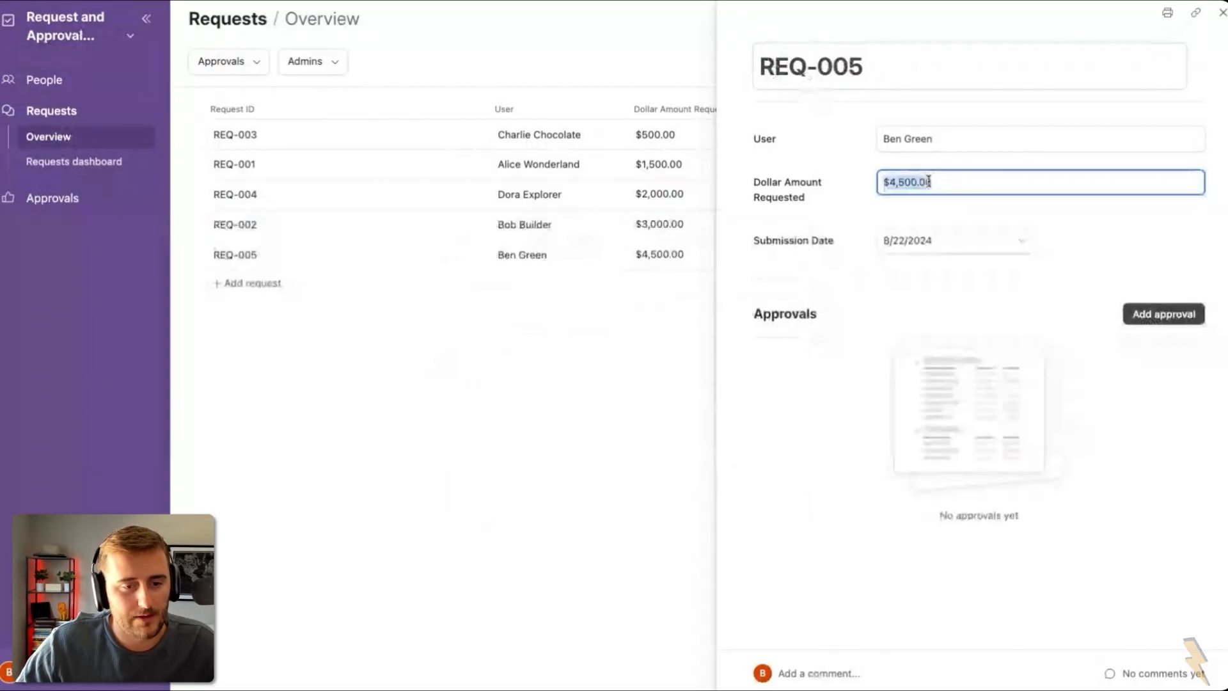
pyautogui.click(96, 32)
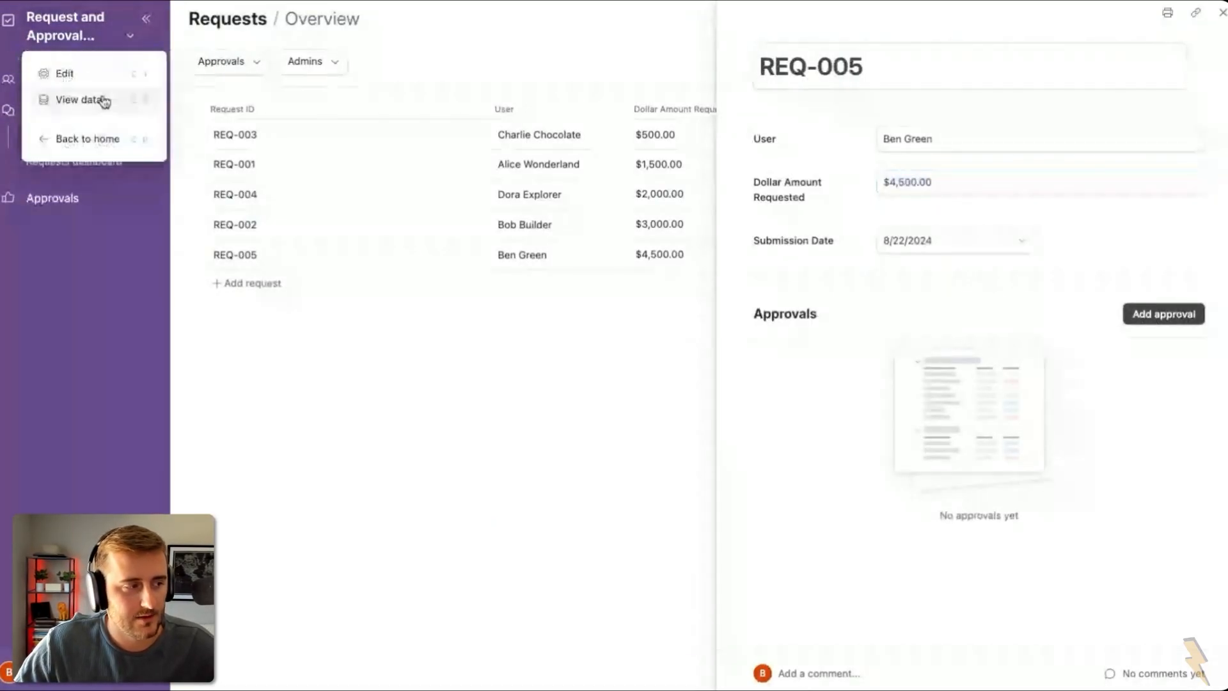
pyautogui.click(102, 100)
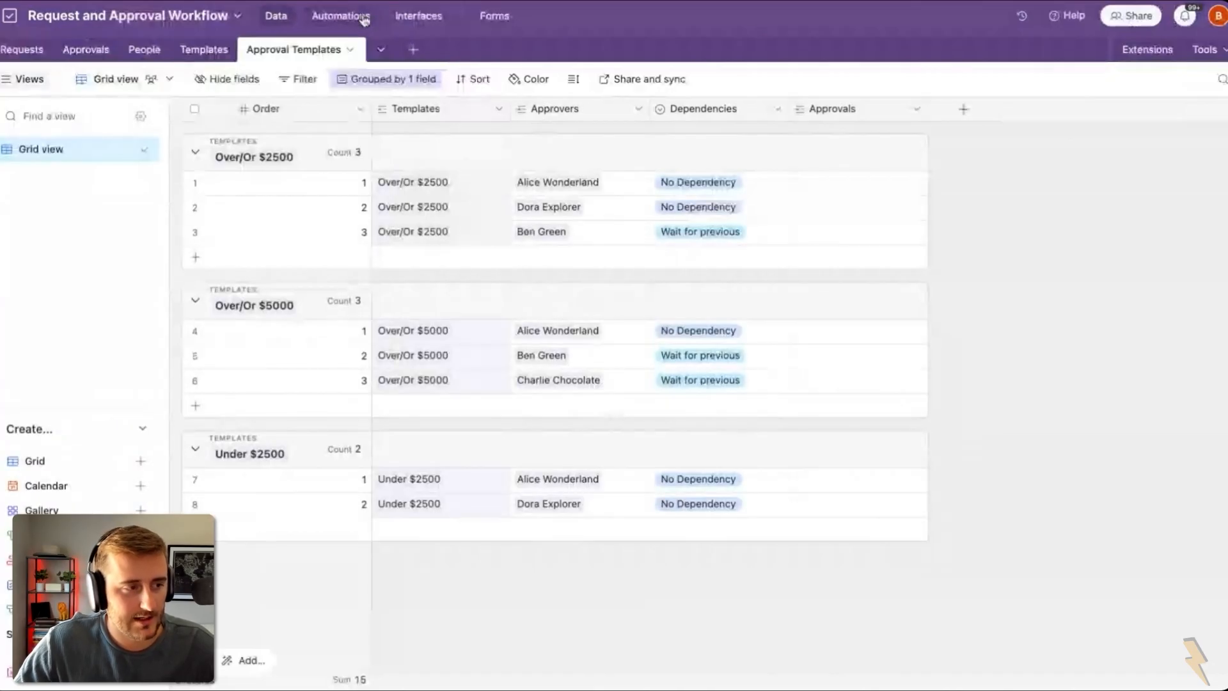
# Step: Create a Generate Approvals automation triggered when a Requests record matches conditions
pyautogui.click(362, 18)
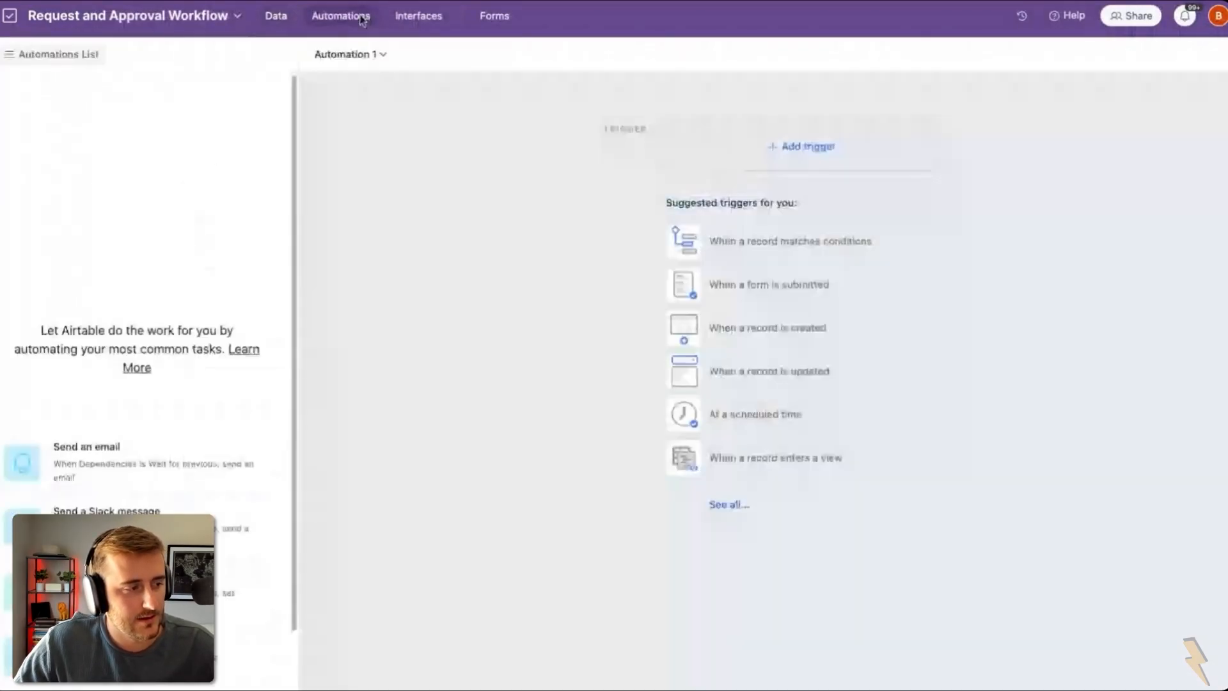
pyautogui.click(811, 147)
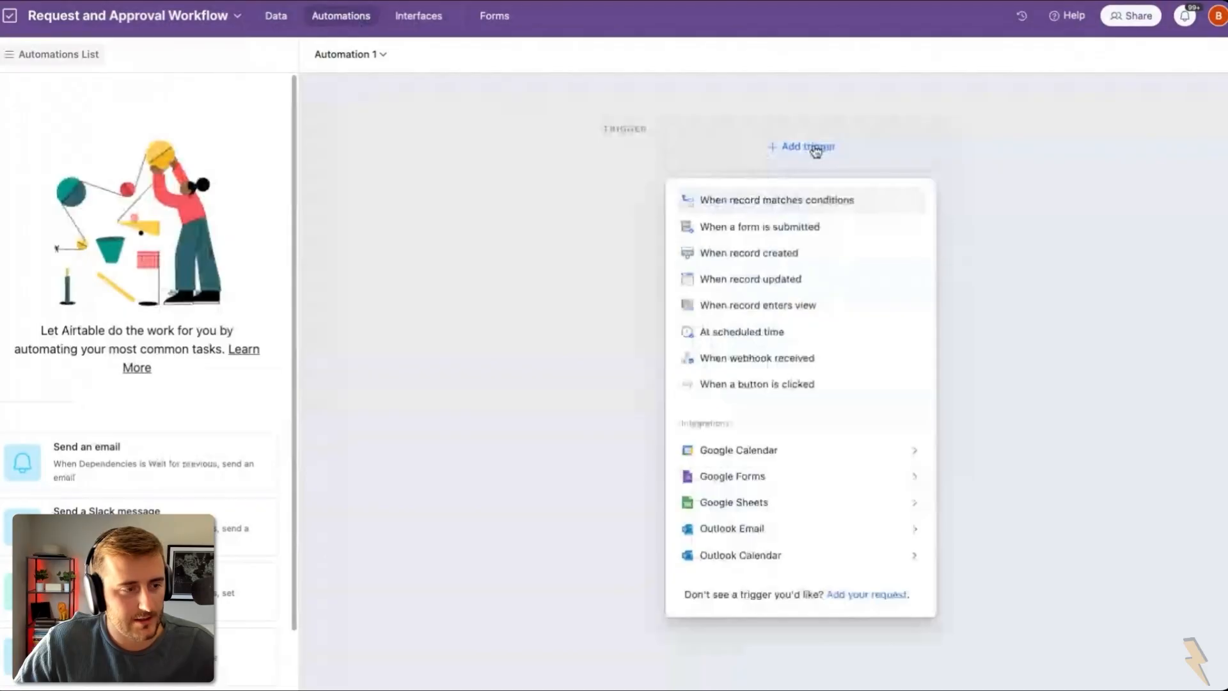
pyautogui.click(798, 200)
pyautogui.click(363, 56)
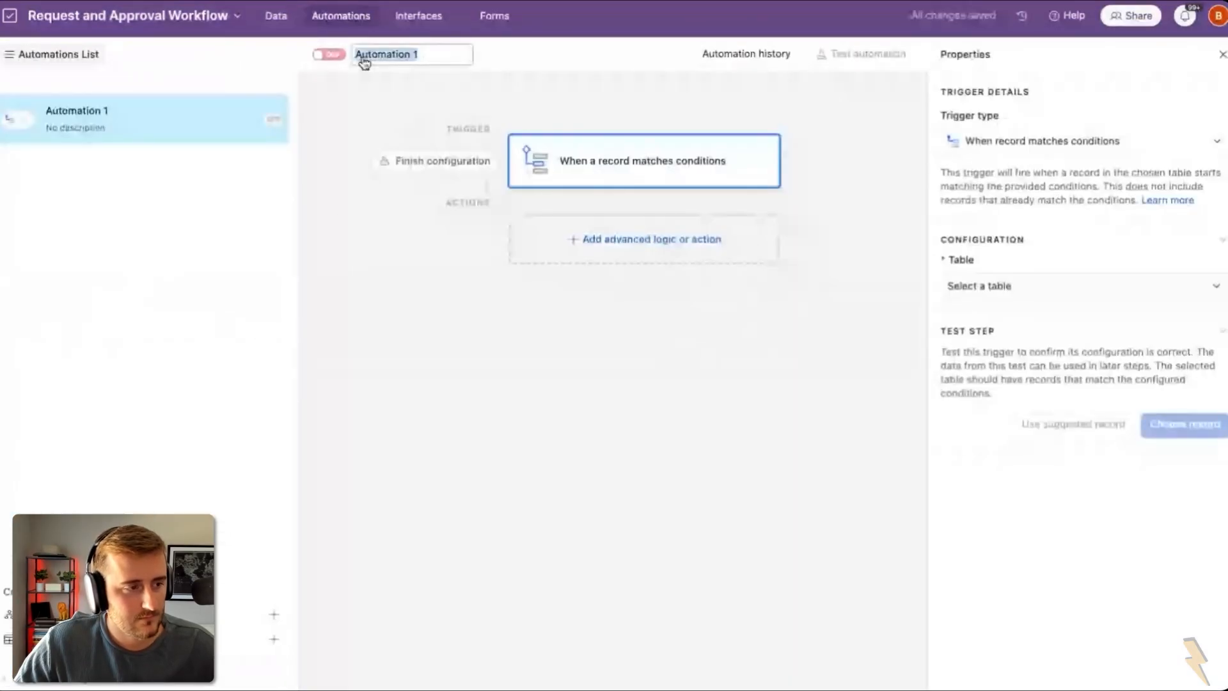
pyautogui.write('Generate Ap')
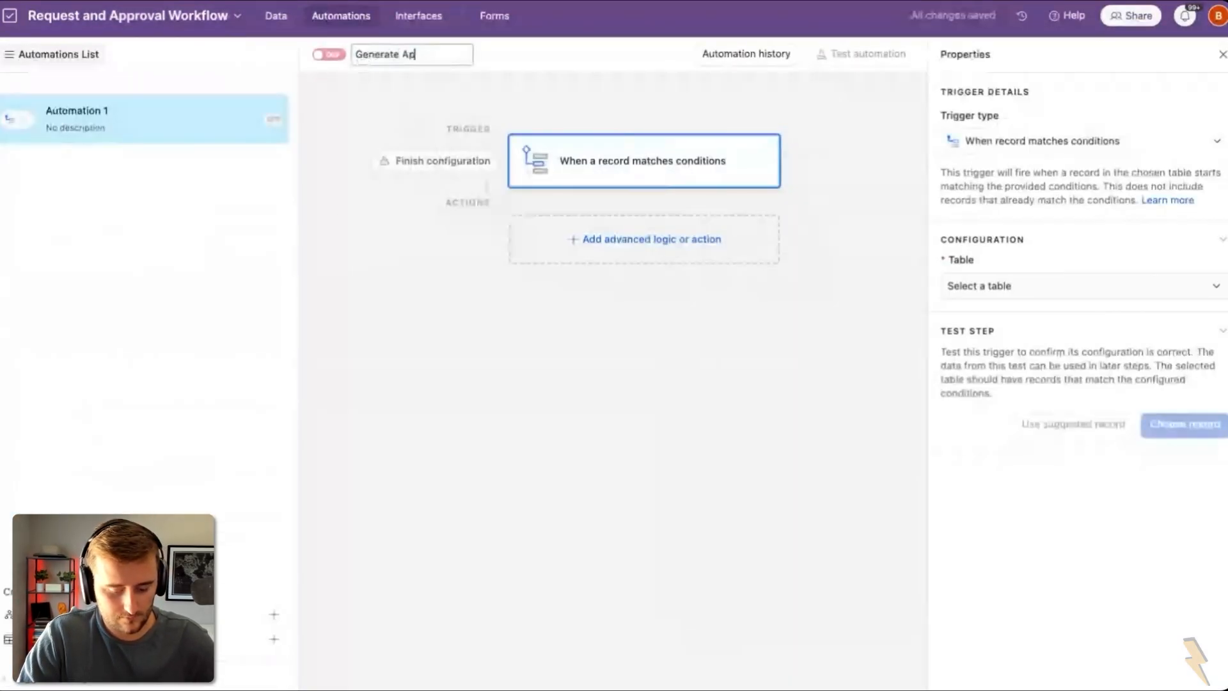
pyautogui.press('Return')
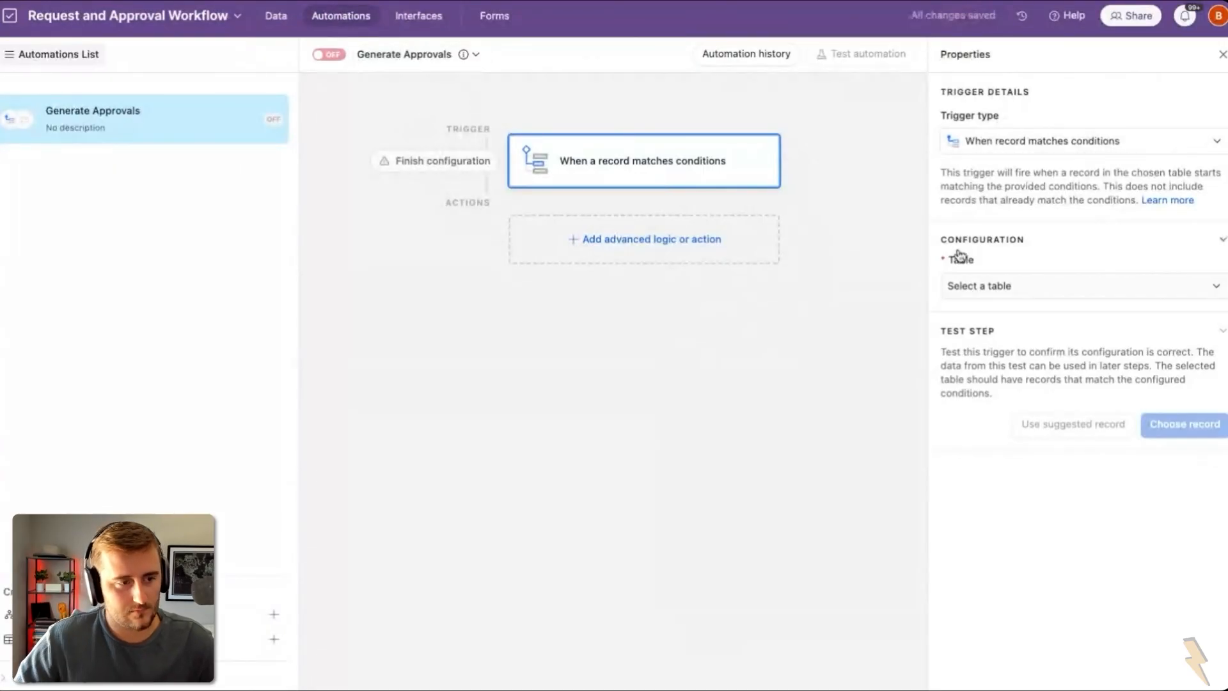
pyautogui.click(1014, 288)
pyautogui.click(1031, 339)
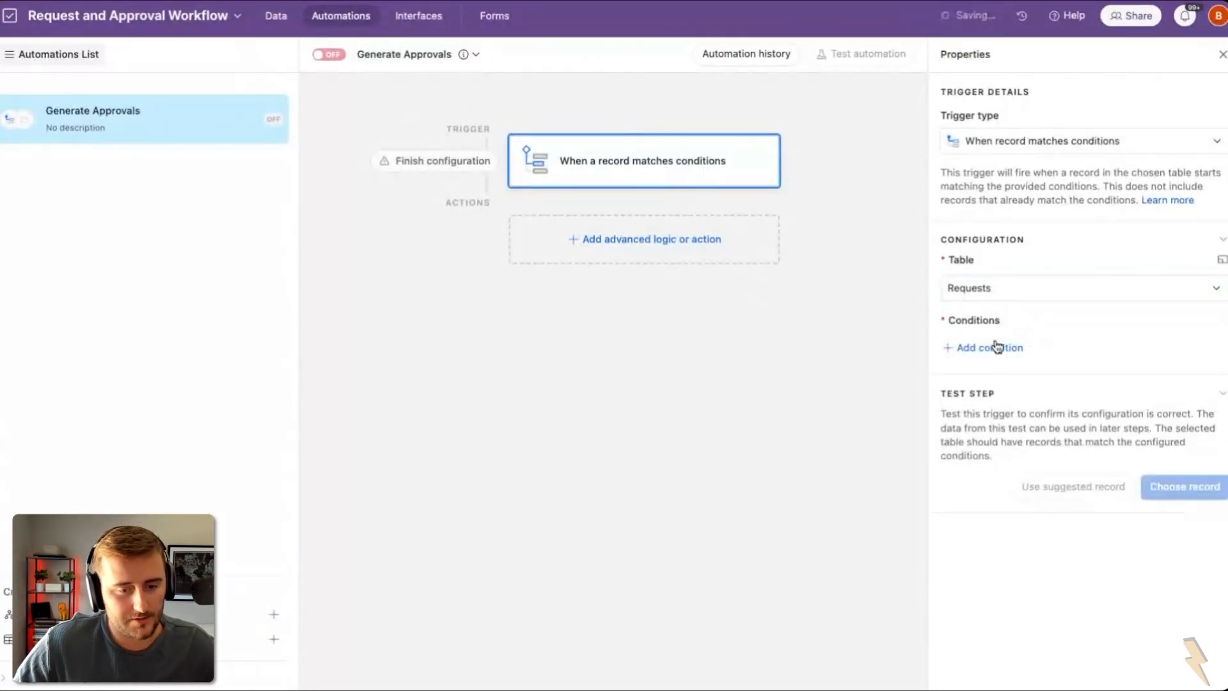
# Step: Add trigger conditions: Approvals is empty and Dollar Amount Requested is not empty
pyautogui.click(996, 346)
pyautogui.click(1015, 350)
pyautogui.click(1093, 511)
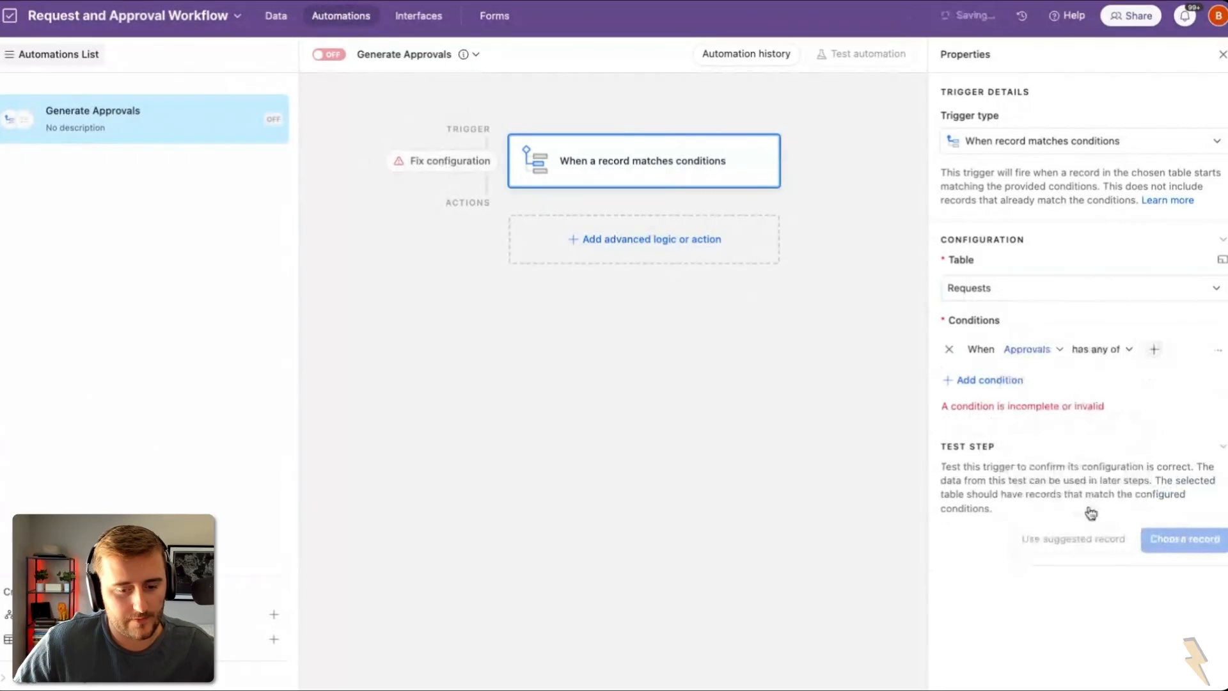
pyautogui.click(1095, 350)
pyautogui.scroll(-1, 1132, 537)
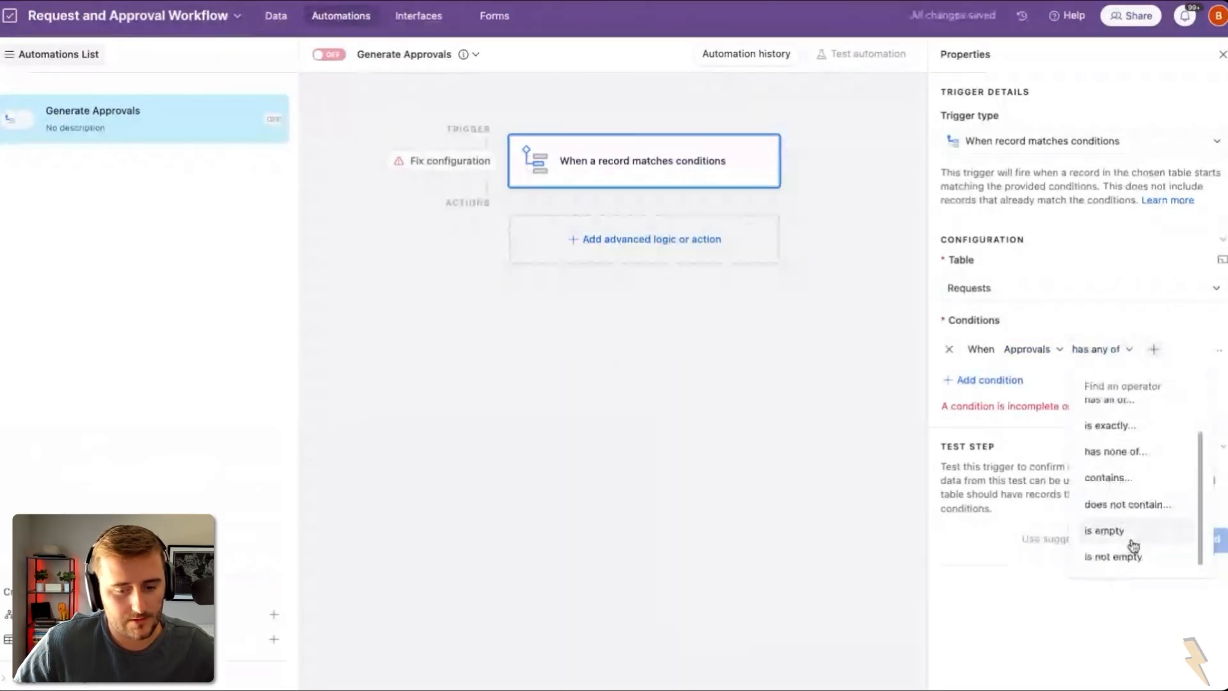
pyautogui.click(1133, 544)
pyautogui.click(998, 380)
pyautogui.click(1033, 379)
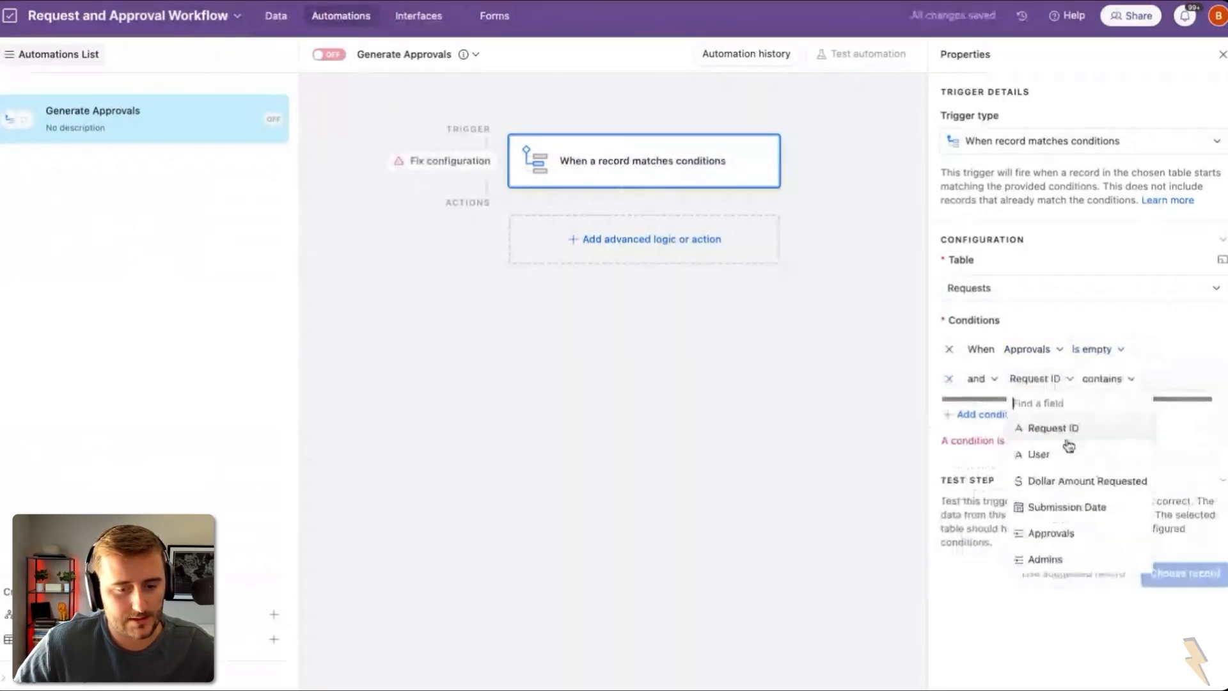
pyautogui.click(1080, 481)
pyautogui.click(1155, 379)
pyautogui.scroll(-1, 1151, 512)
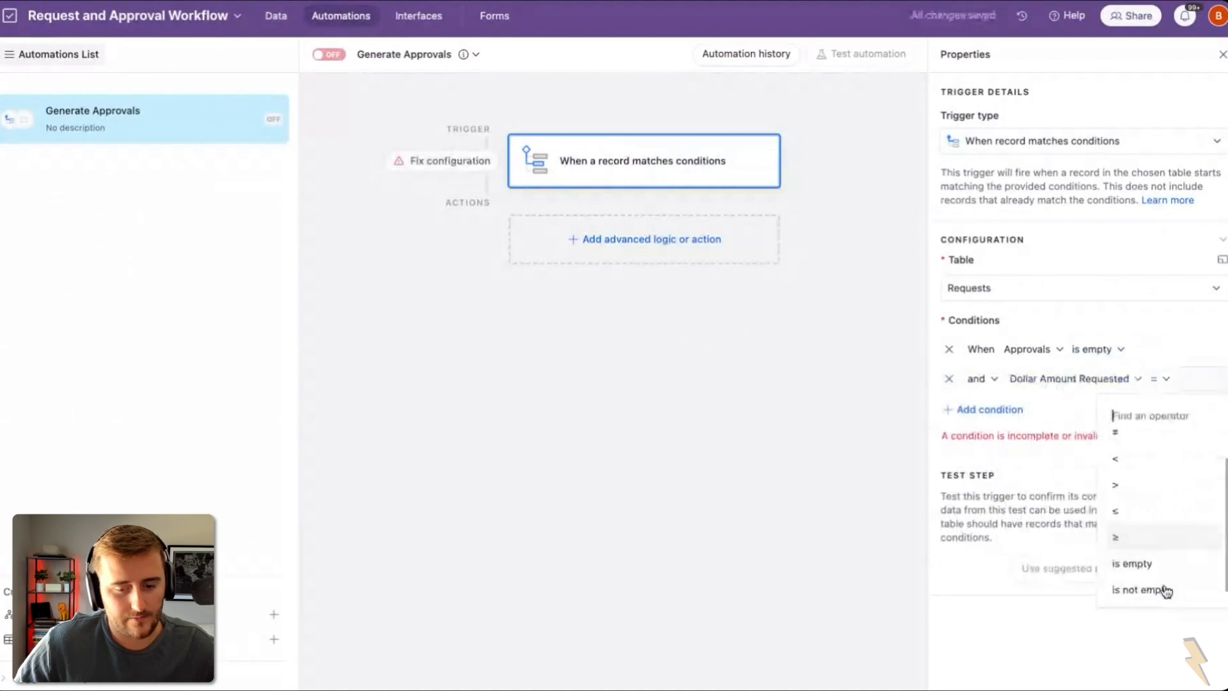
pyautogui.click(1166, 591)
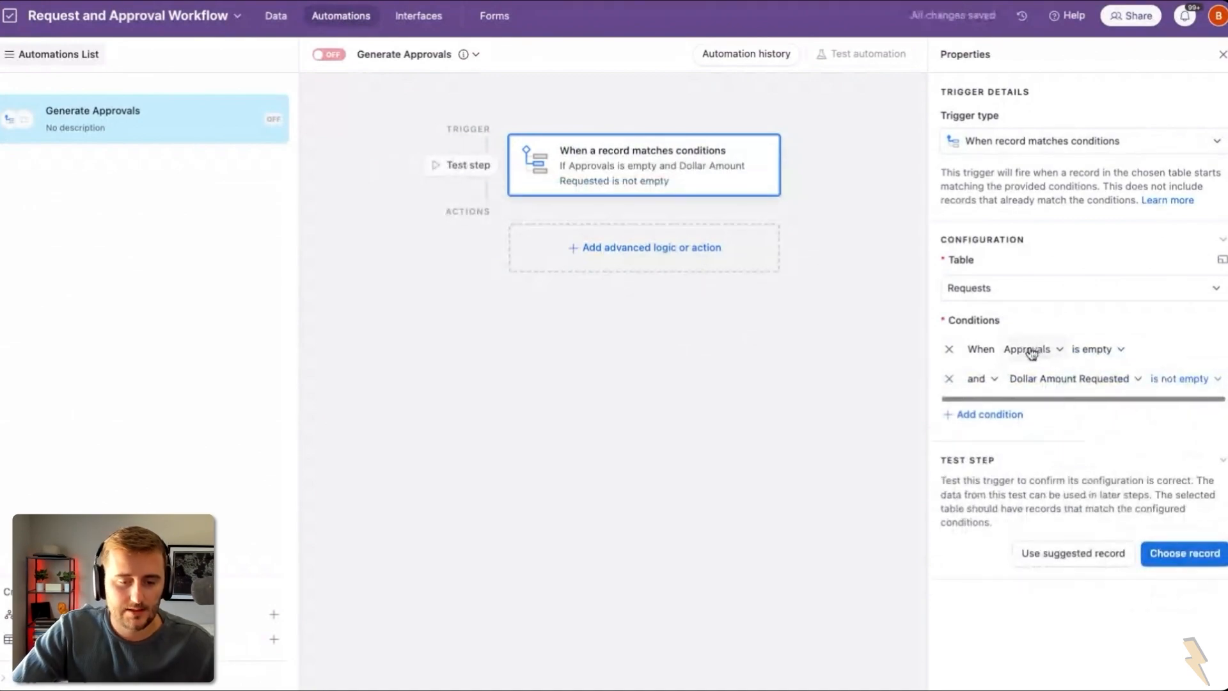
# Step: Test the trigger using the REQ-005 record
pyautogui.click(1151, 558)
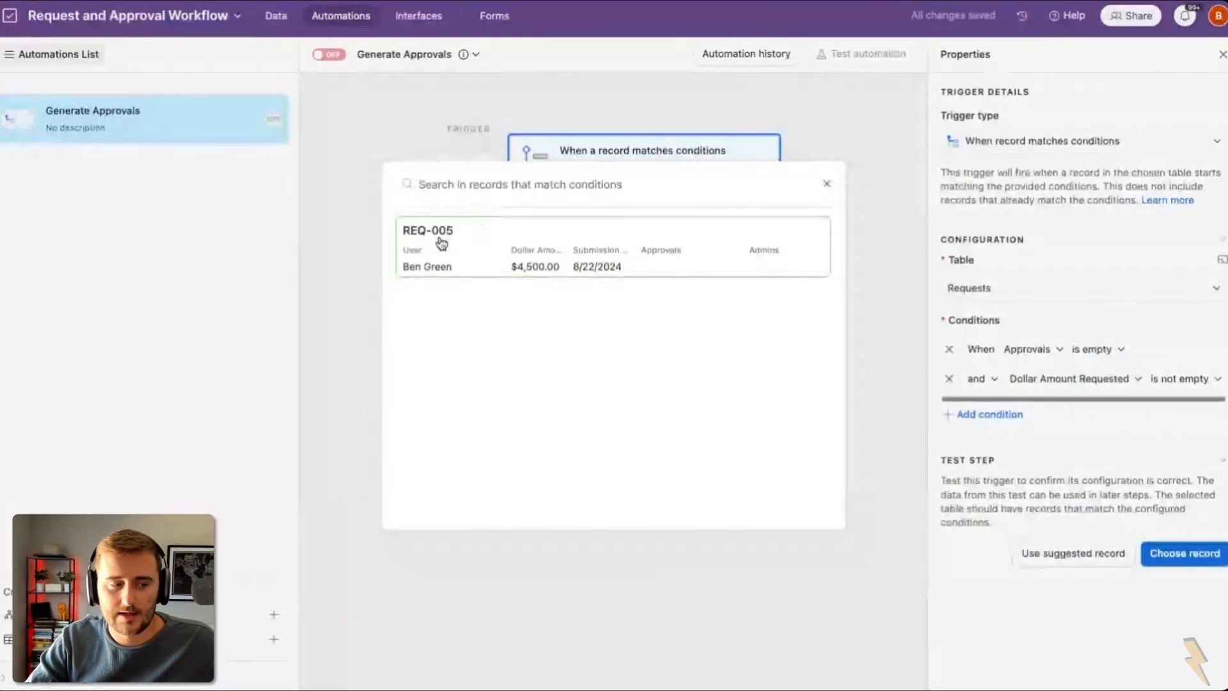
pyautogui.click(428, 241)
pyautogui.click(613, 247)
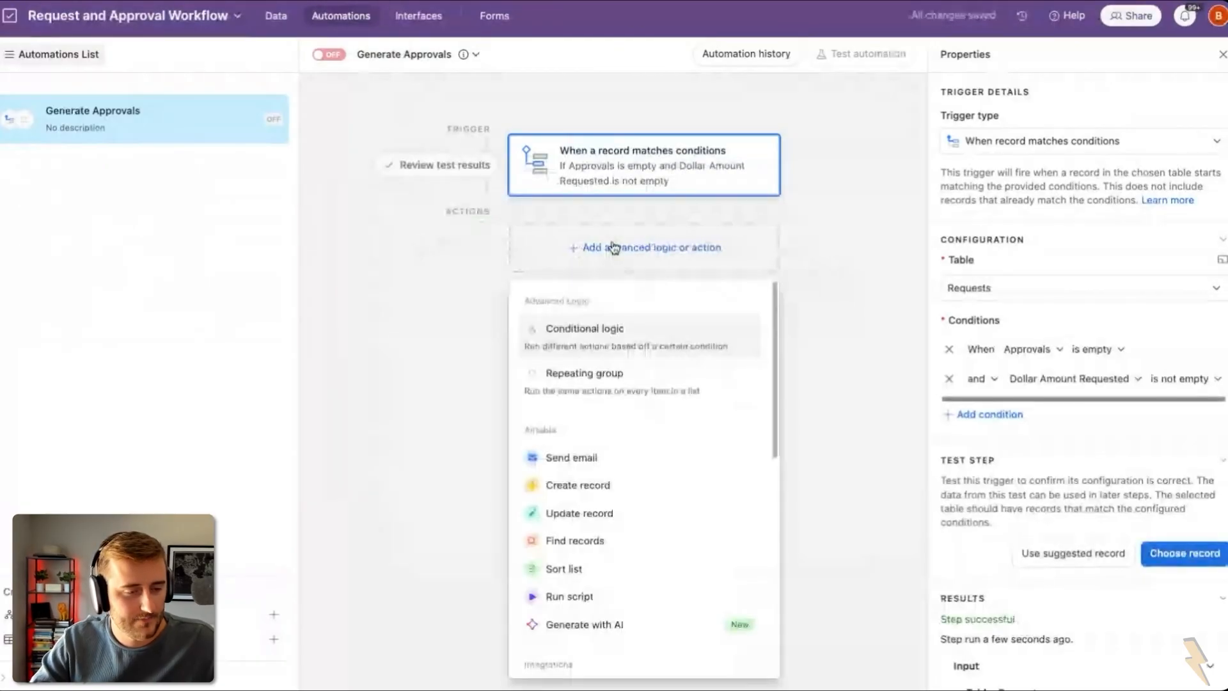
# Step: Add a Find records step that searches Templates with conditions on Lower Limit and Upper Limit
pyautogui.click(633, 542)
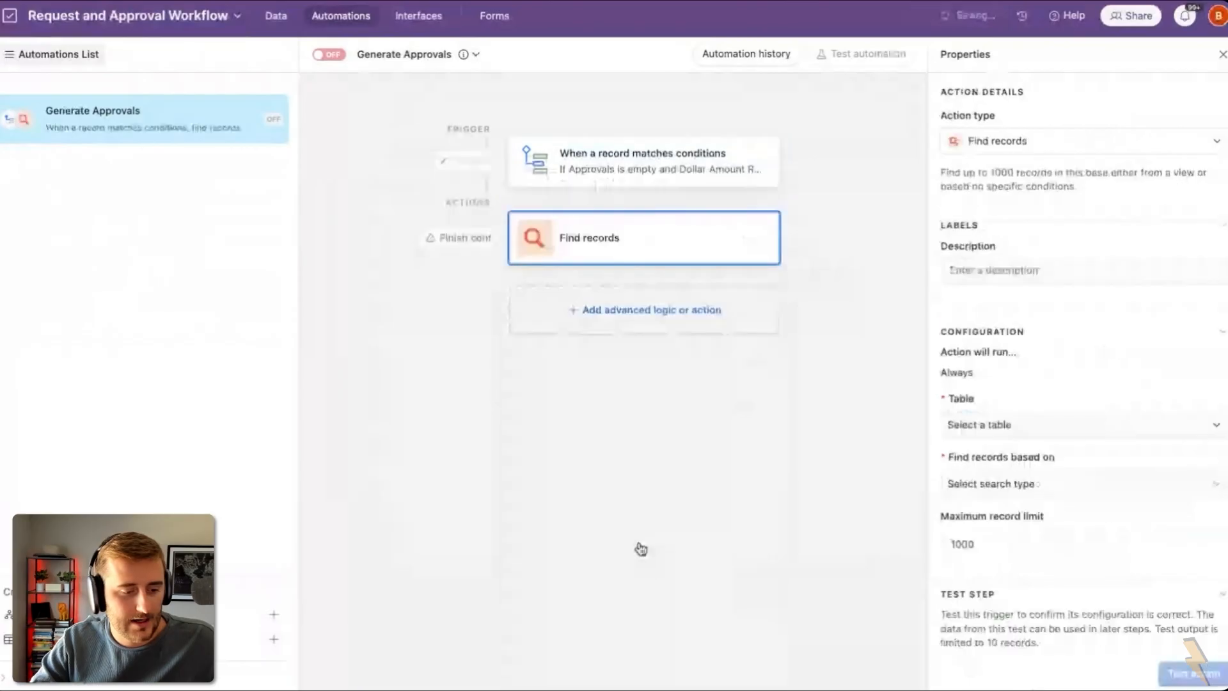
pyautogui.click(1000, 425)
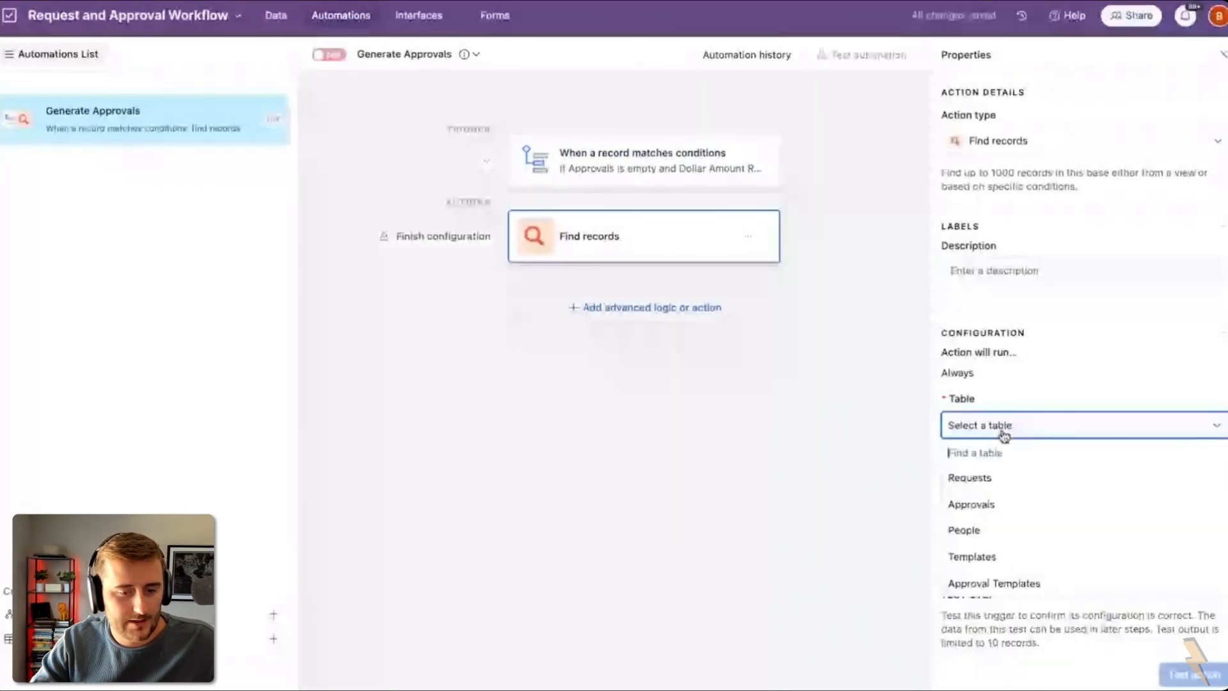
pyautogui.click(1017, 556)
pyautogui.click(977, 496)
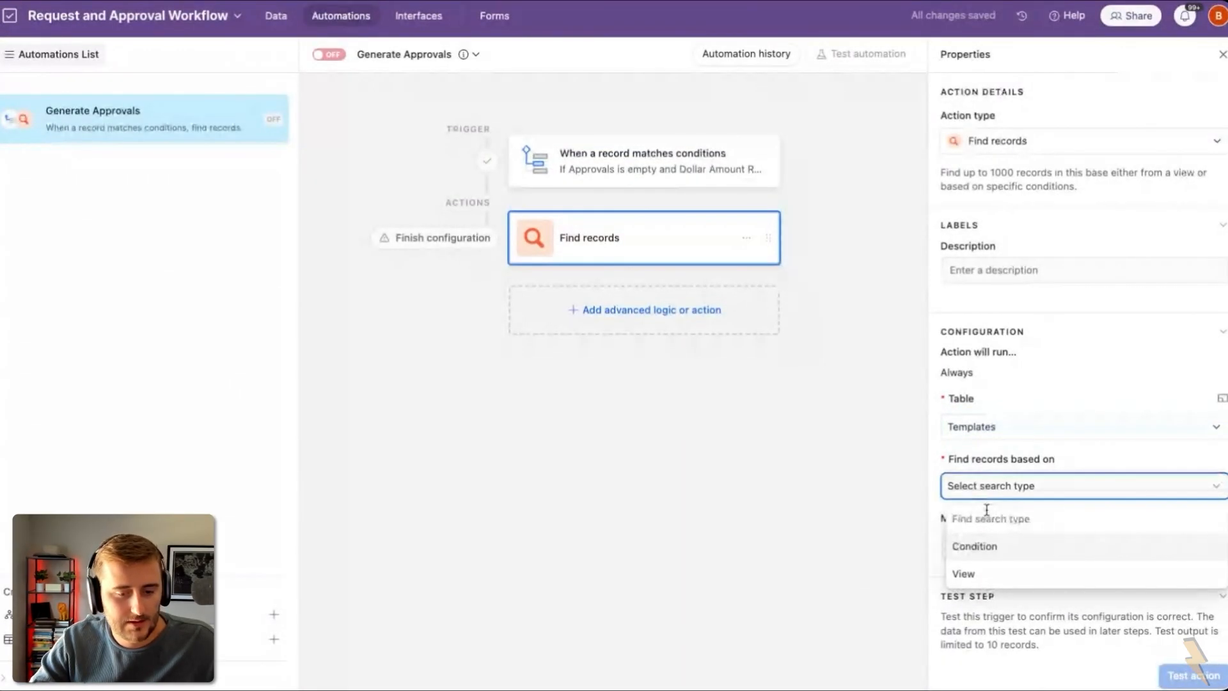
pyautogui.click(1026, 547)
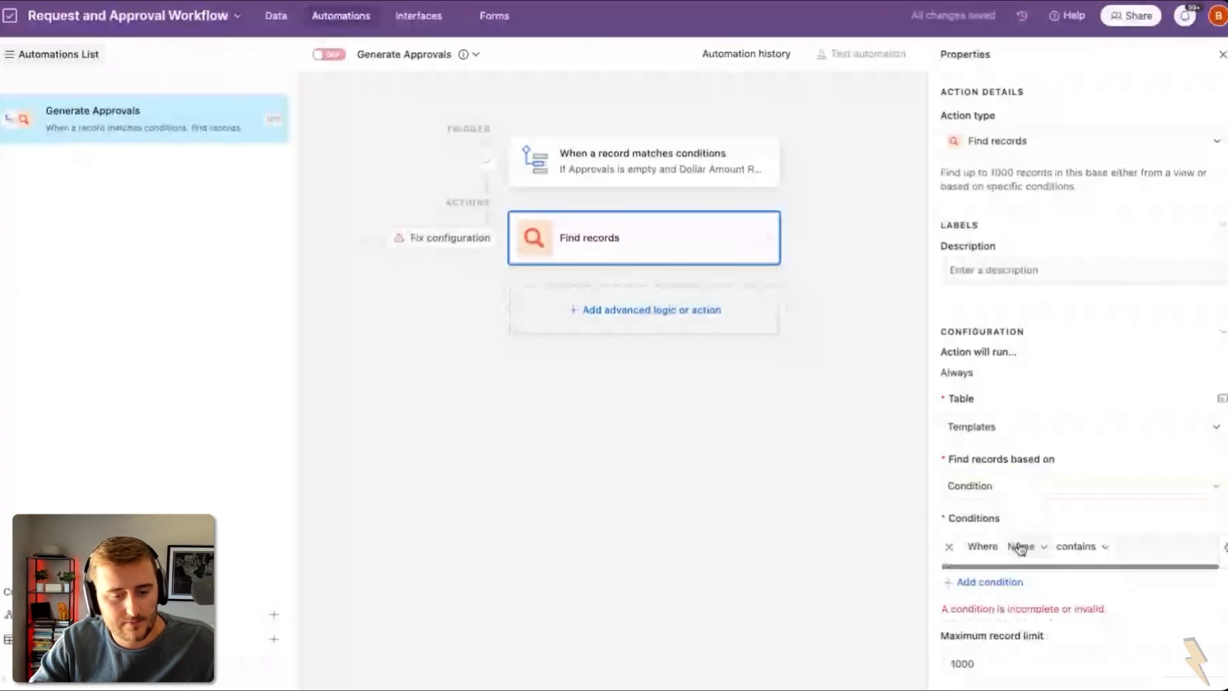
pyautogui.click(1021, 548)
pyautogui.click(1093, 633)
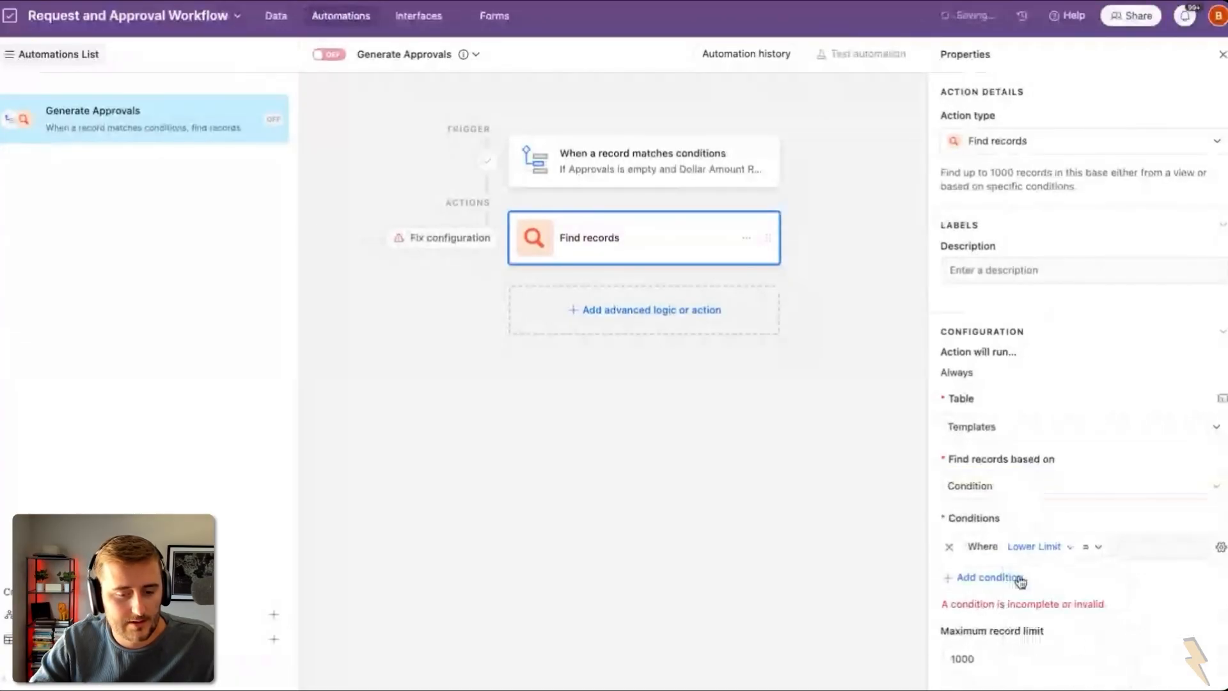
pyautogui.click(1018, 580)
pyautogui.click(1030, 576)
pyautogui.click(1054, 524)
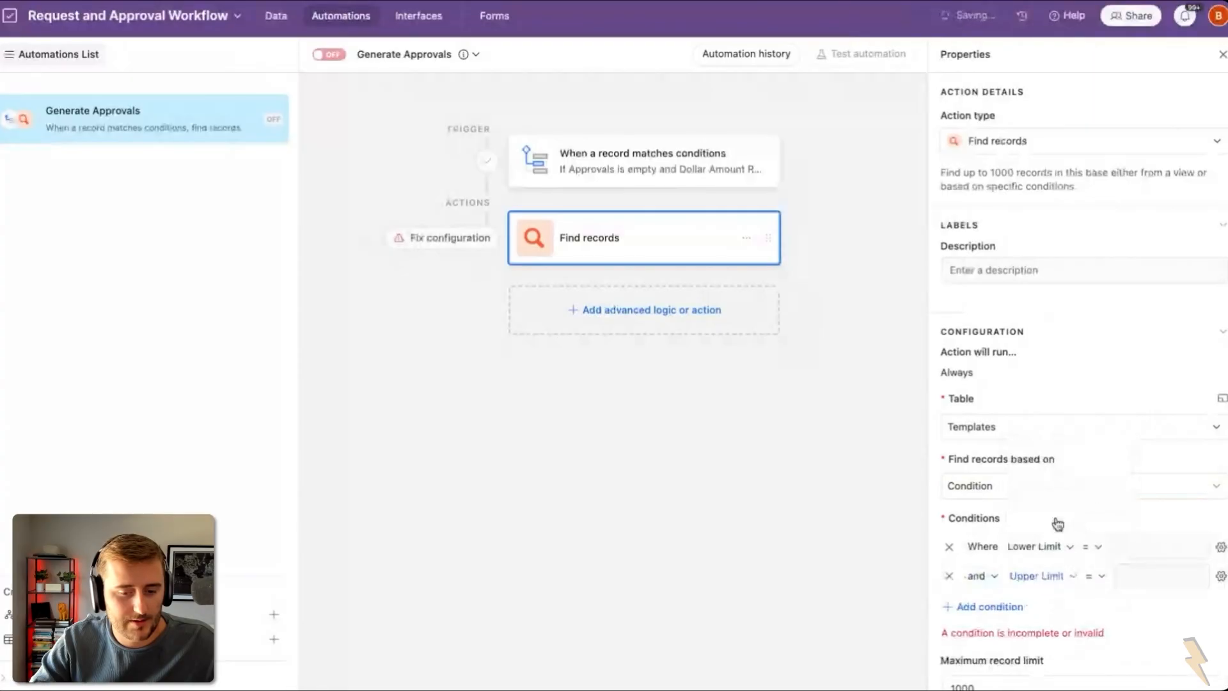
pyautogui.moveTo(928, 502); pyautogui.dragTo(655, 498)
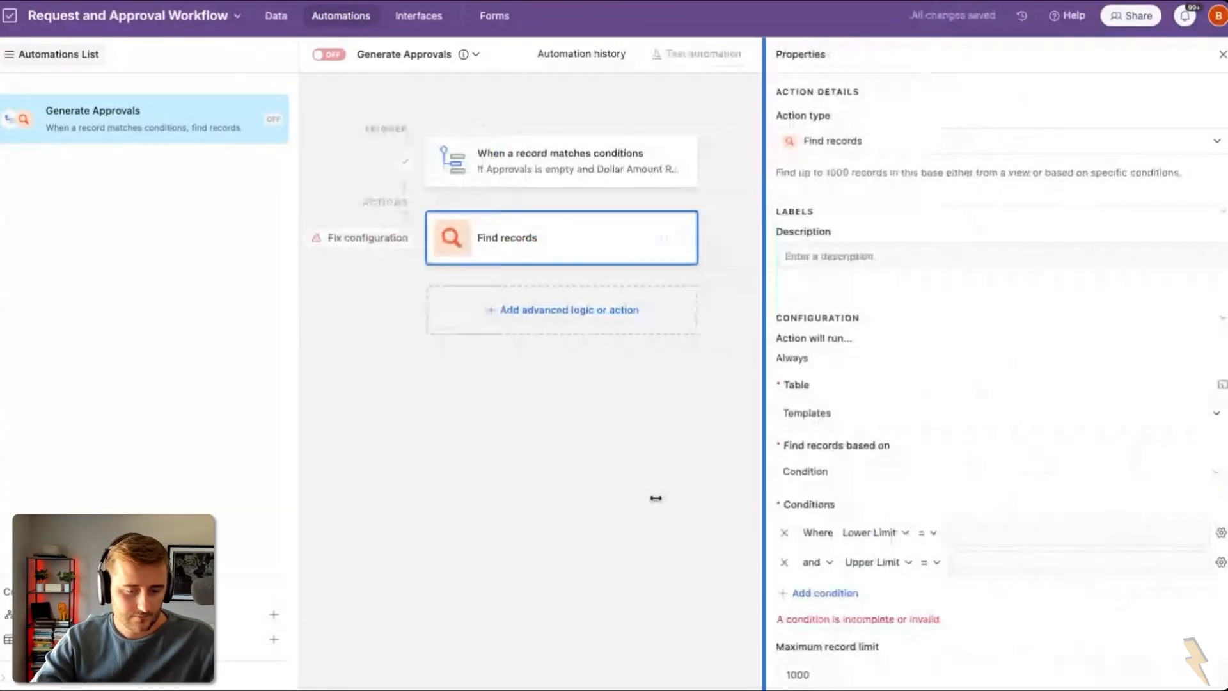
# Step: Make the Lower Limit condition ≤ the dynamic Dollar Amount Requested
pyautogui.click(937, 533)
pyautogui.click(933, 398)
pyautogui.click(934, 533)
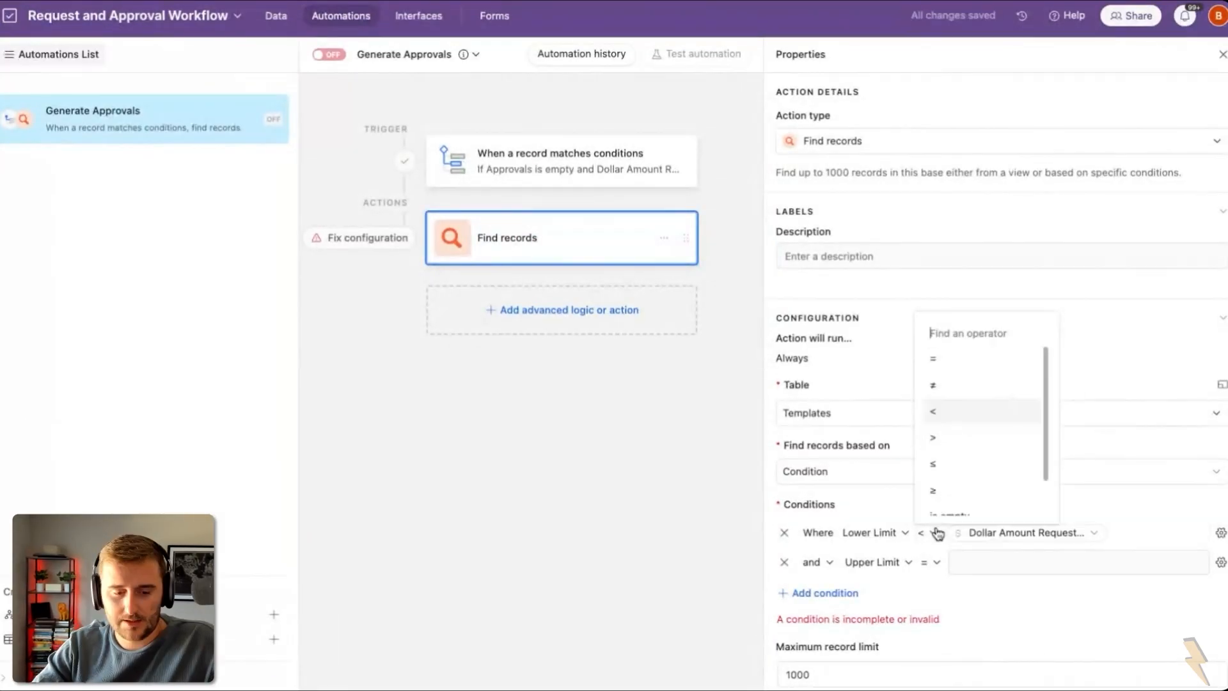
pyautogui.click(945, 452)
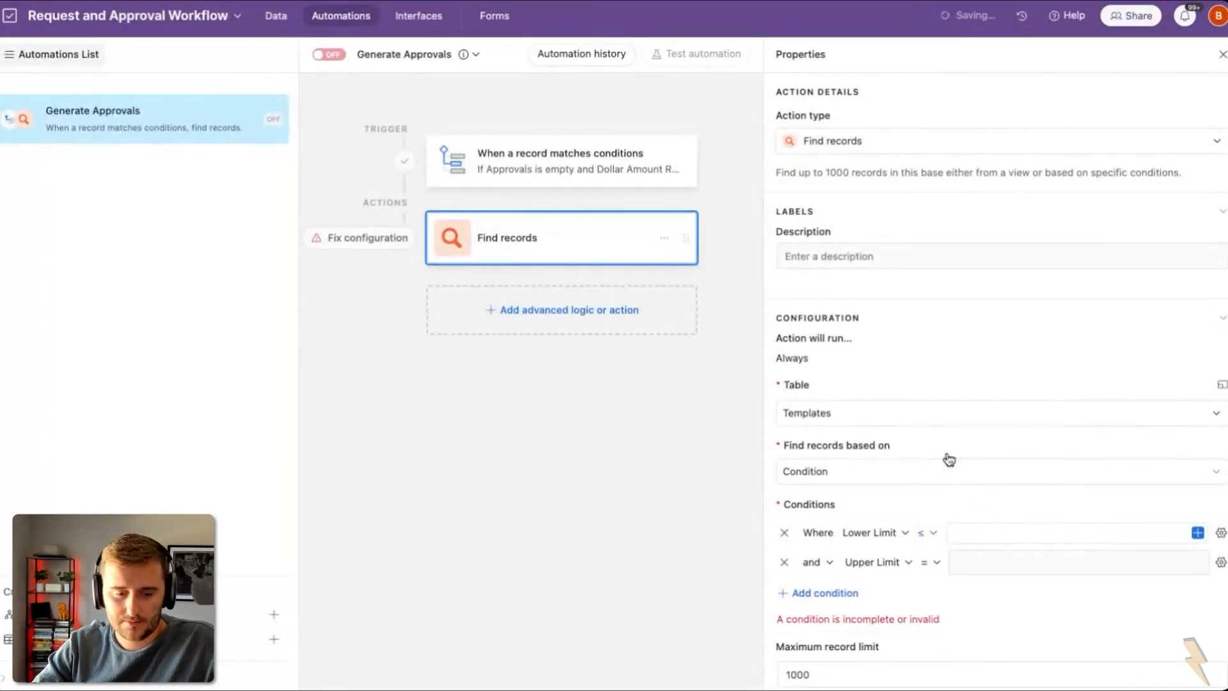
pyautogui.click(1197, 534)
pyautogui.scroll(-5, 1129, 468)
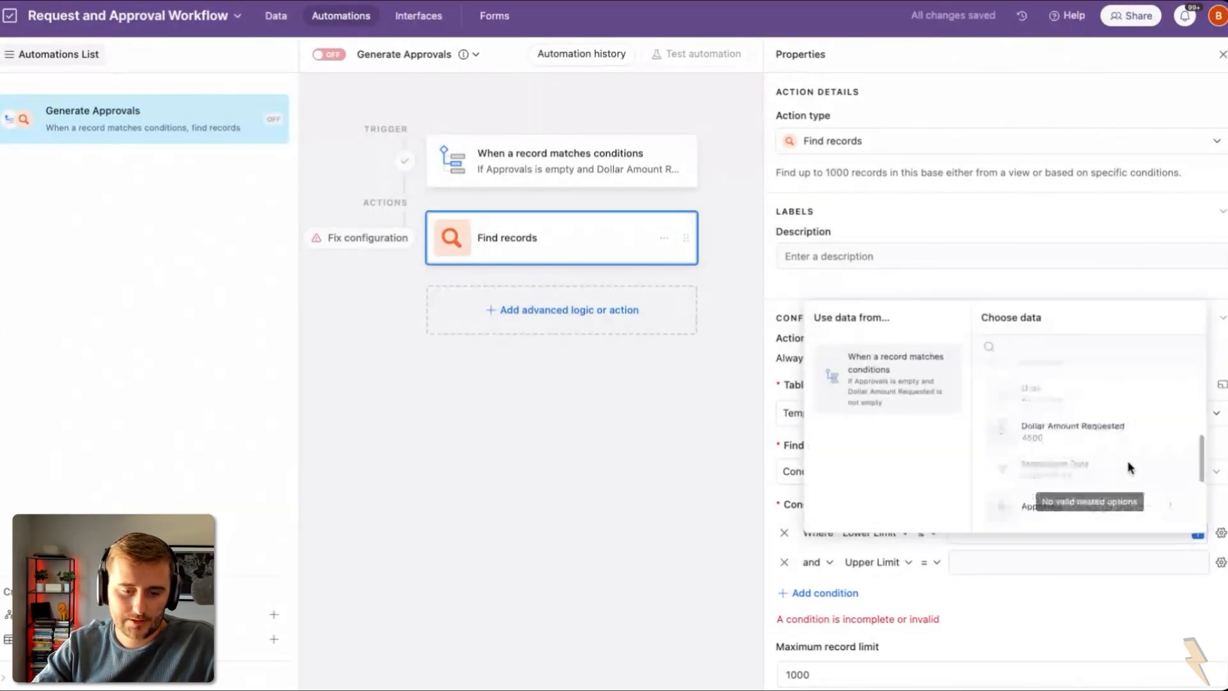
pyautogui.click(1090, 440)
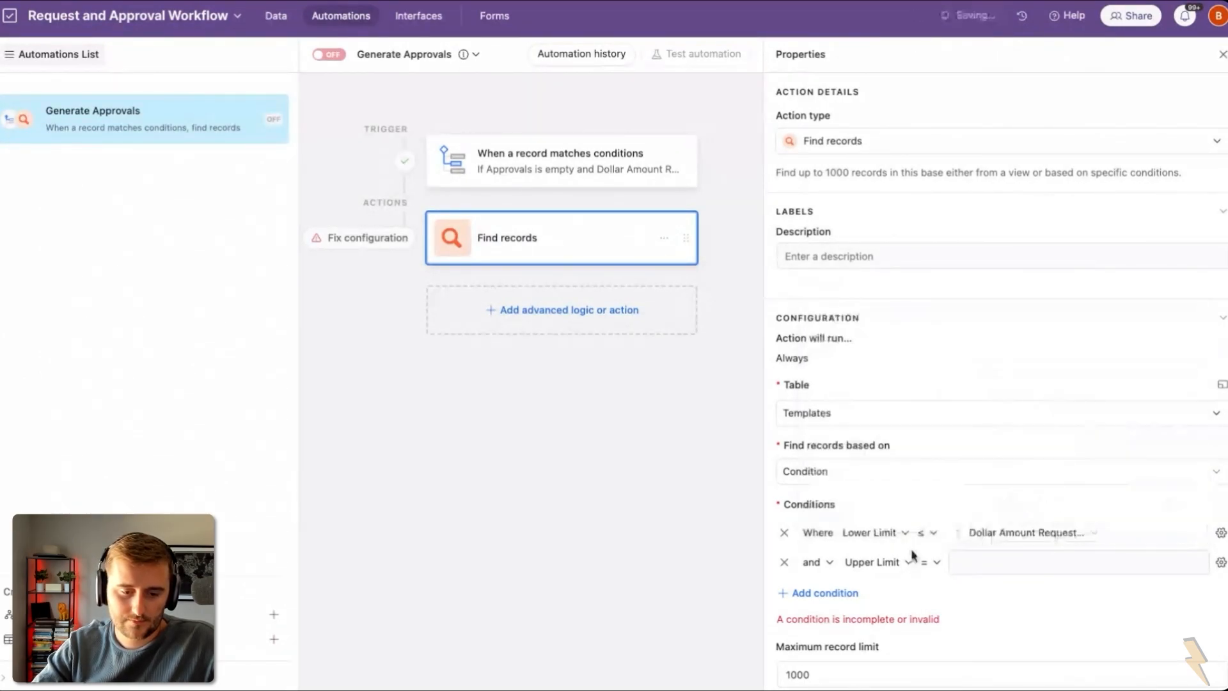
# Step: Make the Upper Limit condition > the dynamic Dollar Amount Requested
pyautogui.click(936, 567)
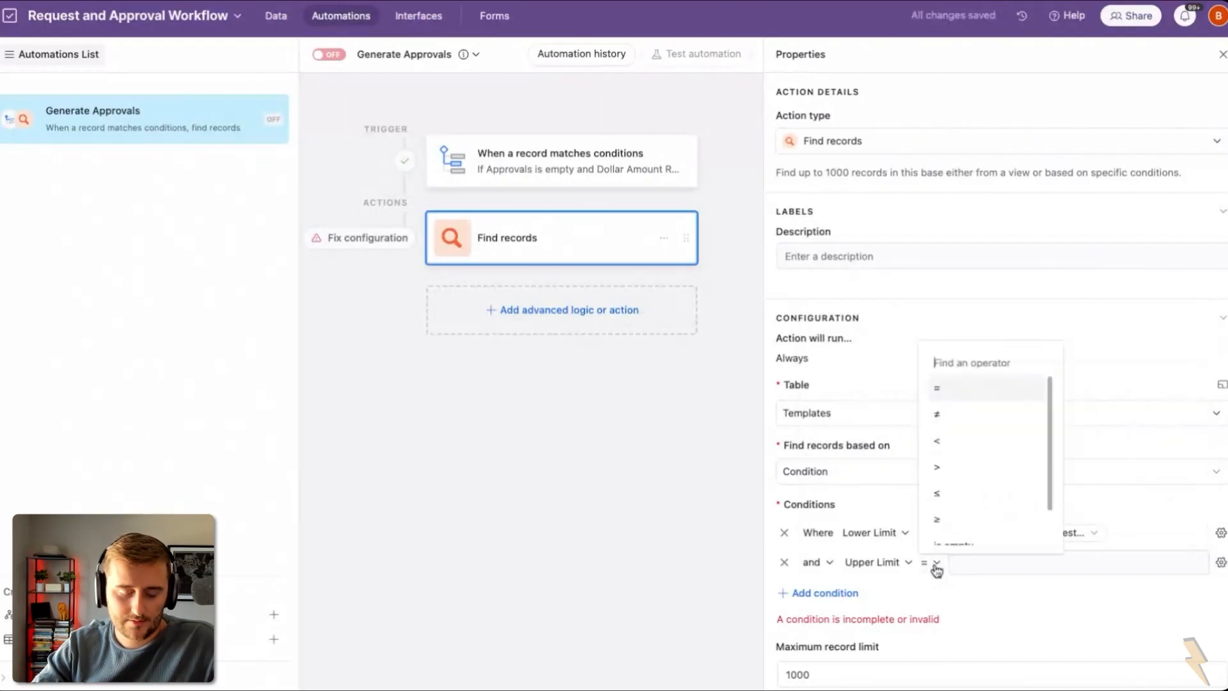
pyautogui.click(961, 455)
pyautogui.click(1220, 561)
pyautogui.click(1087, 652)
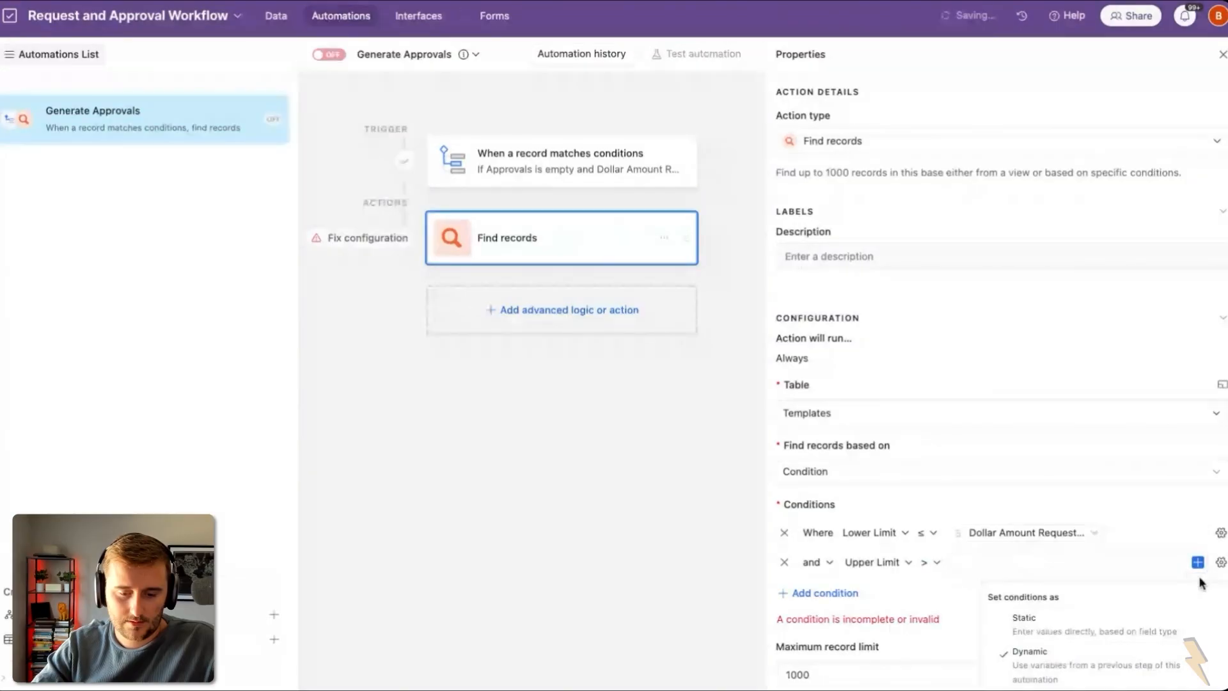
pyautogui.click(1198, 562)
pyautogui.scroll(-2, 1143, 523)
pyautogui.click(1058, 438)
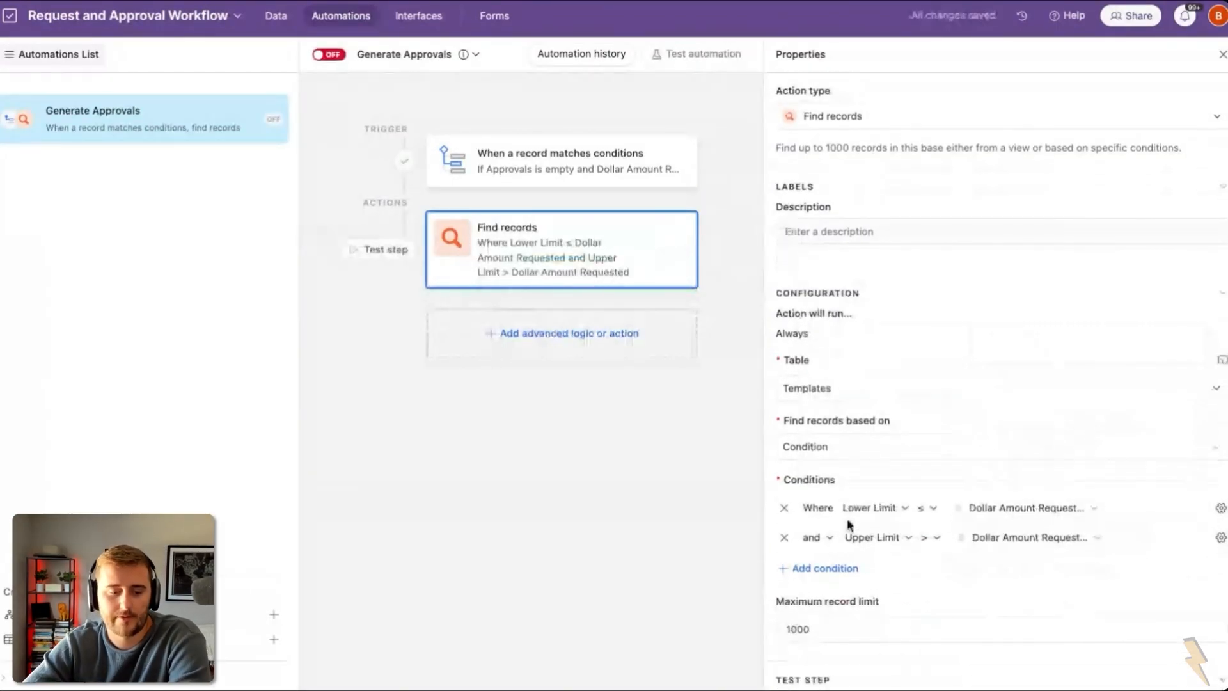
pyautogui.scroll(-1, 850, 523)
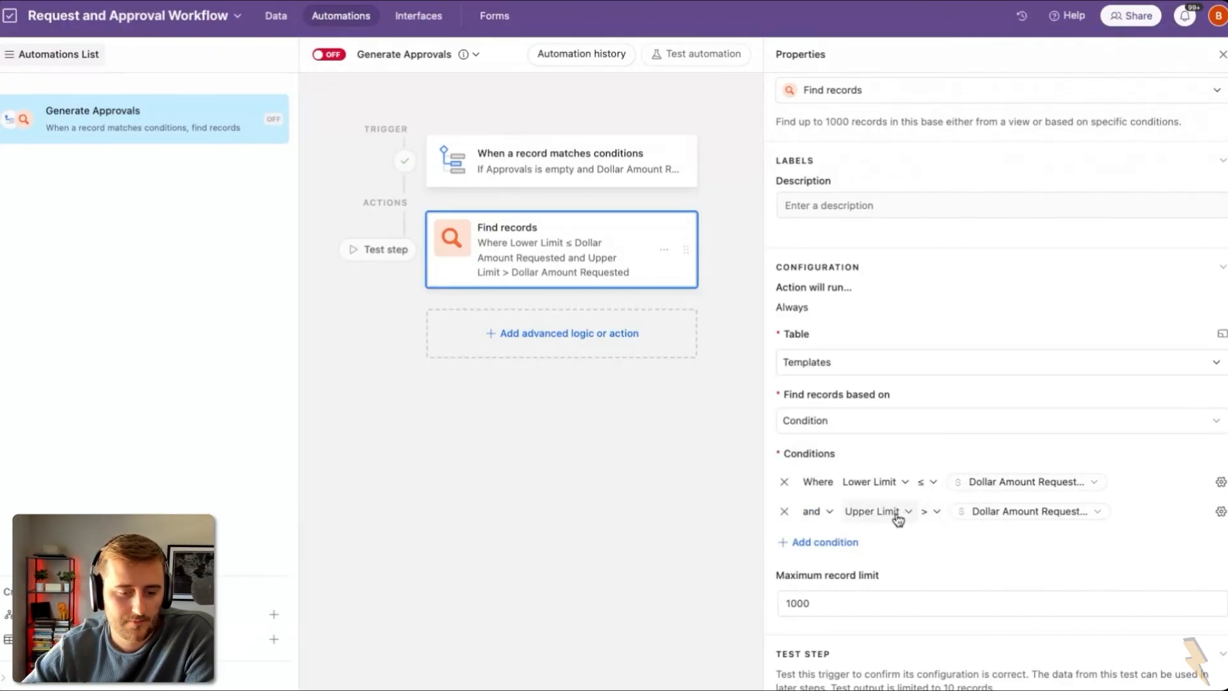
# Step: Test Find records, which returns the Over/Or $2500 template, then add a Repeat for each group
pyautogui.moveTo(976, 519)
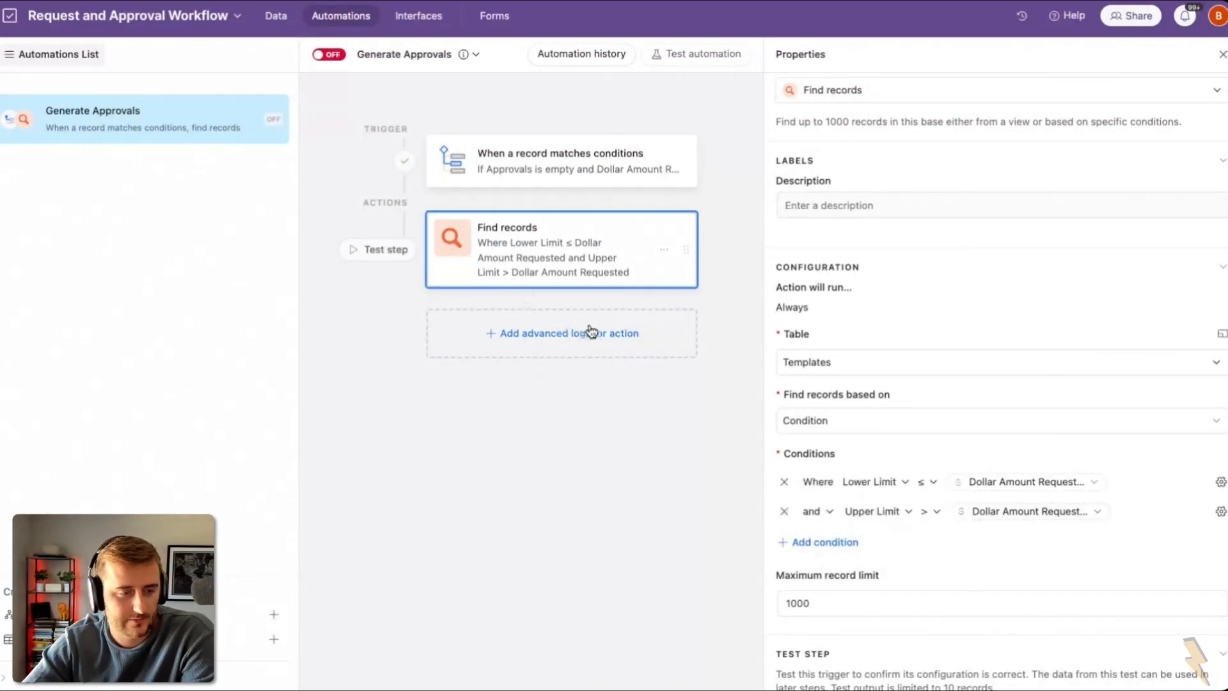
pyautogui.scroll(-1, 1087, 576)
pyautogui.click(1206, 660)
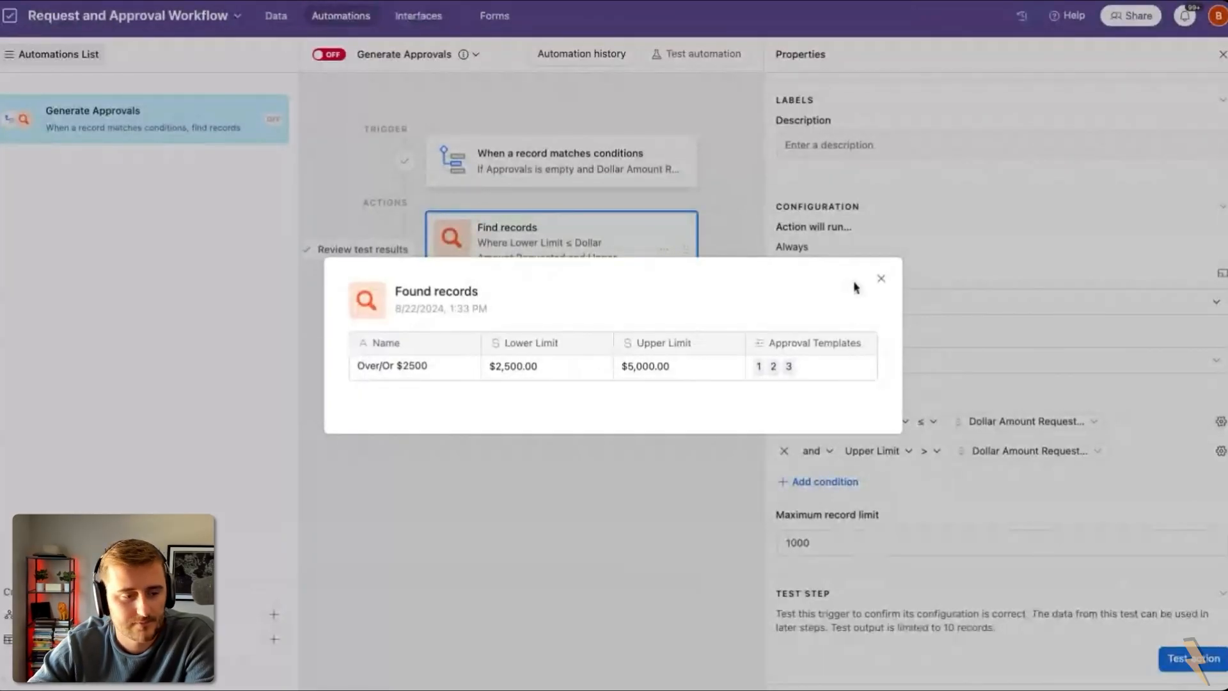
pyautogui.click(880, 279)
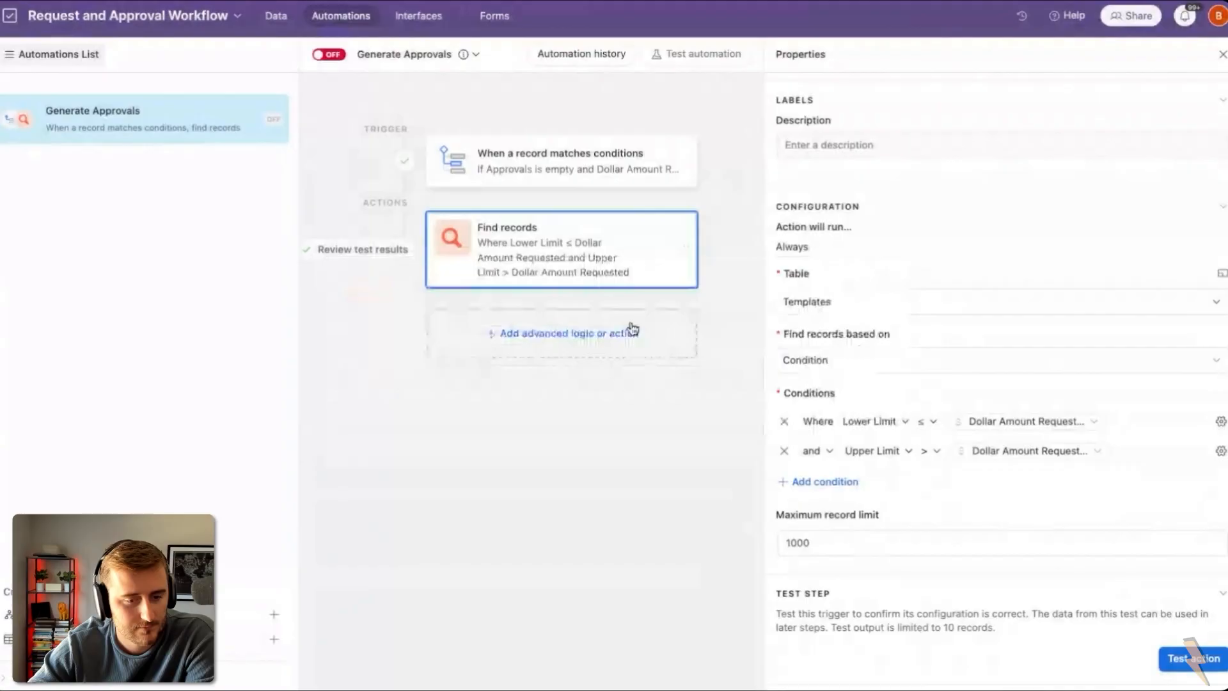
pyautogui.click(554, 331)
pyautogui.click(575, 477)
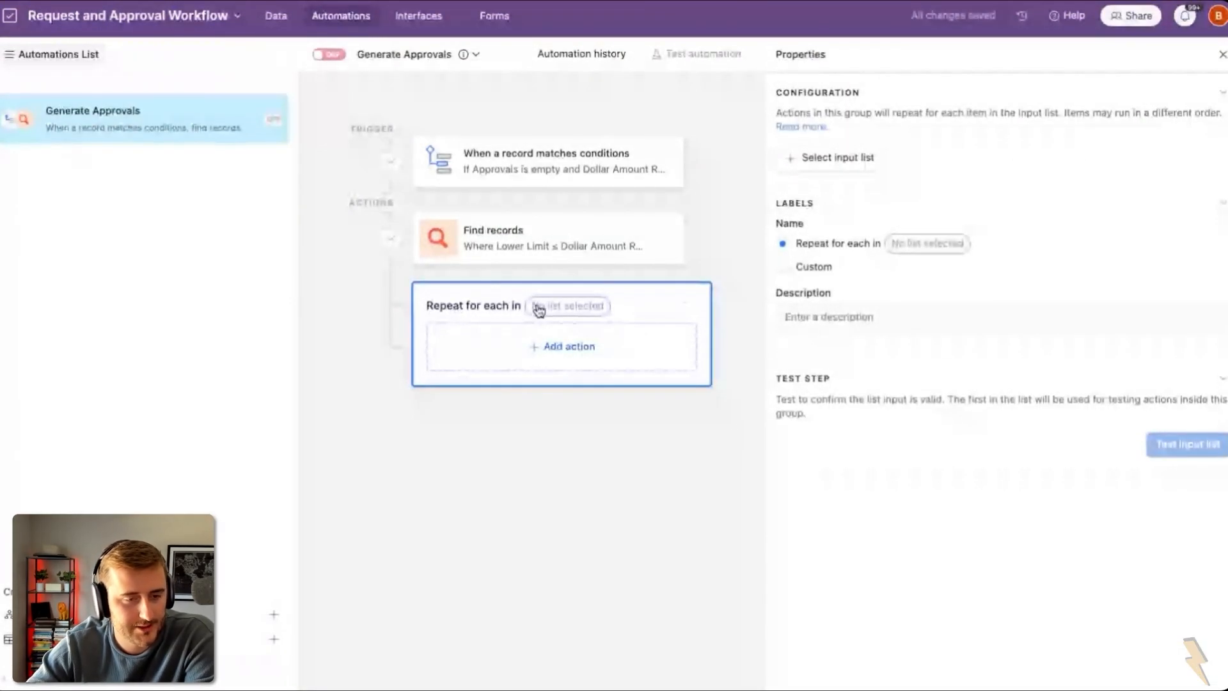
pyautogui.click(827, 156)
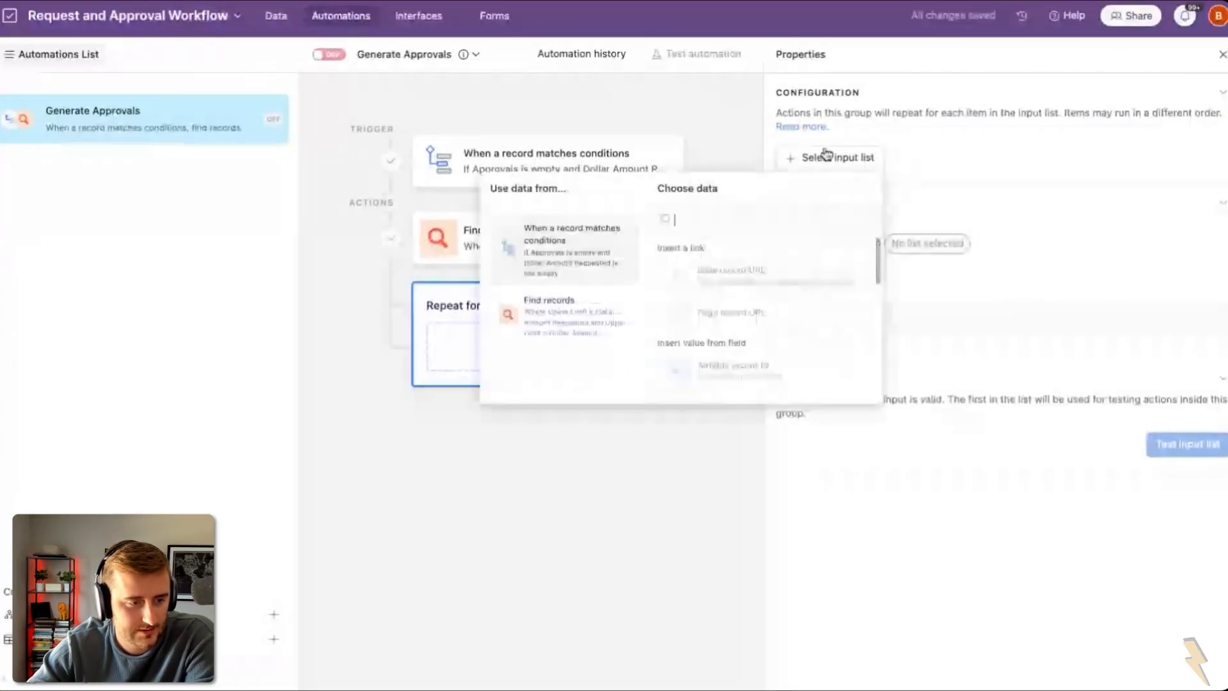
pyautogui.click(562, 320)
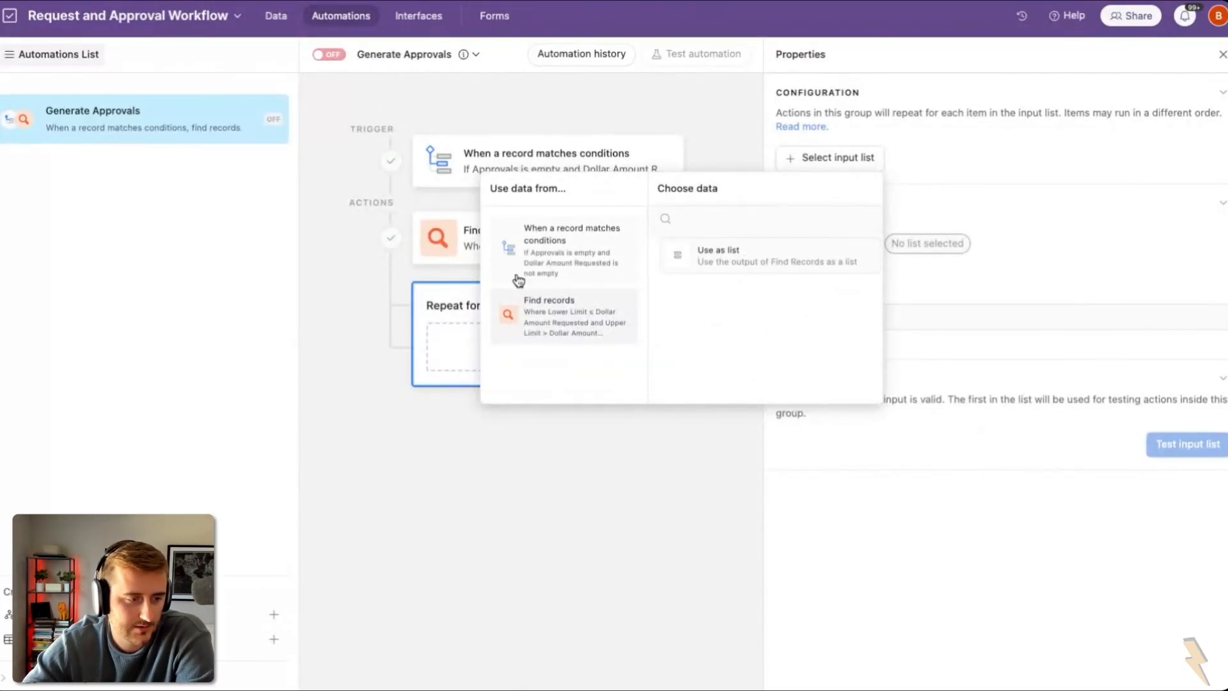
pyautogui.click(426, 279)
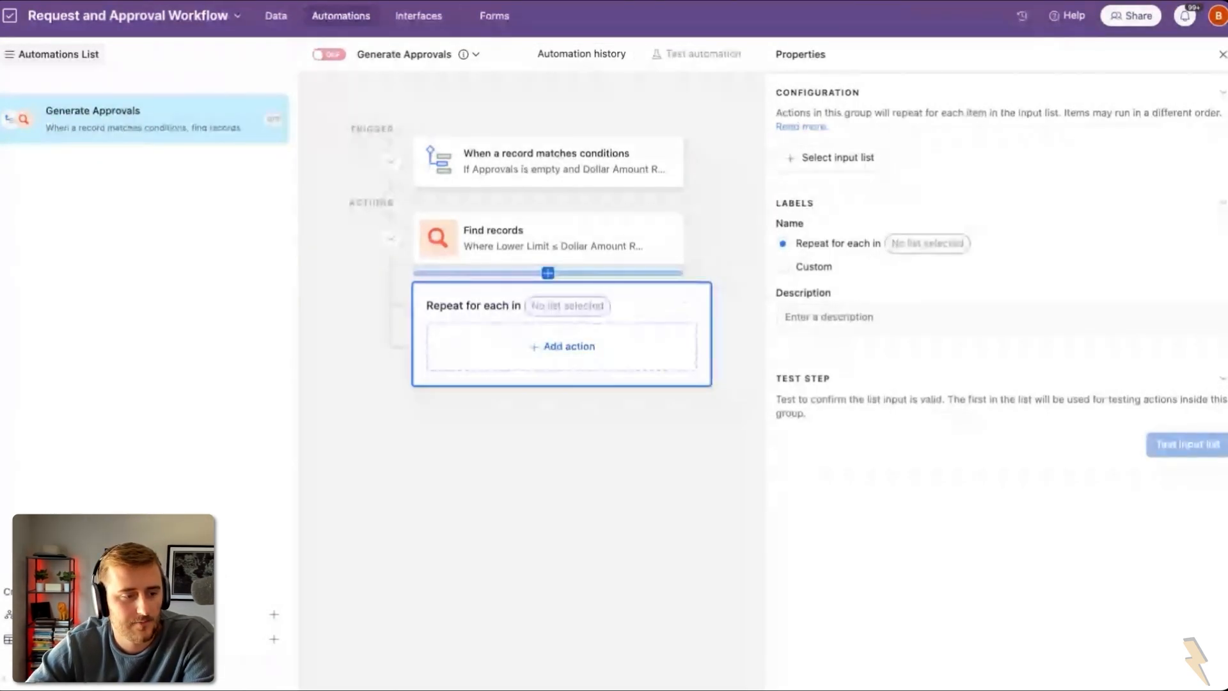
pyautogui.click(548, 271)
# Step: Add a Find records step on Approval Templates with a condition on the Templates field
pyautogui.click(532, 387)
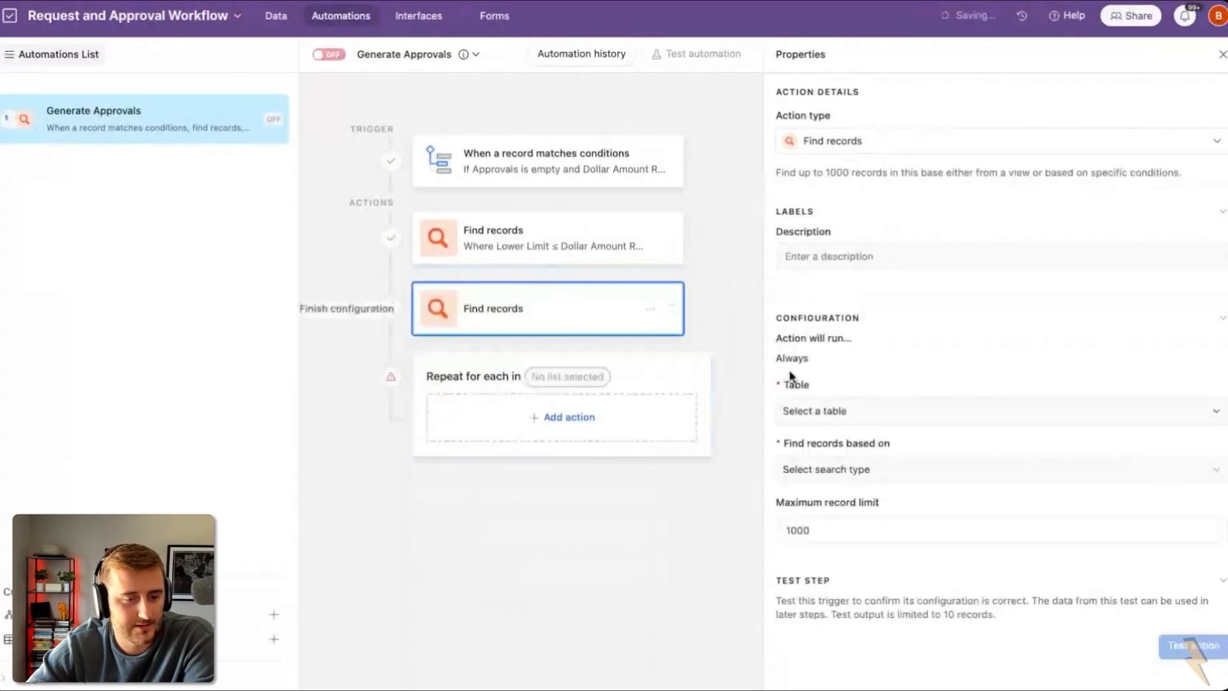
pyautogui.click(828, 412)
pyautogui.click(829, 569)
pyautogui.click(831, 471)
pyautogui.click(845, 530)
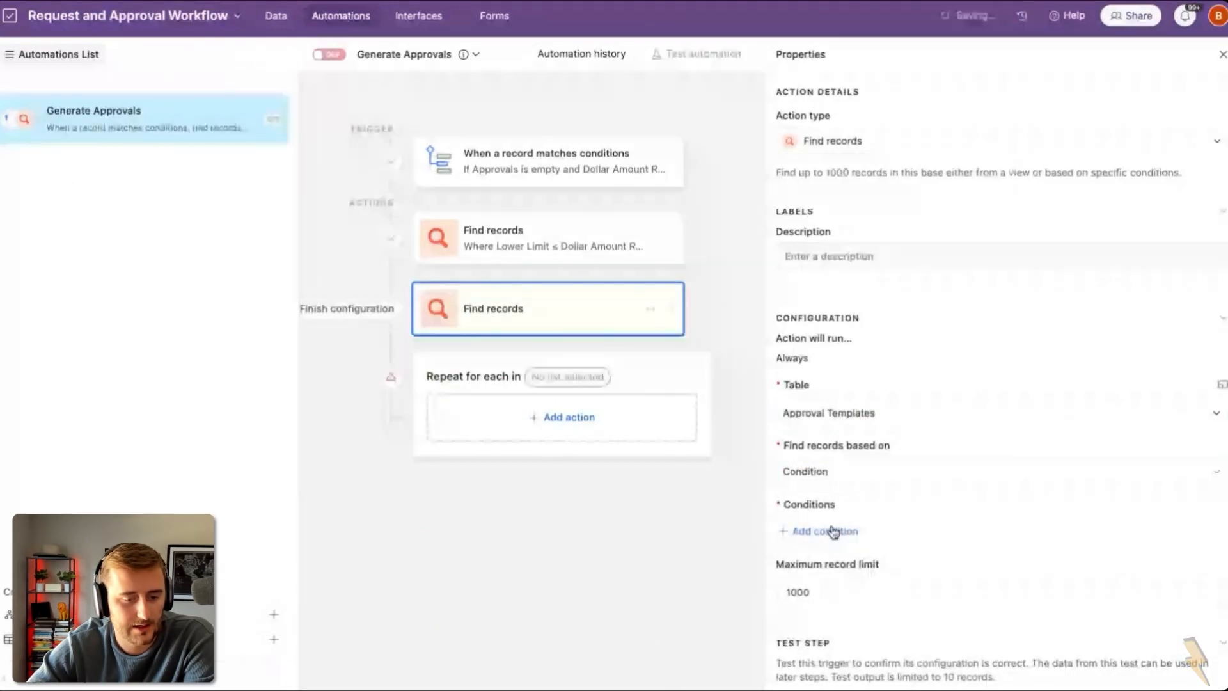
pyautogui.click(832, 531)
pyautogui.click(861, 532)
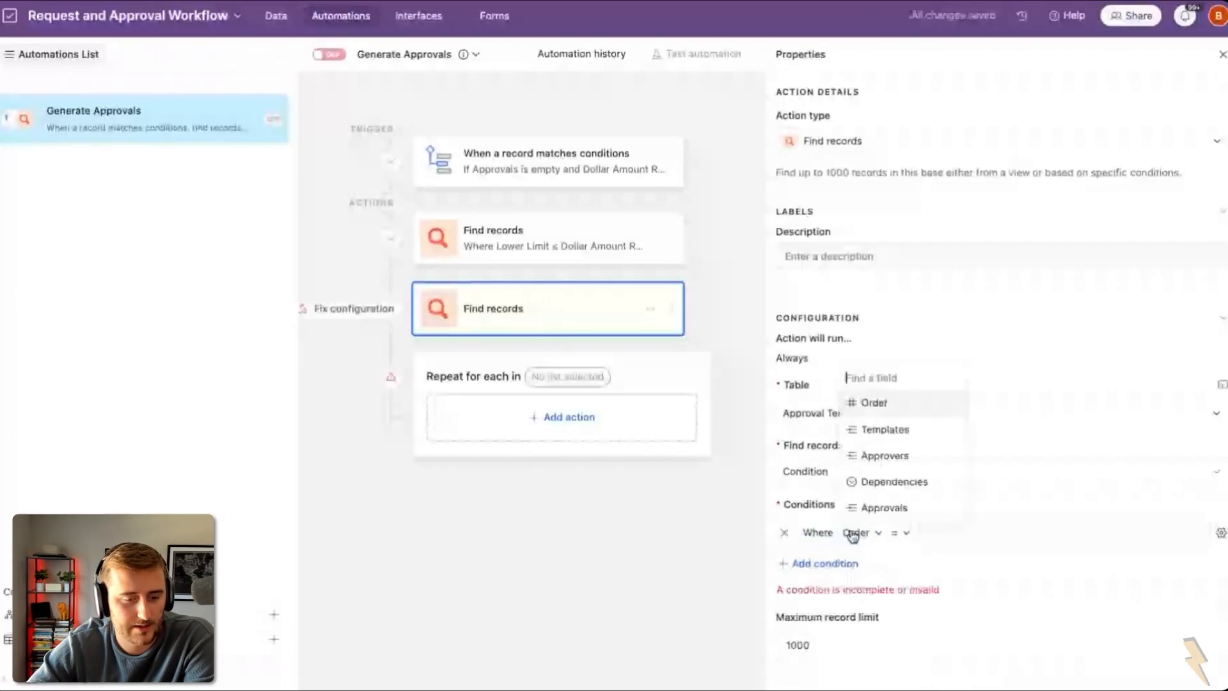
pyautogui.click(883, 429)
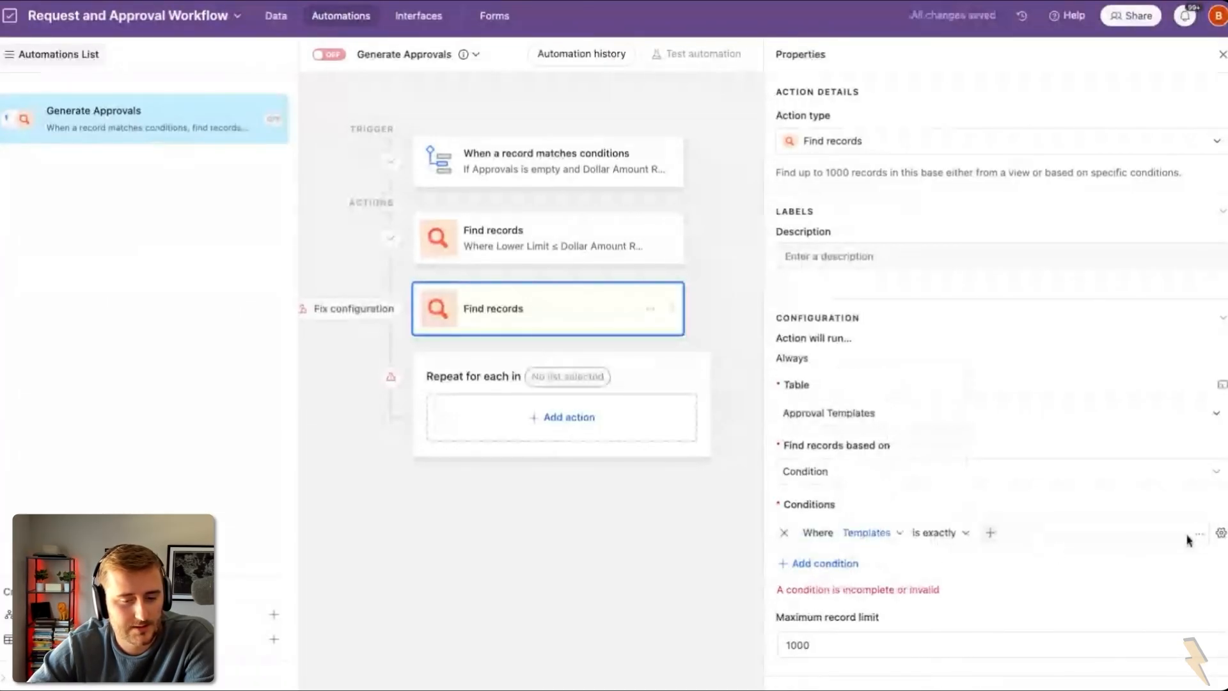
# Step: Match Templates against the dynamic Airtable record IDs from the first Find records step
pyautogui.click(1220, 533)
pyautogui.click(1123, 636)
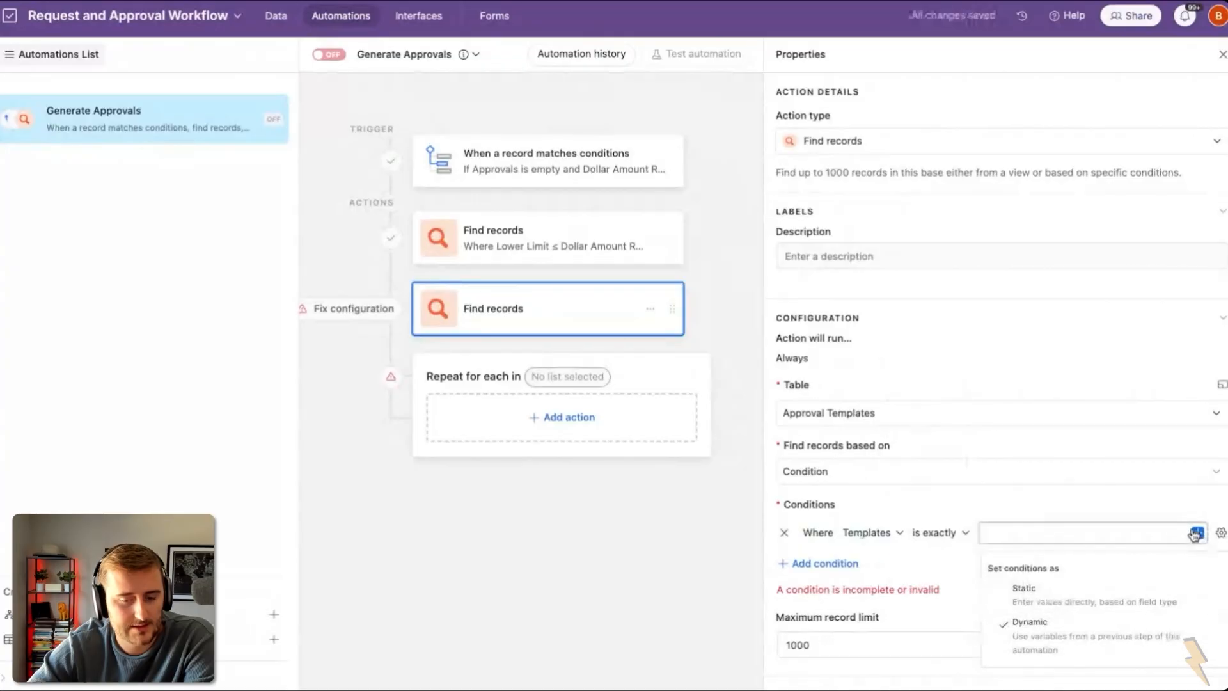
pyautogui.click(1197, 531)
pyautogui.click(909, 451)
pyautogui.scroll(-3, 1052, 483)
pyautogui.click(1056, 481)
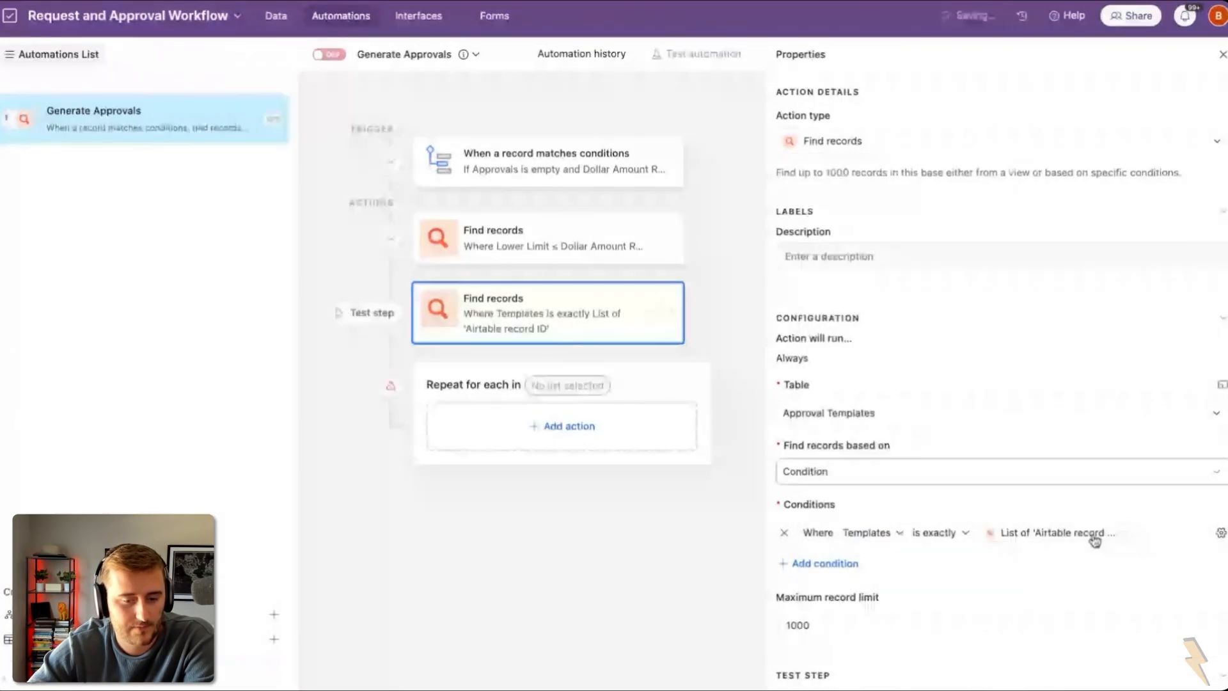
pyautogui.scroll(-2, 1096, 537)
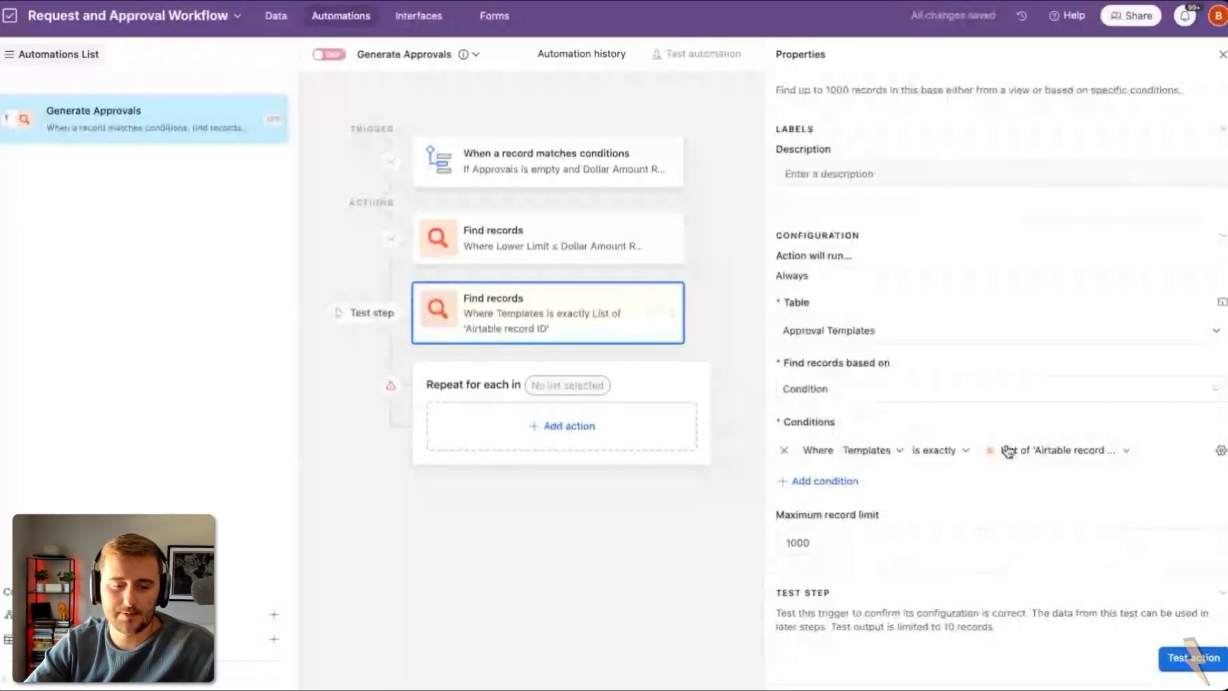
pyautogui.moveTo(1011, 452)
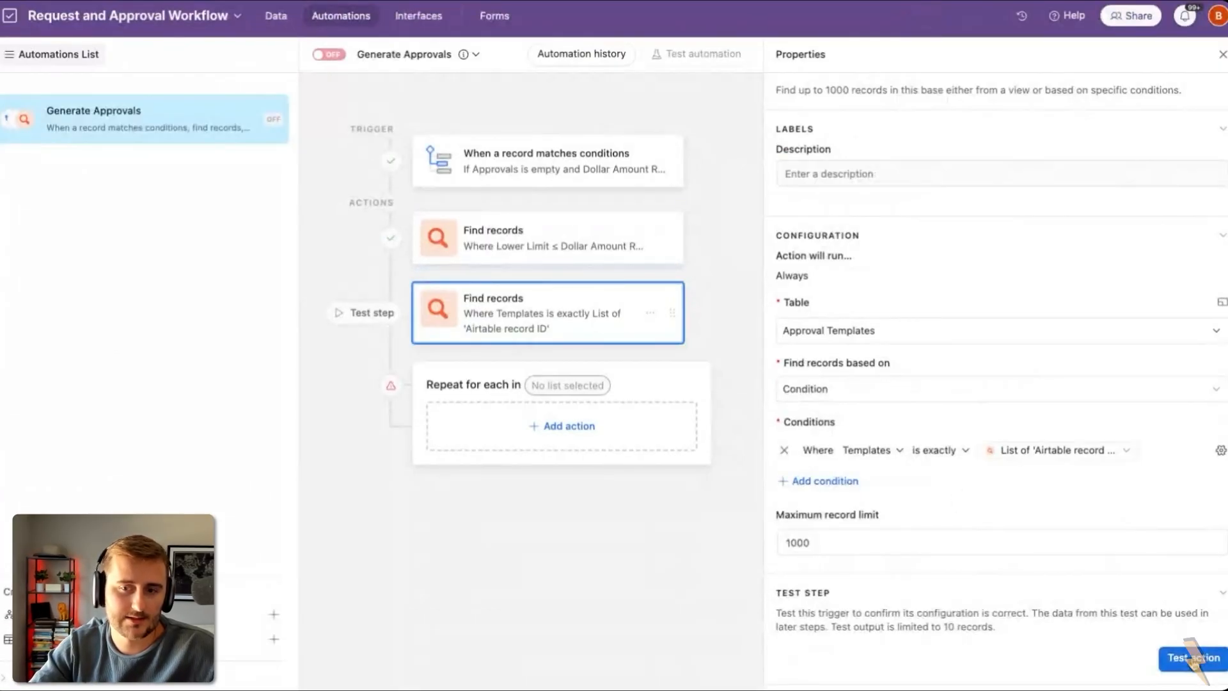
# Step: Test the new Find records step, which returns three Over/Or $2500 approver rows
pyautogui.click(1191, 658)
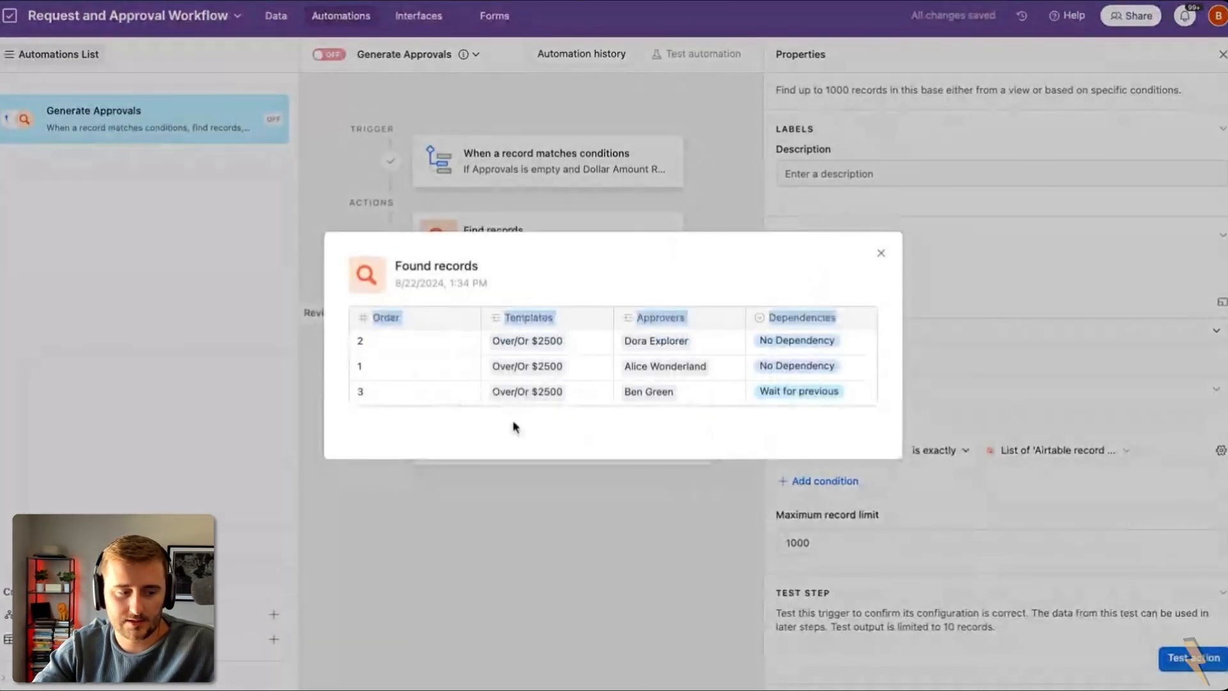
pyautogui.click(827, 575)
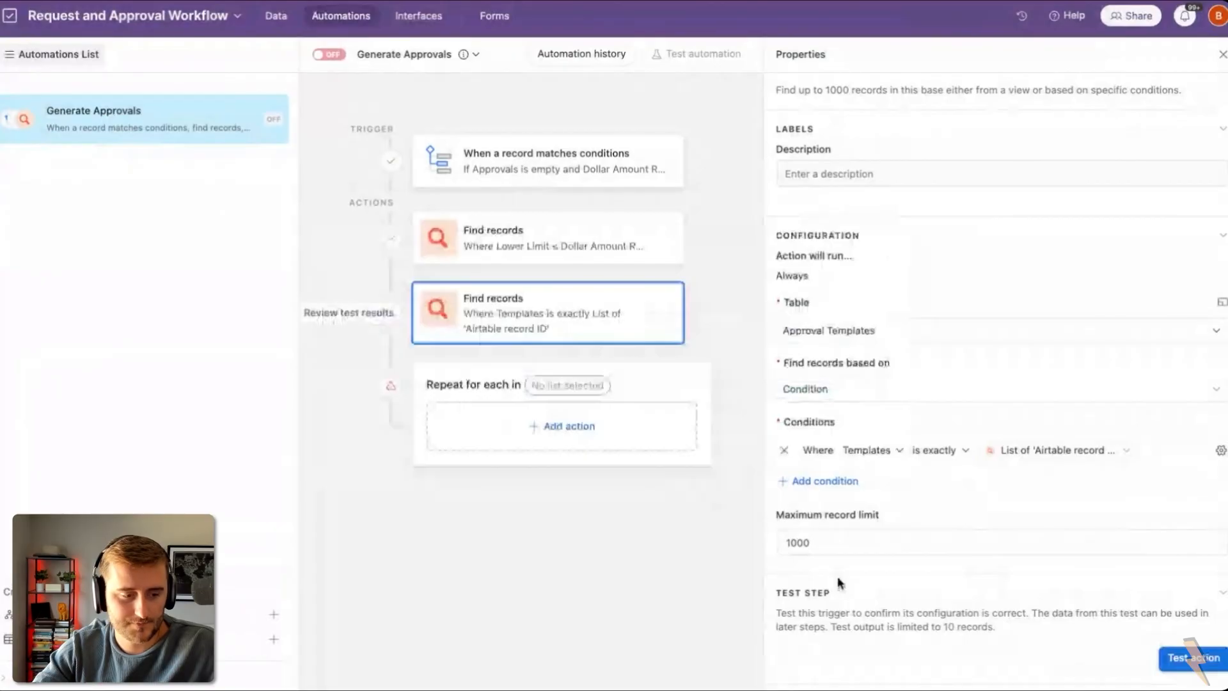
pyautogui.click(576, 387)
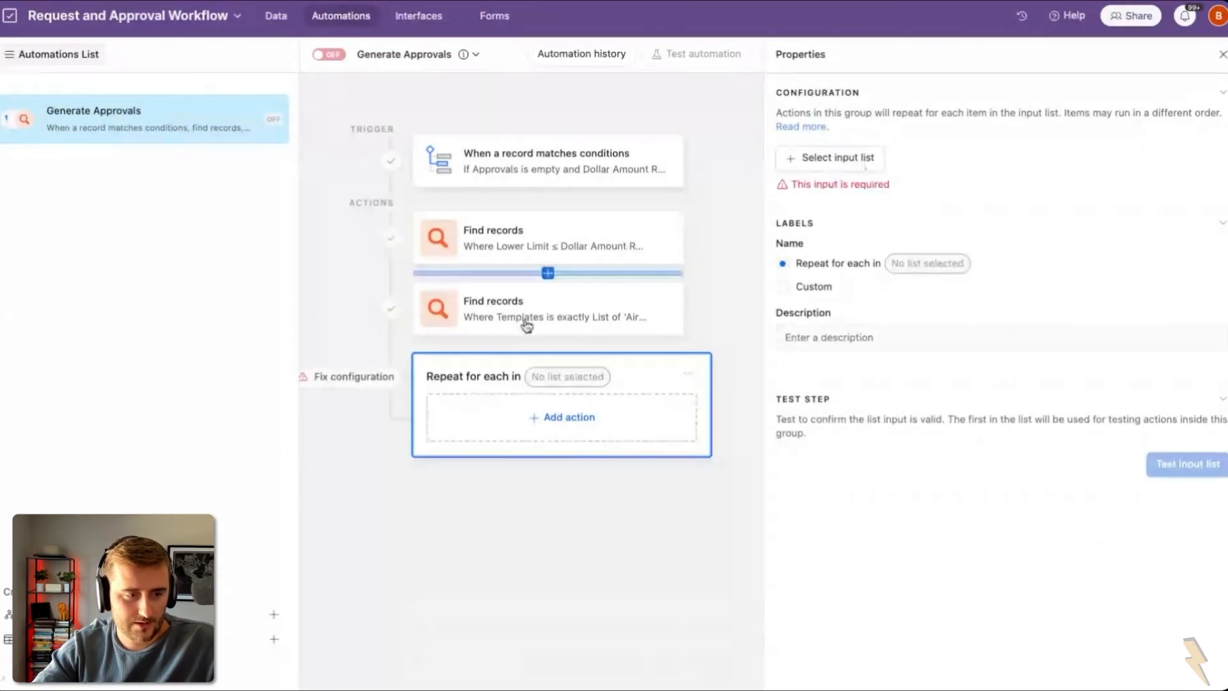
# Step: Loop over the found records list and create an Approvals record inside the loop
pyautogui.click(803, 159)
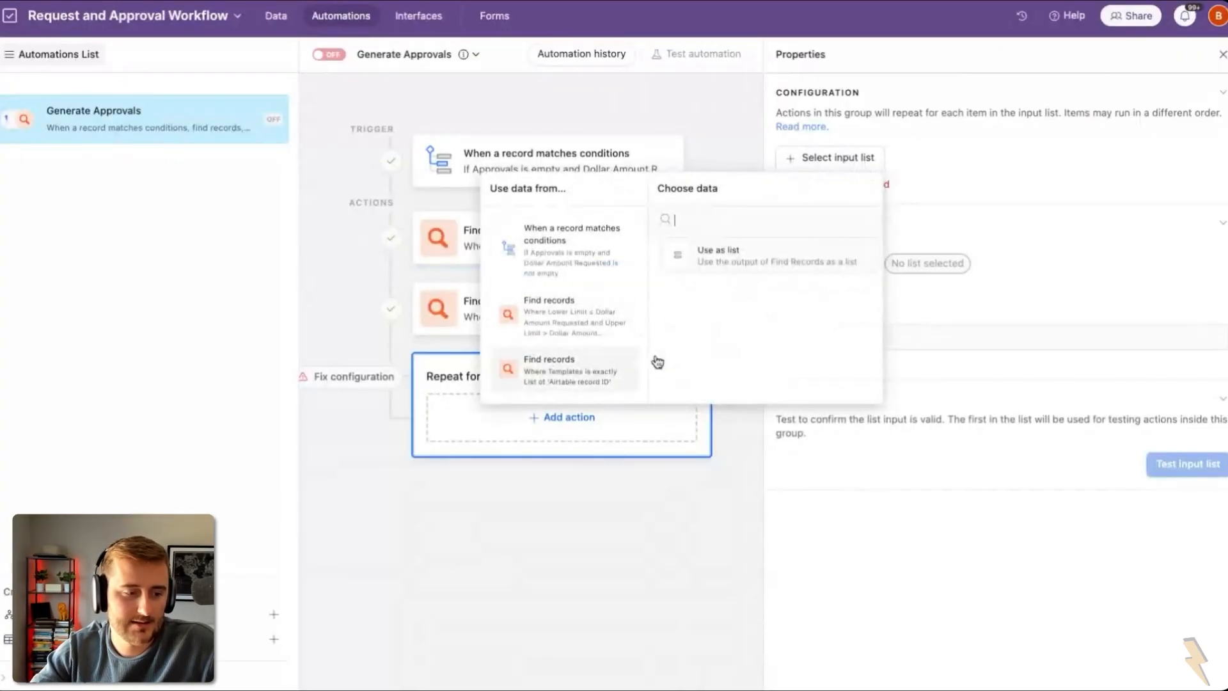
pyautogui.click(721, 265)
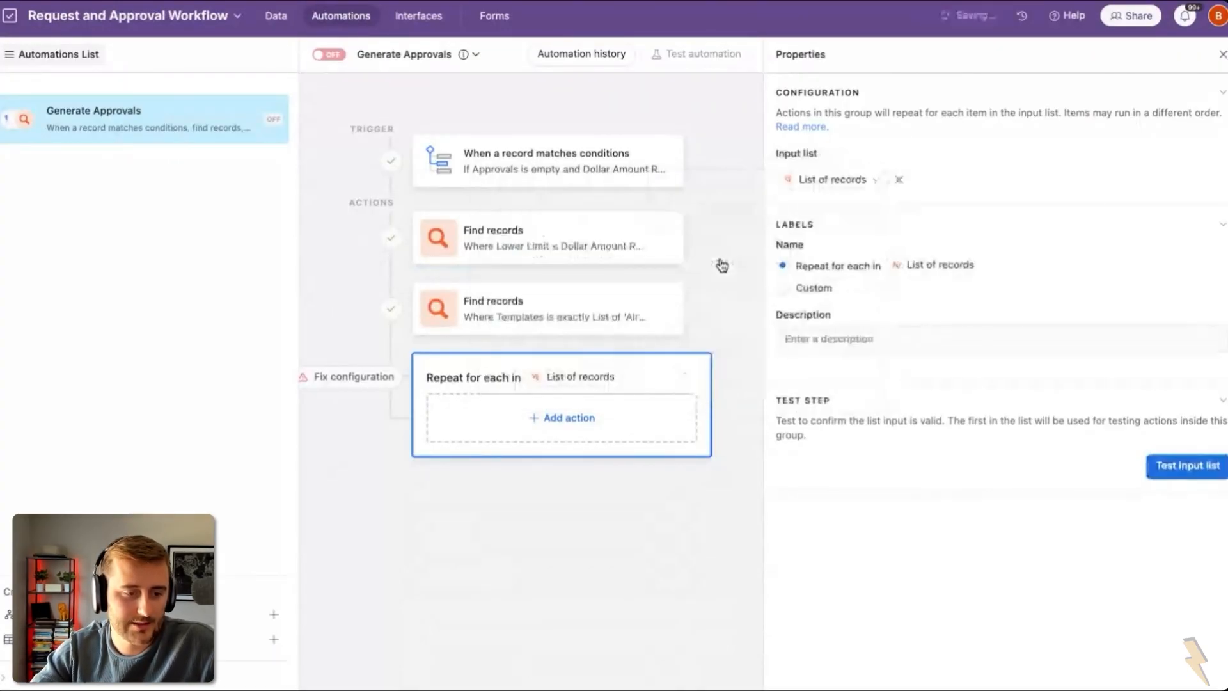
pyautogui.click(554, 422)
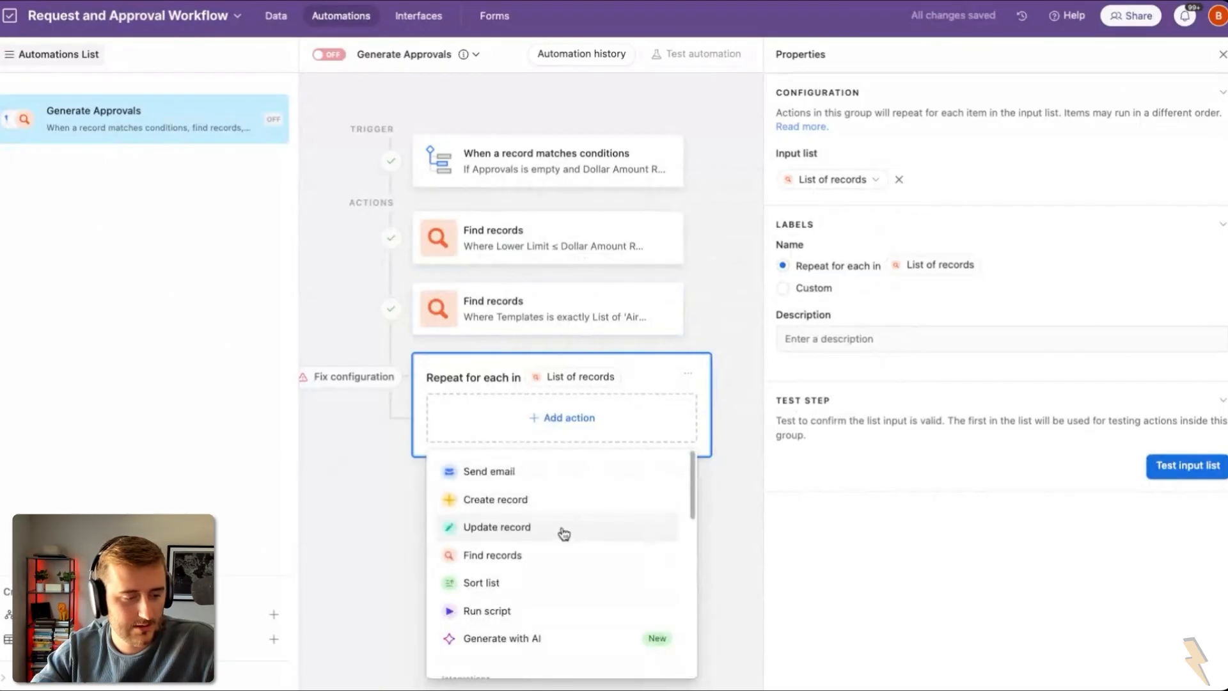
pyautogui.click(537, 499)
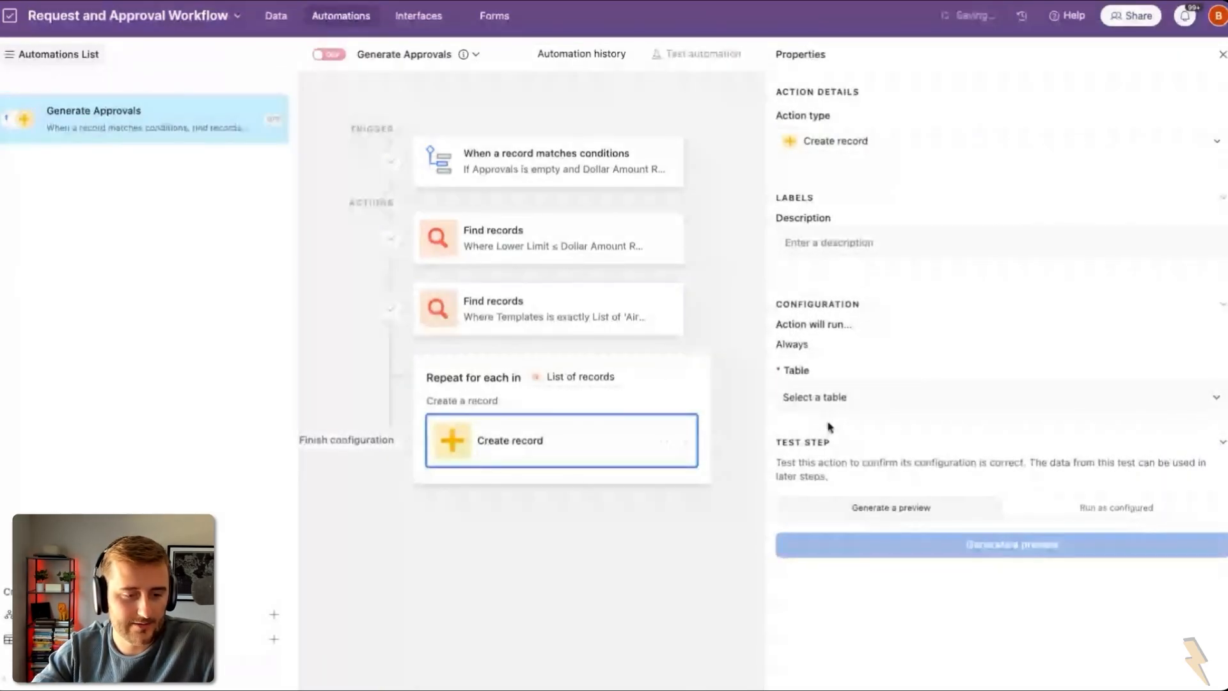
pyautogui.click(825, 401)
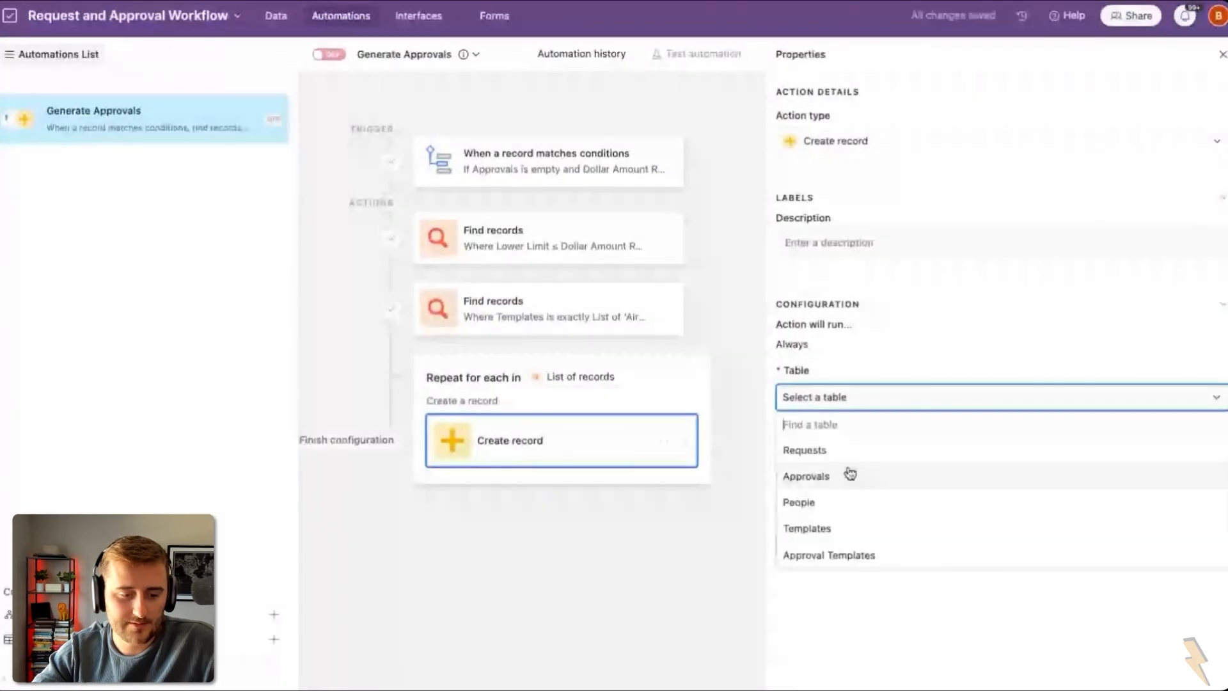
pyautogui.click(850, 474)
# Step: Add the Request, Approver and Approval Status fields, with status set to Pending
pyautogui.click(822, 452)
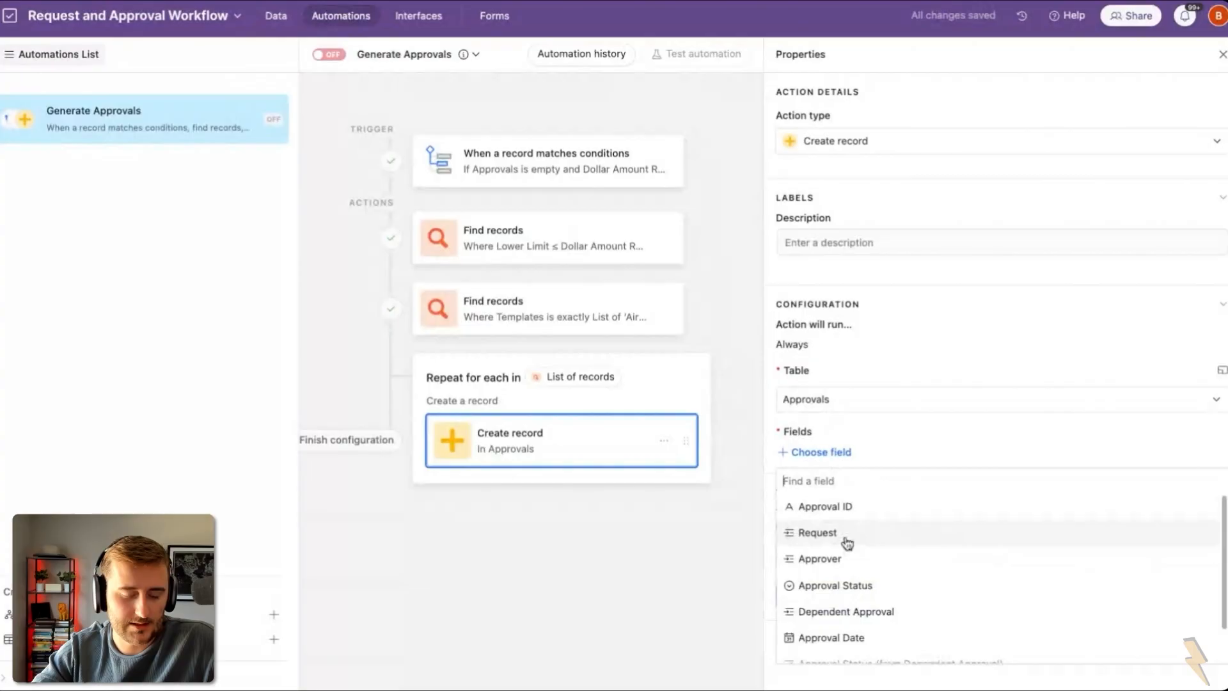
pyautogui.click(847, 543)
pyautogui.click(828, 533)
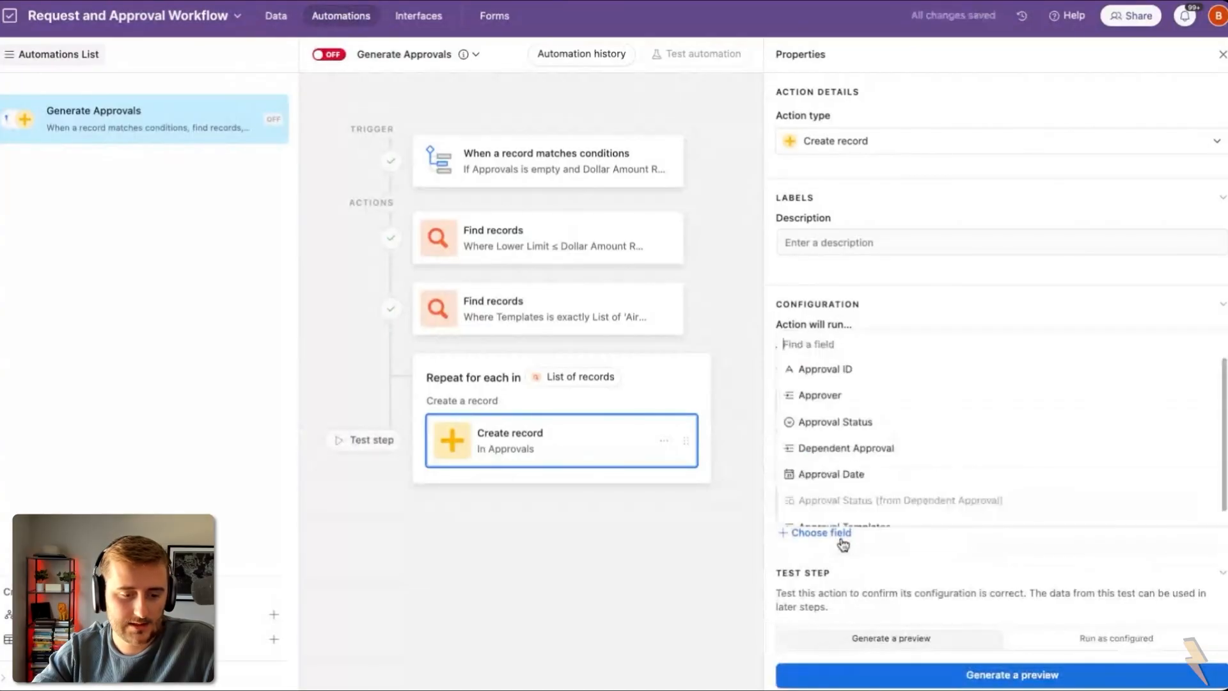
pyautogui.click(835, 399)
pyautogui.click(821, 612)
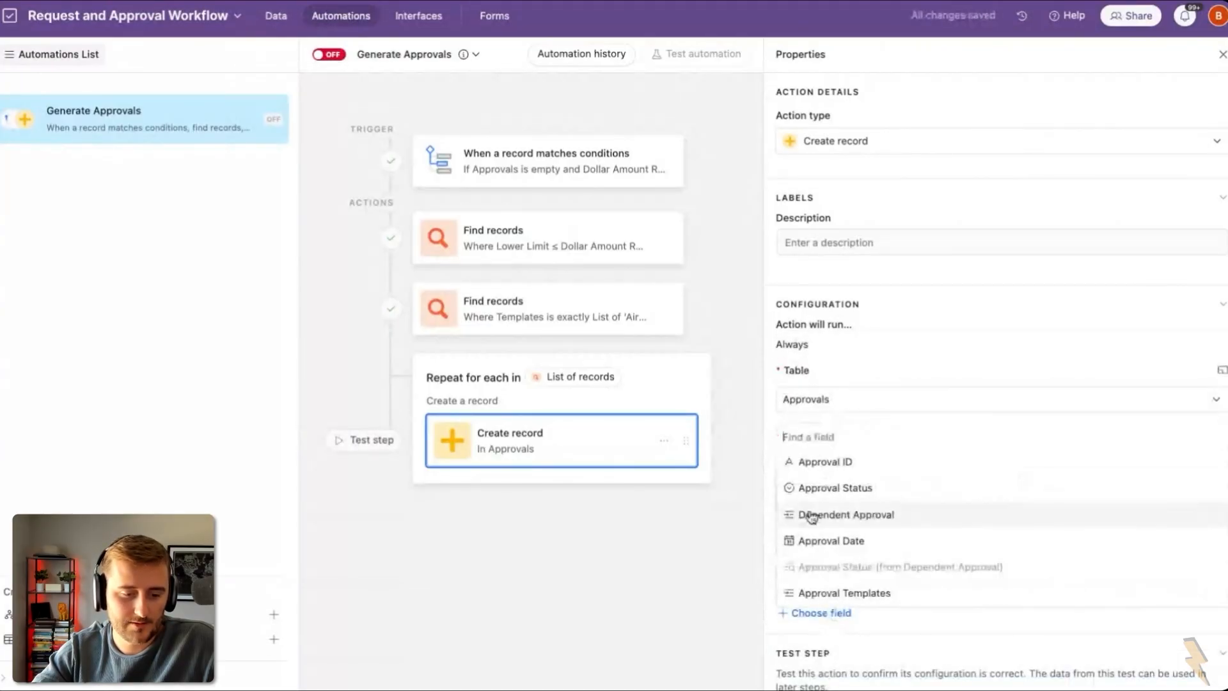
pyautogui.click(807, 493)
pyautogui.click(849, 648)
pyautogui.click(839, 623)
pyautogui.scroll(-2, 841, 623)
pyautogui.scroll(-1, 842, 624)
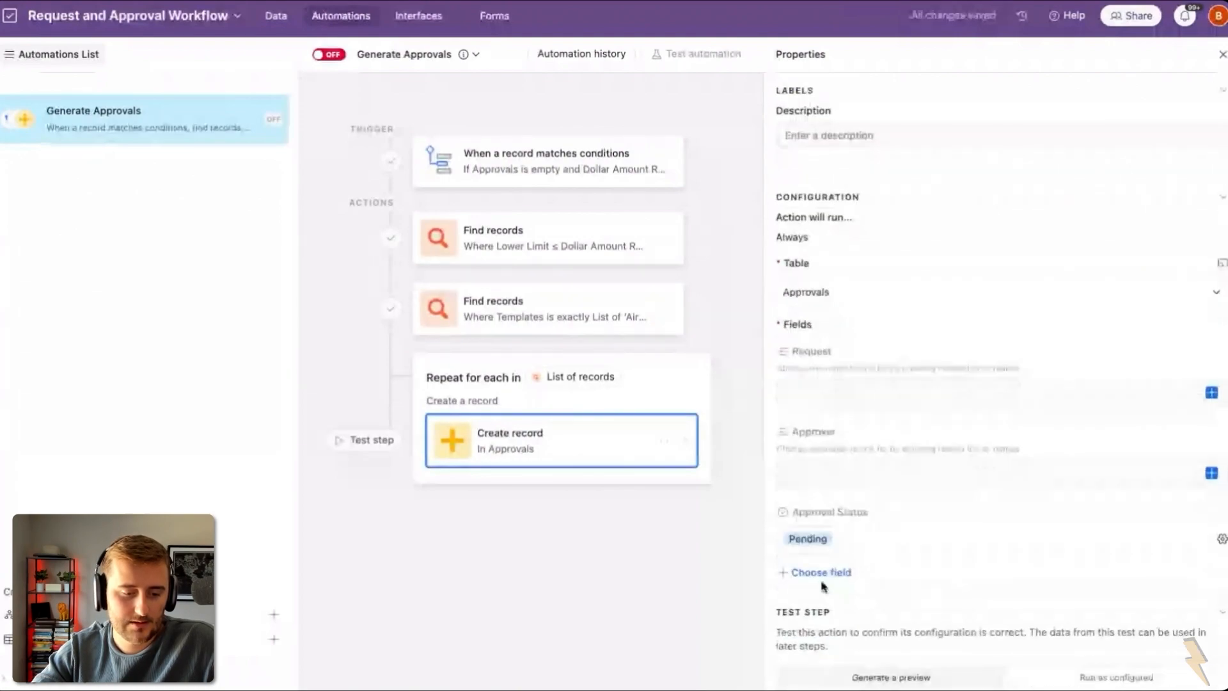
# Step: Add the Approval Templates field and pick the triggering request as Request's dynamic source
pyautogui.click(825, 571)
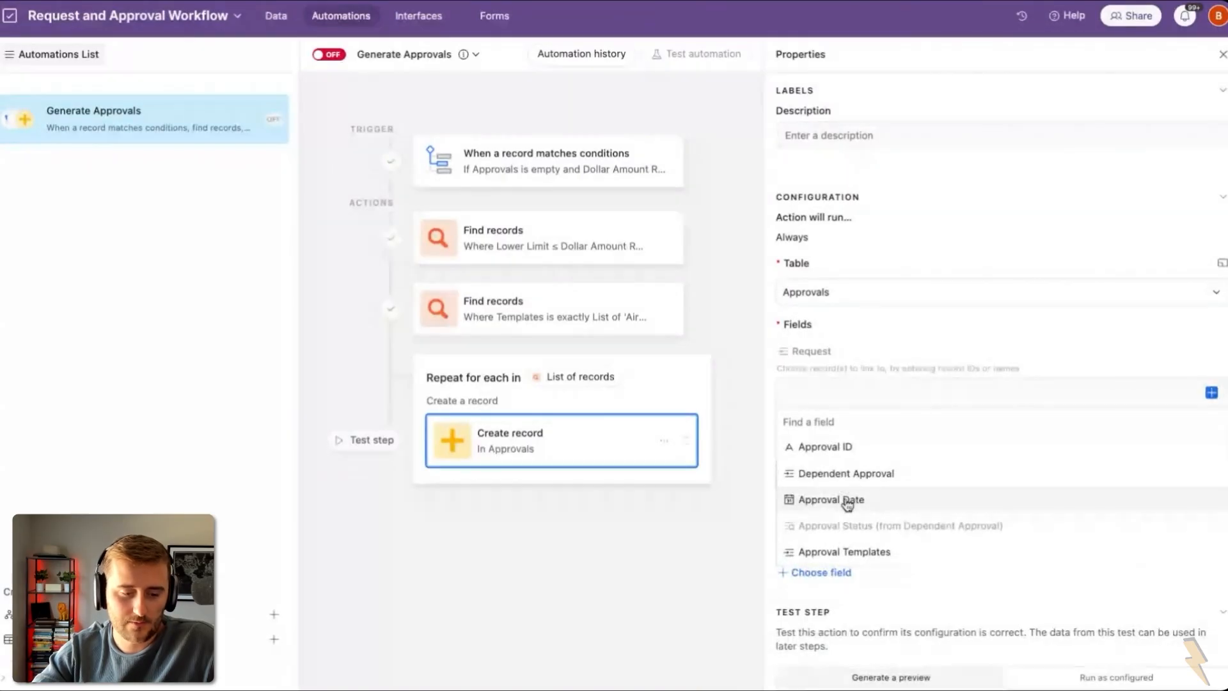
pyautogui.click(844, 551)
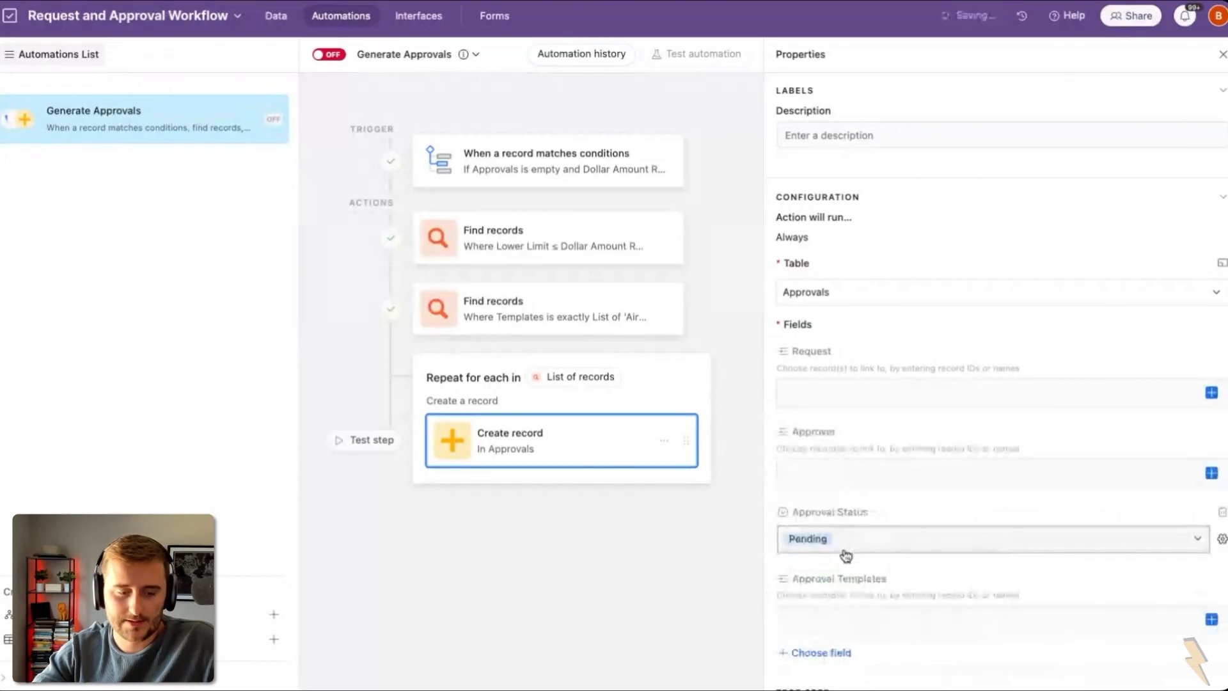
pyautogui.scroll(-1, 845, 554)
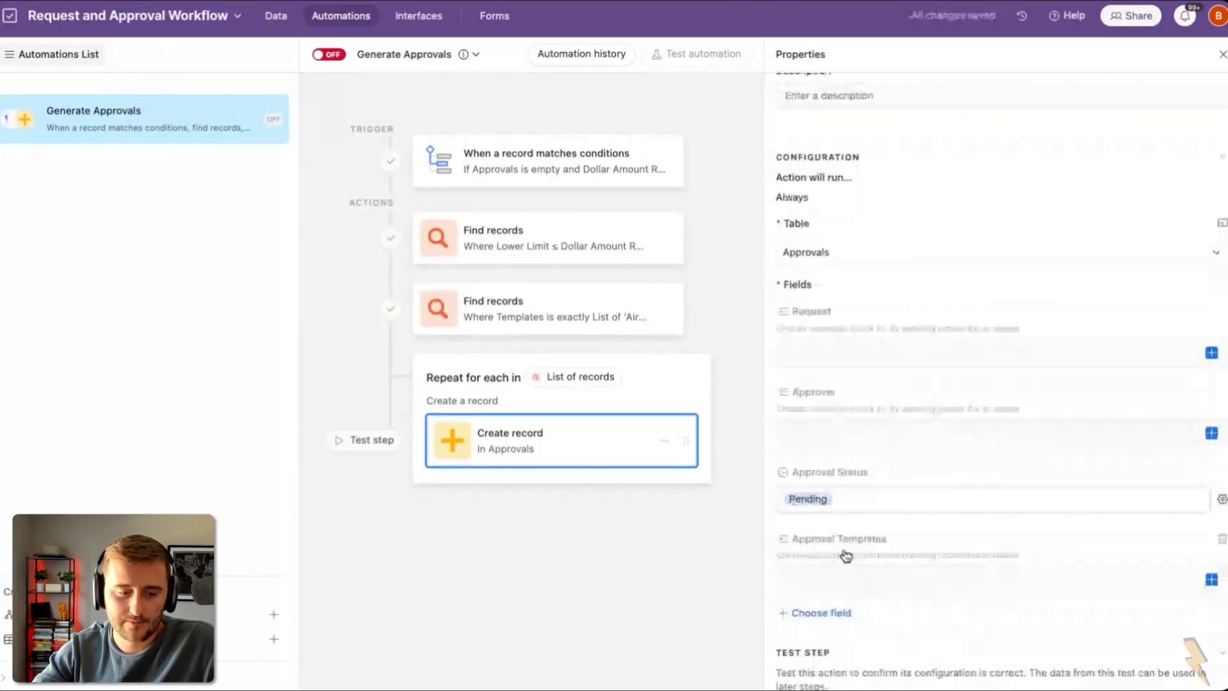
pyautogui.doubleClick(803, 300)
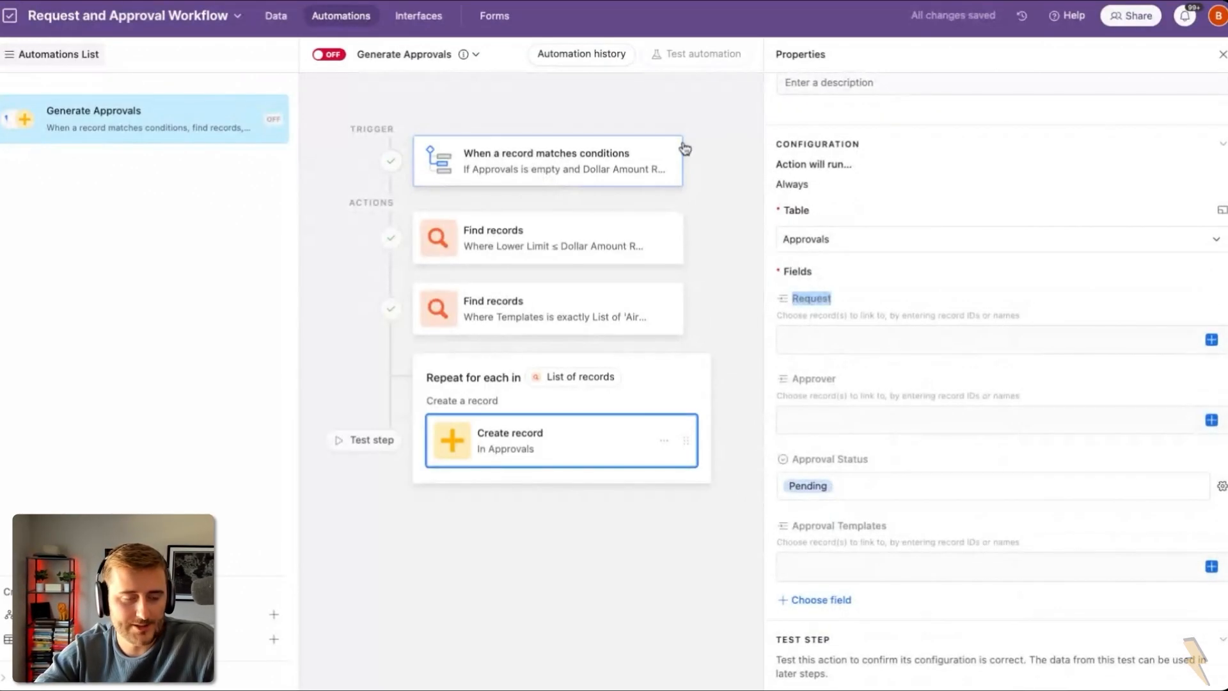
pyautogui.click(1211, 341)
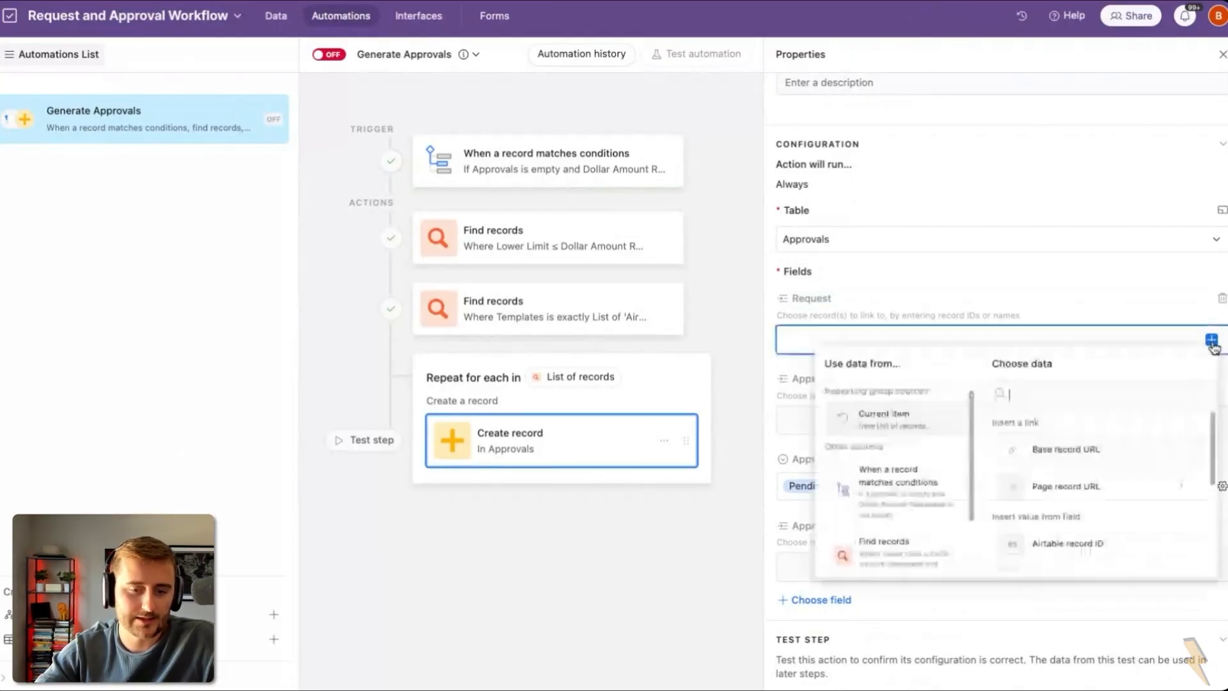
pyautogui.click(877, 484)
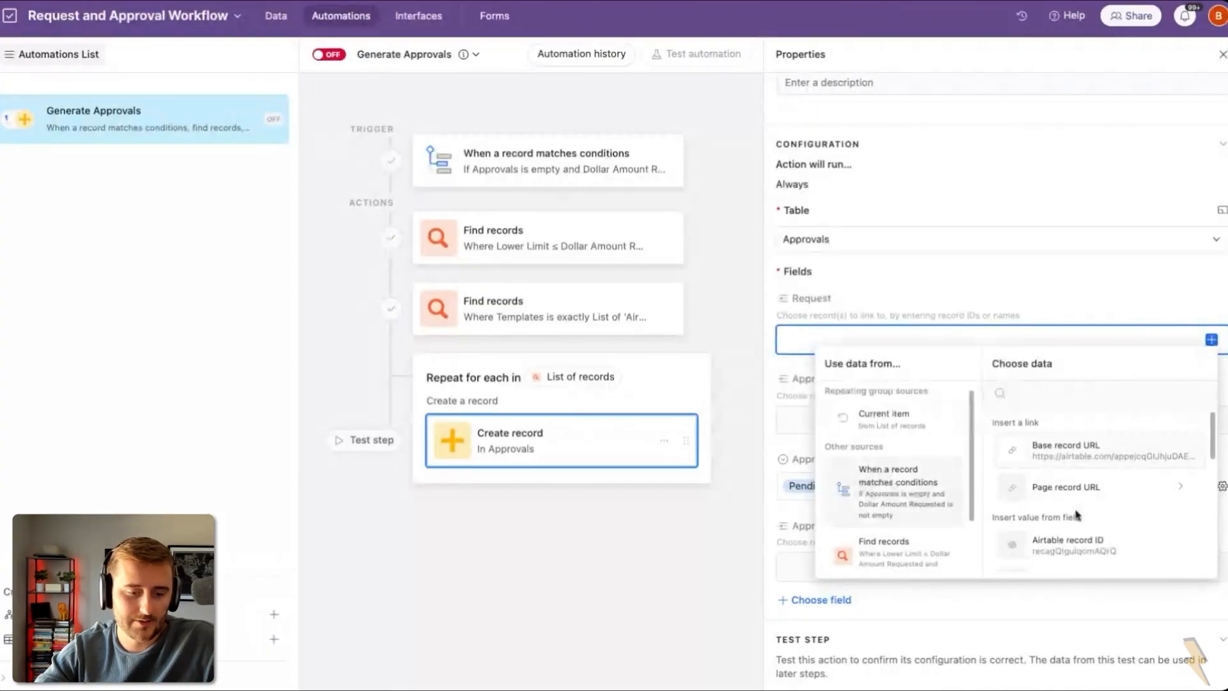
# Step: Map Request to the trigger's Airtable record ID and Approver to the Approvers ID list
pyautogui.scroll(-1, 1084, 512)
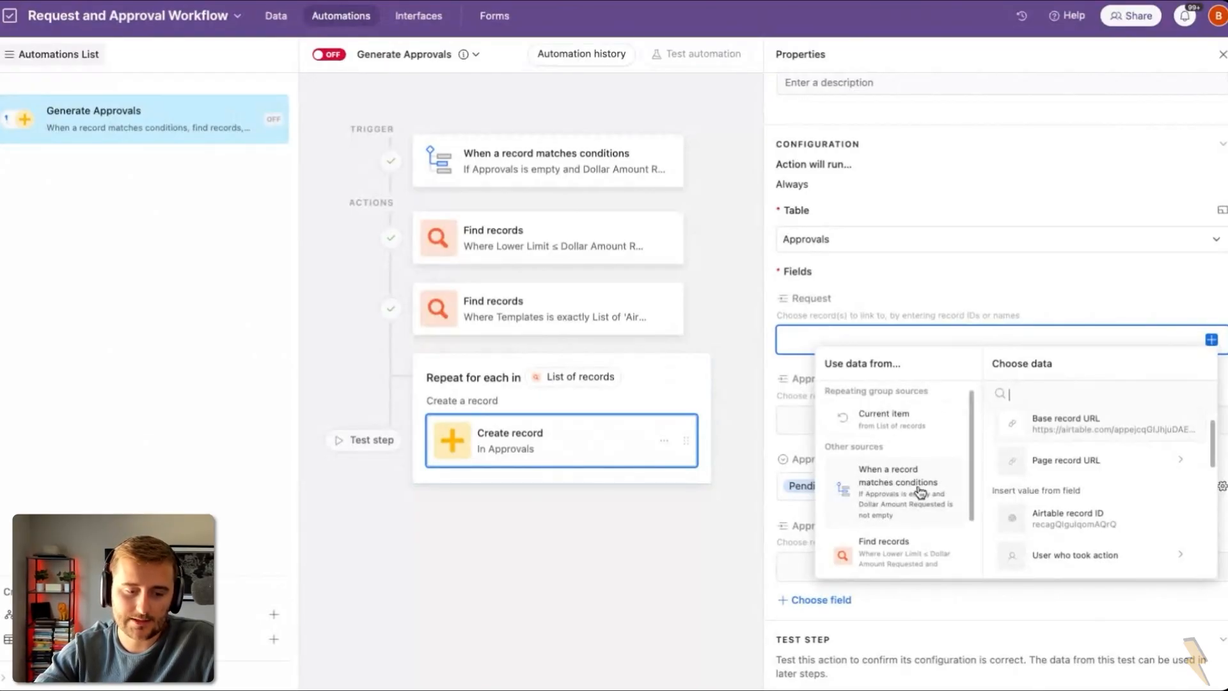
pyautogui.scroll(-1, 1055, 506)
pyautogui.click(1066, 492)
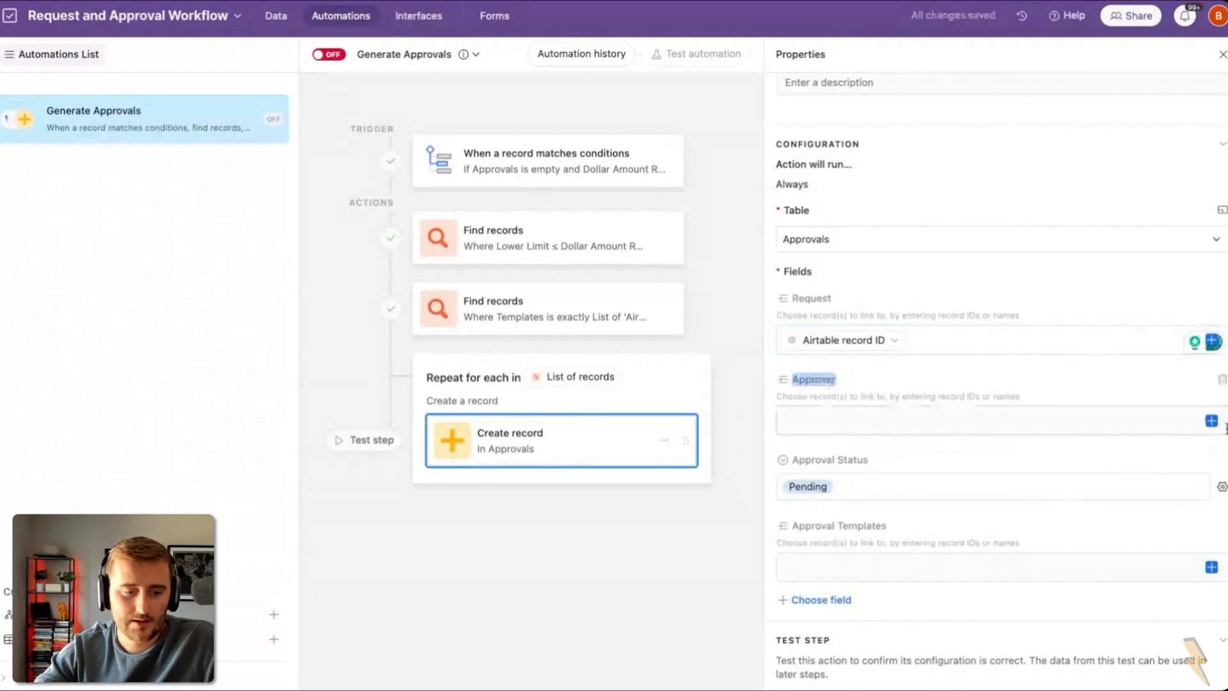
pyautogui.click(1211, 421)
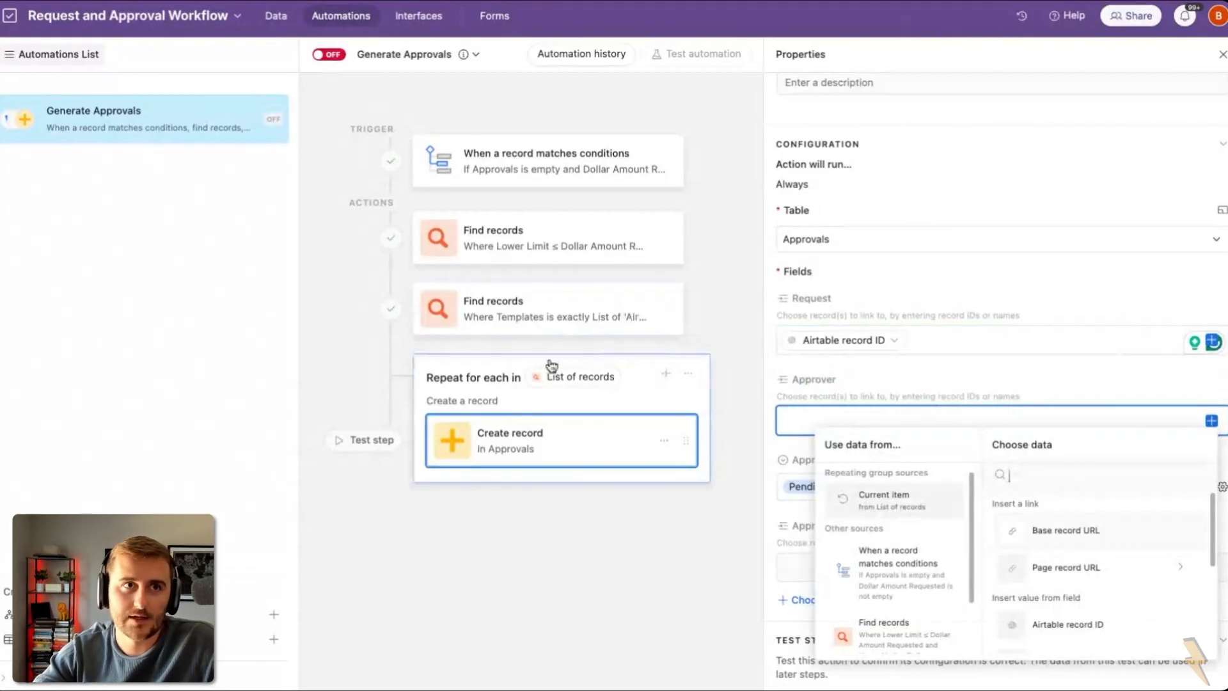
pyautogui.scroll(-2, 1036, 586)
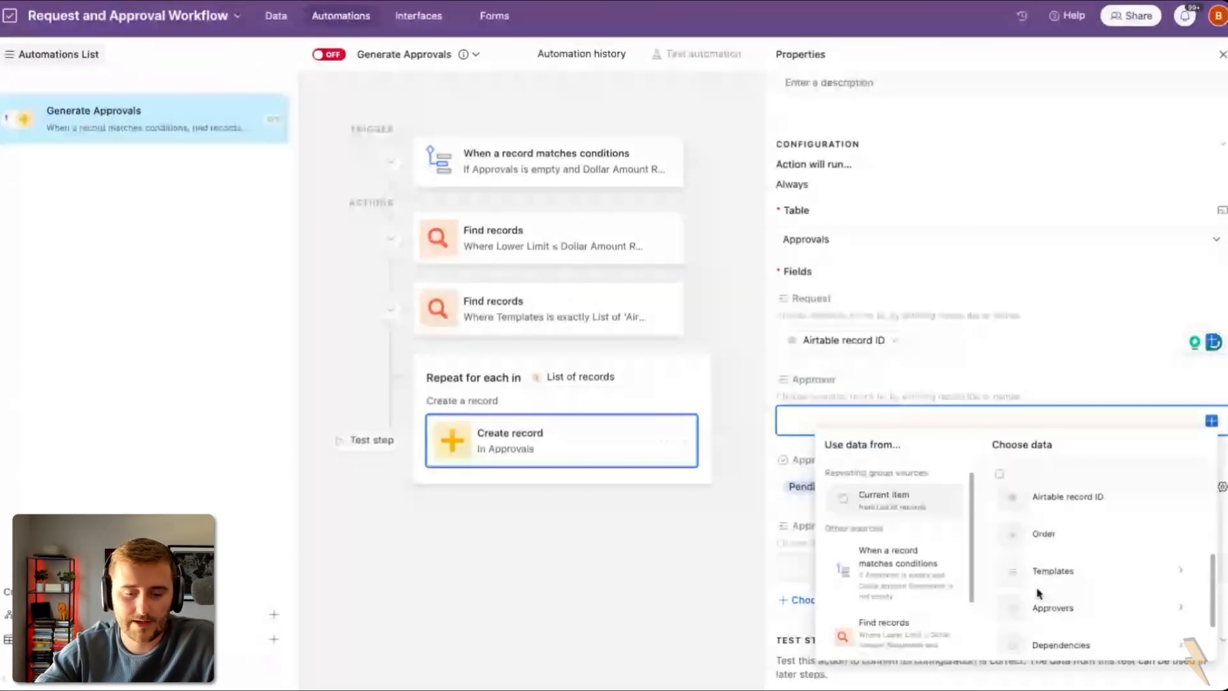
pyautogui.scroll(-1, 1049, 588)
pyautogui.click(1069, 588)
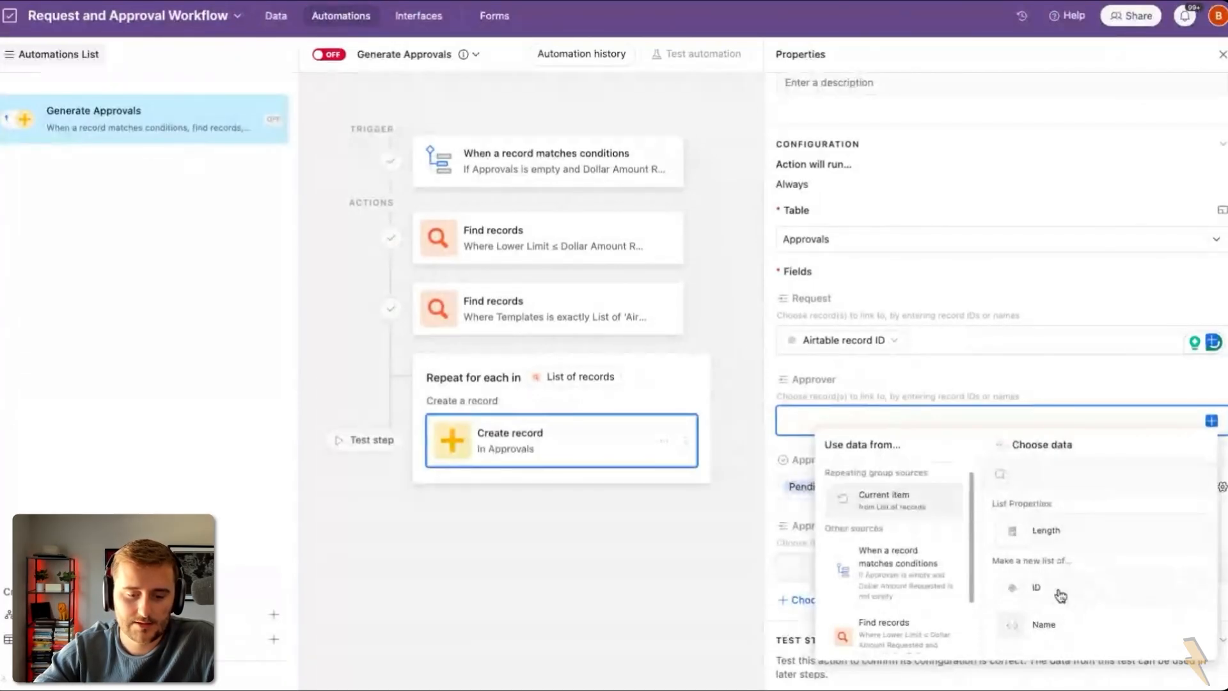
pyautogui.click(1059, 592)
# Step: Map Approval Templates to the Airtable record ID and turn the Generate Approvals automation on
pyautogui.scroll(-1, 934, 512)
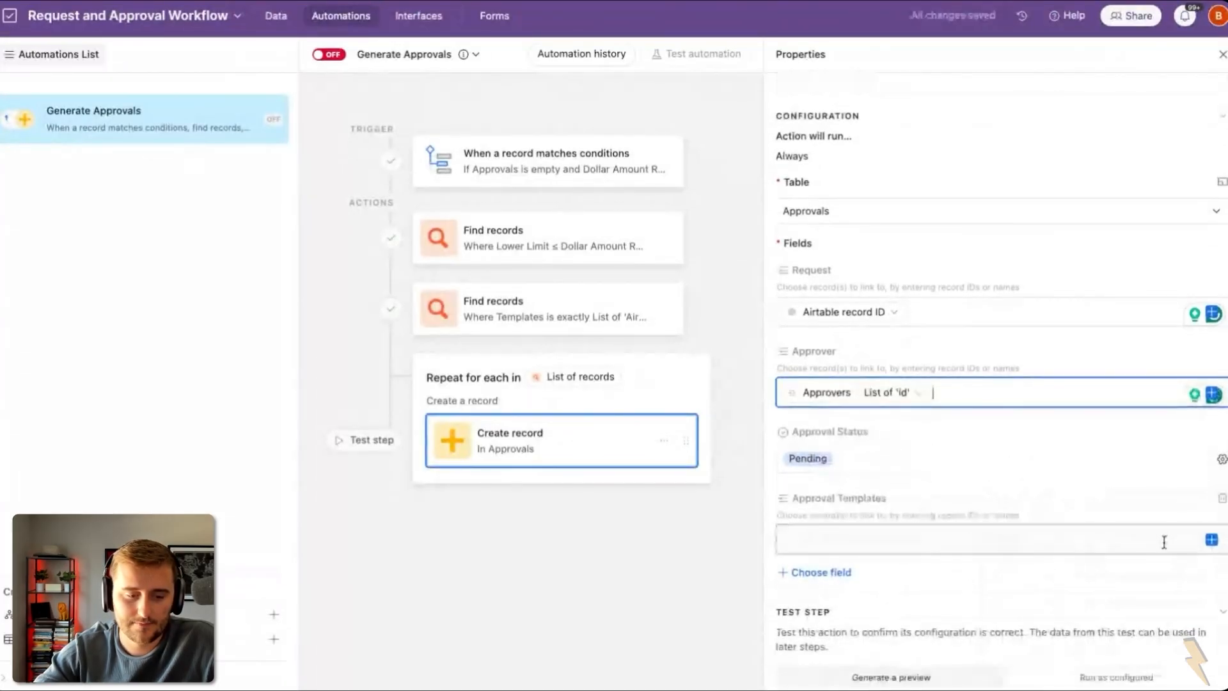
pyautogui.click(1212, 541)
pyautogui.scroll(-1, 1129, 462)
pyautogui.scroll(1, 1130, 465)
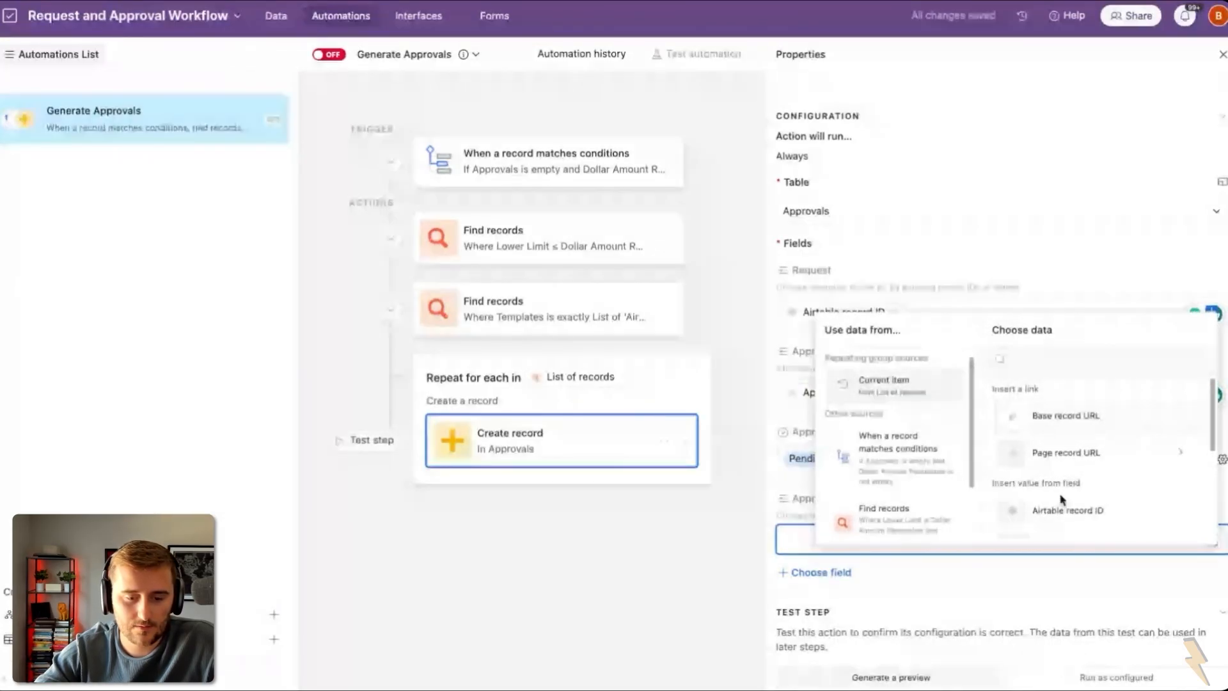
pyautogui.click(1090, 512)
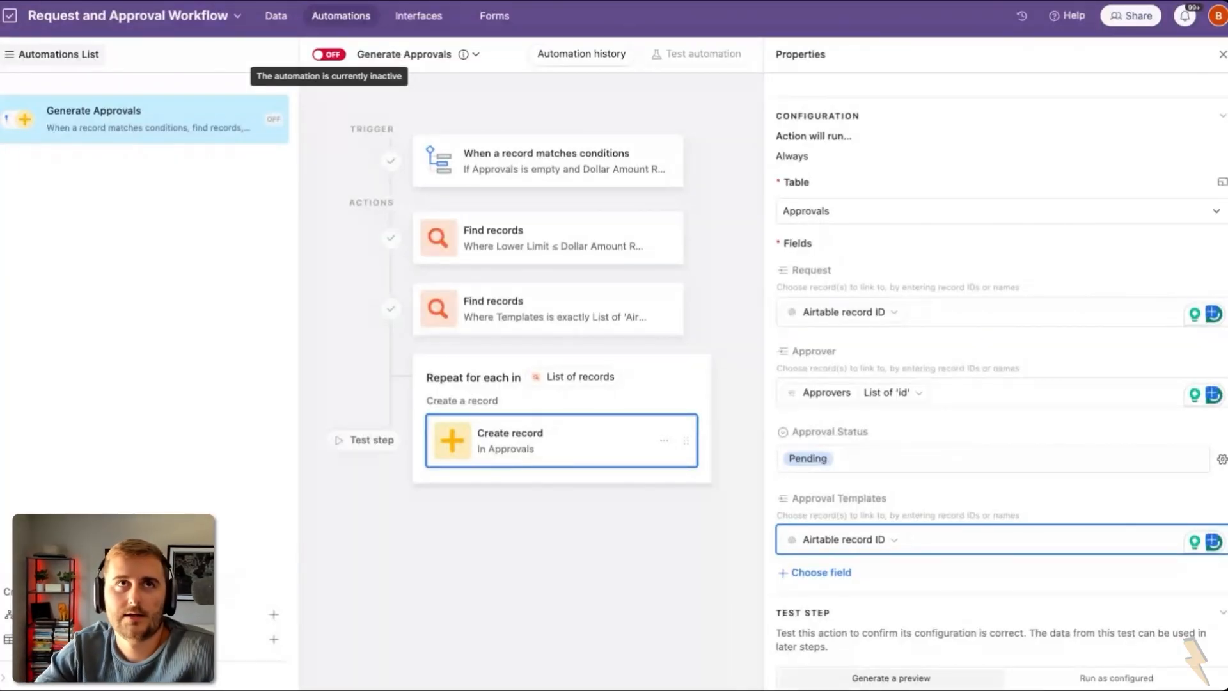
pyautogui.click(329, 54)
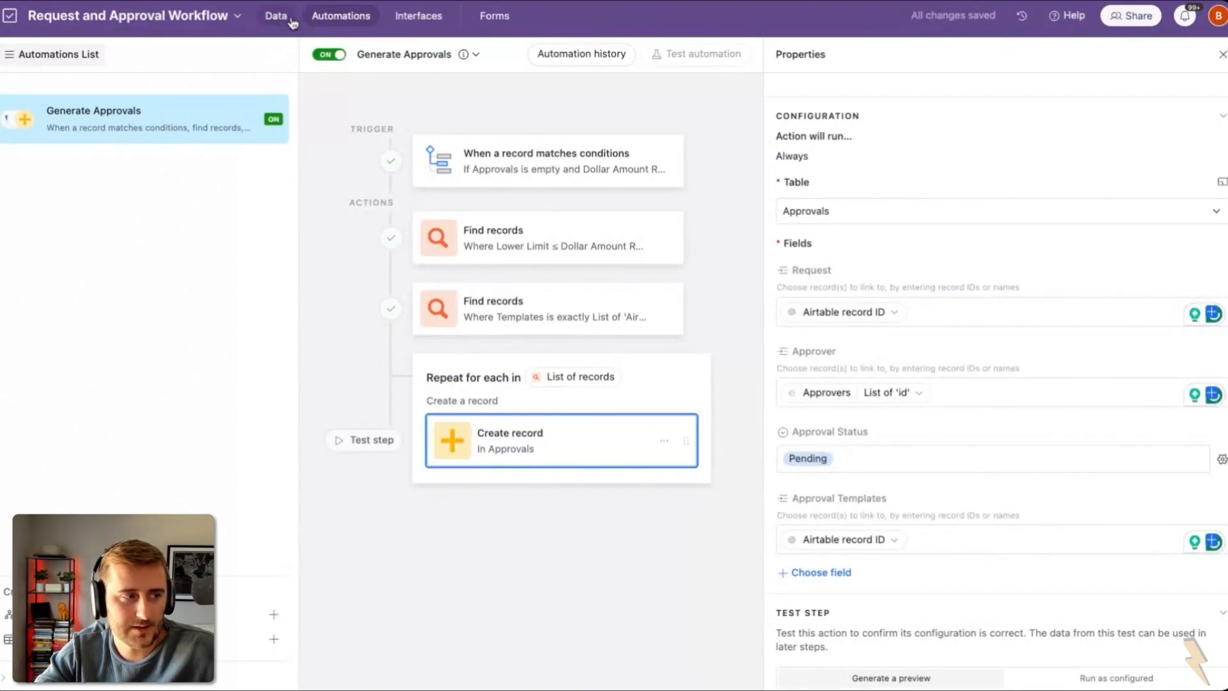
# Step: Duplicate request REQ-005 from the interface's Requests overview
pyautogui.click(418, 19)
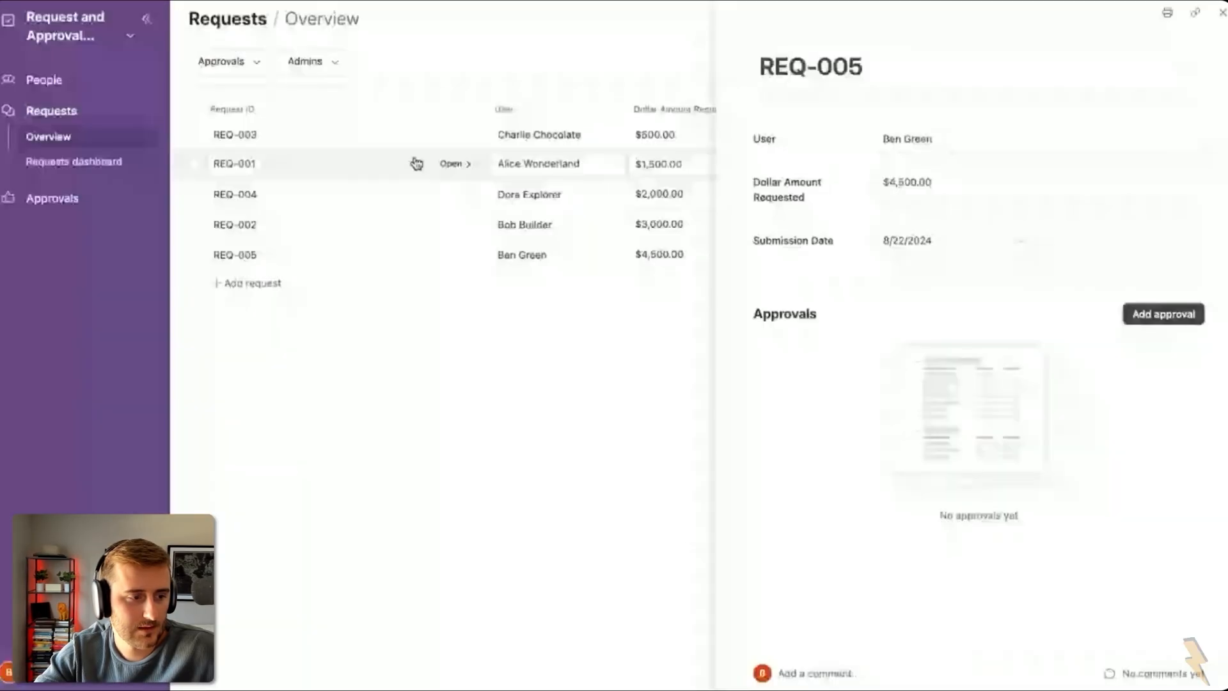
pyautogui.rightClick(454, 256)
pyautogui.click(493, 272)
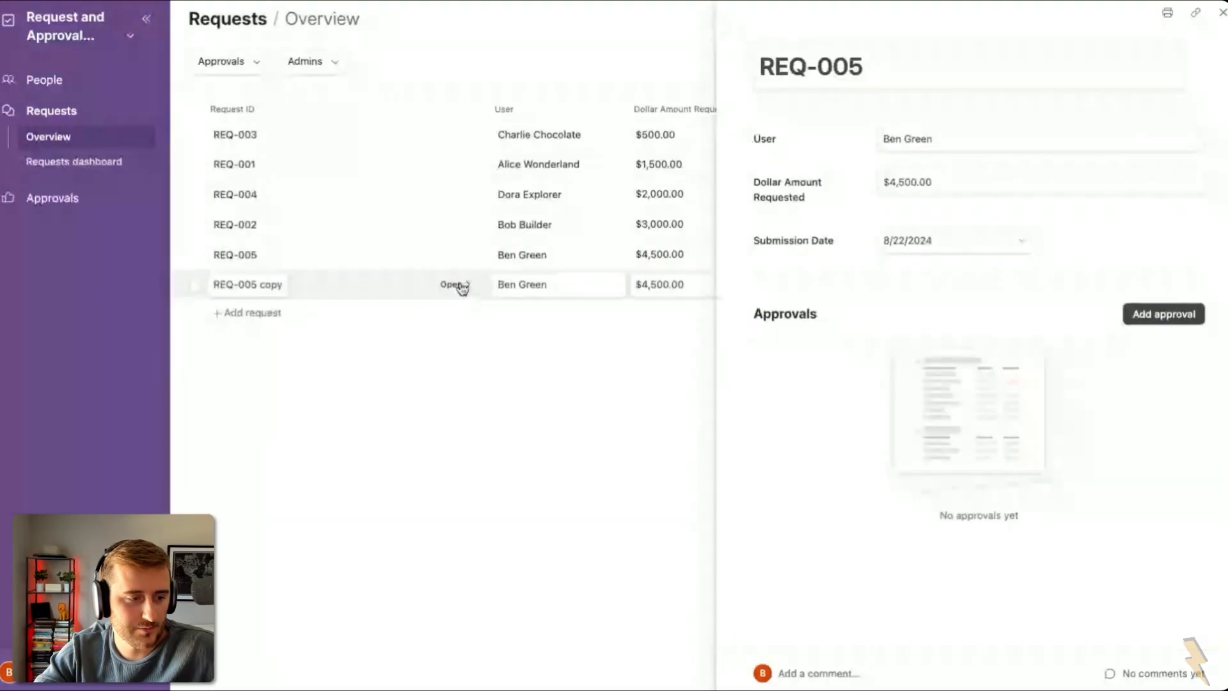
# Step: Check that REQ-005 copy has three Pending approvals, then view the base's data
pyautogui.click(453, 285)
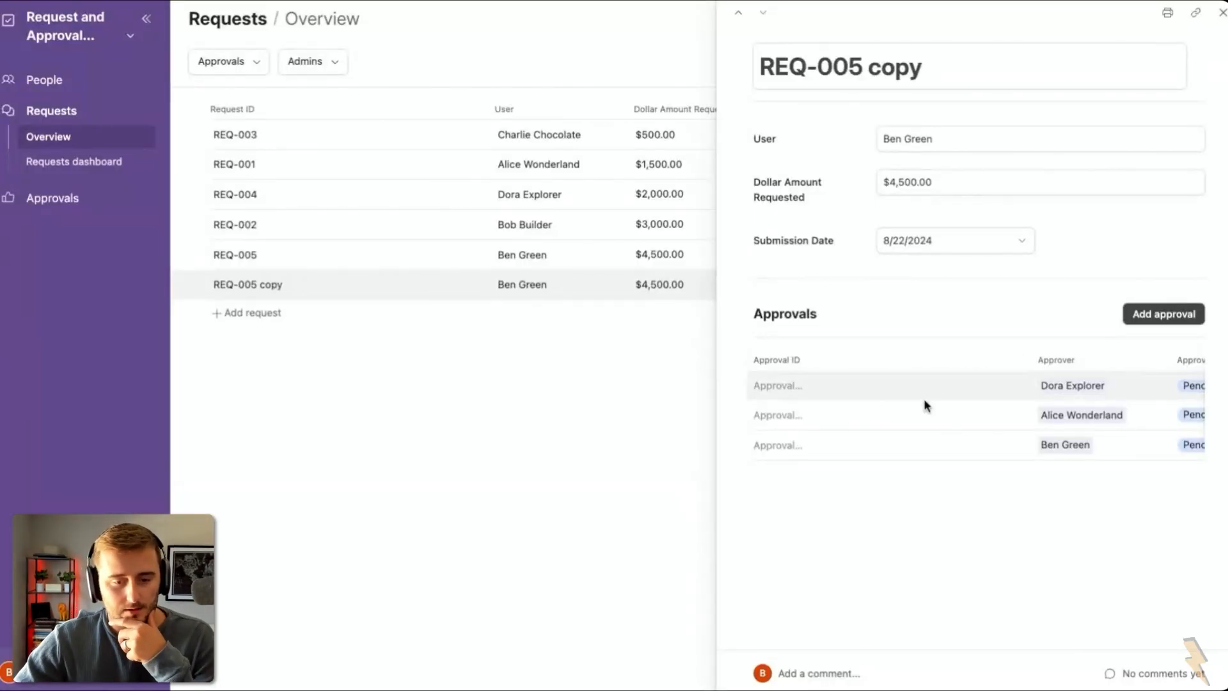
pyautogui.hscroll(5, 923, 402)
pyautogui.hscroll(1, 924, 403)
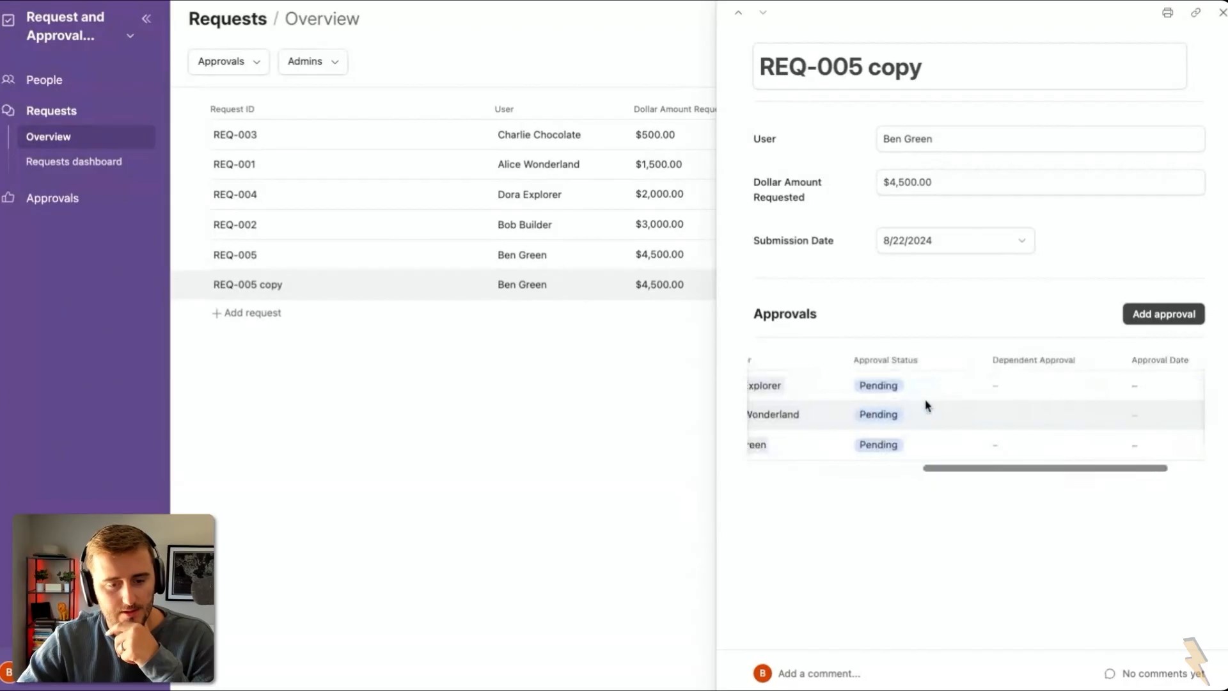
pyautogui.hscroll(-6, 923, 403)
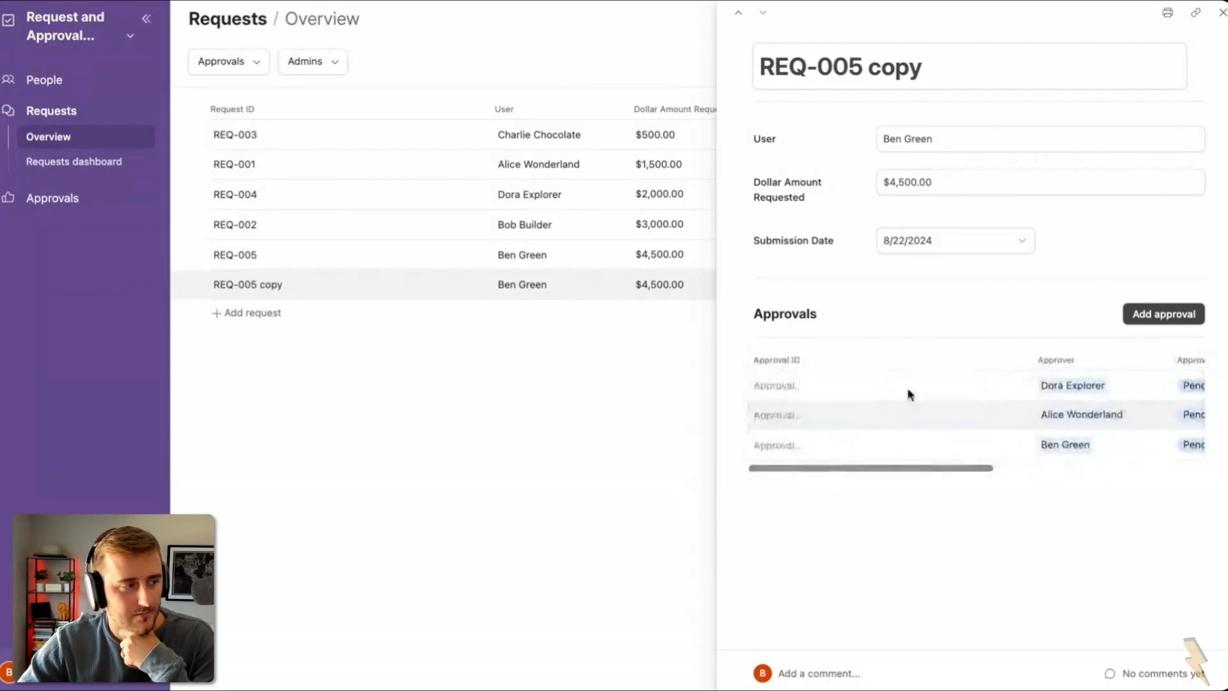
pyautogui.click(90, 41)
pyautogui.click(96, 95)
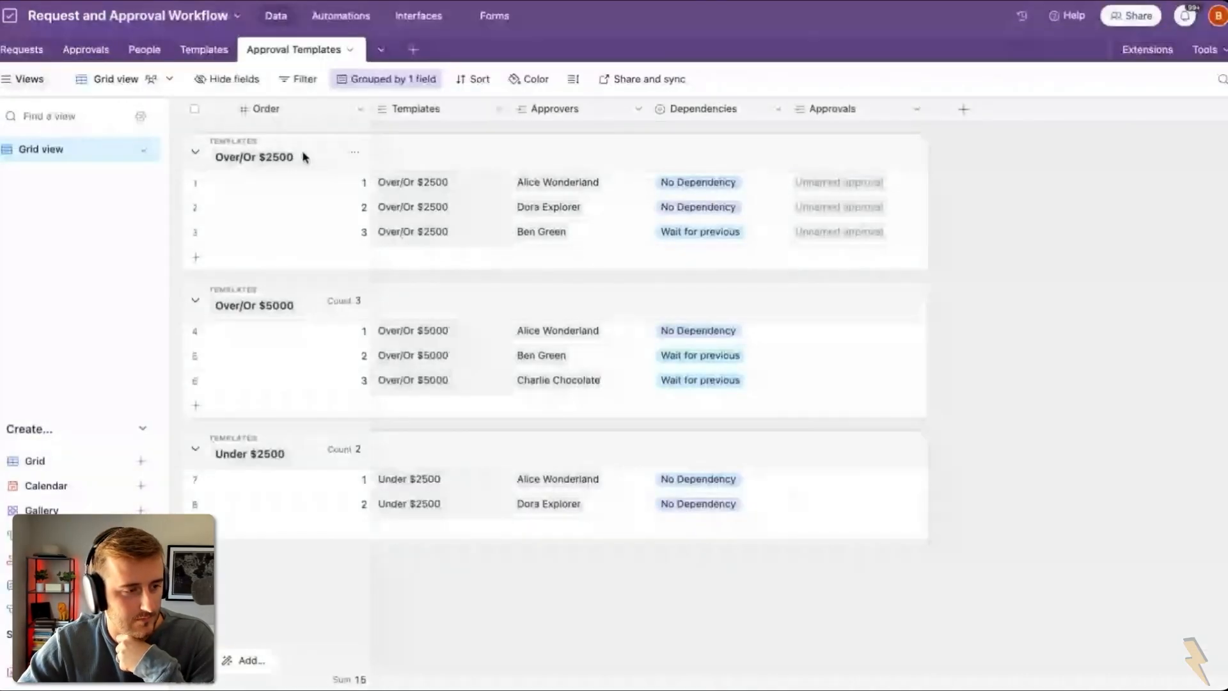
# Step: Switch to the Approvals table and remove its grouping by Request
pyautogui.click(96, 51)
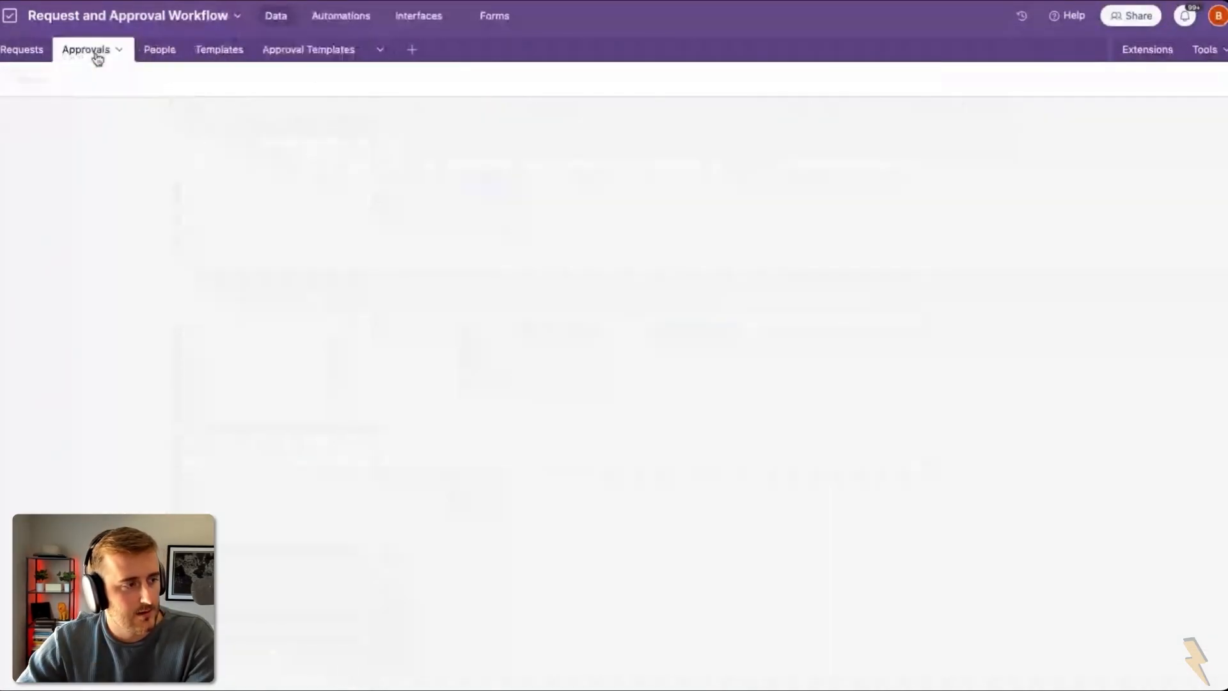
pyautogui.click(486, 109)
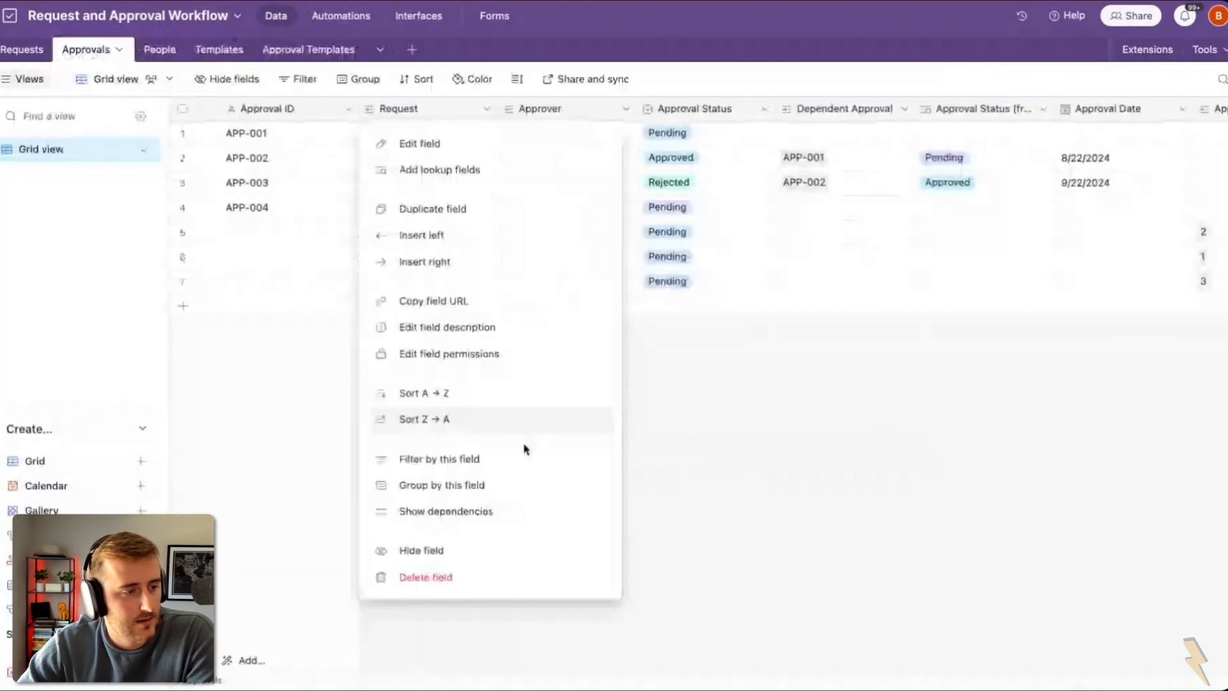
pyautogui.click(539, 497)
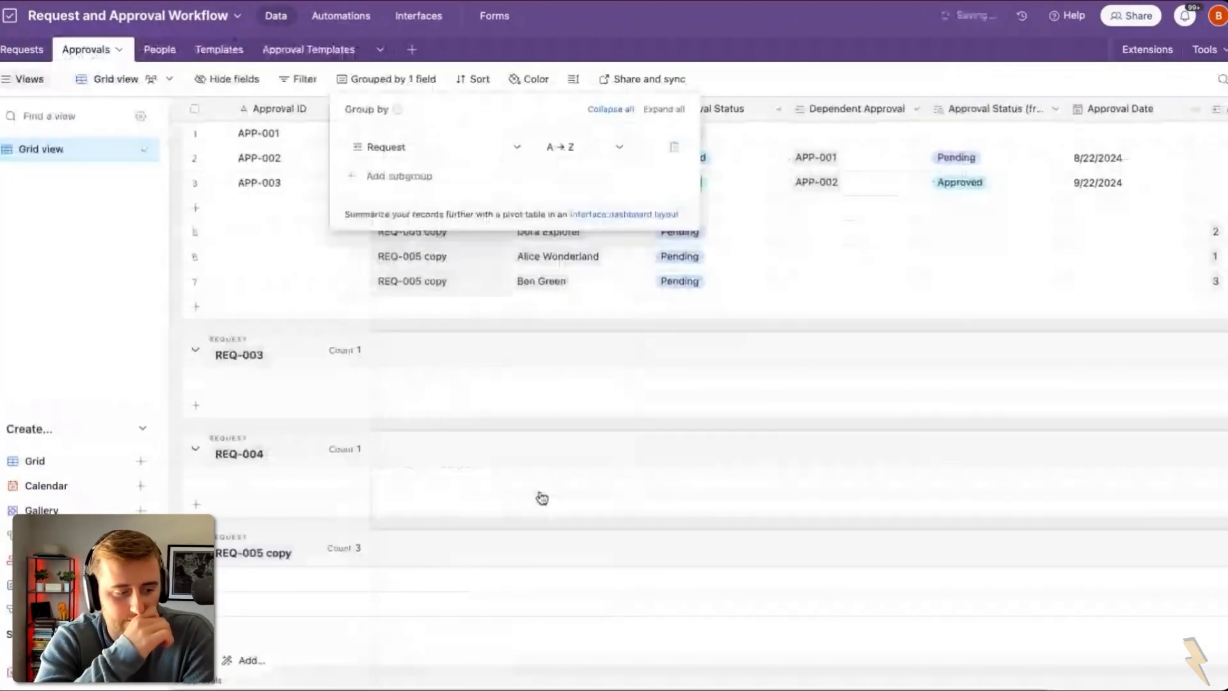
pyautogui.scroll(-3, 563, 486)
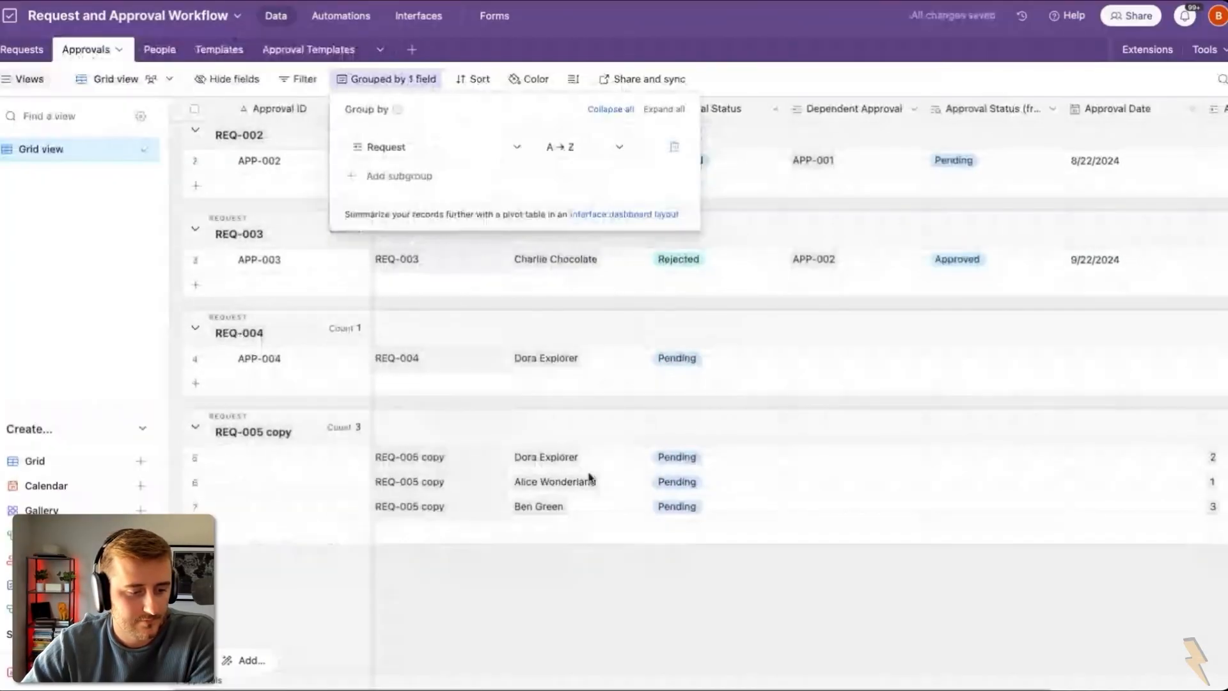
pyautogui.click(590, 477)
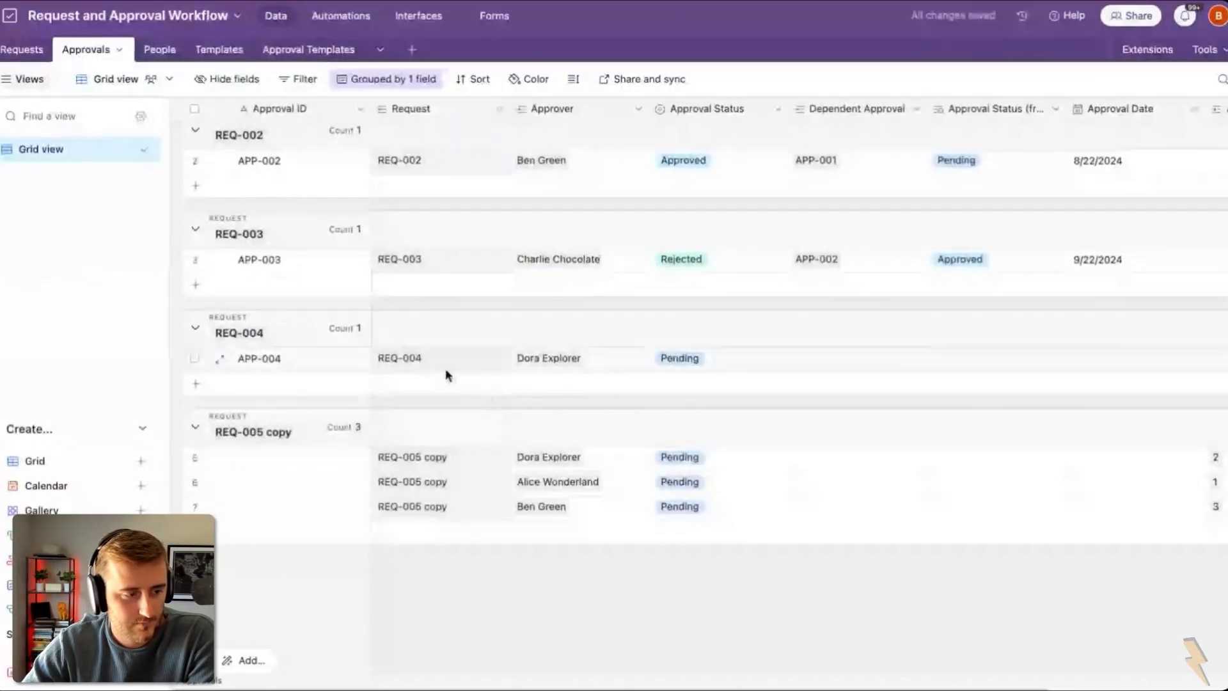
pyautogui.scroll(1, 342, 251)
pyautogui.scroll(2, 342, 251)
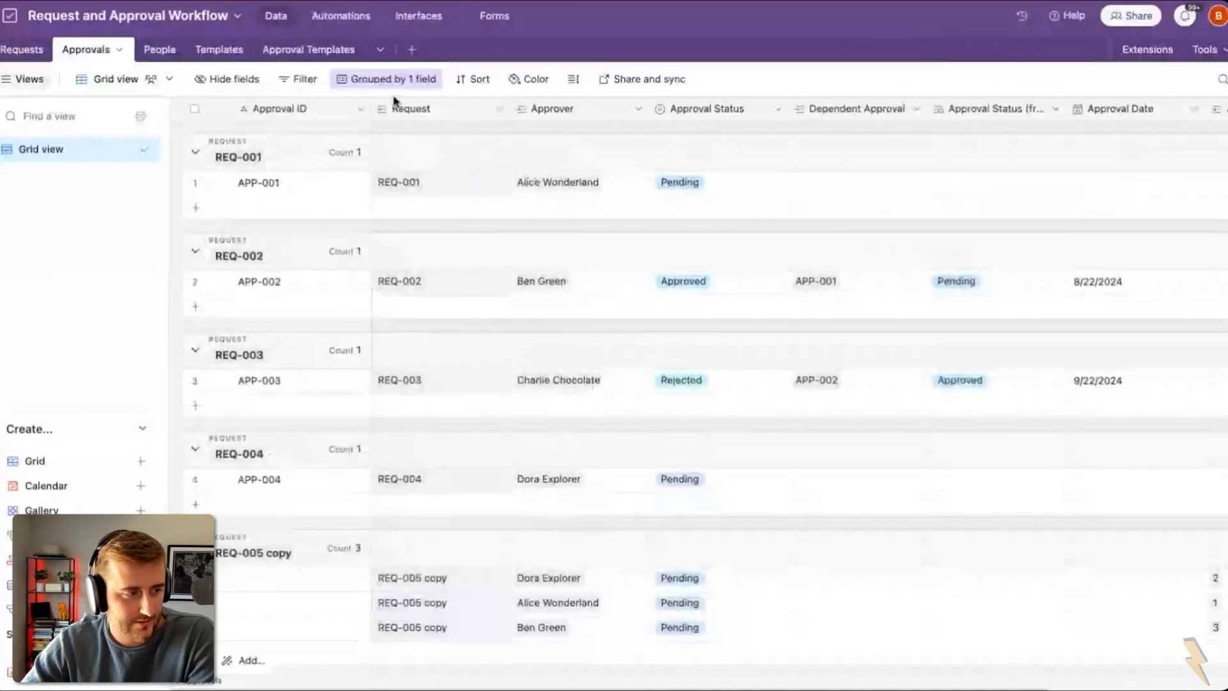
pyautogui.click(387, 78)
pyautogui.click(674, 147)
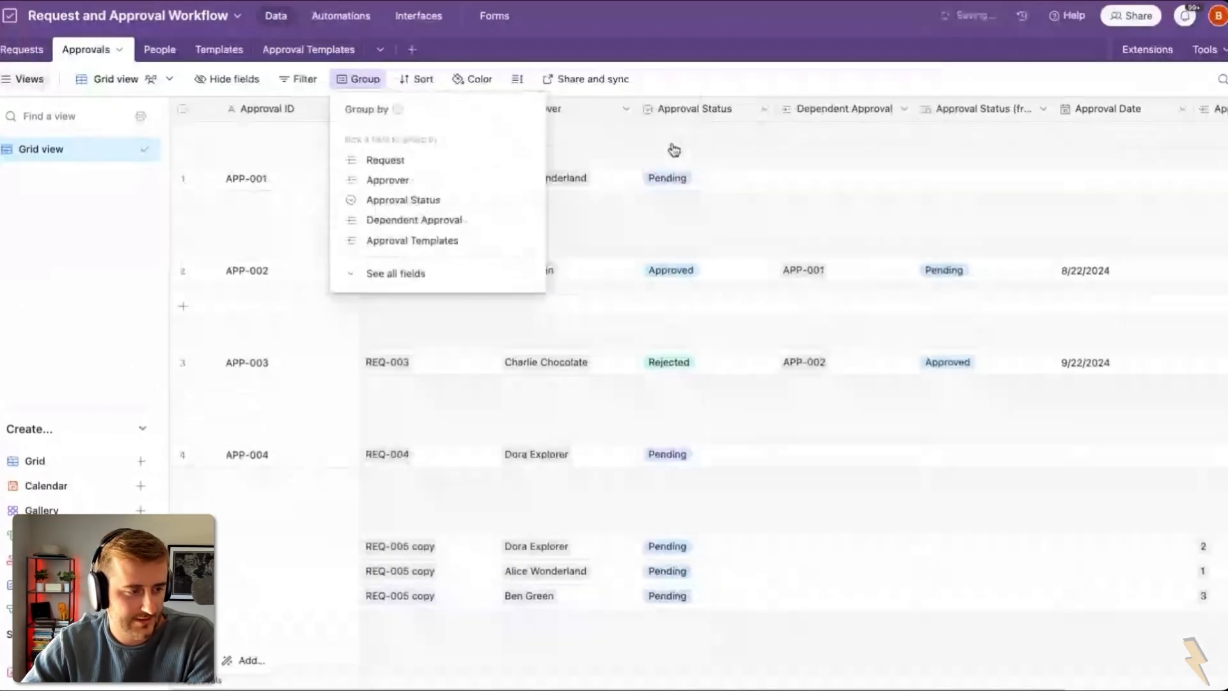
# Step: Insert an Autonumber ID field to the right of Approval ID
pyautogui.rightClick(262, 110)
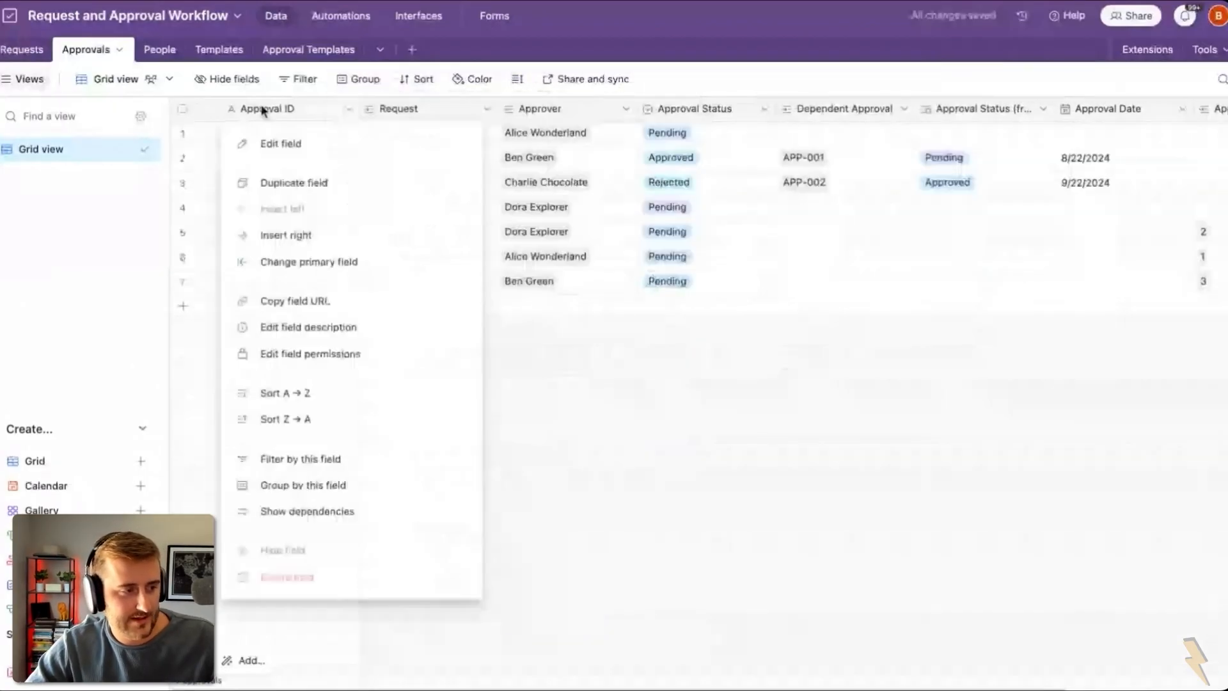
pyautogui.click(360, 237)
pyautogui.click(497, 186)
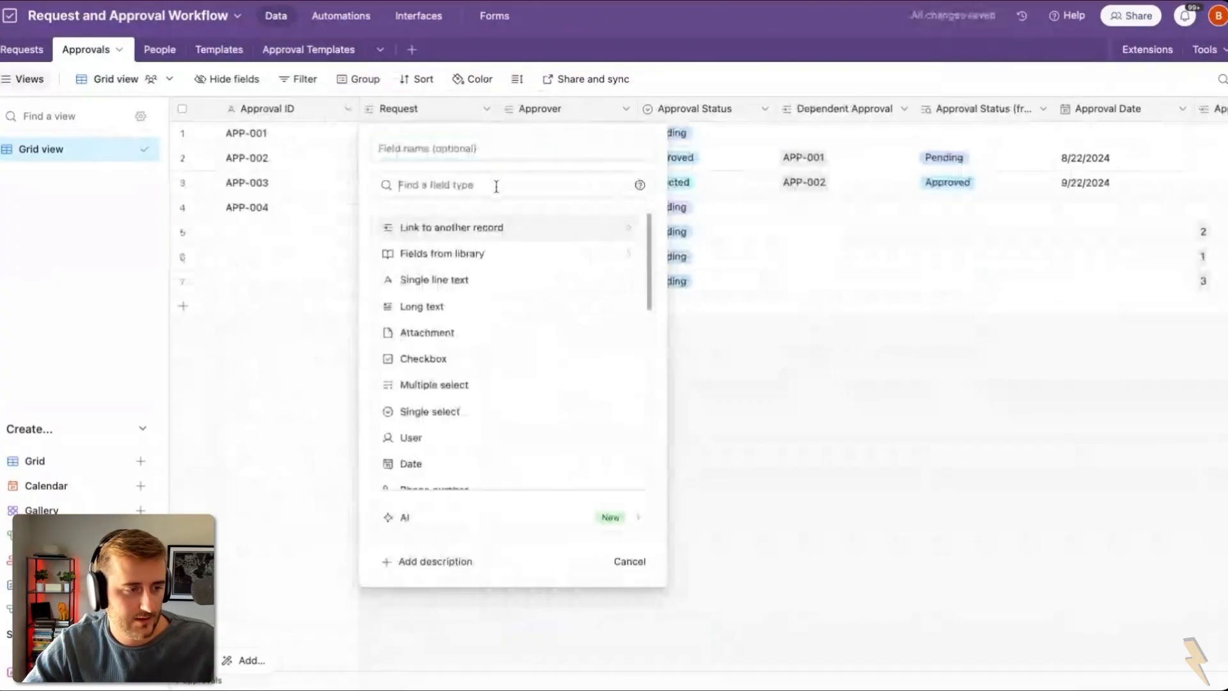
pyautogui.write('aut')
pyautogui.press('Return')
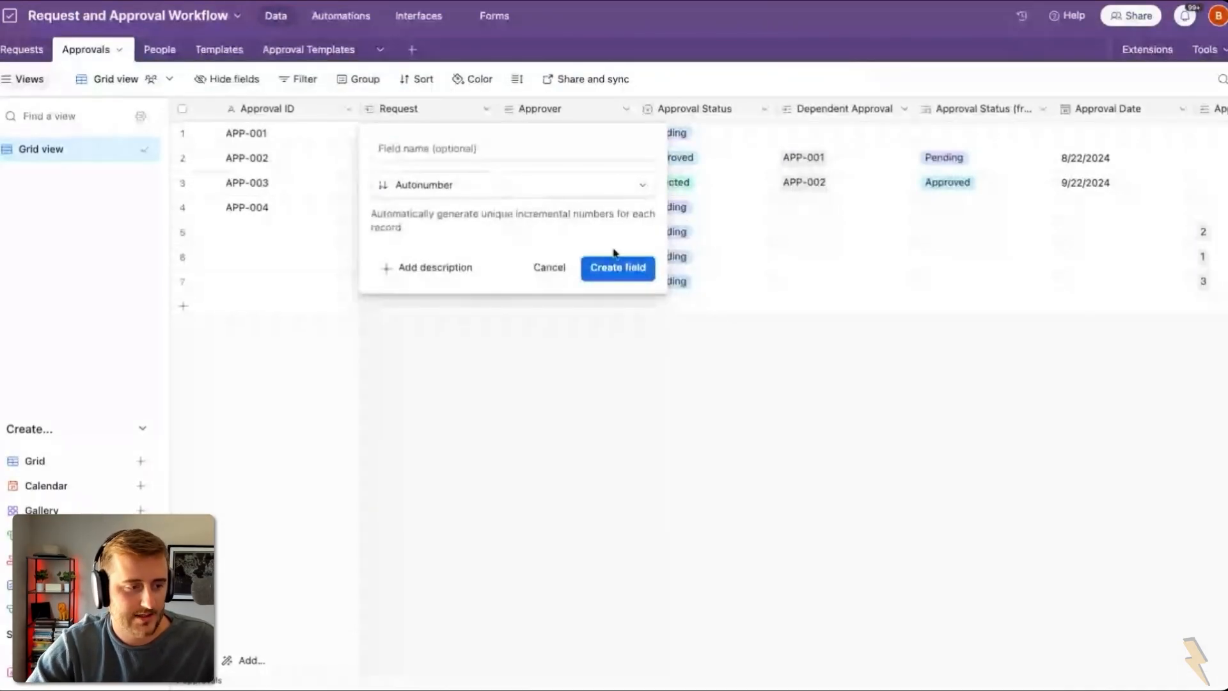
pyautogui.click(615, 266)
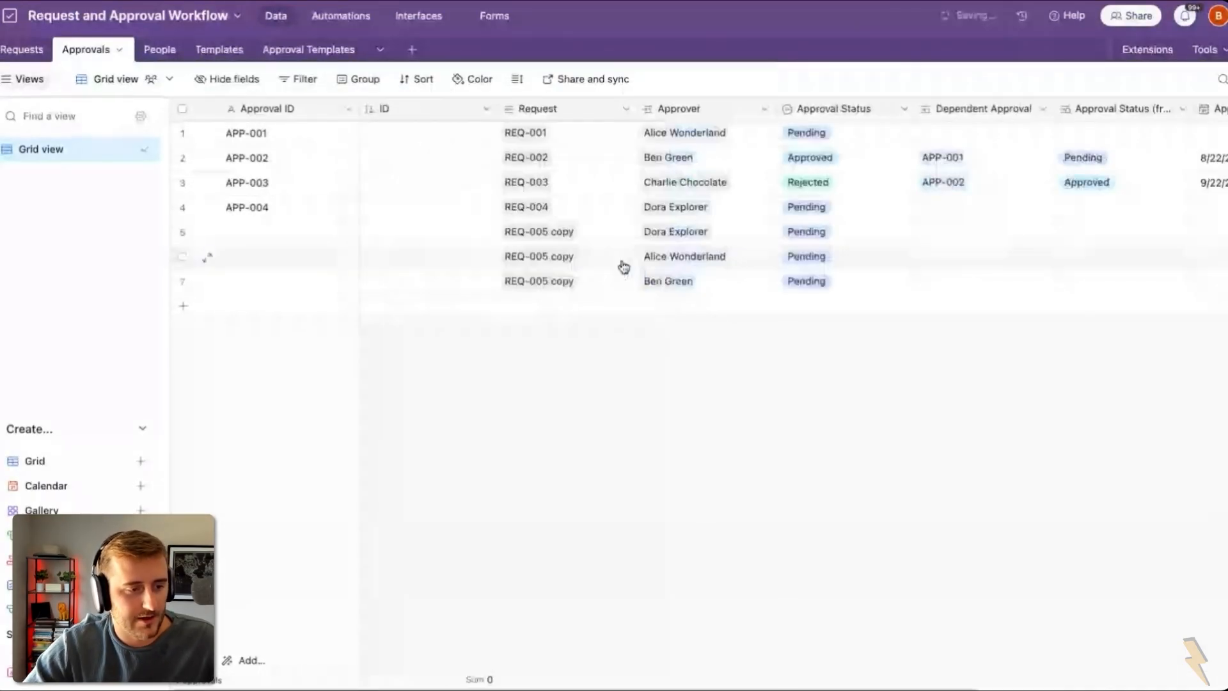
# Step: Copy the APP-002 value and change the Approval ID field type to formula
pyautogui.doubleClick(287, 111)
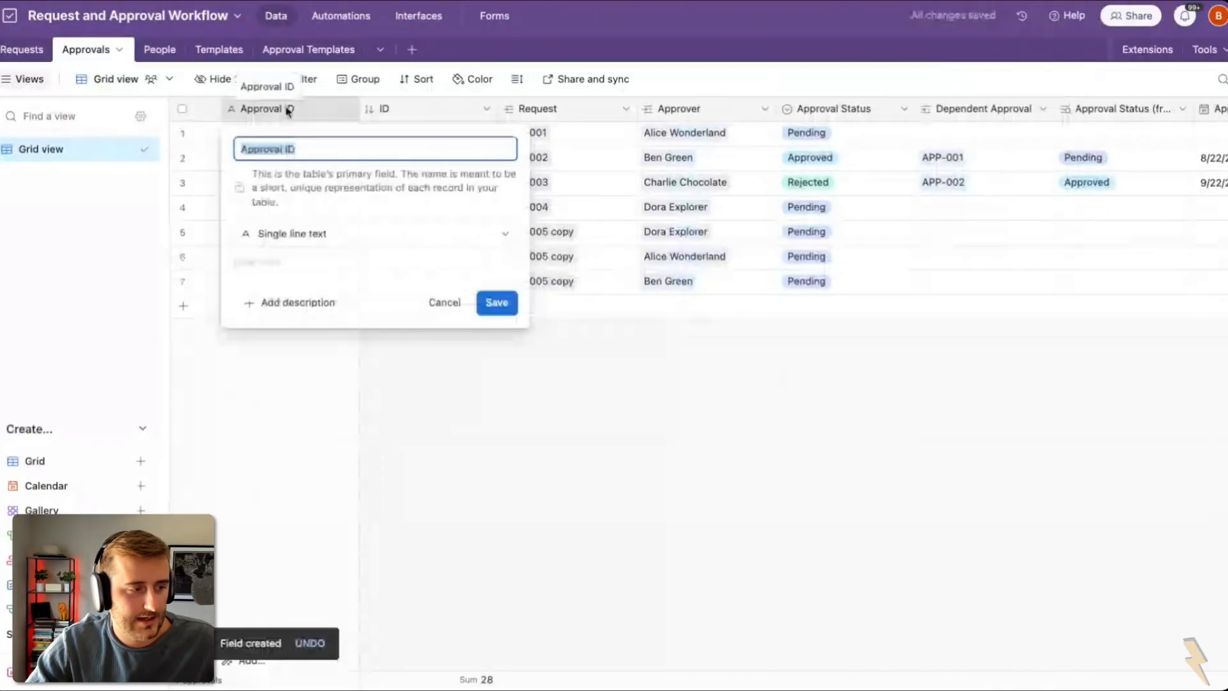
pyautogui.click(338, 238)
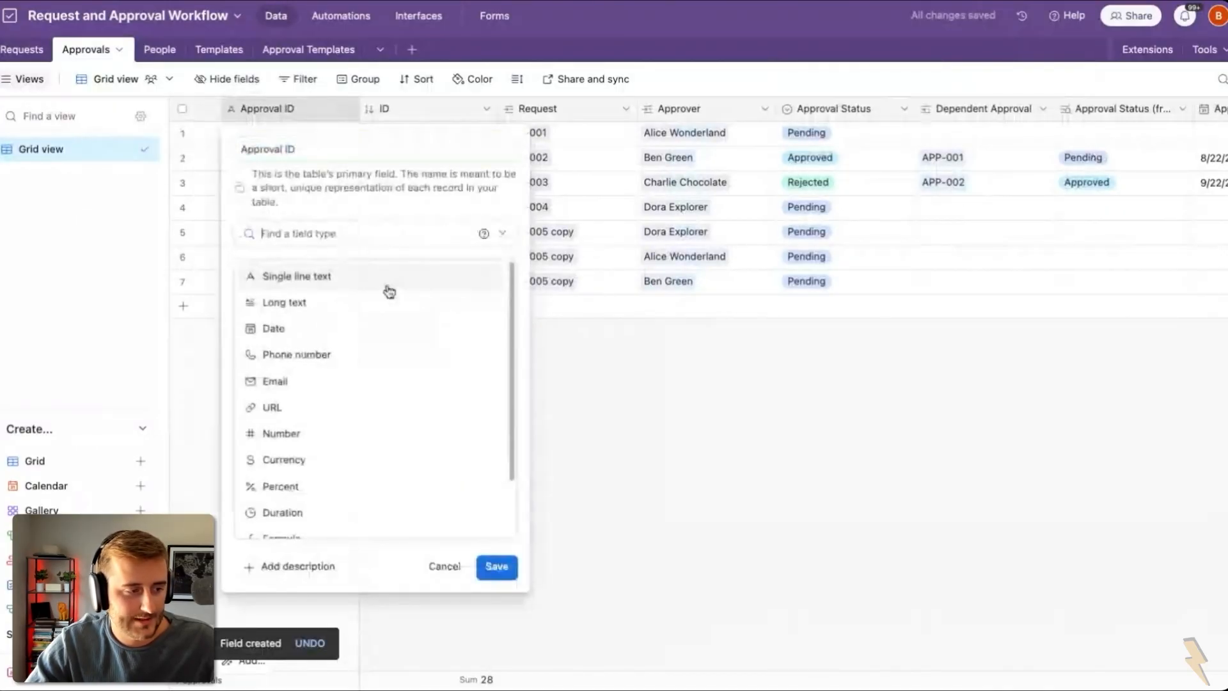
pyautogui.click(658, 310)
pyautogui.click(245, 160)
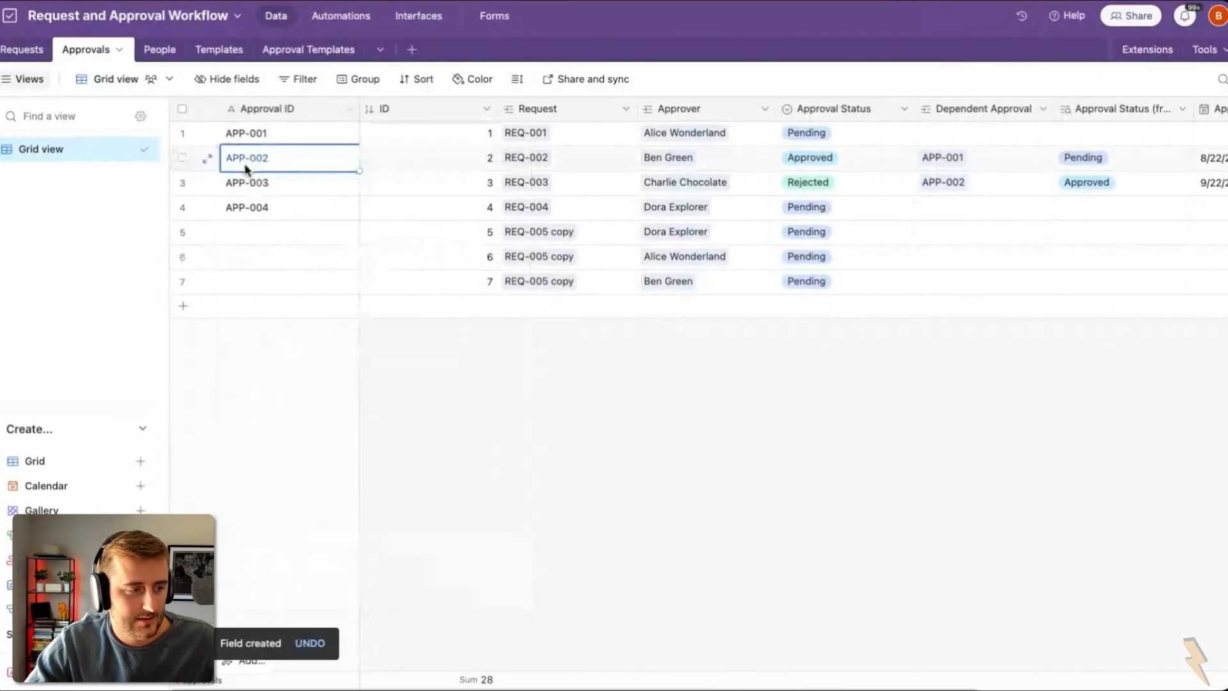
pyautogui.hotkey('ctrl', 'c')
pyautogui.doubleClick(237, 109)
pyautogui.click(324, 236)
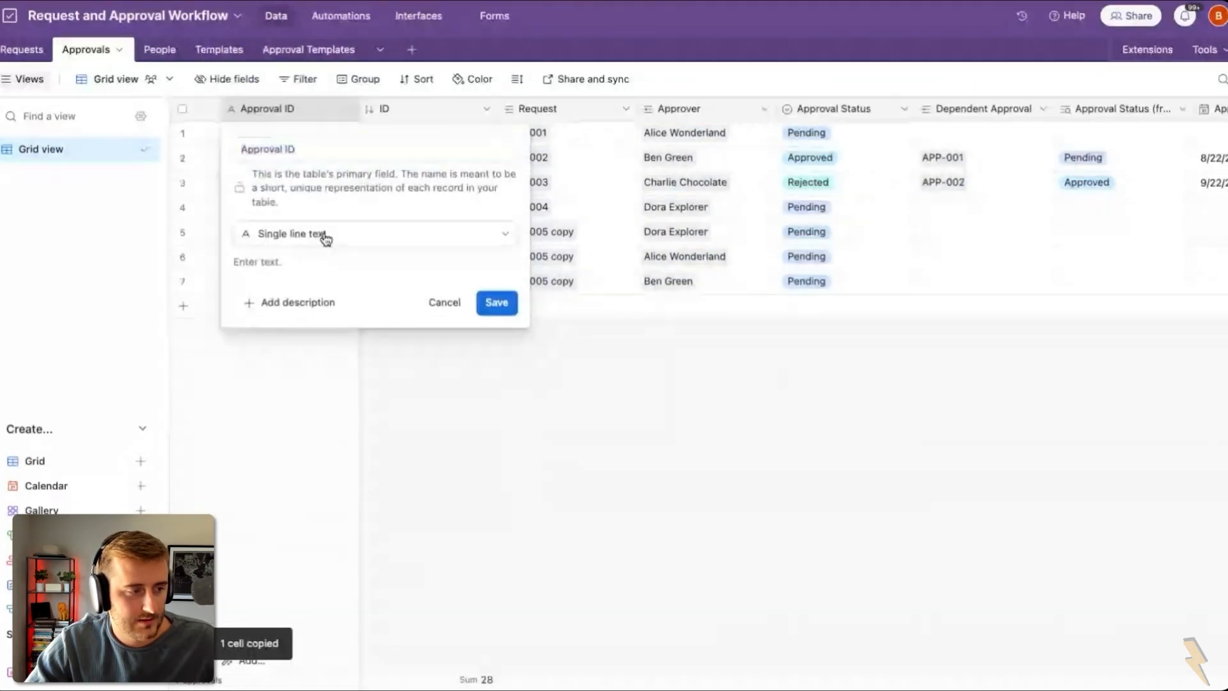
pyautogui.click(382, 535)
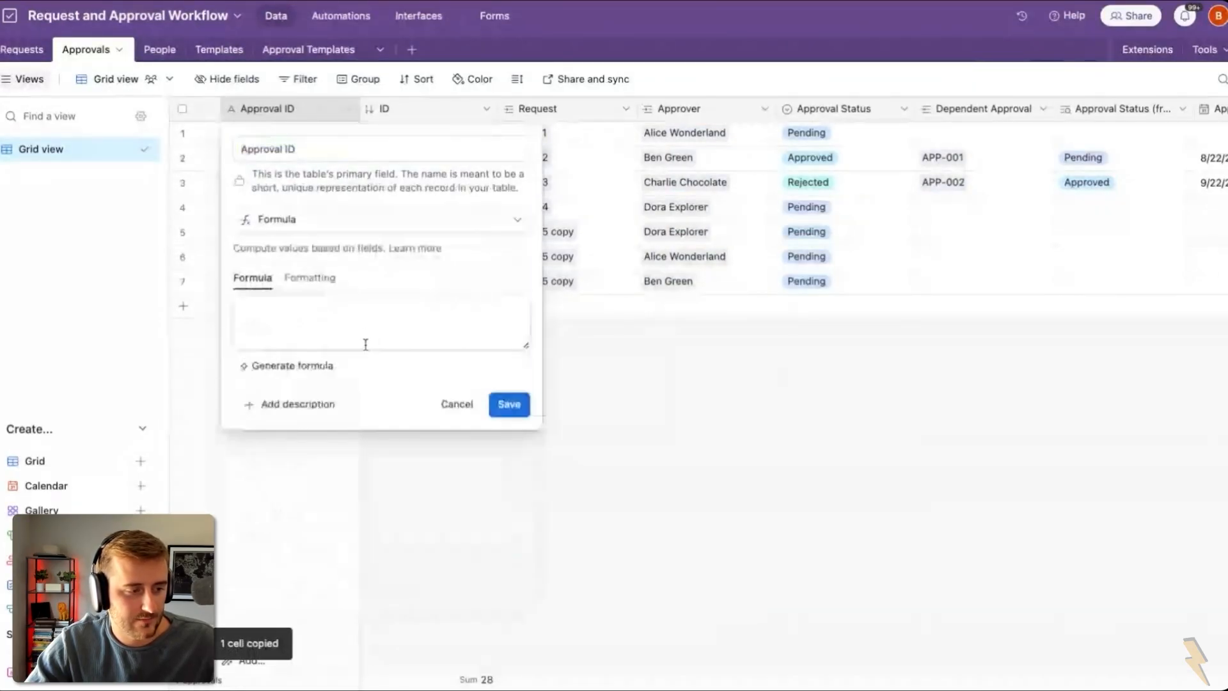
# Step: Write the Approval ID formula APP- plus REPT('0',3-len(ID))&ID and save it
pyautogui.click(366, 344)
pyautogui.hotkey('ctrl', 'v')
pyautogui.hotkey('alt', 'shift', 'Left')
pyautogui.press('BackSpace')
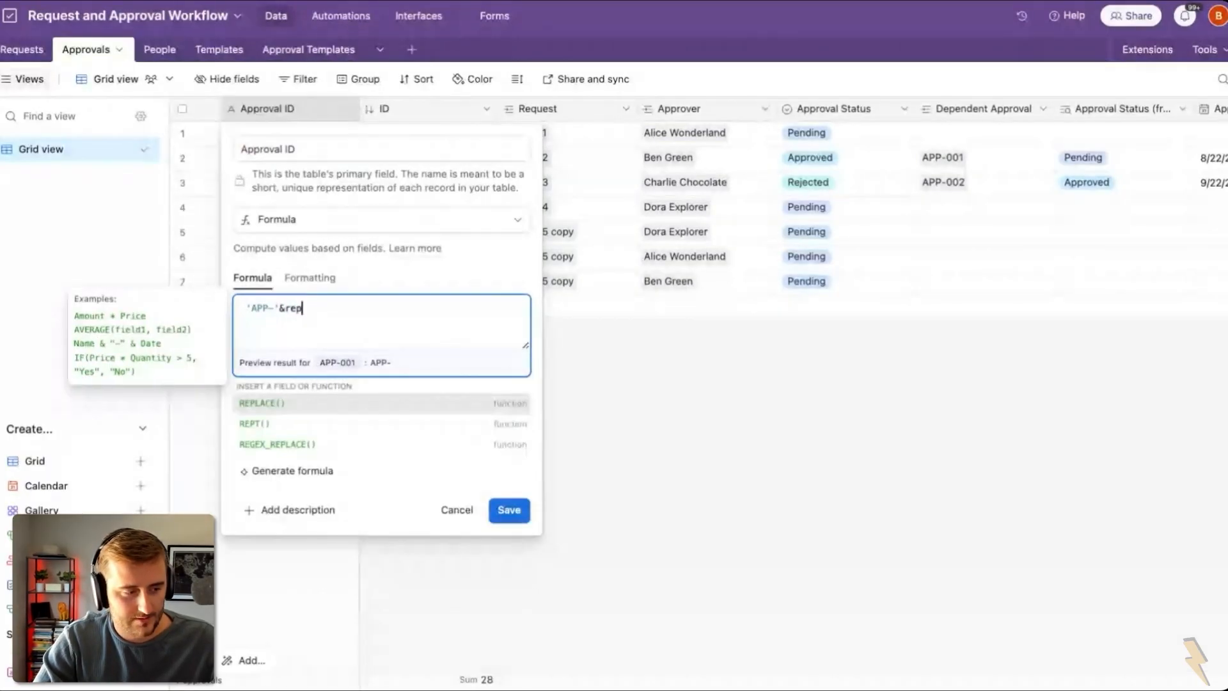
pyautogui.press('Down')
pyautogui.press('Return')
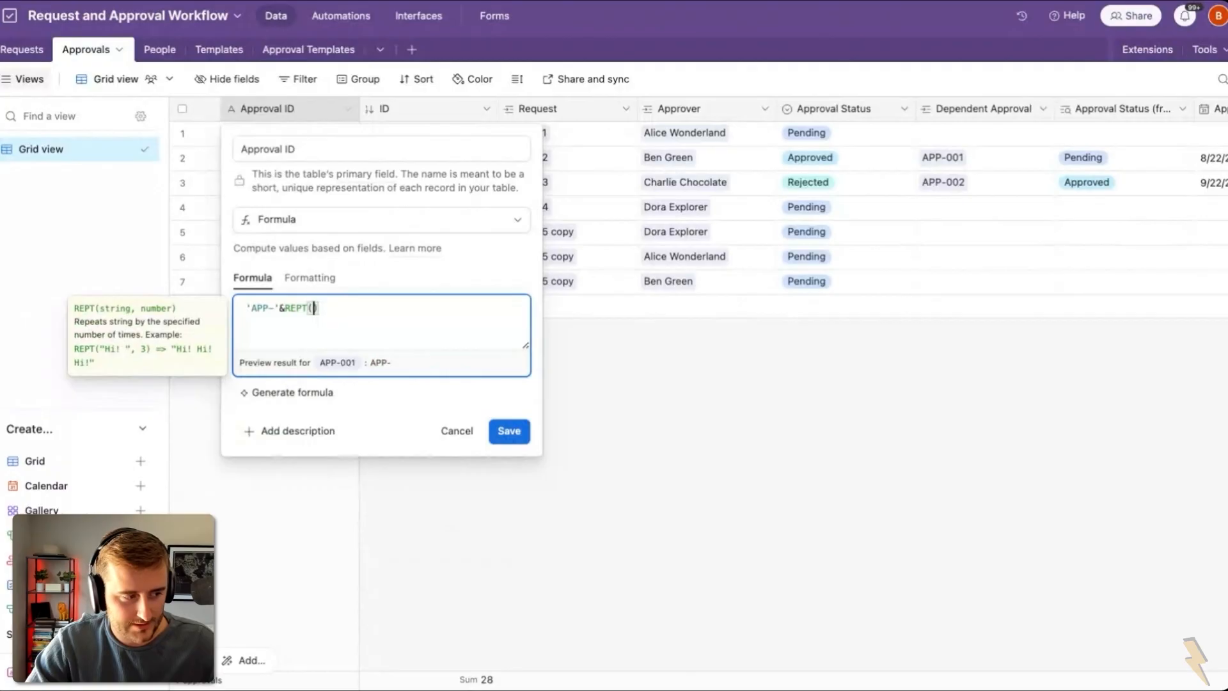
pyautogui.write("'")
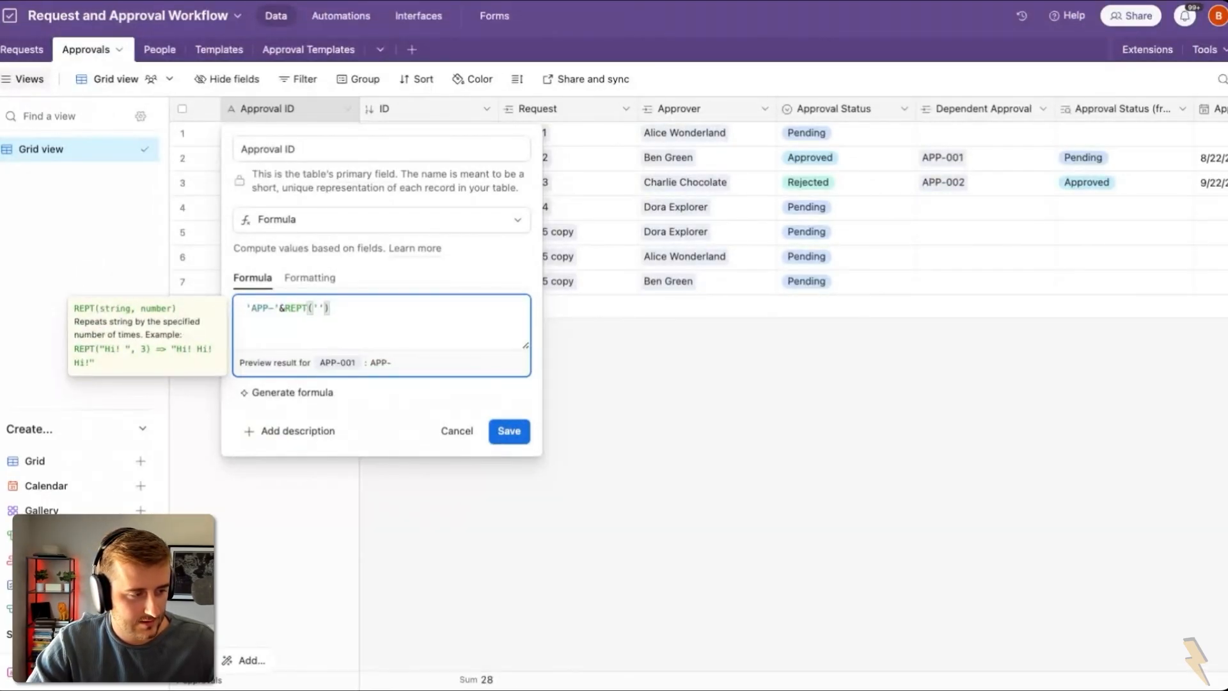
pyautogui.write("0'")
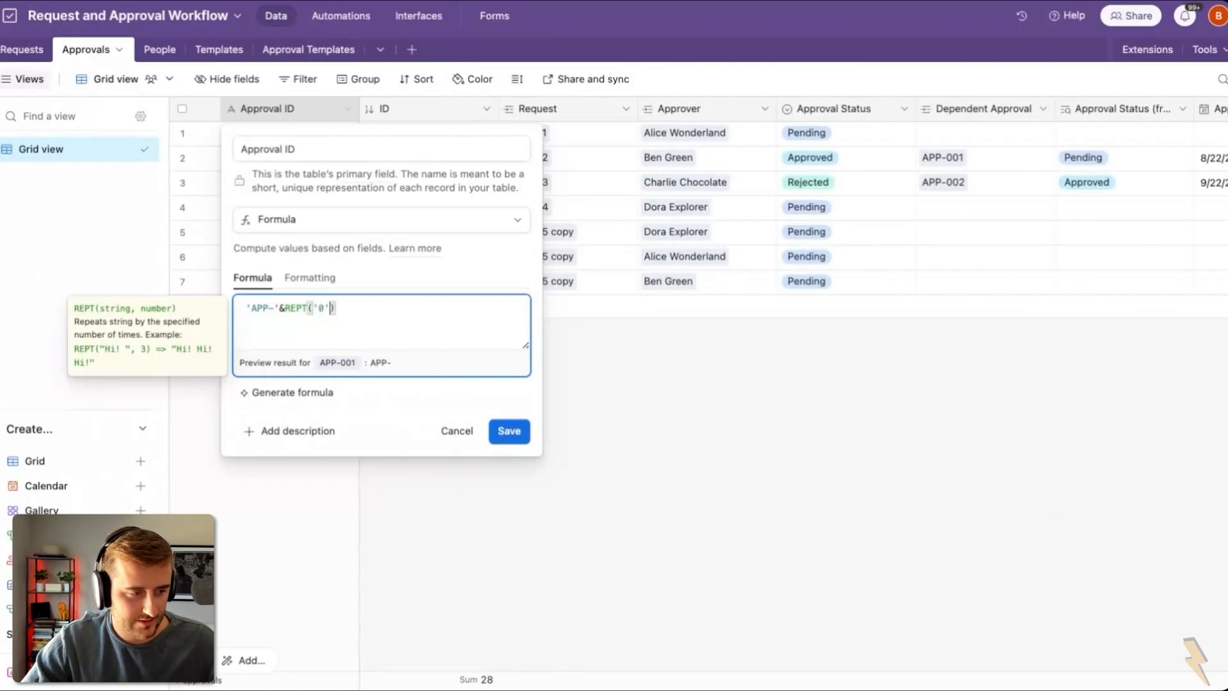
pyautogui.write(',')
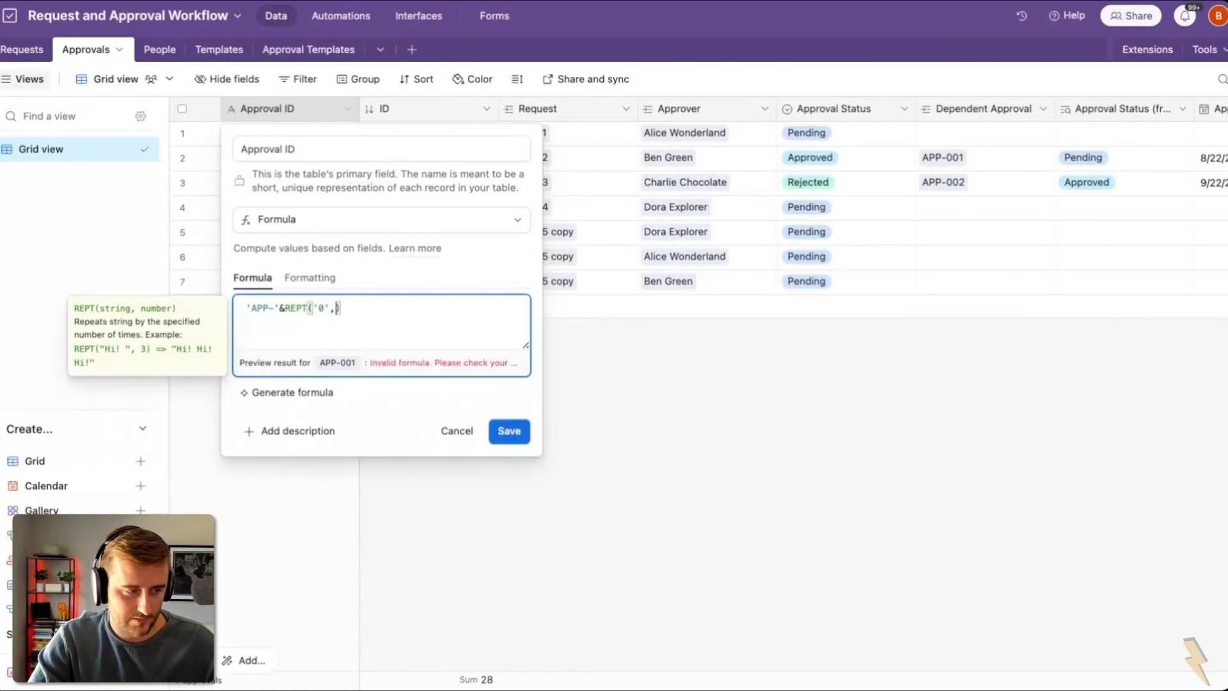
pyautogui.write('3-')
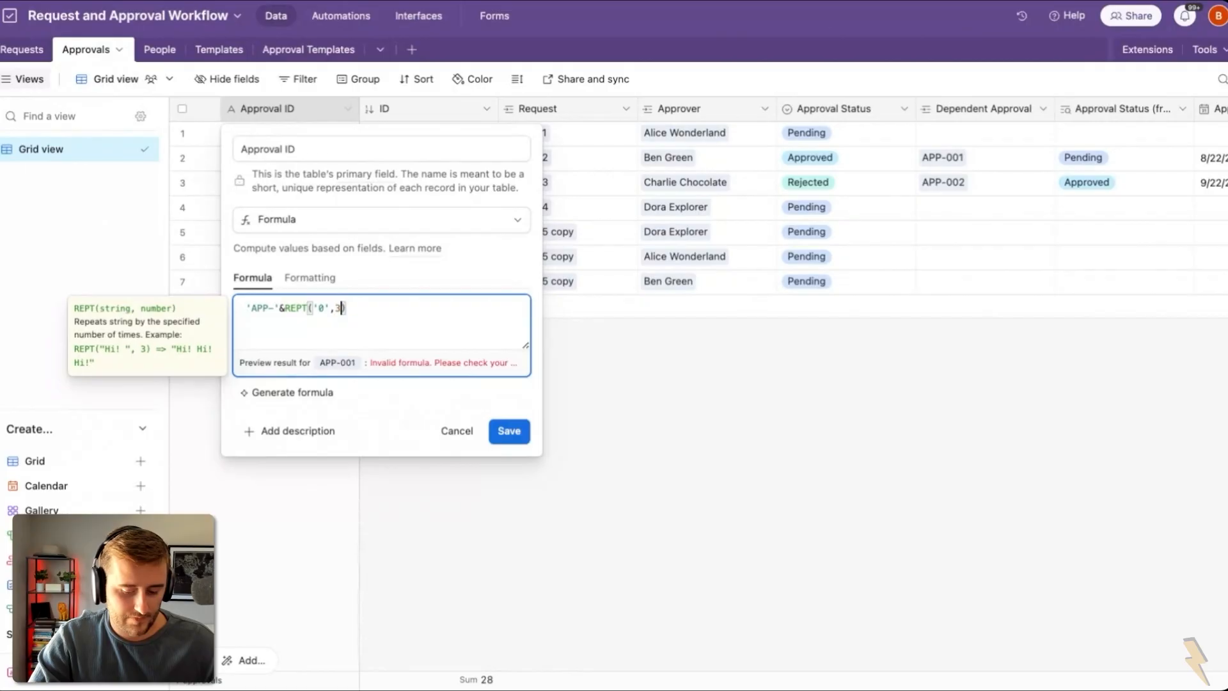
pyautogui.write('len')
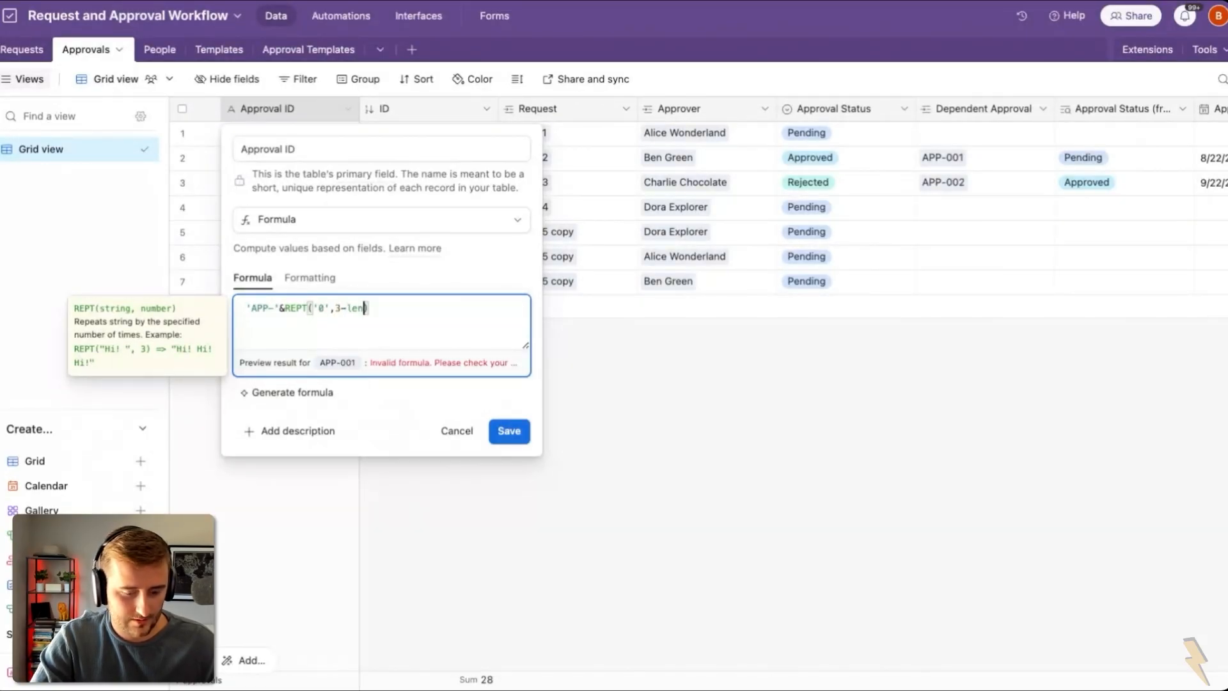
pyautogui.write('(ID))')
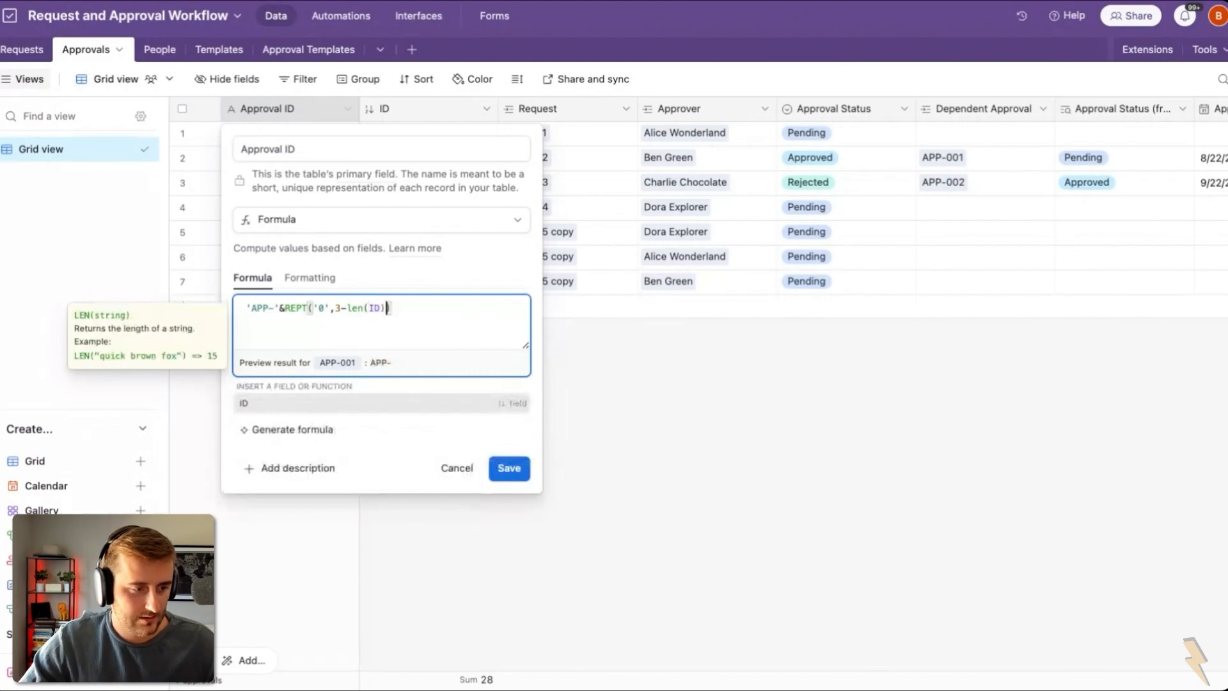
pyautogui.write('&ID')
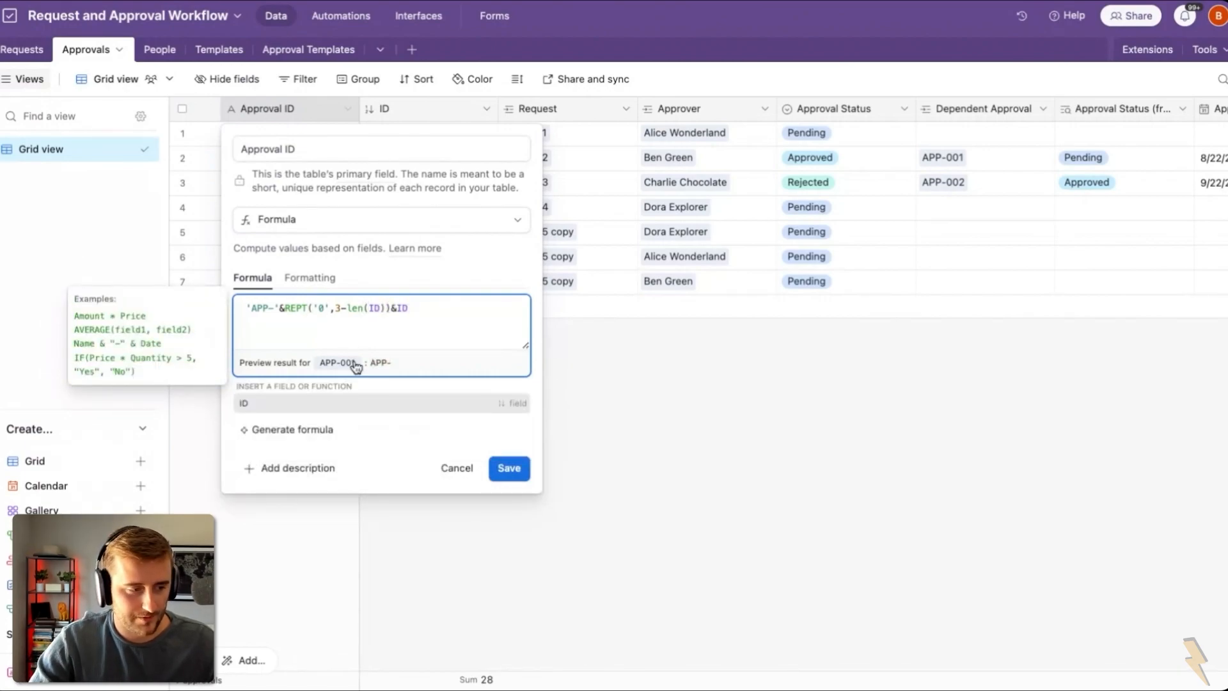
pyautogui.click(506, 470)
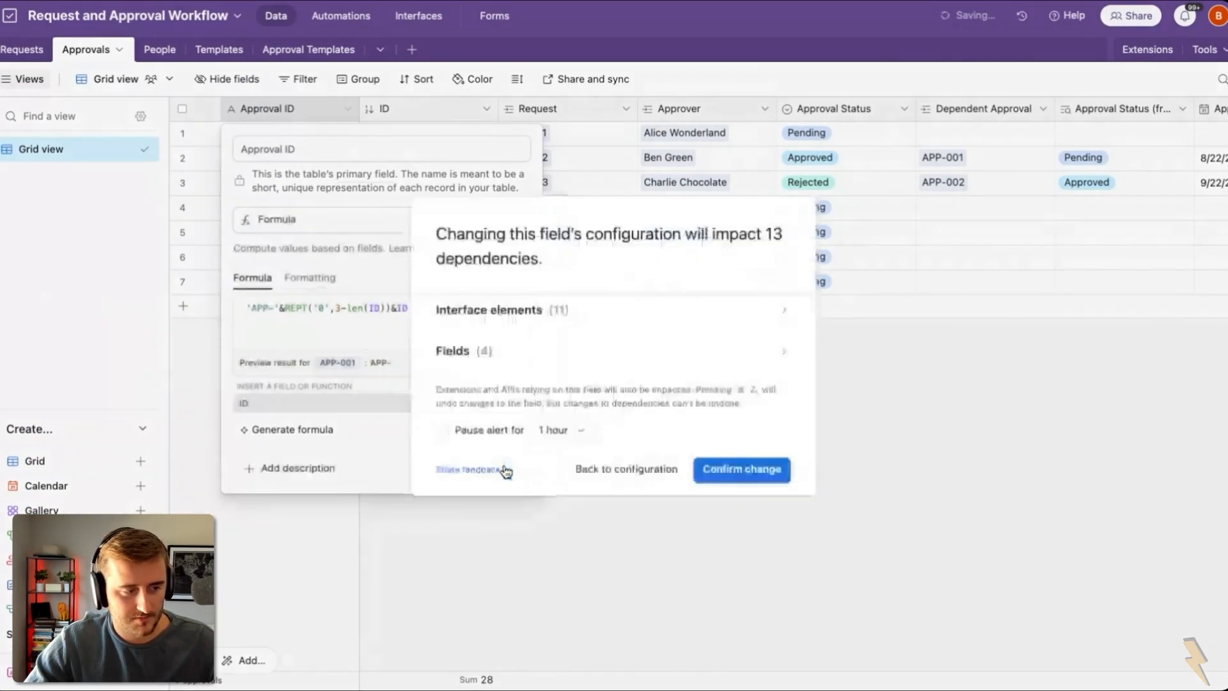
pyautogui.click(745, 470)
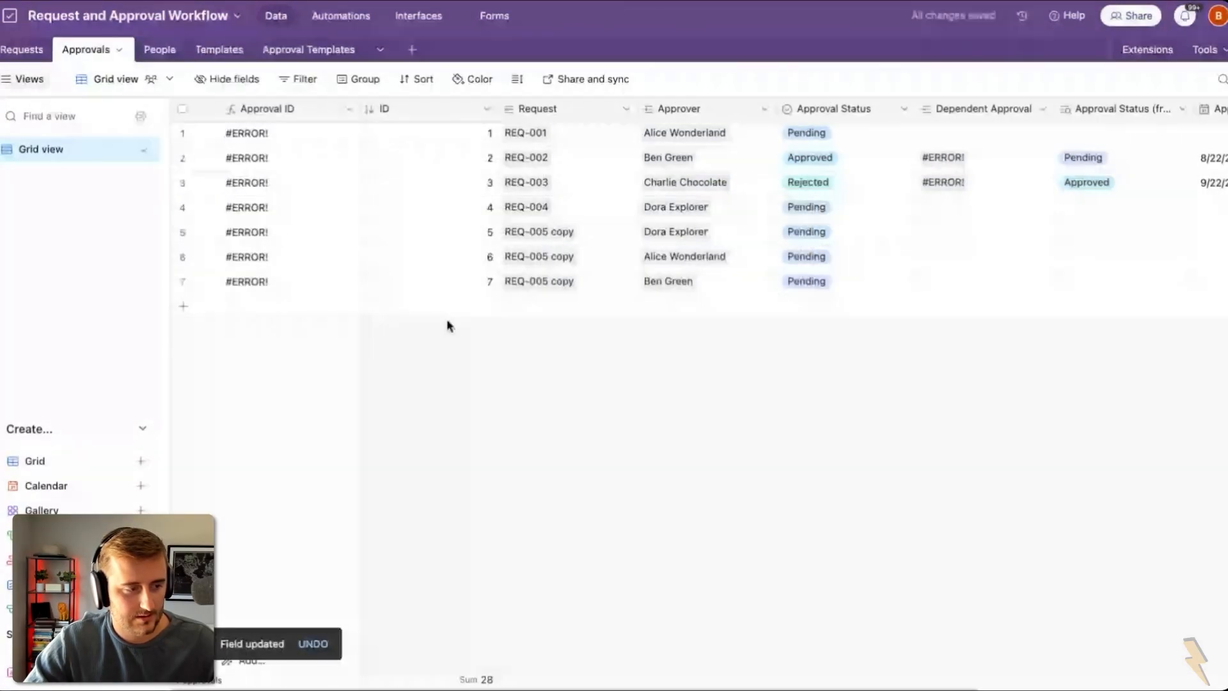
# Step: Fix the Approval ID formula by appending &'' and save, confirming the dependency change
pyautogui.doubleClick(291, 118)
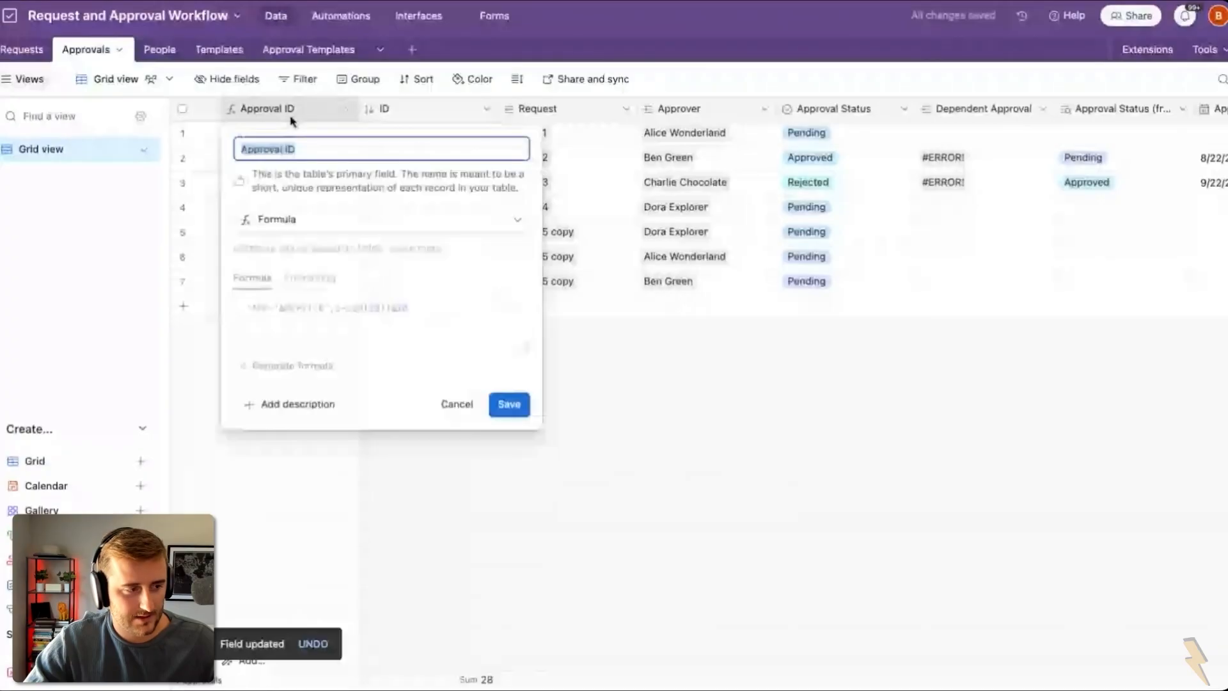
pyautogui.click(386, 308)
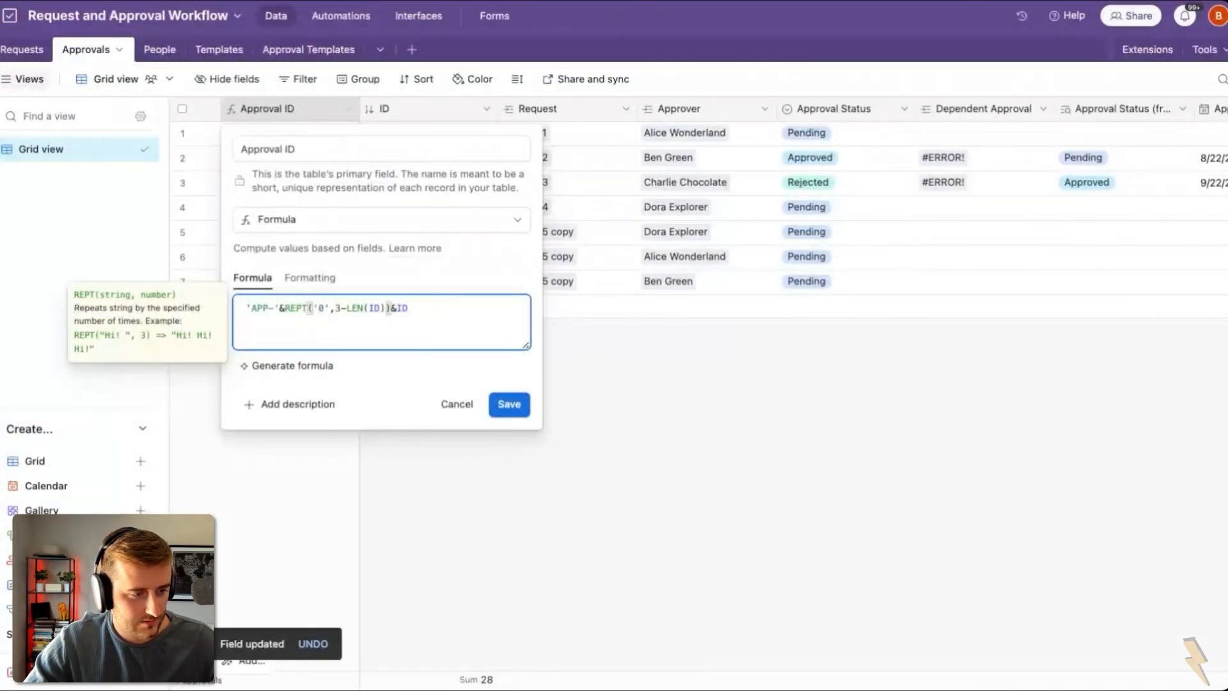
pyautogui.write("&''")
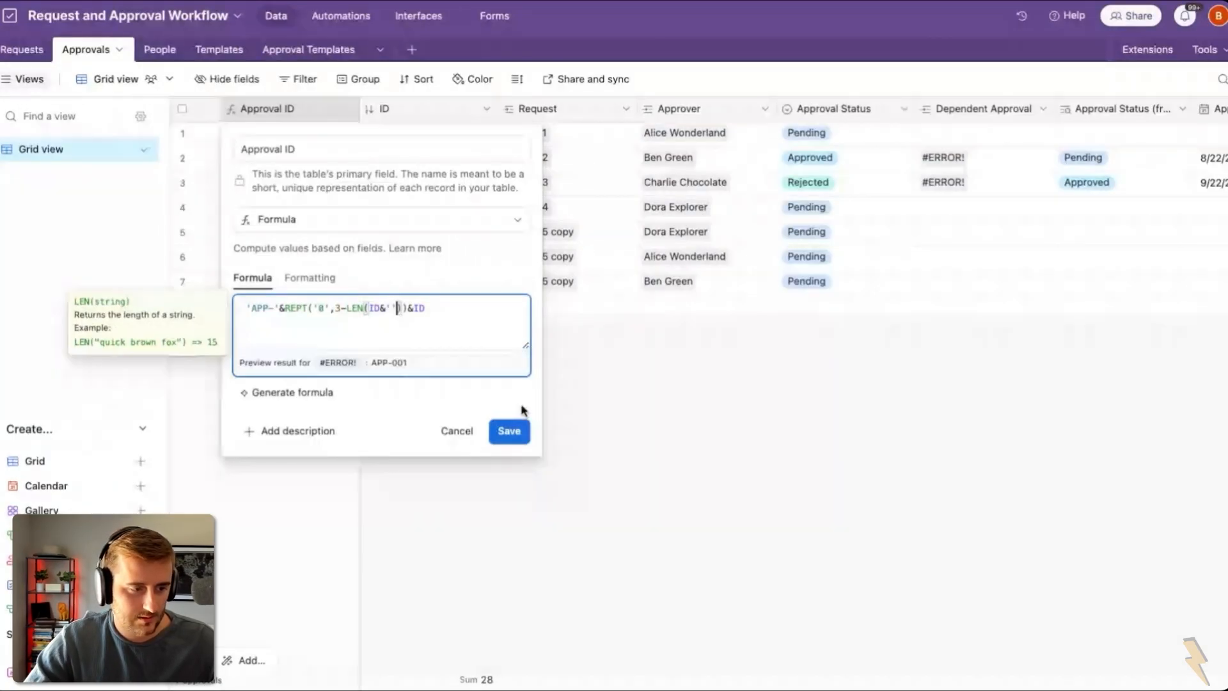
pyautogui.click(523, 436)
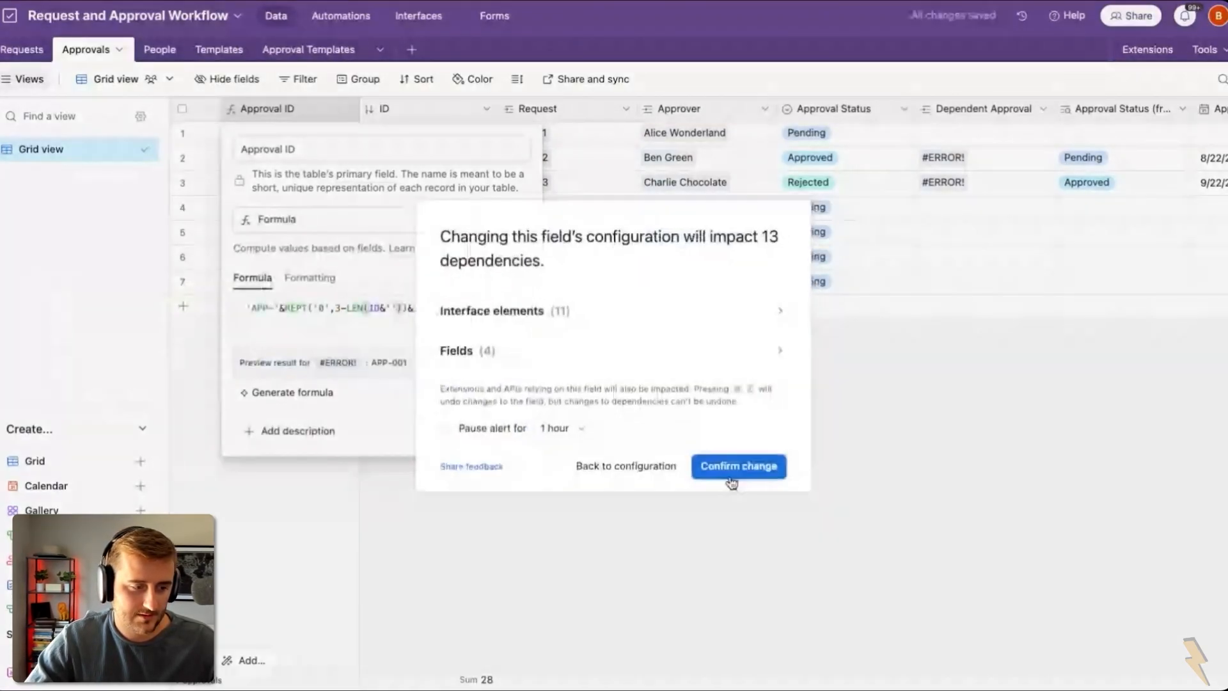
pyautogui.click(733, 475)
# Step: Add test records to check the numbering, then delete the five test rows 8–12
pyautogui.click(418, 289)
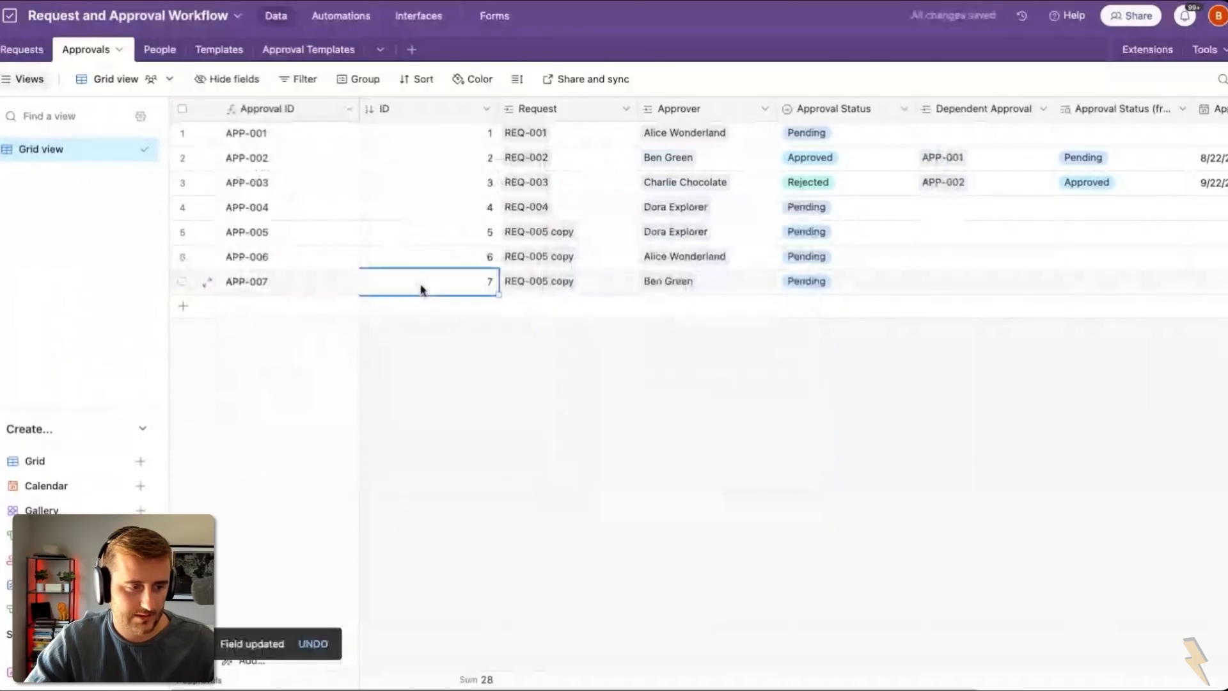
pyautogui.hotkey('shift', 'Return')
pyautogui.hotkey('shift', 'Return')
pyautogui.hotkey('shift', 'Return')
pyautogui.hotkey('shift', 'Return')
pyautogui.hotkey('shift', 'Return')
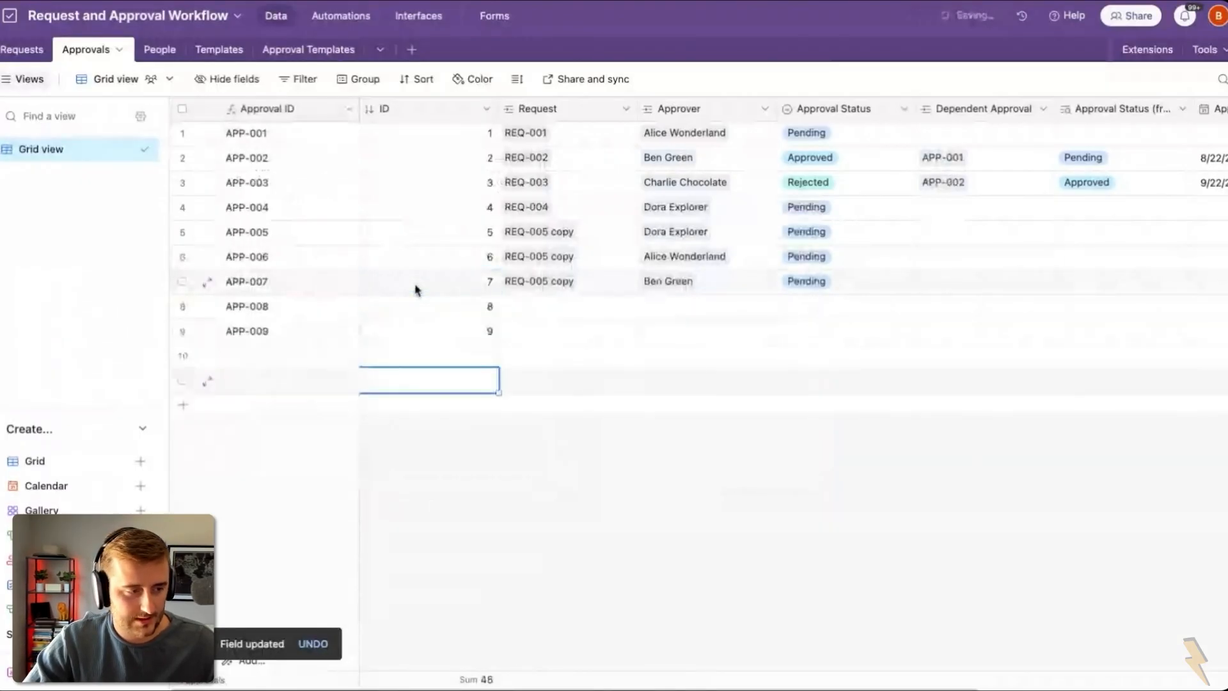
pyautogui.click(243, 362)
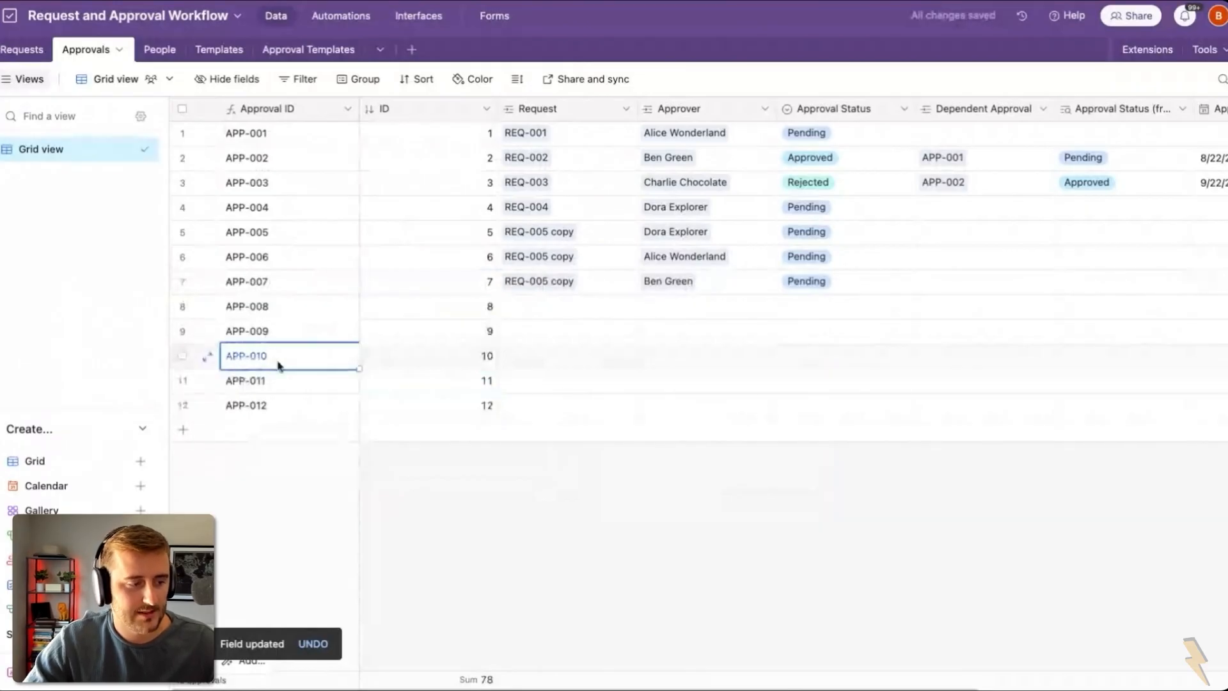
pyautogui.click(183, 307)
pyautogui.keyDown('shift'); pyautogui.click(183, 404); pyautogui.keyUp('shift')
pyautogui.rightClick(183, 405)
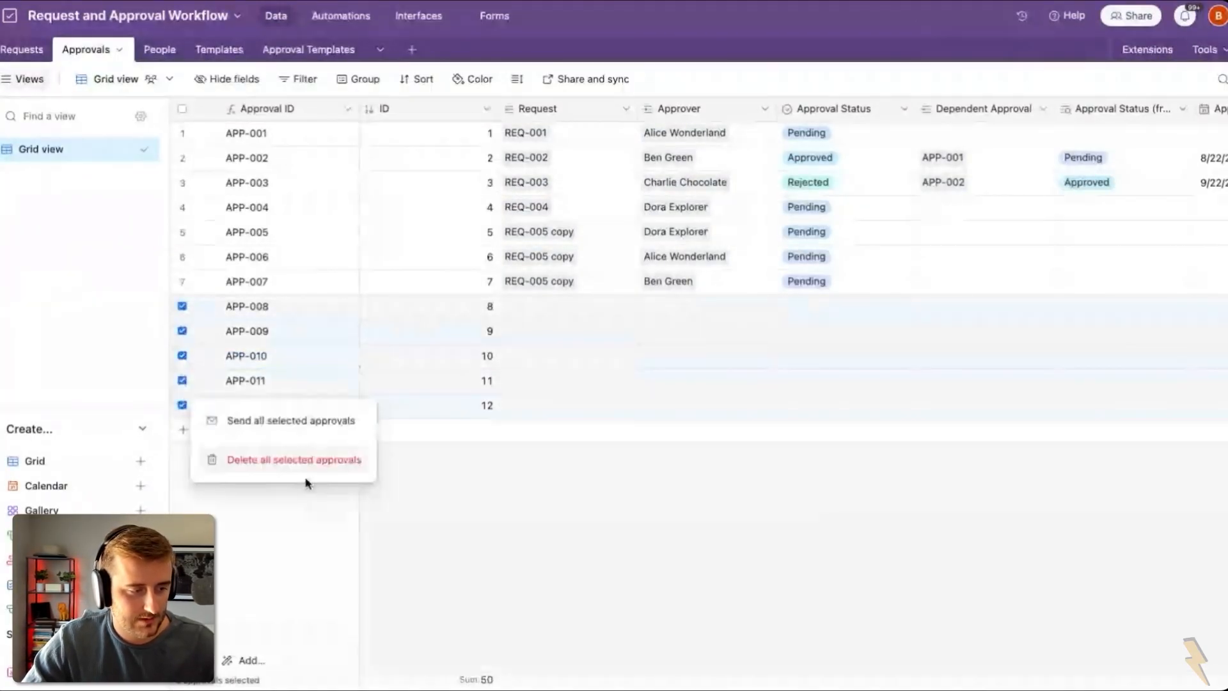
pyautogui.click(304, 474)
pyautogui.click(578, 240)
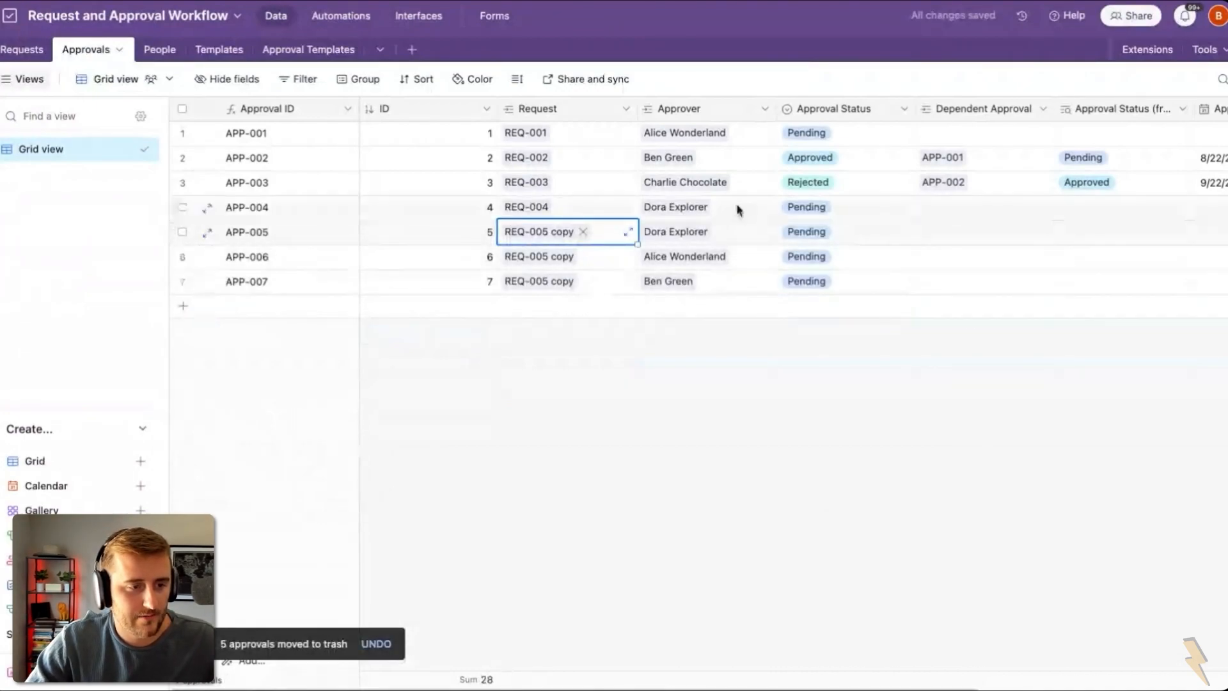
pyautogui.hscroll(2, 742, 209)
# Step: Add Order and Dependencies lookup fields to Approvals through the Approval Templates link
pyautogui.hscroll(5, 793, 238)
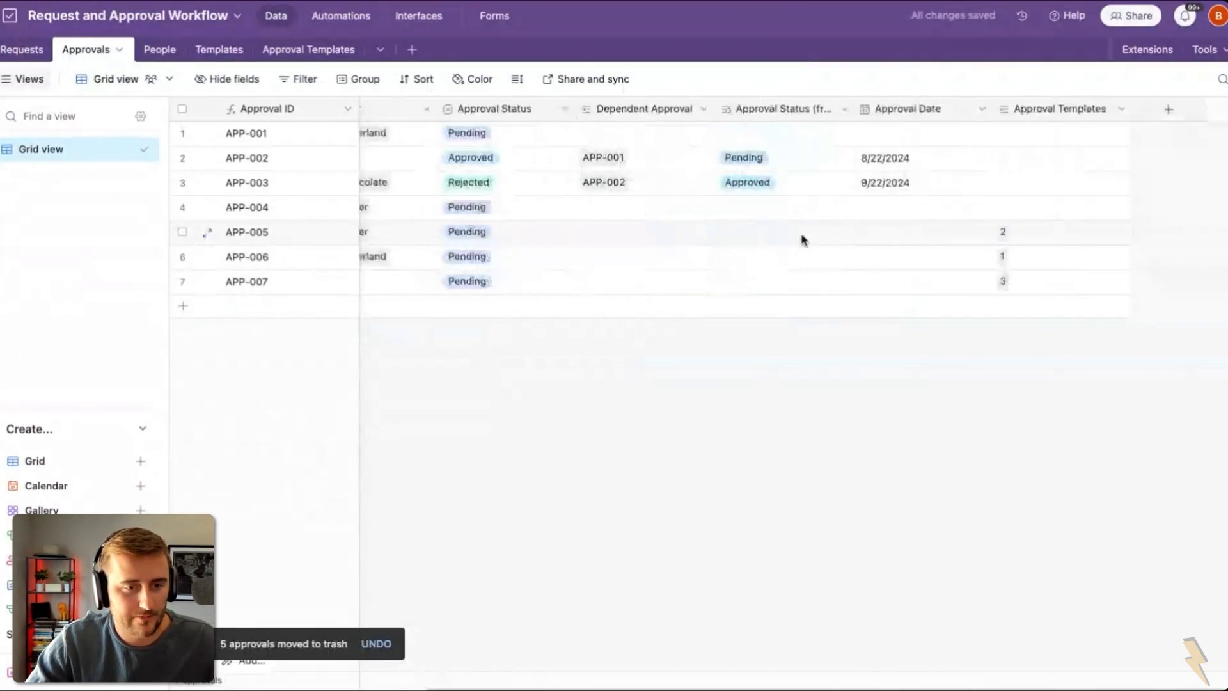
pyautogui.rightClick(1043, 103)
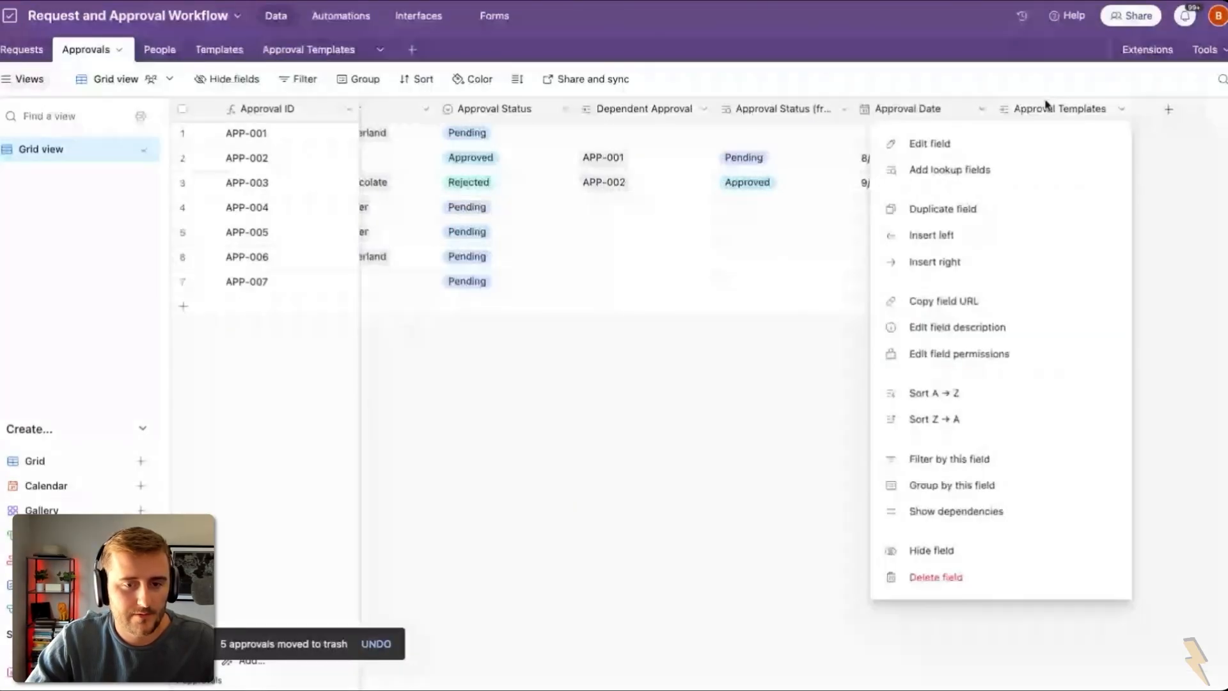
pyautogui.click(1011, 171)
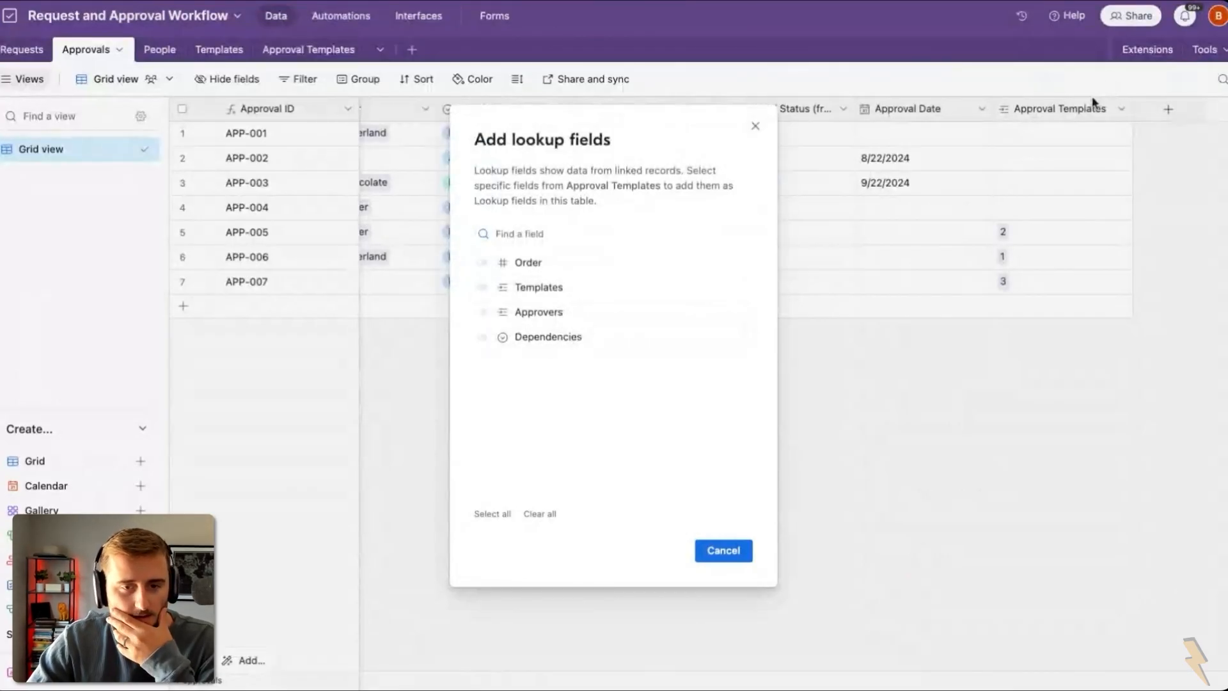
pyautogui.click(562, 336)
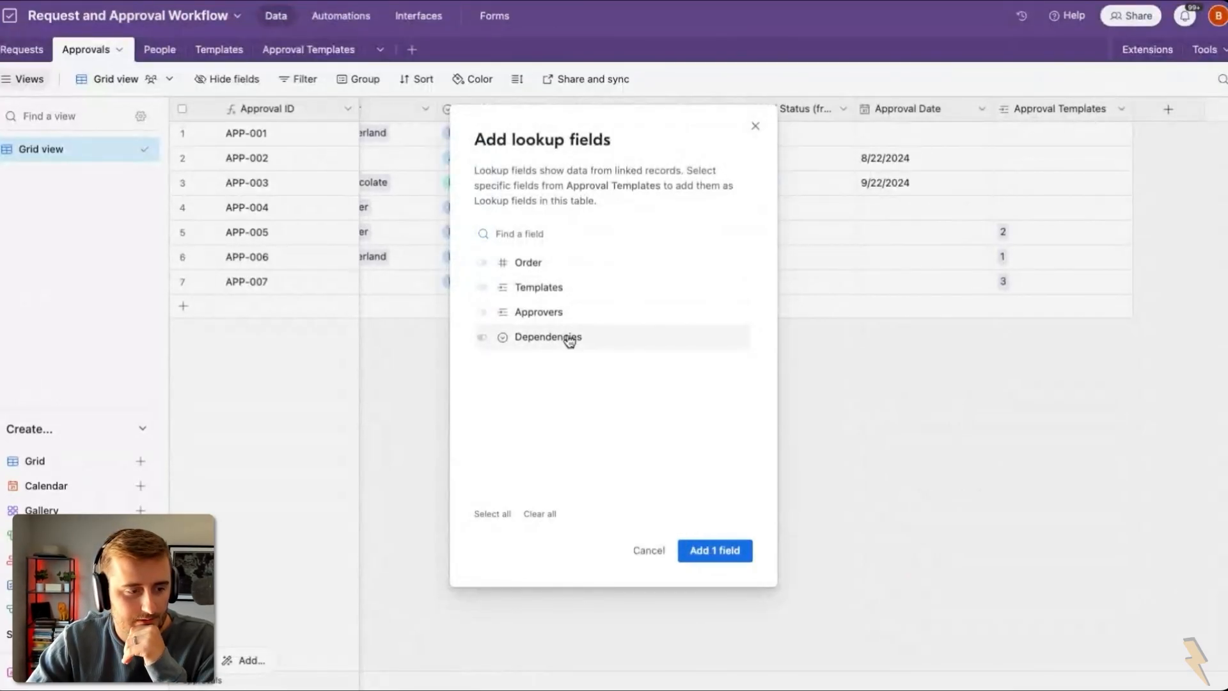
pyautogui.click(534, 274)
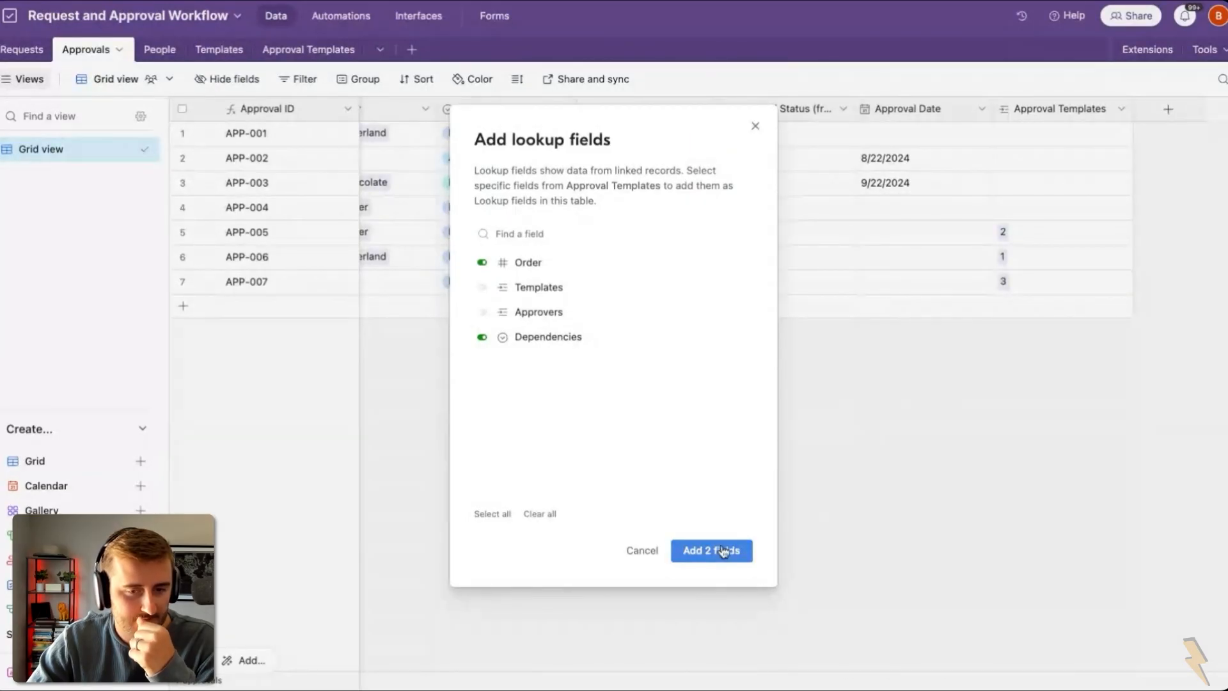
pyautogui.click(711, 550)
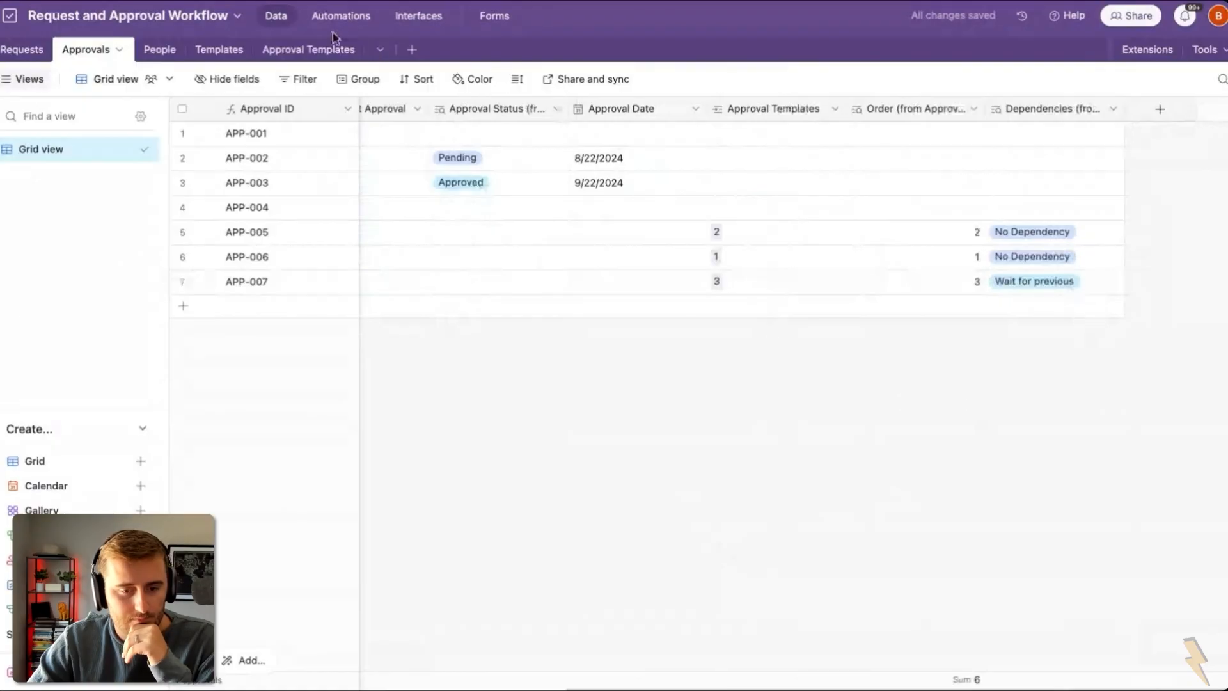
pyautogui.click(320, 57)
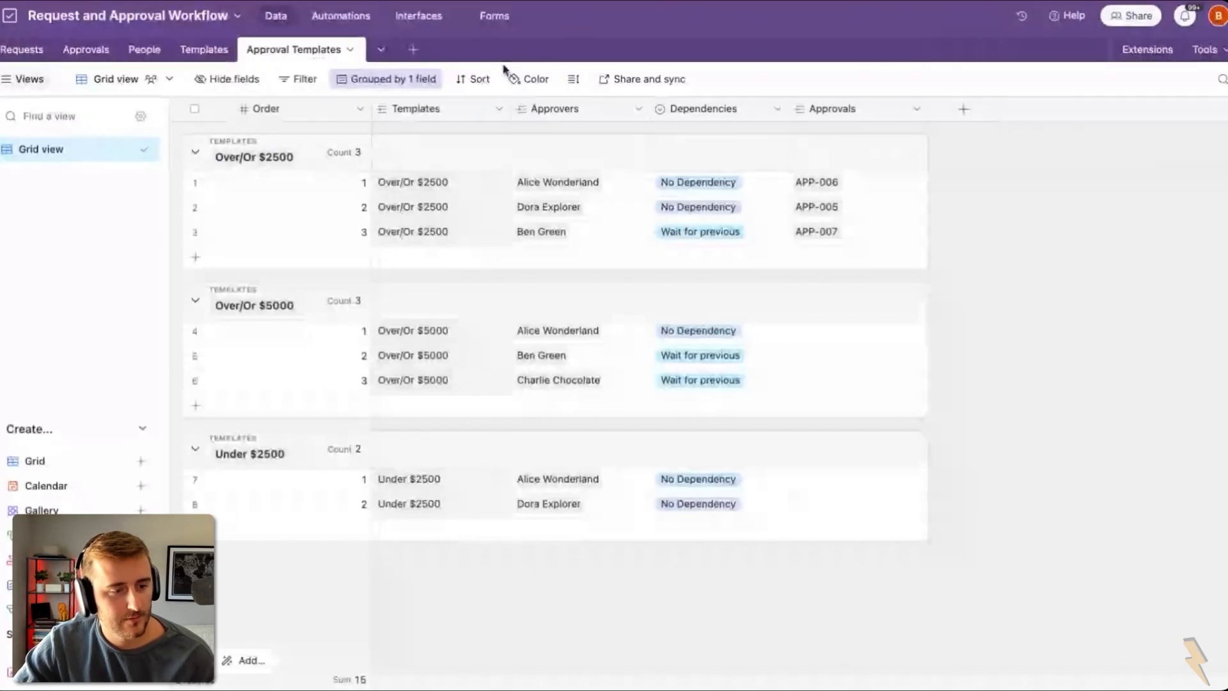
# Step: Add a 'Wait for all previous' choice to the Dependencies field's options
pyautogui.doubleClick(704, 110)
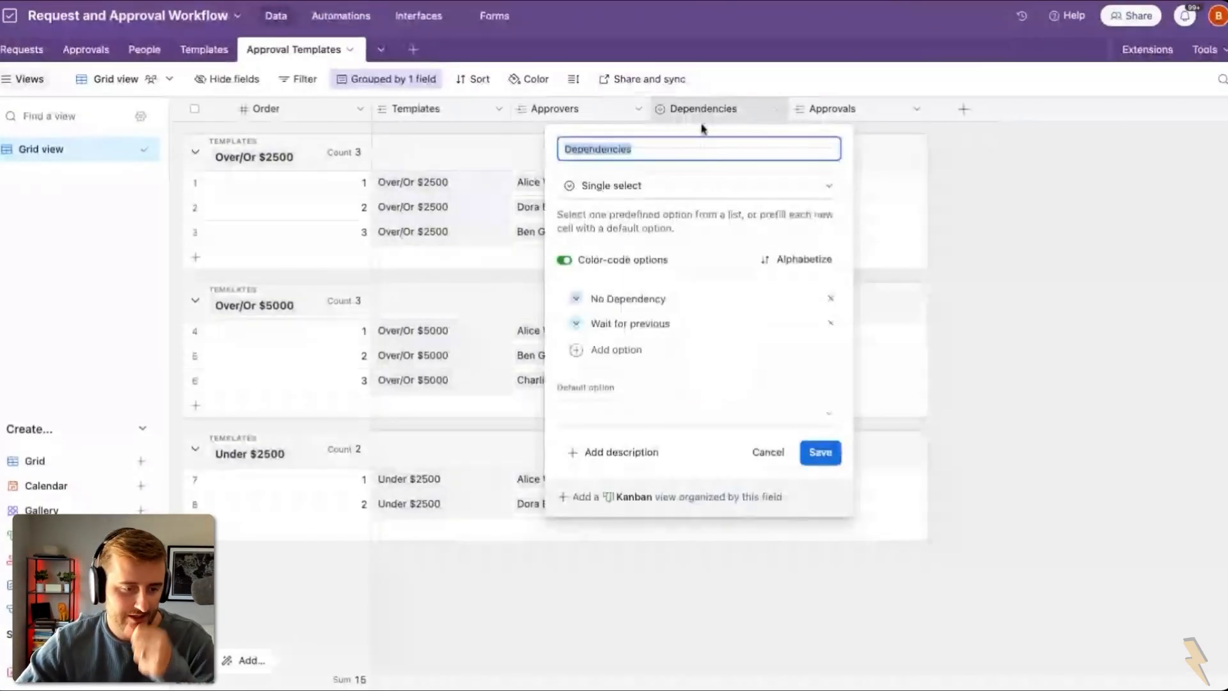
pyautogui.click(687, 351)
pyautogui.write('Wait ')
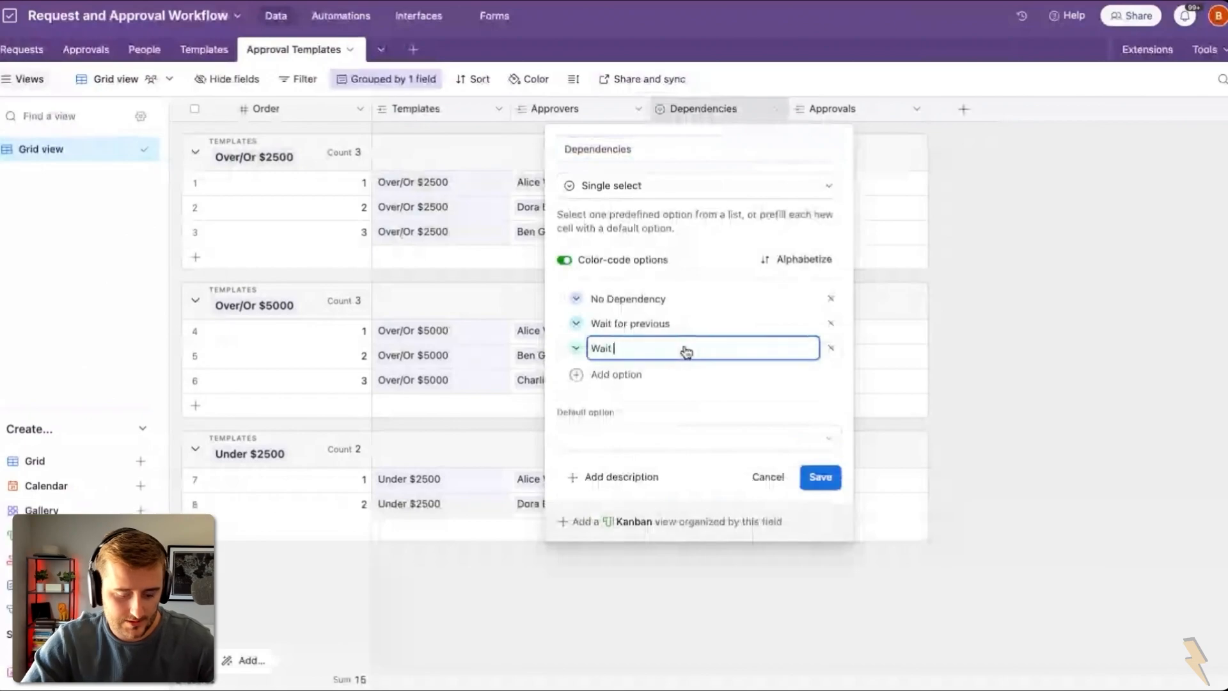
pyautogui.write('for all prvious')
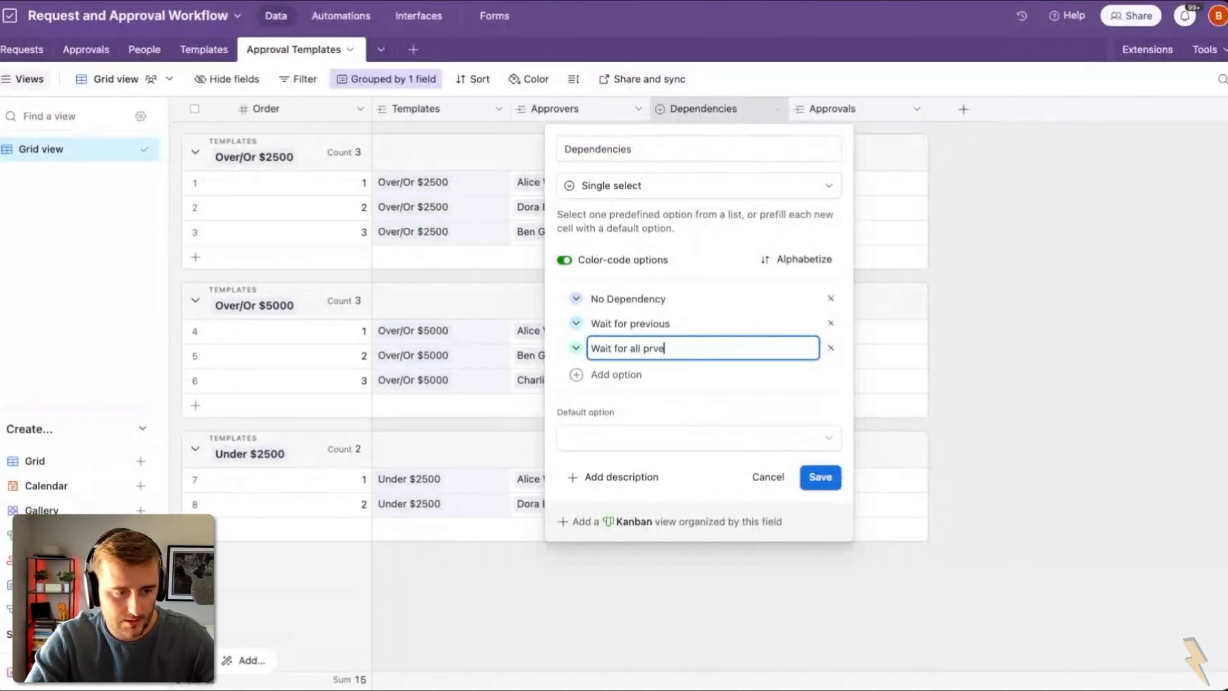
pyautogui.press('BackSpace')
pyautogui.press('BackSpace')
pyautogui.write('evious')
pyautogui.click(827, 479)
pyautogui.click(85, 49)
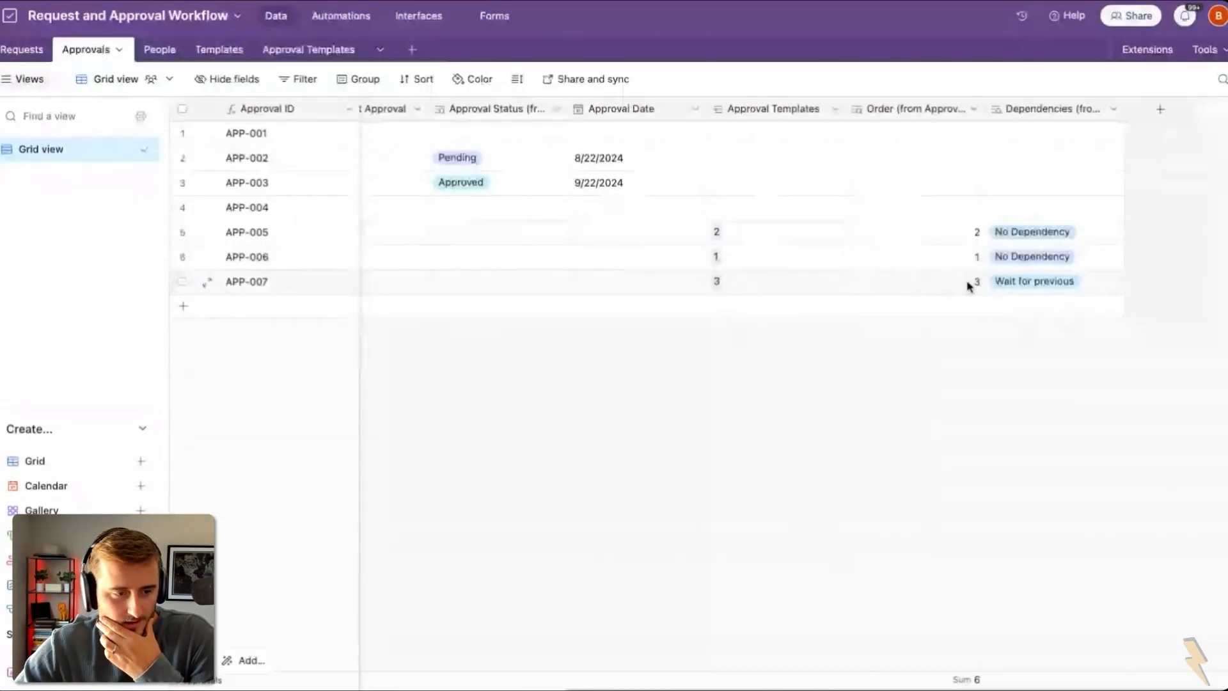
# Step: Group the Approvals records by the Request field
pyautogui.hscroll(-1, 1009, 283)
pyautogui.hscroll(-10, 1011, 280)
pyautogui.rightClick(540, 108)
pyautogui.click(602, 484)
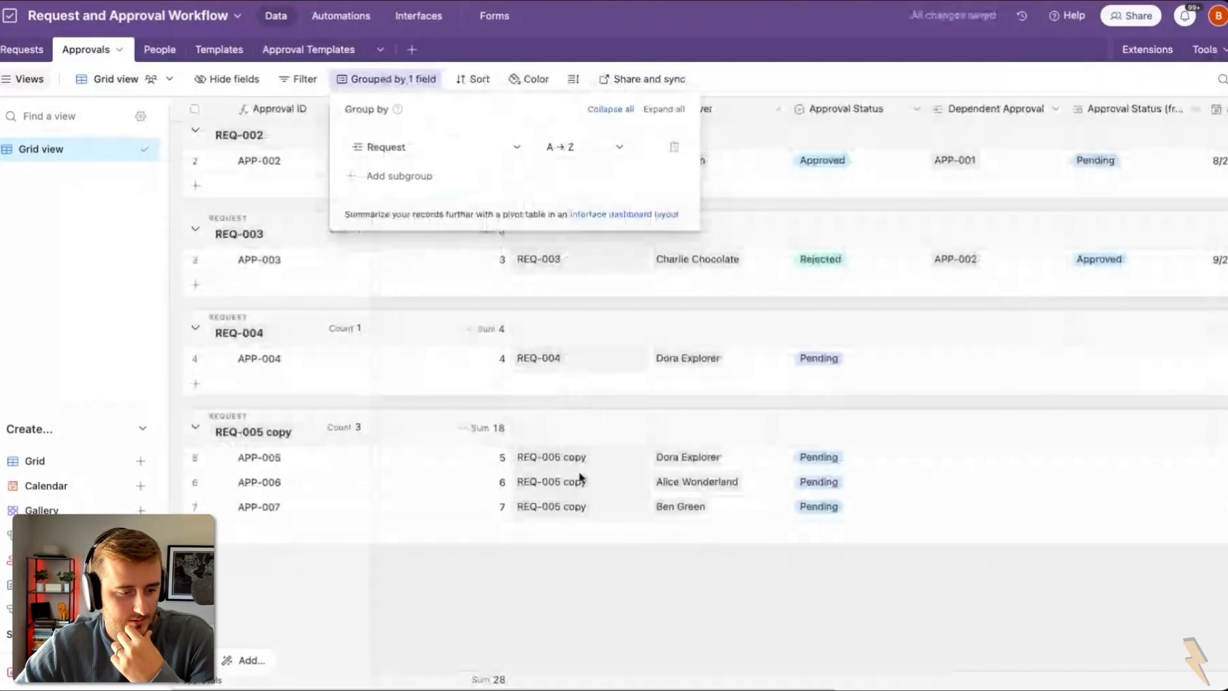
pyautogui.click(598, 483)
# Step: Review APP-005 to APP-007's order and dependency values and the Dependencies lookup settings
pyautogui.hscroll(10, 582, 479)
pyautogui.click(1033, 482)
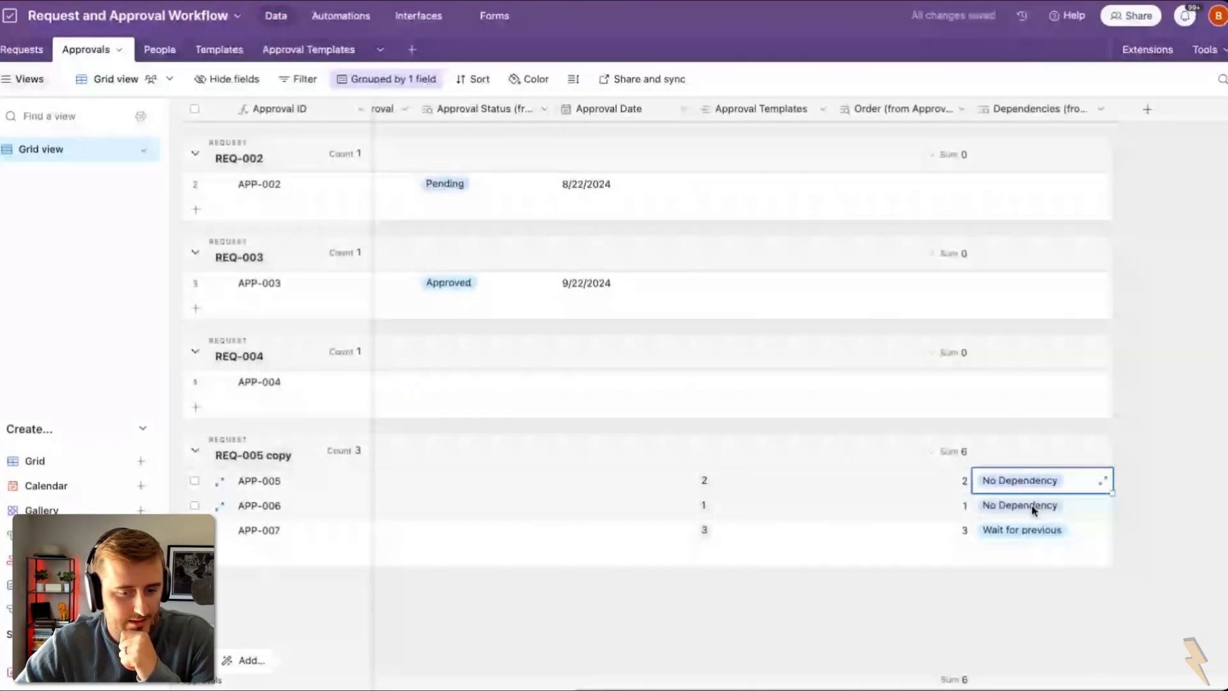
pyautogui.click(1034, 508)
pyautogui.click(964, 531)
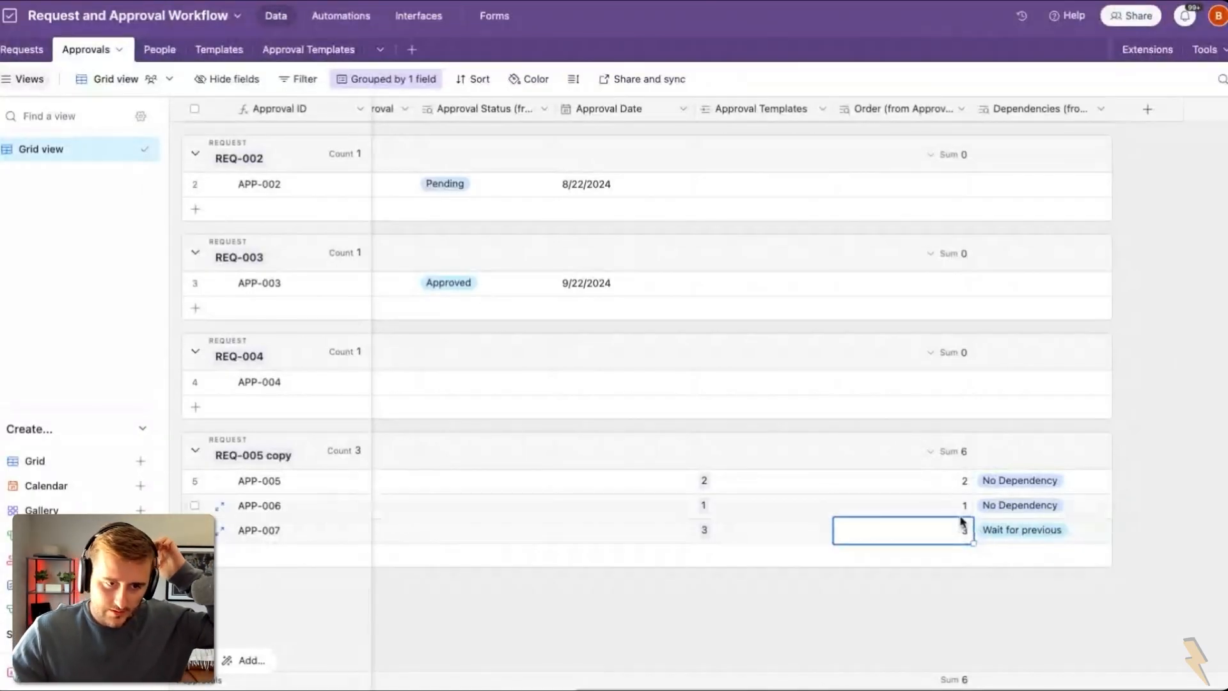
pyautogui.click(1015, 530)
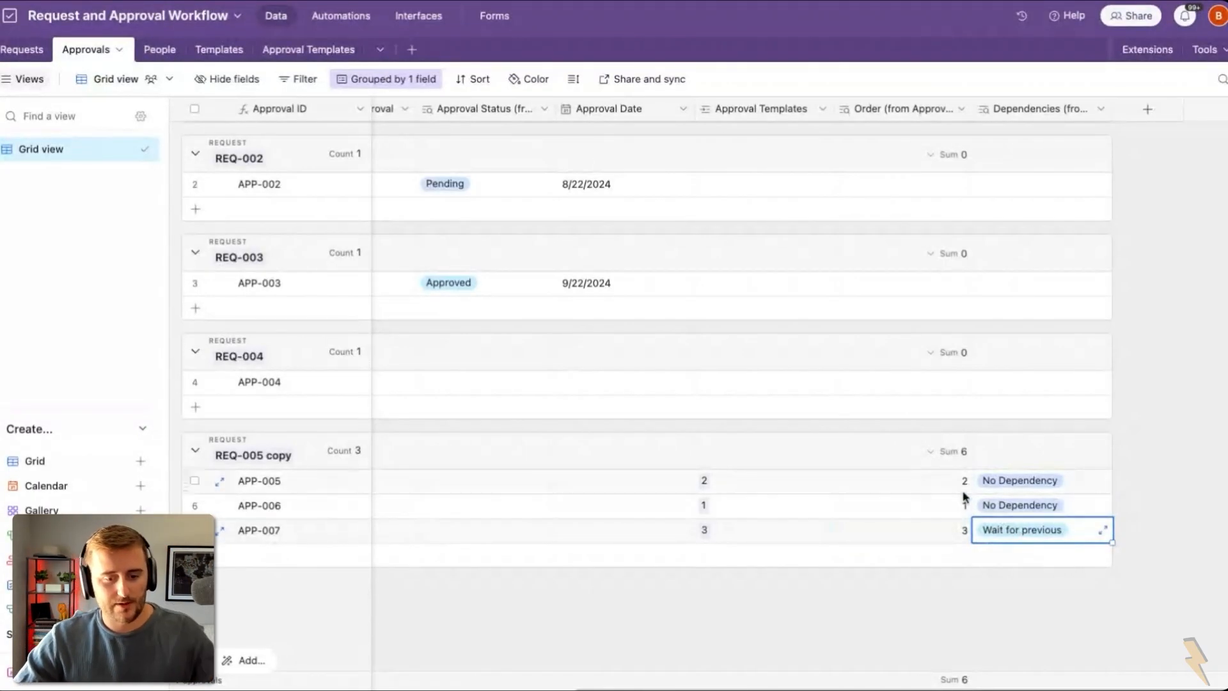
pyautogui.hscroll(-1, 943, 502)
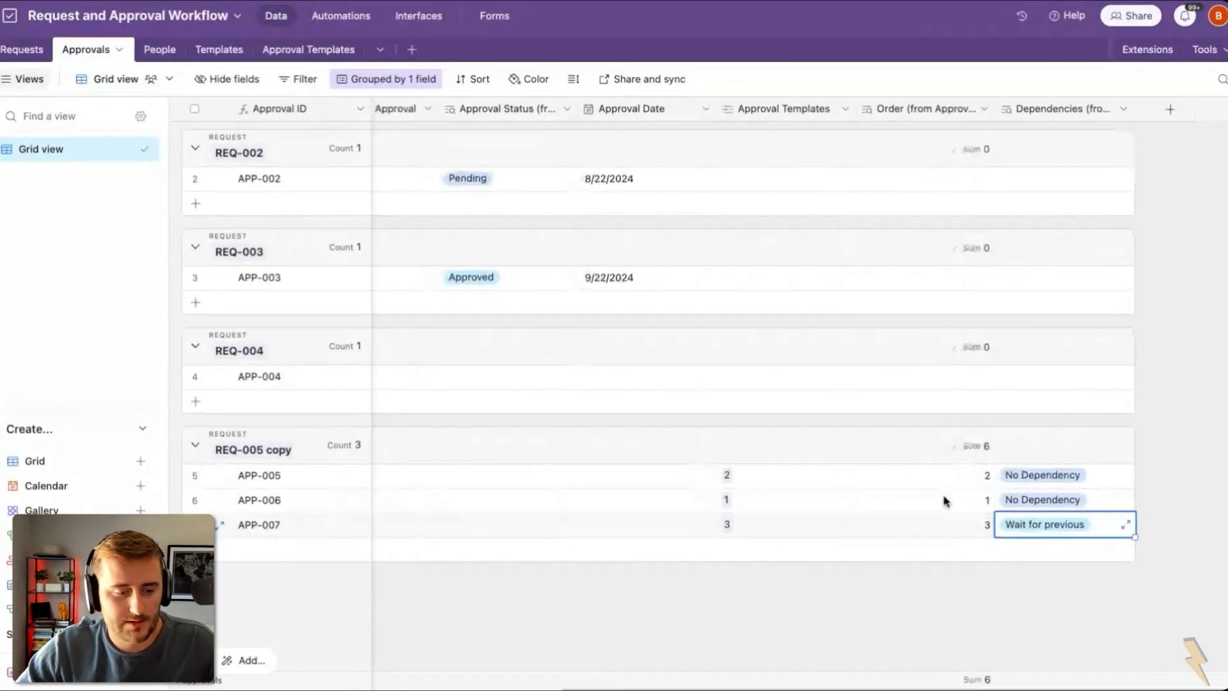
pyautogui.doubleClick(1049, 108)
pyautogui.hotkey('ctrl', 'c')
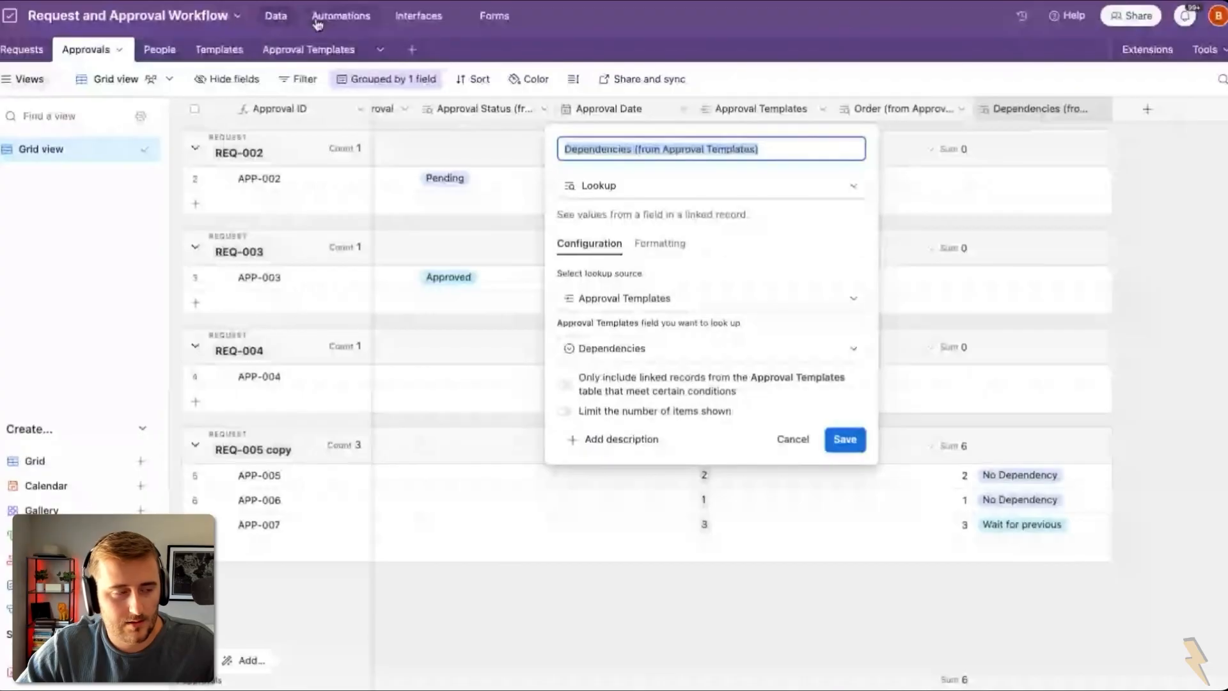
pyautogui.click(921, 500)
pyautogui.hscroll(-3, 916, 500)
# Step: Link APP-005 and APP-006 as dependent approvals of APP-007
pyautogui.click(556, 491)
pyautogui.click(481, 539)
pyautogui.click(482, 540)
pyautogui.scroll(-3, 674, 365)
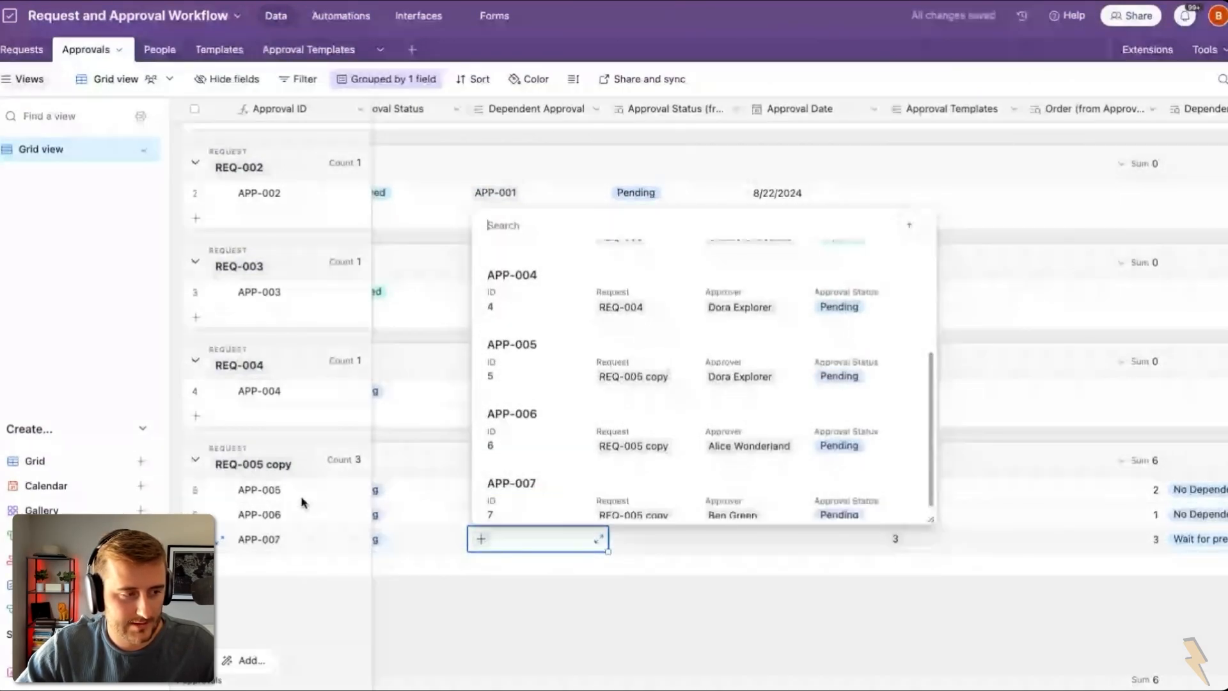
pyautogui.scroll(-1, 603, 409)
pyautogui.click(603, 420)
pyautogui.click(549, 541)
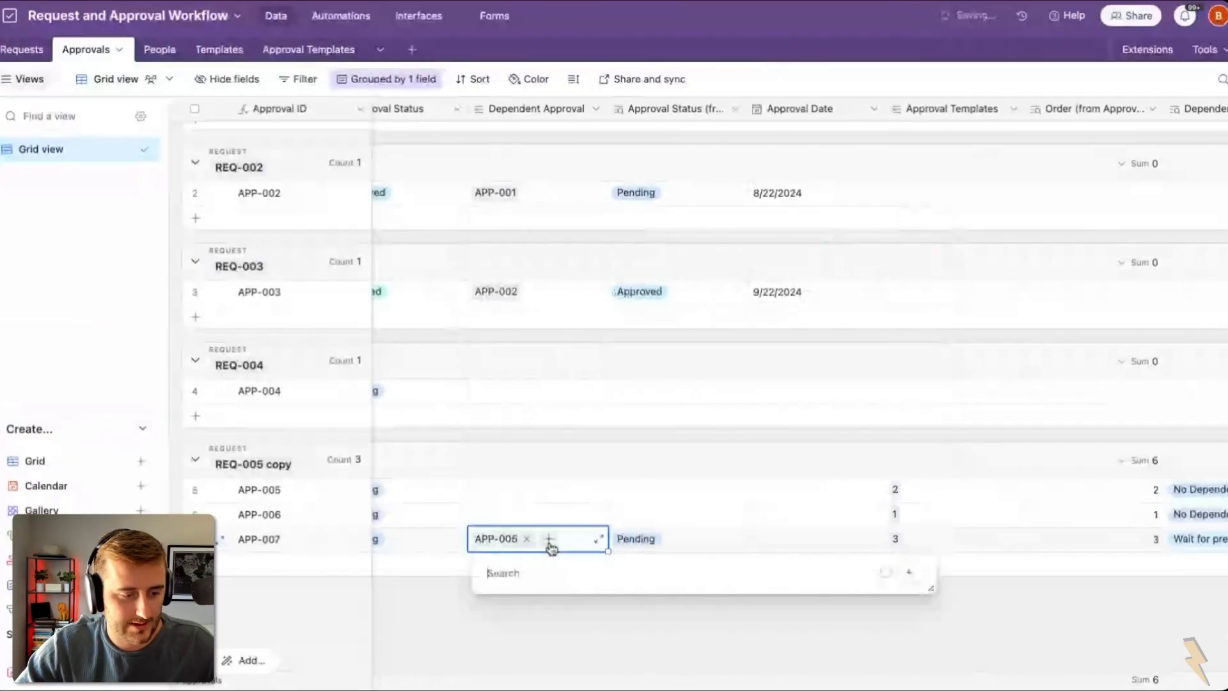
pyautogui.scroll(-2, 589, 467)
pyautogui.click(641, 486)
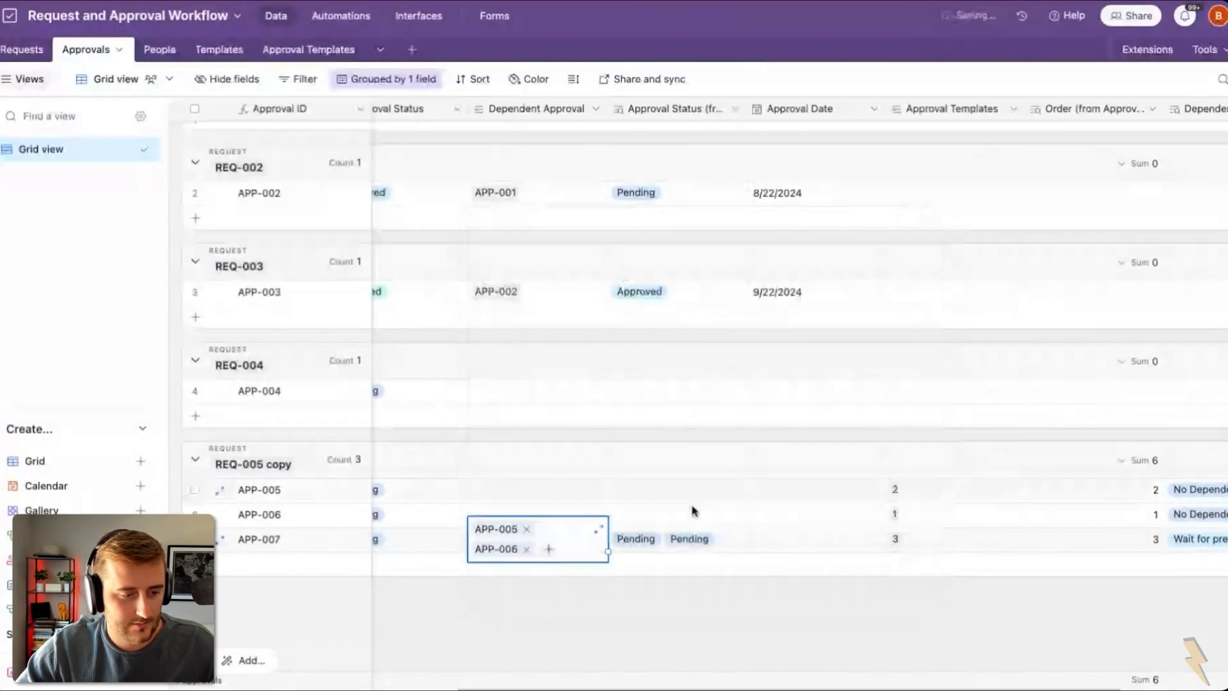
pyautogui.click(707, 541)
# Step: Clear APP-007's dependent approval links and recheck the Dependencies lookup settings
pyautogui.hscroll(1, 705, 543)
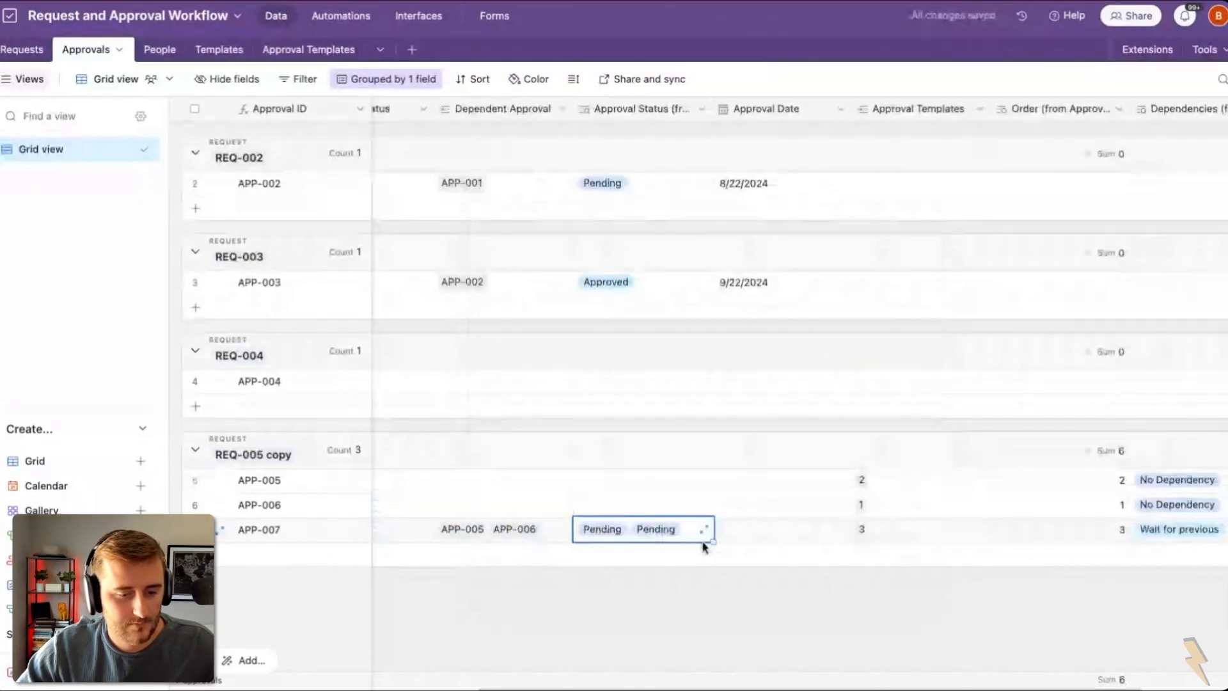
pyautogui.scroll(-1, 703, 545)
pyautogui.hscroll(1, 703, 545)
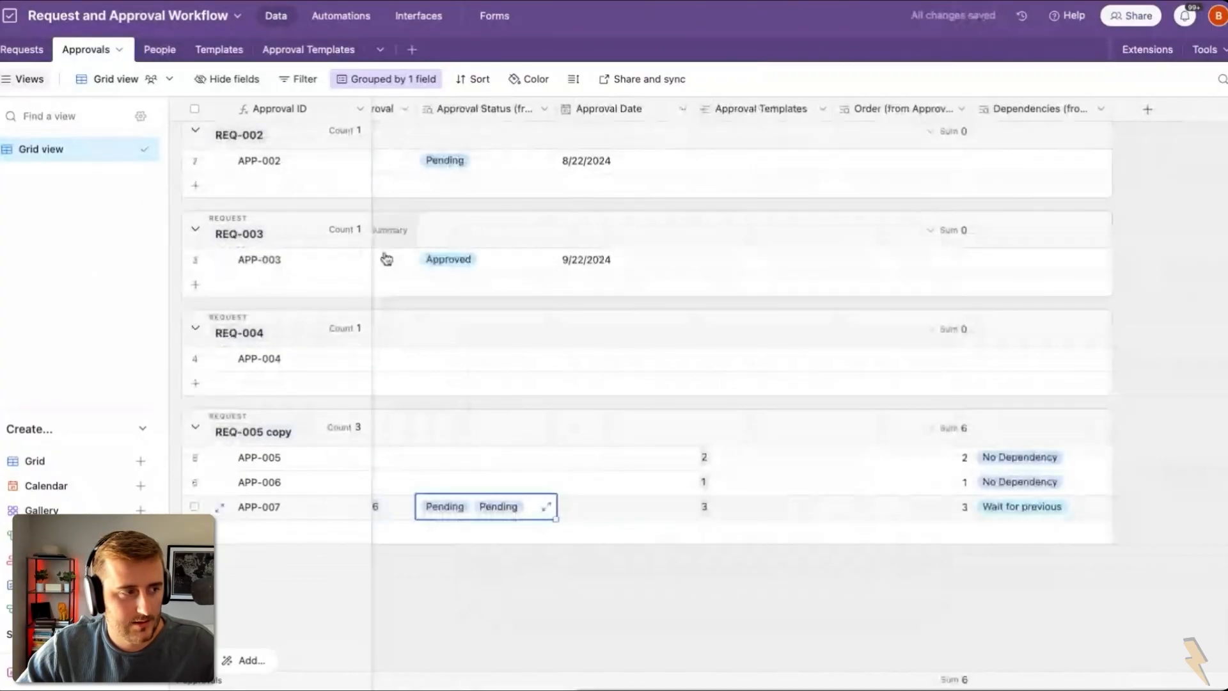
pyautogui.hscroll(-1, 457, 358)
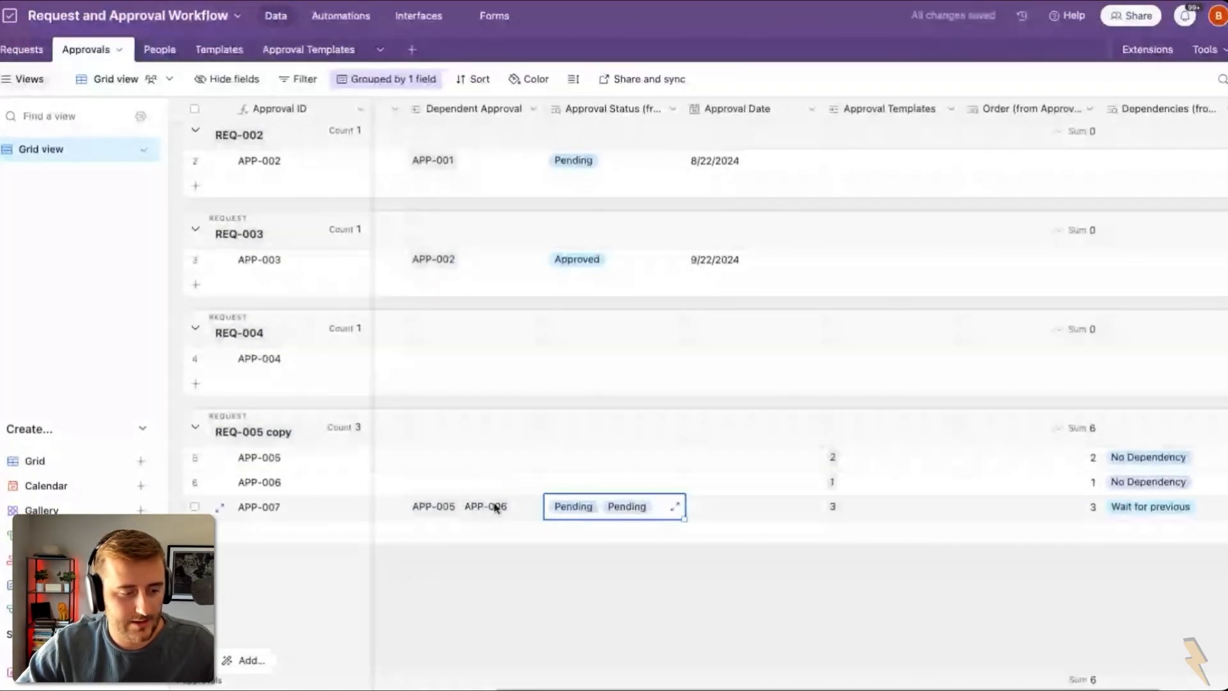
pyautogui.click(495, 508)
pyautogui.press('Delete')
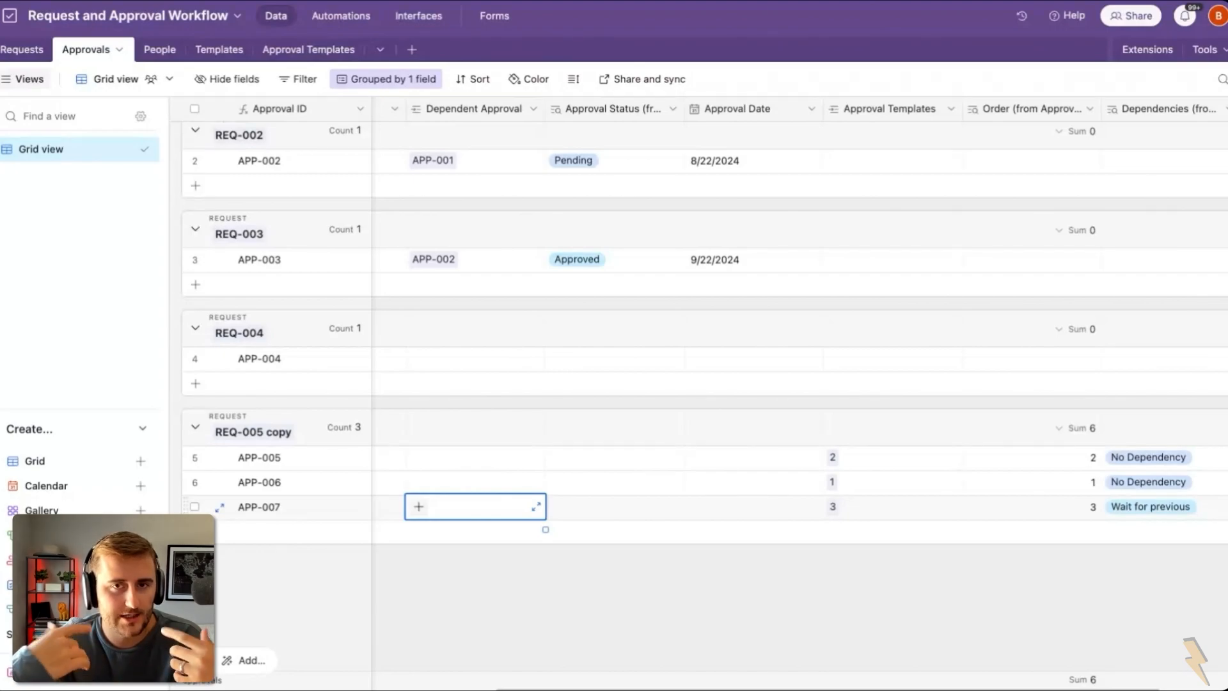
pyautogui.click(1151, 506)
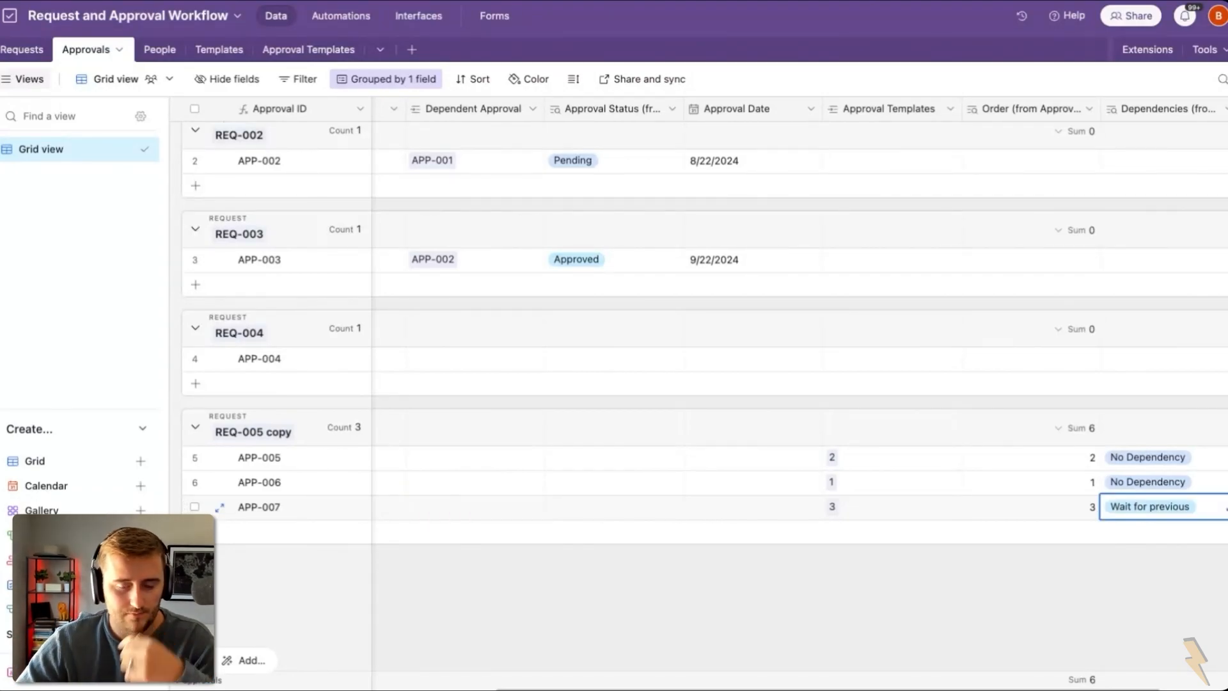
pyautogui.doubleClick(1143, 124)
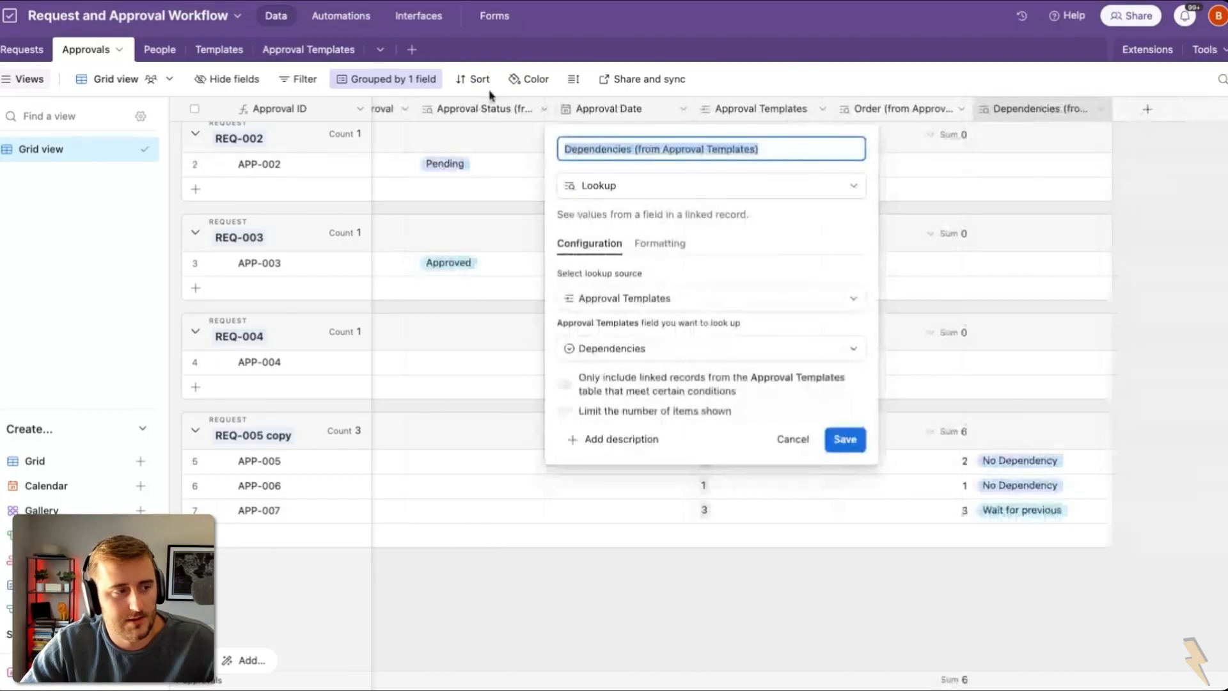
pyautogui.click(335, 17)
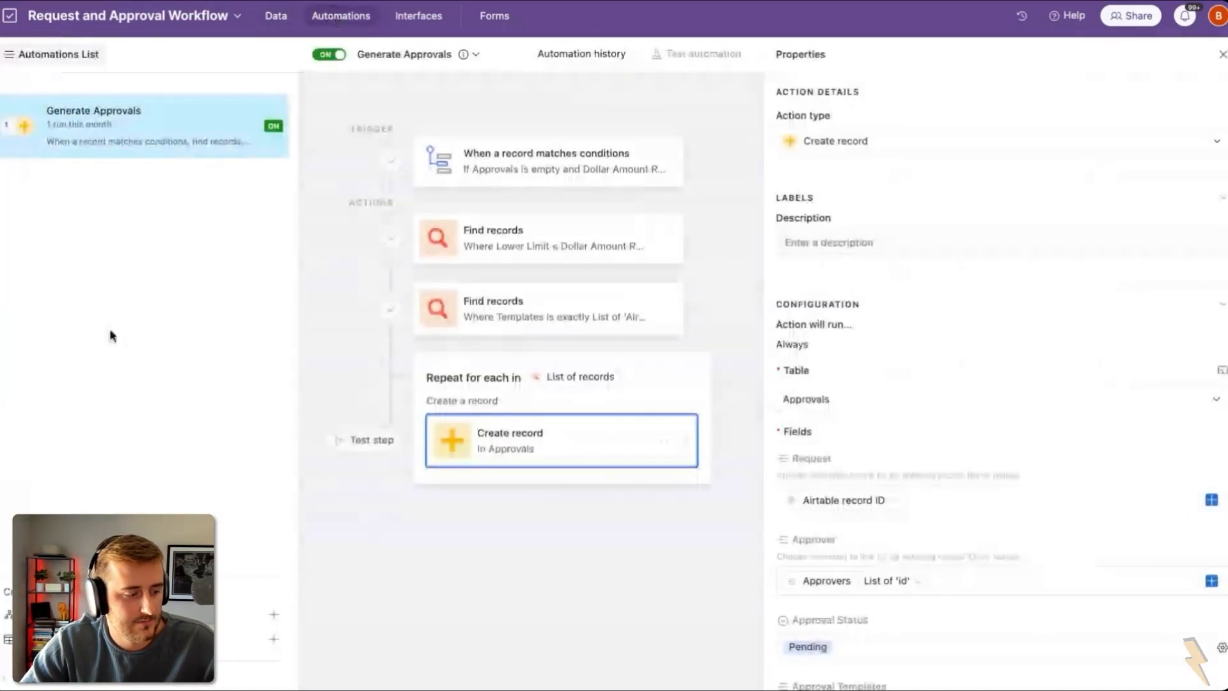
# Step: Create an automation named Update Dependent Approvals triggered when an Approvals record matches conditions
pyautogui.click(273, 615)
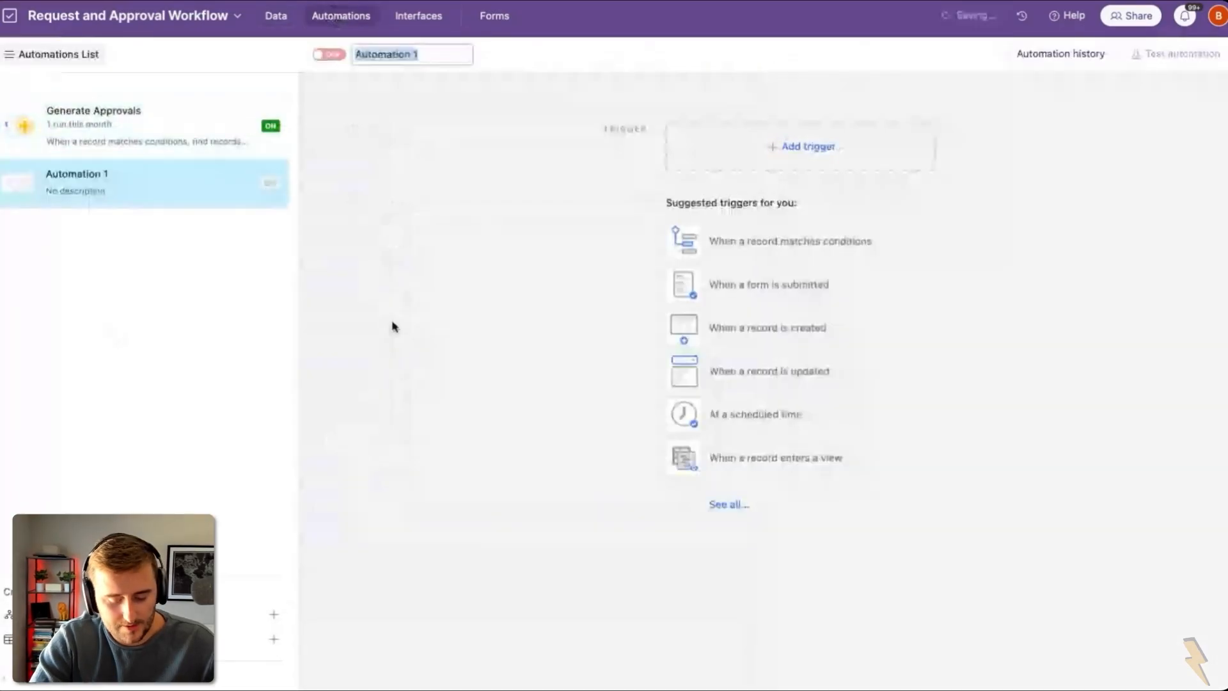
pyautogui.write('Upda')
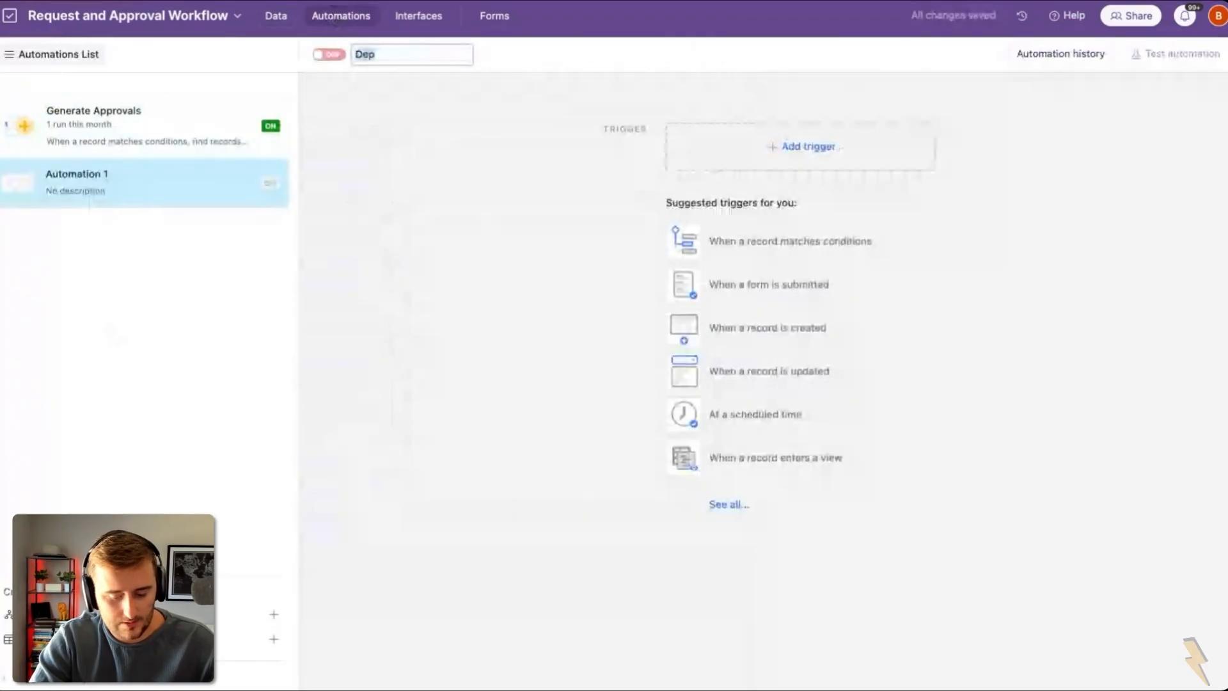
pyautogui.write('te Dependen')
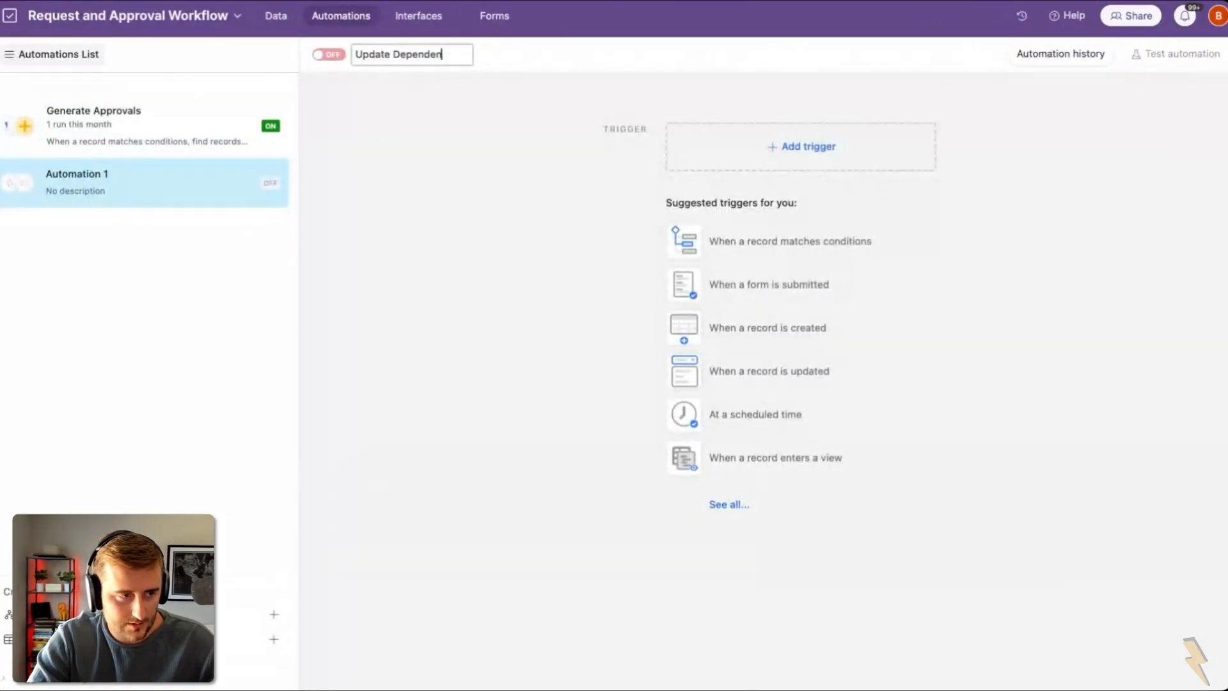
pyautogui.write('t Approvals')
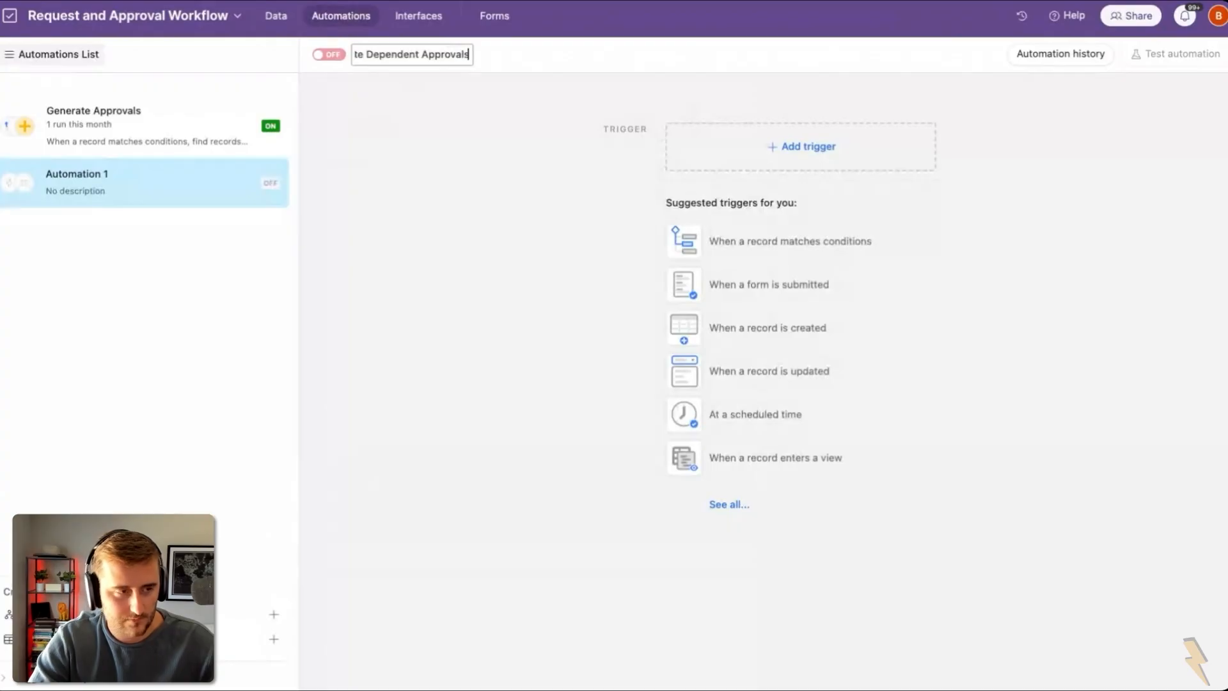
pyautogui.click(854, 167)
pyautogui.click(829, 202)
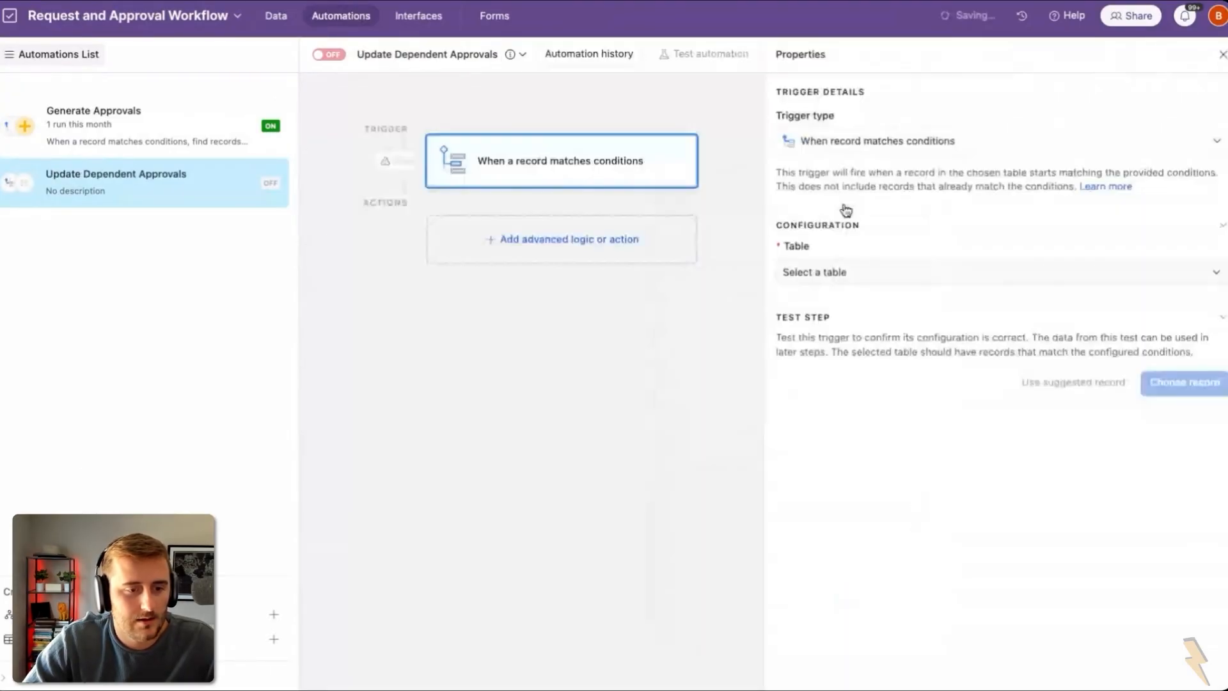
pyautogui.click(938, 272)
pyautogui.click(813, 351)
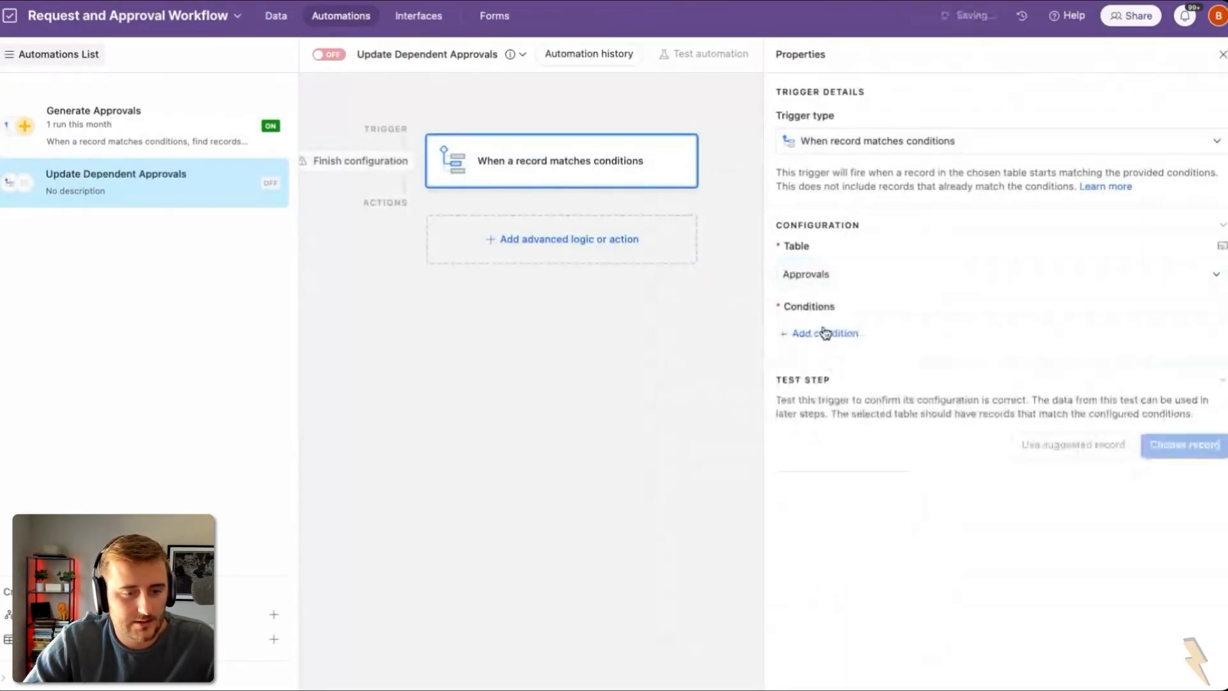
# Step: Require Dependencies to include Wait for previous or Wait for all previous, testing with APP-007
pyautogui.click(823, 332)
pyautogui.click(866, 335)
pyautogui.hotkey('ctrl', 'v')
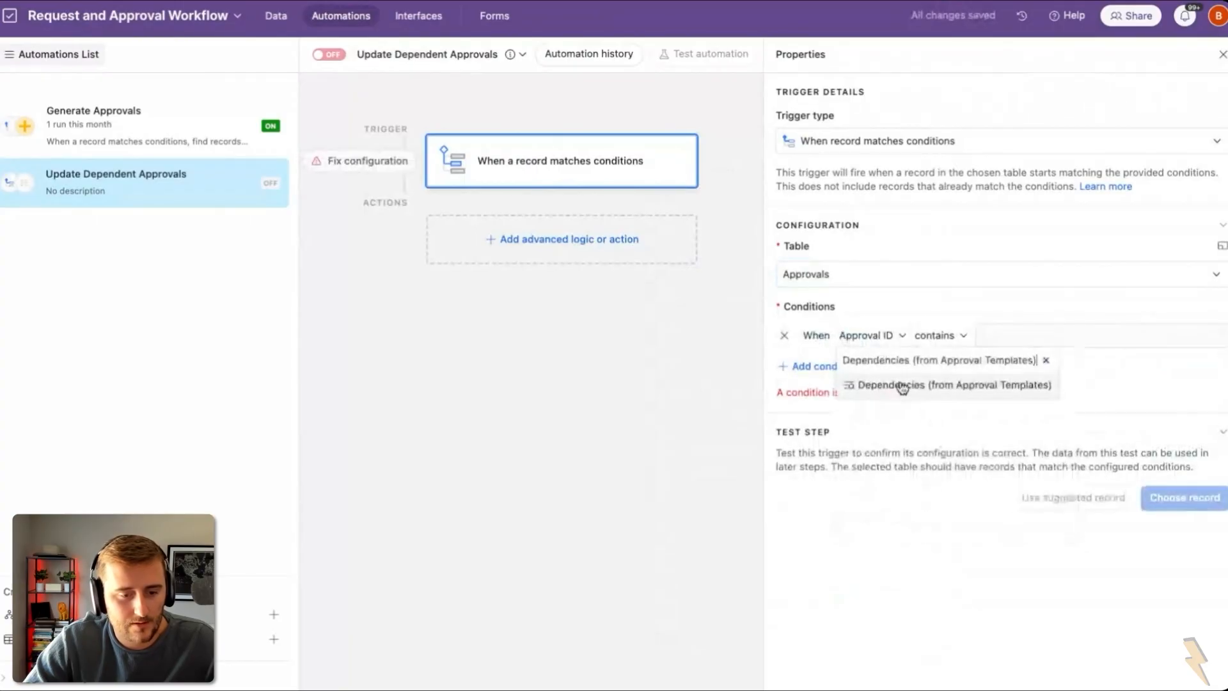
pyautogui.click(946, 387)
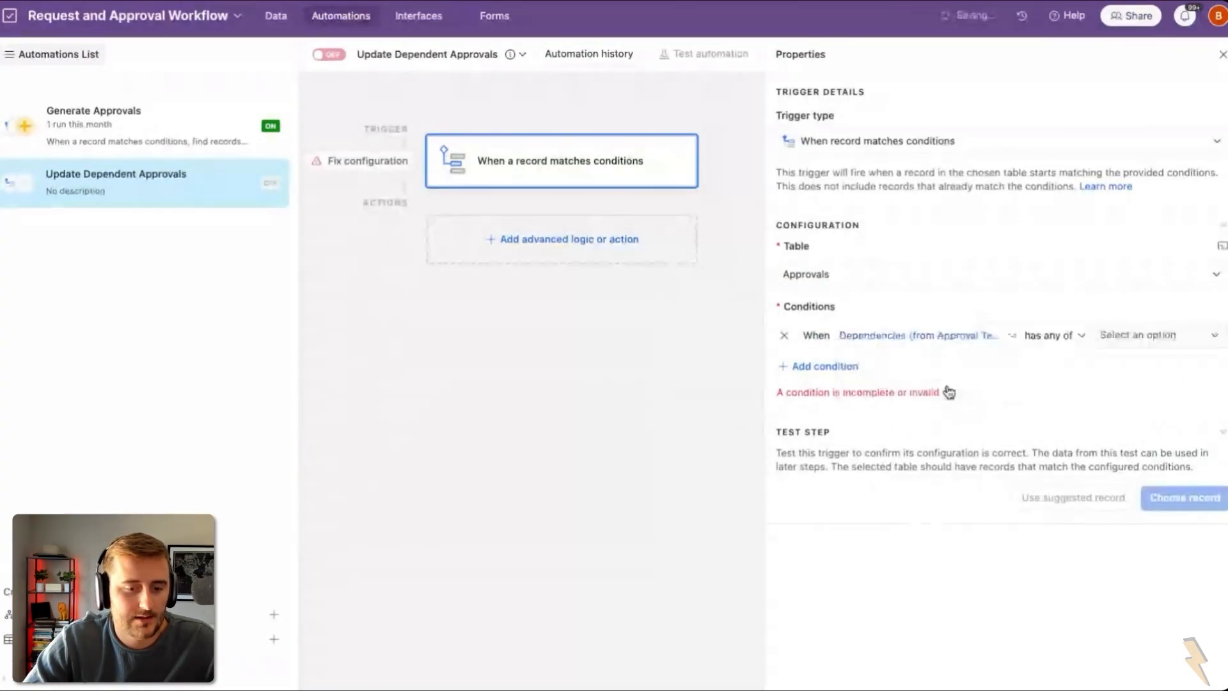
pyautogui.click(1125, 338)
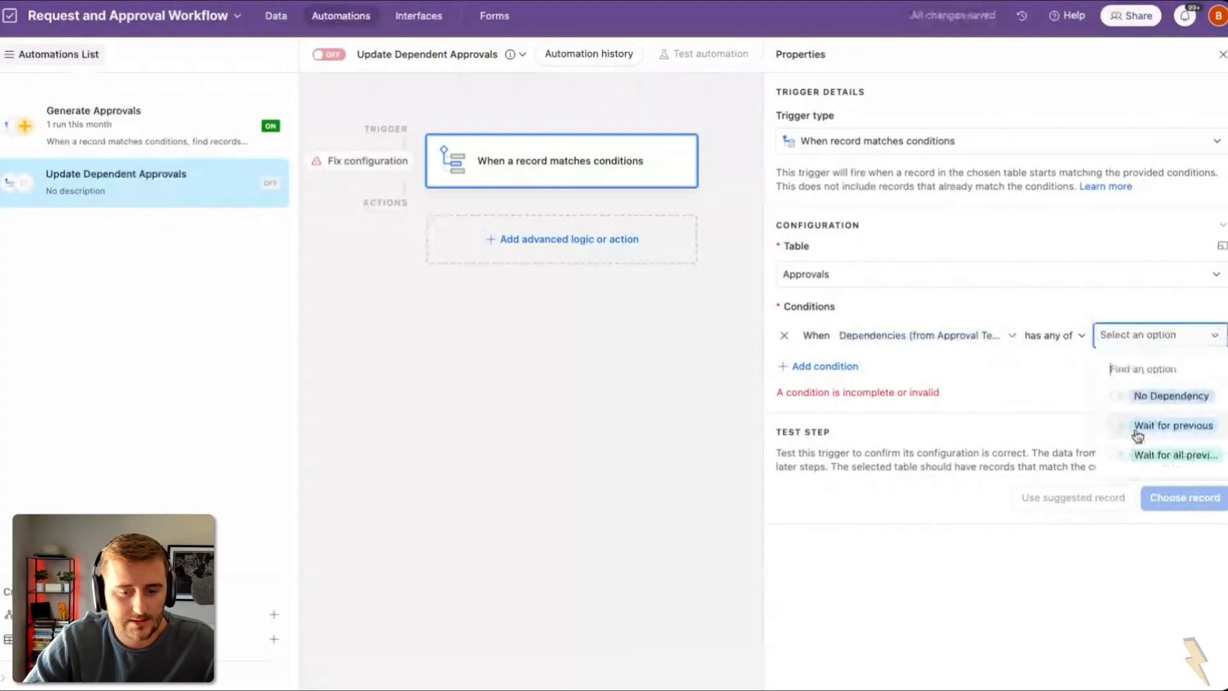
pyautogui.click(1138, 426)
pyautogui.click(1154, 455)
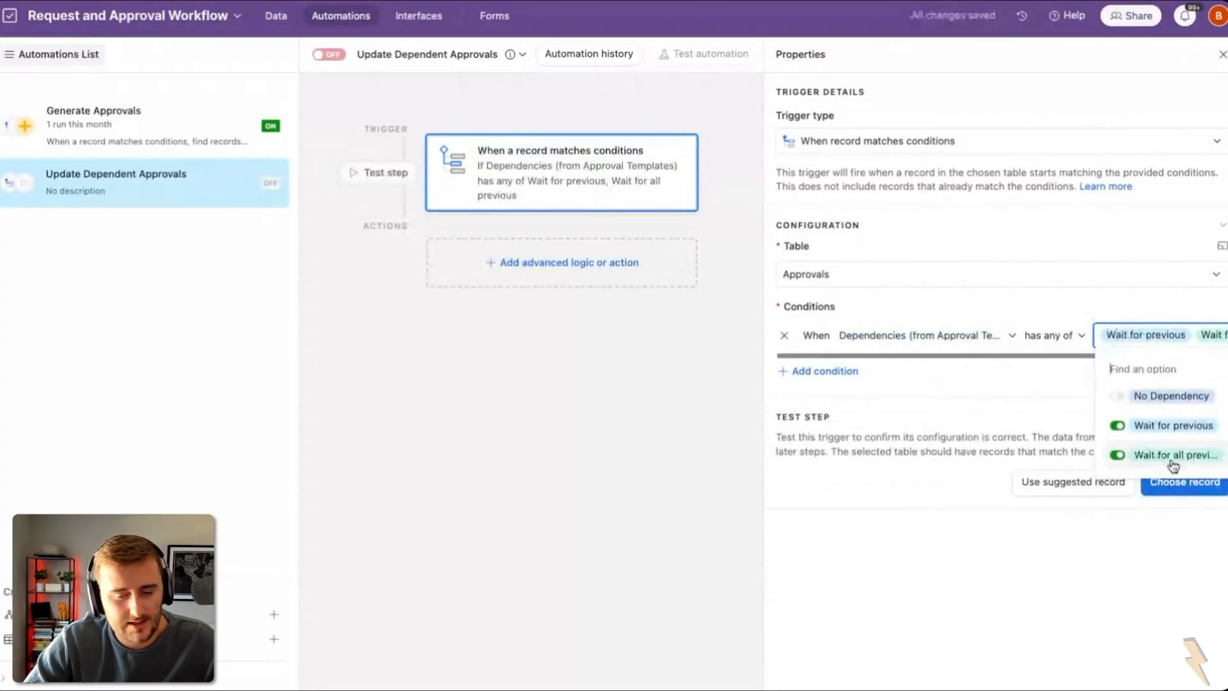
pyautogui.click(1188, 486)
pyautogui.click(651, 265)
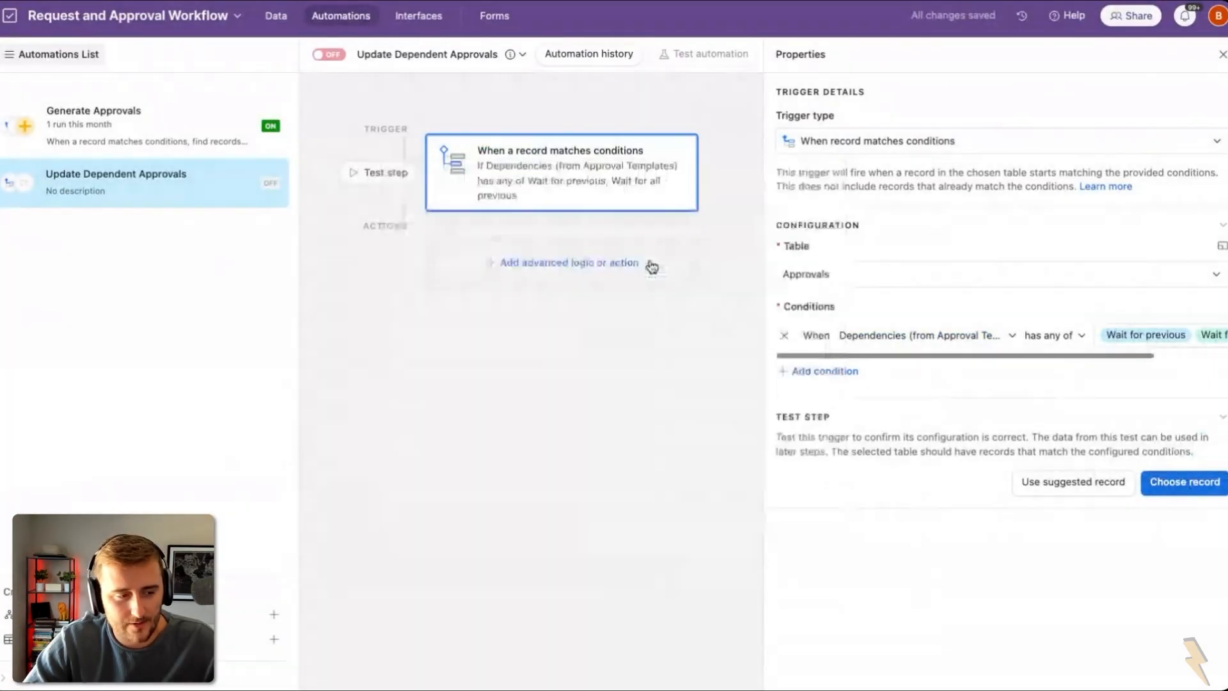
pyautogui.click(575, 268)
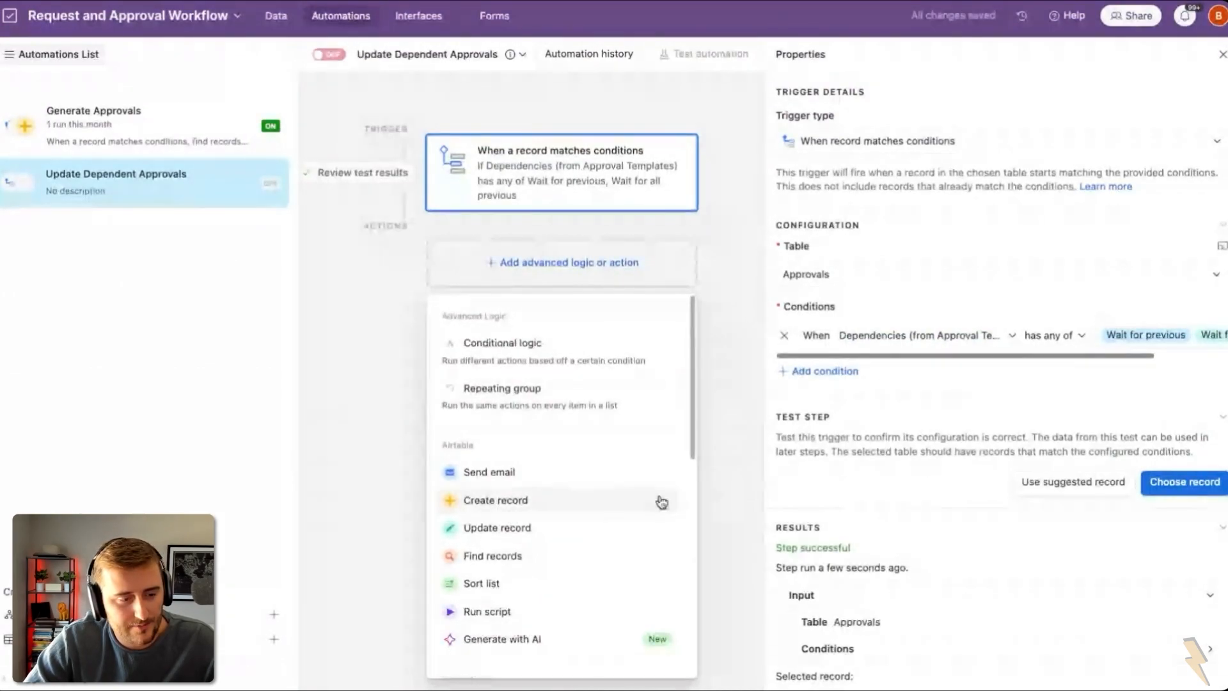
# Step: Add a Find records step on Approvals where Request has the trigger record's Request ID
pyautogui.click(511, 557)
pyautogui.click(844, 410)
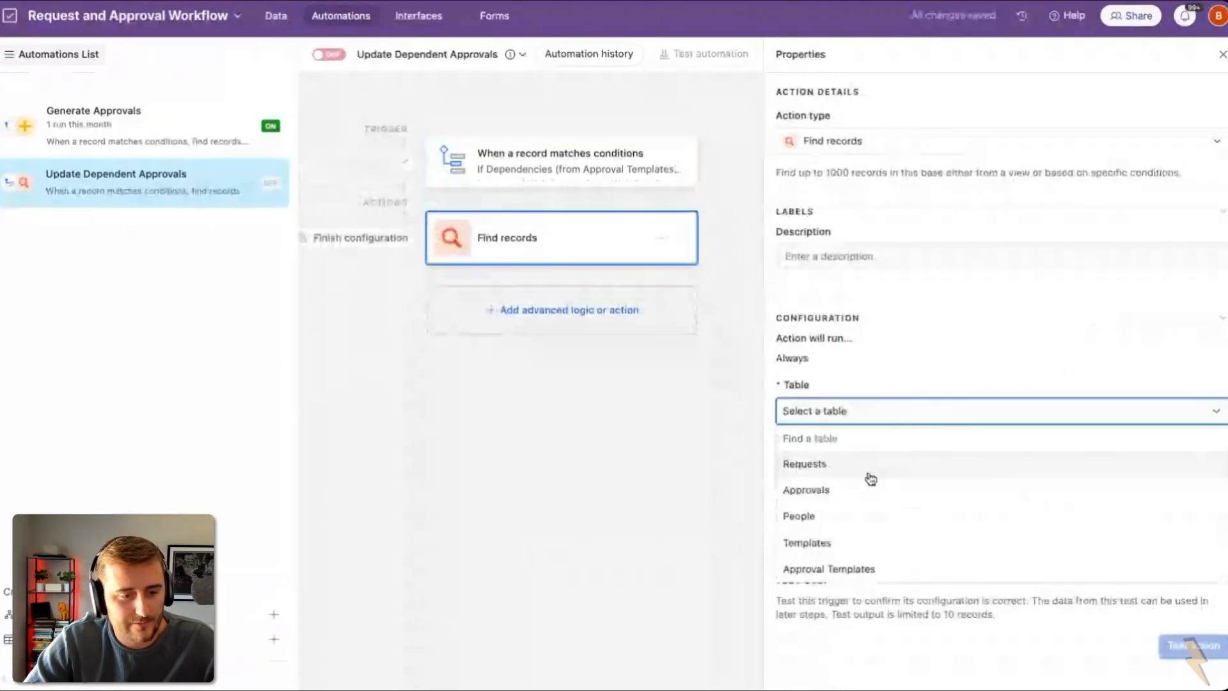
pyautogui.click(870, 488)
pyautogui.click(850, 482)
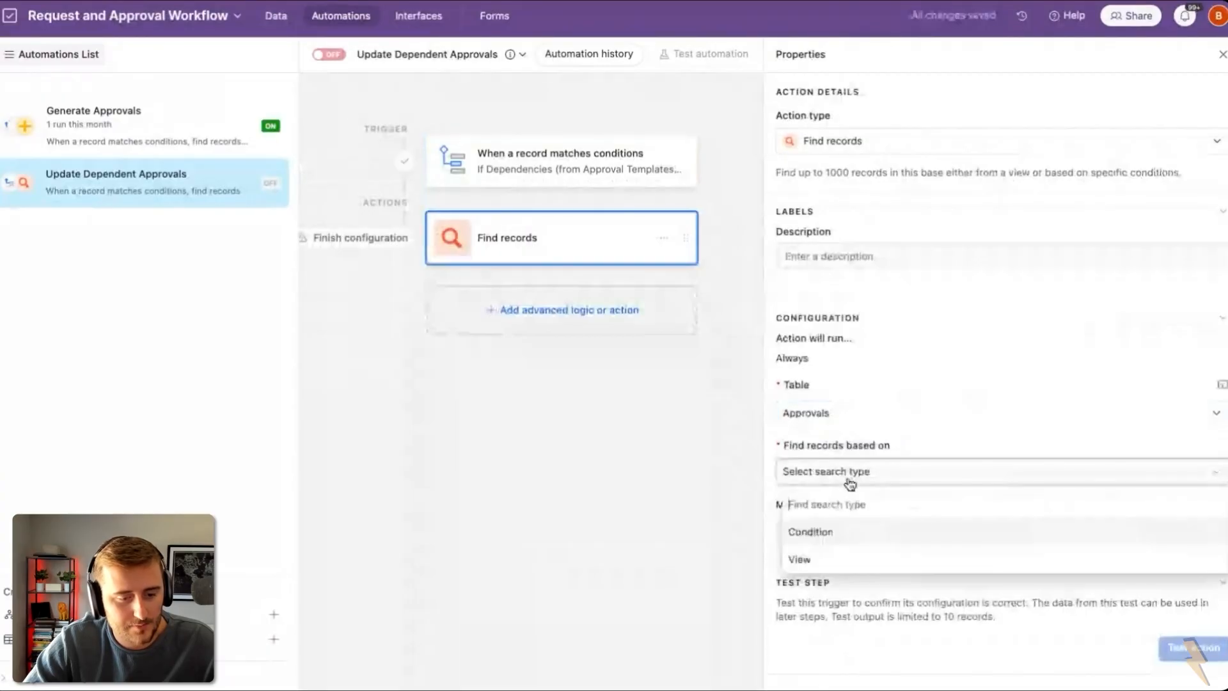
pyautogui.click(853, 532)
pyautogui.click(834, 530)
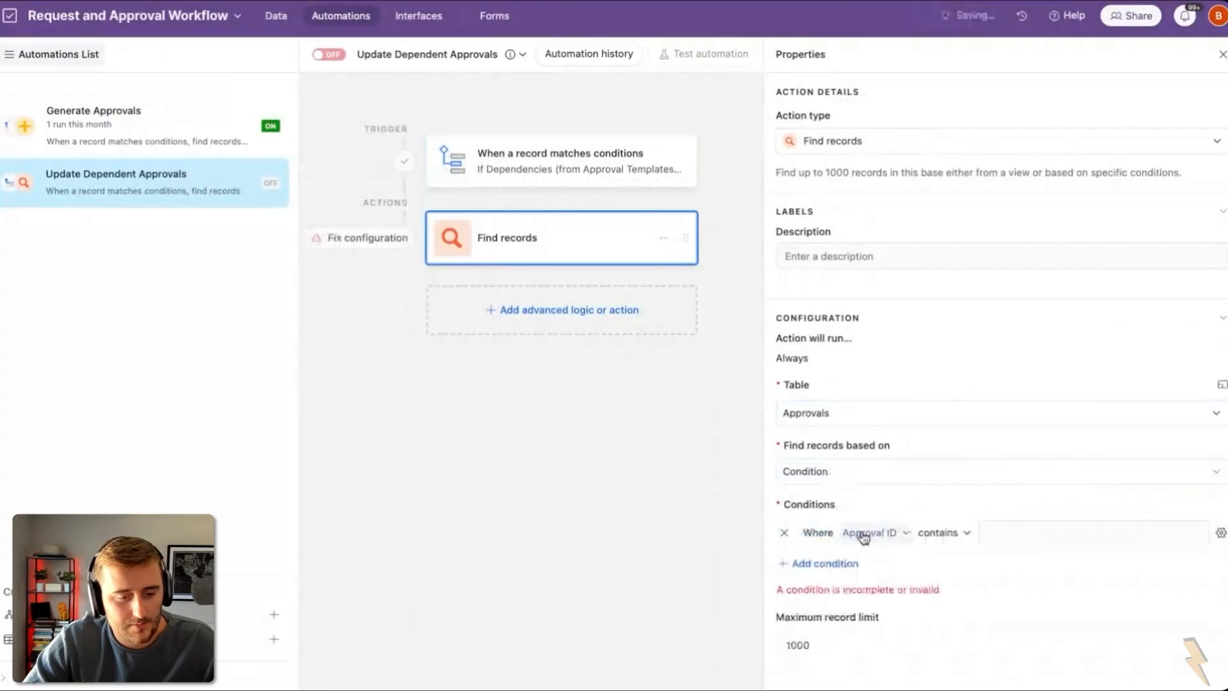
pyautogui.click(864, 533)
pyautogui.click(921, 416)
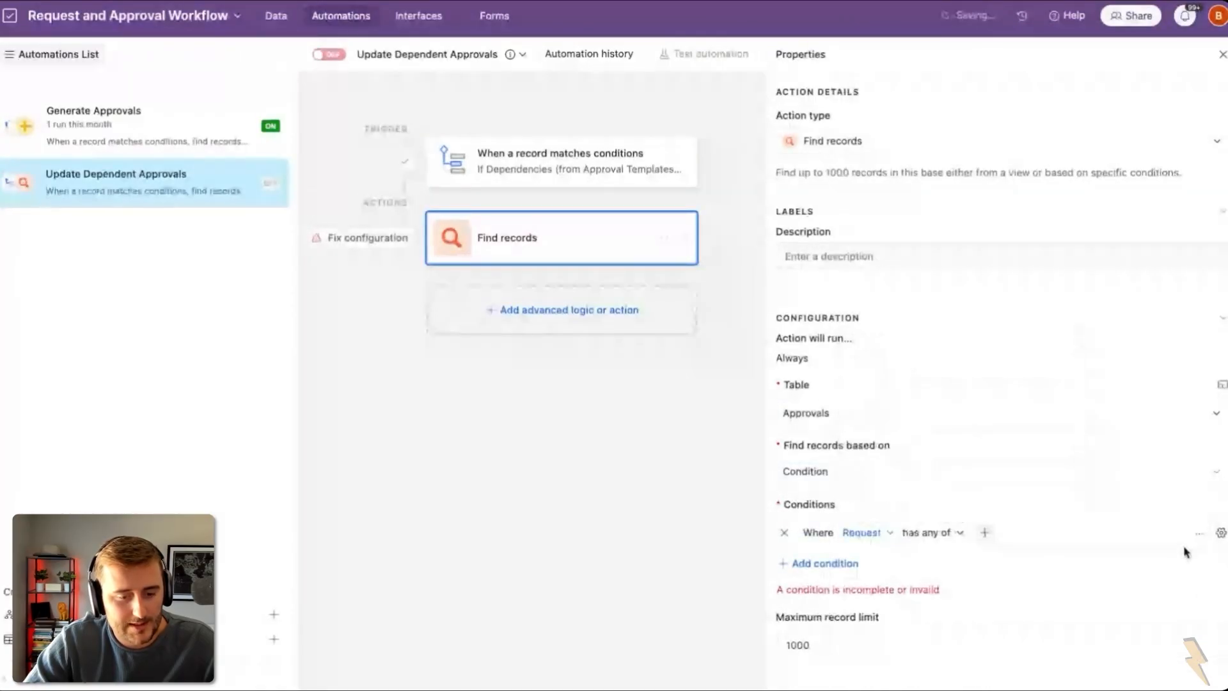
pyautogui.click(1217, 537)
pyautogui.click(1026, 623)
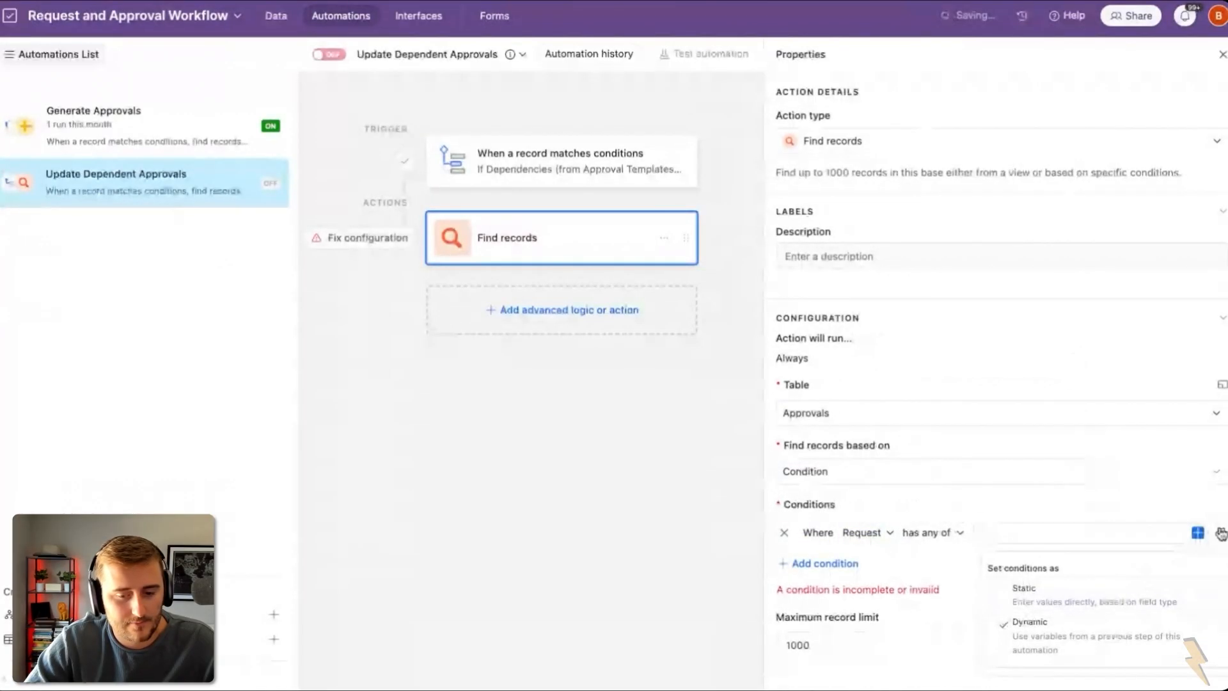
pyautogui.click(1198, 532)
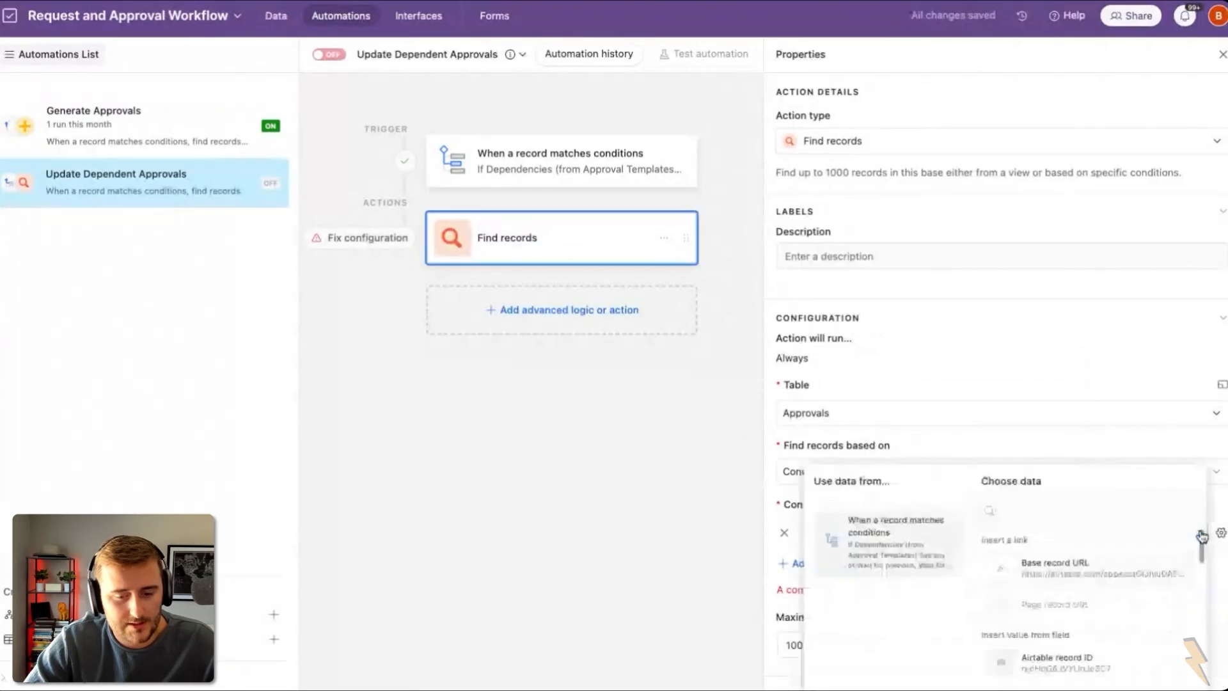
pyautogui.scroll(-5, 1096, 480)
pyautogui.click(1076, 449)
pyautogui.click(1066, 471)
pyautogui.scroll(-2, 1014, 541)
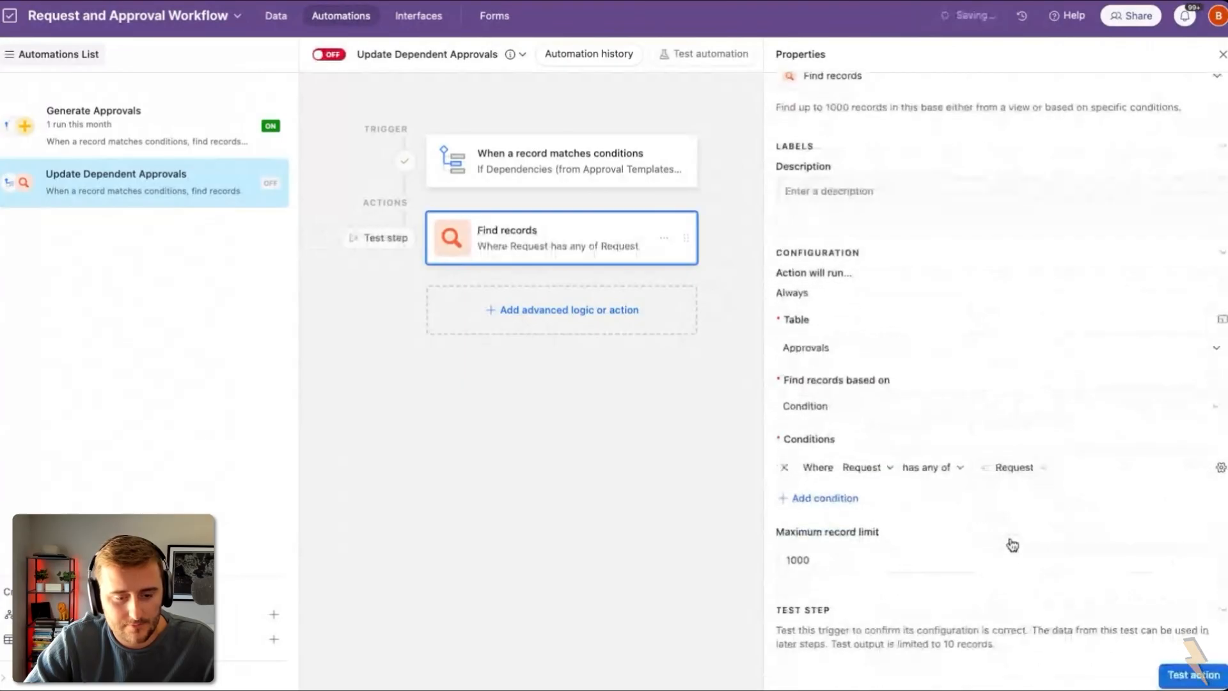
# Step: Add a second condition: Order (from Approval Templates) less than the trigger's Order value
pyautogui.click(832, 498)
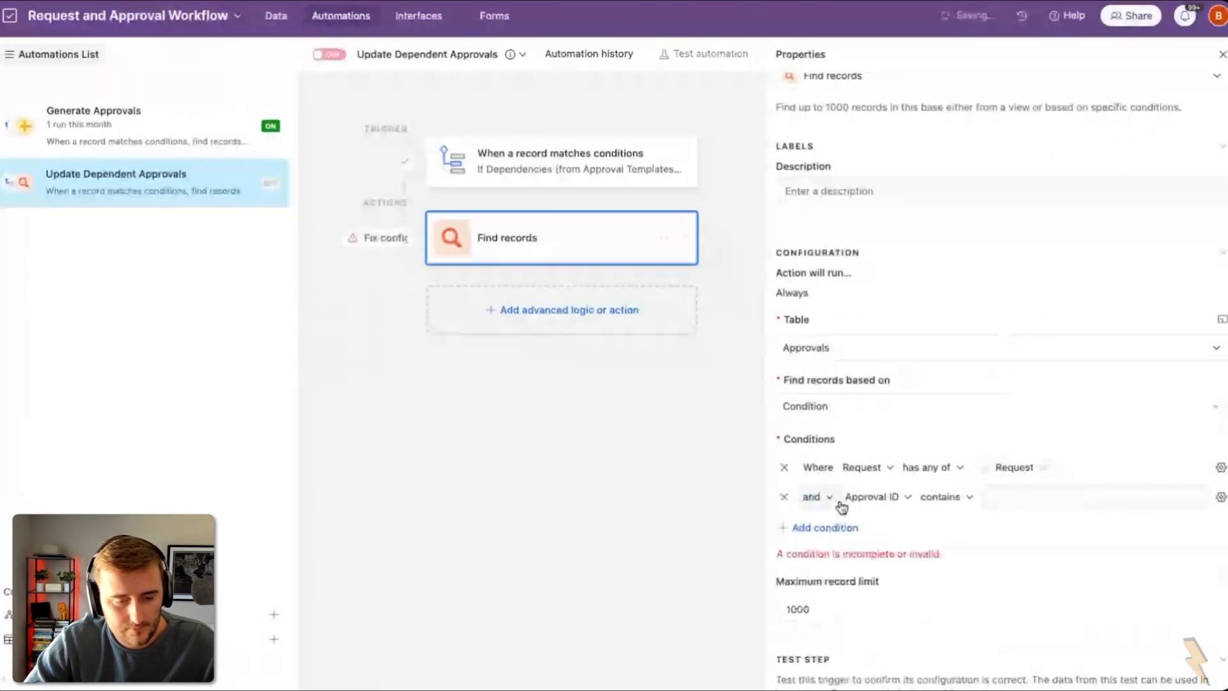
pyautogui.click(873, 498)
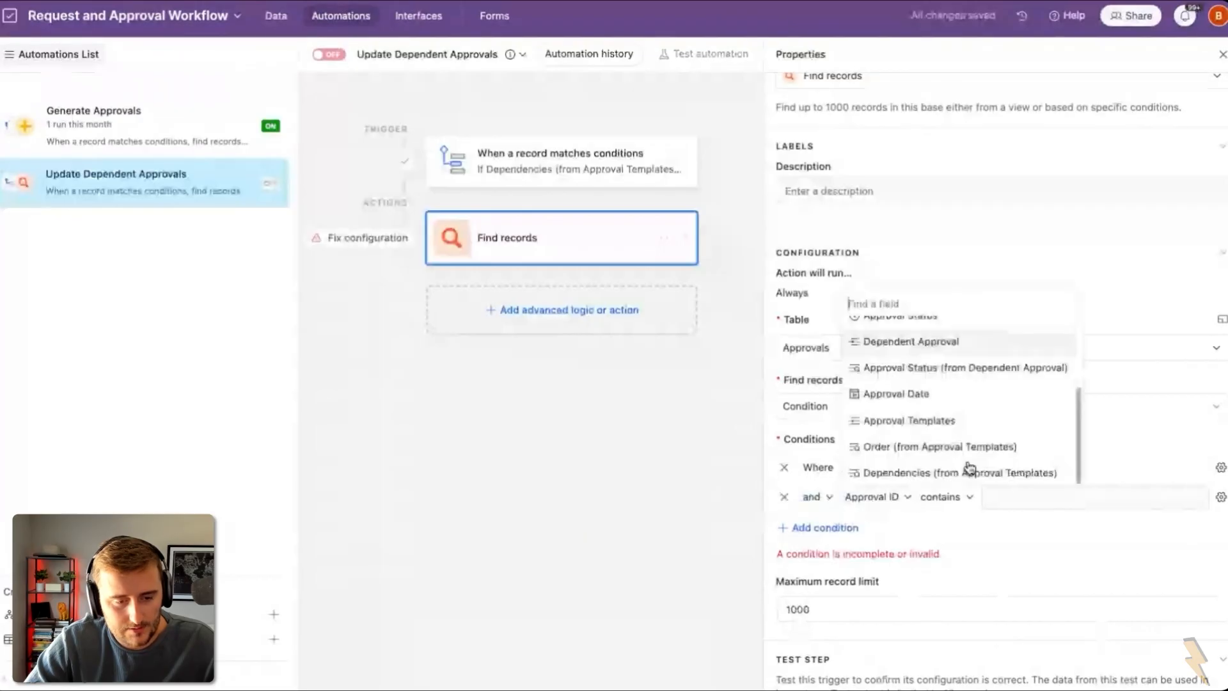
pyautogui.scroll(3, 970, 468)
pyautogui.scroll(-2, 931, 419)
pyautogui.scroll(-2, 931, 418)
pyautogui.scroll(4, 931, 418)
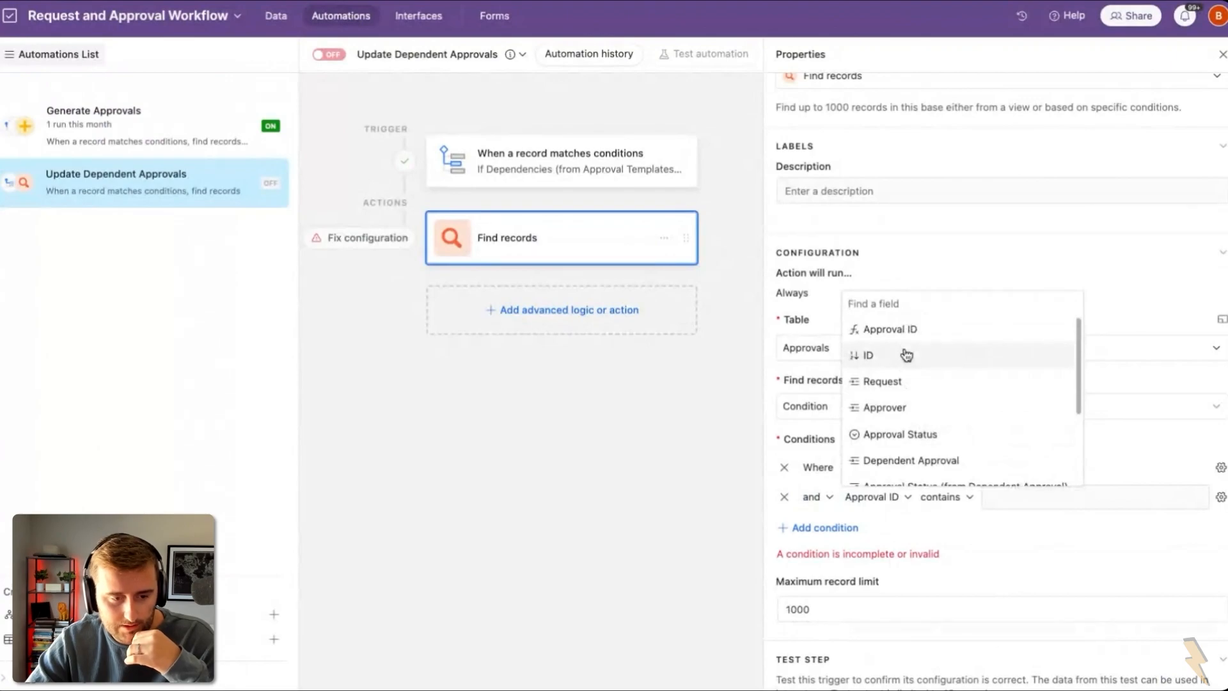
pyautogui.scroll(-3, 905, 353)
pyautogui.click(934, 447)
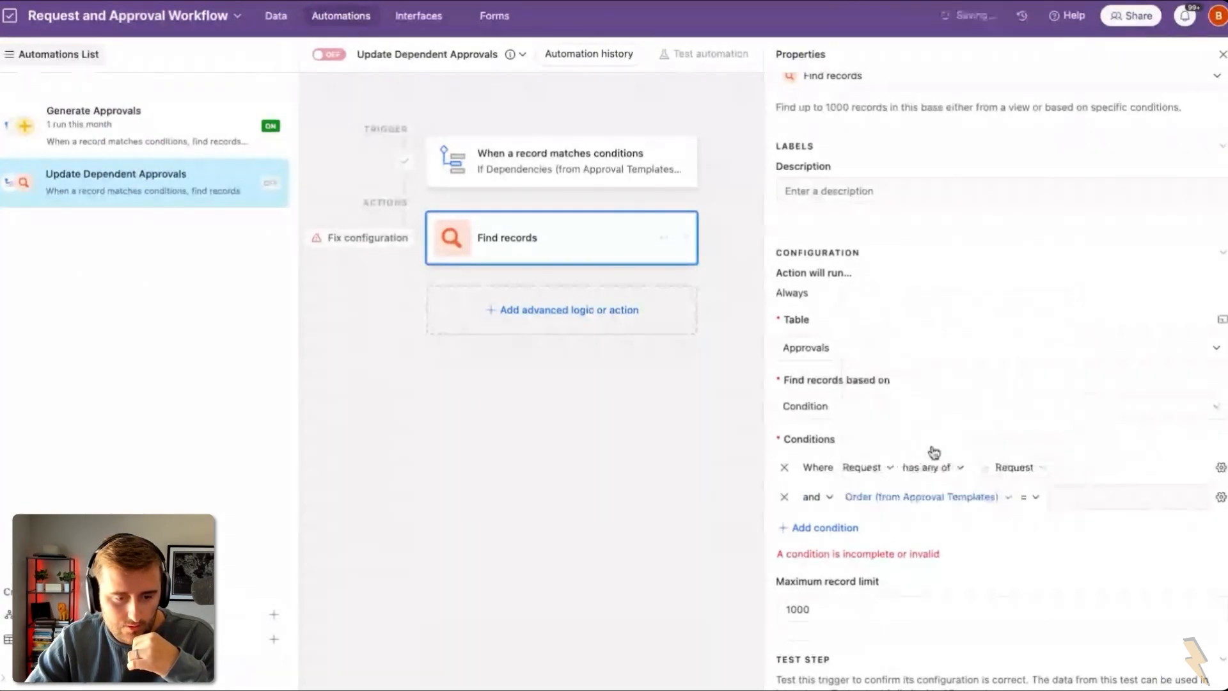
pyautogui.click(1030, 498)
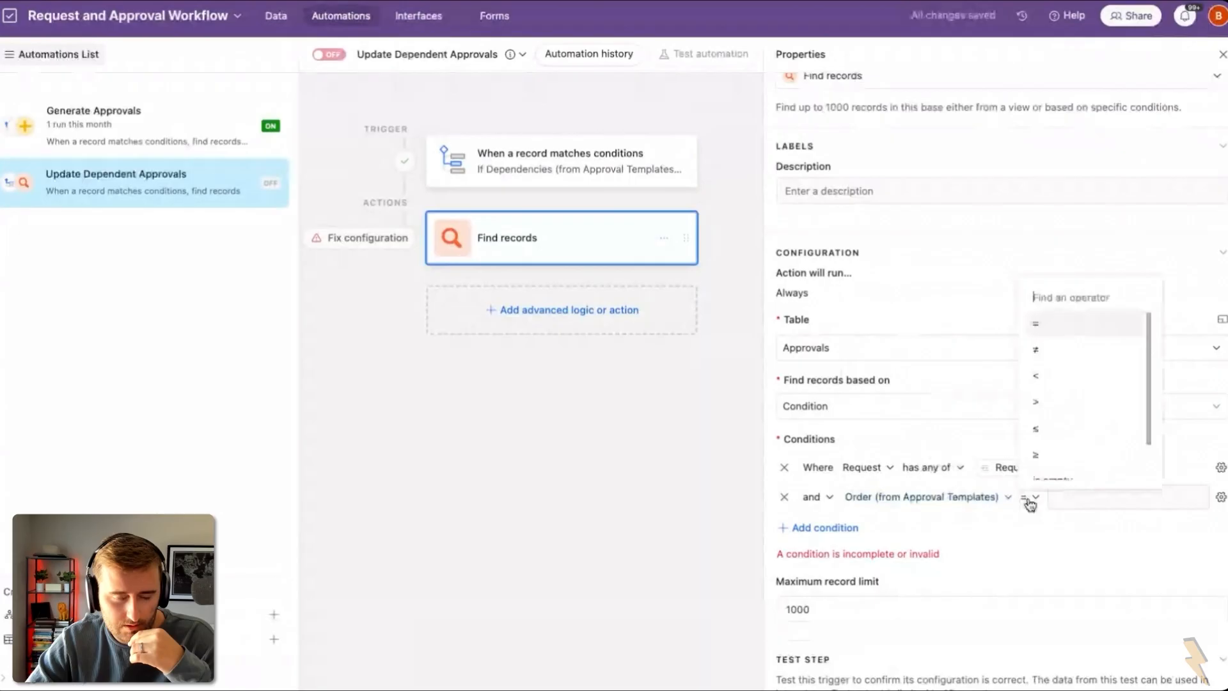
pyautogui.click(1038, 365)
pyautogui.click(1221, 497)
pyautogui.click(1198, 598)
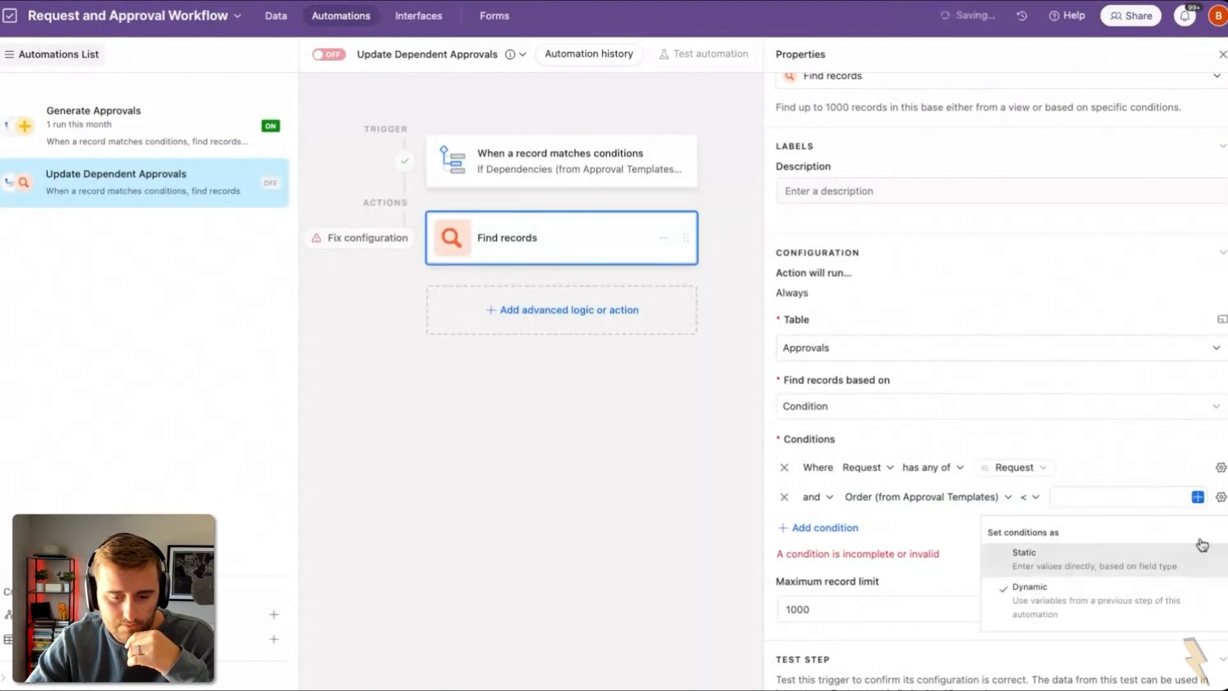
pyautogui.click(1198, 497)
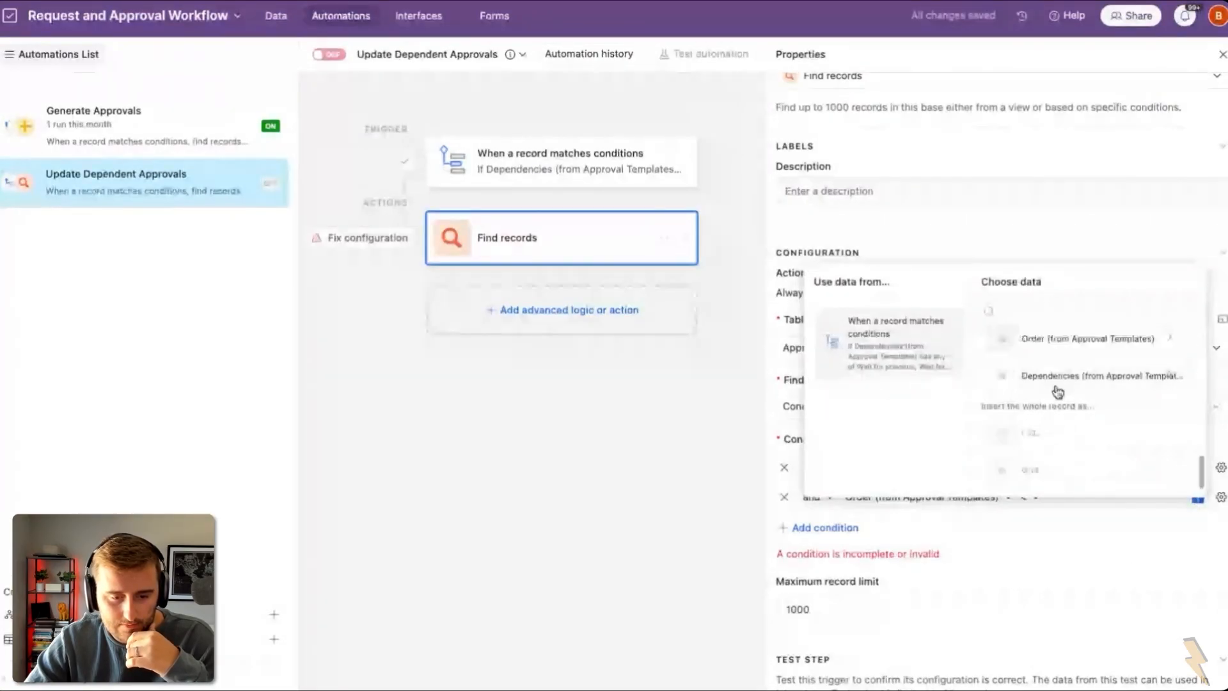
pyautogui.click(1045, 355)
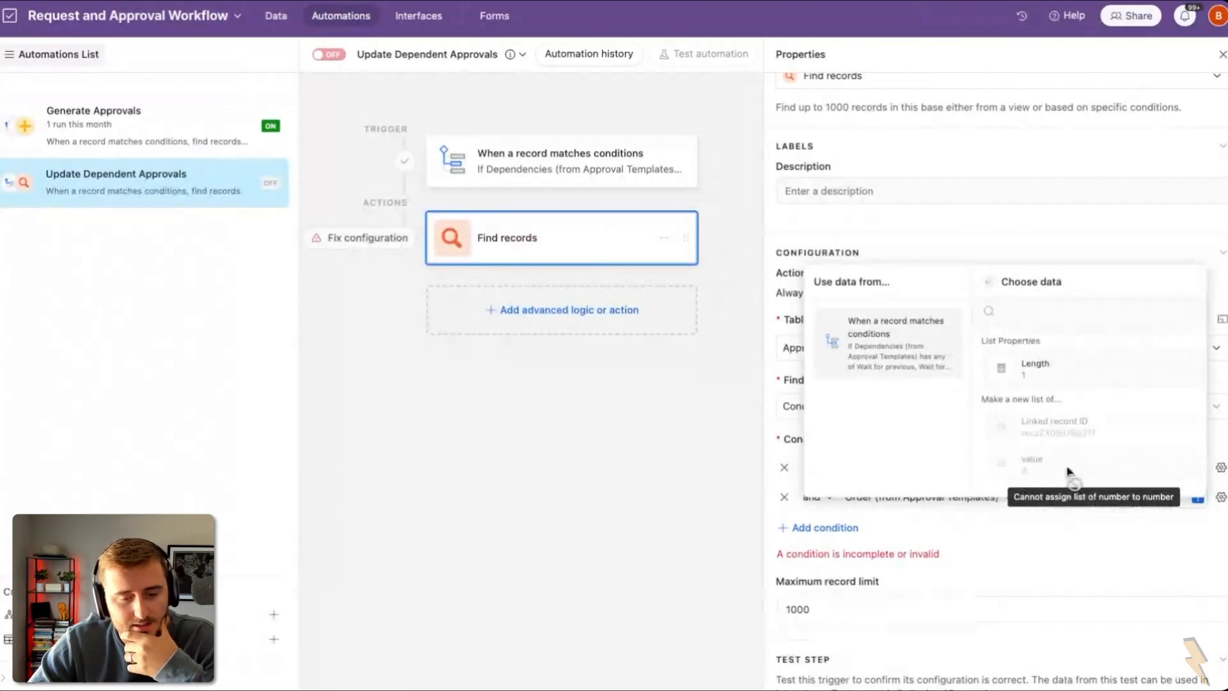
# Step: Turn Order (from Approval Templates) into a SUM rollup of the linked templates' Order values
pyautogui.click(272, 16)
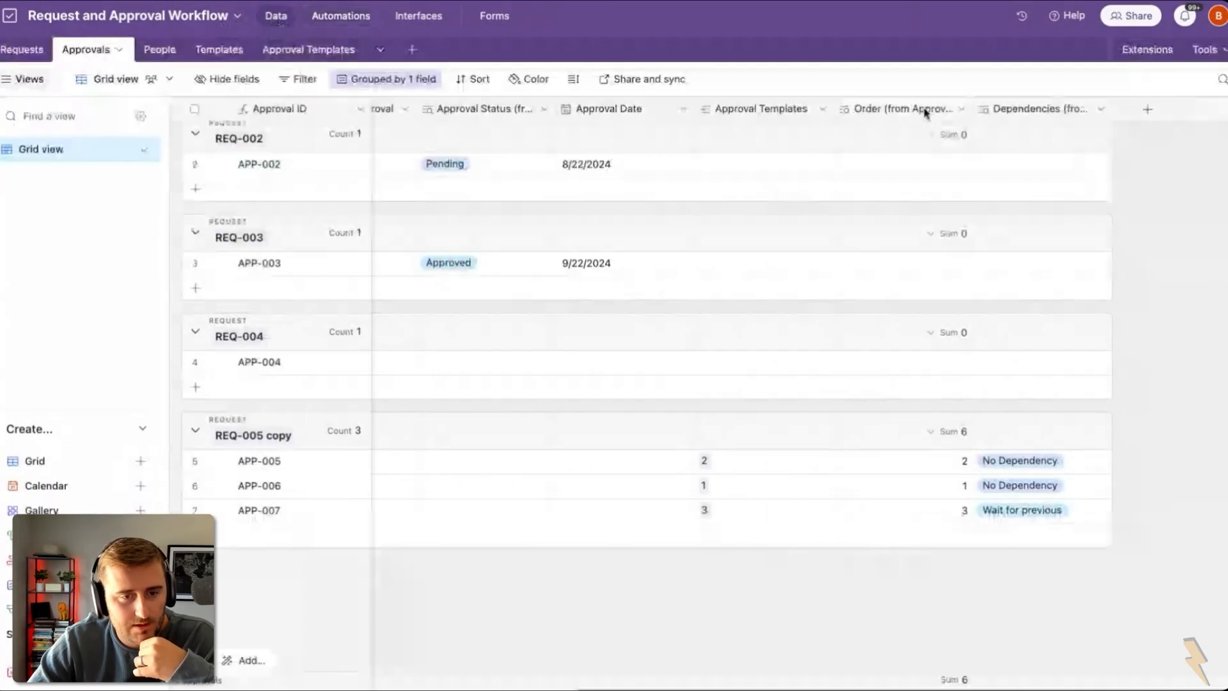
pyautogui.doubleClick(925, 113)
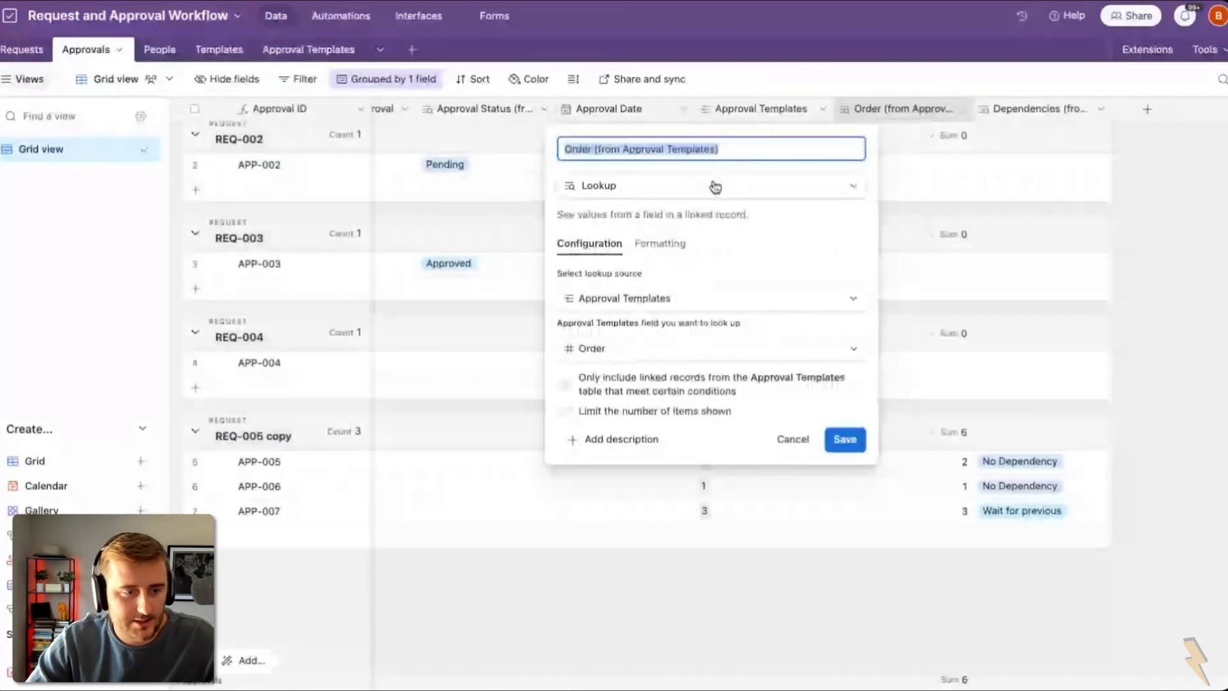
pyautogui.click(676, 186)
pyautogui.write('rol')
pyautogui.press('Return')
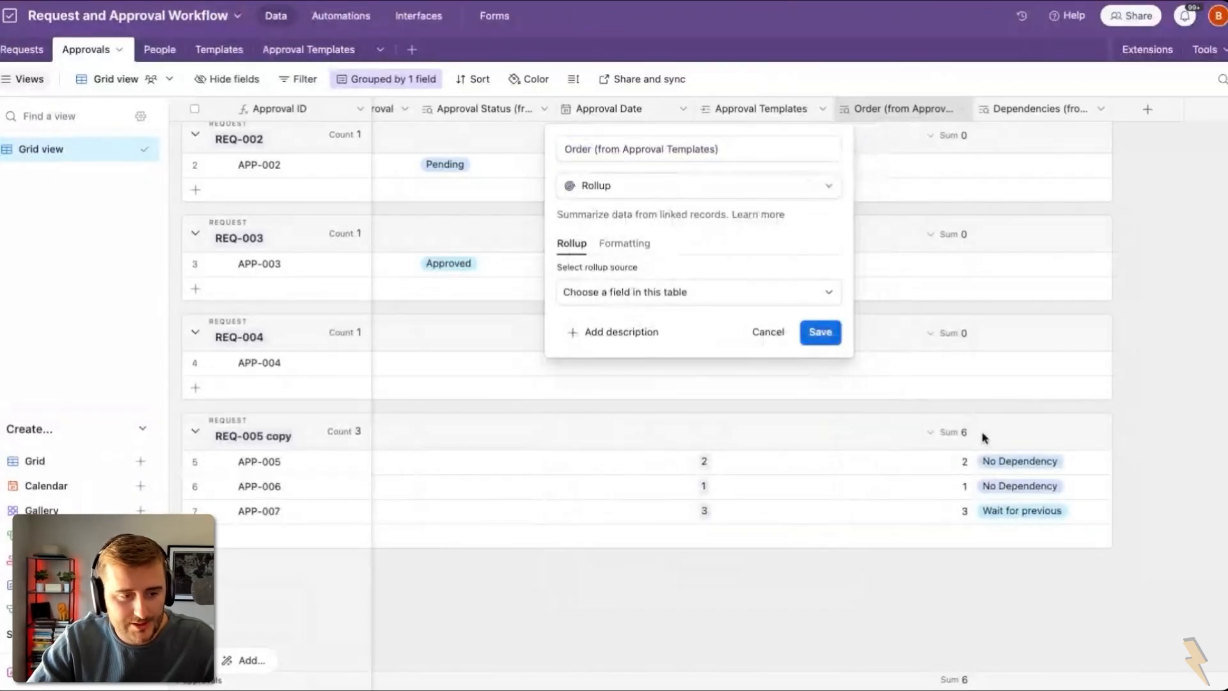
pyautogui.click(643, 293)
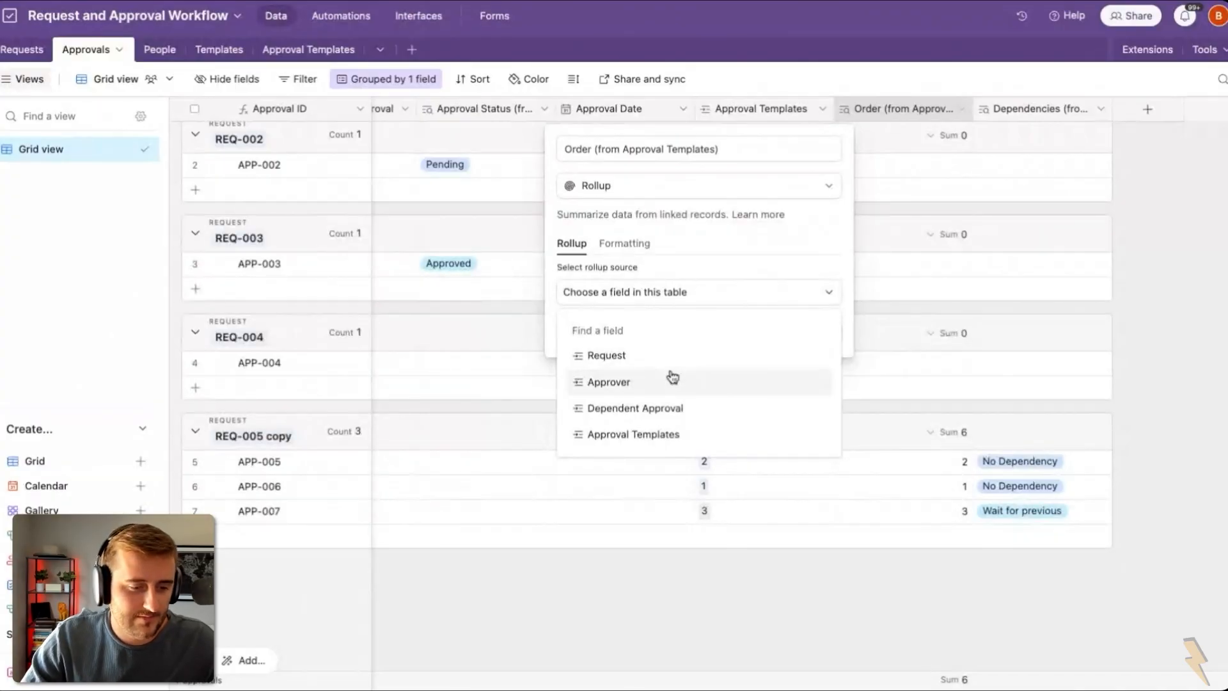
pyautogui.click(728, 440)
pyautogui.click(647, 345)
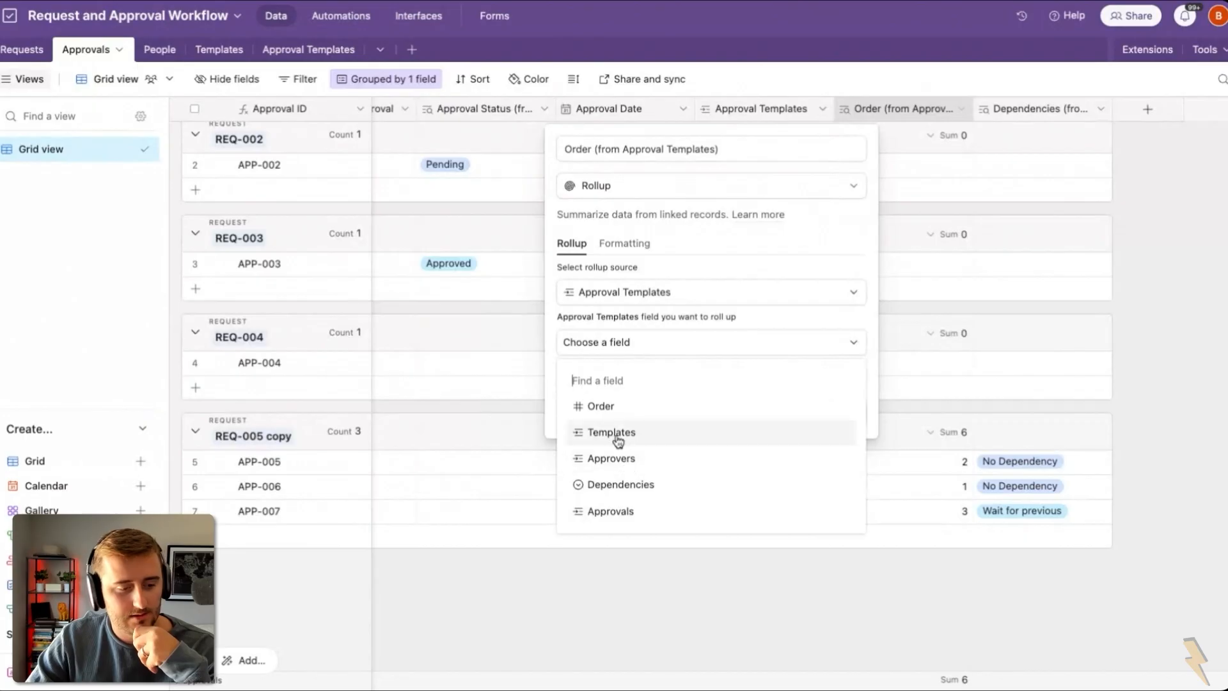
pyautogui.click(608, 411)
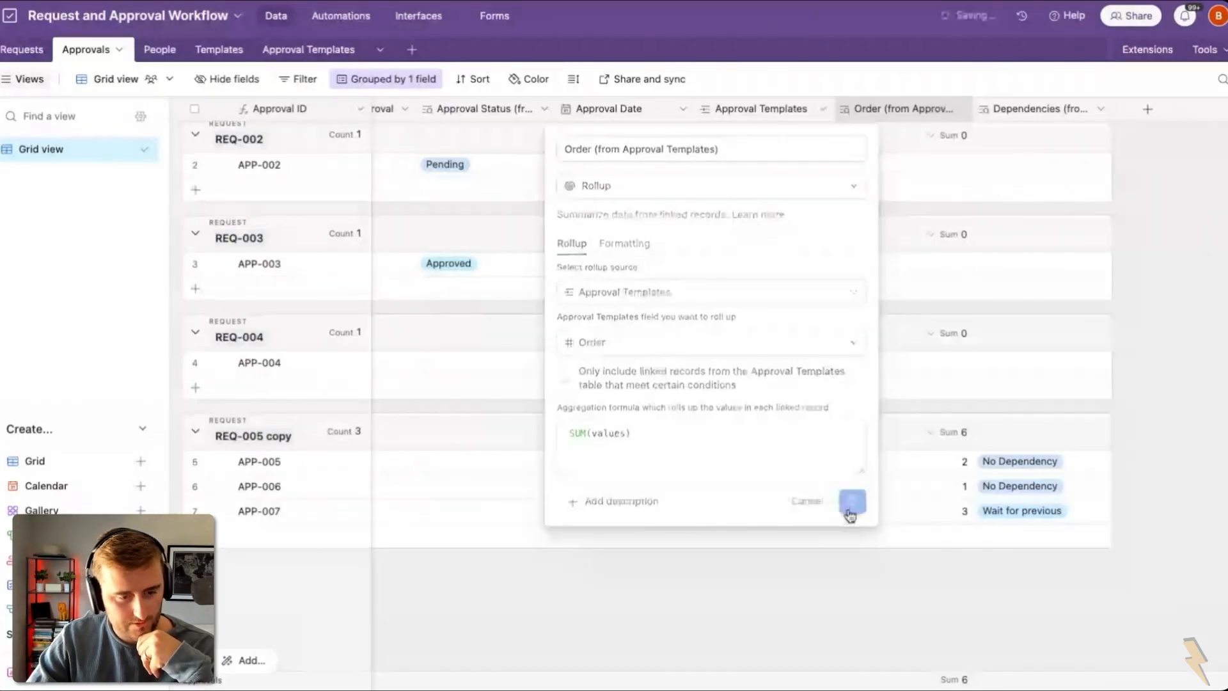
pyautogui.click(850, 505)
pyautogui.click(740, 447)
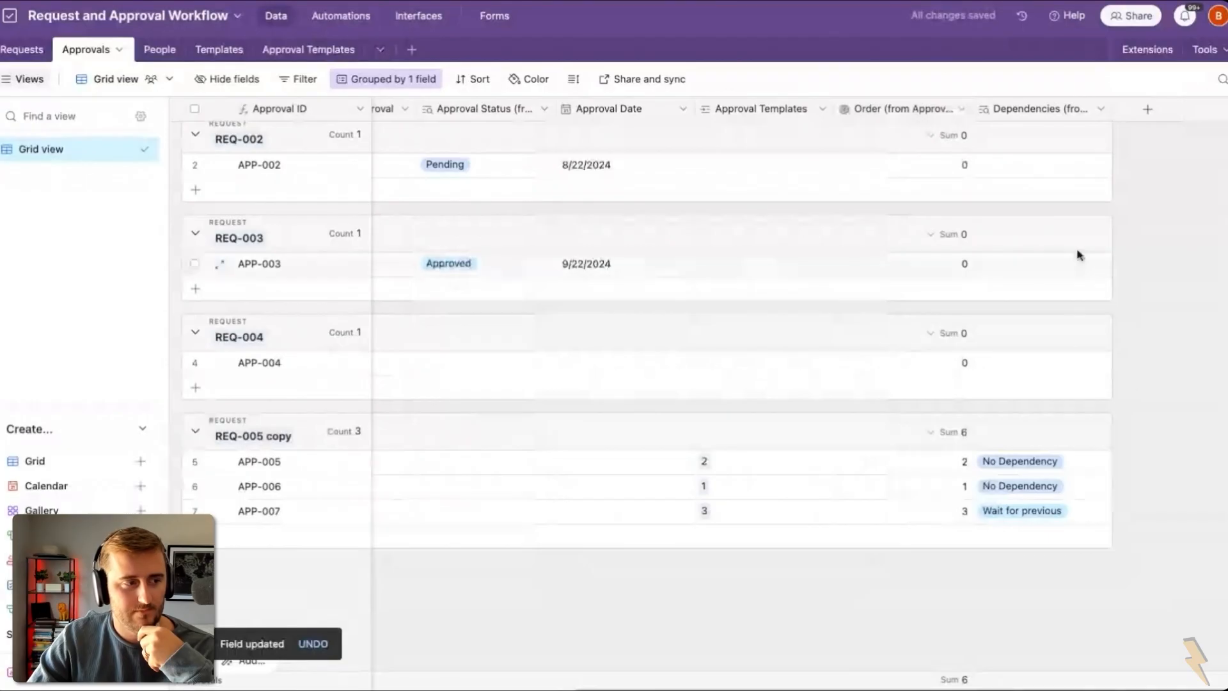
pyautogui.click(344, 17)
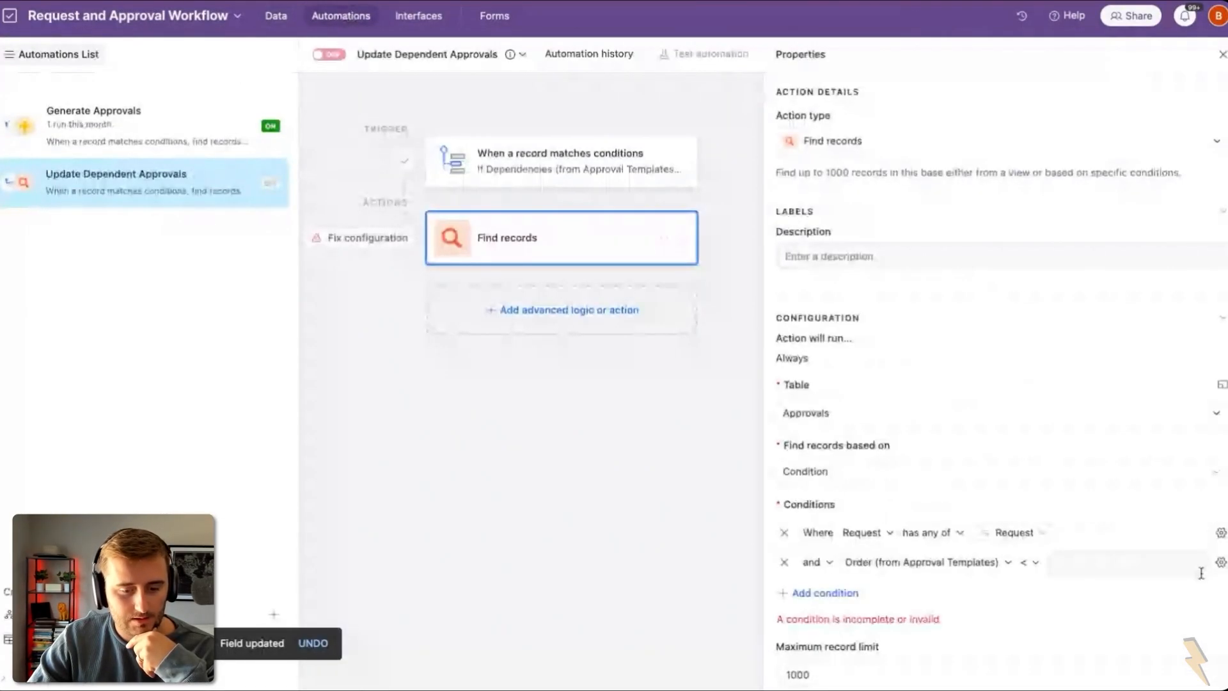
# Step: Make the Order condition compare against the triggering record's Order as a dynamic value
pyautogui.click(1220, 562)
pyautogui.click(1158, 665)
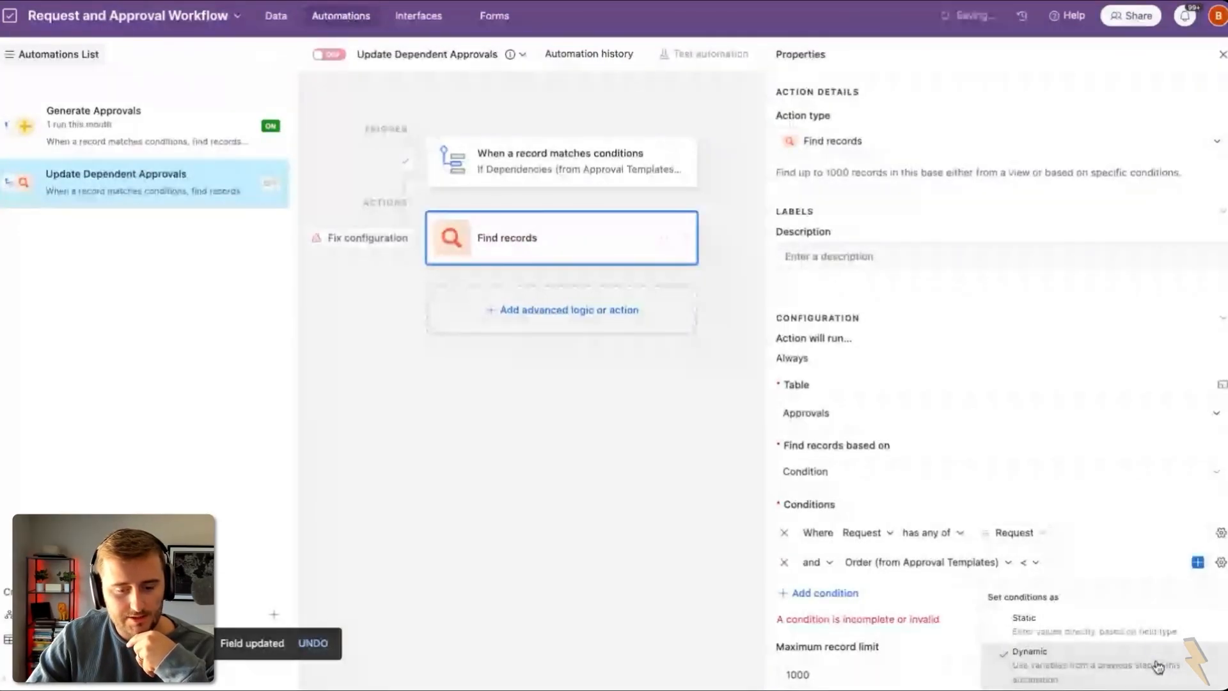
pyautogui.scroll(-5, 1115, 507)
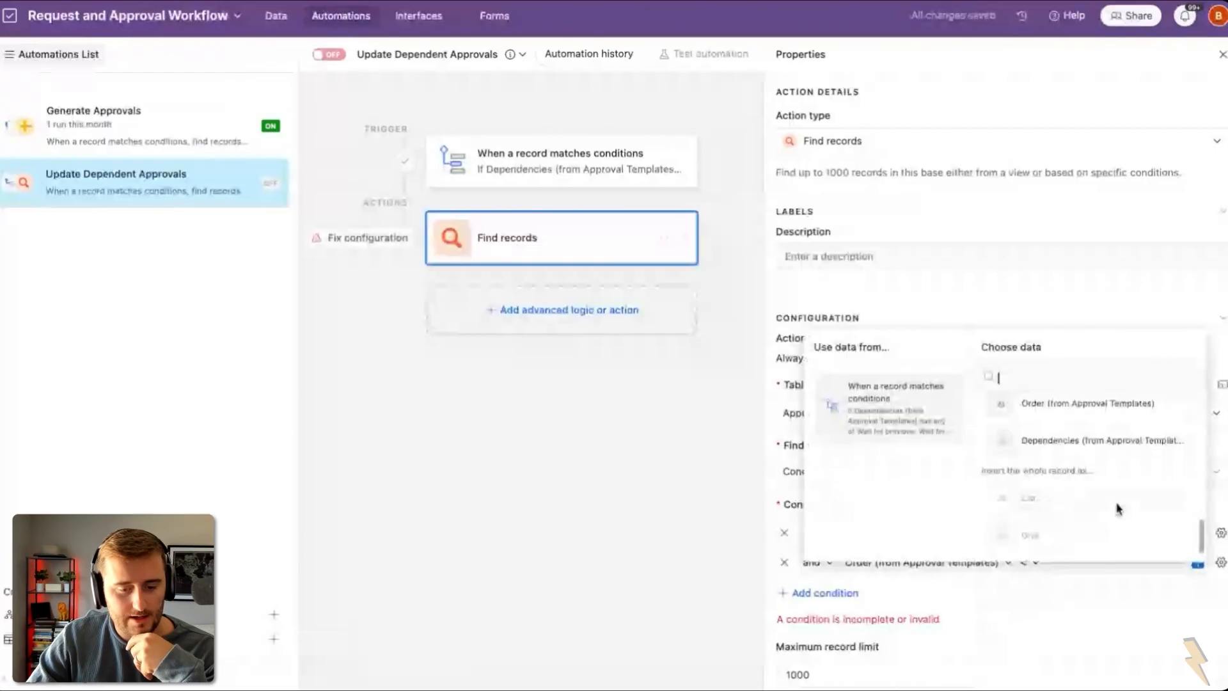
pyautogui.click(1058, 435)
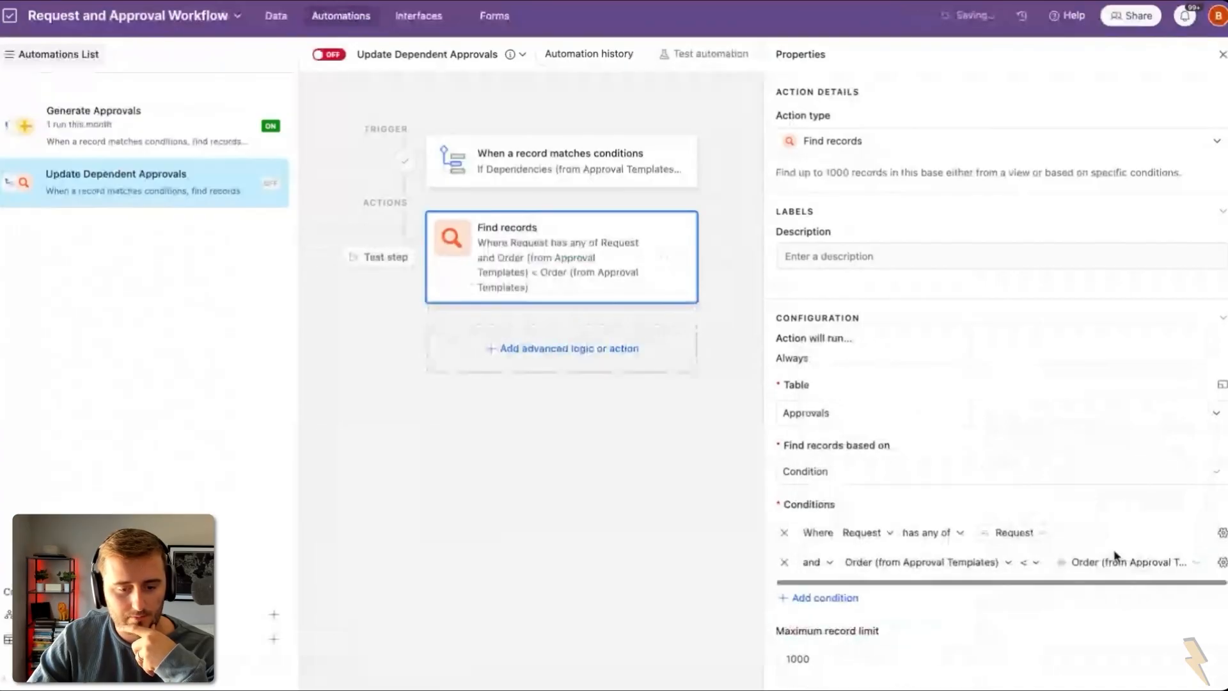
# Step: Add an Update record step on the Approvals table, targeting the triggering record's Airtable record ID
pyautogui.click(559, 349)
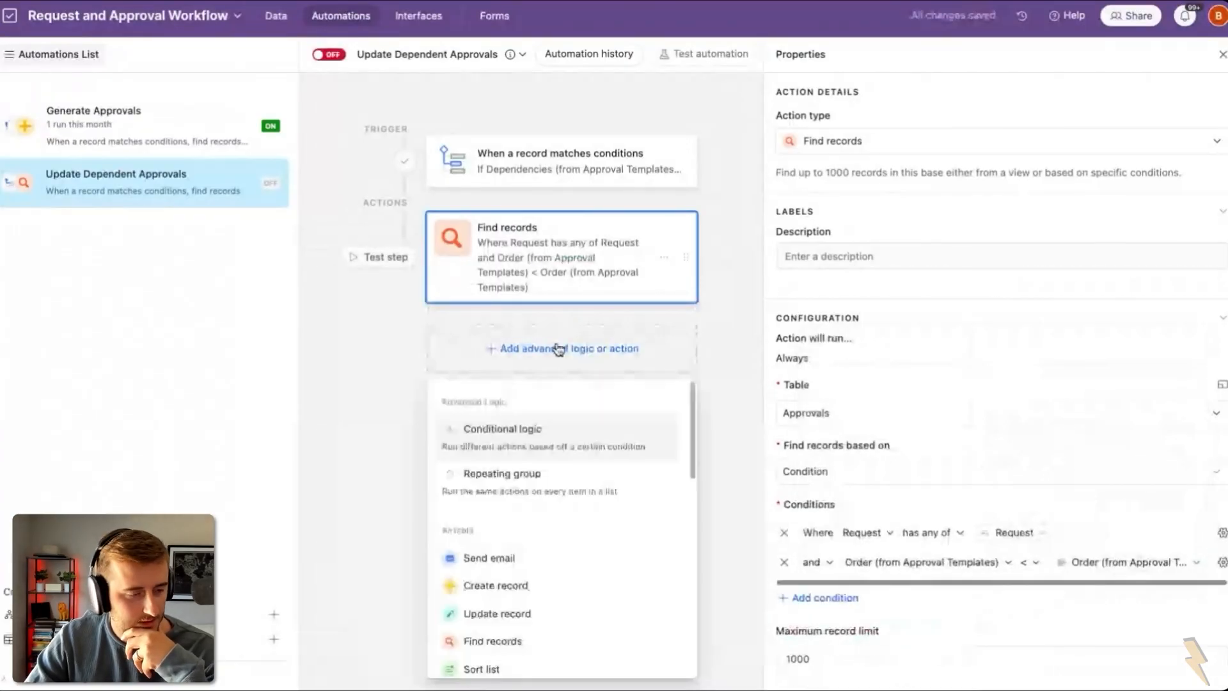
pyautogui.click(624, 614)
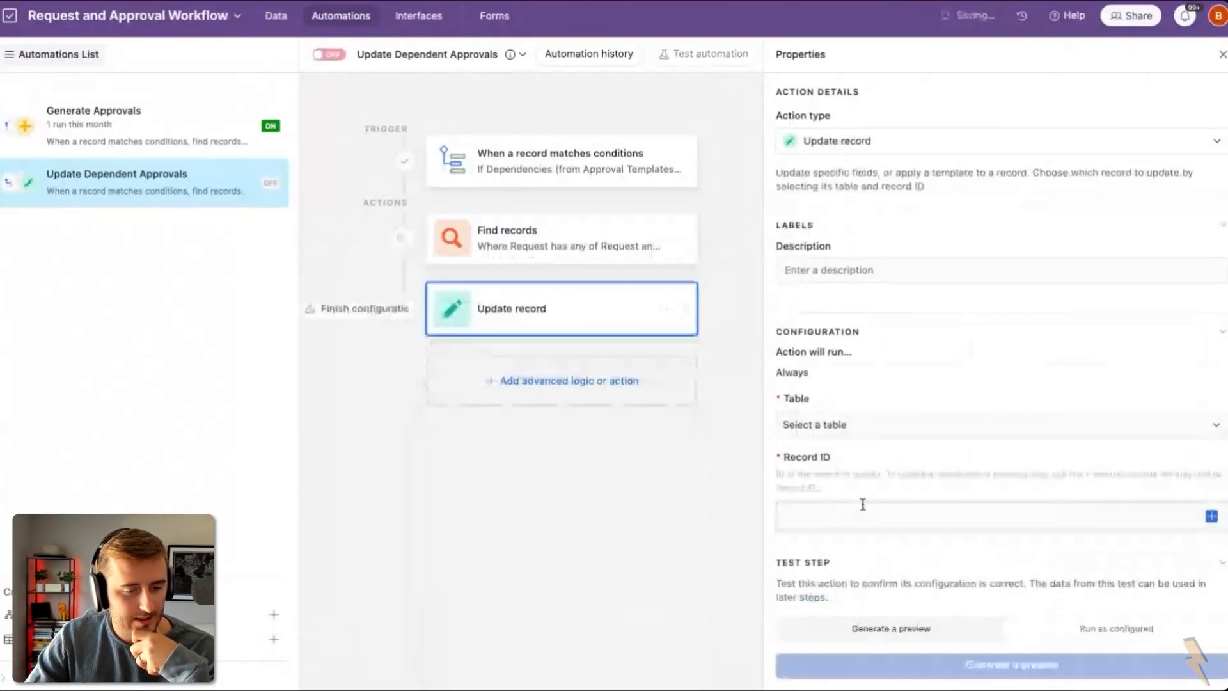
pyautogui.click(812, 427)
pyautogui.click(863, 505)
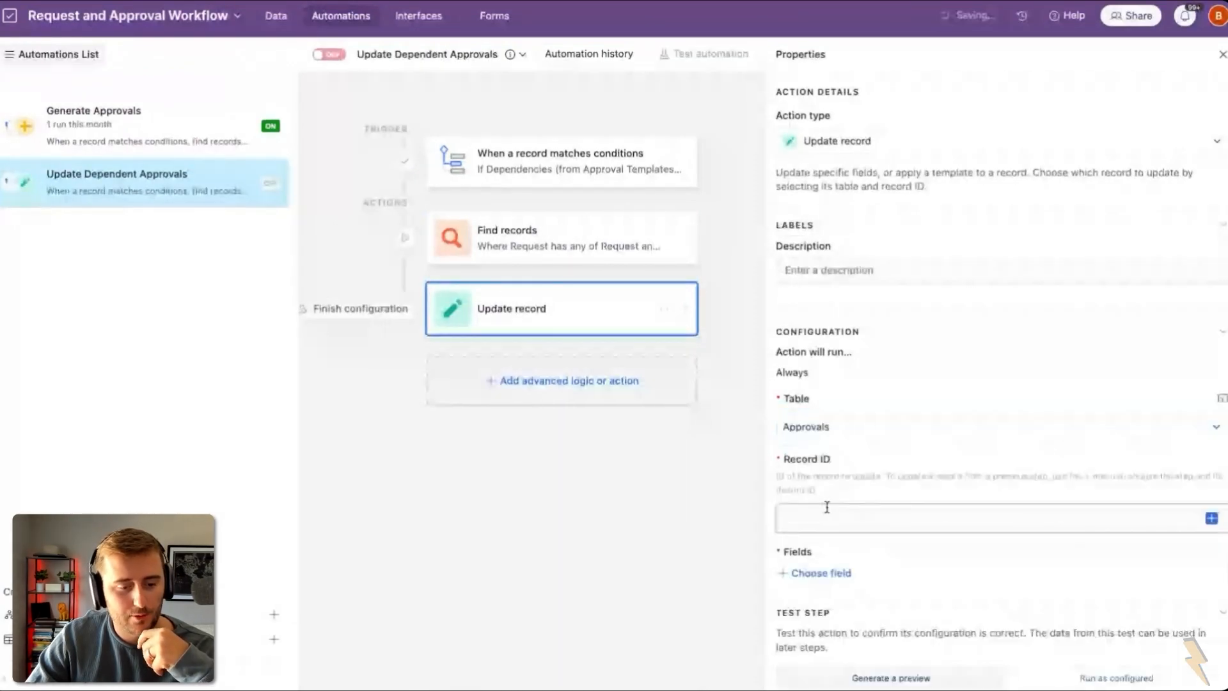
pyautogui.click(1211, 519)
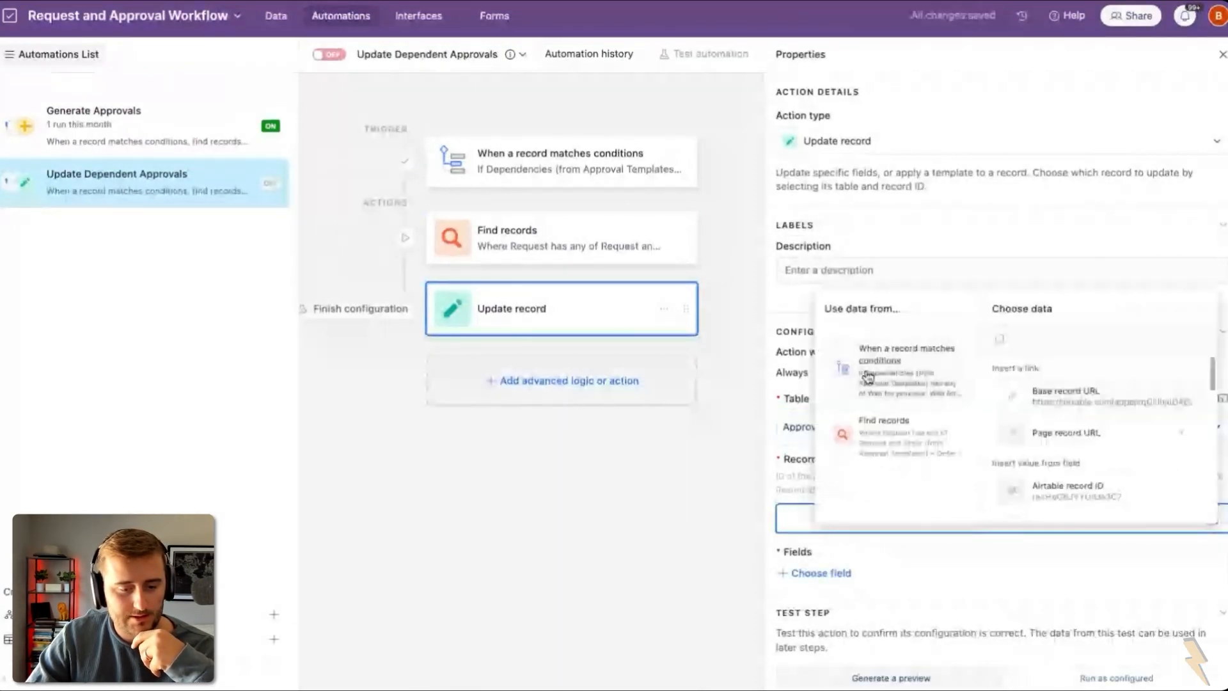
pyautogui.click(1055, 505)
# Step: Fill Dependent Approval with the found records' IDs, turn the automation on, and return to Data
pyautogui.click(829, 574)
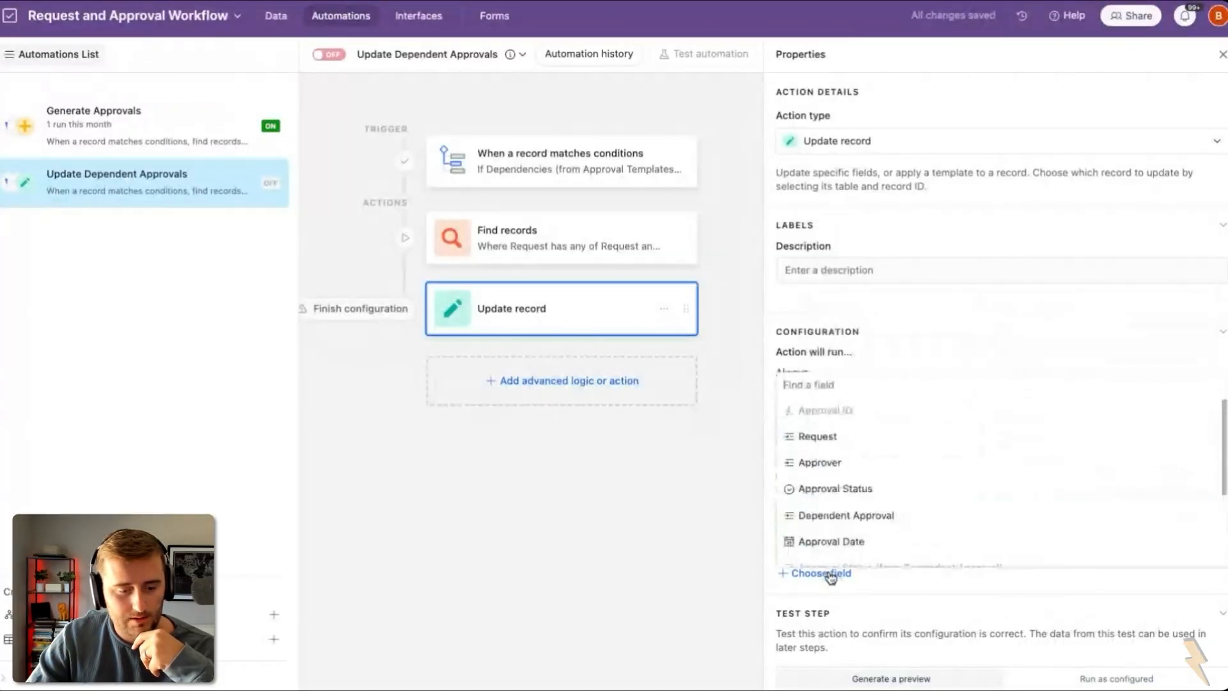
pyautogui.scroll(-1, 821, 511)
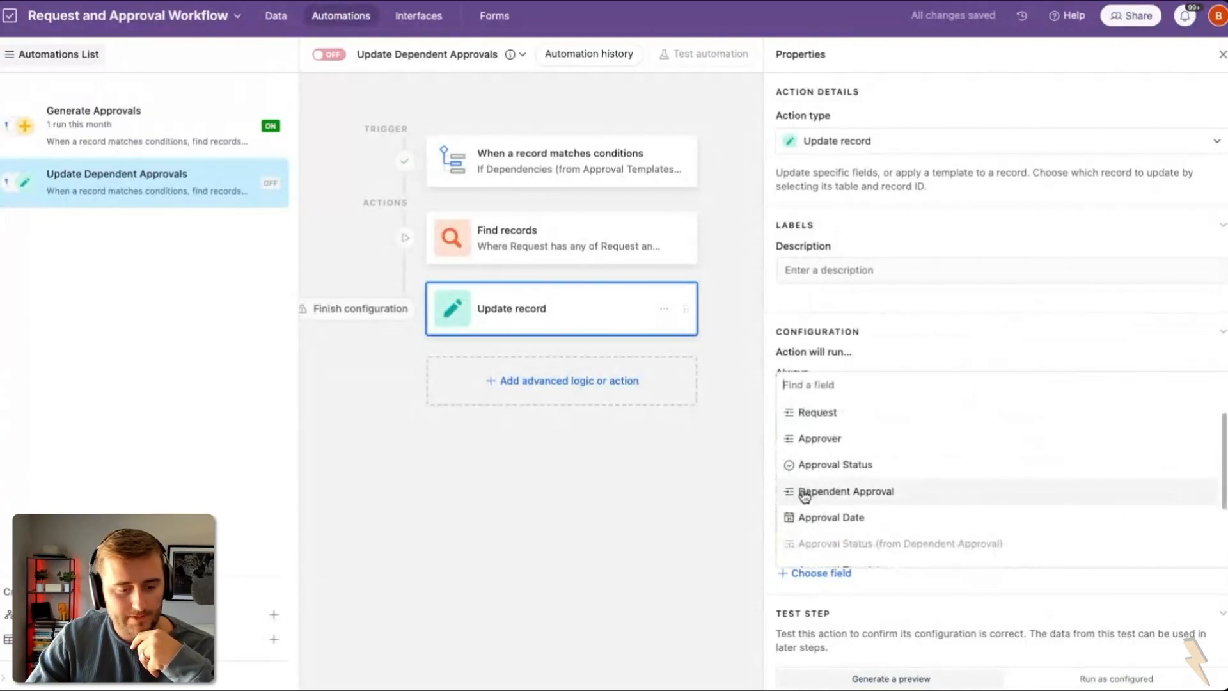
pyautogui.click(808, 494)
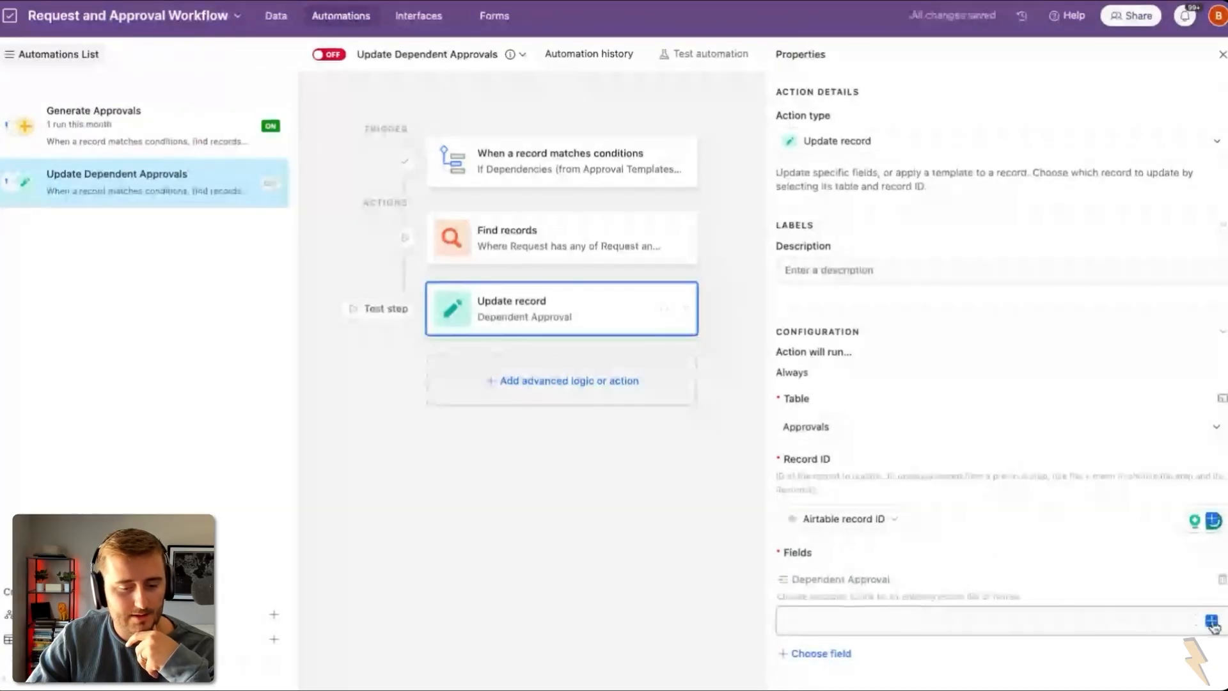
pyautogui.click(1213, 624)
pyautogui.click(907, 555)
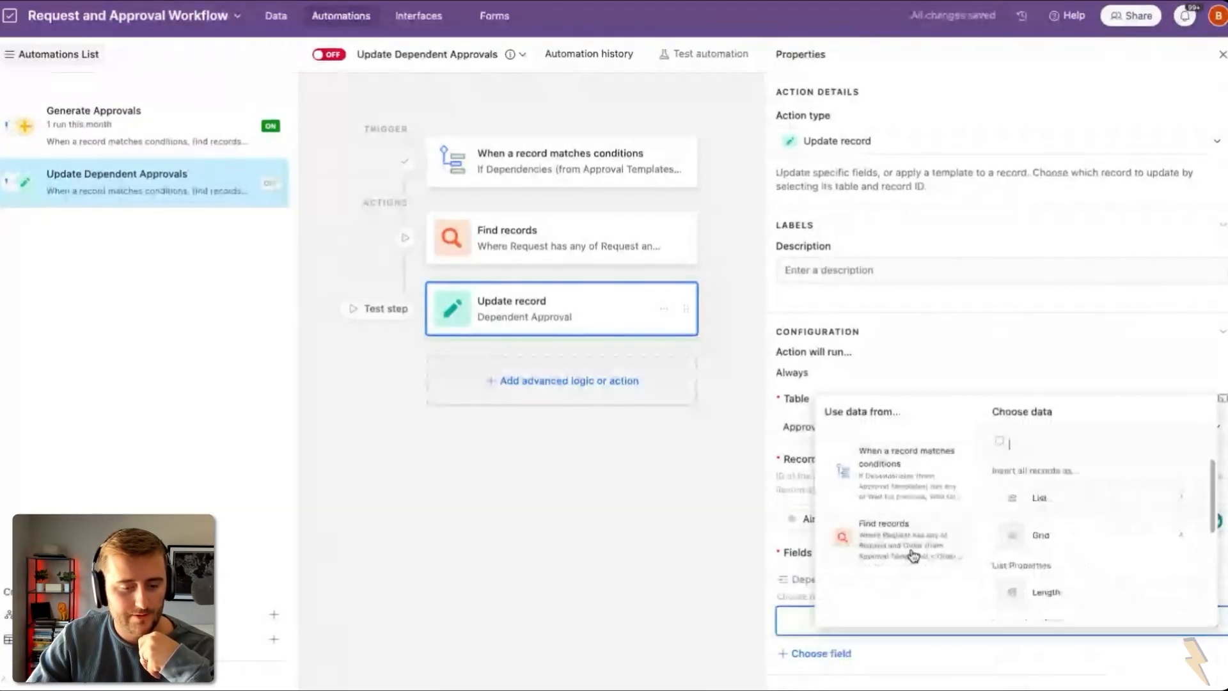
pyautogui.scroll(-5, 1100, 573)
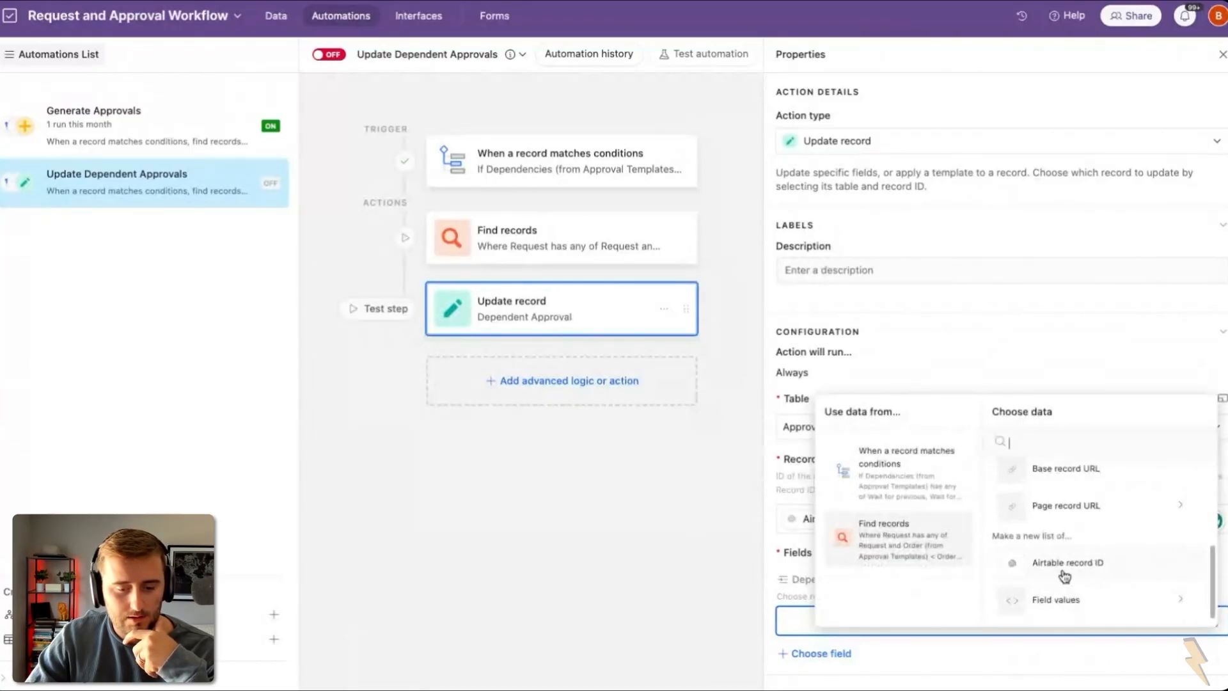
pyautogui.click(1064, 572)
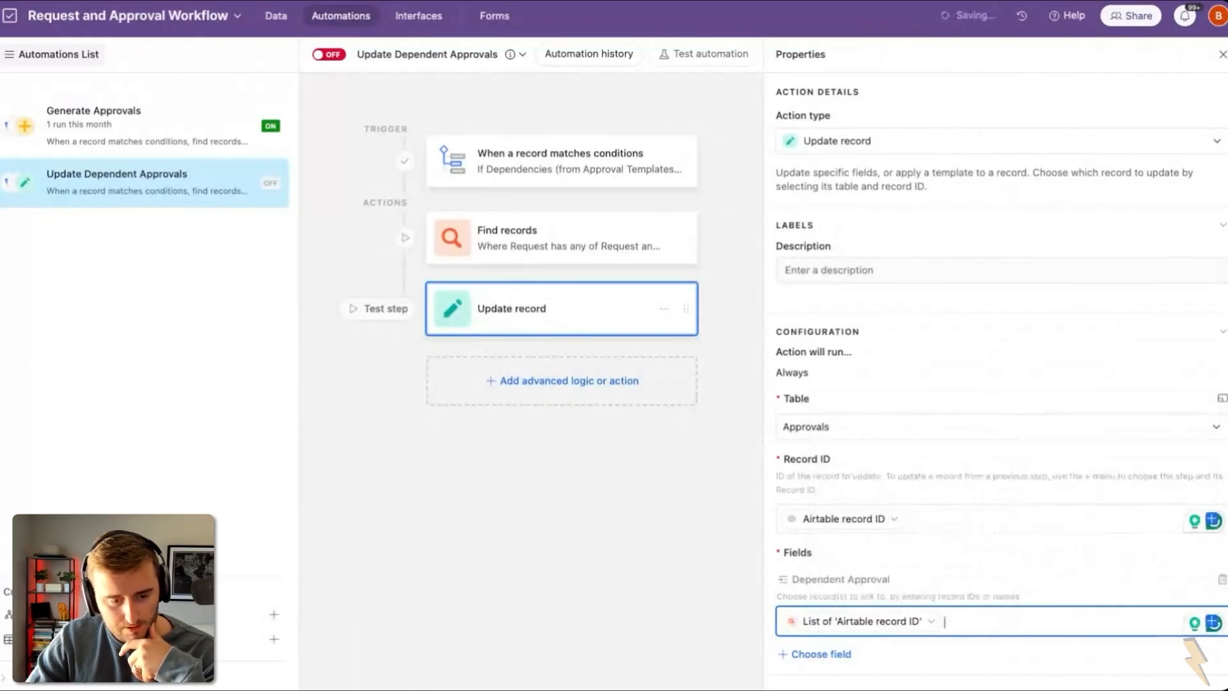
pyautogui.click(329, 56)
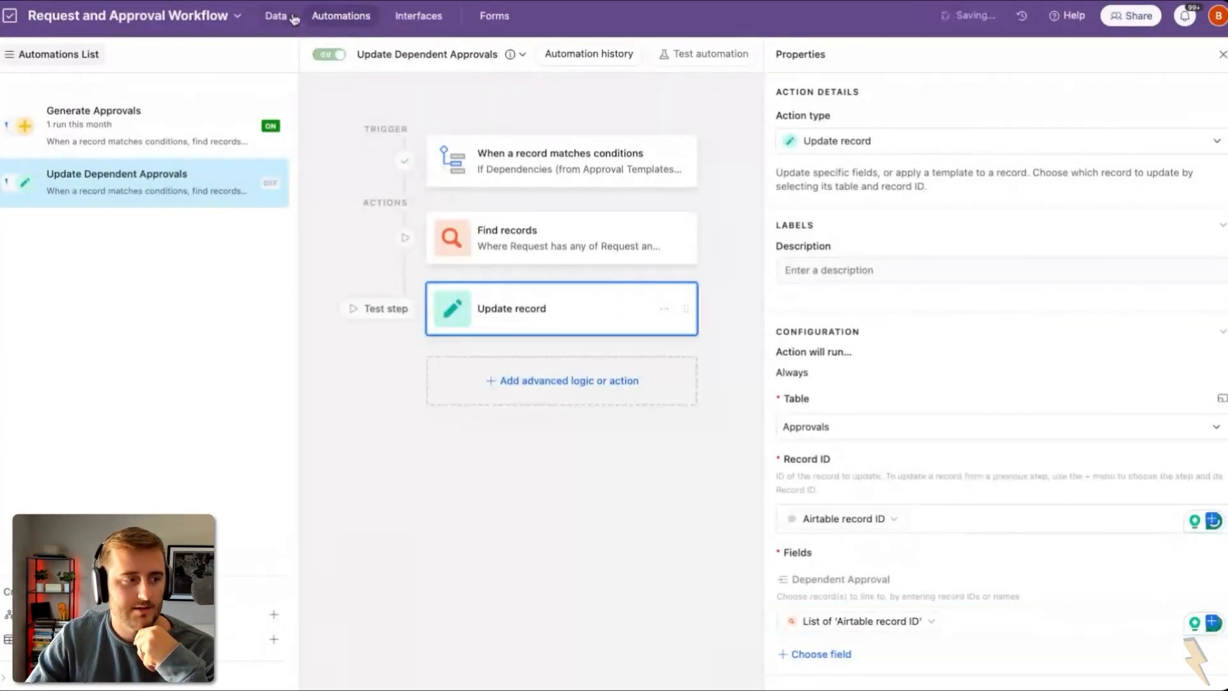
pyautogui.click(277, 16)
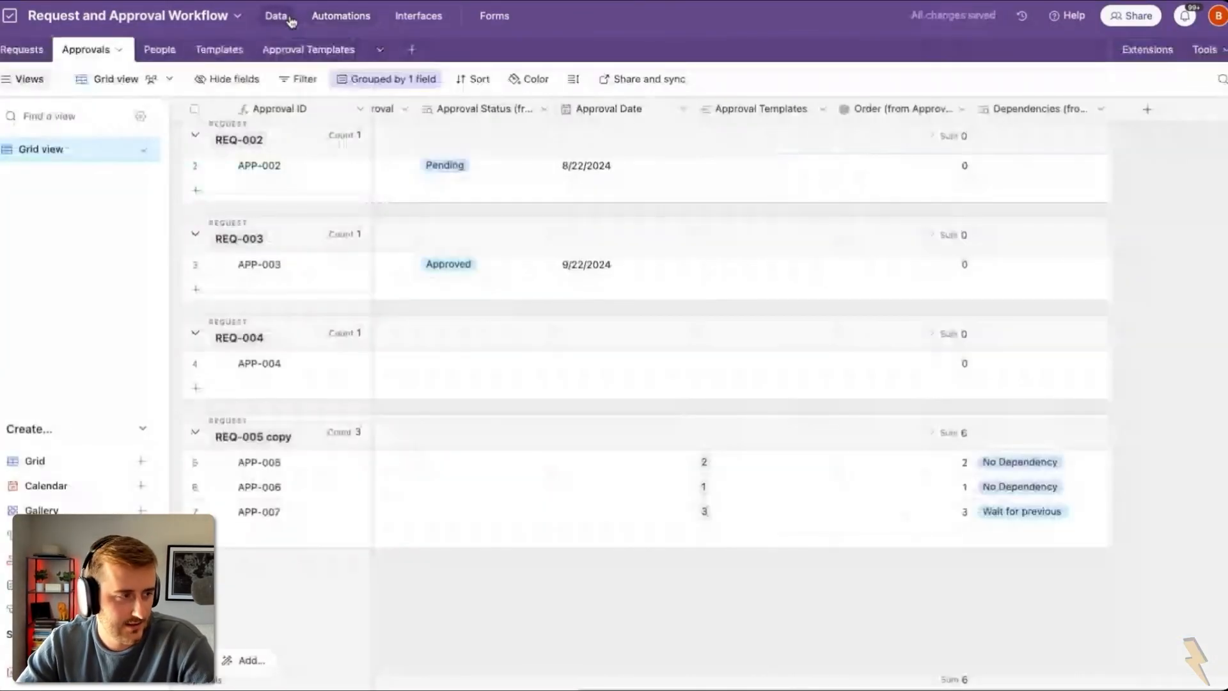
# Step: Duplicate request REQ-005 in the Requests table and begin renaming the copy
pyautogui.click(22, 50)
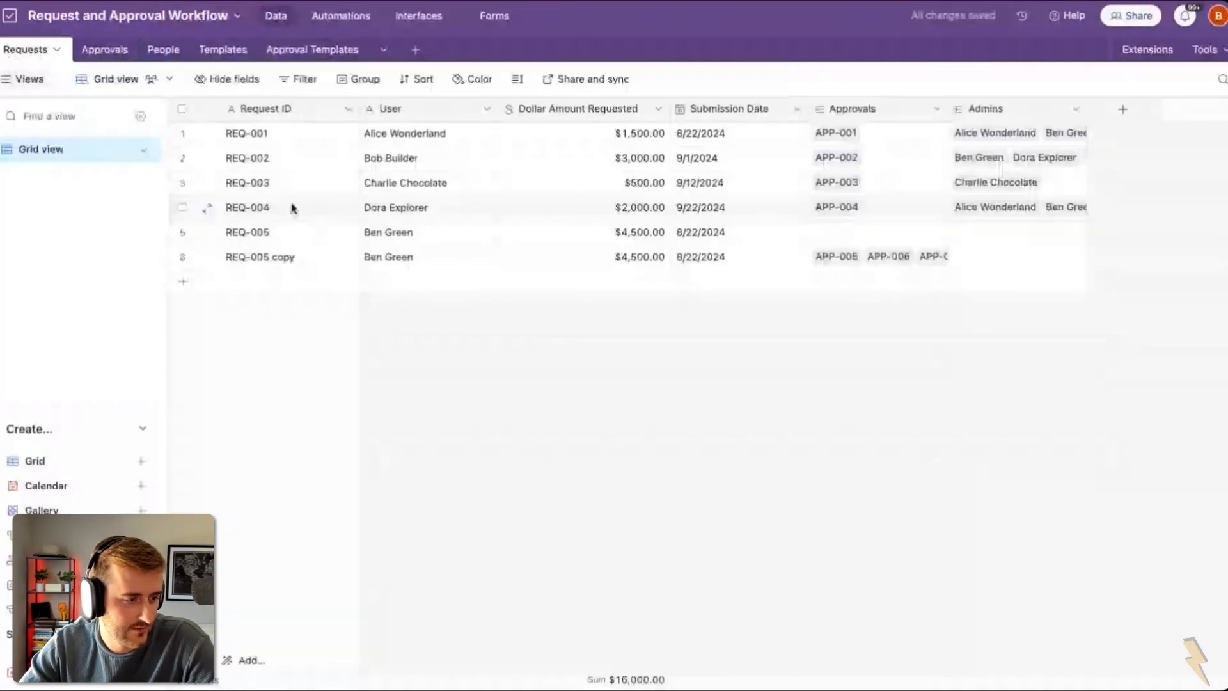
pyautogui.rightClick(316, 234)
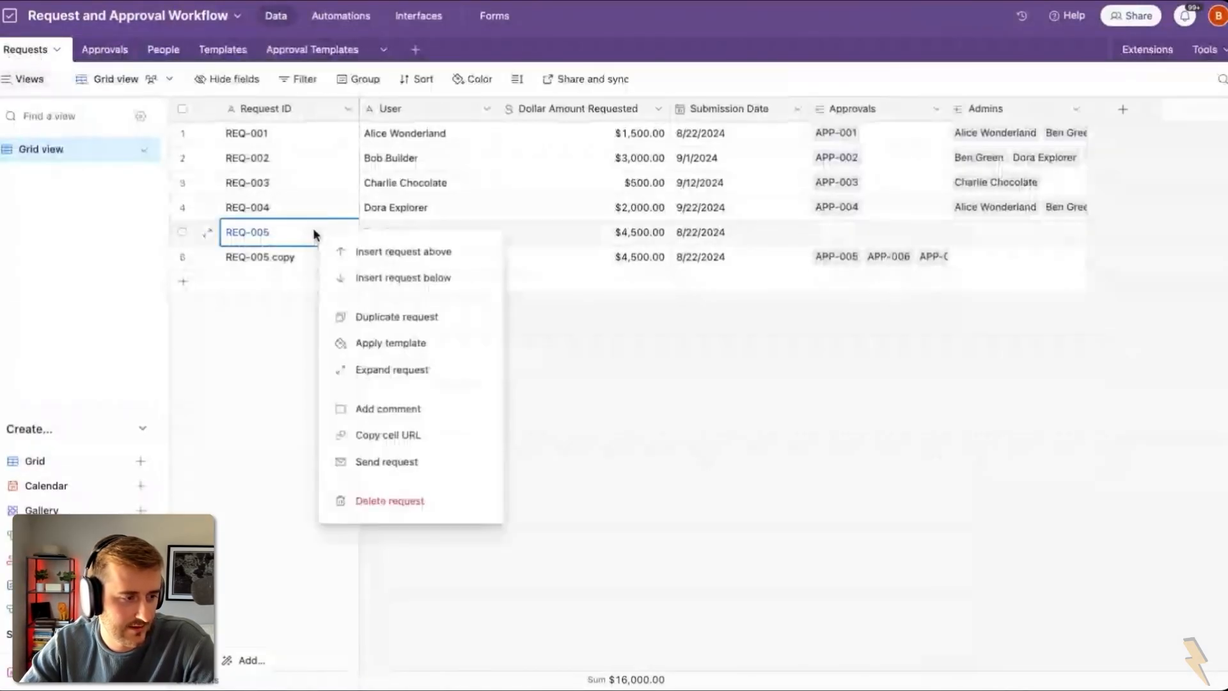
pyautogui.click(429, 316)
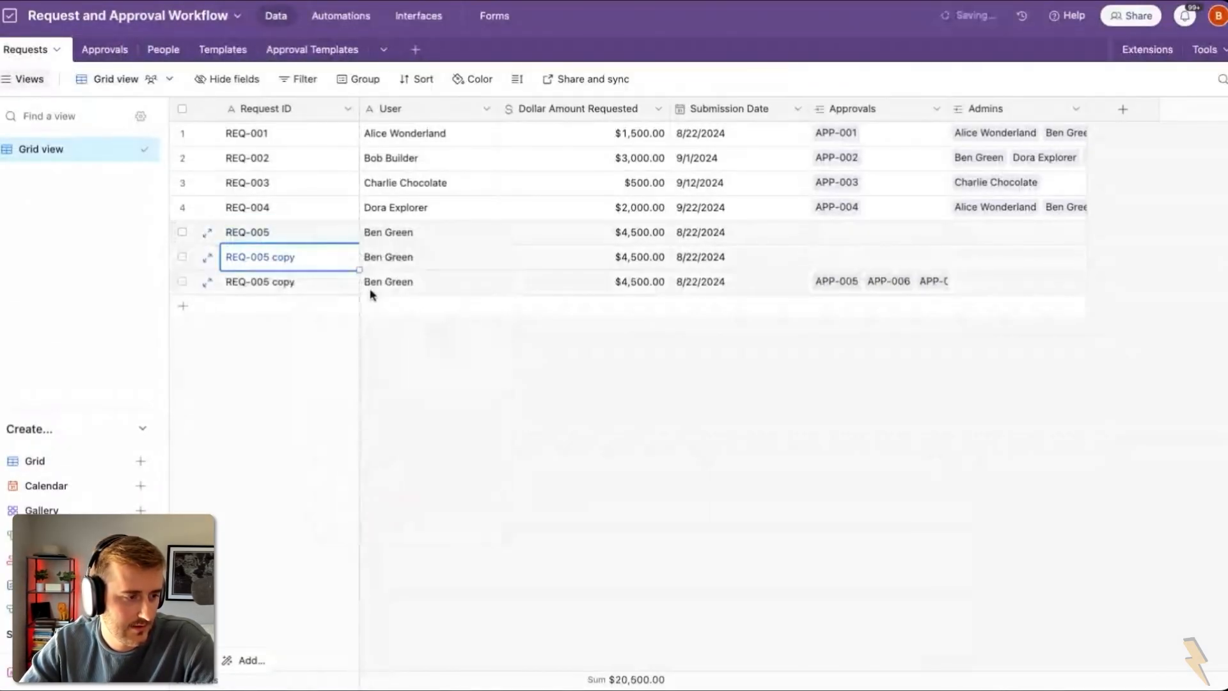
pyautogui.doubleClick(307, 262)
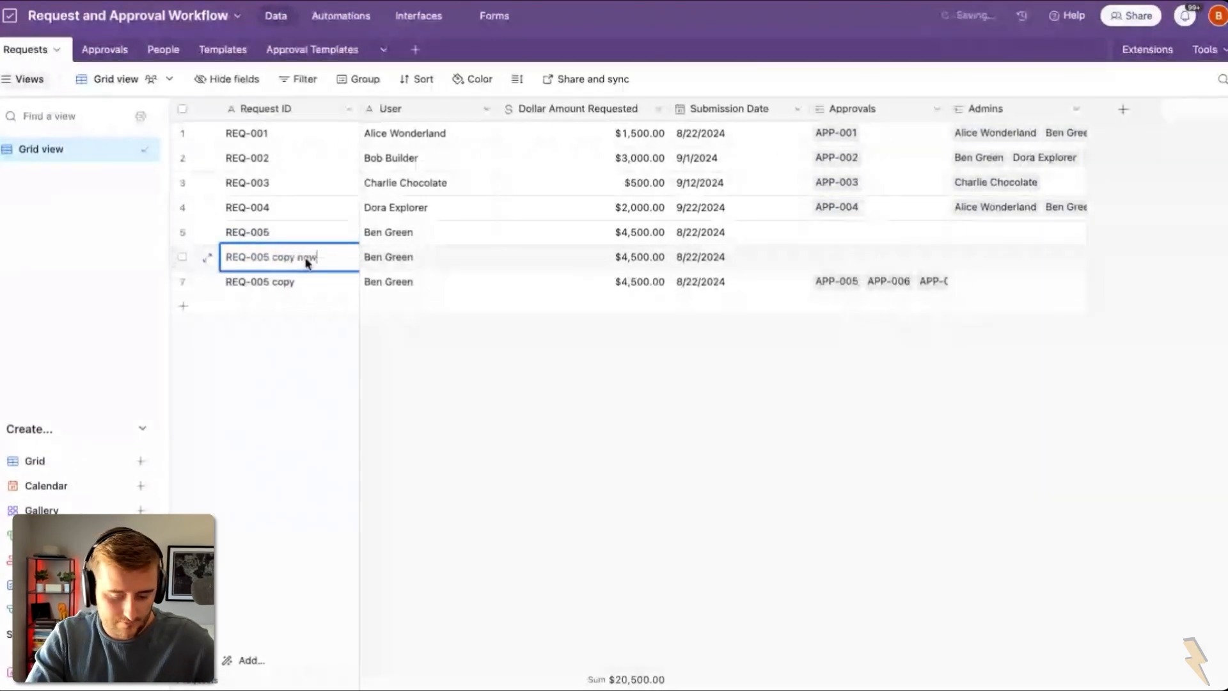
# Step: In Approvals, confirm APP-015 depends on APP-013 and APP-014, both Pending
pyautogui.click(102, 51)
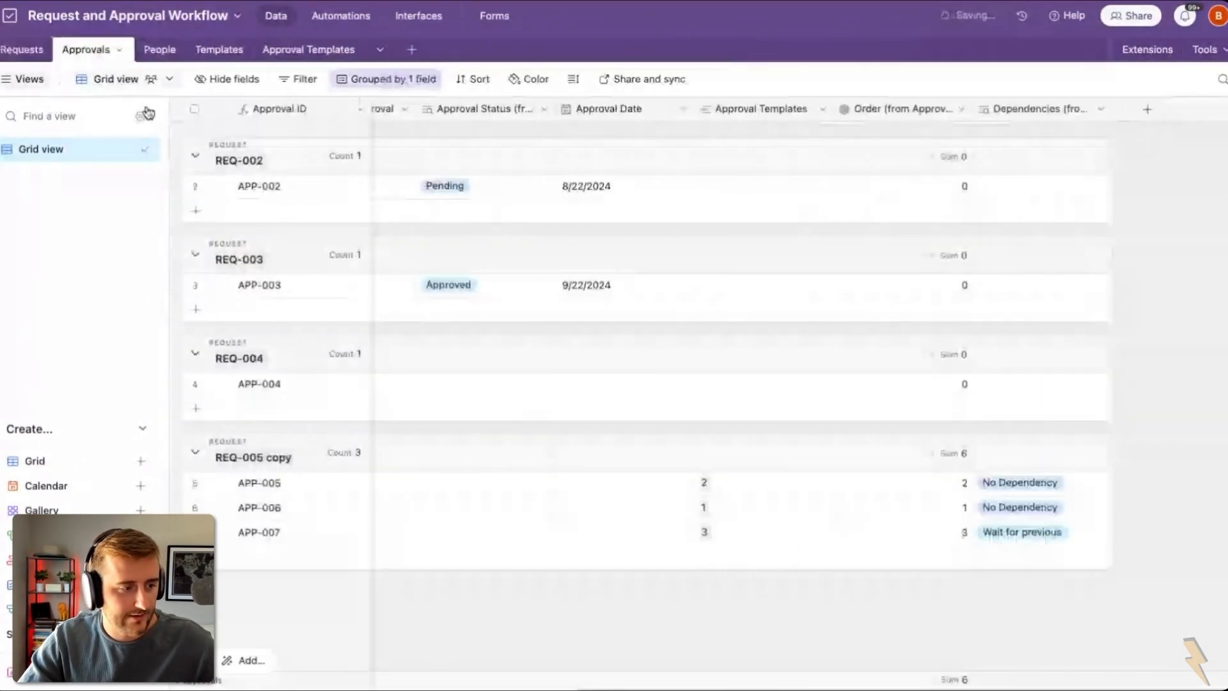
pyautogui.scroll(-1, 742, 456)
pyautogui.hscroll(-1, 742, 455)
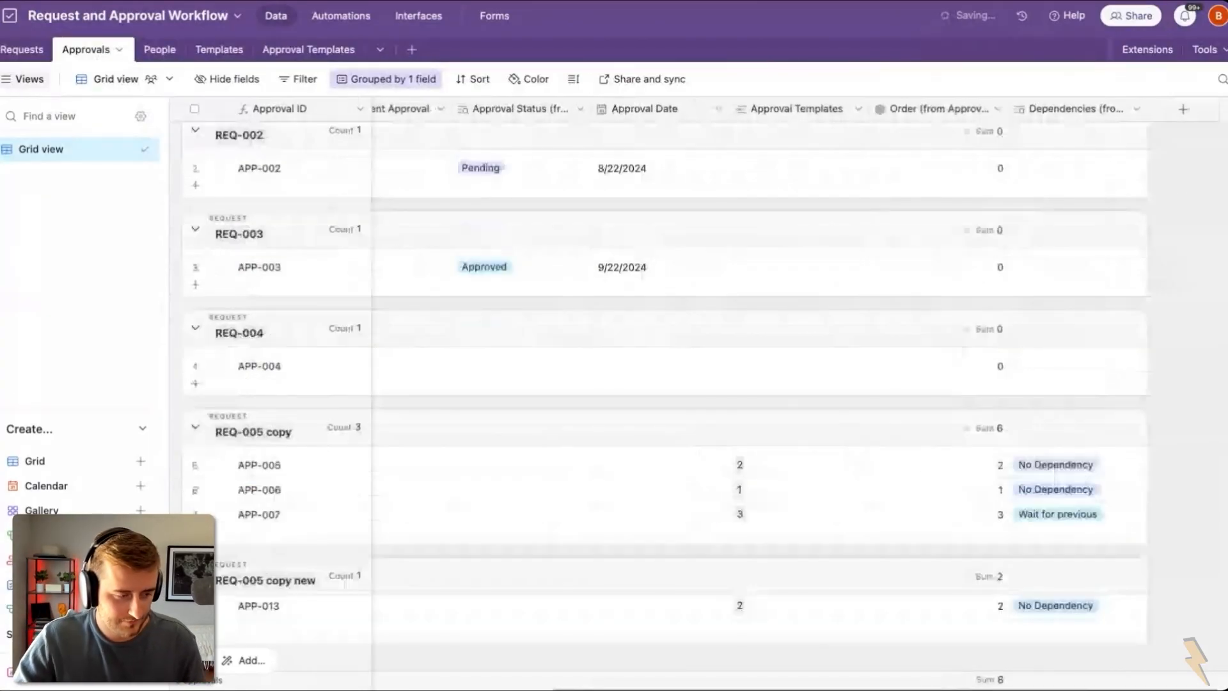
pyautogui.scroll(-2, 671, 397)
pyautogui.hscroll(-1, 671, 396)
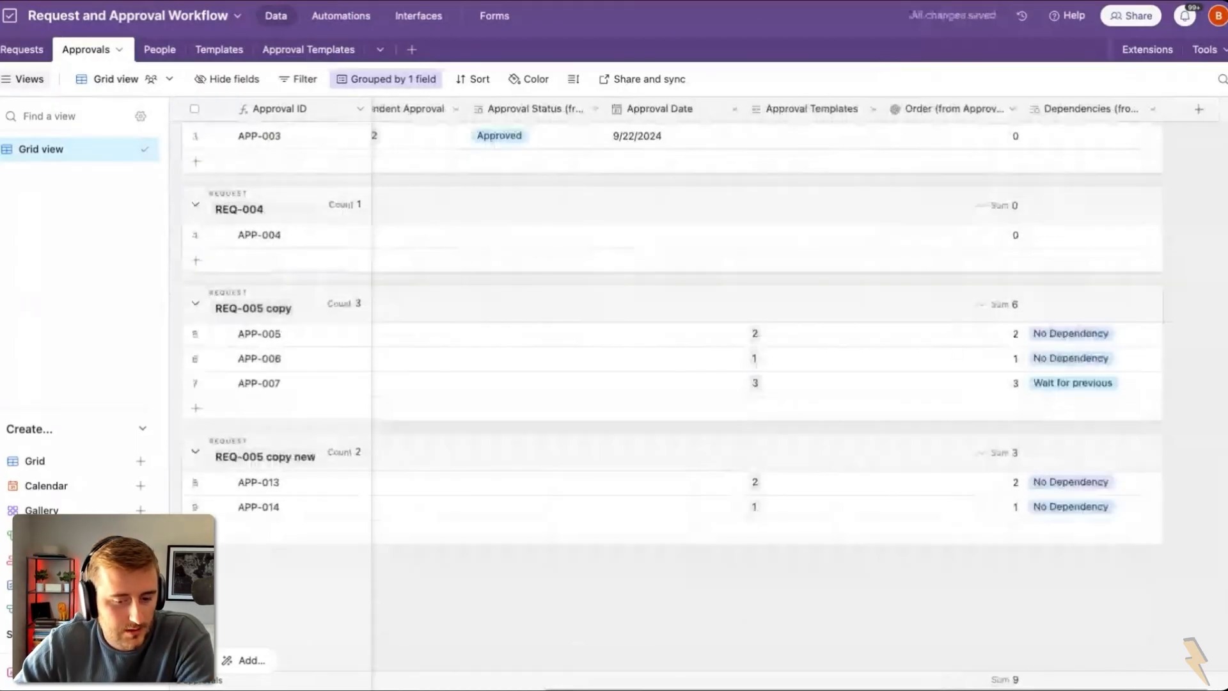
pyautogui.hscroll(-3, 767, 320)
pyautogui.hscroll(-1, 682, 496)
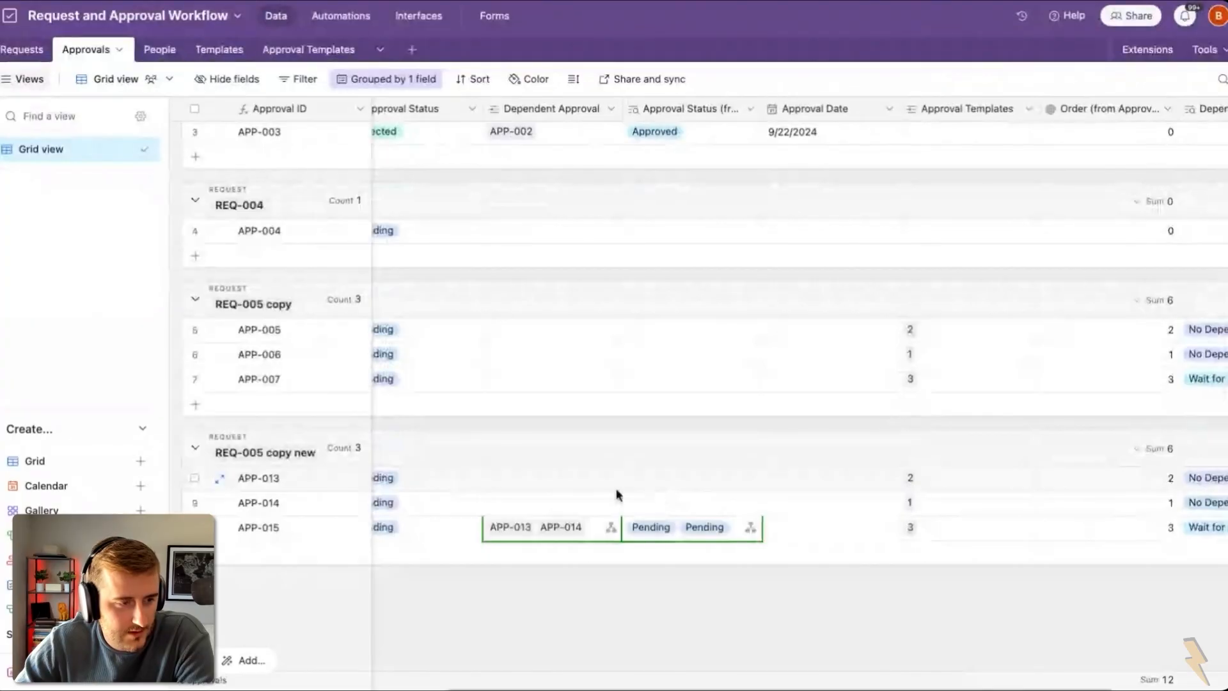
pyautogui.click(538, 530)
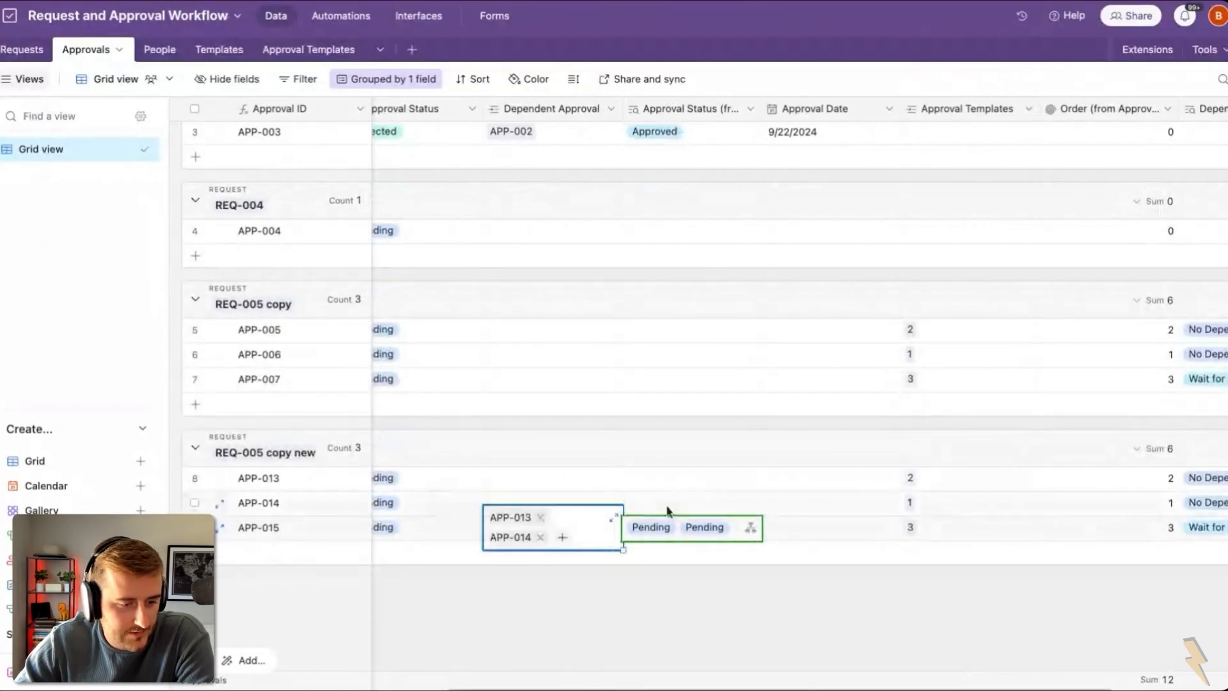
pyautogui.click(742, 523)
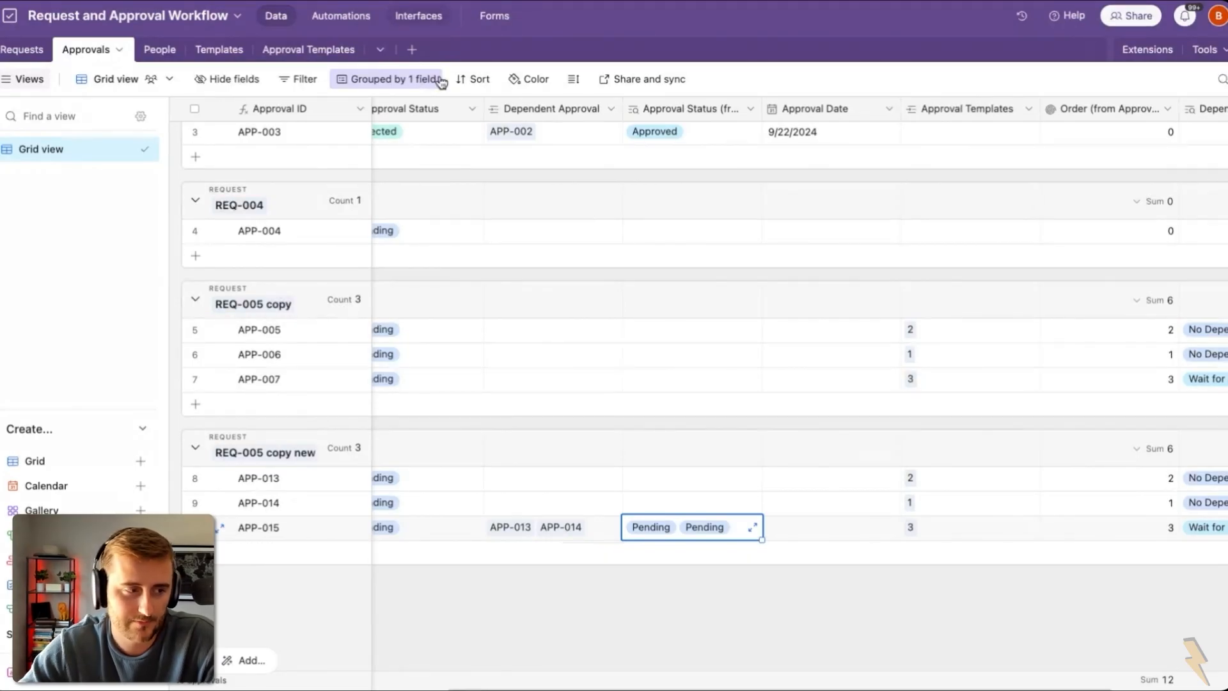
pyautogui.hscroll(-3, 657, 290)
pyautogui.scroll(1, 657, 290)
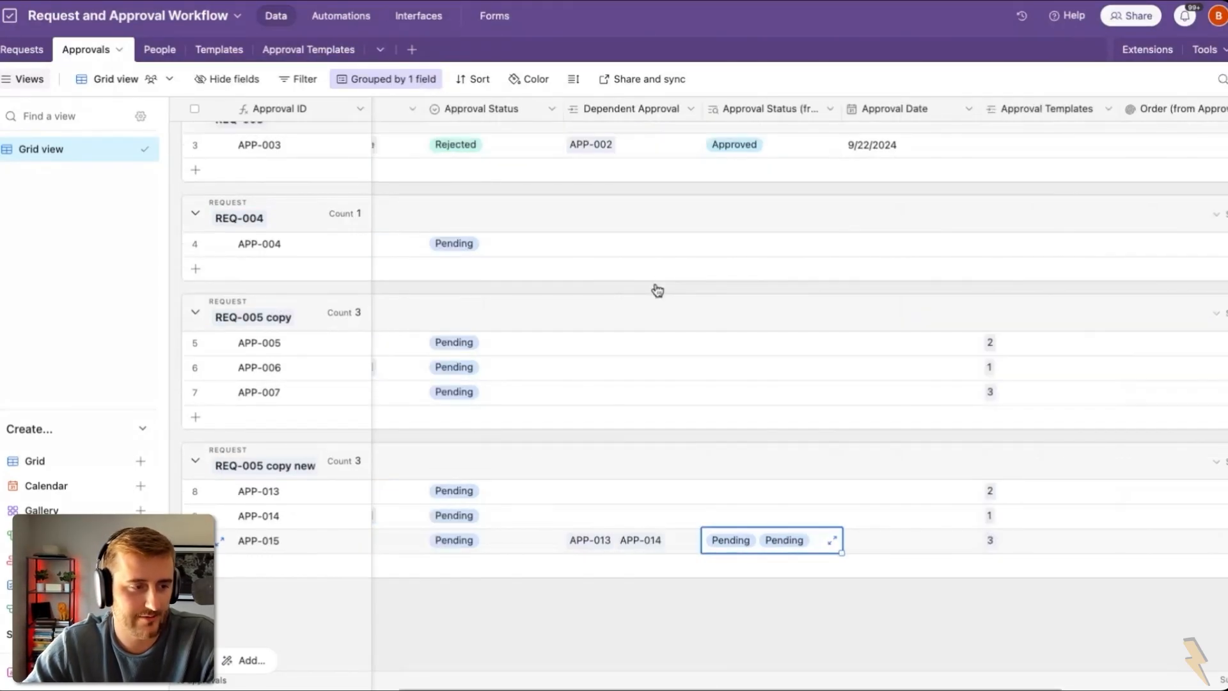
pyautogui.hscroll(-4, 658, 291)
pyautogui.scroll(-1, 657, 291)
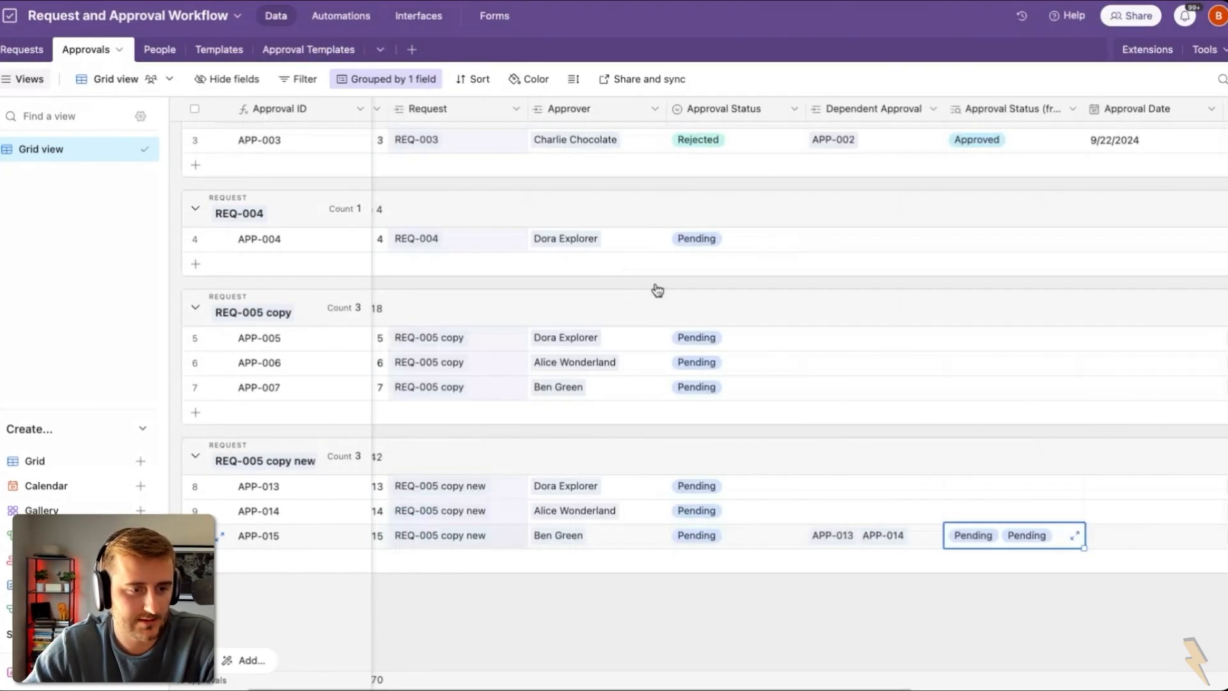
# Step: Add the approver's Email as an Email (from Approver) lookup column in Approvals
pyautogui.hscroll(-3, 657, 290)
pyautogui.rightClick(691, 109)
pyautogui.click(719, 170)
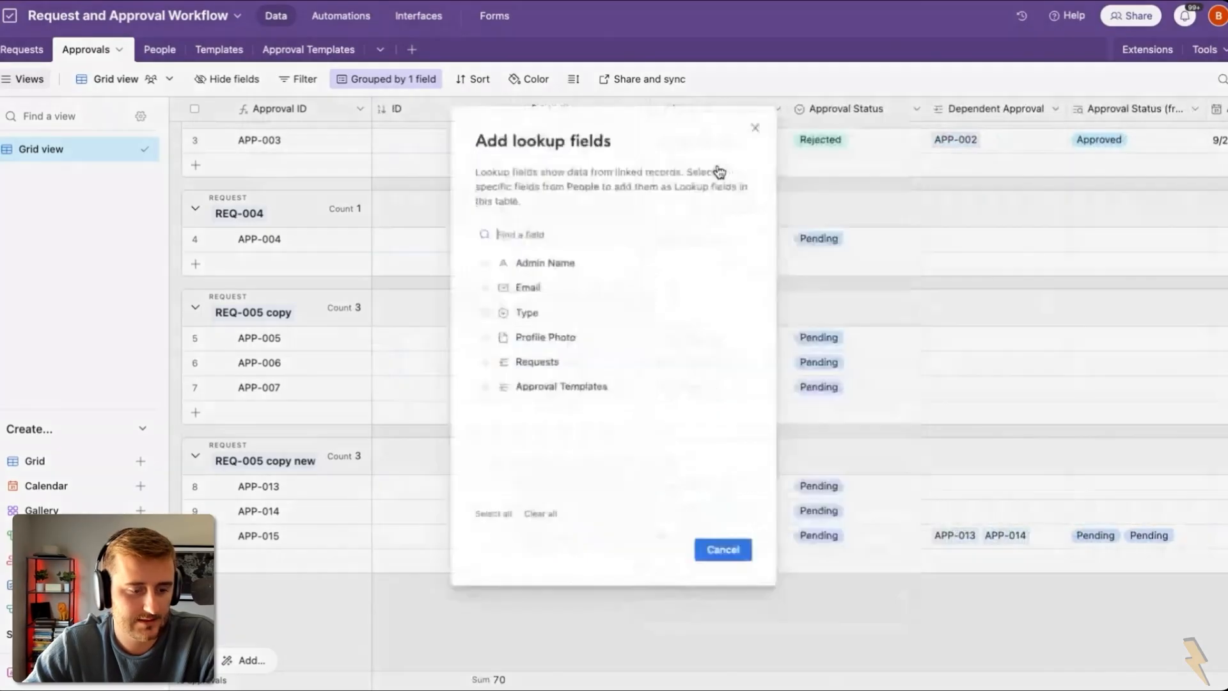
pyautogui.click(528, 287)
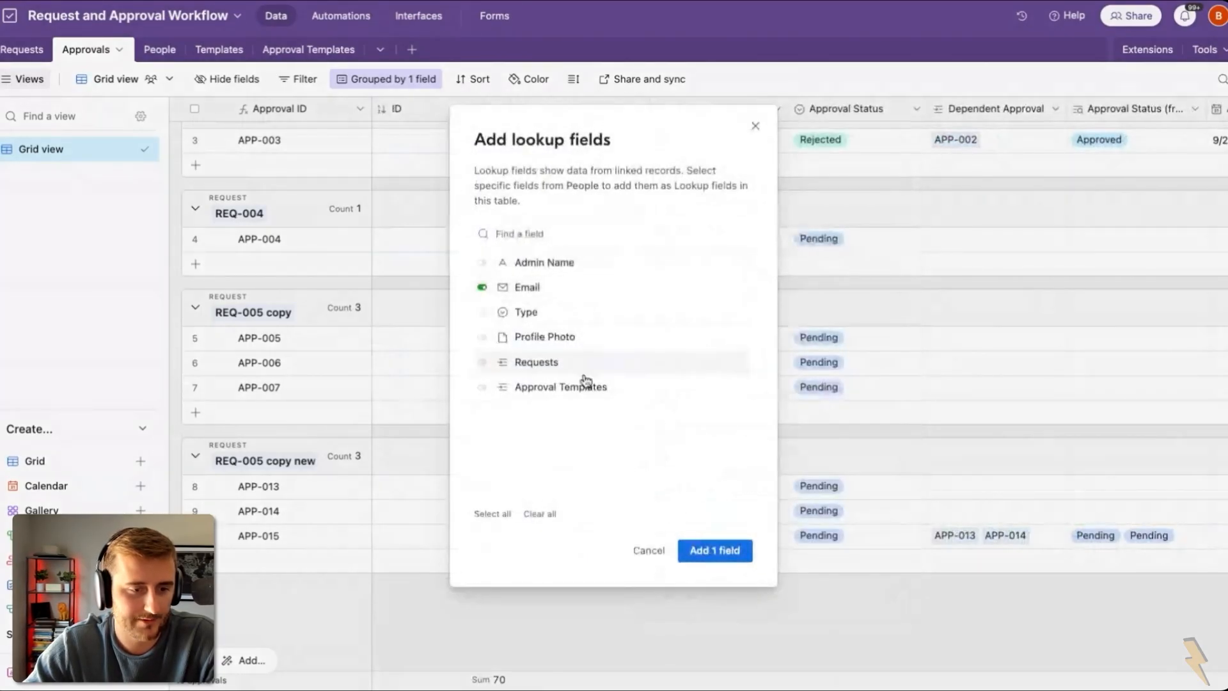
pyautogui.click(711, 551)
pyautogui.click(874, 541)
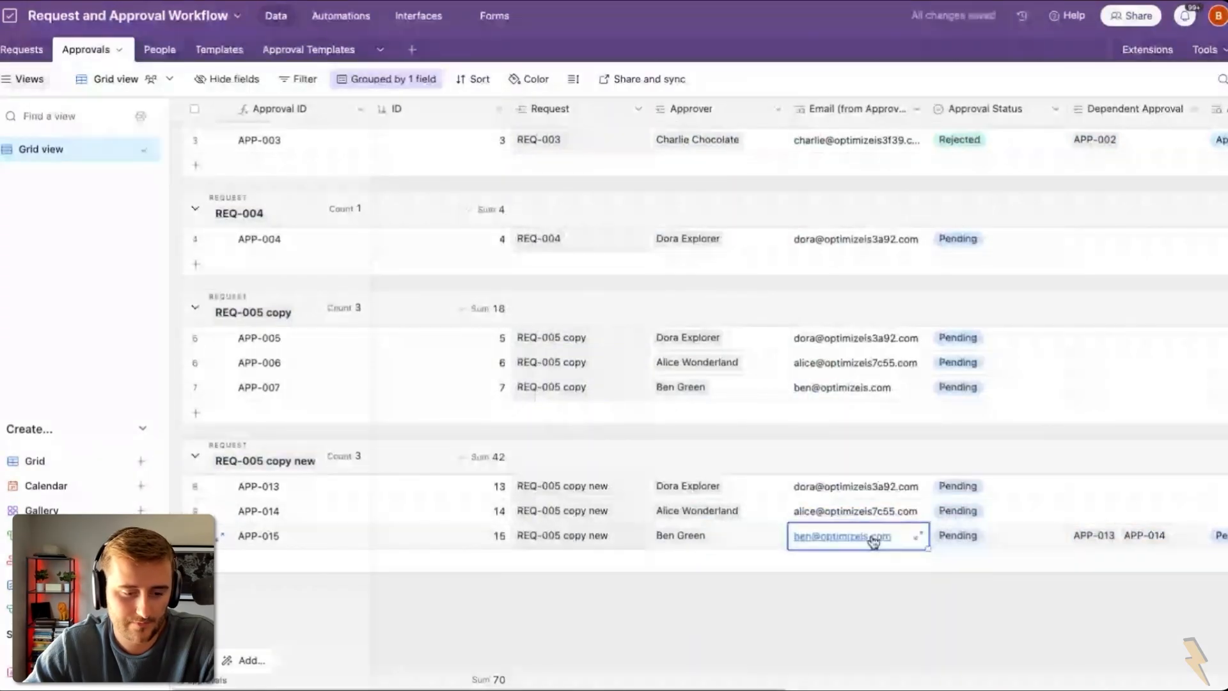
pyautogui.hscroll(10, 825, 508)
pyautogui.scroll(-1, 825, 508)
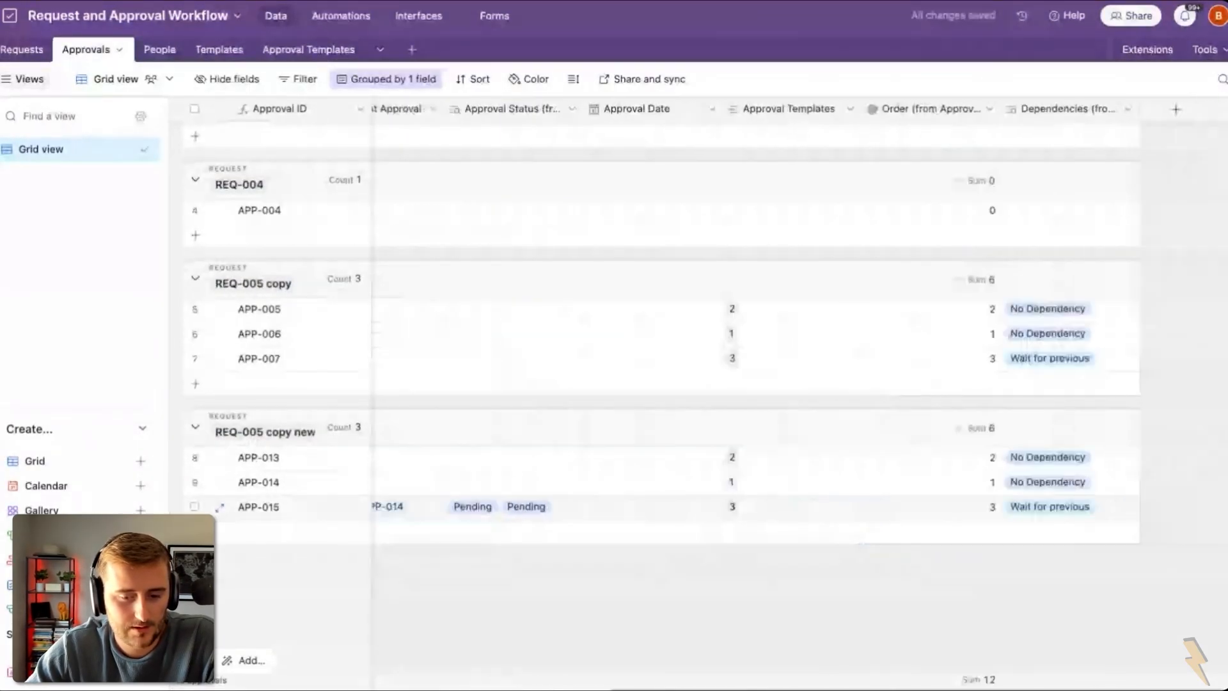
pyautogui.hscroll(-8, 704, 320)
pyautogui.hscroll(-4, 827, 461)
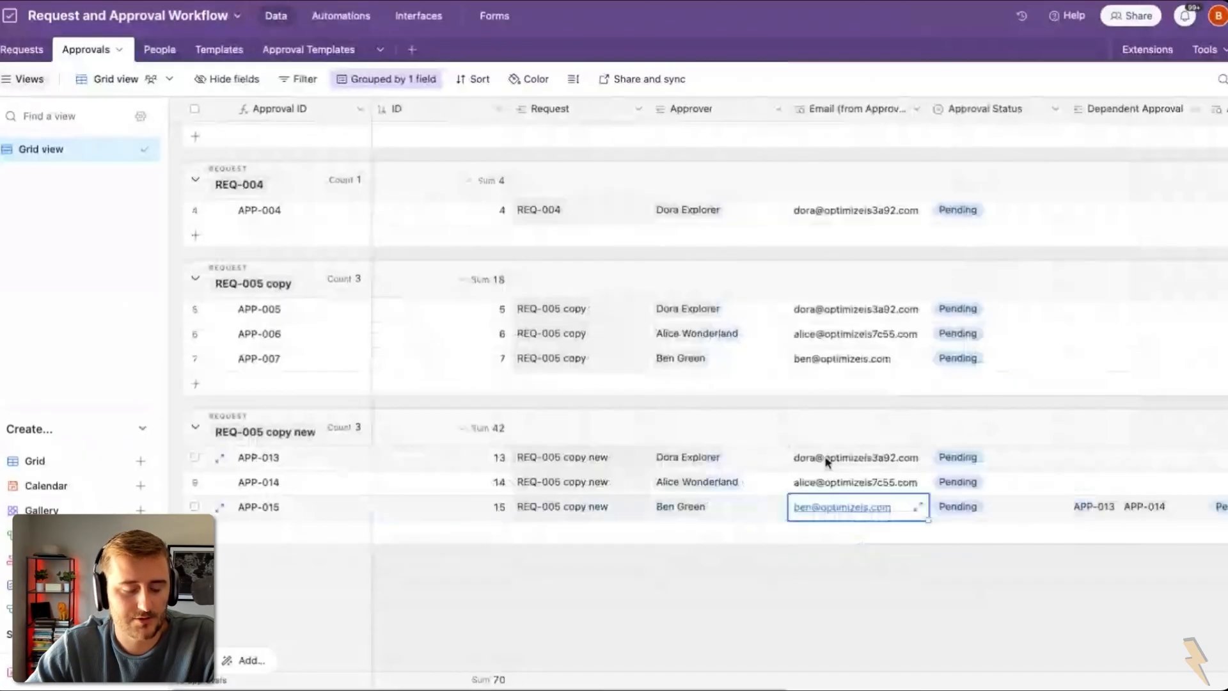
# Step: Browse the Approvals Overview, kanban and timeline interface pages, then edit the Overview page
pyautogui.click(405, 18)
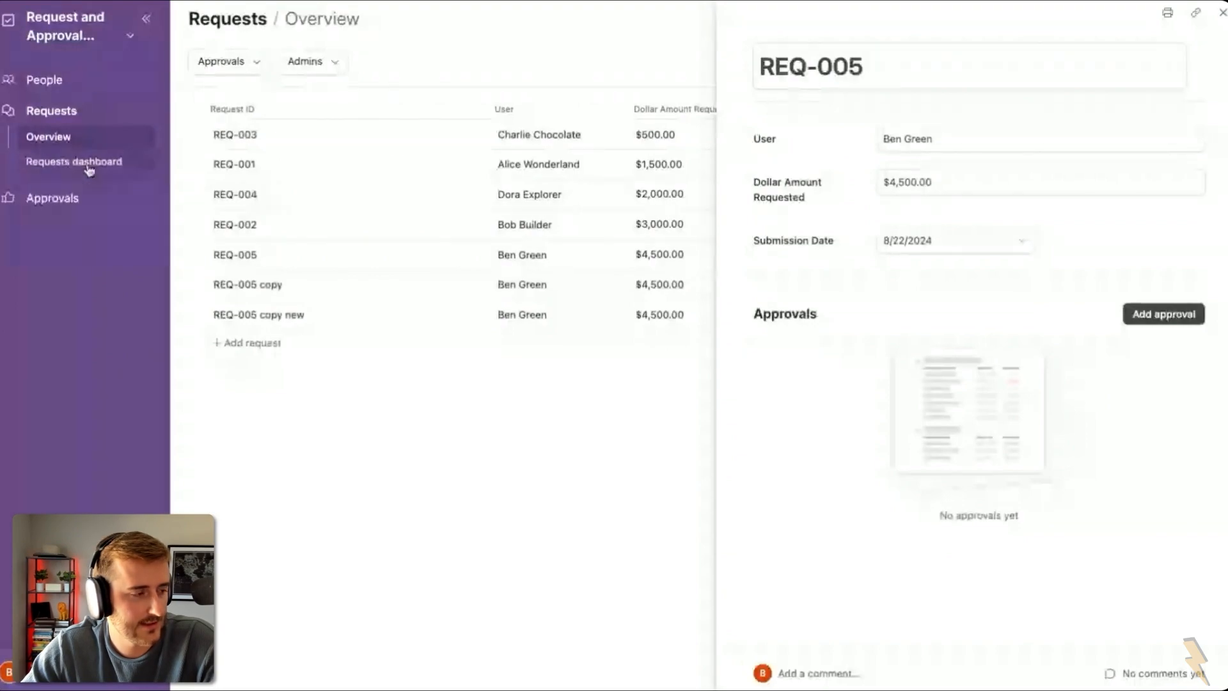
pyautogui.click(75, 203)
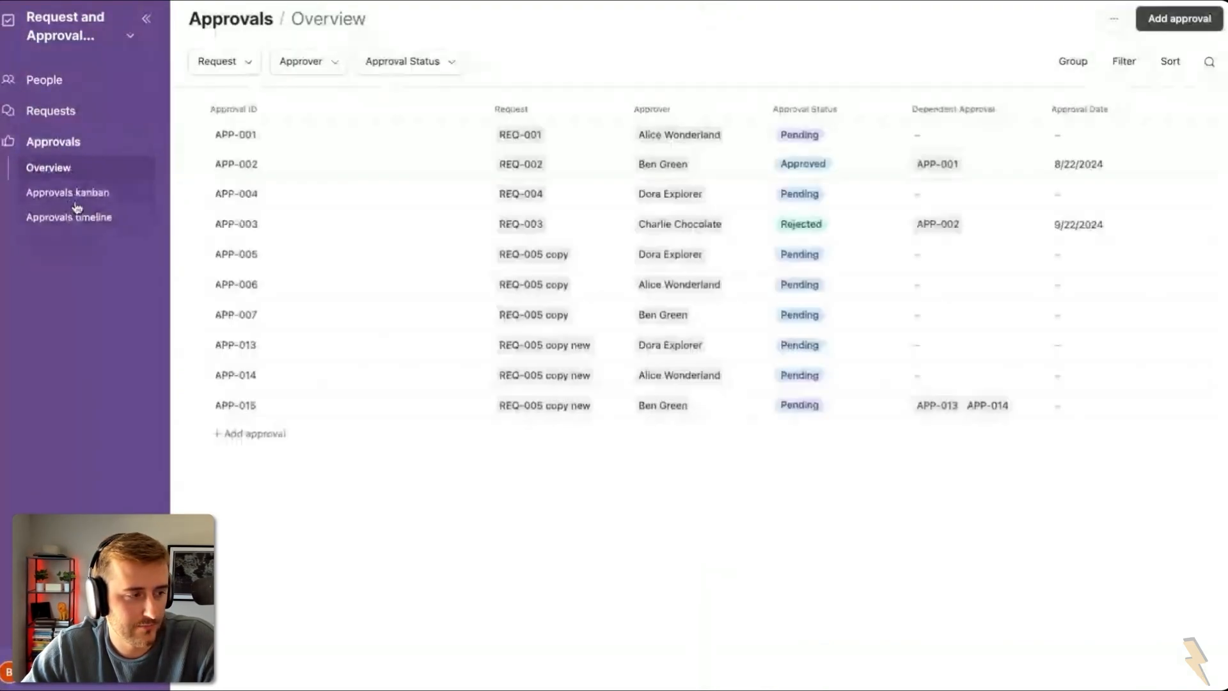
pyautogui.click(75, 199)
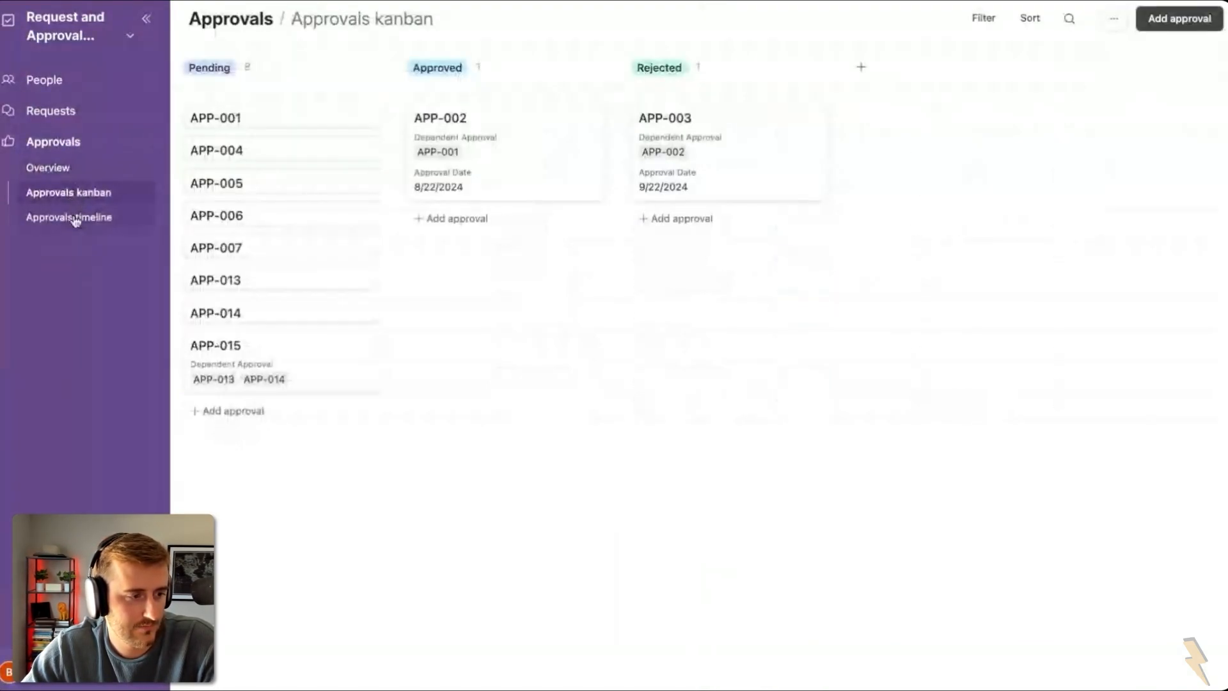
pyautogui.click(74, 218)
pyautogui.click(73, 194)
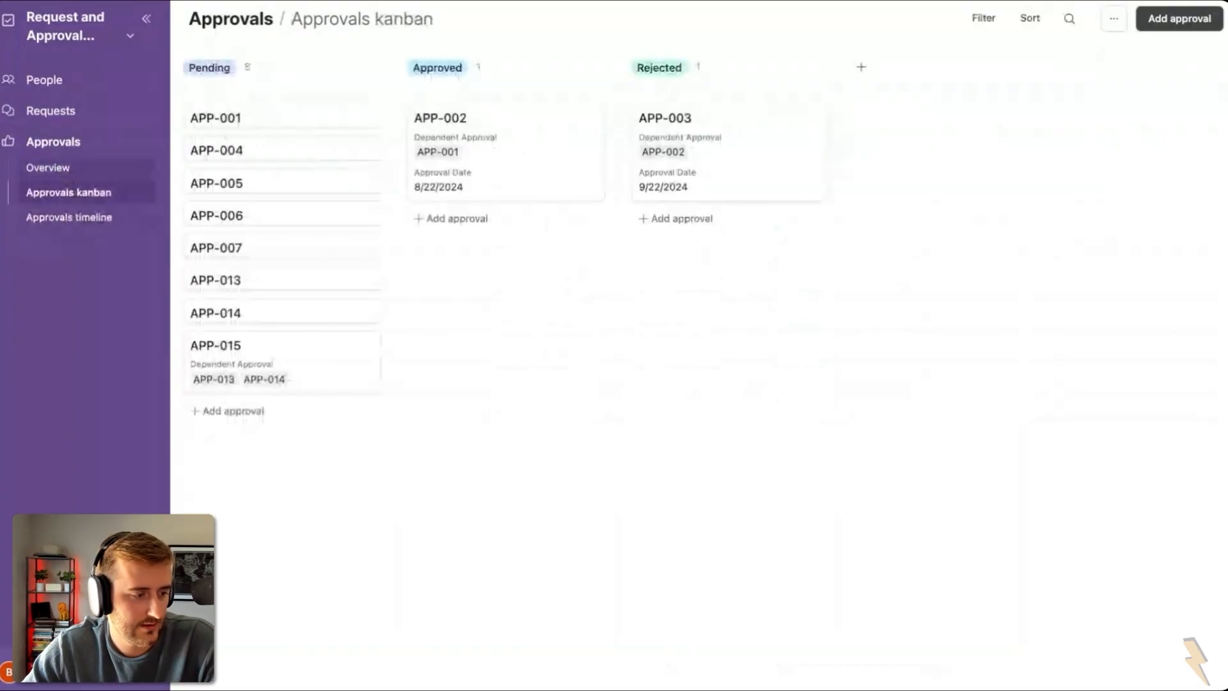
pyautogui.click(48, 167)
pyautogui.click(85, 199)
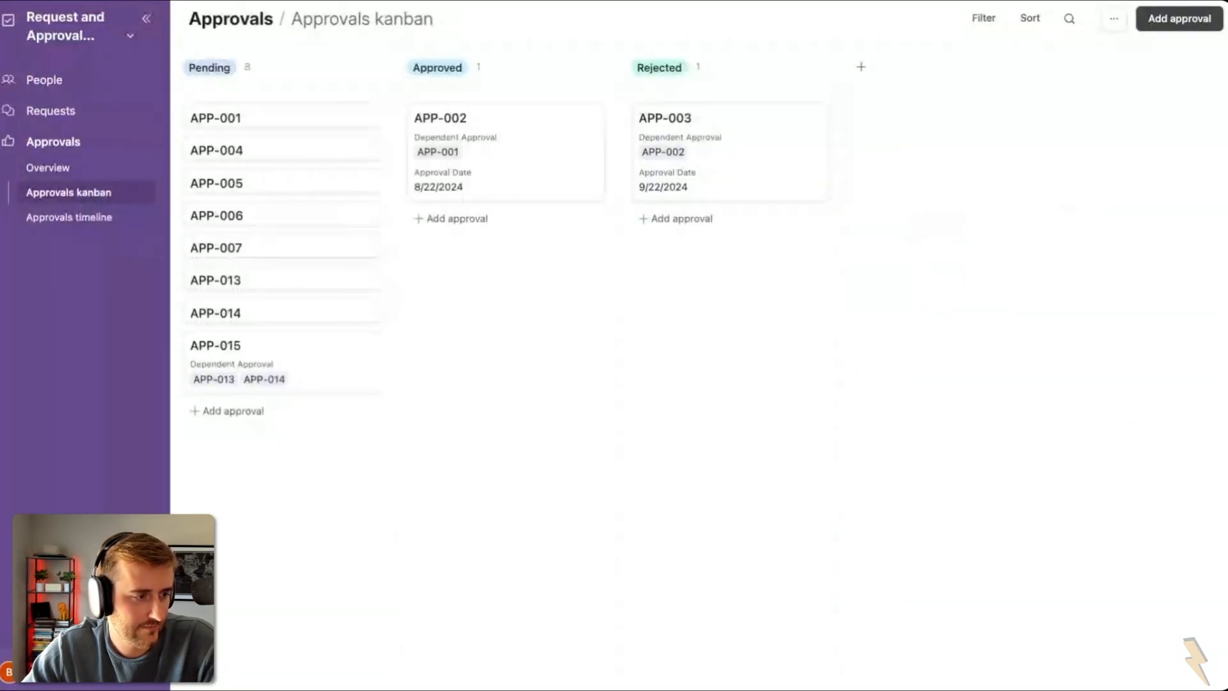
pyautogui.click(71, 170)
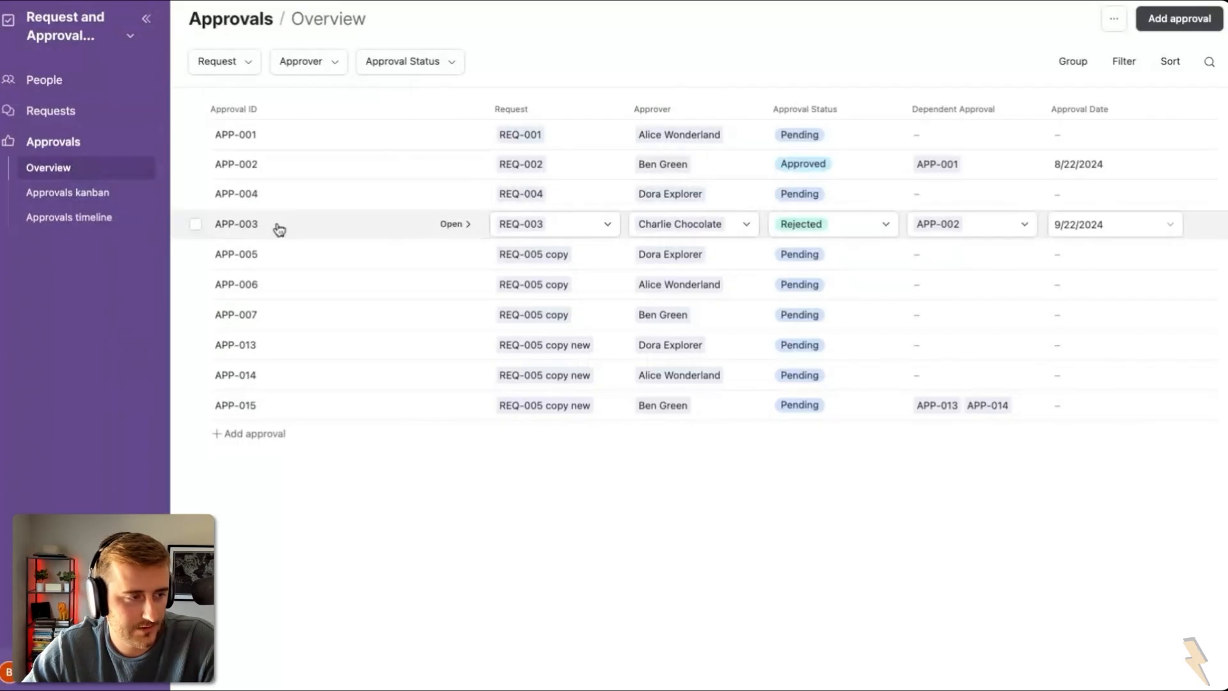
pyautogui.click(96, 29)
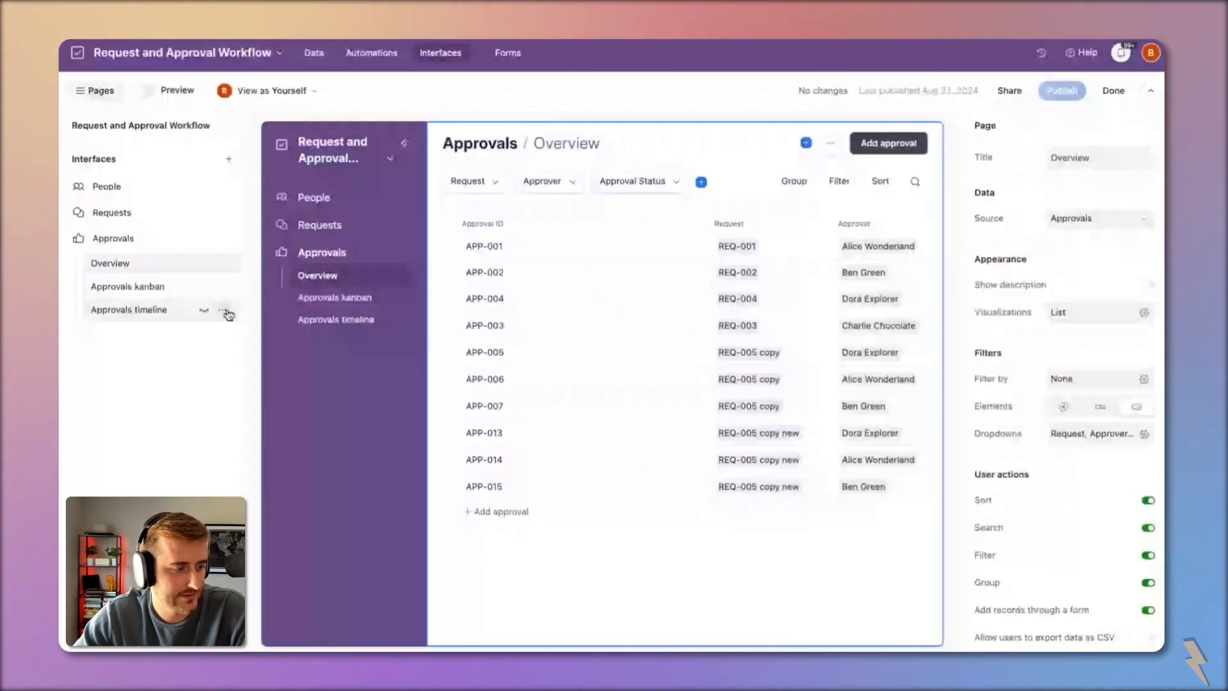
# Step: Delete the Approvals timeline page, then return to the Approvals Overview page
pyautogui.click(224, 311)
pyautogui.click(275, 526)
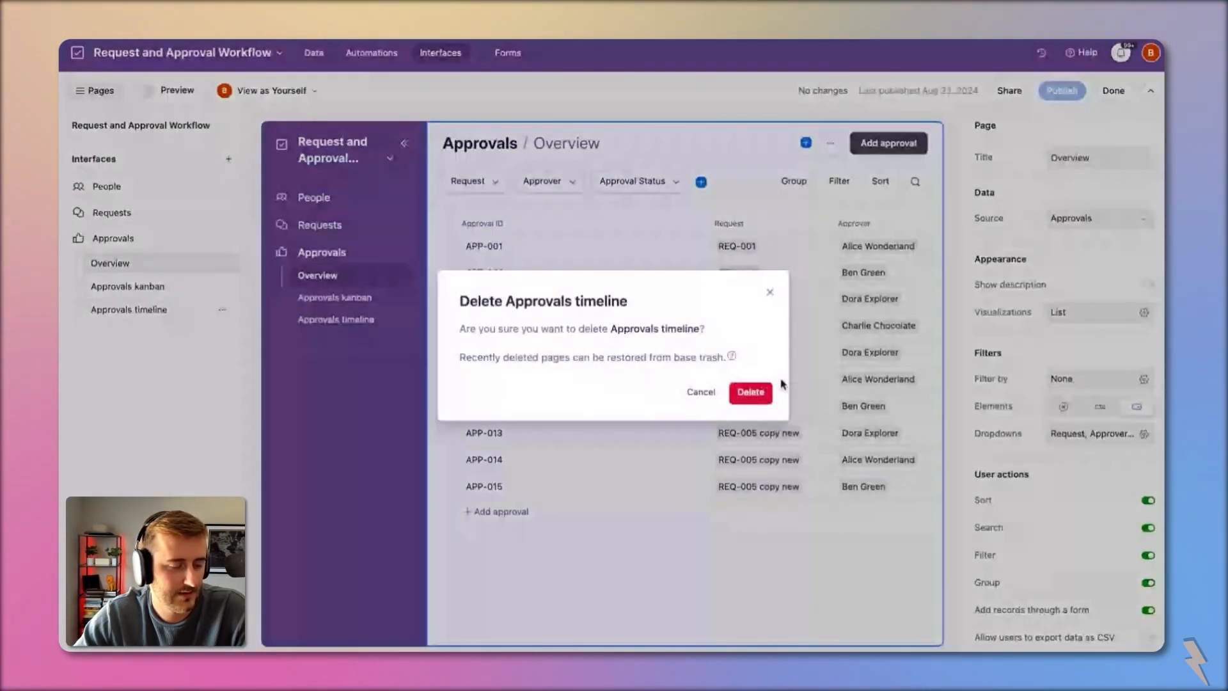
pyautogui.click(758, 390)
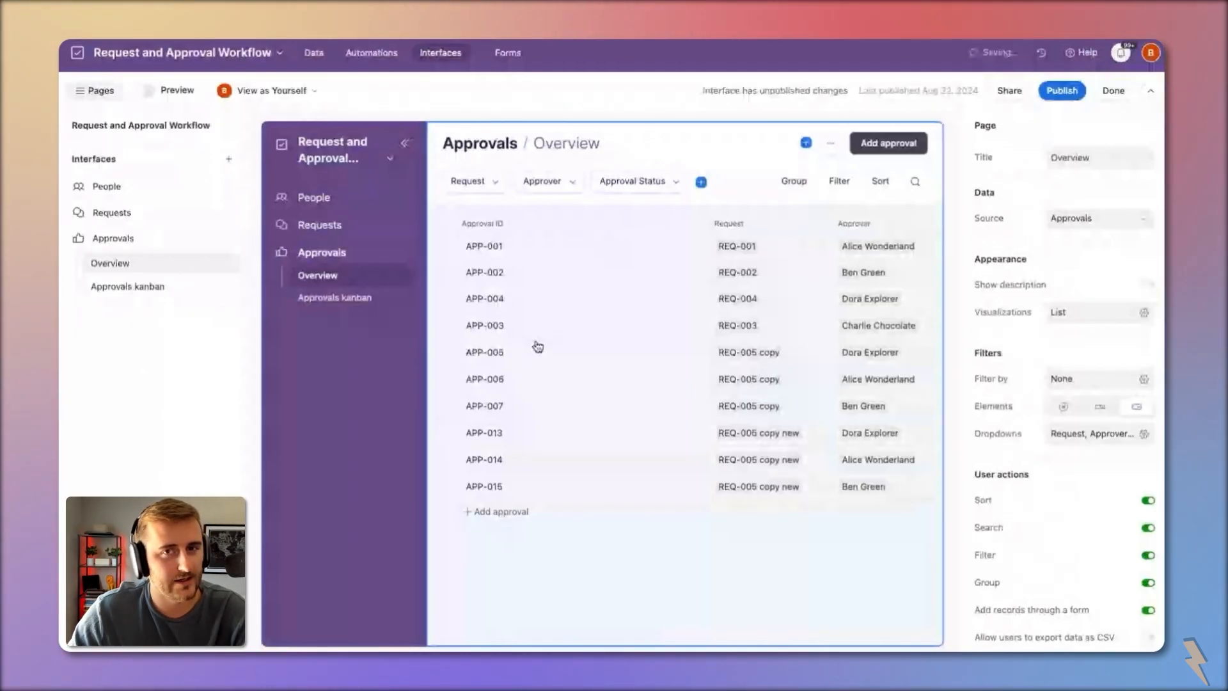
pyautogui.click(128, 285)
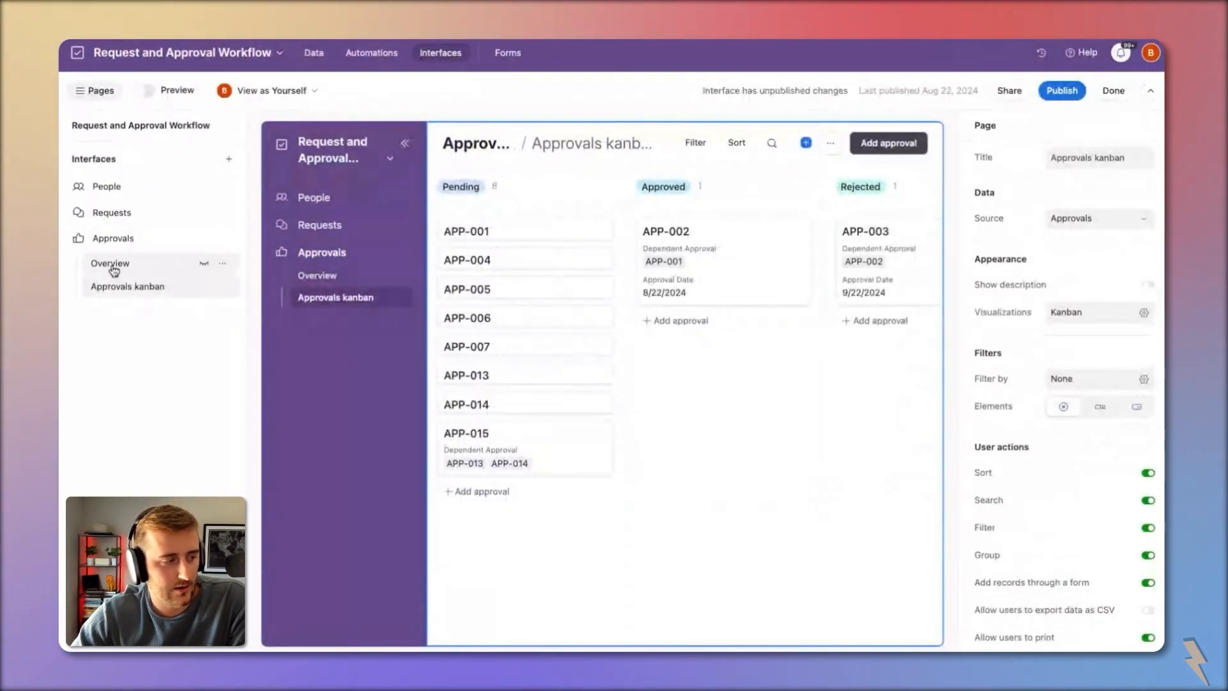
pyautogui.click(112, 268)
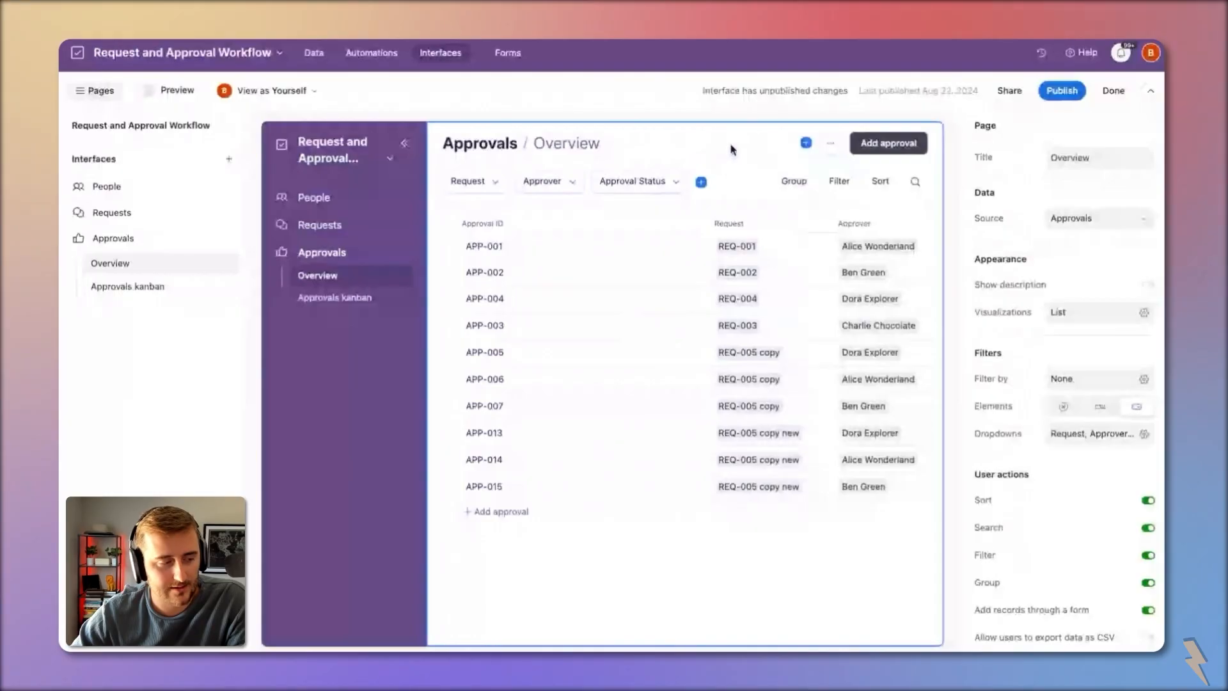
# Step: Filter the Overview page to records where Email (from Approver) matches the current user's email
pyautogui.click(1126, 378)
pyautogui.click(797, 463)
pyautogui.click(860, 471)
pyautogui.scroll(-5, 894, 361)
pyautogui.scroll(5, 894, 358)
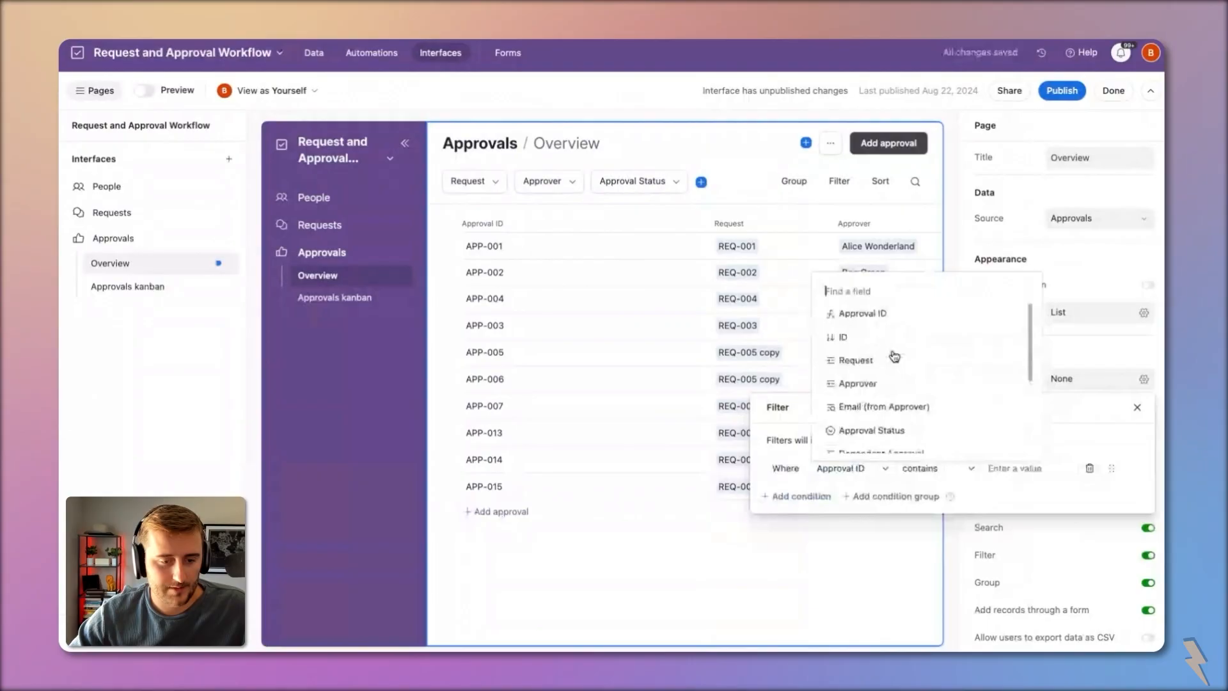
pyautogui.click(884, 407)
pyautogui.click(1031, 478)
pyautogui.click(1056, 548)
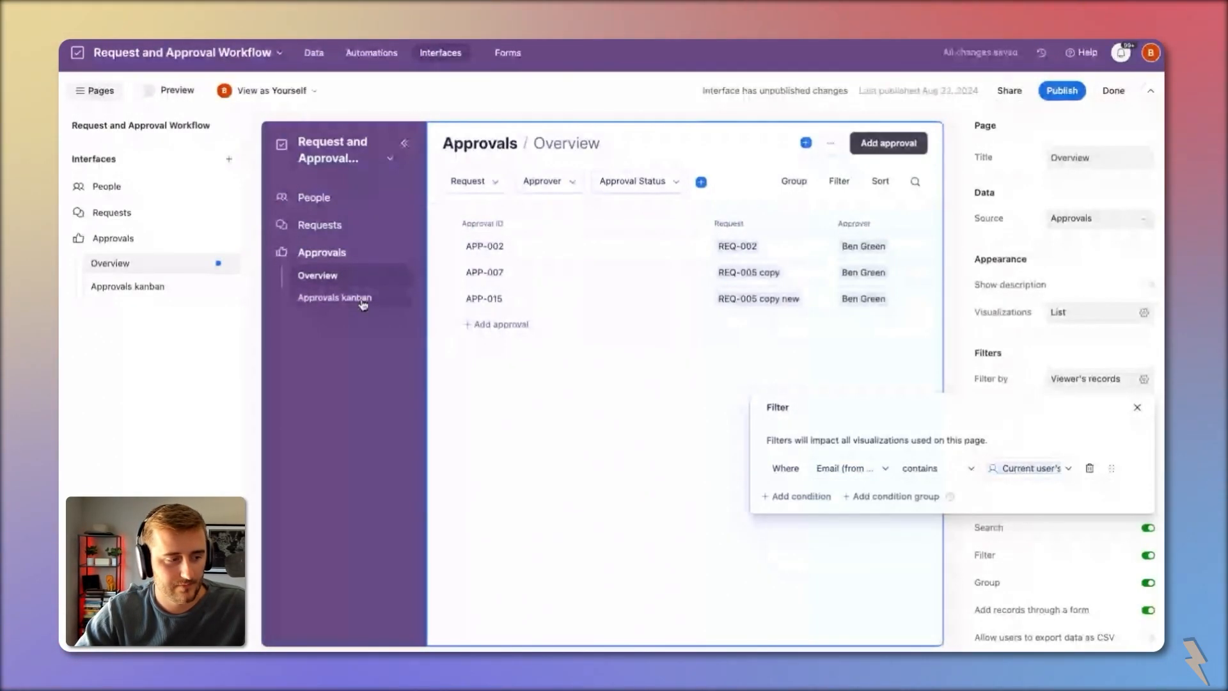
# Step: Apply the same current-user Email (from Approver) filter to the Approvals kanban page
pyautogui.click(363, 303)
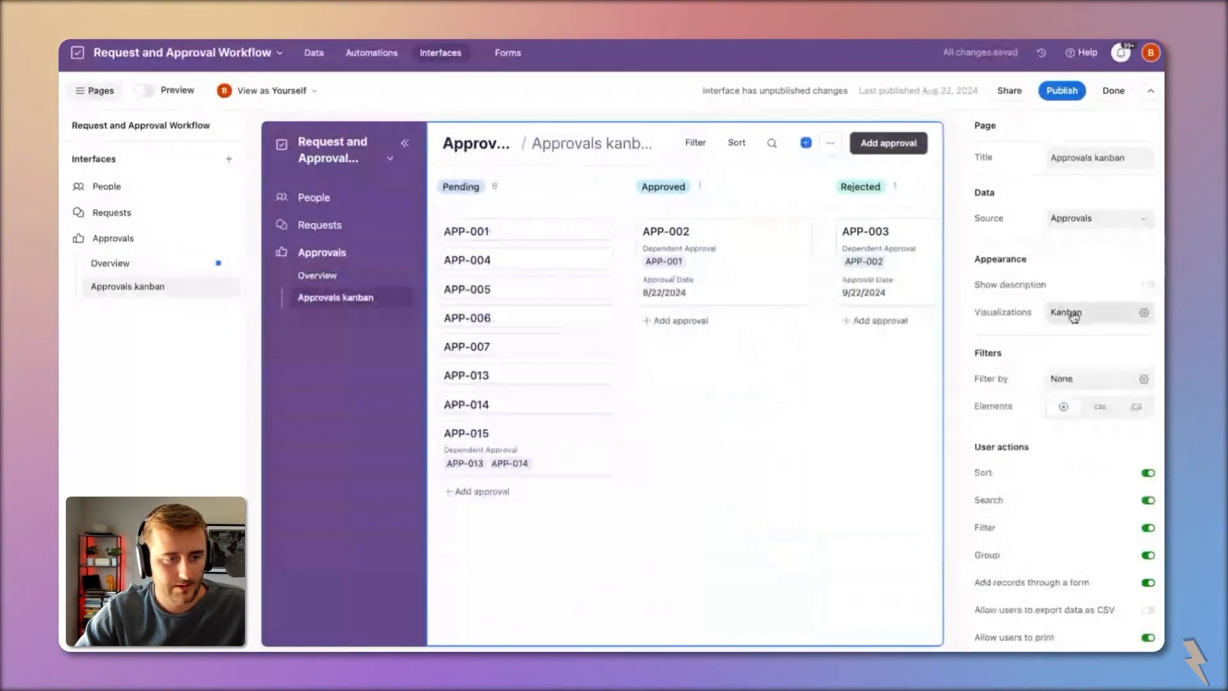
pyautogui.click(1073, 315)
pyautogui.click(760, 396)
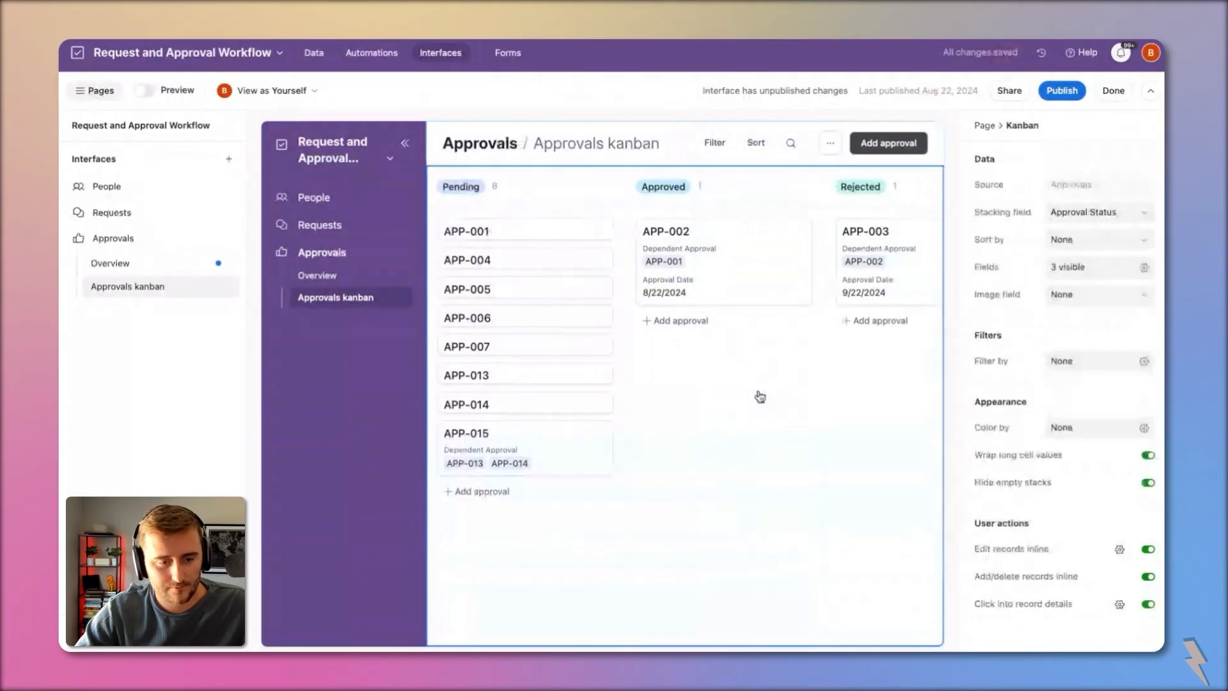
pyautogui.click(673, 167)
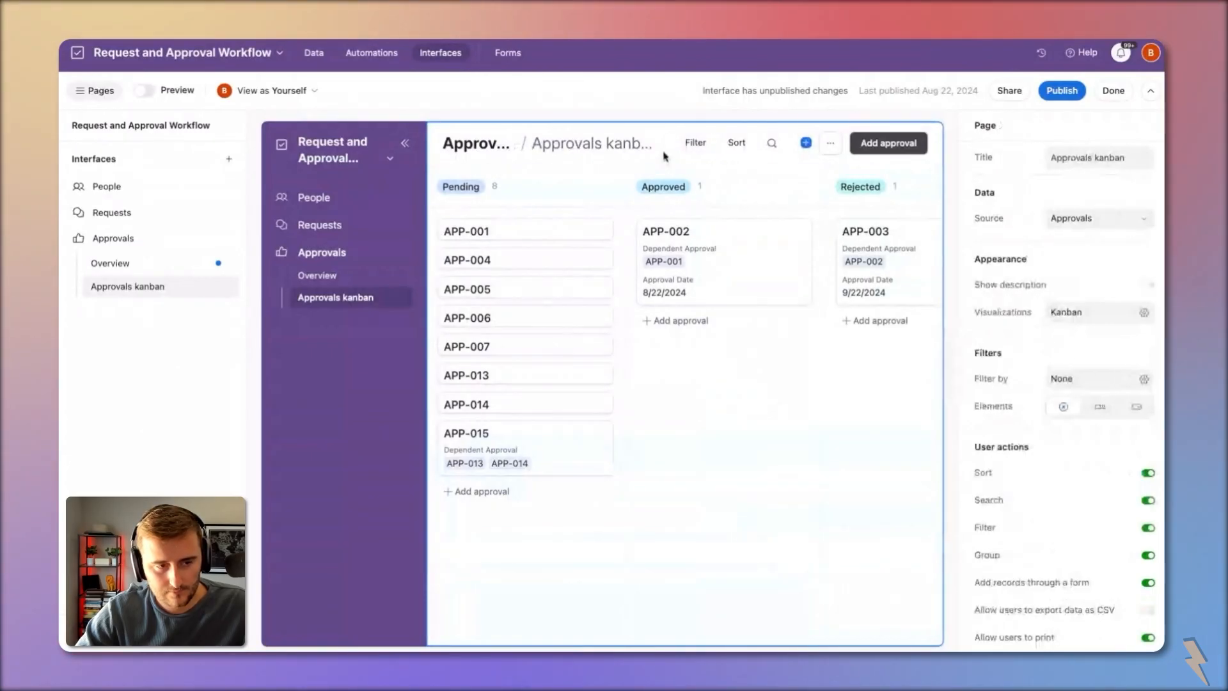
pyautogui.click(1096, 381)
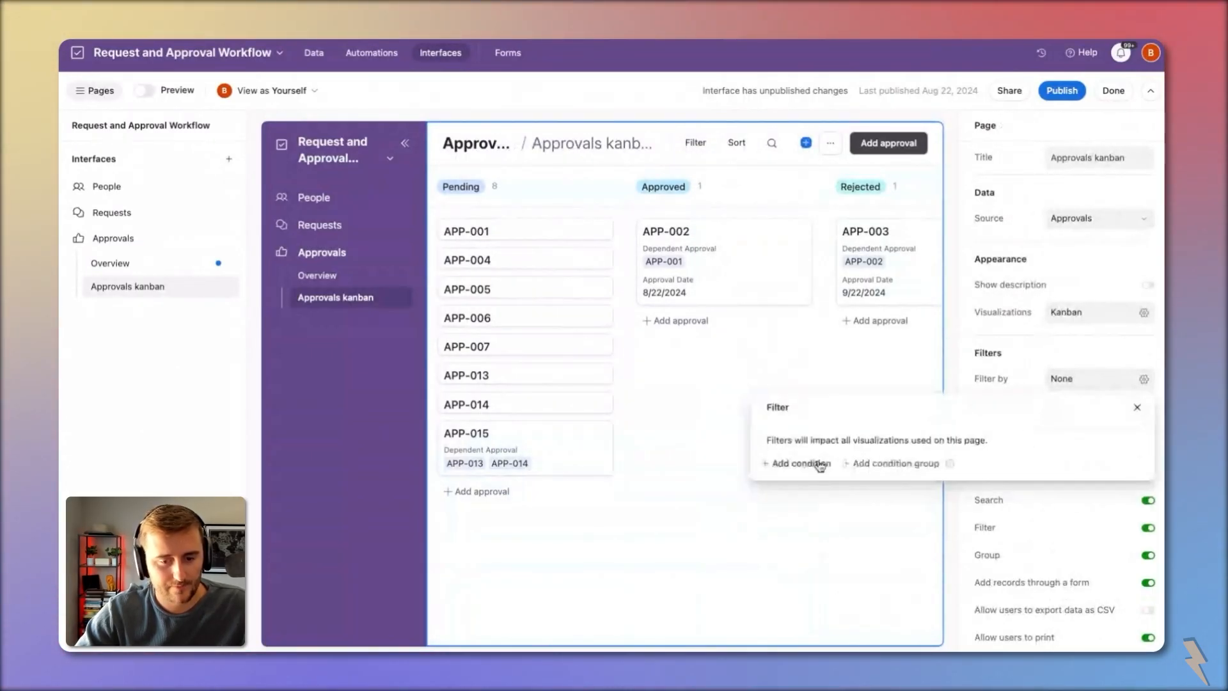
pyautogui.click(797, 464)
pyautogui.click(851, 473)
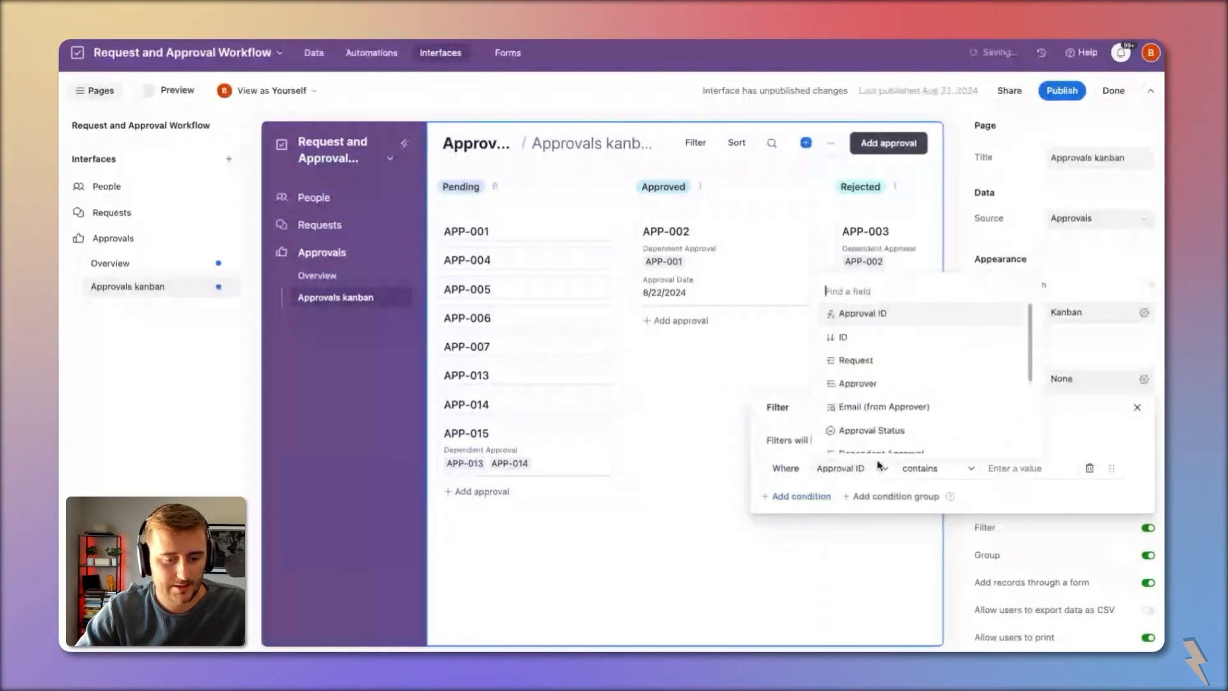
pyautogui.click(883, 395)
pyautogui.click(1023, 469)
pyautogui.click(1056, 548)
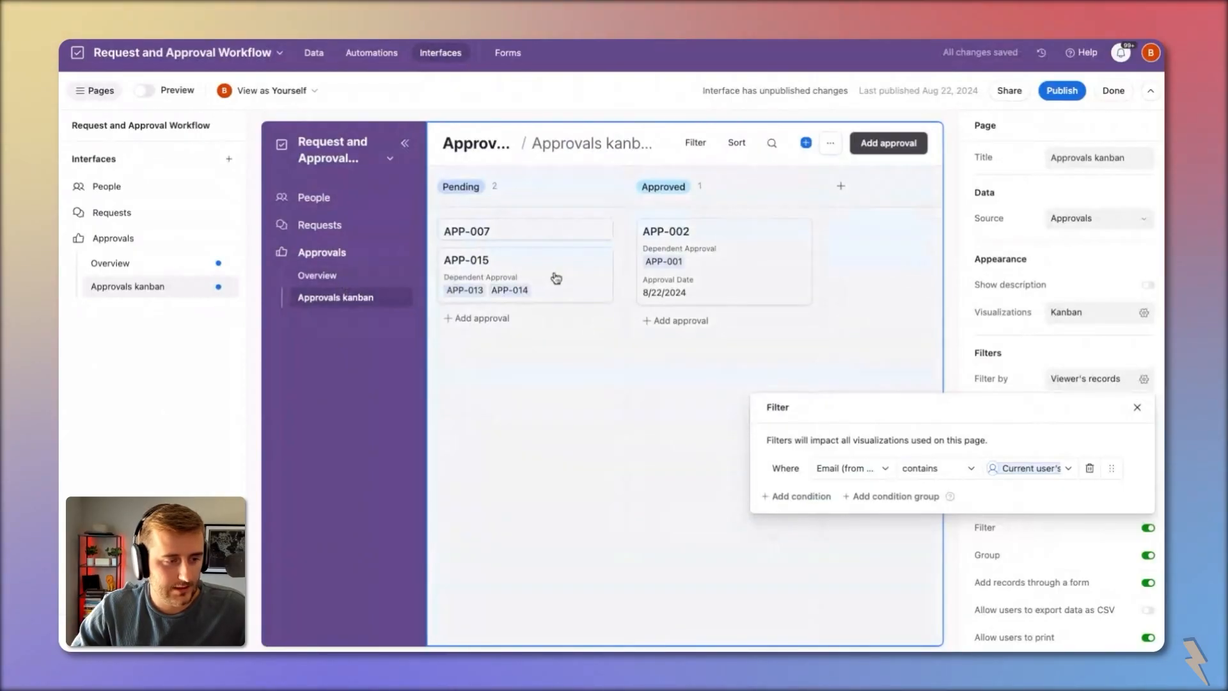
pyautogui.click(554, 276)
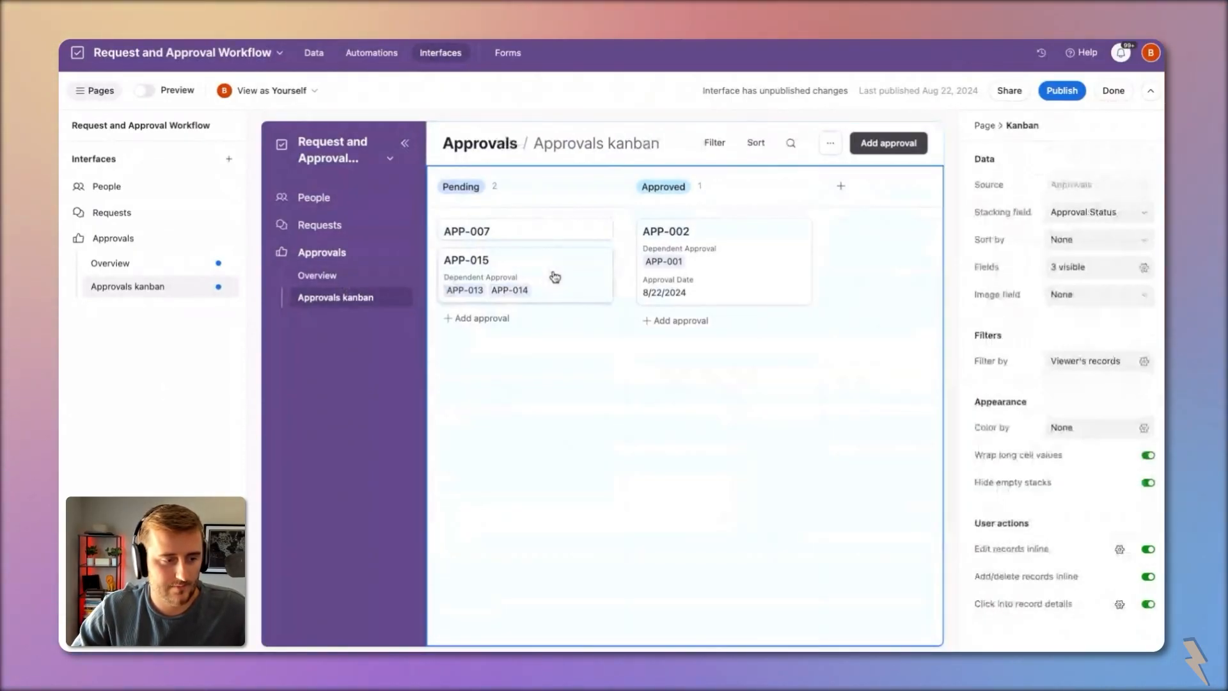
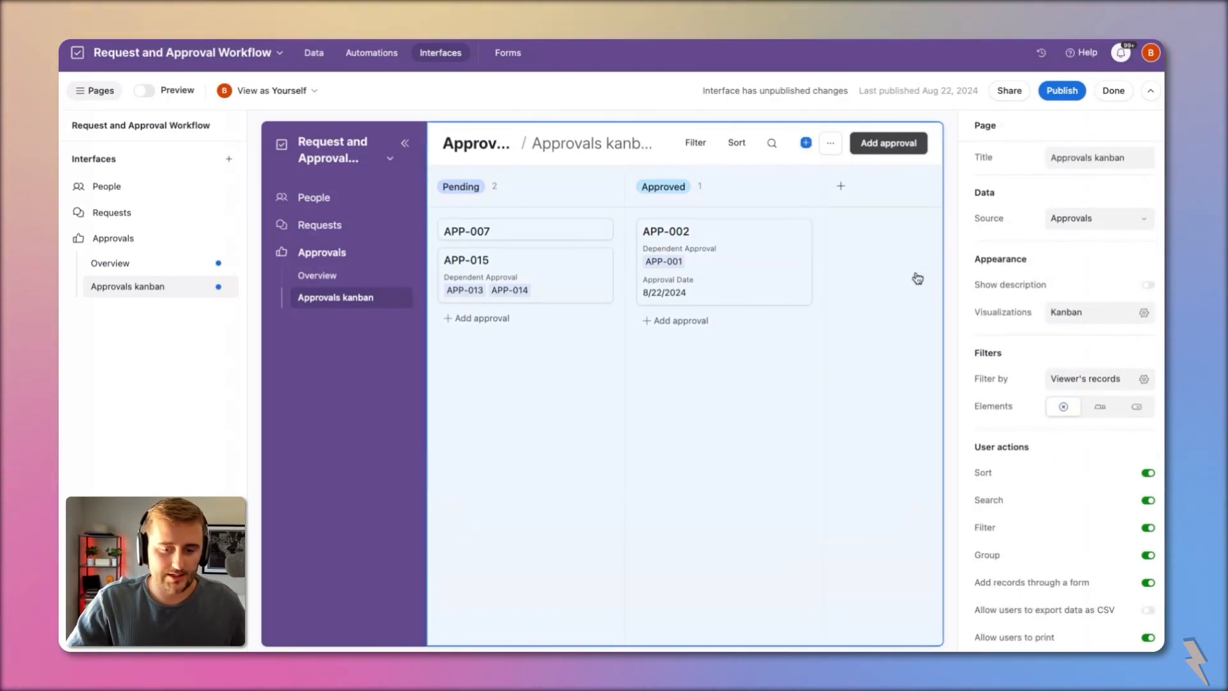
# Step: Add a filter condition group requiring Approval Status to be empty on the kanban page
pyautogui.click(1091, 377)
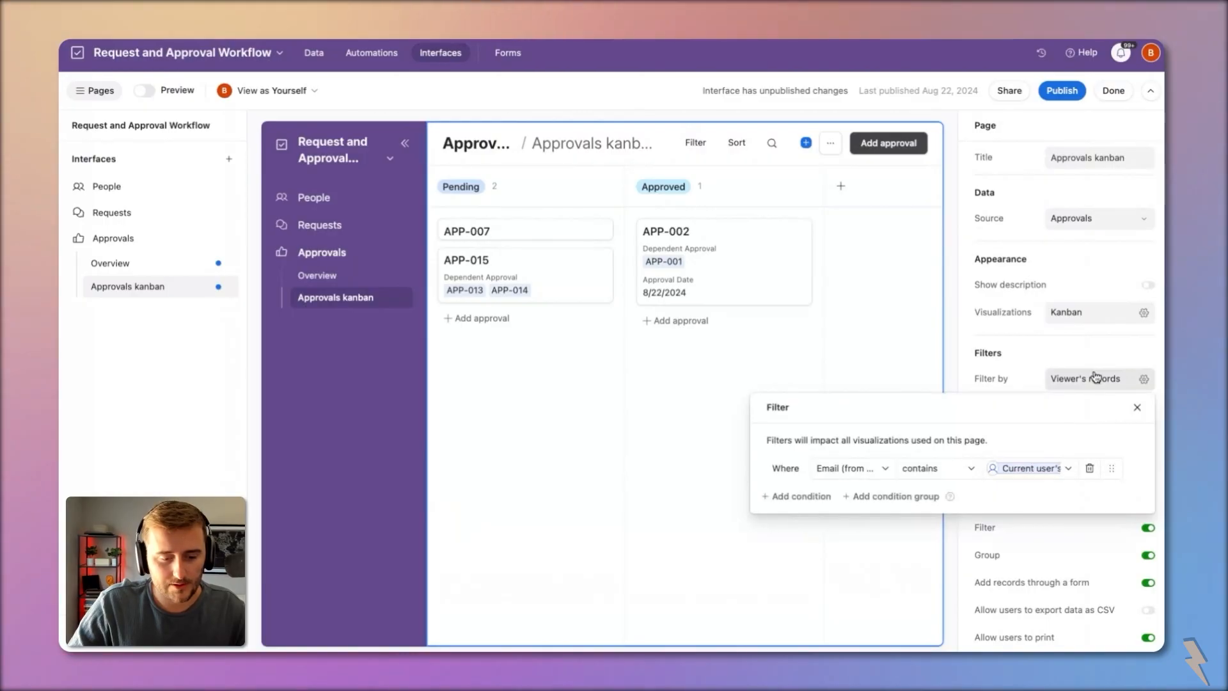
pyautogui.click(892, 499)
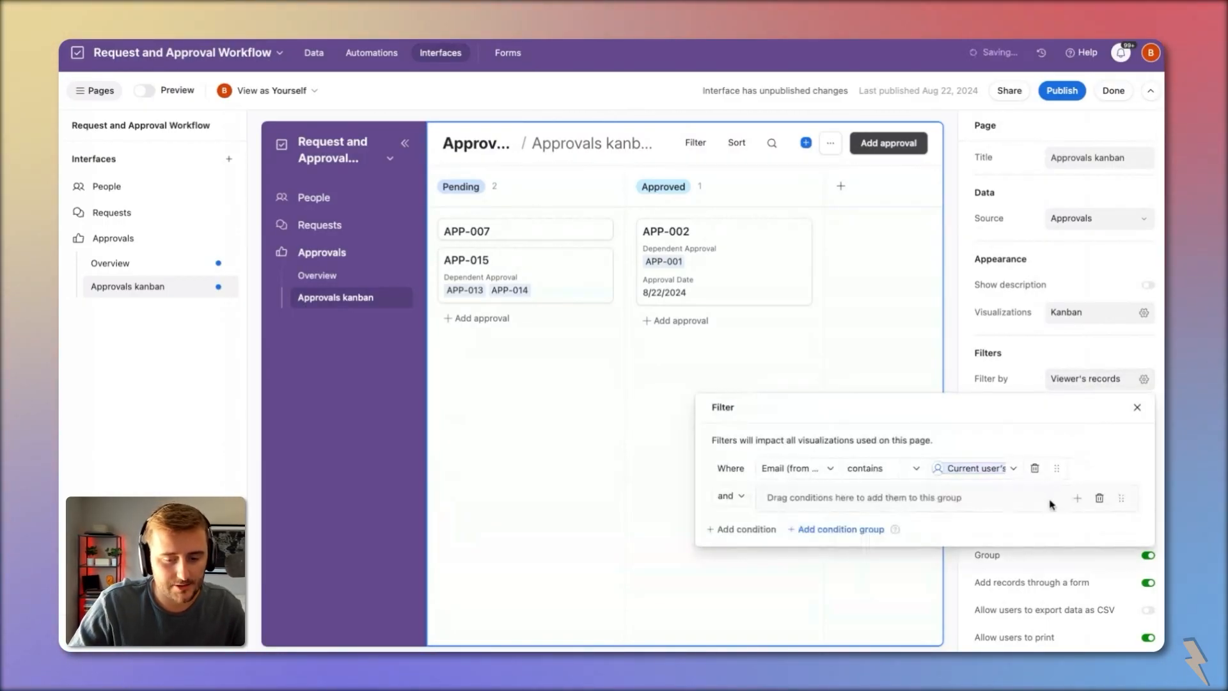
pyautogui.click(1077, 498)
pyautogui.click(1089, 535)
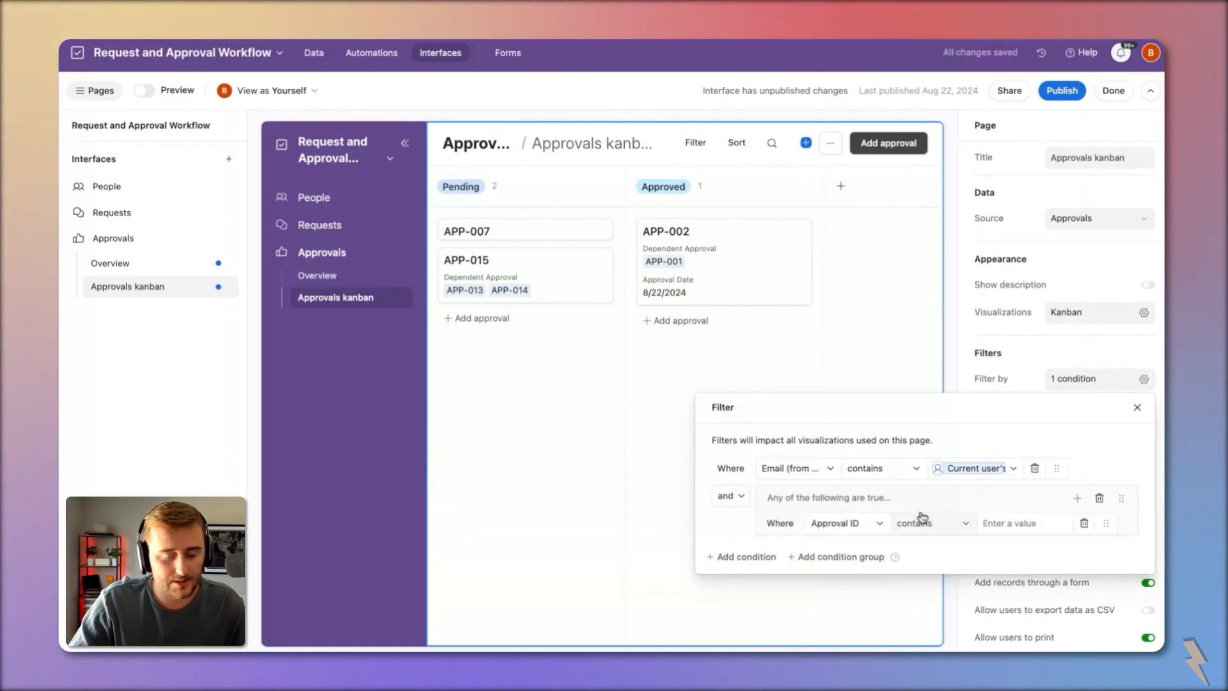
pyautogui.click(863, 524)
pyautogui.scroll(-4, 879, 398)
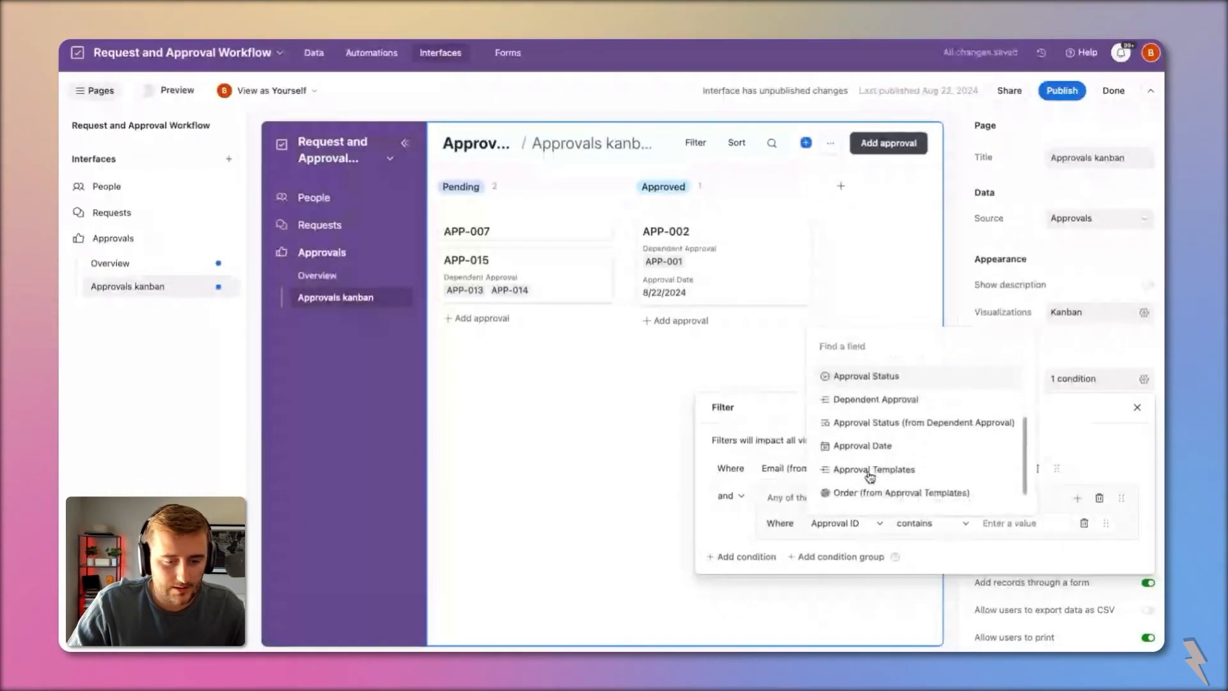
pyautogui.click(887, 423)
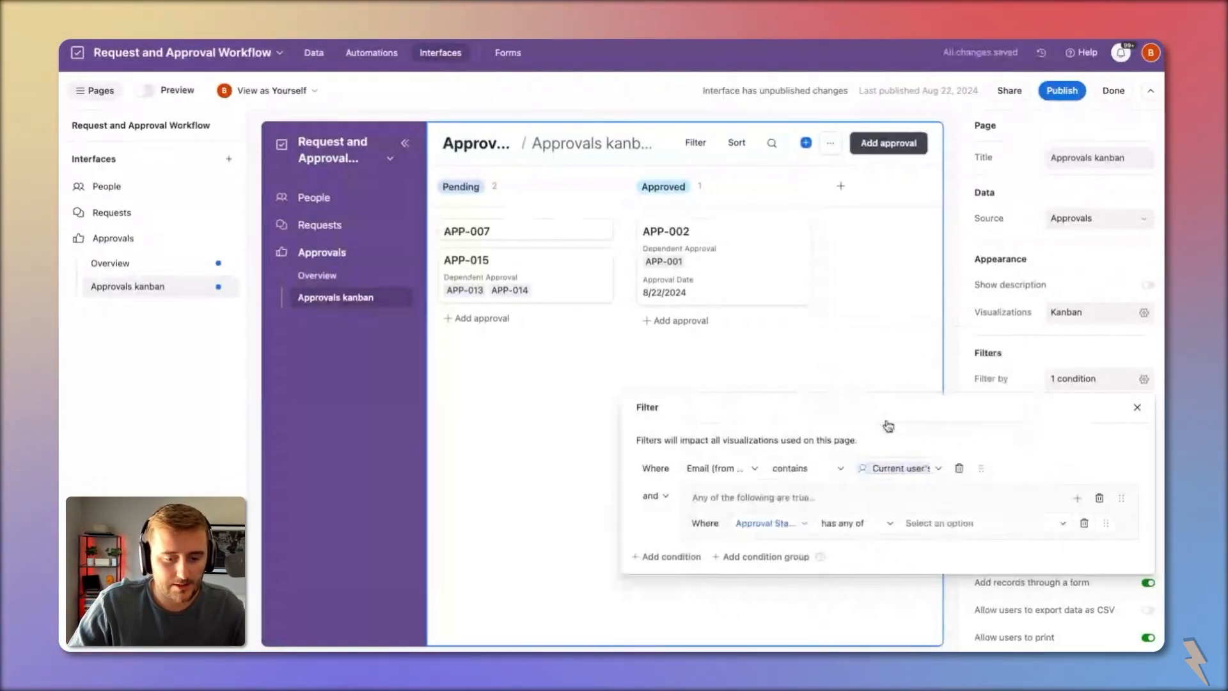
pyautogui.click(855, 524)
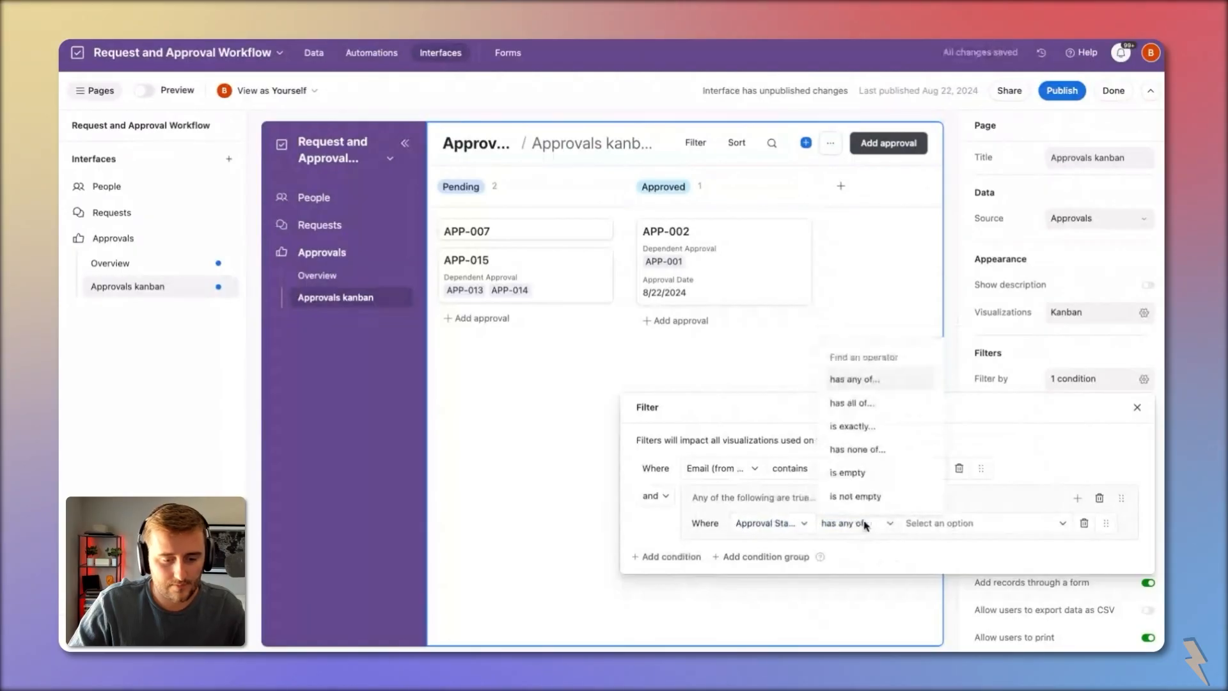
pyautogui.click(869, 476)
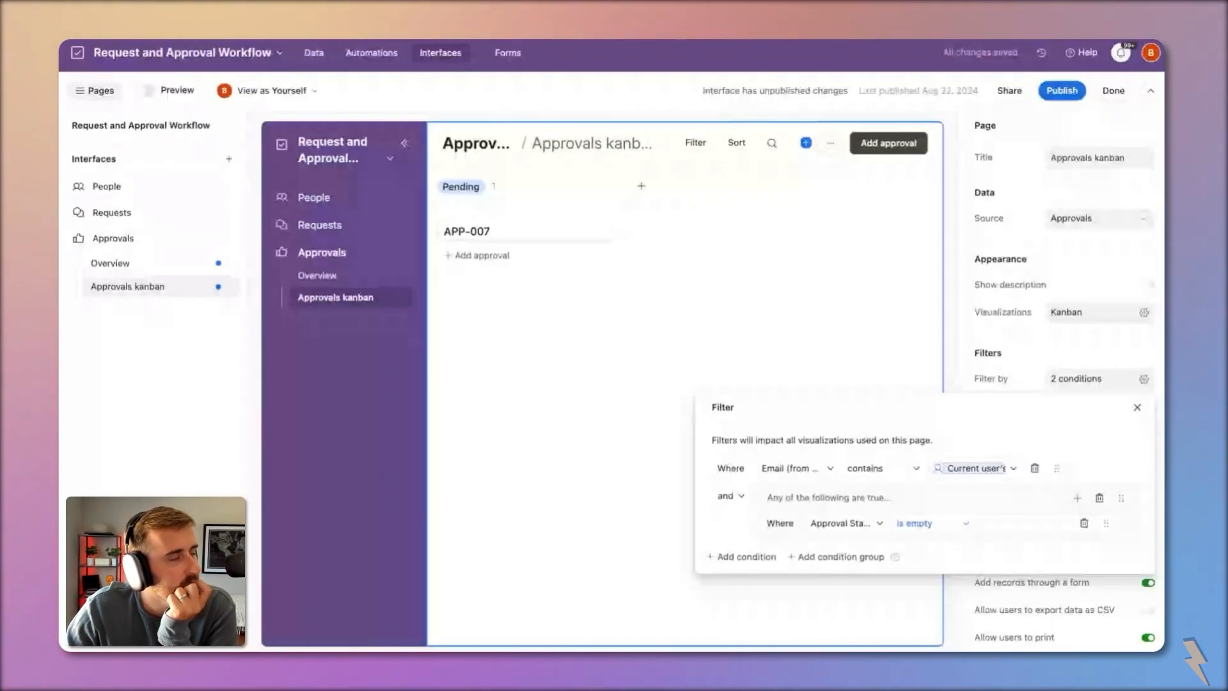
# Step: Nest the empty-status condition in a group with Dependencies has any of No Dependency
pyautogui.click(1077, 500)
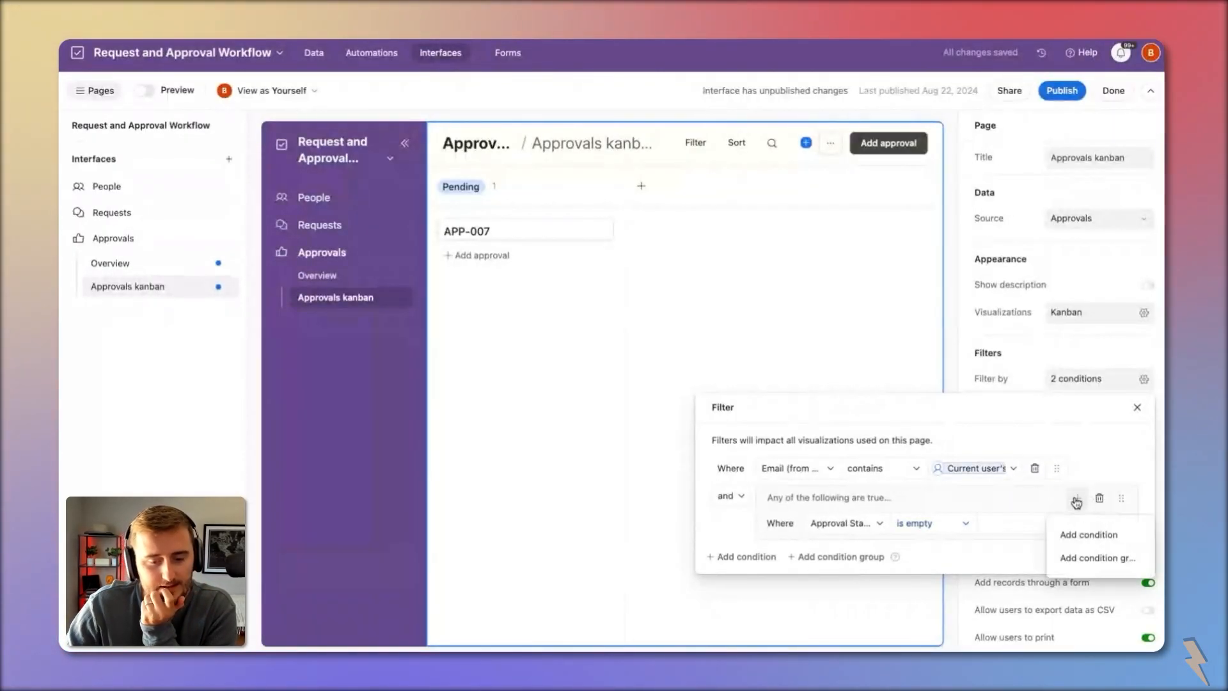
pyautogui.click(1096, 556)
pyautogui.moveTo(1036, 526); pyautogui.dragTo(1075, 548)
pyautogui.click(1072, 525)
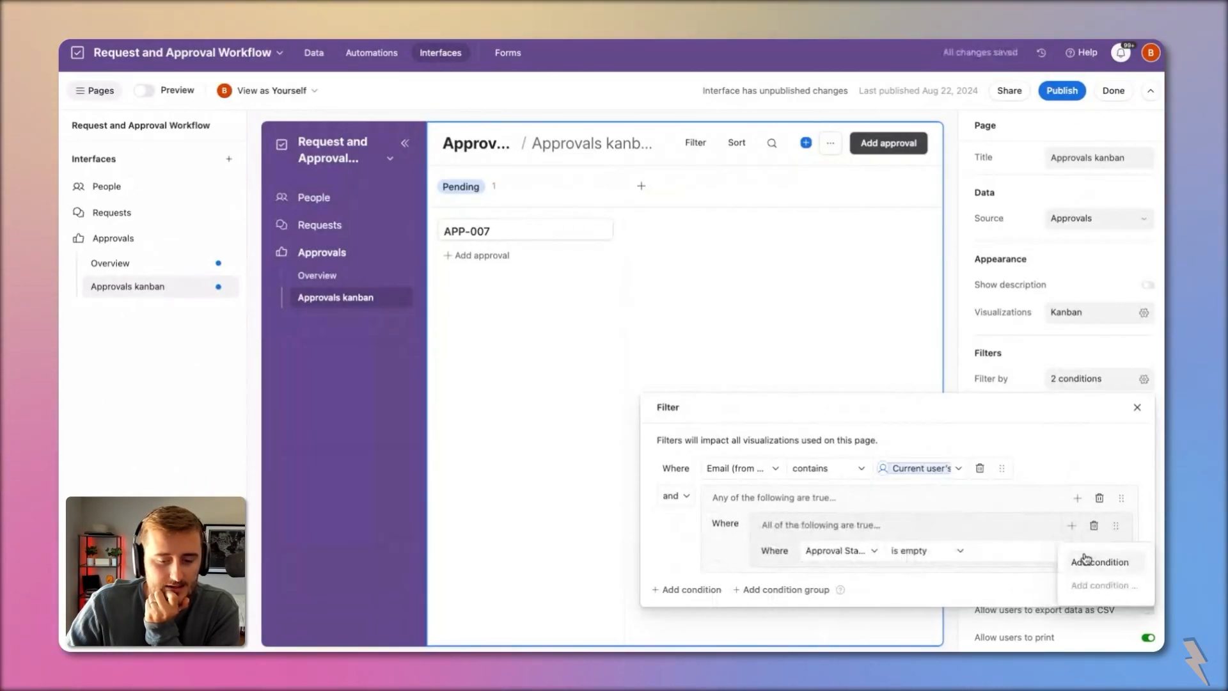
pyautogui.click(1087, 561)
pyautogui.click(838, 578)
pyautogui.scroll(-3, 835, 529)
pyautogui.click(886, 550)
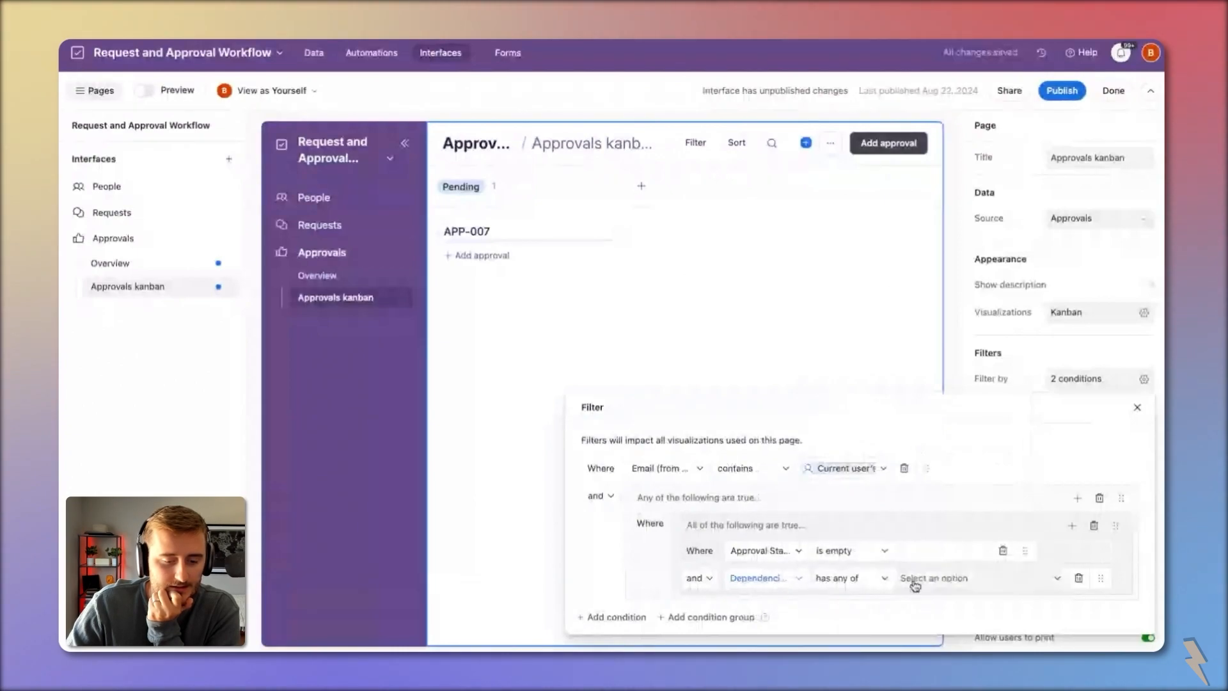
pyautogui.click(918, 579)
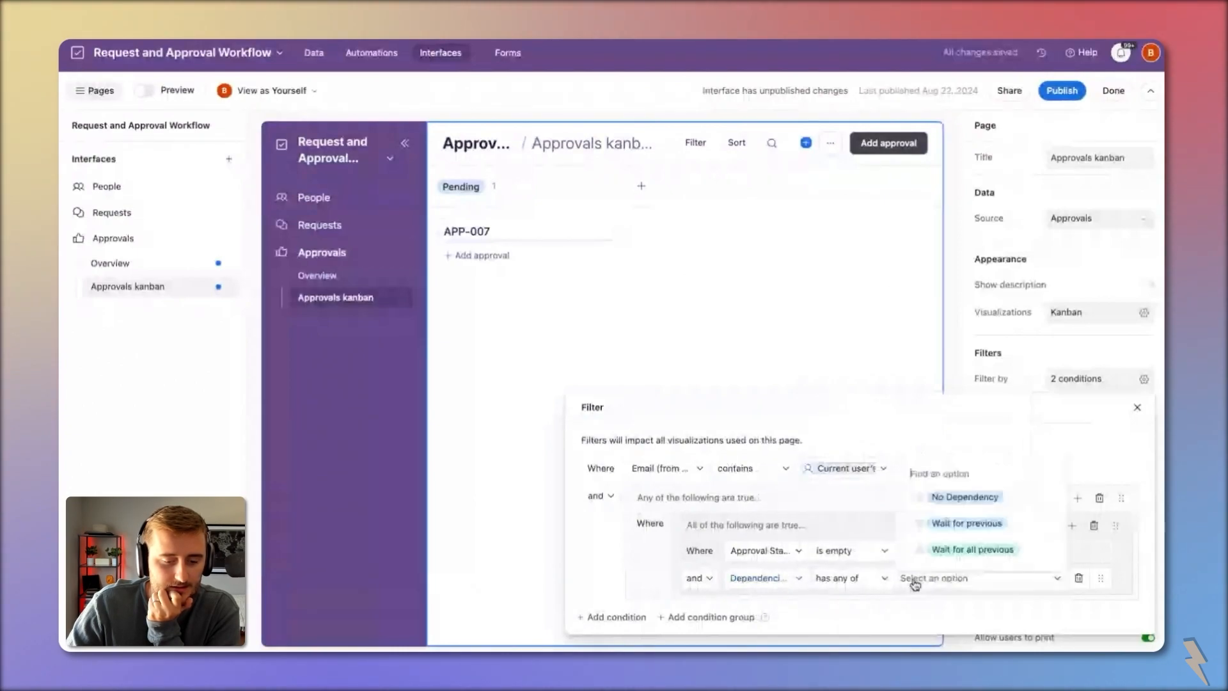
pyautogui.click(967, 499)
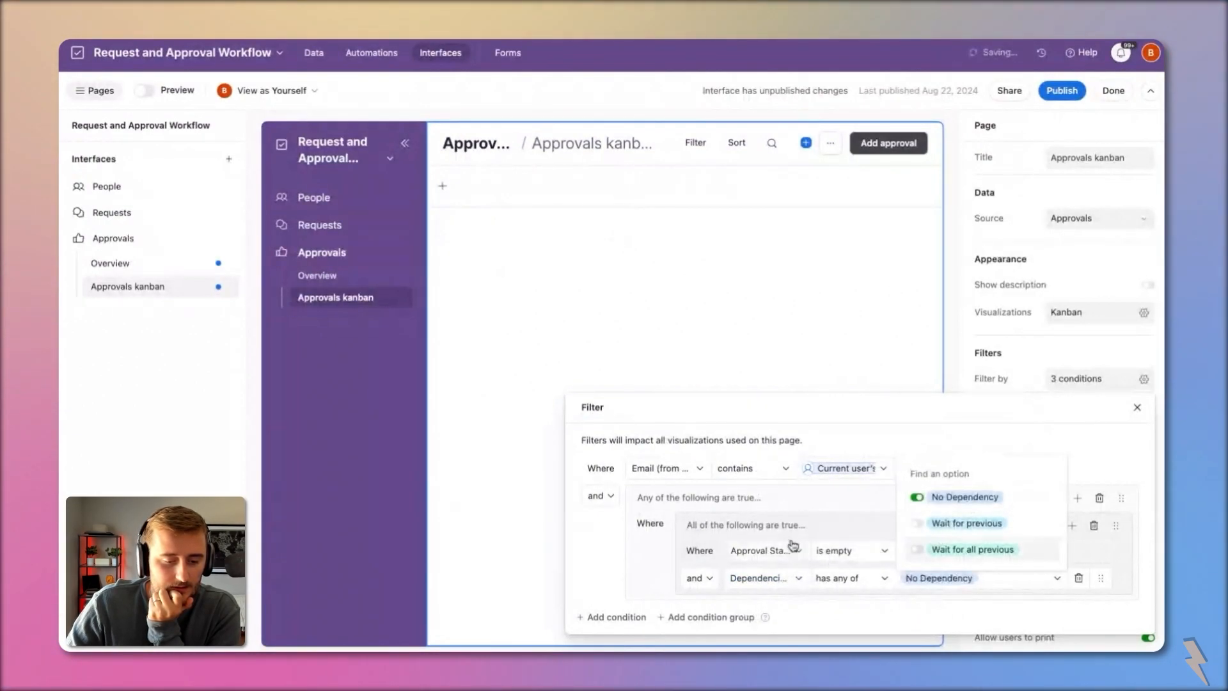
pyautogui.click(769, 524)
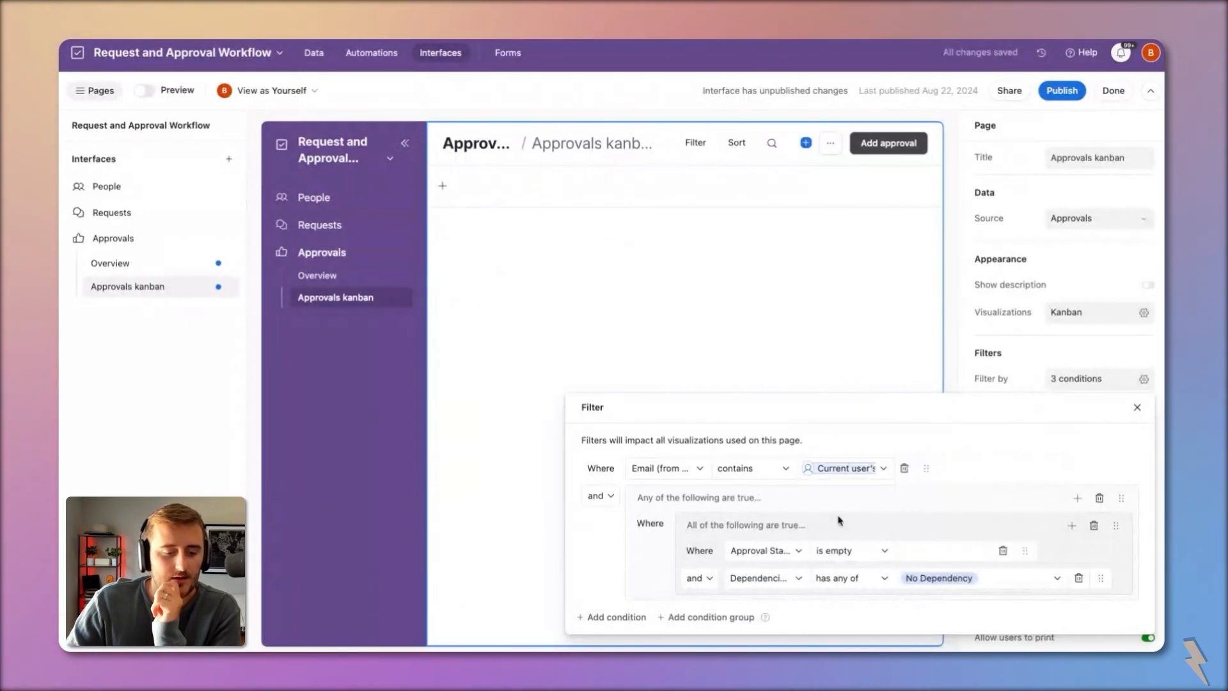
pyautogui.click(1080, 500)
# Step: Add an alternative group where Dependencies has Wait for previous or Wait for all previous dependencies
pyautogui.click(1088, 556)
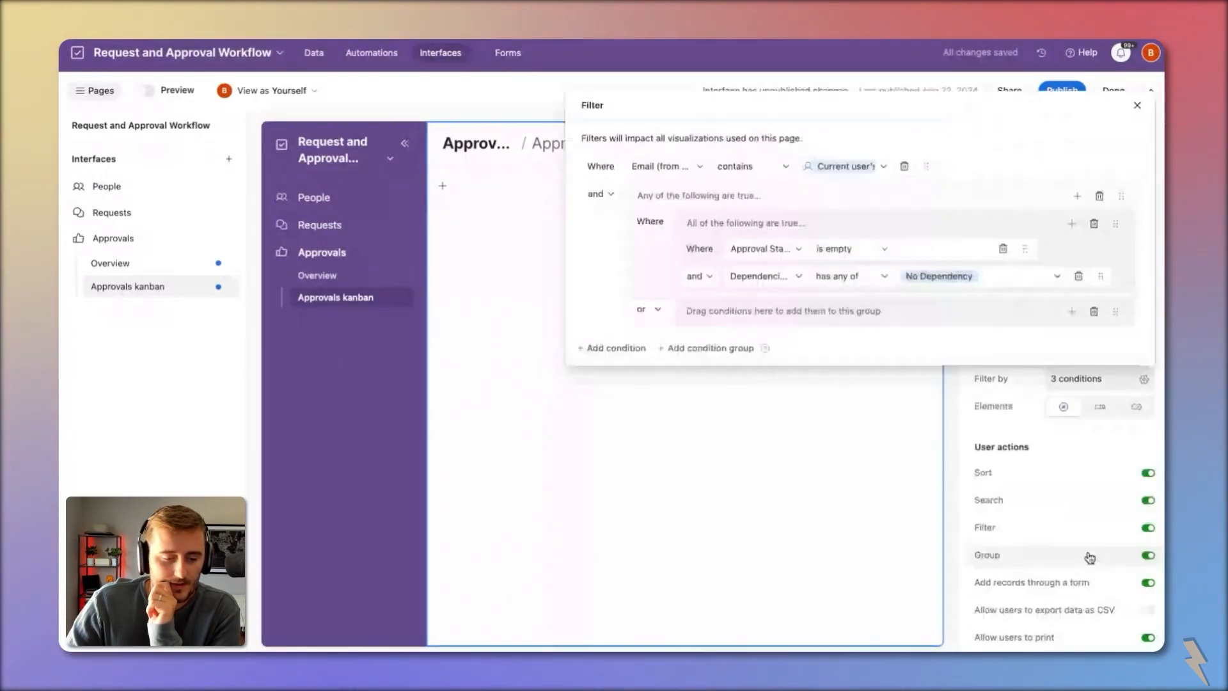
pyautogui.click(1071, 311)
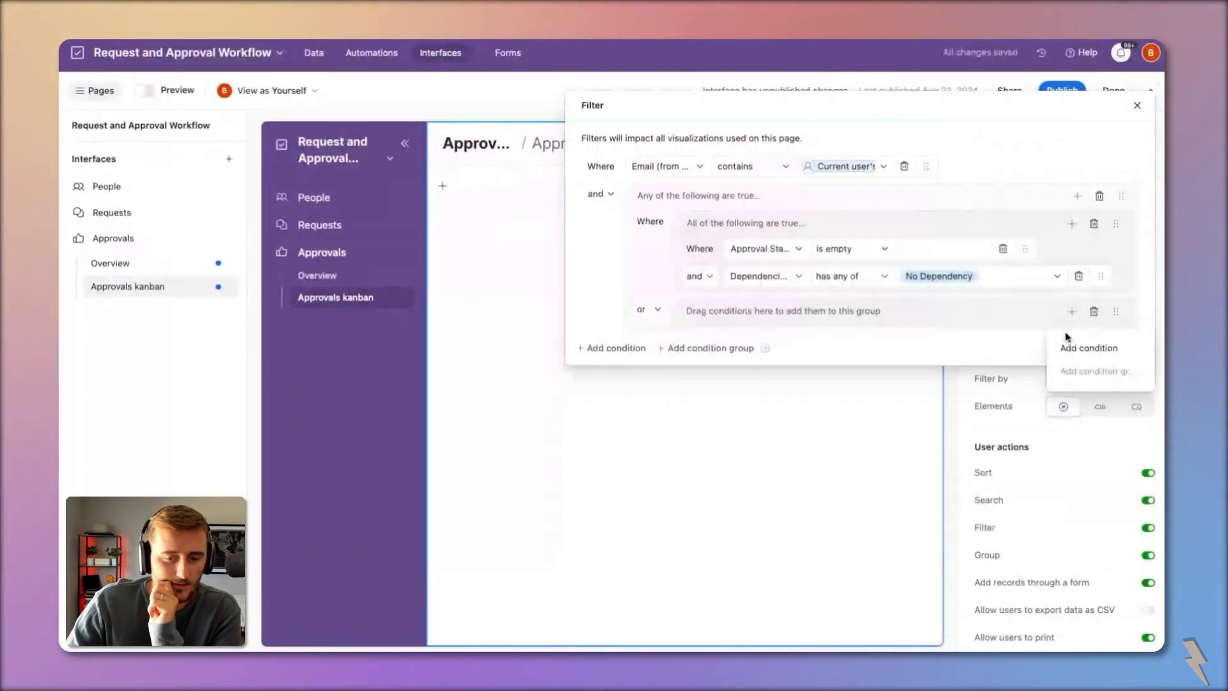
pyautogui.click(1100, 347)
pyautogui.click(751, 309)
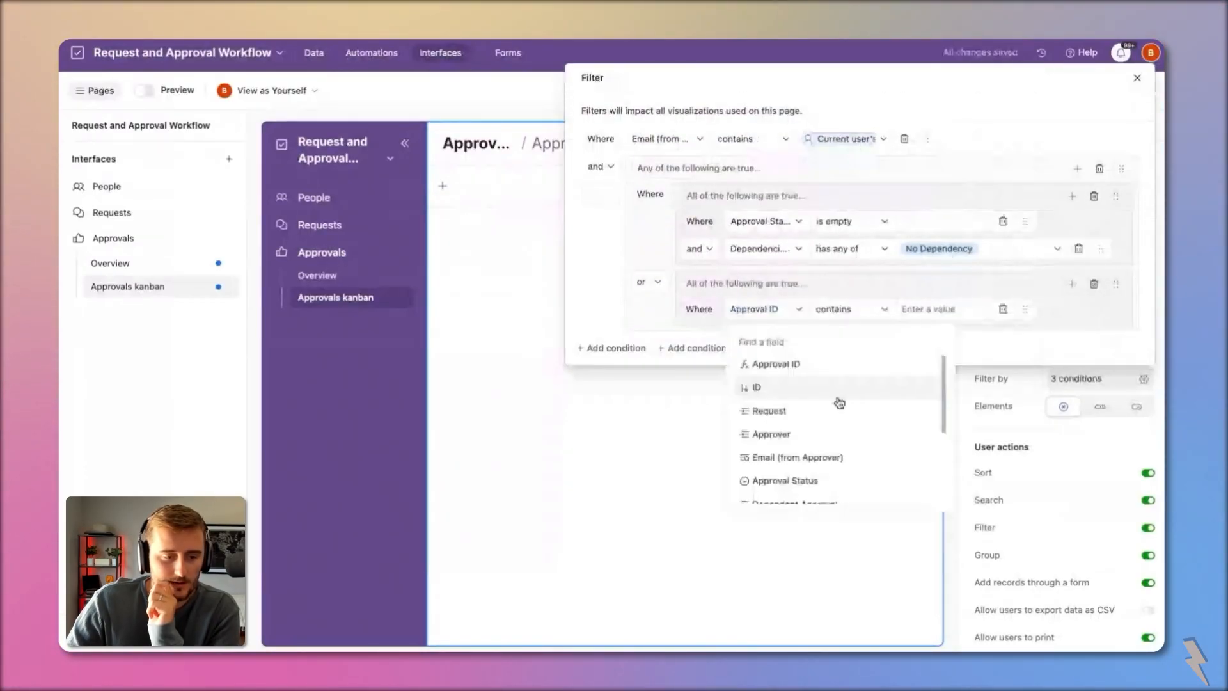
pyautogui.write('dep')
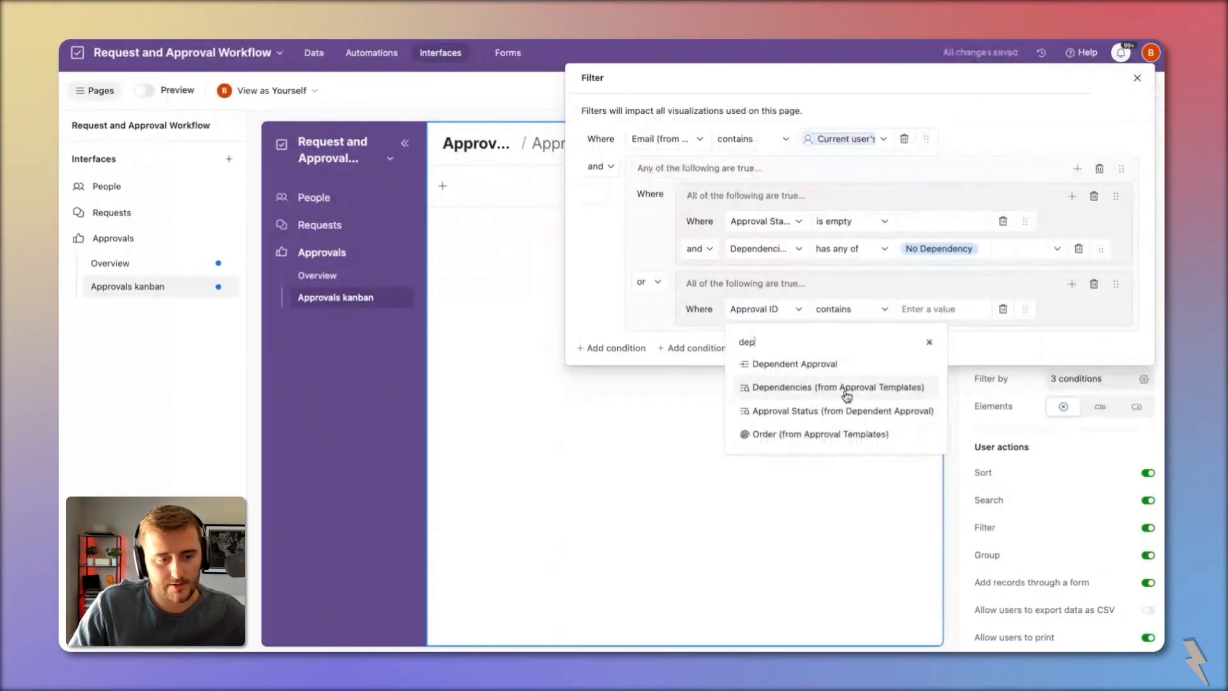
pyautogui.click(847, 388)
pyautogui.click(921, 310)
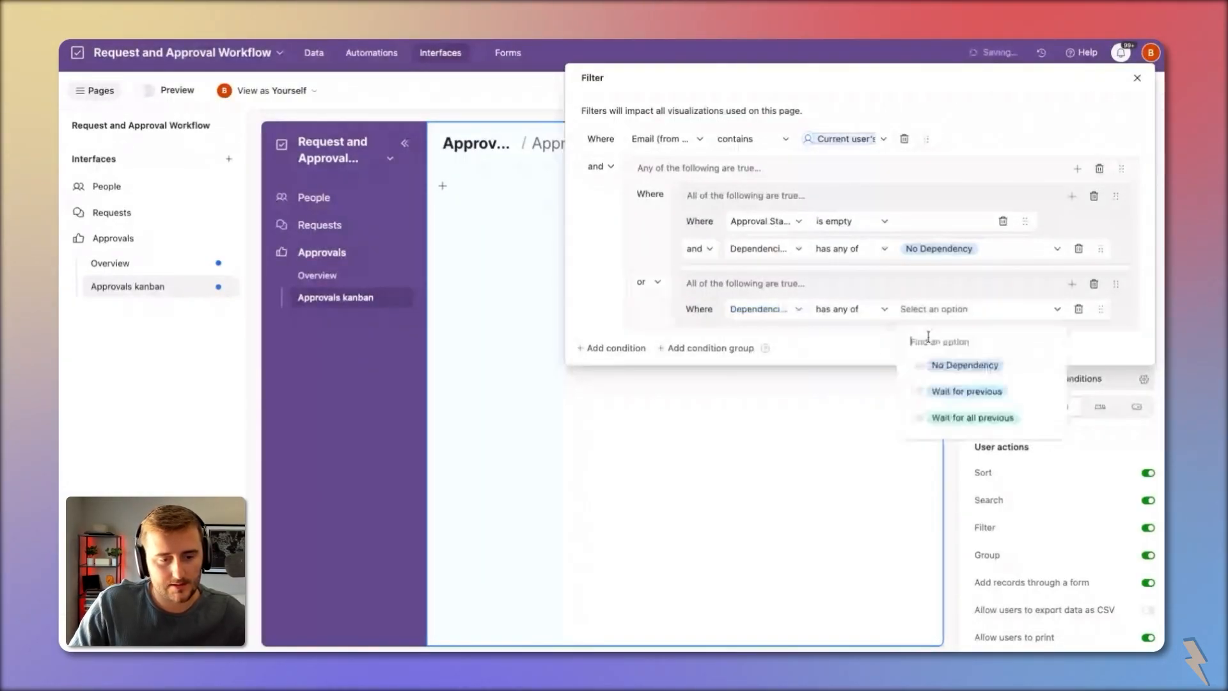
pyautogui.click(966, 391)
pyautogui.click(956, 416)
# Step: Add an Approval Status condition to that group excluding Pending and Rejected
pyautogui.click(1071, 284)
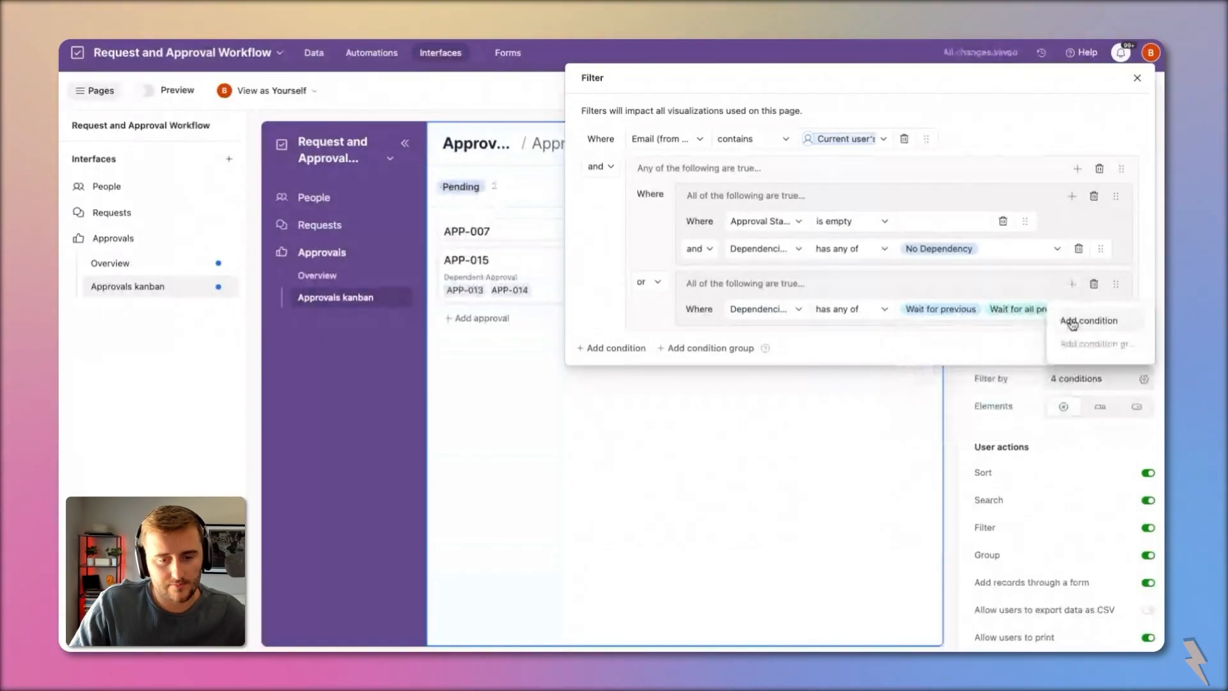
pyautogui.click(1072, 323)
pyautogui.click(764, 322)
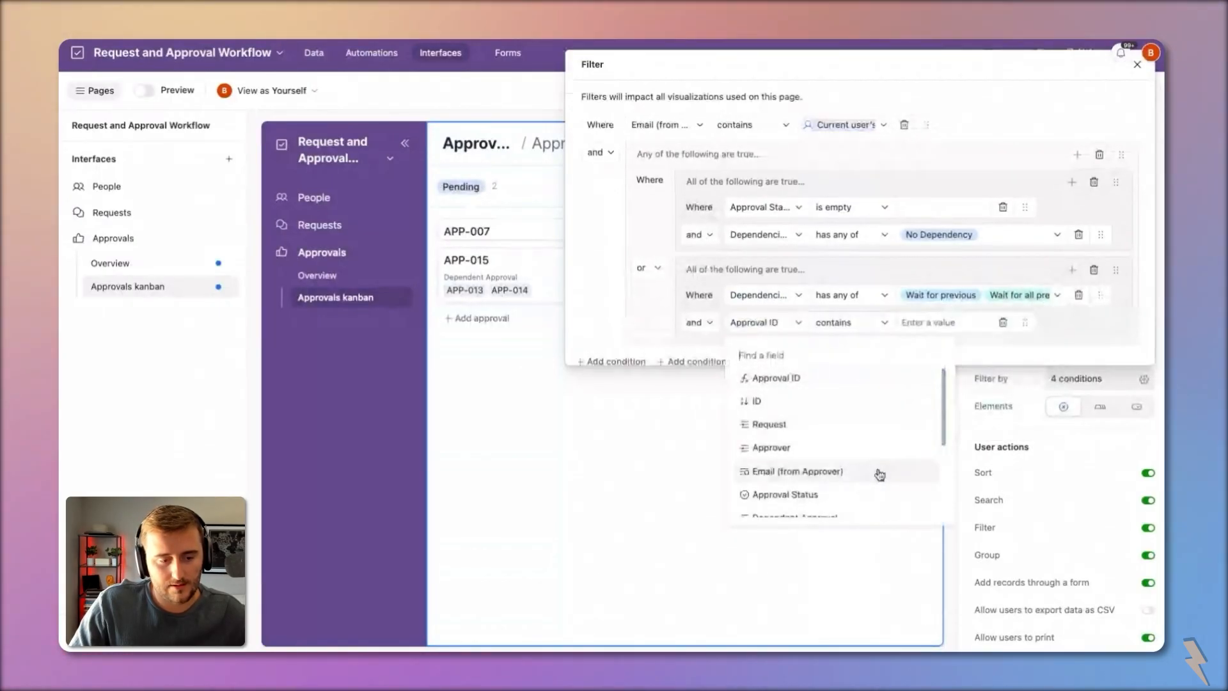
pyautogui.scroll(-2, 892, 493)
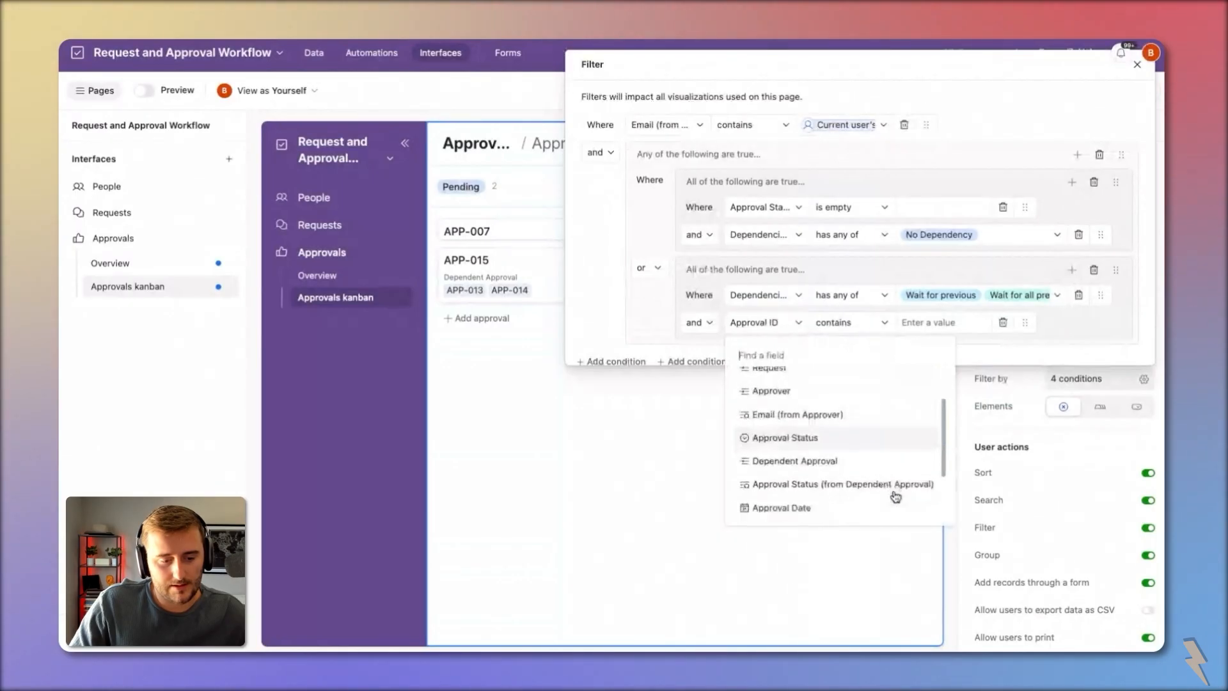
pyautogui.click(877, 481)
pyautogui.click(924, 329)
pyautogui.click(947, 379)
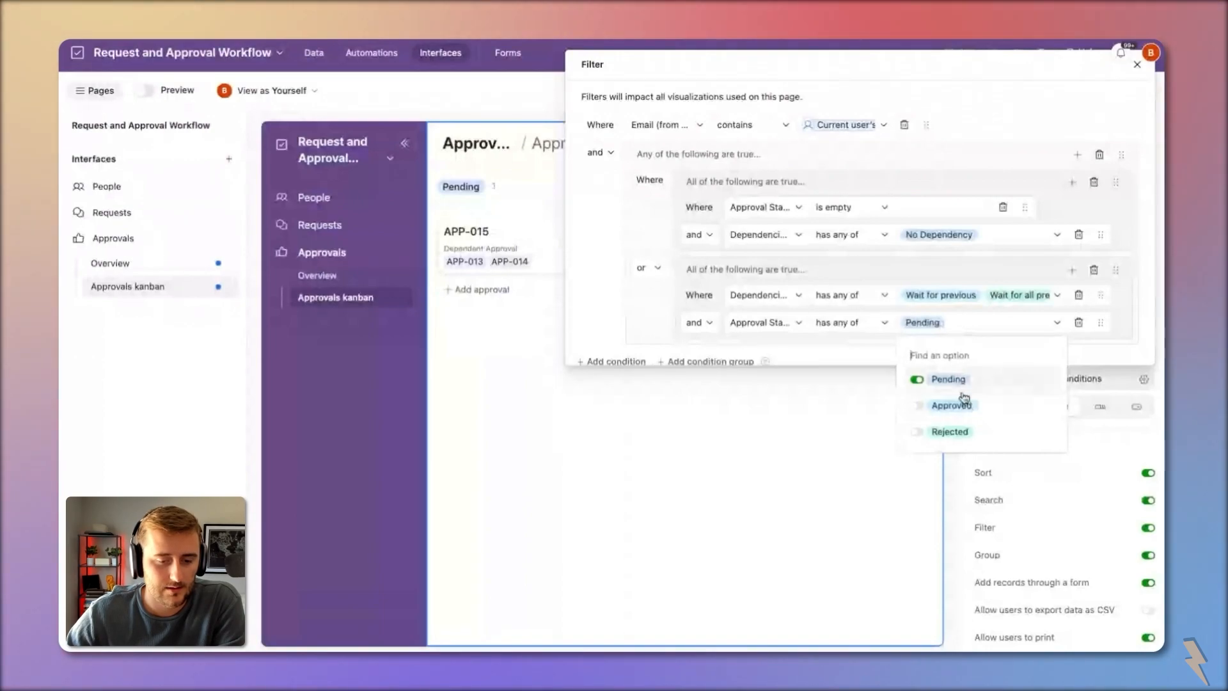
pyautogui.click(872, 321)
pyautogui.click(892, 454)
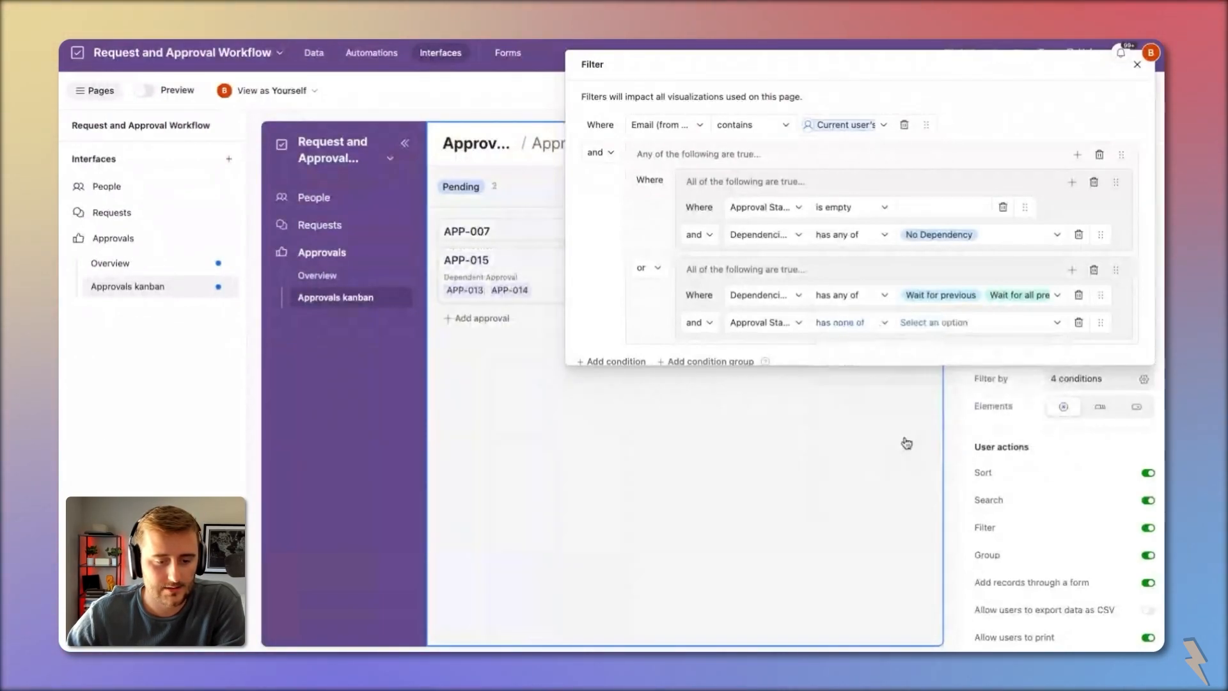
pyautogui.click(943, 325)
pyautogui.click(956, 380)
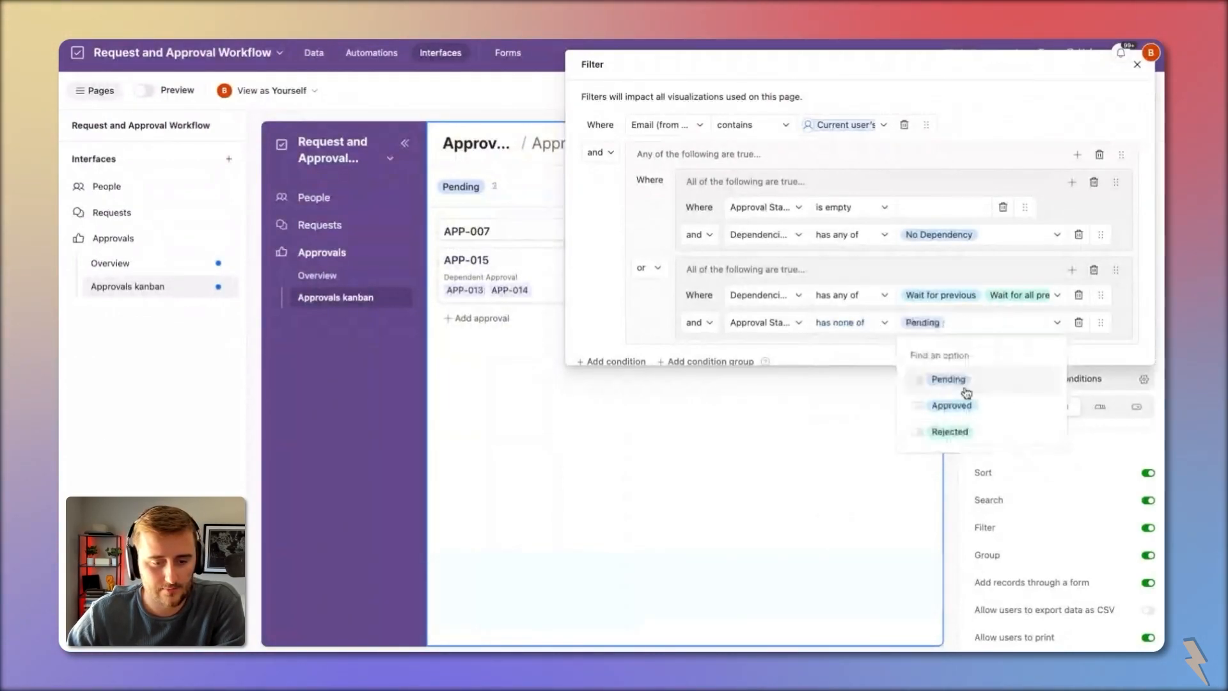
pyautogui.click(983, 432)
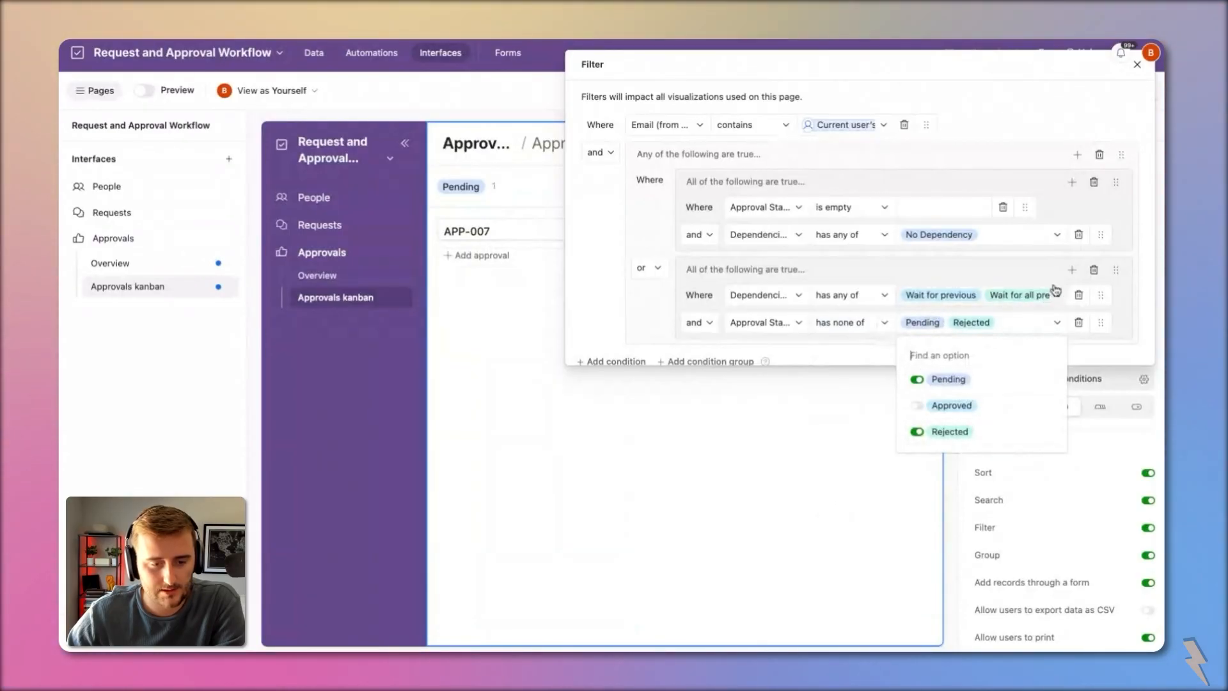
# Step: Require the dependent approval's status to be Approved, keeping the 'has any of' operator
pyautogui.click(1068, 271)
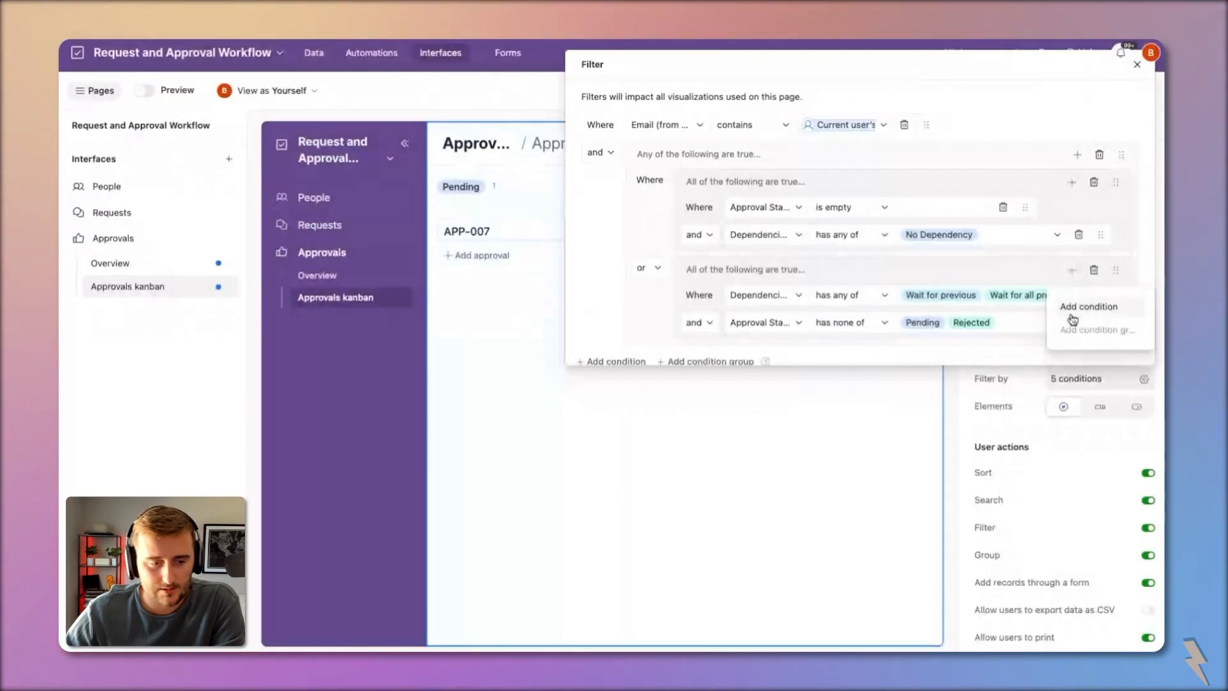
pyautogui.click(1095, 307)
pyautogui.click(765, 349)
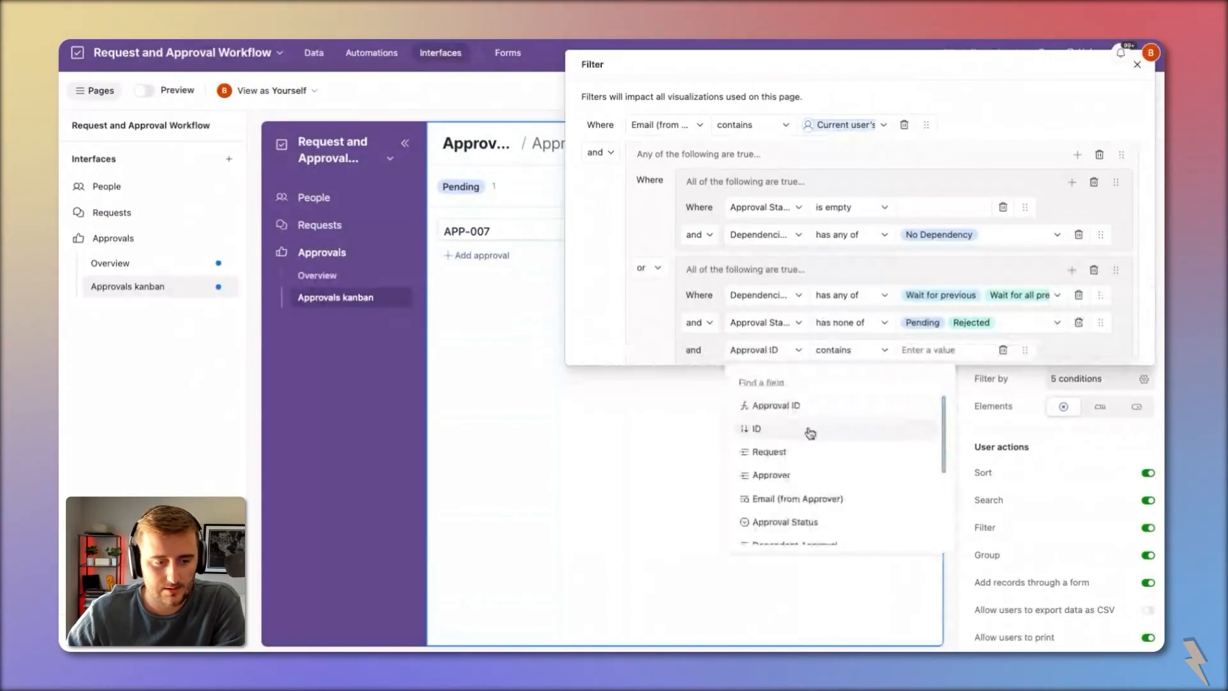
pyautogui.scroll(-2, 844, 521)
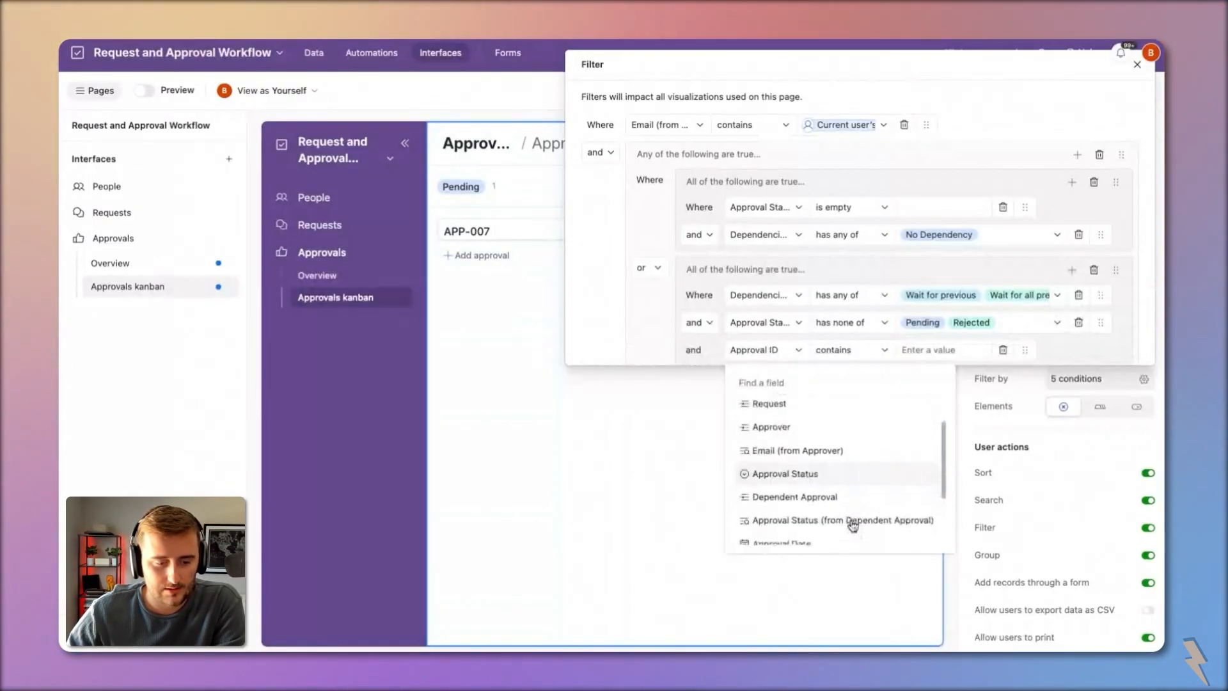
pyautogui.click(852, 523)
pyautogui.click(932, 350)
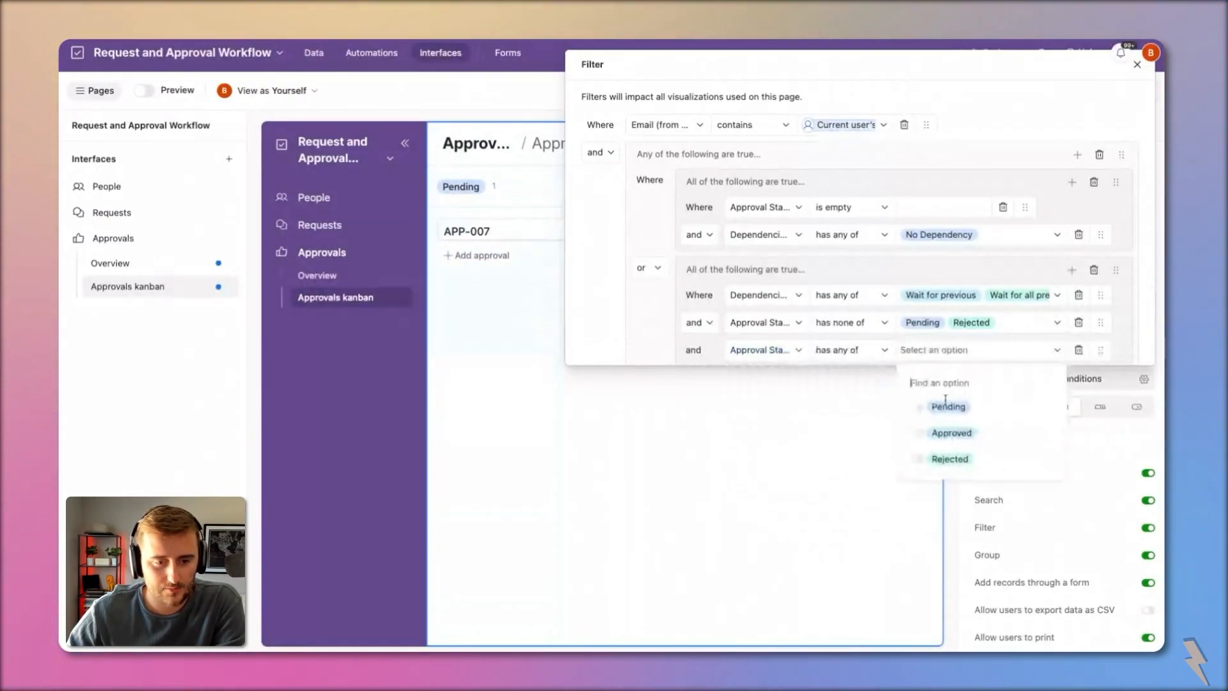
pyautogui.click(956, 434)
pyautogui.click(866, 349)
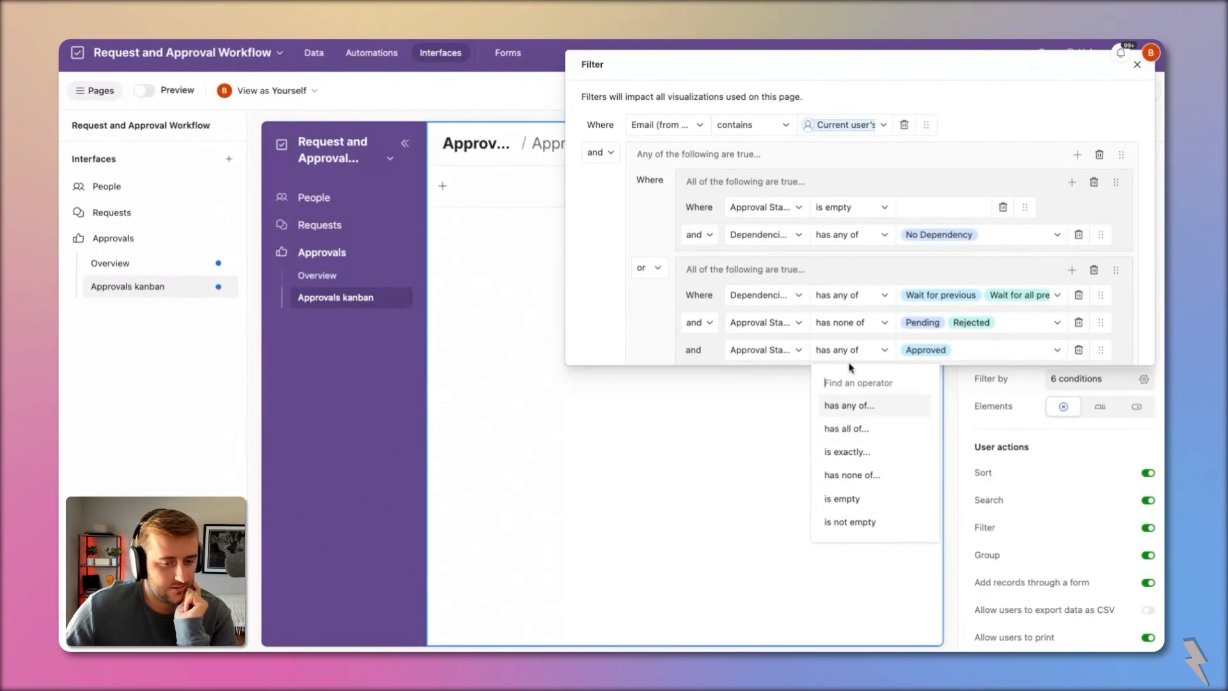
pyautogui.scroll(-1, 822, 330)
pyautogui.click(715, 243)
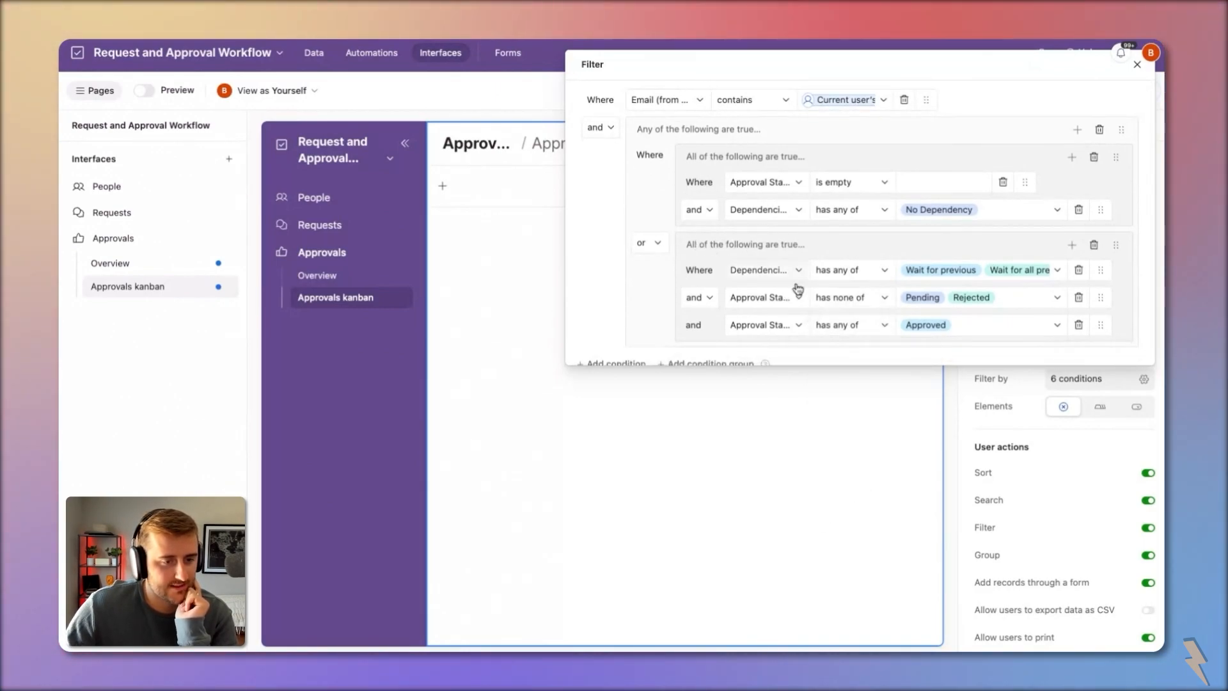
pyautogui.scroll(1, 937, 303)
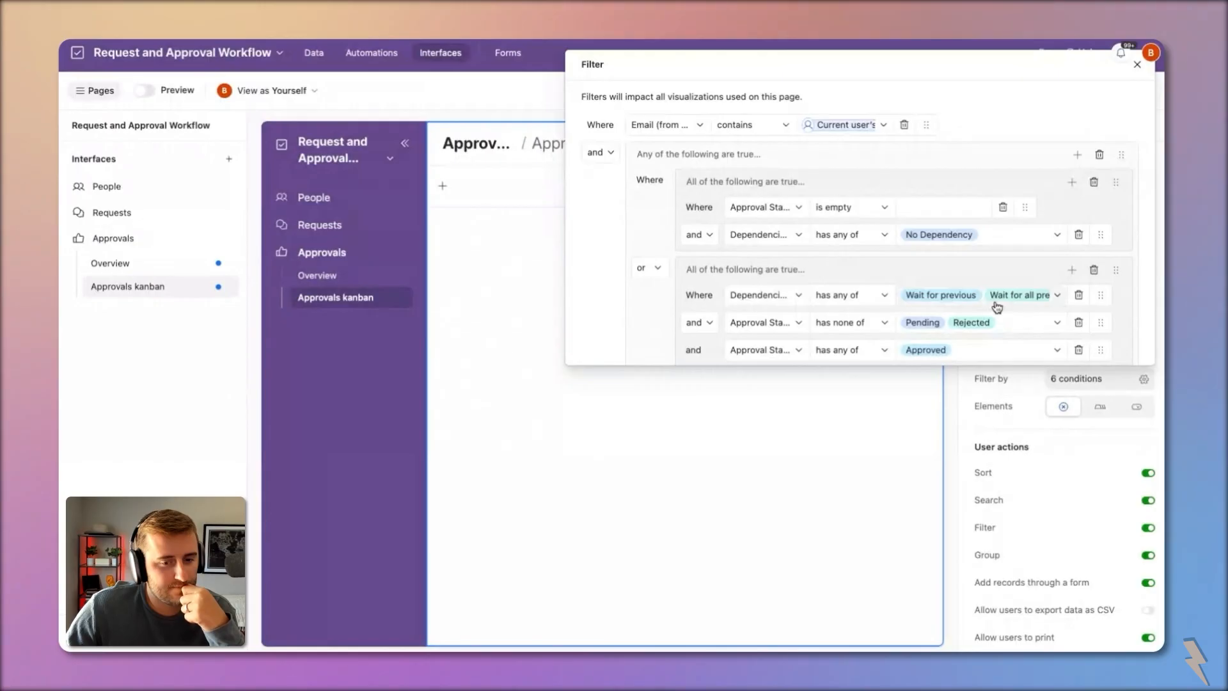
pyautogui.scroll(-1, 873, 301)
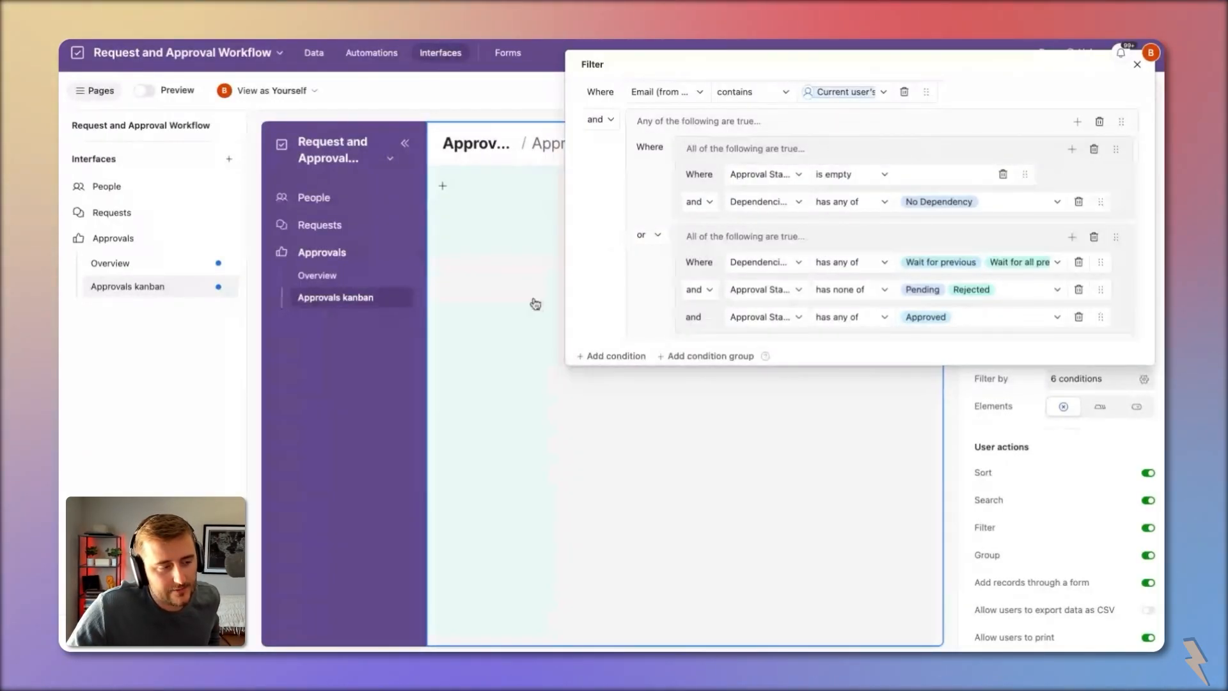
# Step: Close the filter, preview the Overview page as another collaborator, then switch to the Approvals table data
pyautogui.click(534, 301)
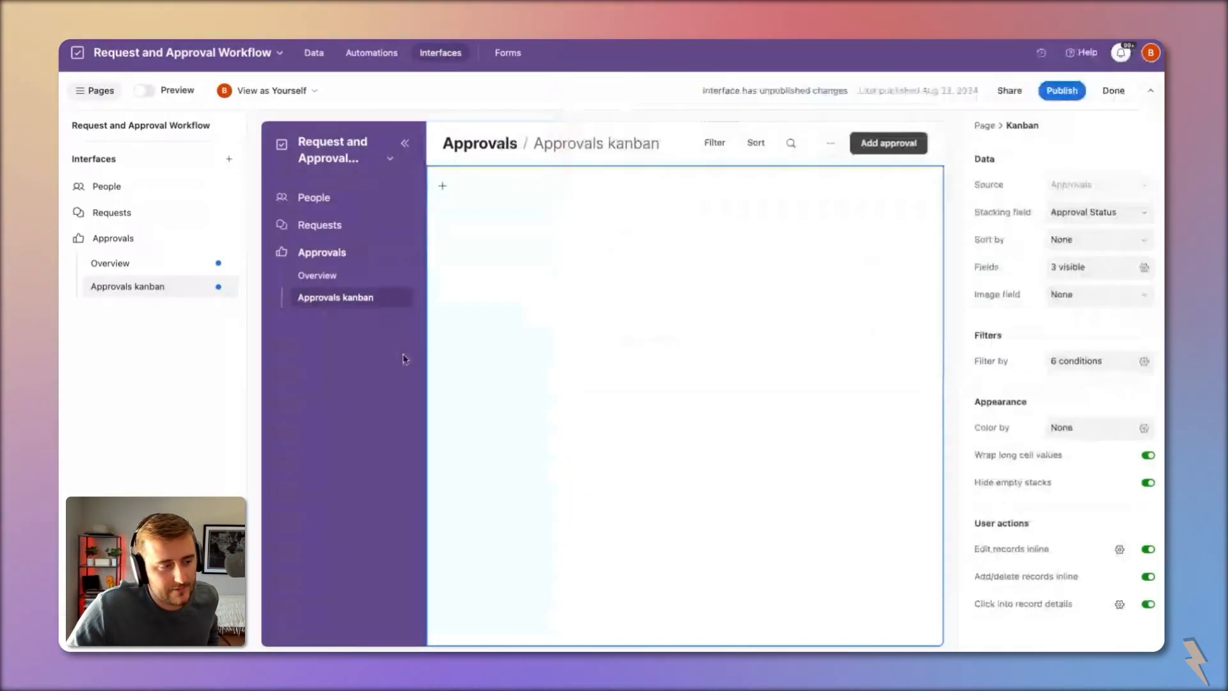
pyautogui.click(314, 92)
pyautogui.click(304, 173)
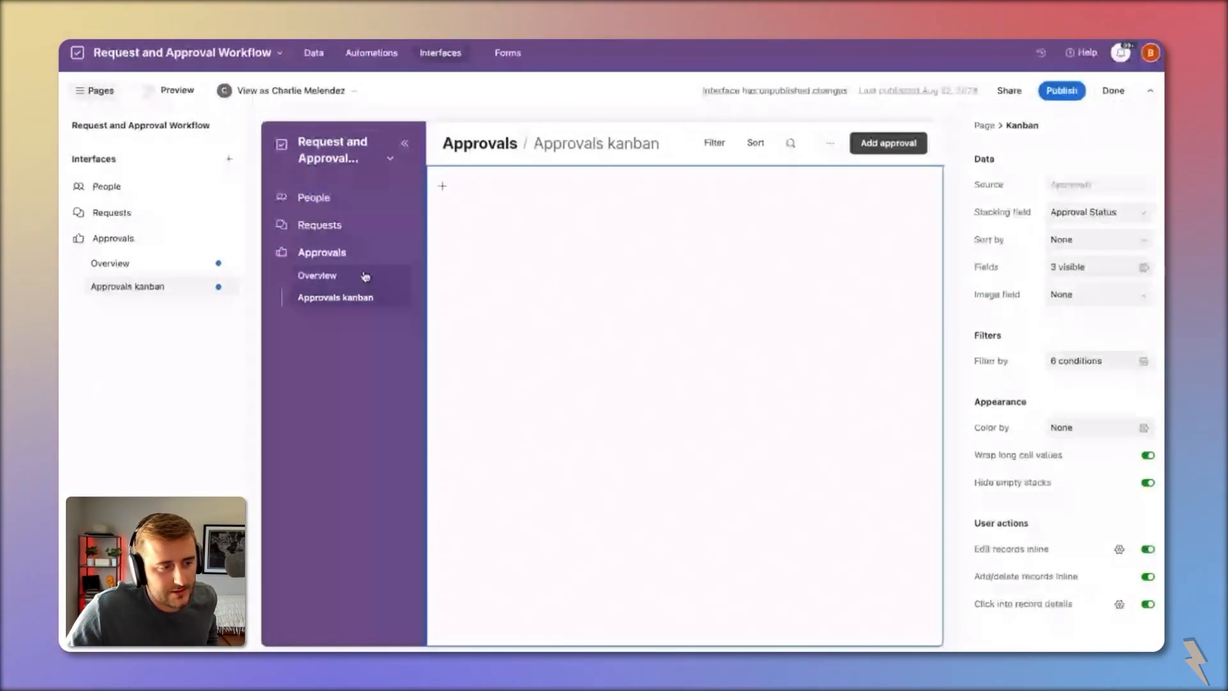
pyautogui.click(366, 276)
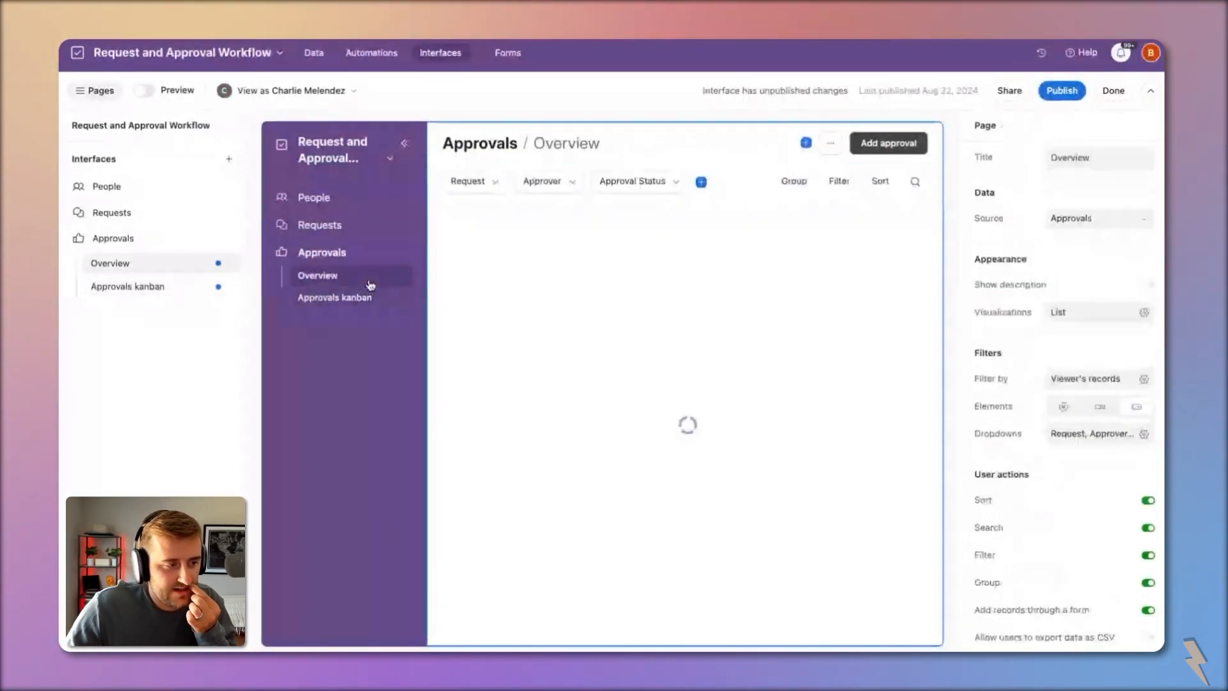
pyautogui.click(318, 57)
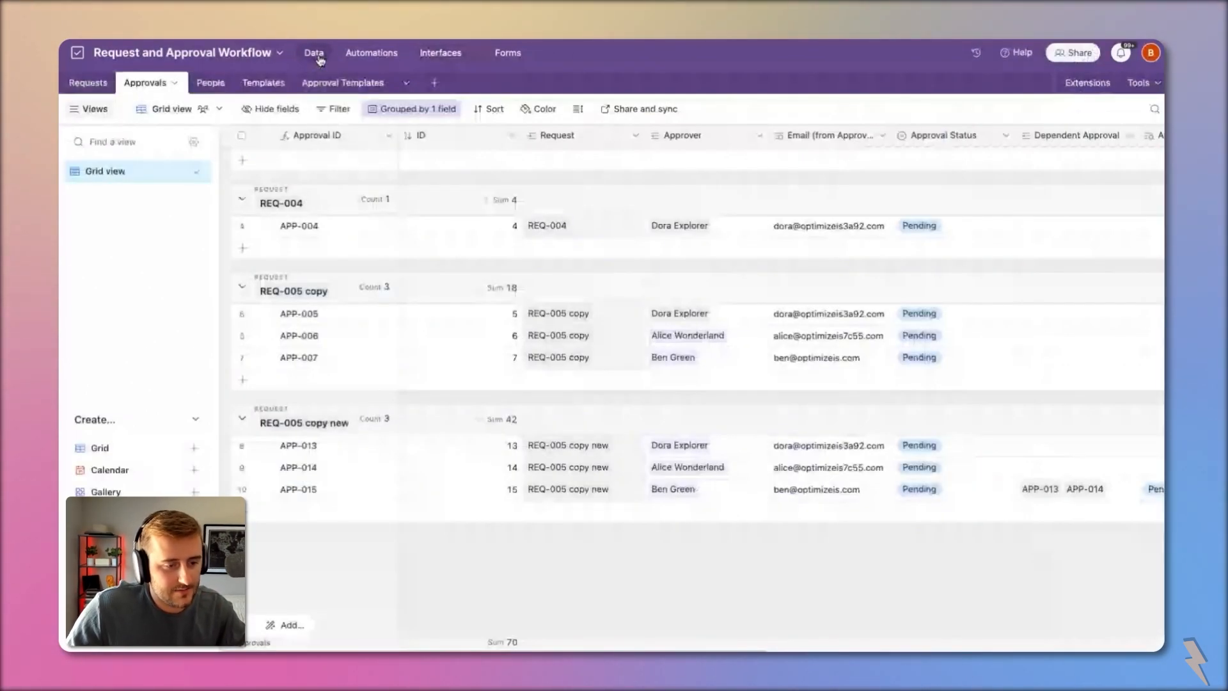
# Step: Copy-paste one approver into APP-004 through APP-015, then return to the interface's Approvals kanban page
pyautogui.click(737, 490)
pyautogui.hotkey('ctrl', 'c')
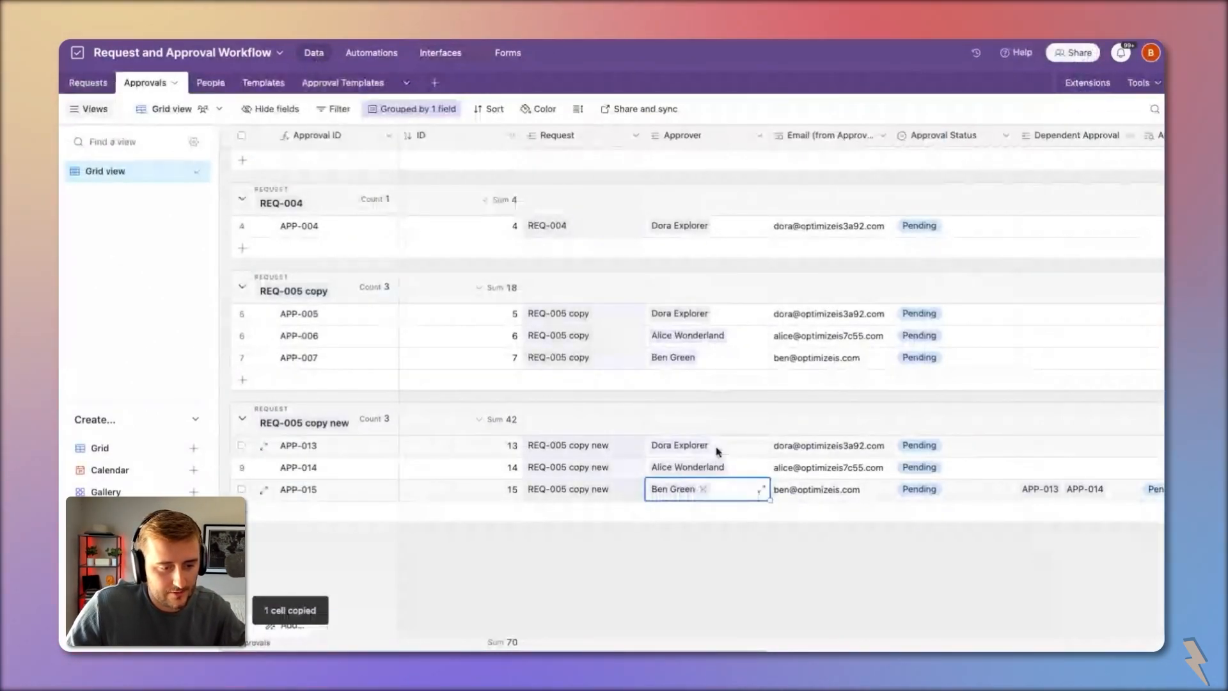
pyautogui.keyDown('shift'); pyautogui.click(718, 452); pyautogui.keyUp('shift')
pyautogui.hotkey('ctrl', 'v')
pyautogui.click(707, 359)
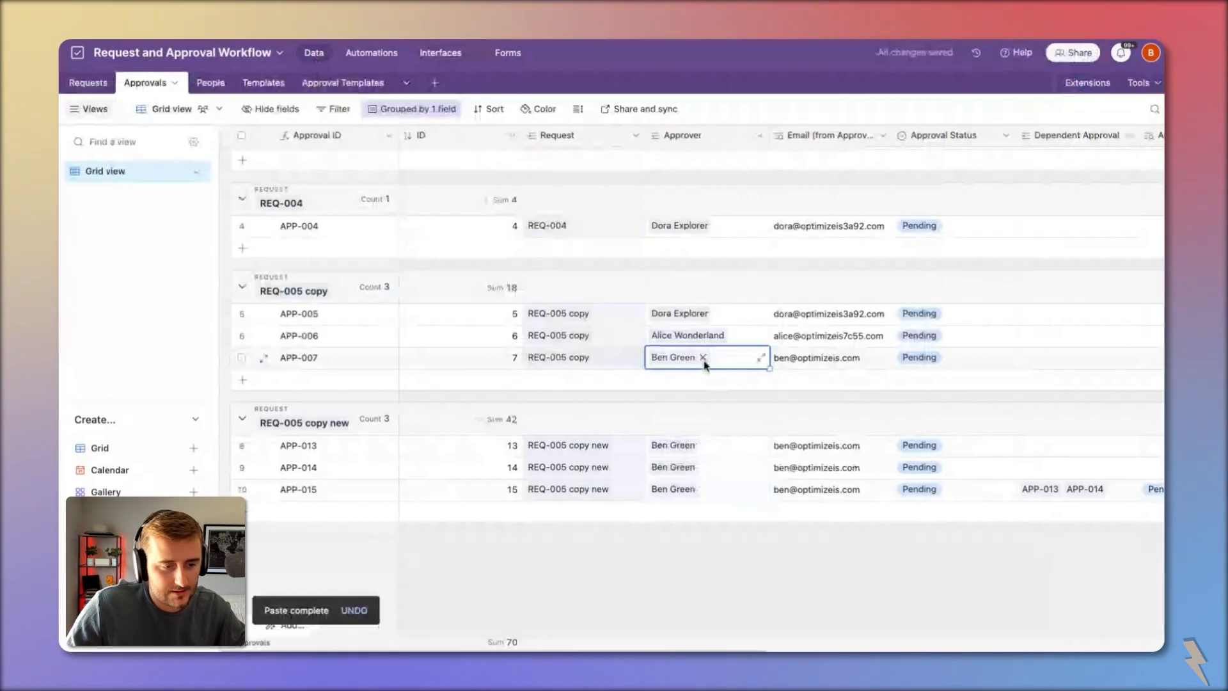
pyautogui.hotkey('ctrl', 'c')
pyautogui.keyDown('shift'); pyautogui.click(724, 315); pyautogui.keyUp('shift')
pyautogui.hotkey('ctrl', 'v')
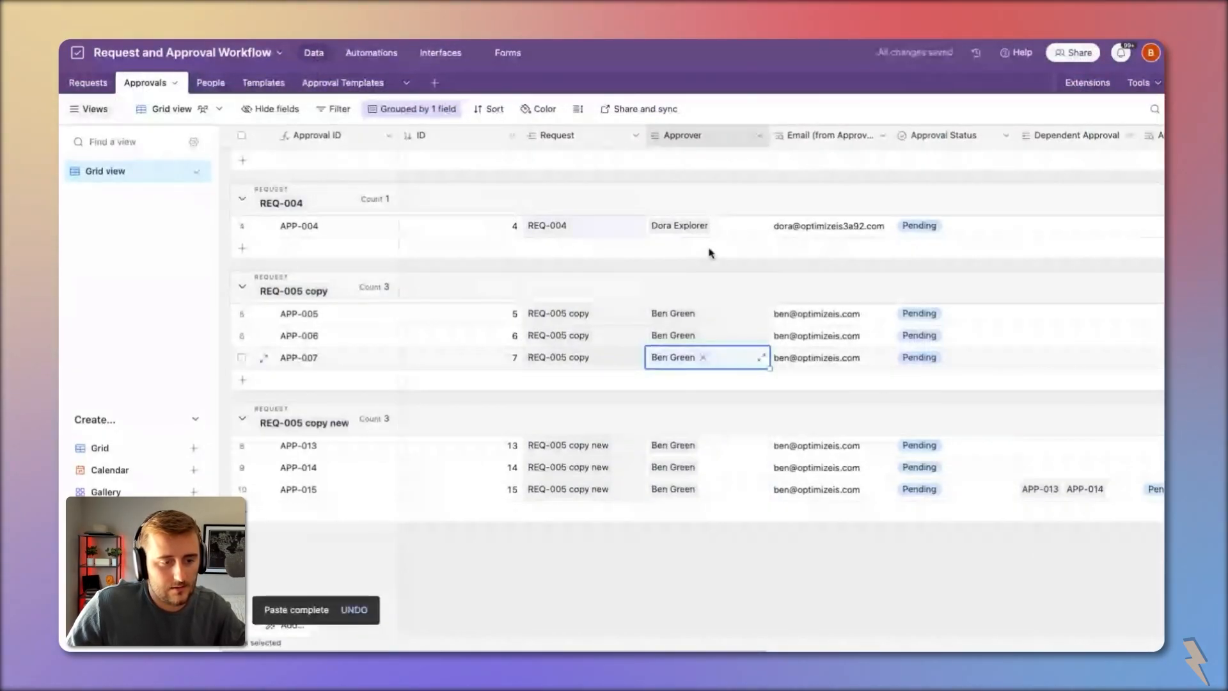
pyautogui.click(703, 225)
pyautogui.hotkey('ctrl', 'v')
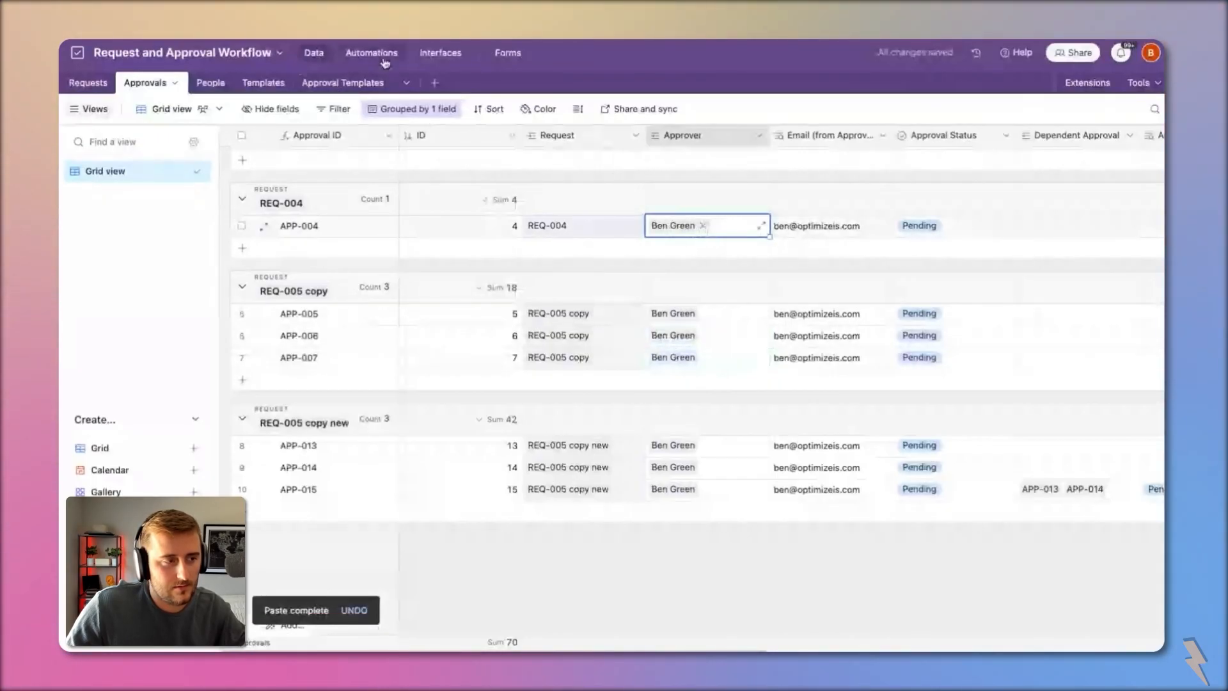
pyautogui.click(431, 57)
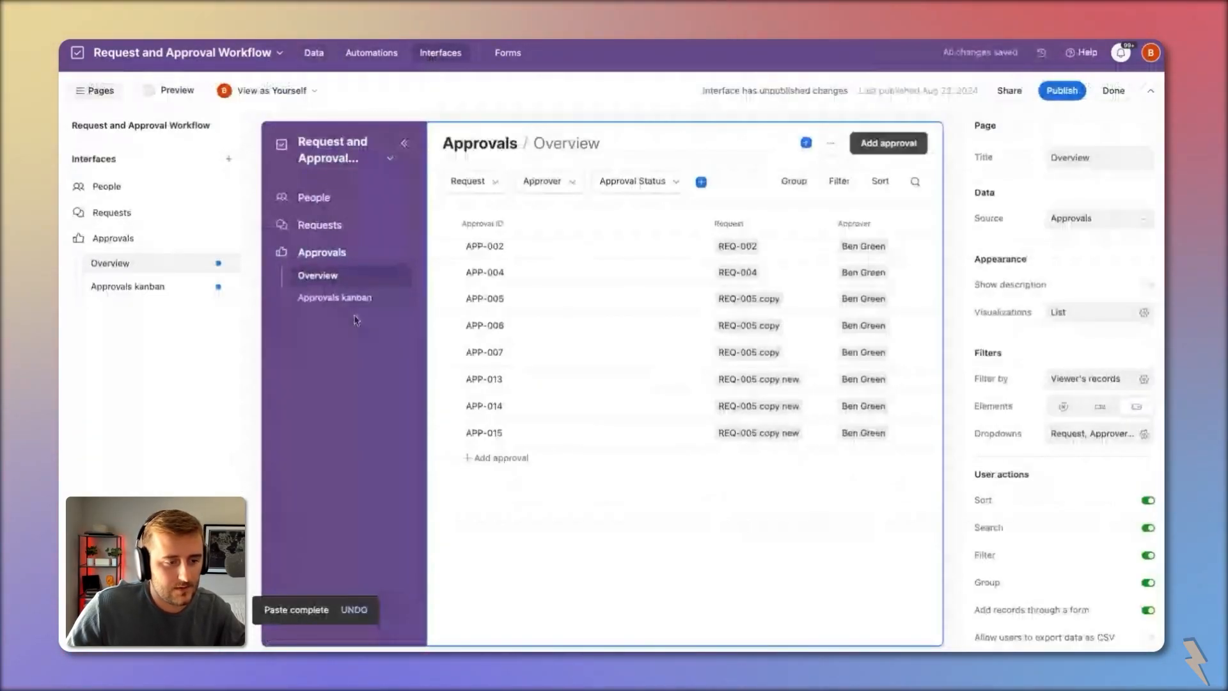
pyautogui.click(339, 298)
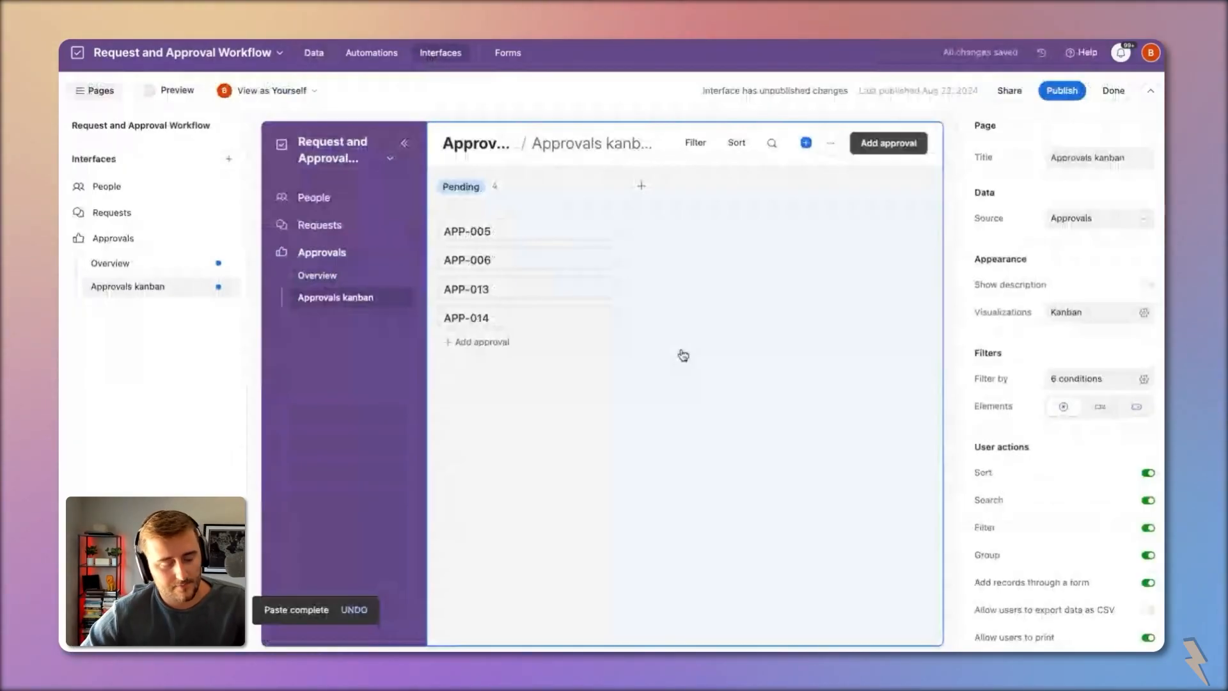
# Step: Remove the Dependent Approval field from APP-013's detail page and bring up the list of fields to add
pyautogui.click(683, 355)
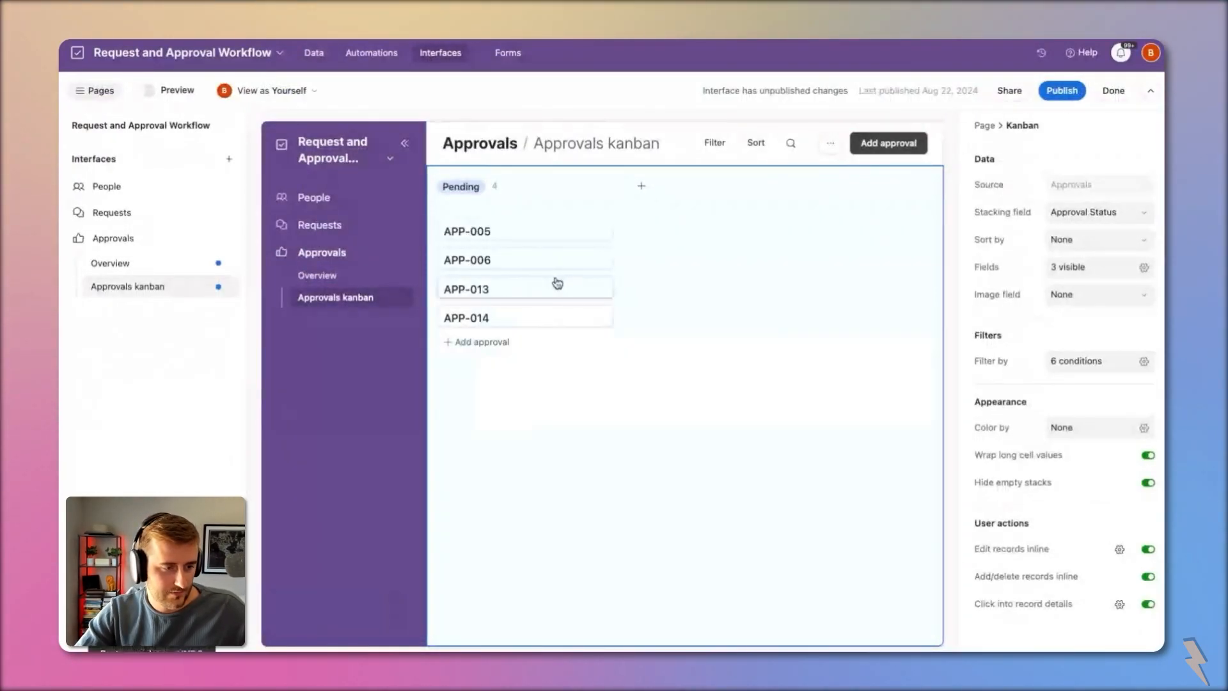
pyautogui.click(557, 283)
pyautogui.click(747, 297)
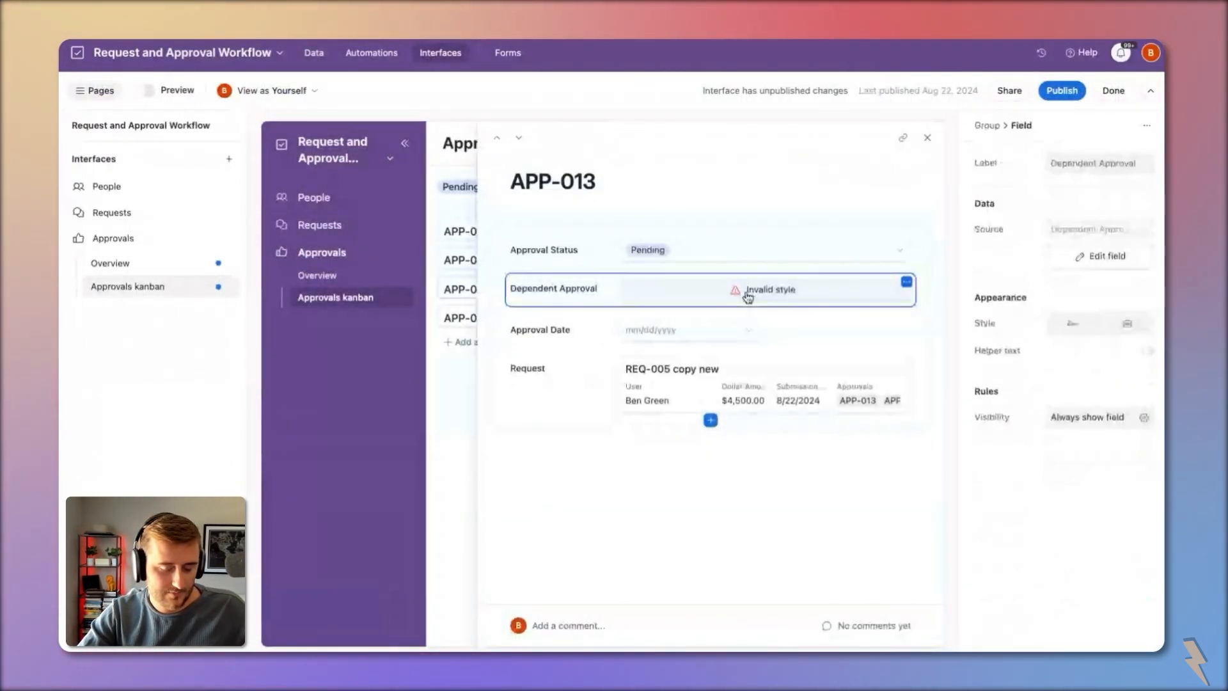
pyautogui.press('Delete')
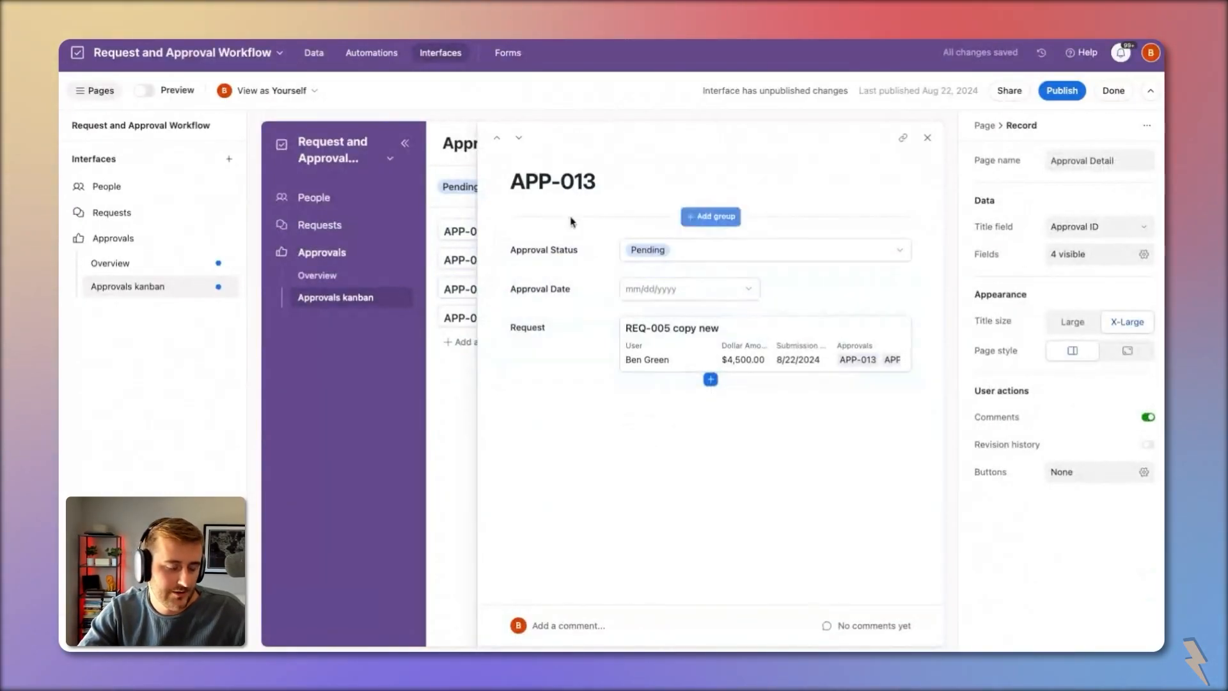
pyautogui.click(619, 340)
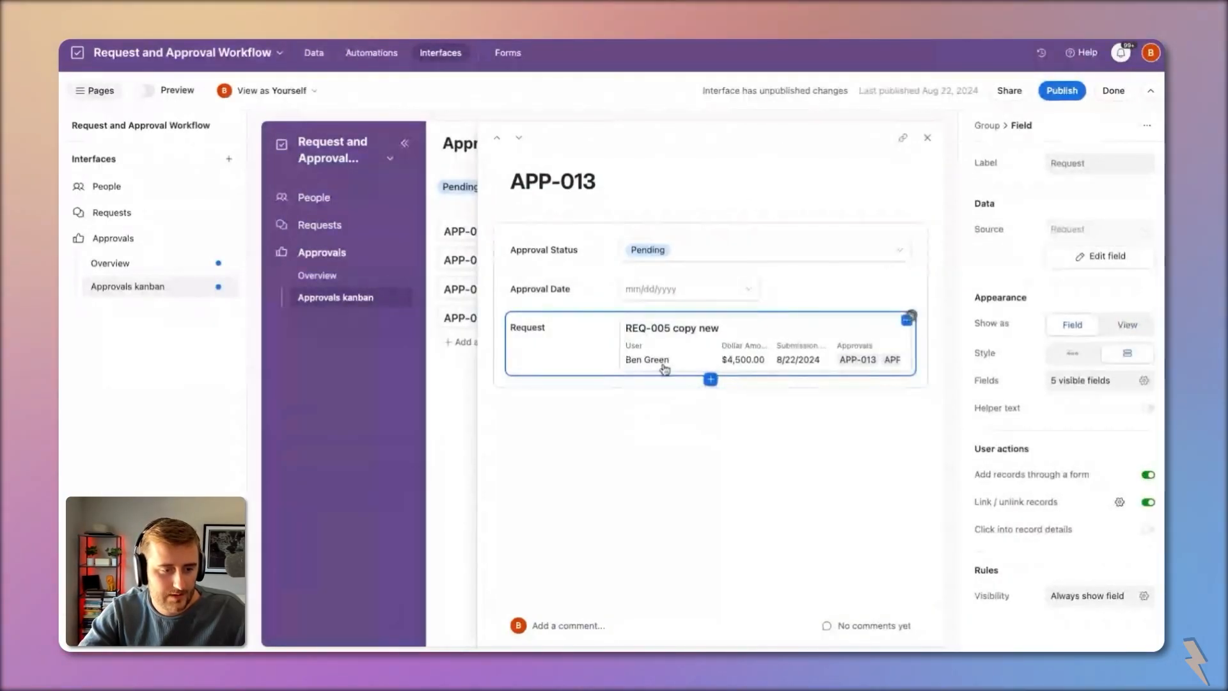
pyautogui.click(710, 380)
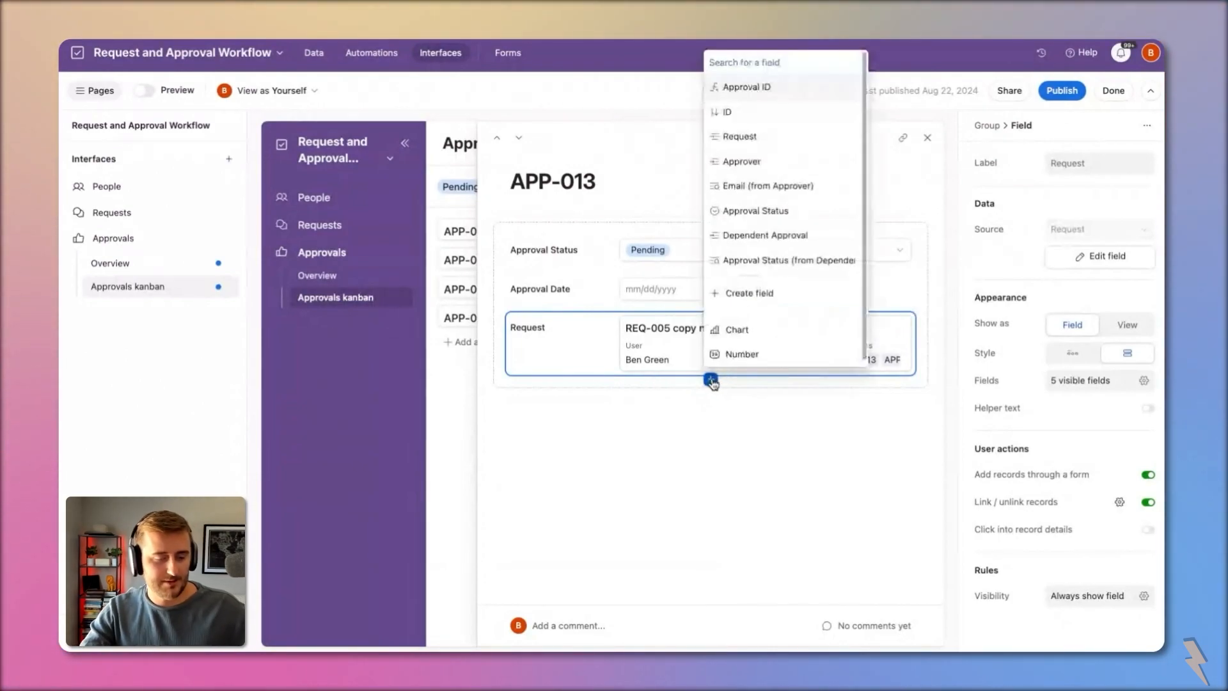
pyautogui.click(621, 419)
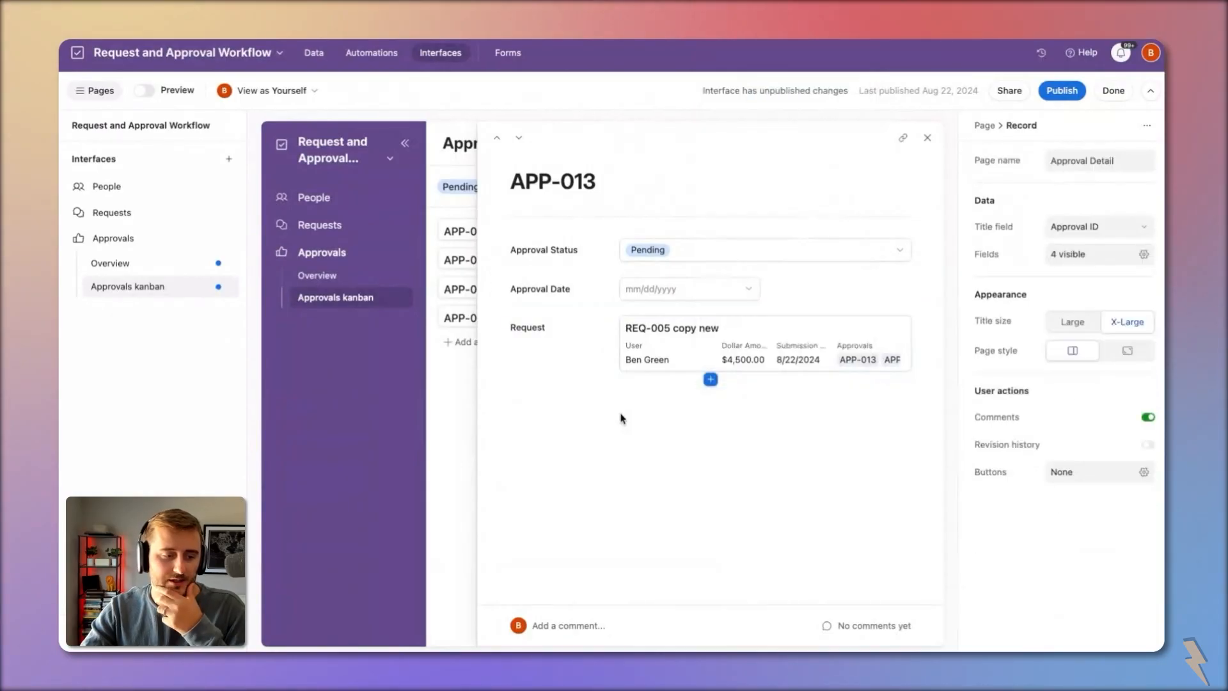
pyautogui.click(712, 381)
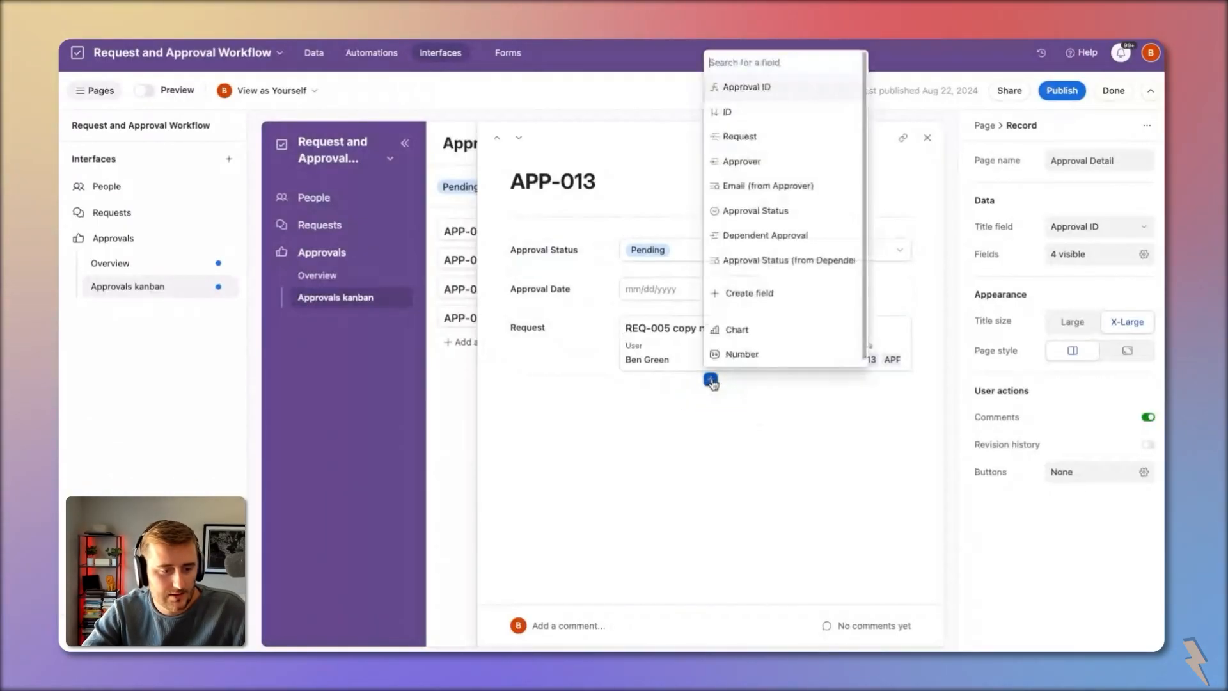
# Step: Create a lookup field showing Dollar Amount Requested through the Request link
pyautogui.click(749, 292)
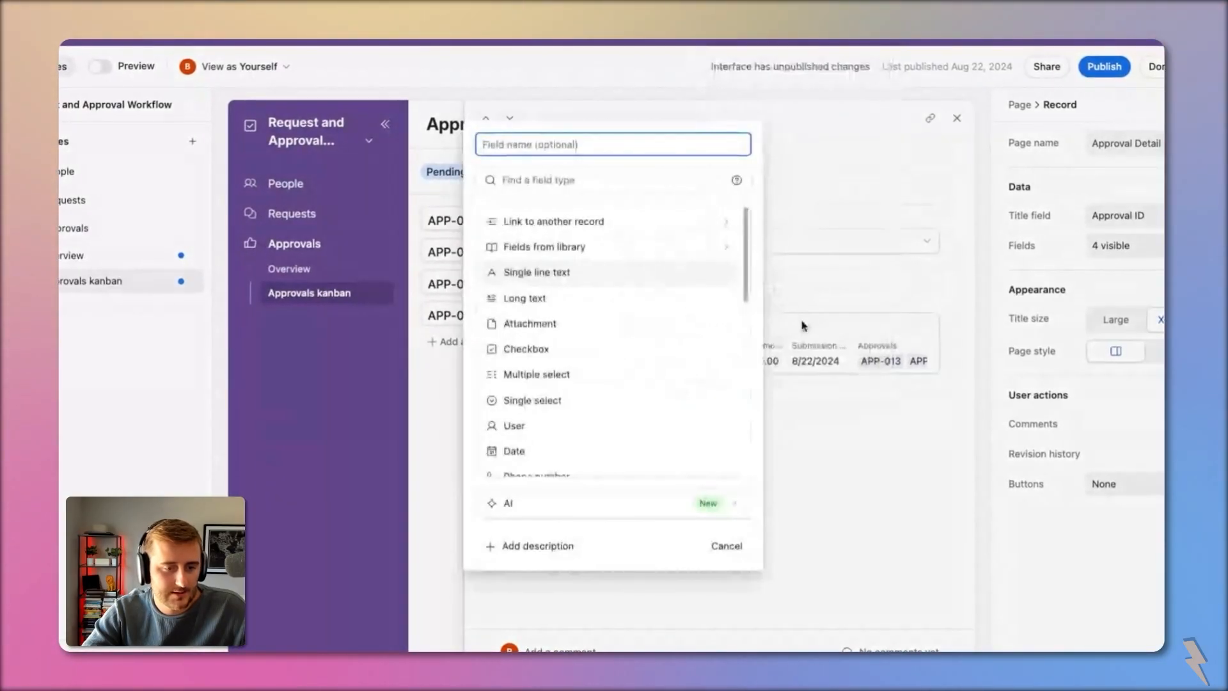
pyautogui.click(595, 179)
pyautogui.write('lo')
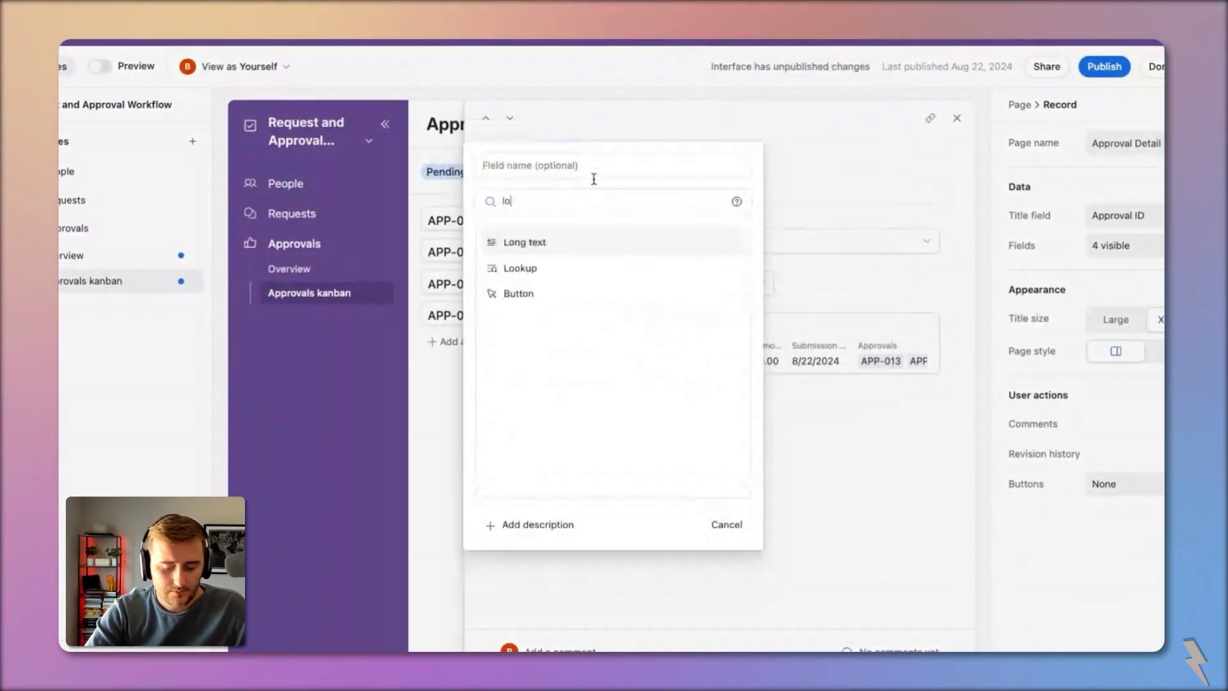
pyautogui.click(592, 268)
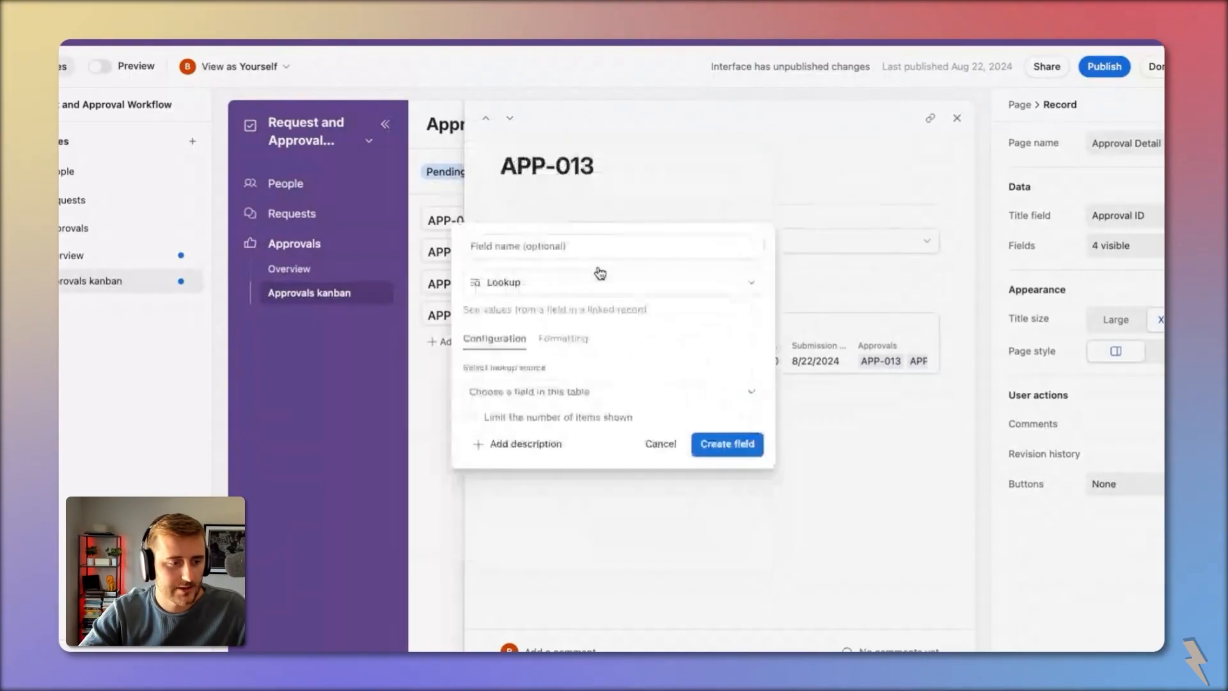
pyautogui.click(606, 393)
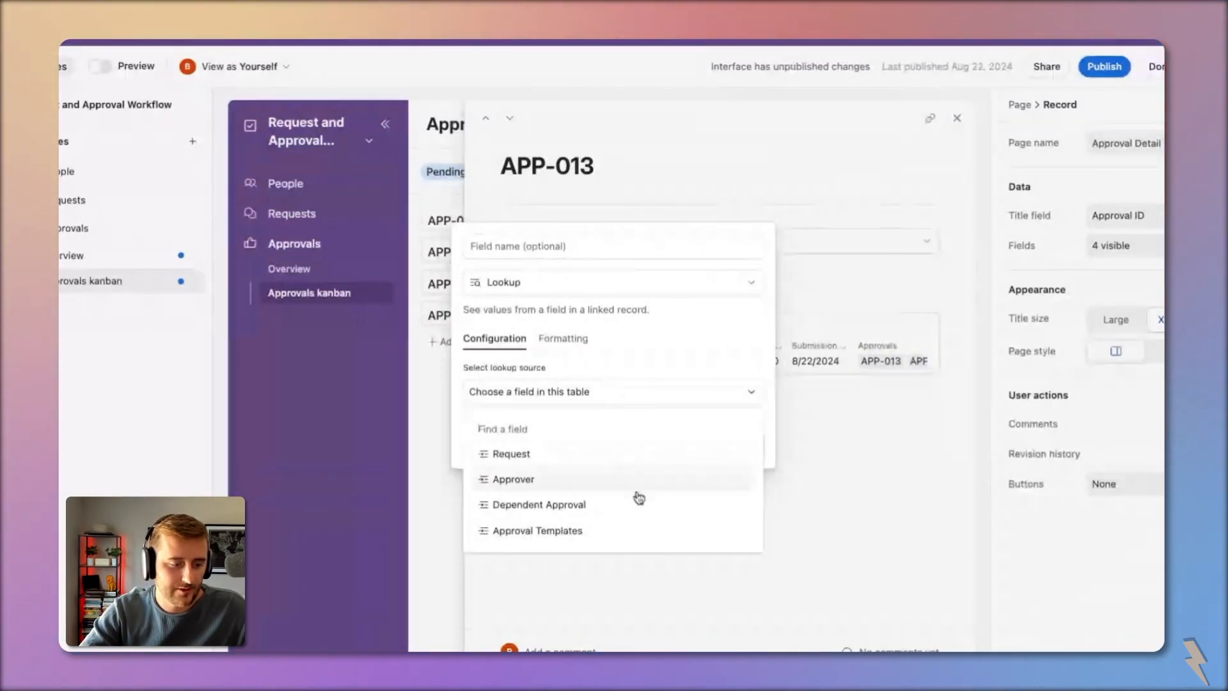
pyautogui.click(510, 455)
pyautogui.click(518, 406)
pyautogui.click(521, 515)
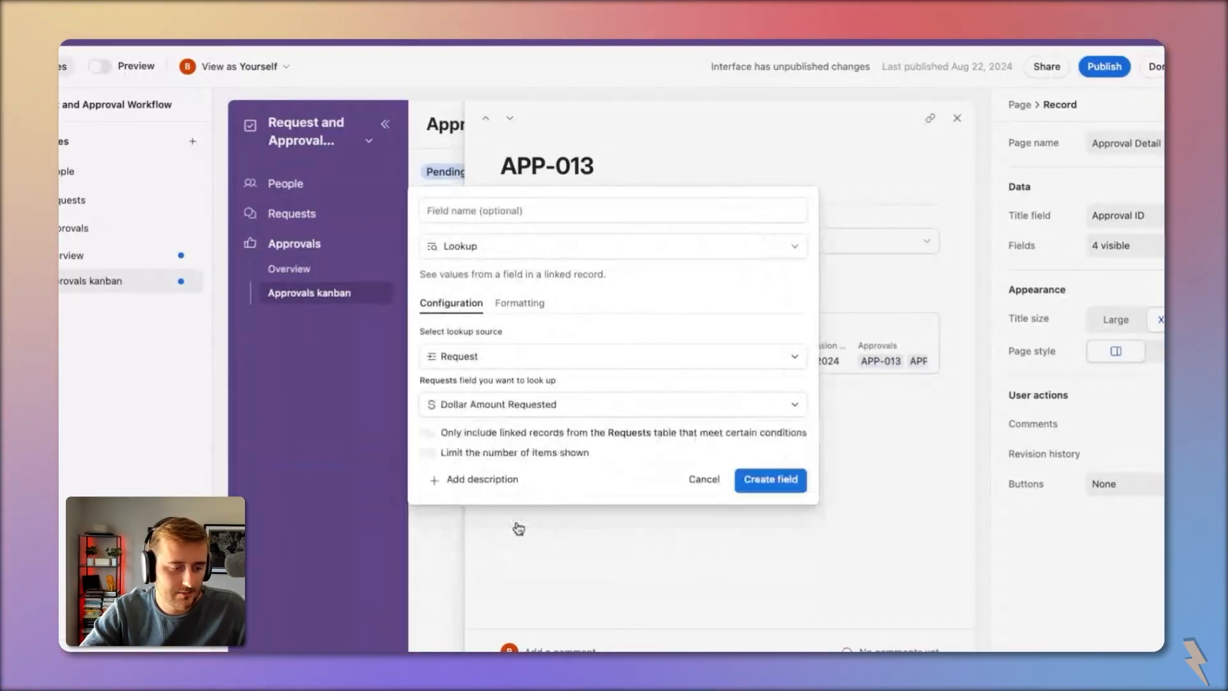
pyautogui.click(787, 481)
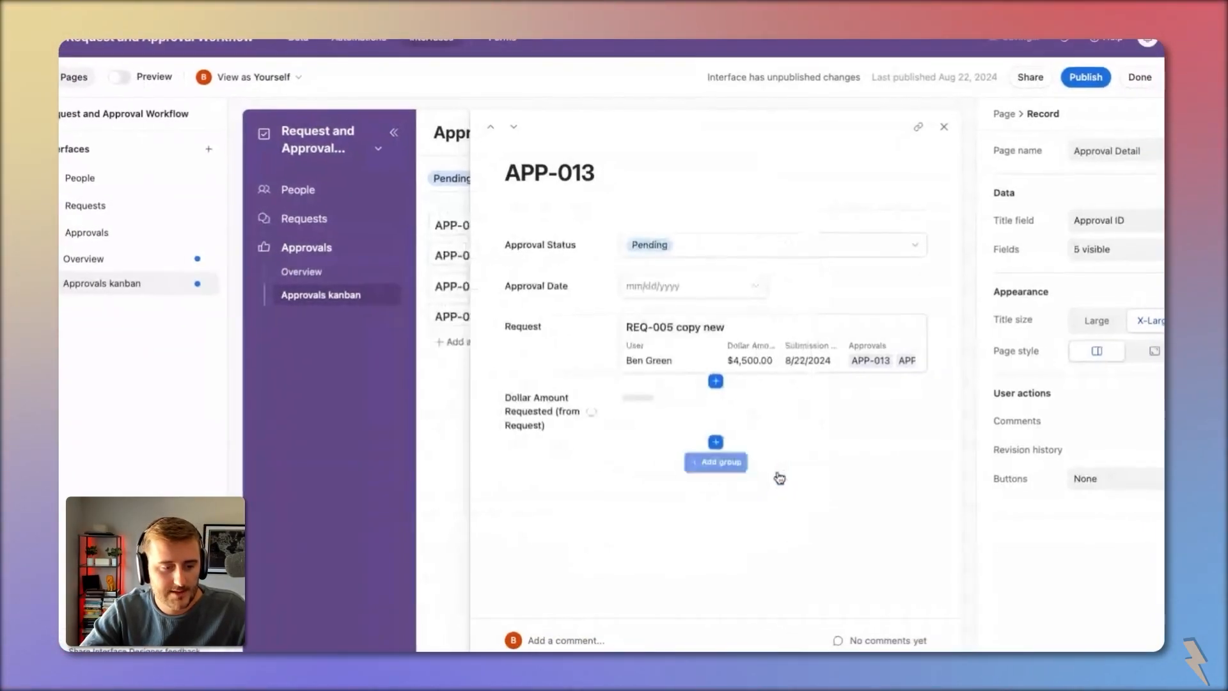
# Step: Create a second lookup field, User (from Request), through the Request link
pyautogui.click(710, 438)
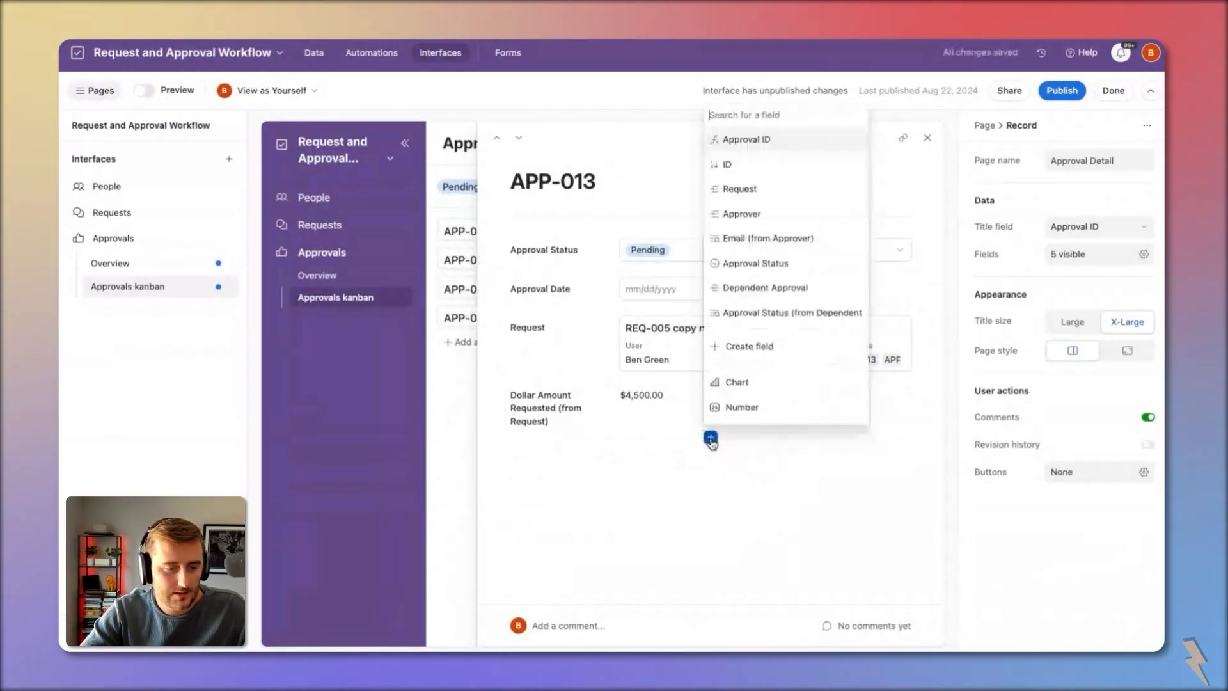
pyautogui.click(743, 347)
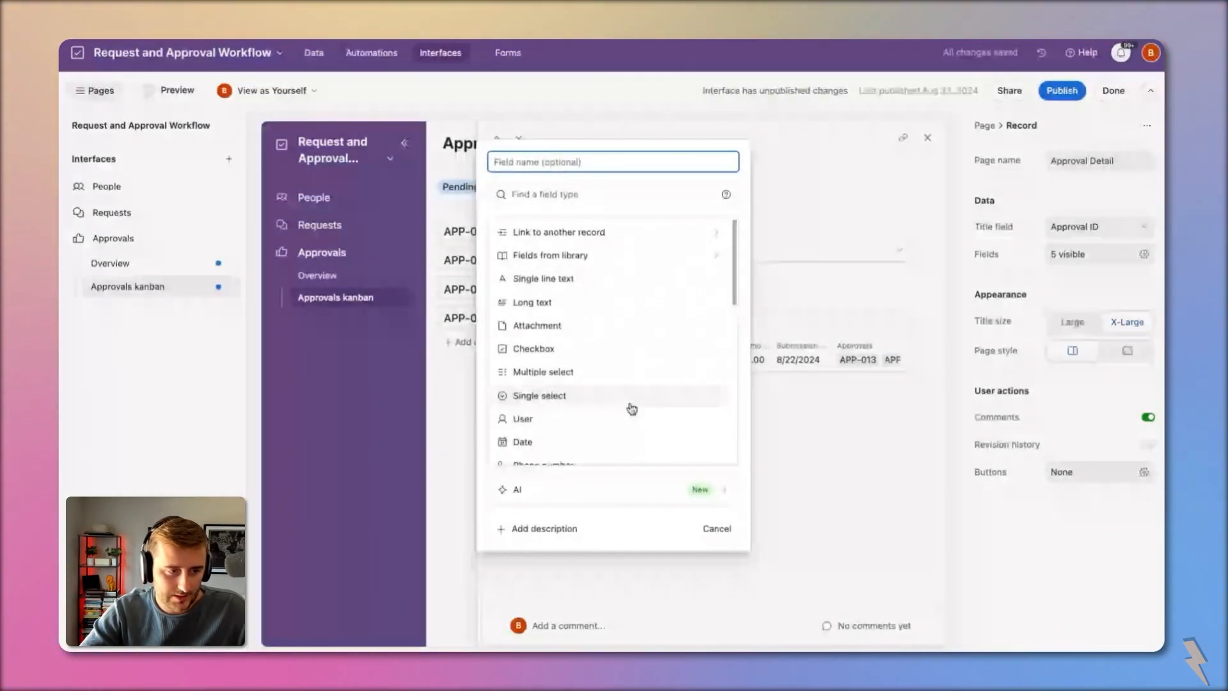
pyautogui.click(577, 193)
pyautogui.write('loo')
pyautogui.press('Return')
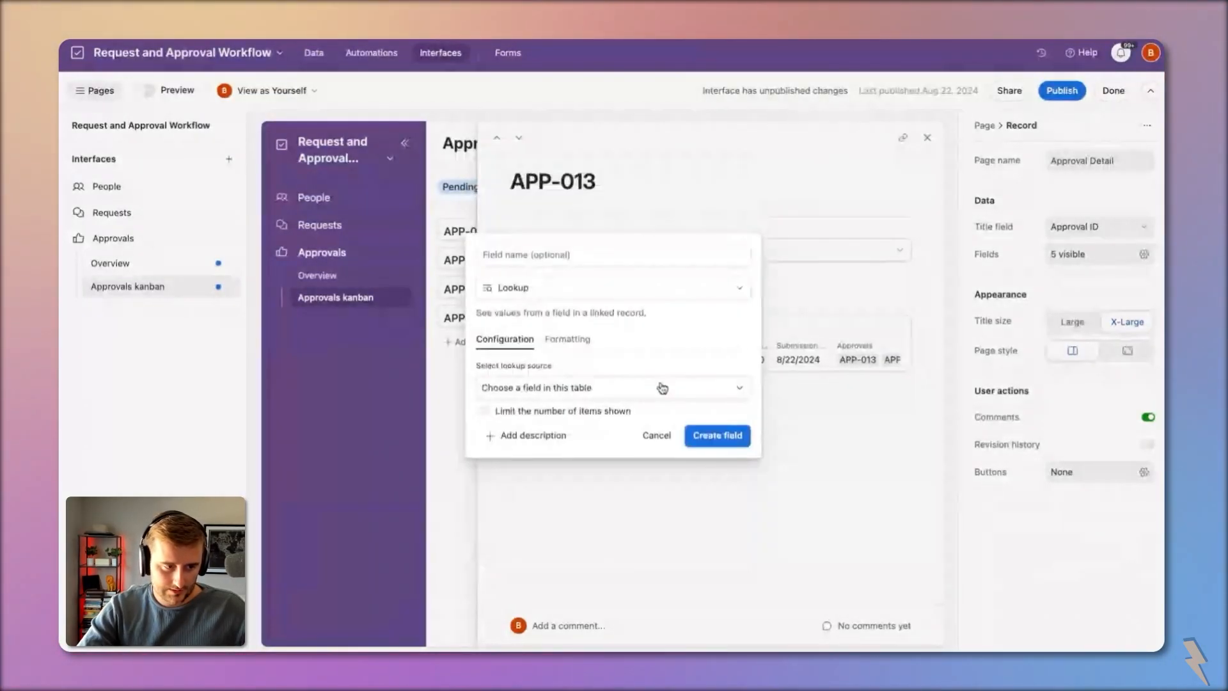
pyautogui.click(662, 388)
pyautogui.click(654, 449)
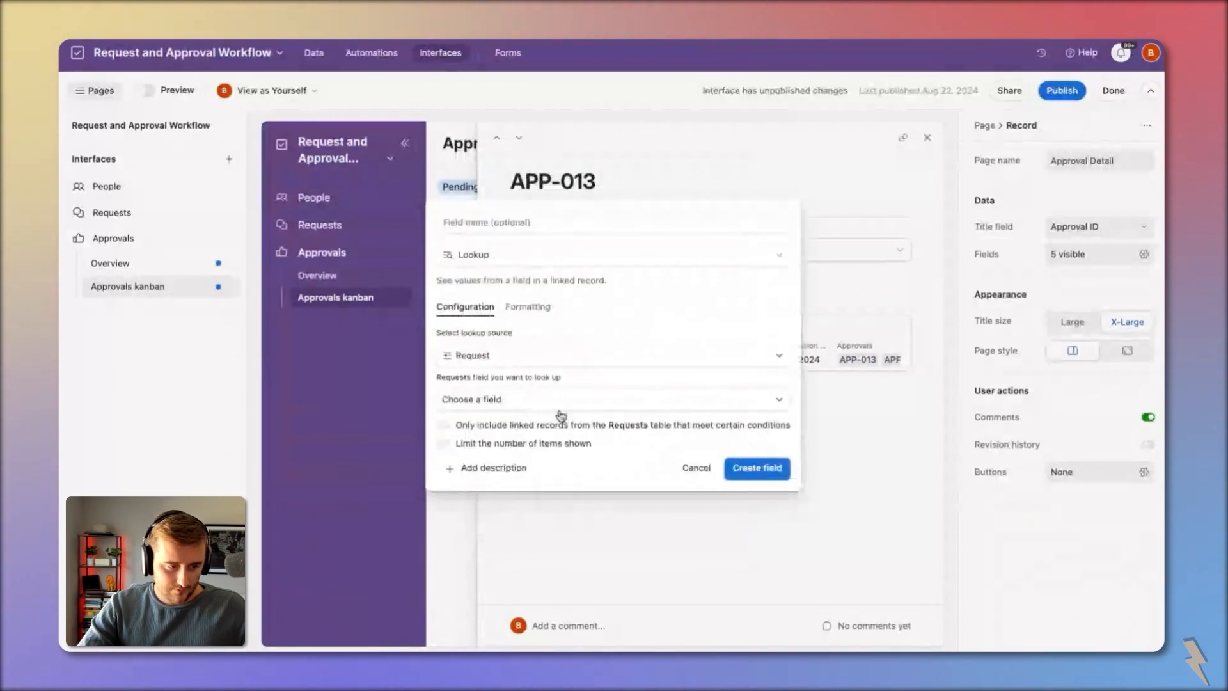
pyautogui.click(561, 410)
pyautogui.click(580, 477)
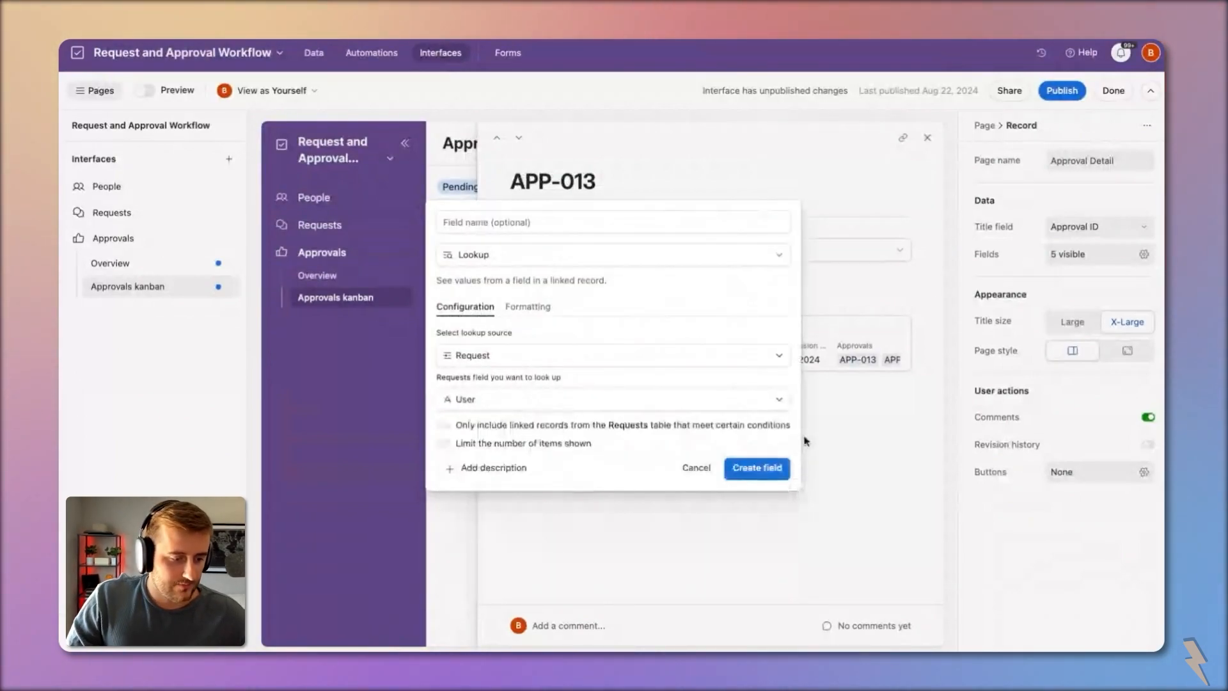
pyautogui.click(767, 468)
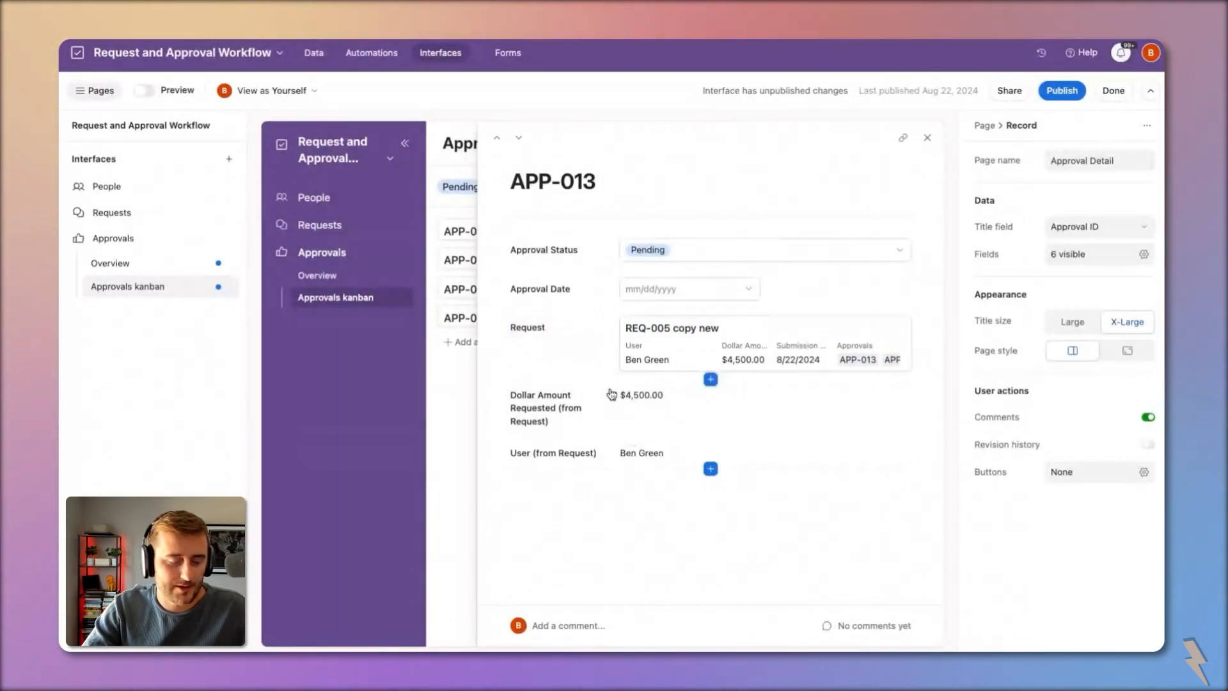
# Step: Delete the Request field from the APP-013 record page
pyautogui.click(642, 409)
pyautogui.click(676, 454)
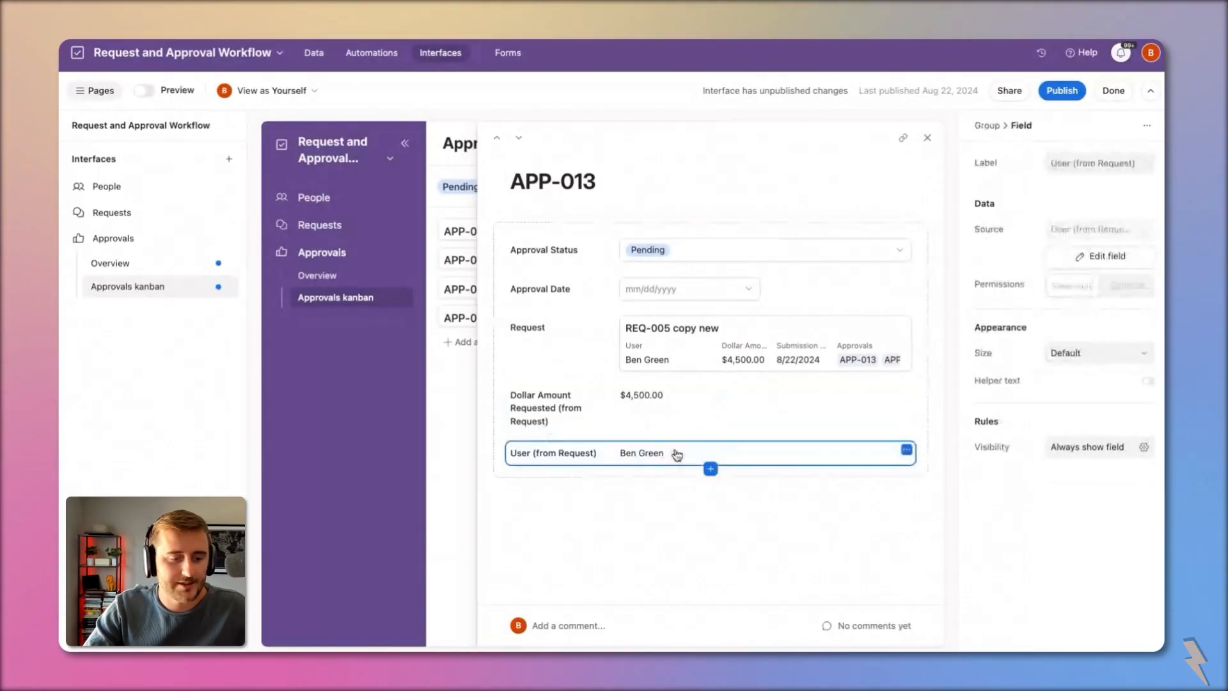
pyautogui.click(586, 334)
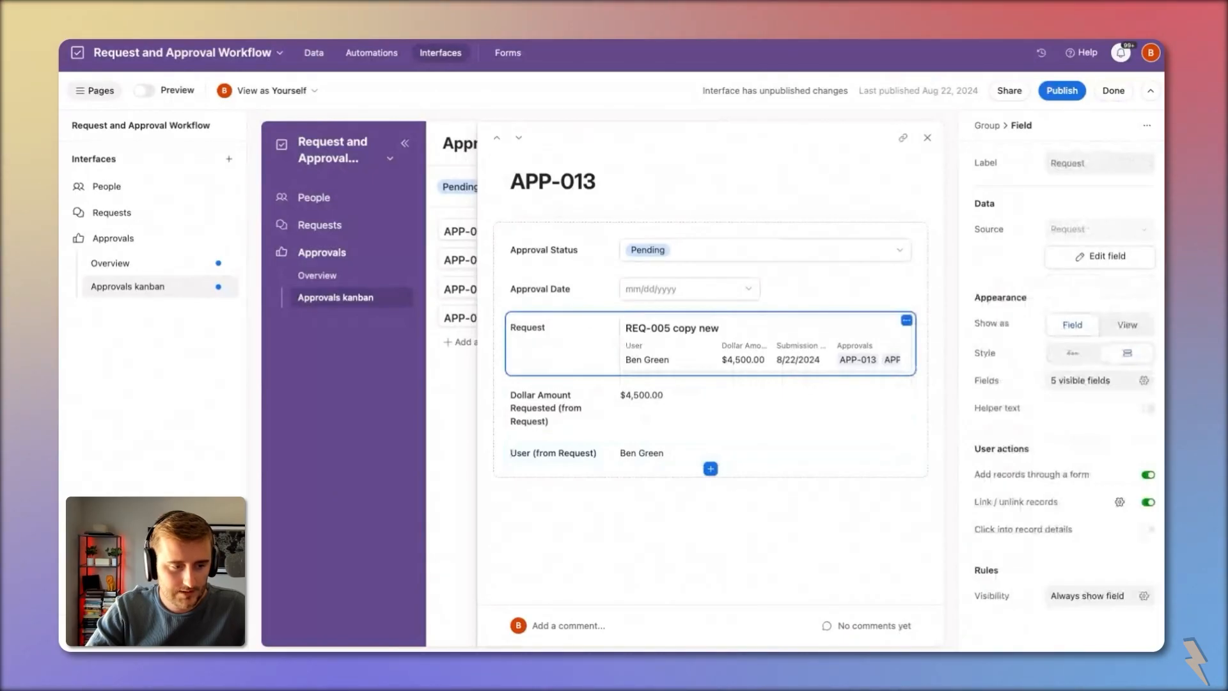
pyautogui.press('Delete')
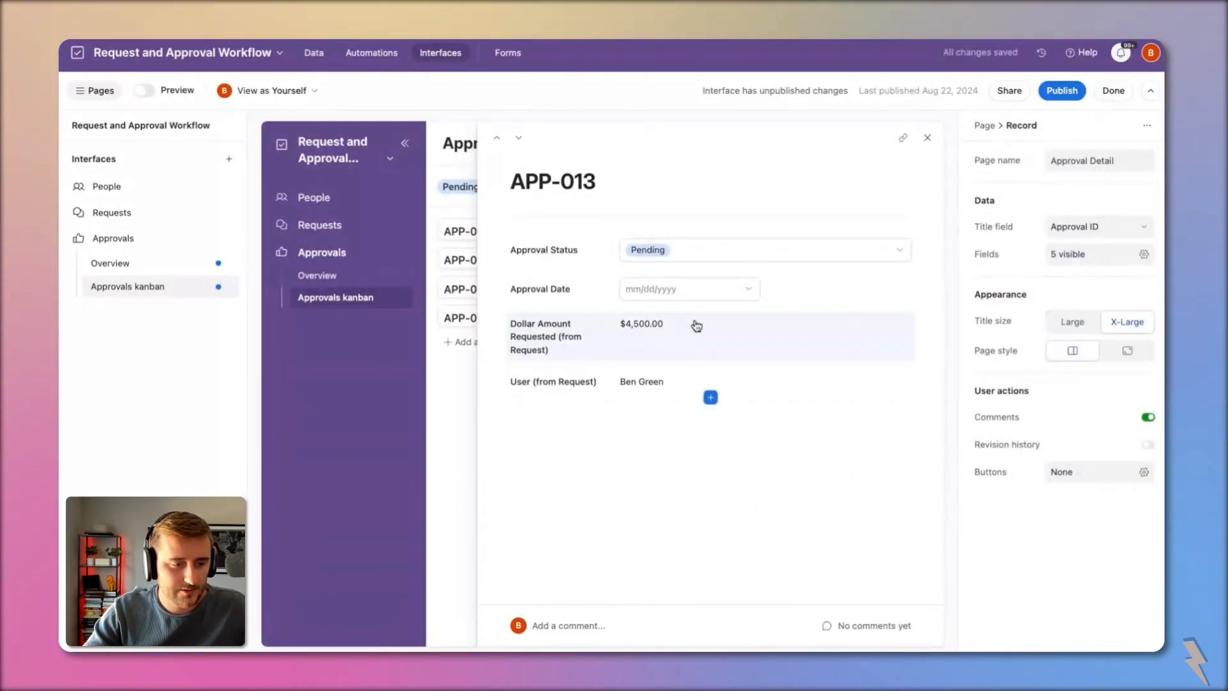
# Step: Change Approval Date to a Last modified time field tracking only Approval Status, and save
pyautogui.click(586, 263)
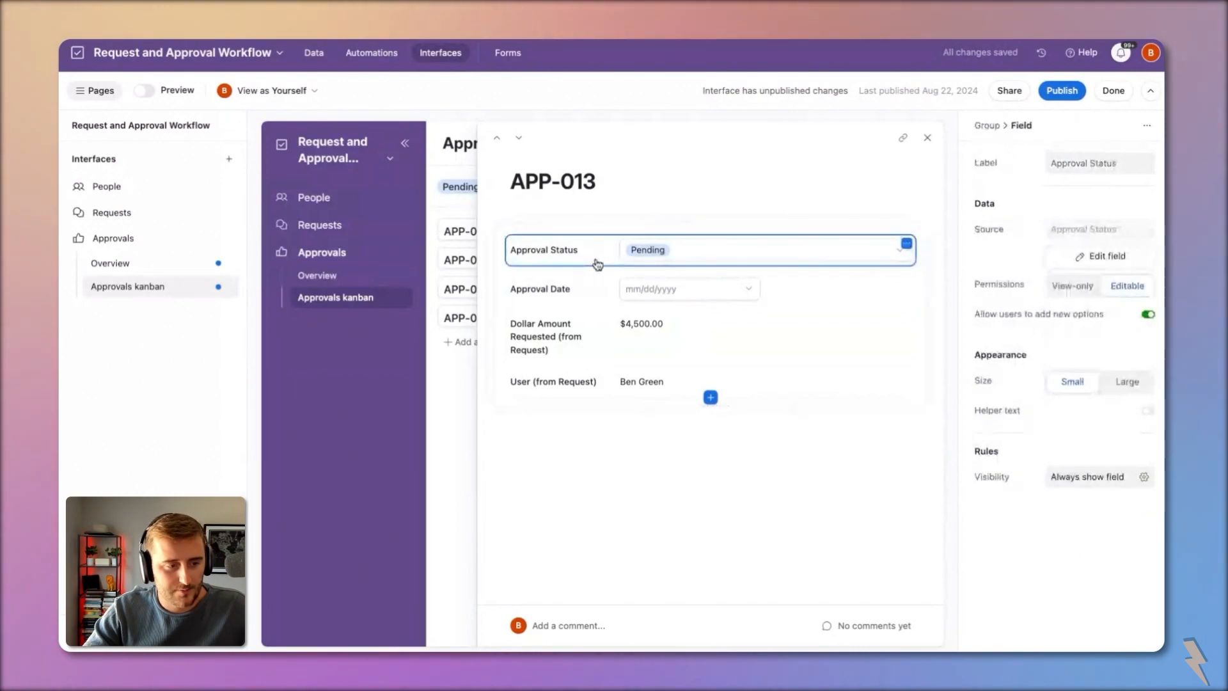
pyautogui.click(599, 294)
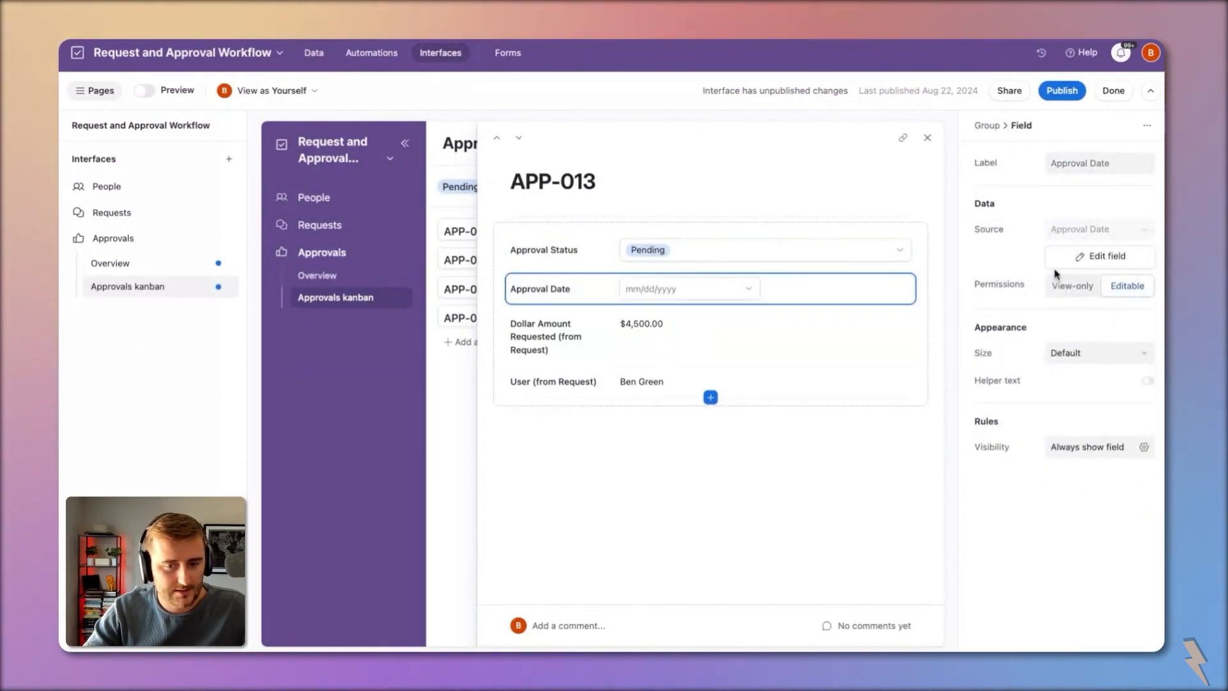
pyautogui.click(1081, 255)
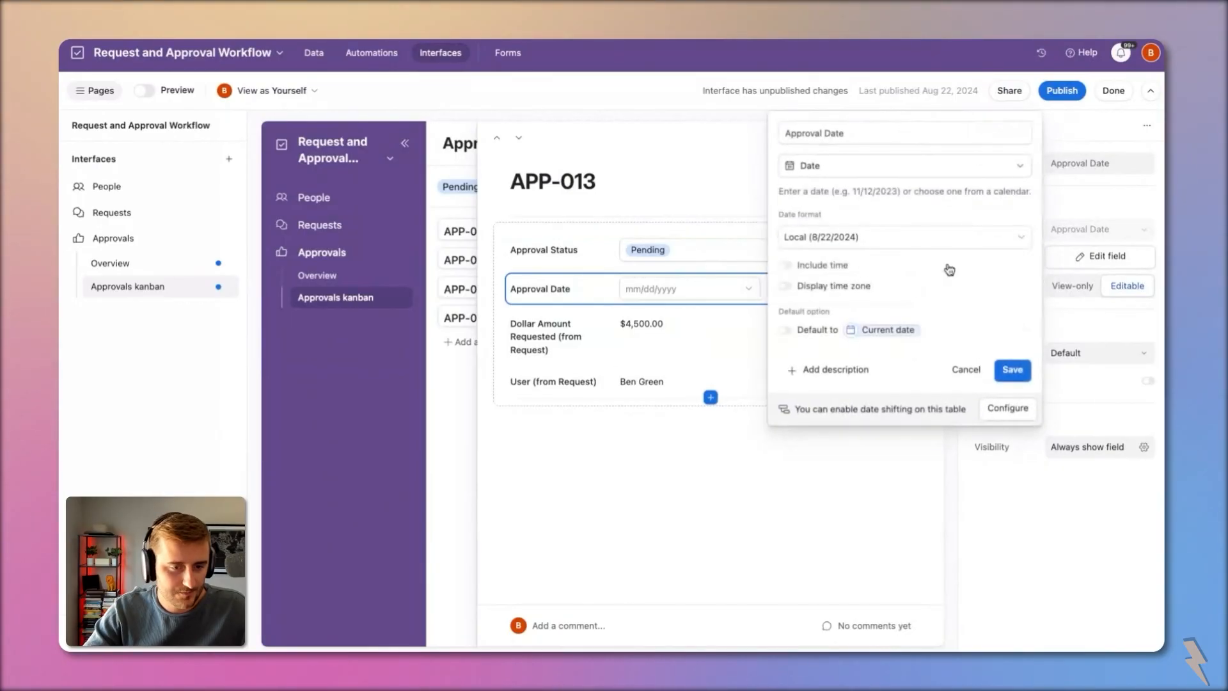
pyautogui.click(813, 177)
pyautogui.write('m')
pyautogui.click(837, 389)
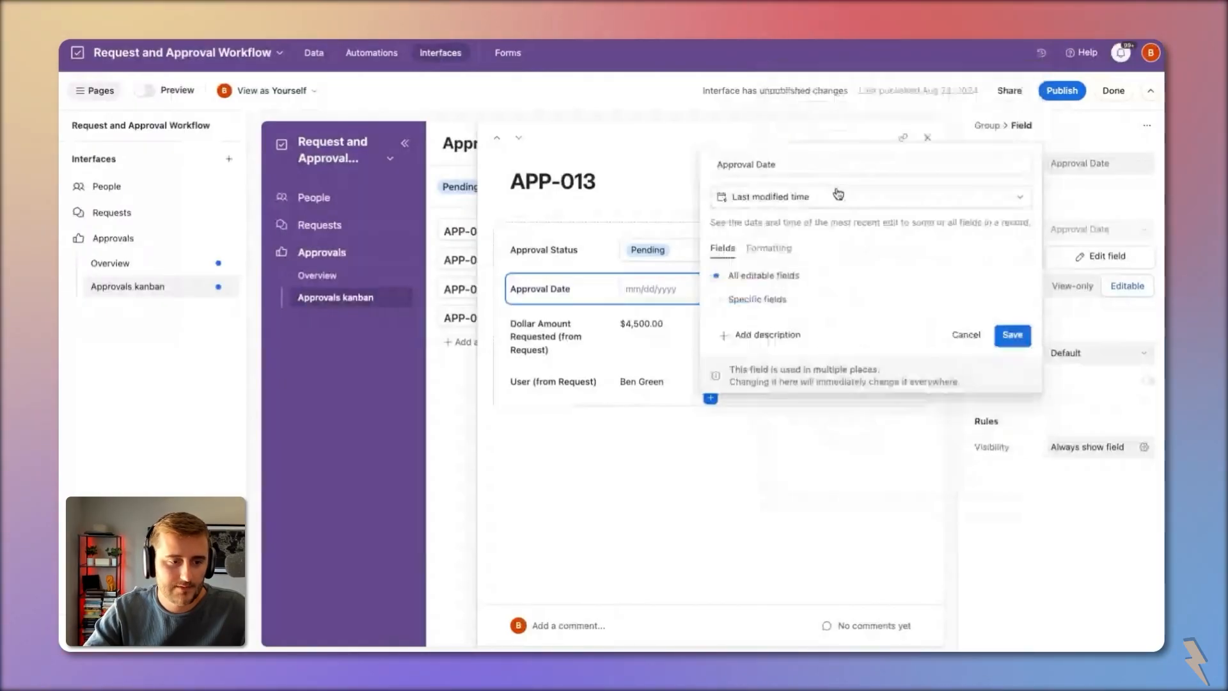
pyautogui.click(849, 297)
pyautogui.click(603, 339)
pyautogui.click(682, 504)
pyautogui.click(1013, 358)
pyautogui.click(729, 433)
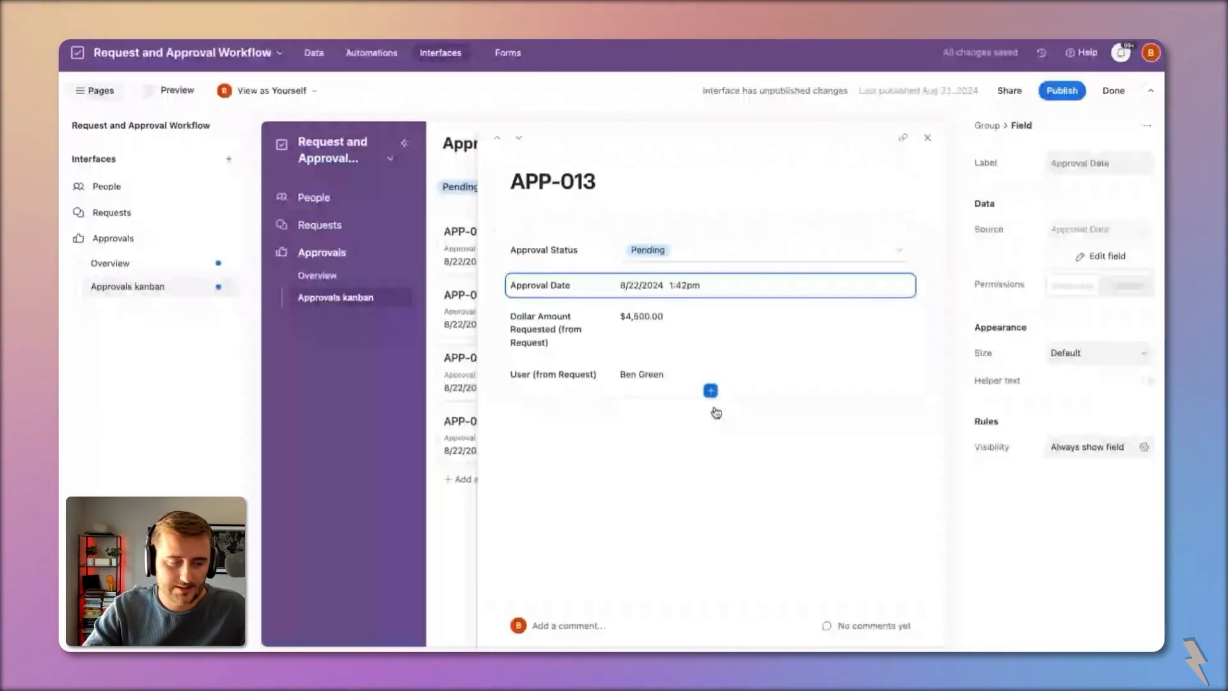
# Step: Publish the Approvals interface changes
pyautogui.click(592, 252)
pyautogui.click(1074, 92)
pyautogui.click(742, 474)
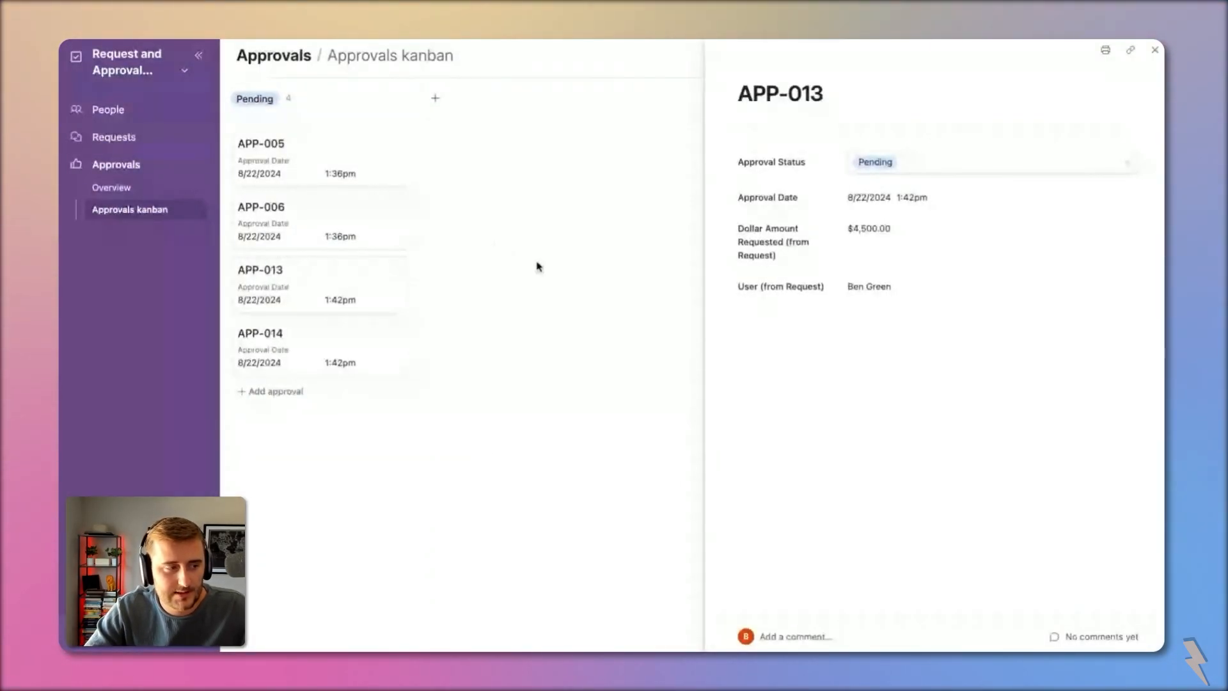
# Step: Start a Record review page on the Approvals table, abandon it, and return to the table data
pyautogui.click(566, 272)
pyautogui.click(159, 74)
pyautogui.click(161, 104)
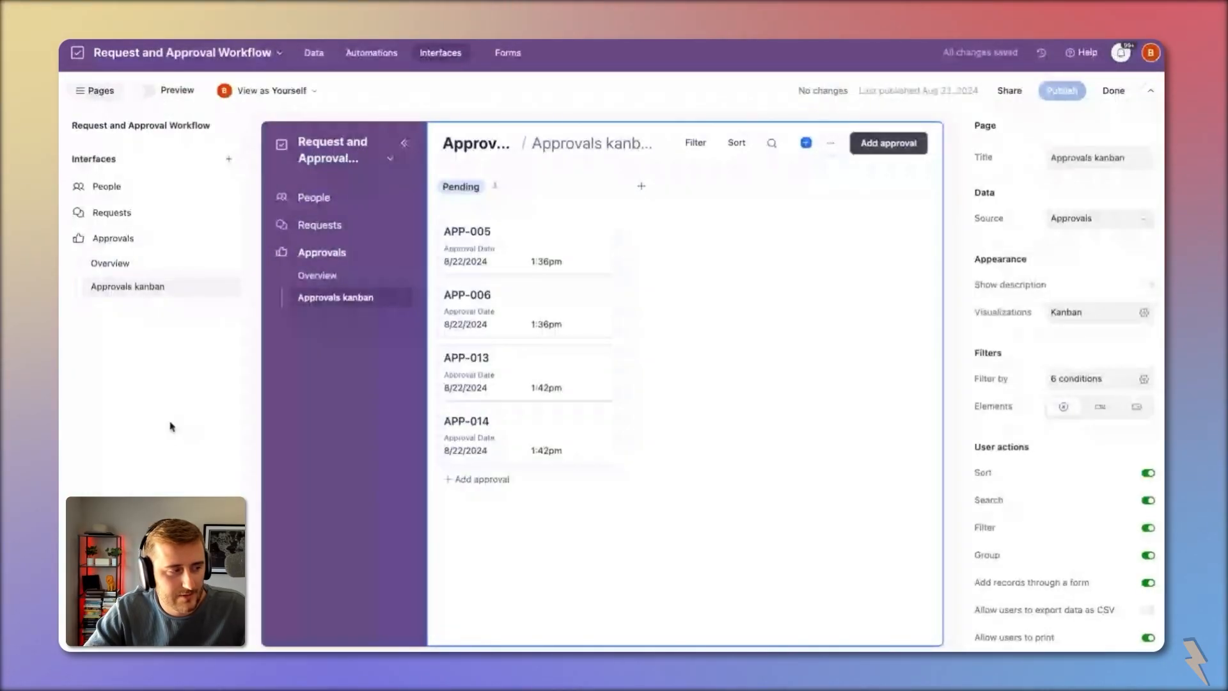
pyautogui.click(208, 243)
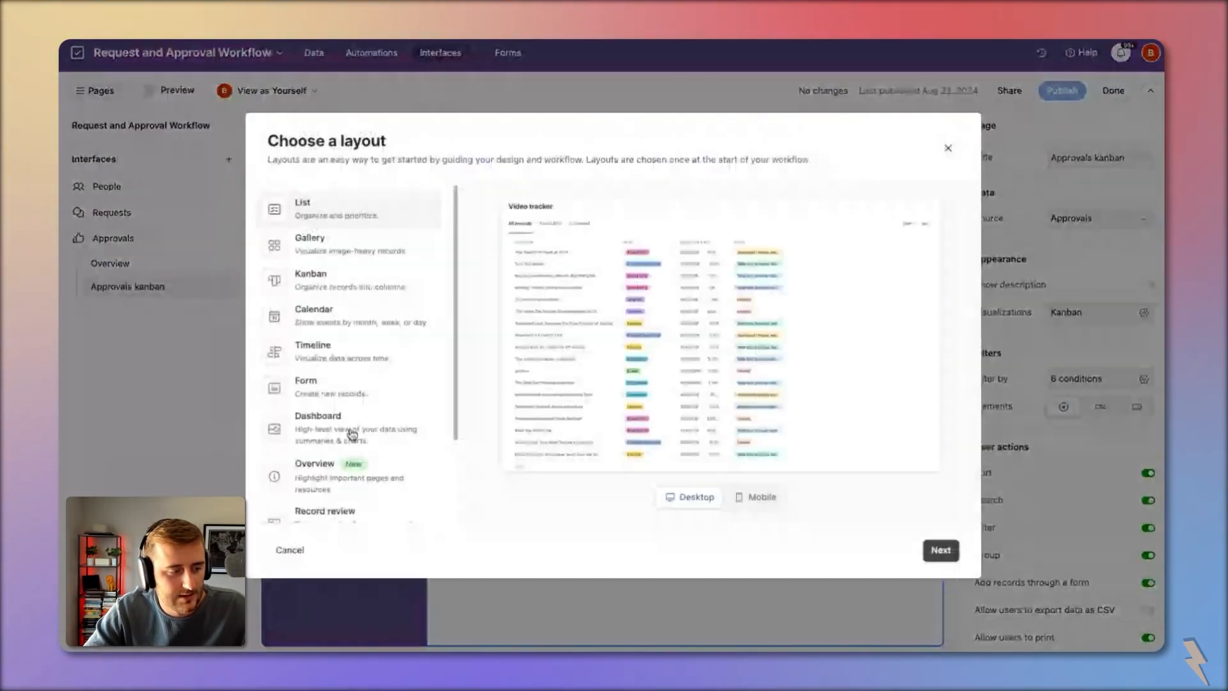
pyautogui.scroll(-2, 352, 433)
pyautogui.click(373, 456)
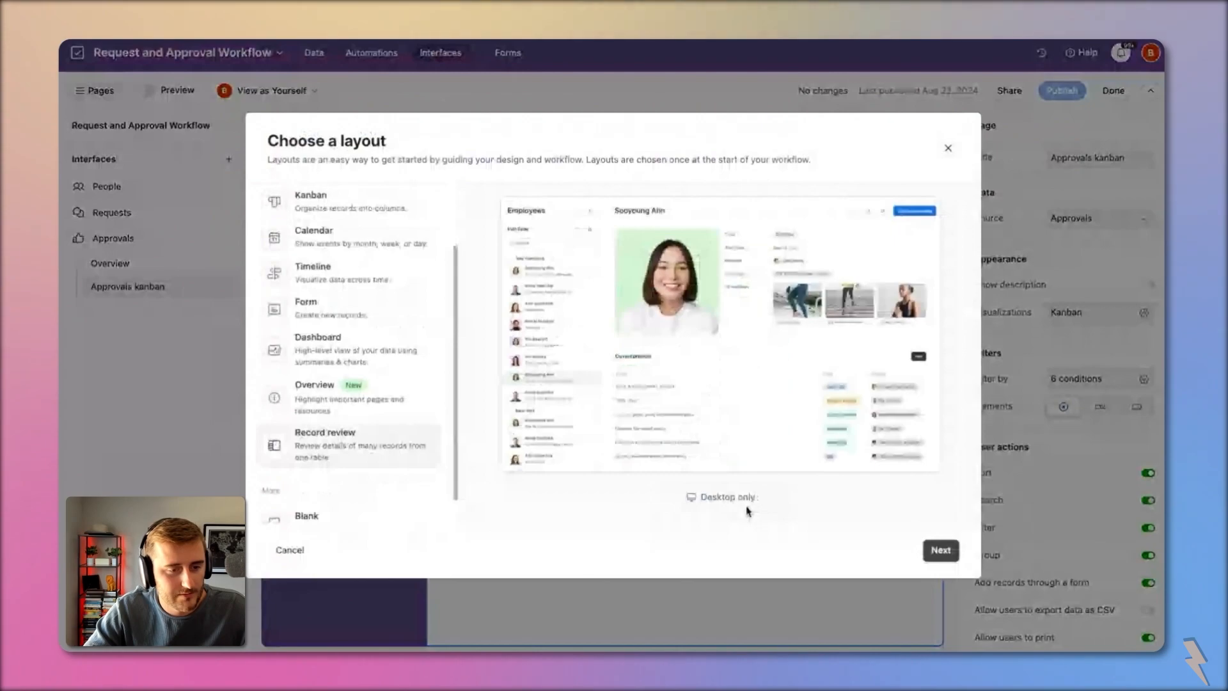
pyautogui.click(924, 550)
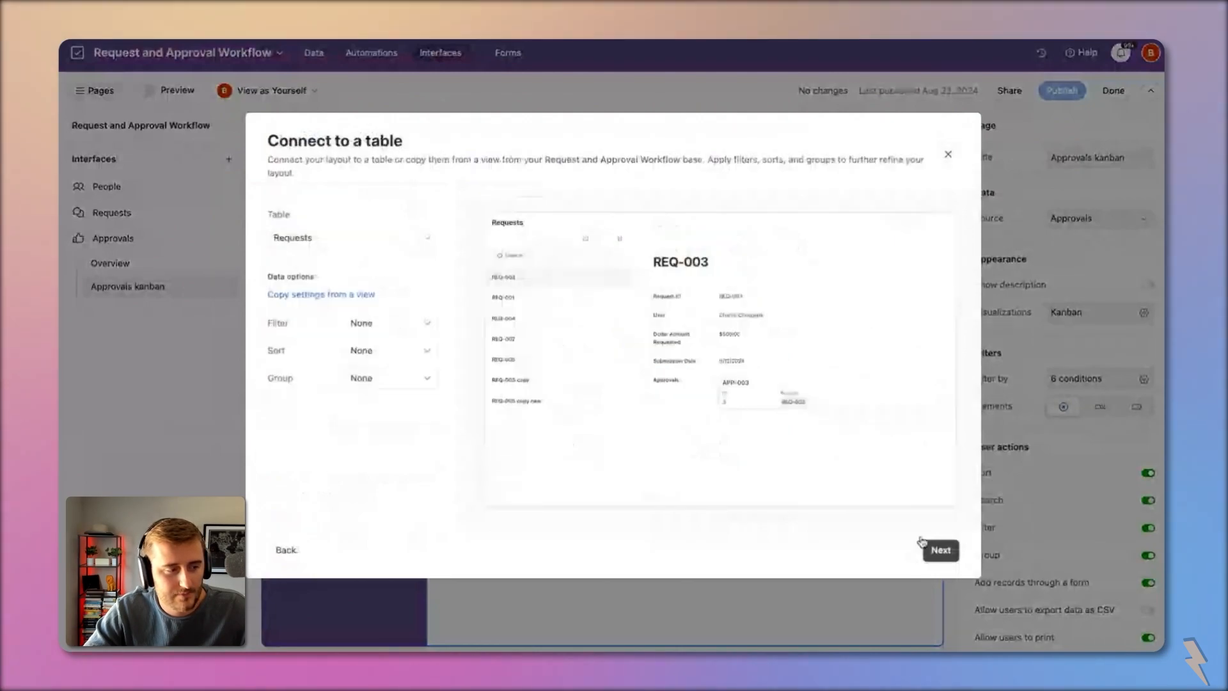
pyautogui.click(377, 244)
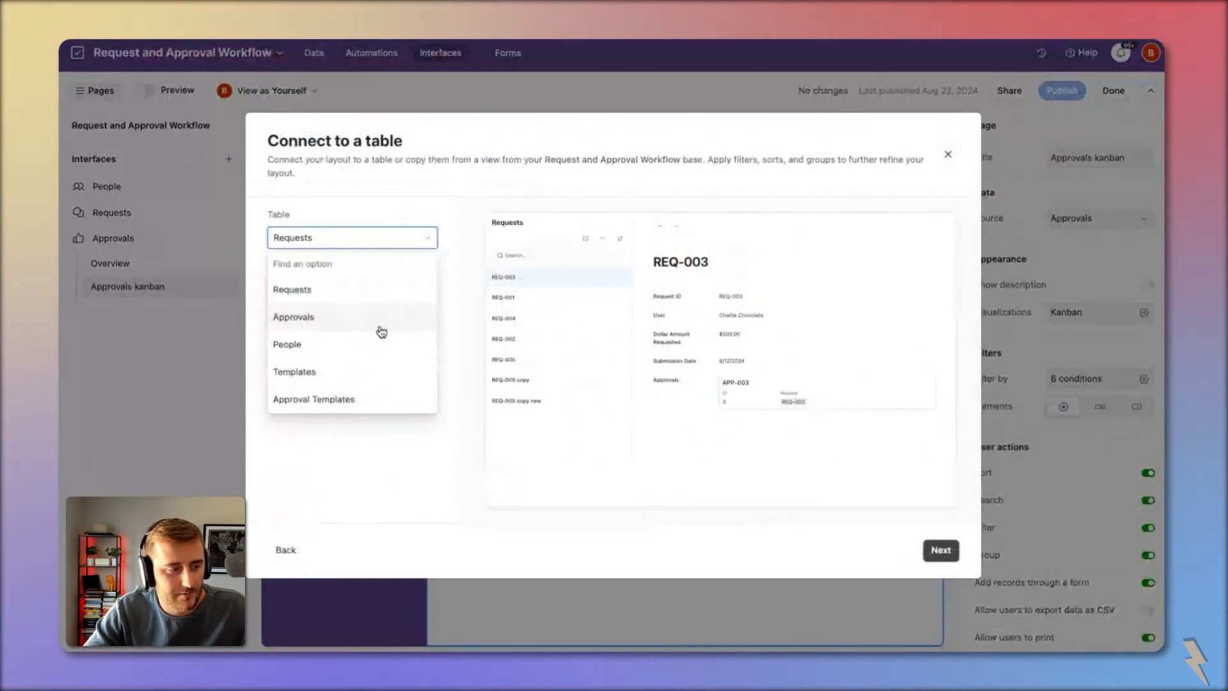
pyautogui.click(380, 320)
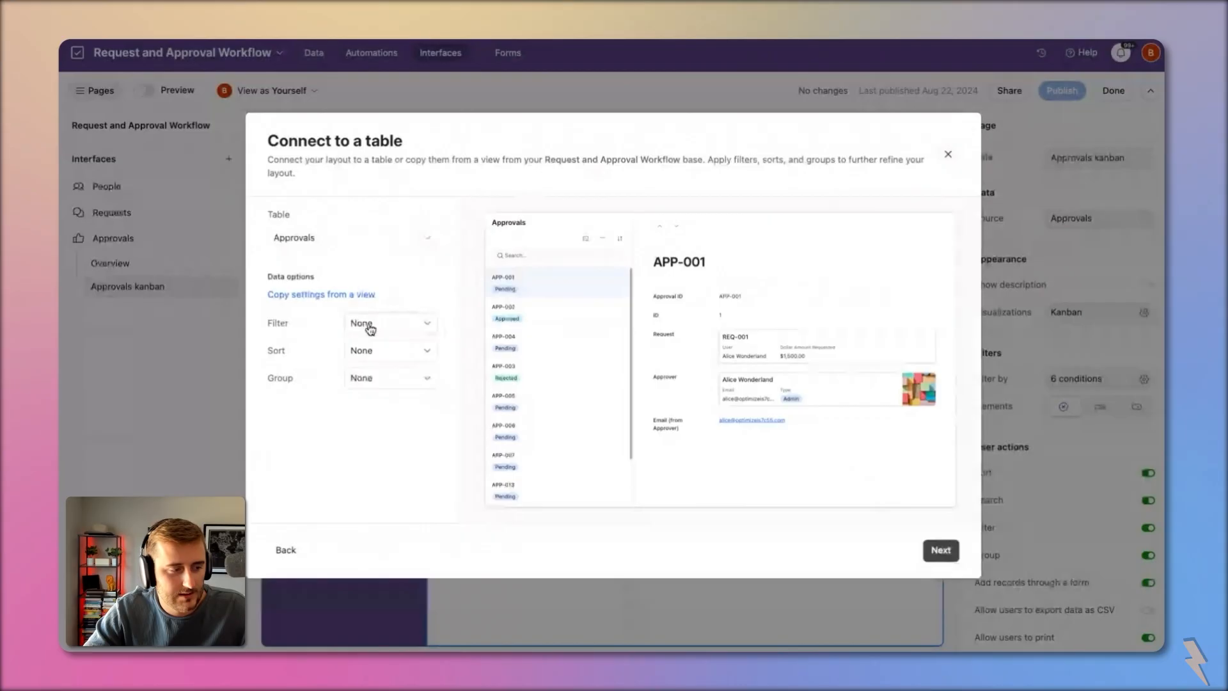
pyautogui.click(205, 328)
pyautogui.click(314, 52)
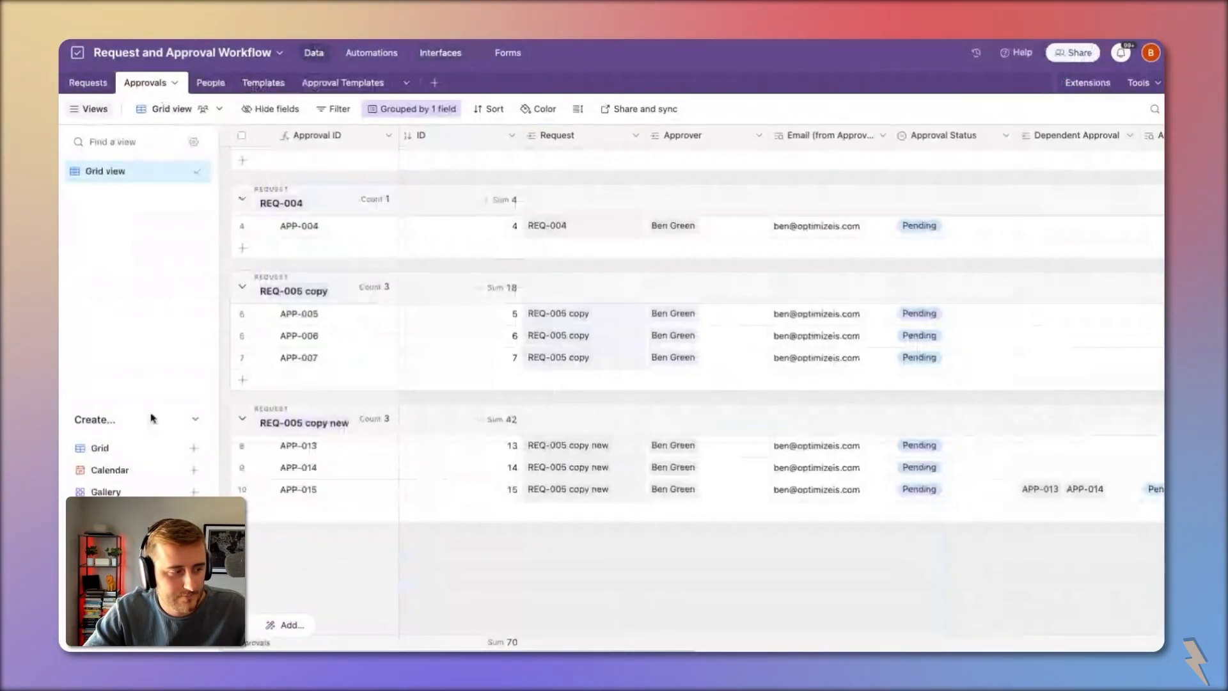
# Step: Create a new grid view named 'DEV | Automation | Notification'
pyautogui.click(160, 446)
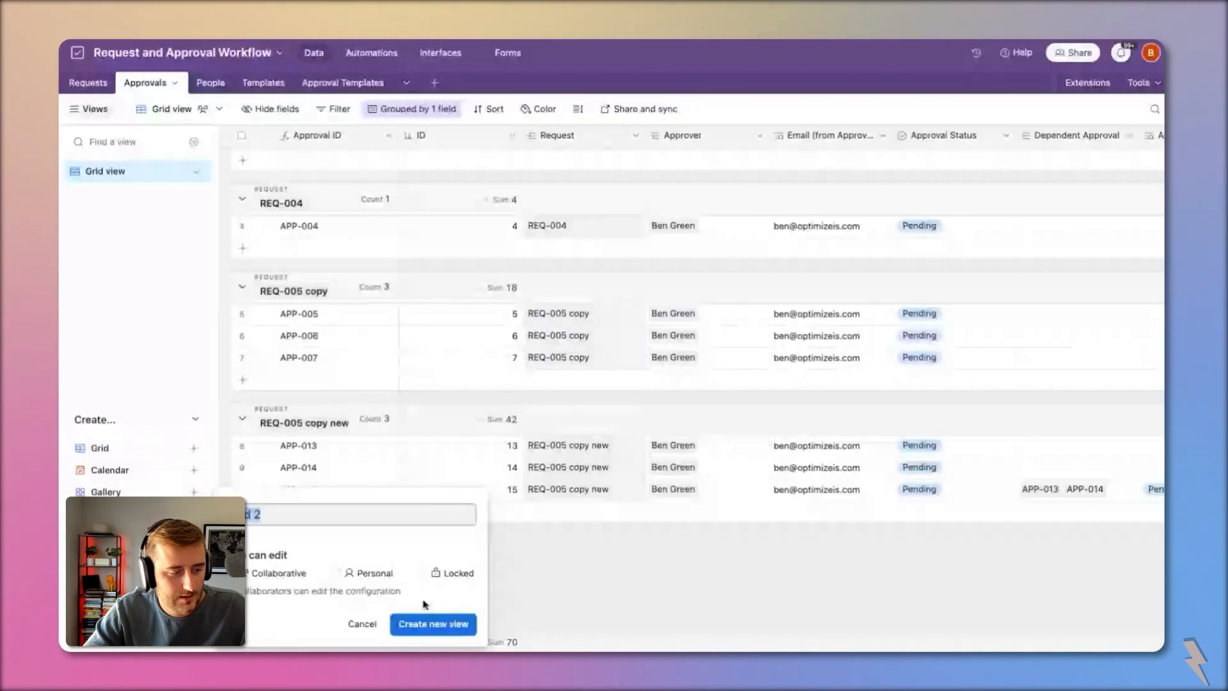
pyautogui.write('DEV |')
pyautogui.write(' Automation')
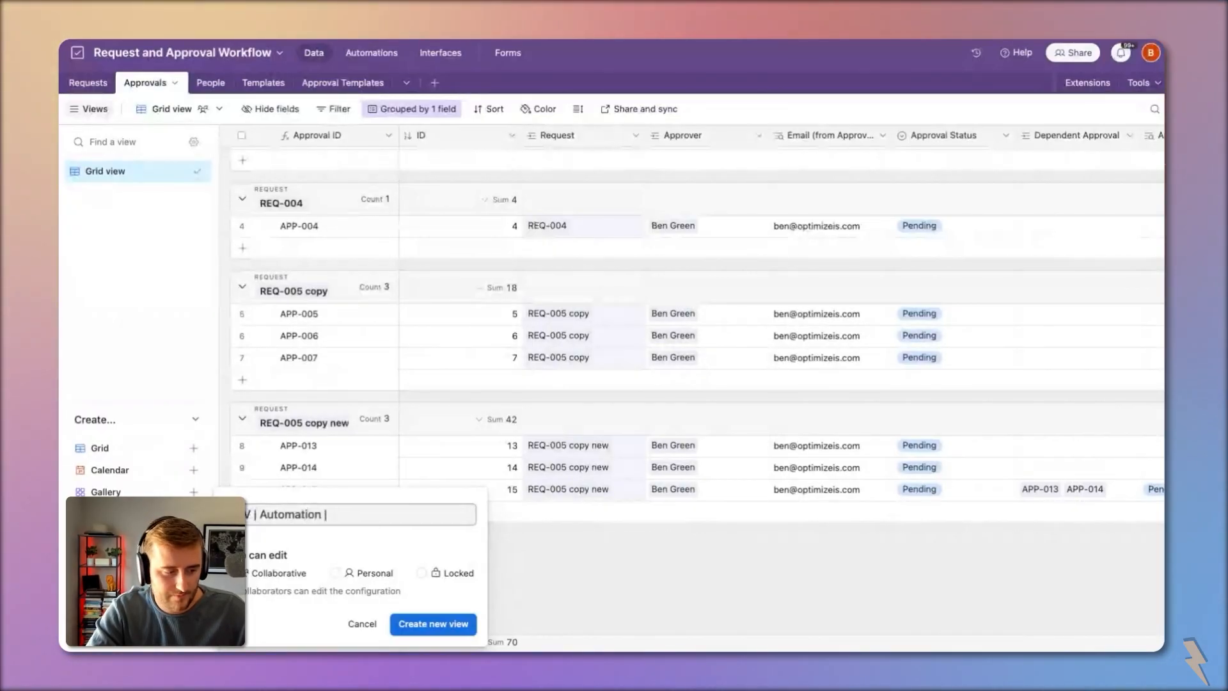
pyautogui.write(' | Notification')
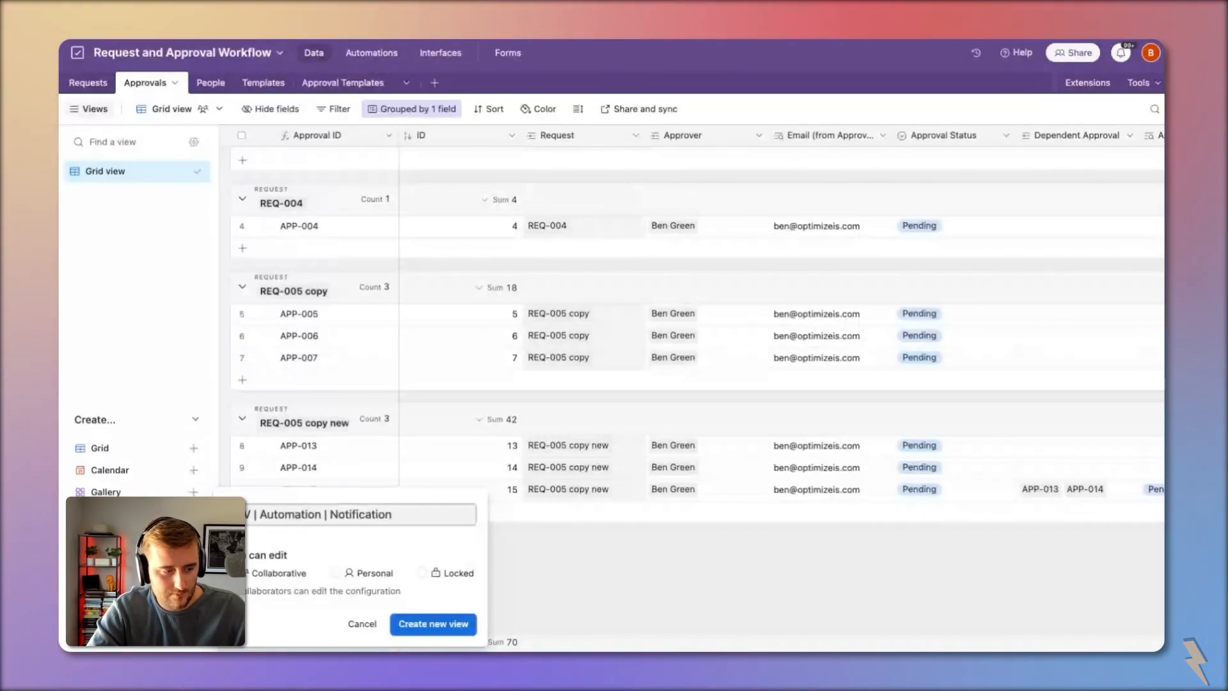
pyautogui.press('Return')
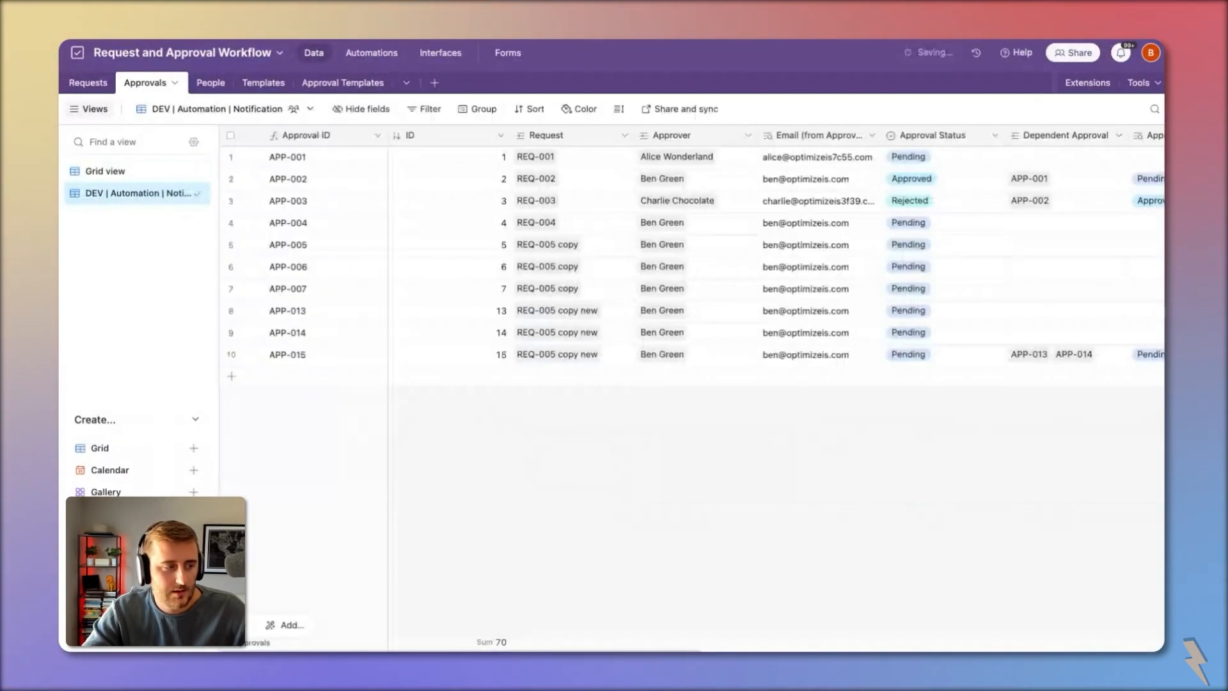
# Step: Filter the view by Approval Status and add two condition groups, moving that condition into one
pyautogui.hscroll(5, 620, 193)
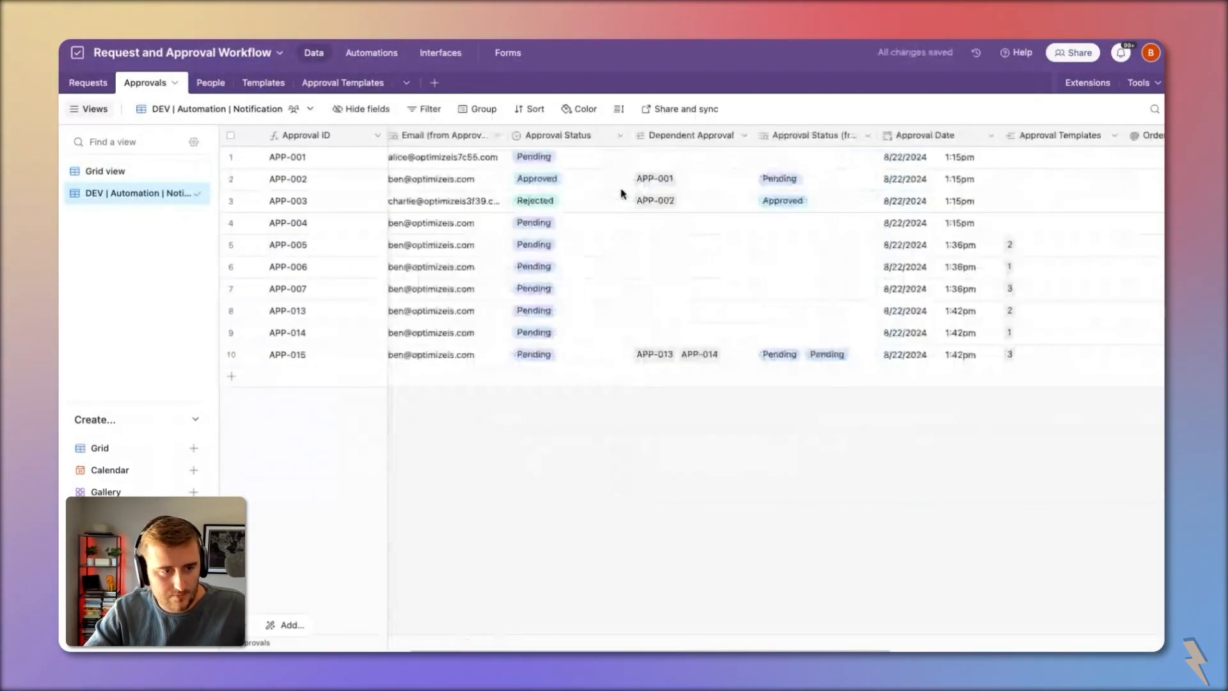
pyautogui.hscroll(1, 704, 192)
pyautogui.click(808, 135)
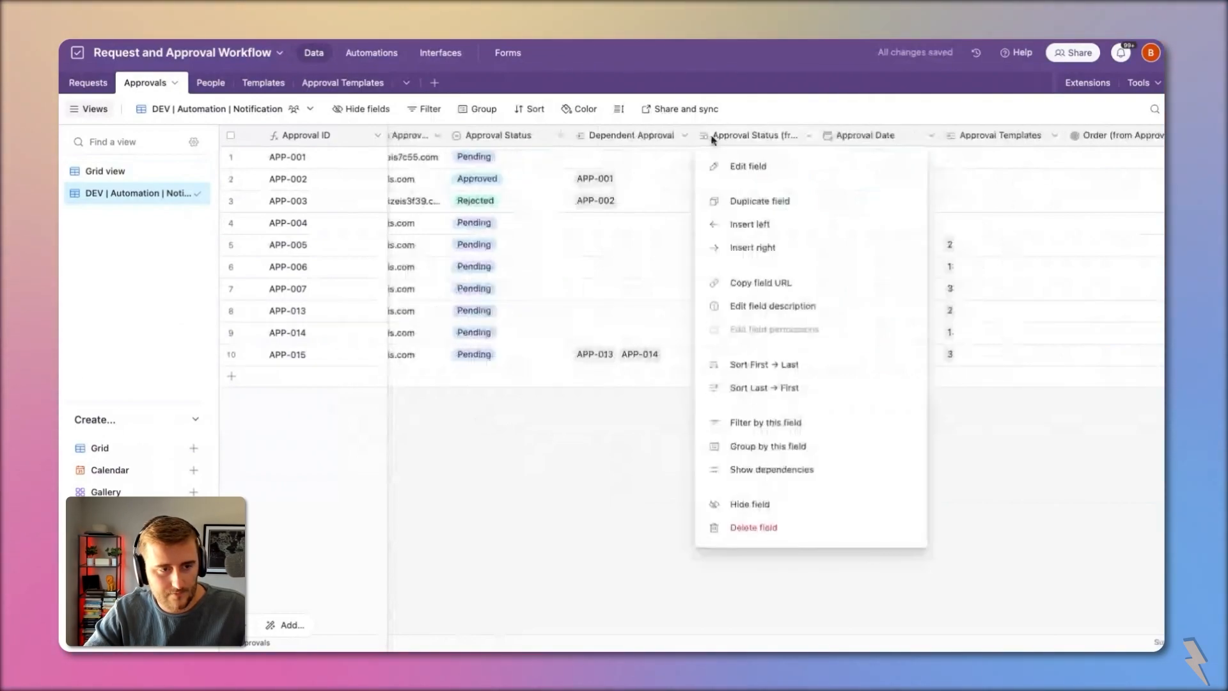
pyautogui.click(784, 423)
pyautogui.click(529, 195)
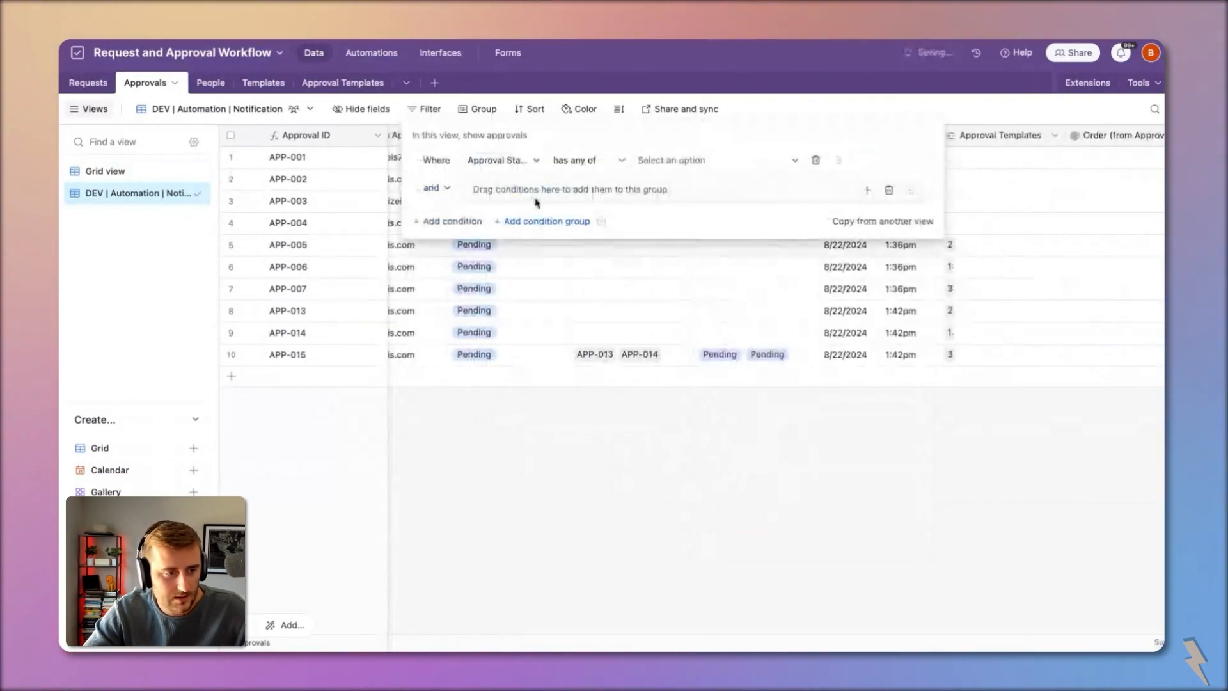
pyautogui.click(541, 222)
pyautogui.moveTo(843, 161); pyautogui.dragTo(851, 185)
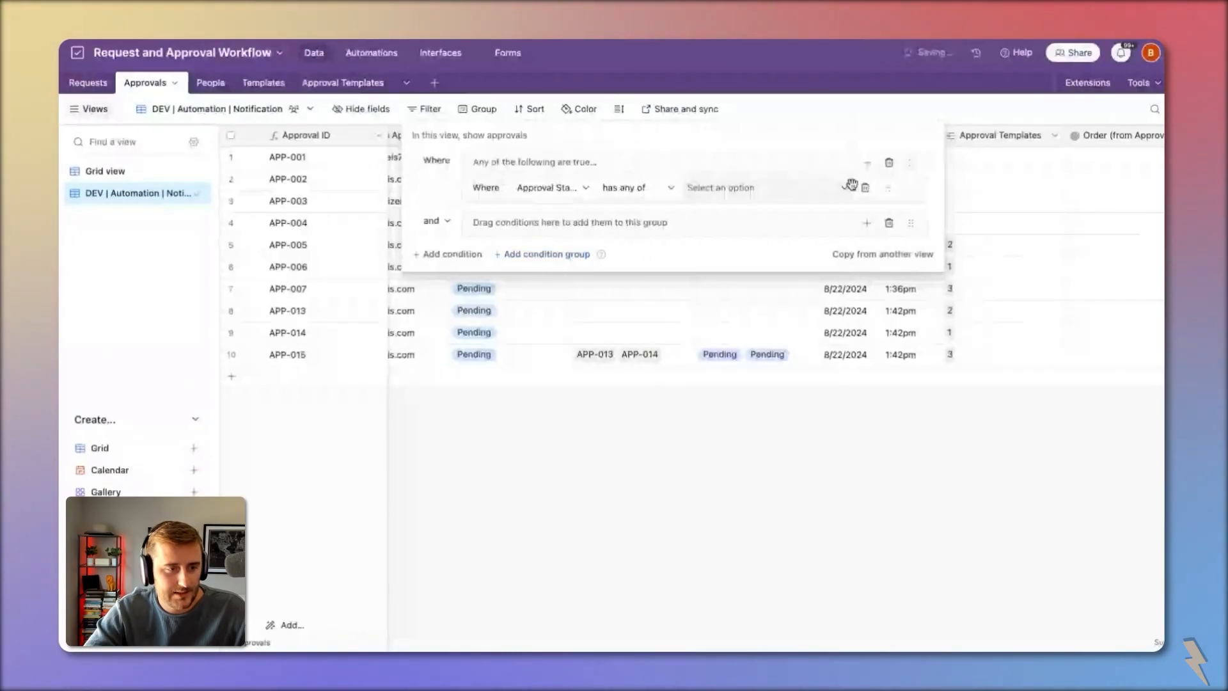
pyautogui.click(1044, 236)
# Step: Add a filter condition on the Dependencies field
pyautogui.hscroll(8, 1044, 209)
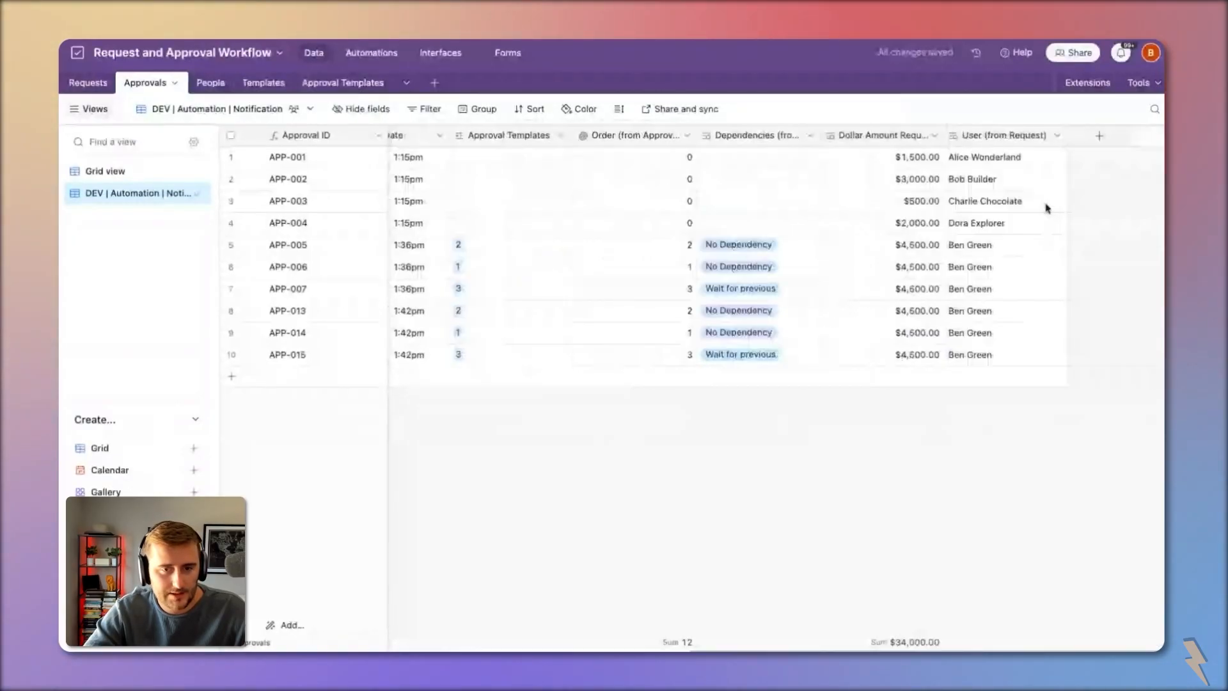
pyautogui.rightClick(843, 135)
pyautogui.click(815, 425)
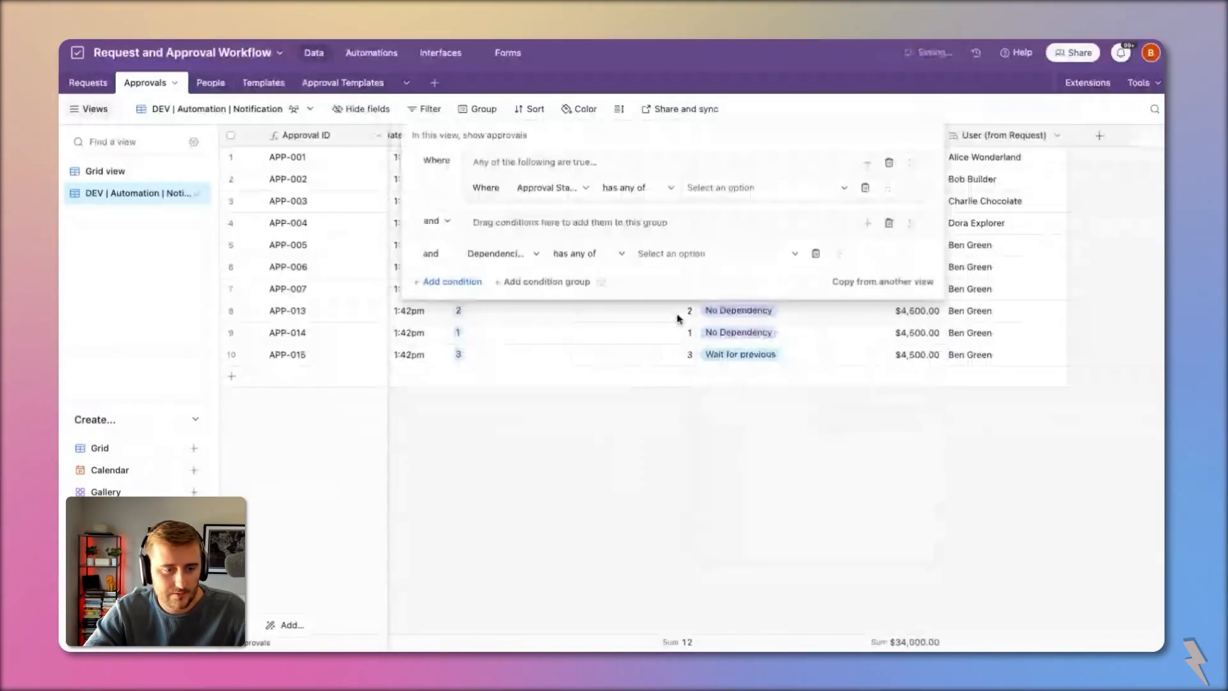
pyautogui.click(552, 188)
pyautogui.click(757, 280)
pyautogui.click(853, 324)
# Step: Add a second Approval Status condition and move it into the second group
pyautogui.hscroll(5, 787, 266)
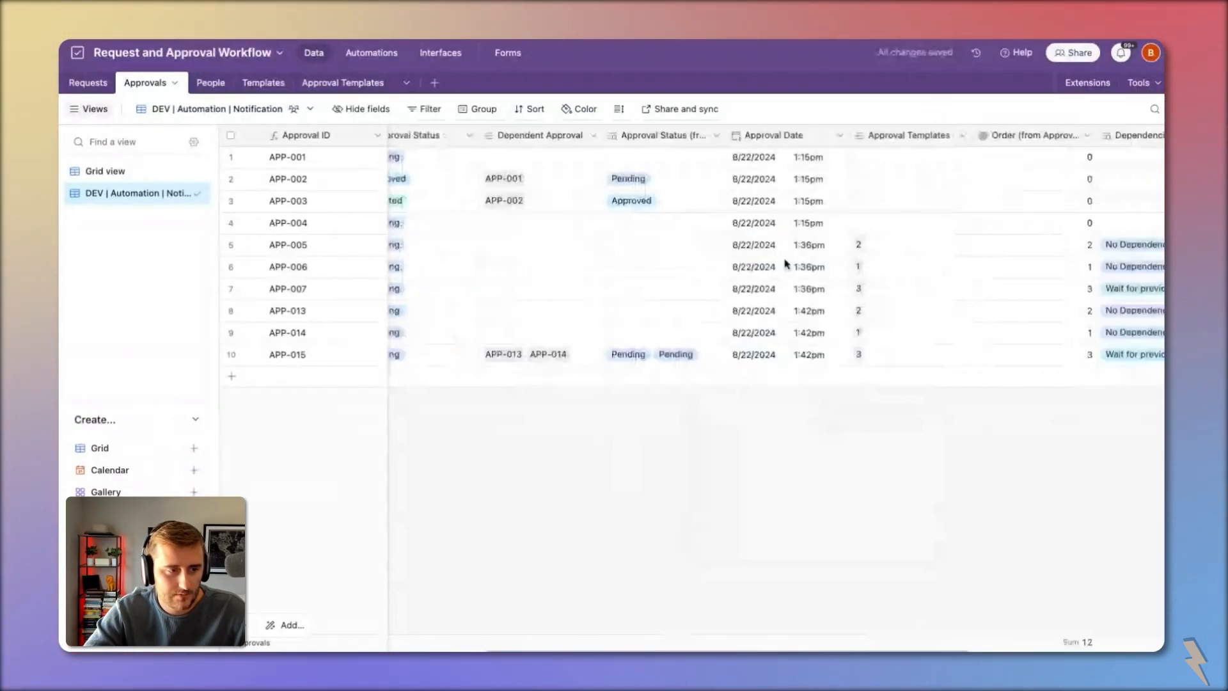
pyautogui.rightClick(677, 135)
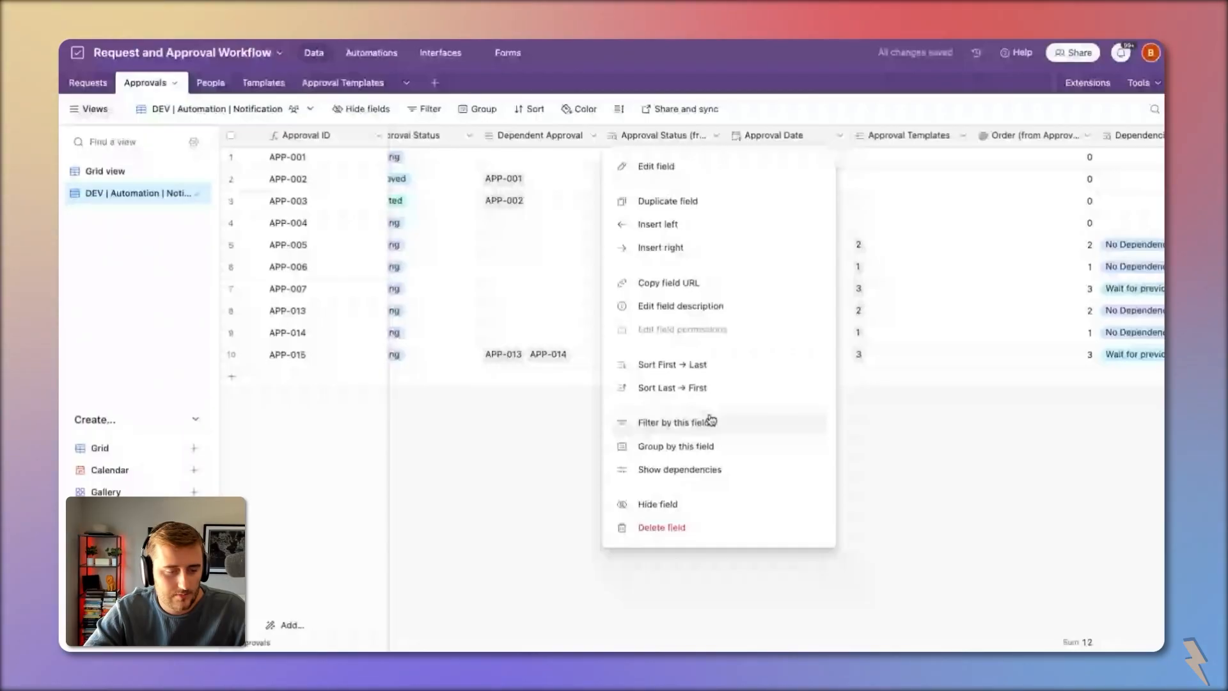
pyautogui.click(711, 422)
pyautogui.moveTo(835, 250); pyautogui.dragTo(886, 220)
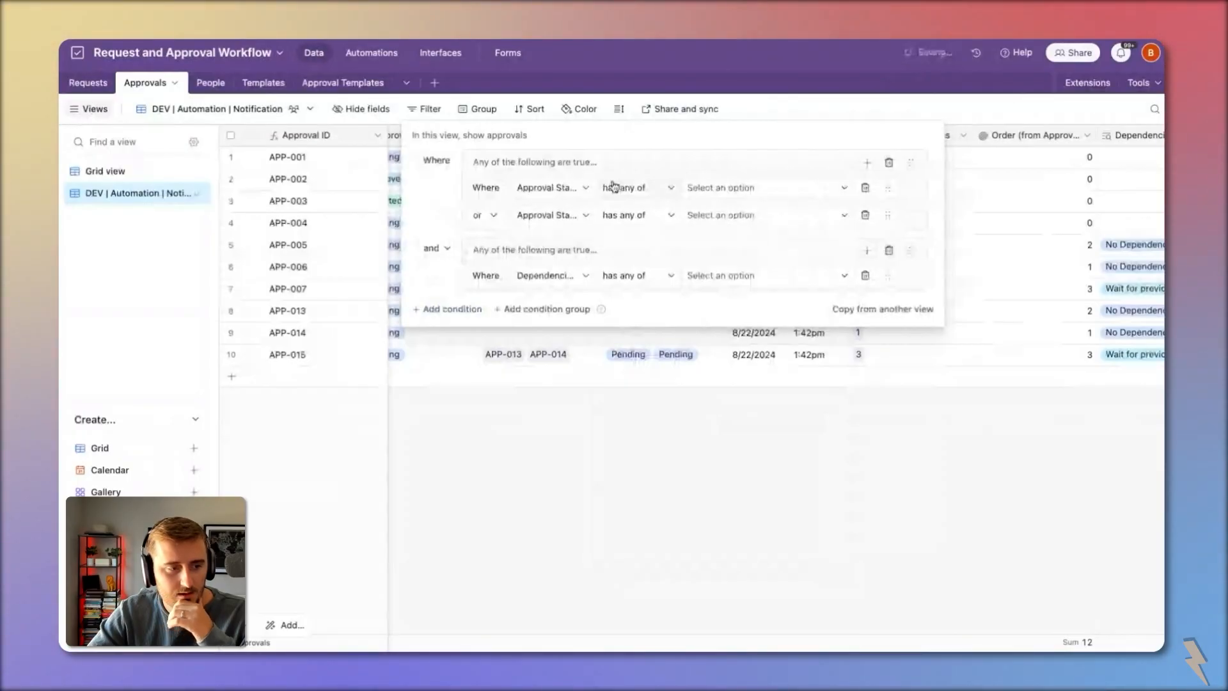
pyautogui.moveTo(888, 215); pyautogui.dragTo(884, 244)
pyautogui.click(1096, 258)
# Step: Add a Dependencies condition to the first group, join the groups with 'or', and set the first group to 'and'
pyautogui.hscroll(1, 1096, 258)
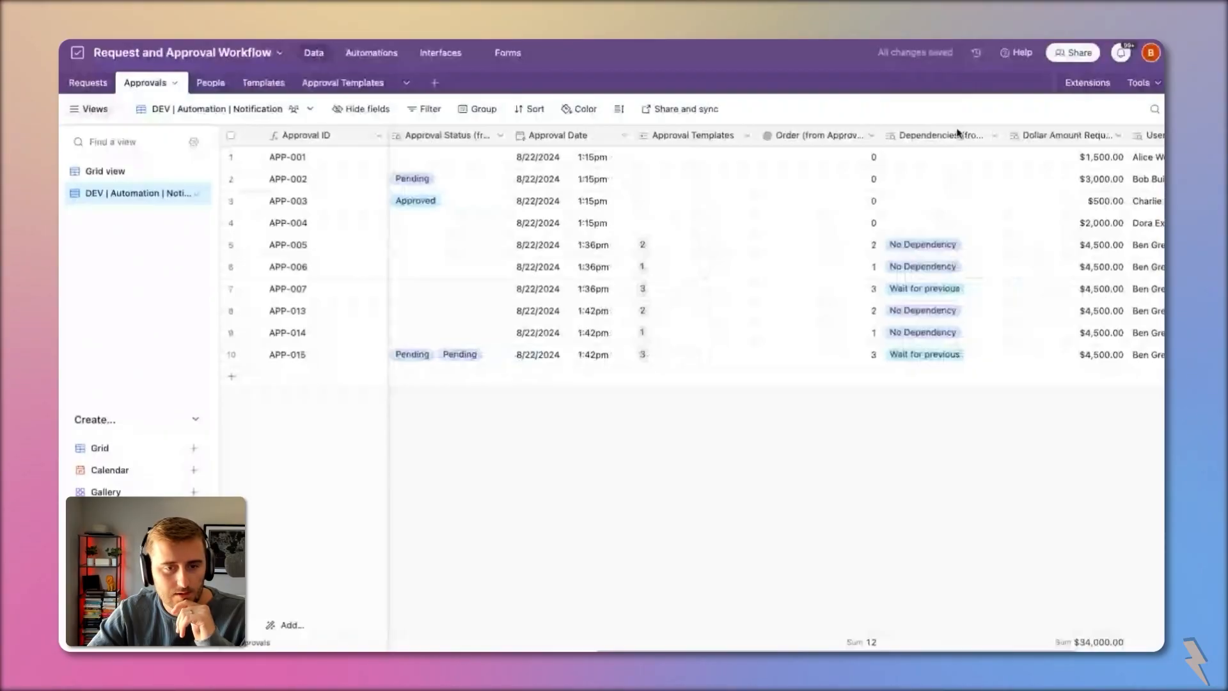
pyautogui.rightClick(957, 133)
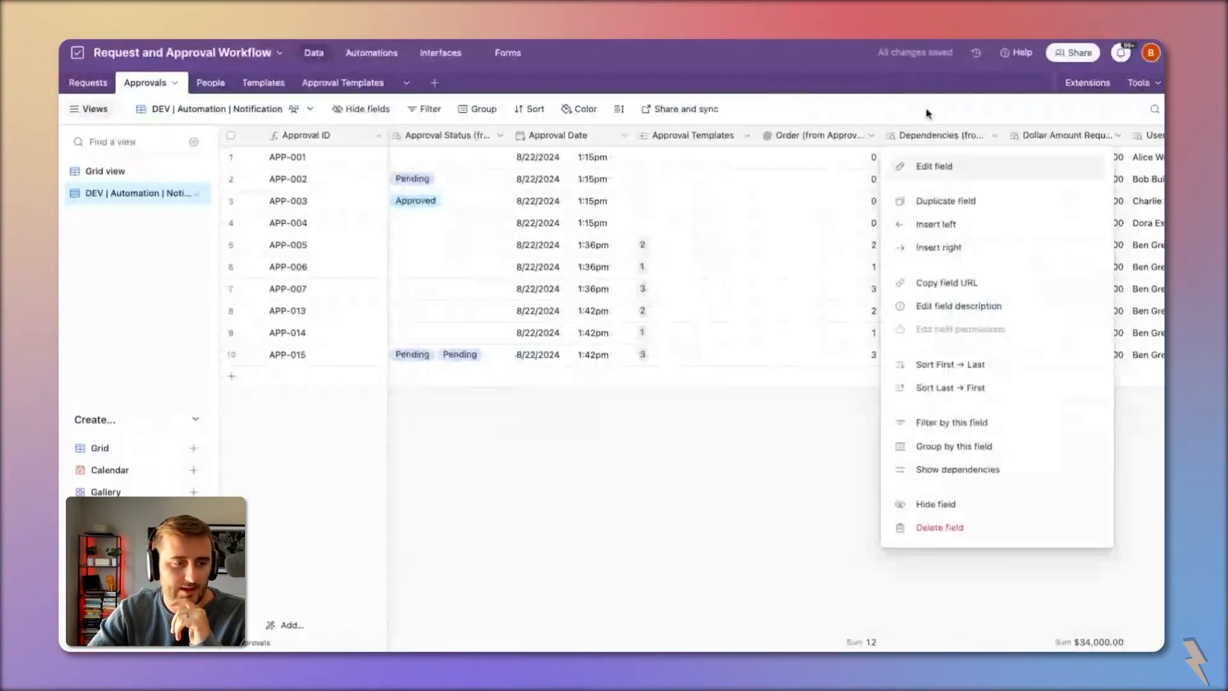
pyautogui.click(957, 425)
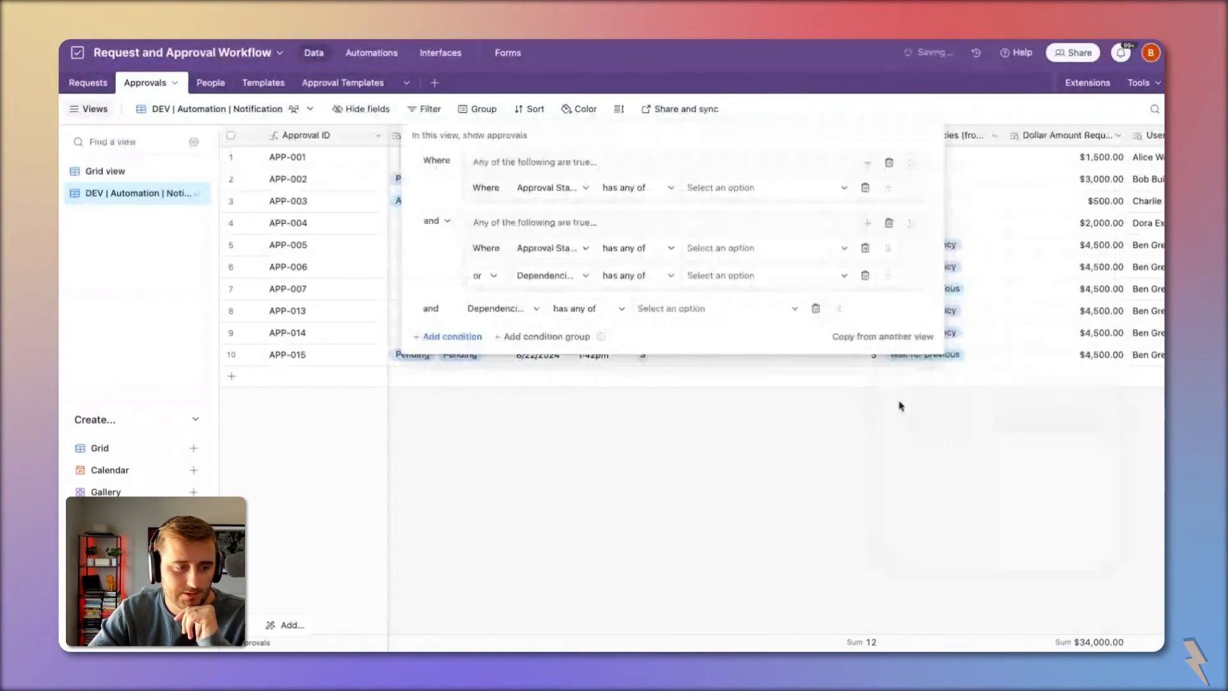
pyautogui.moveTo(839, 308); pyautogui.dragTo(880, 190)
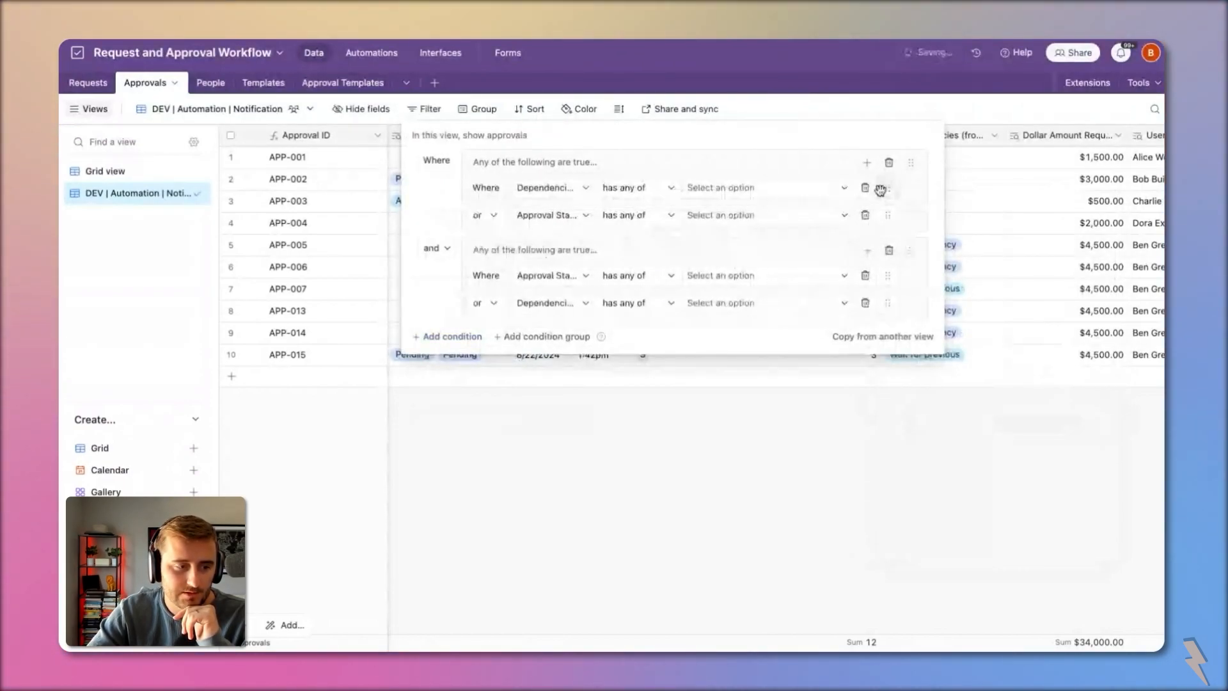
pyautogui.click(436, 247)
pyautogui.click(437, 301)
pyautogui.click(484, 215)
pyautogui.click(479, 238)
# Step: Set the second group to 'and'; make group one Dependencies No Dependency and Approval Status empty
pyautogui.click(484, 302)
pyautogui.click(480, 326)
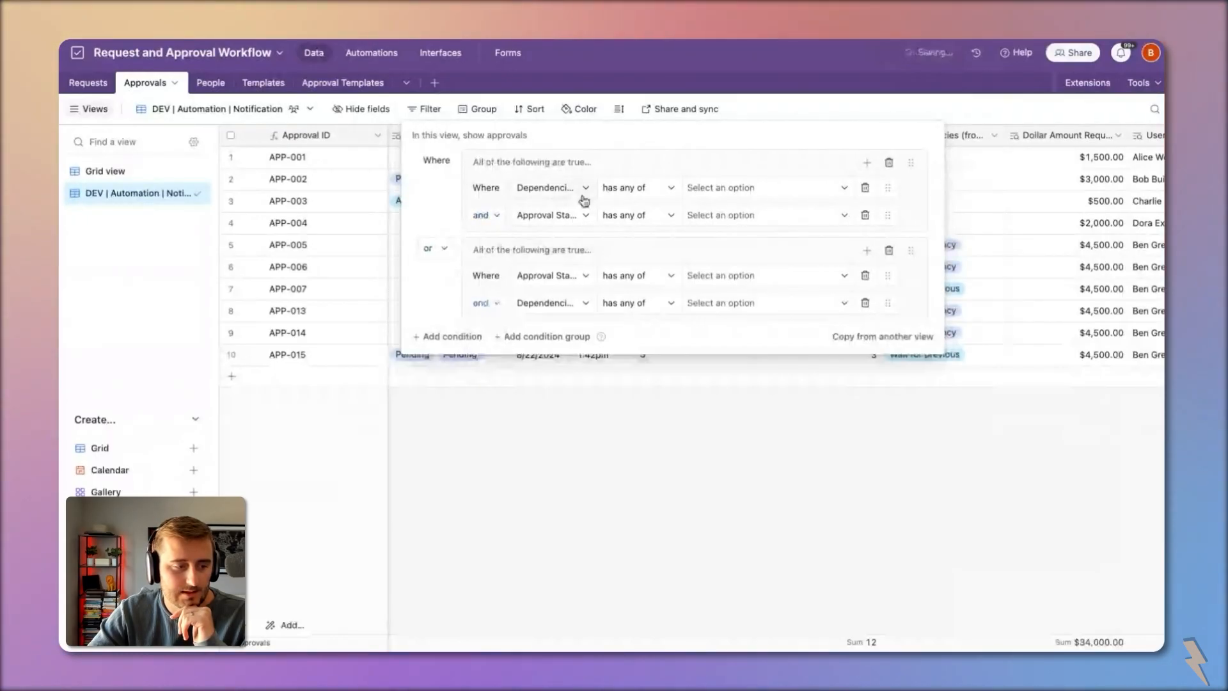
pyautogui.click(716, 188)
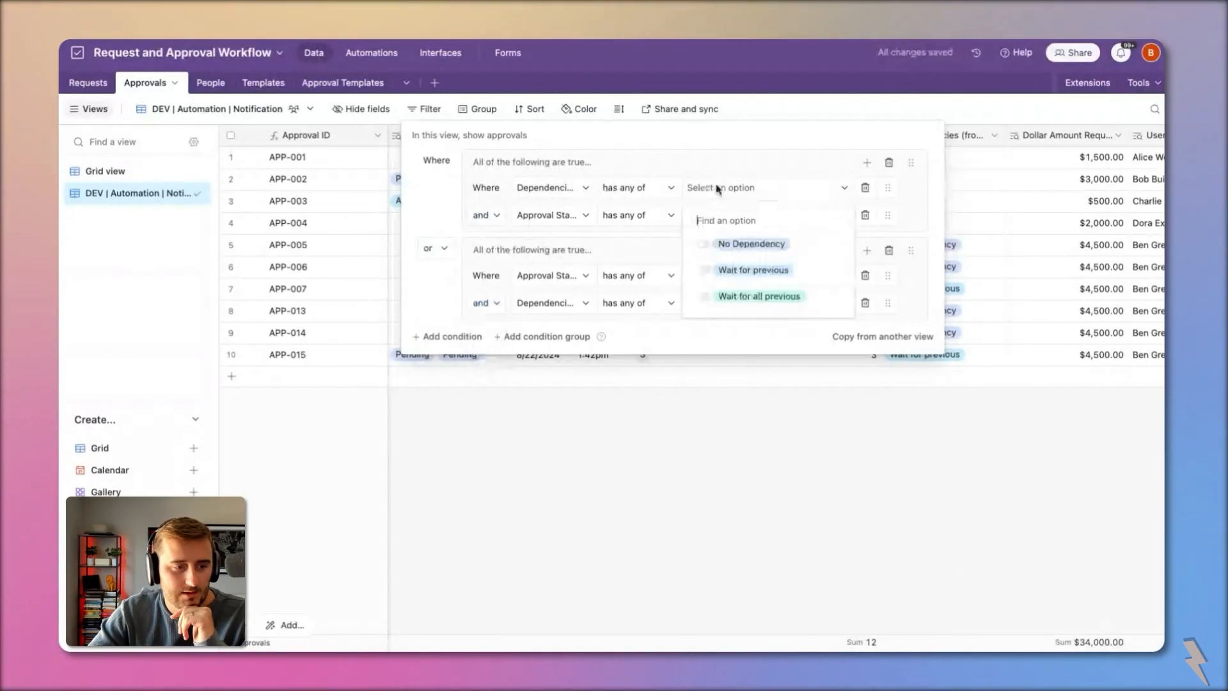
pyautogui.click(752, 244)
pyautogui.click(607, 218)
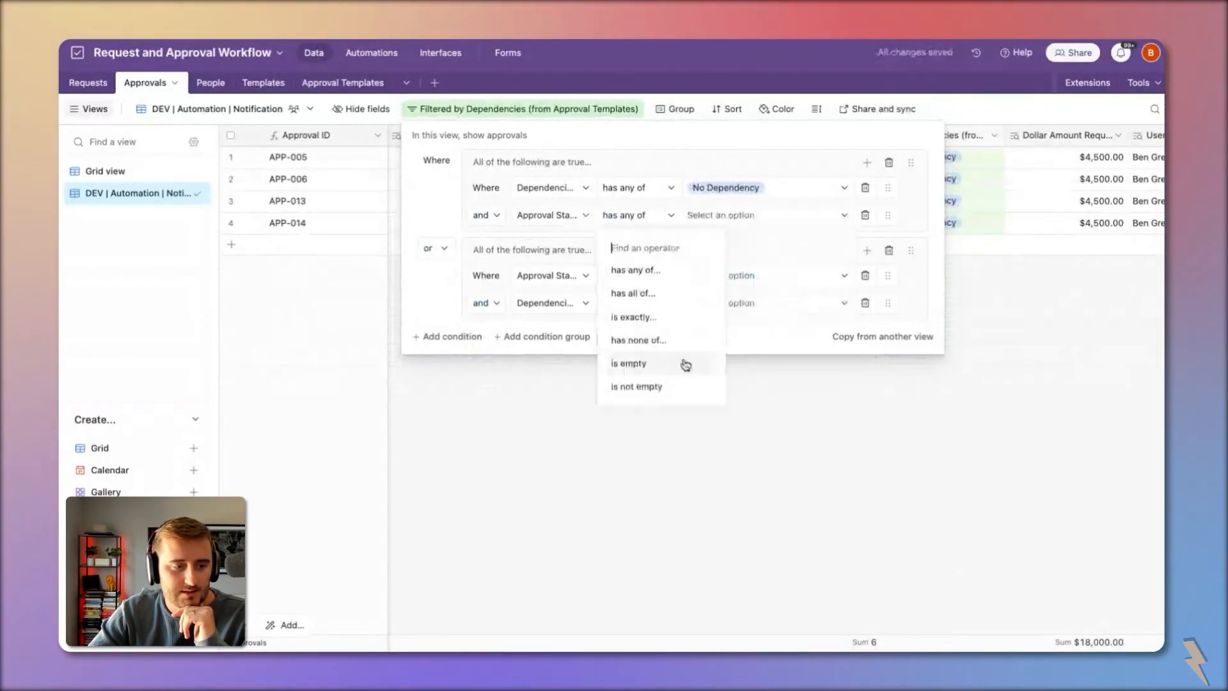
pyautogui.click(667, 362)
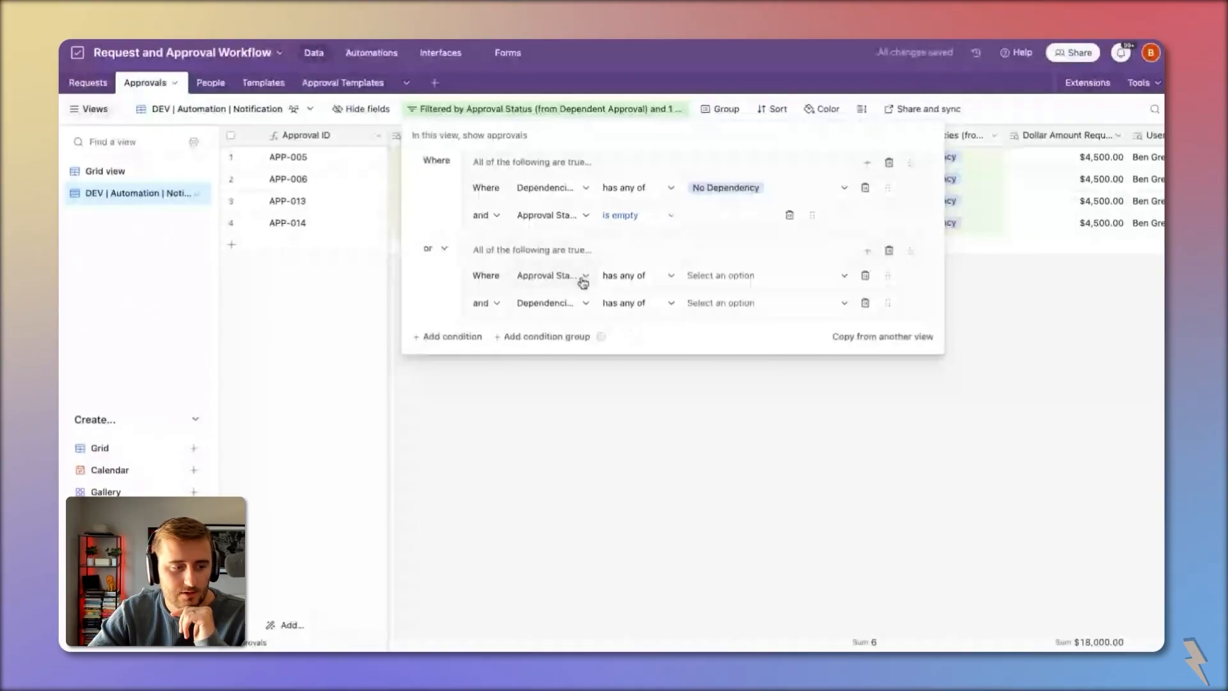
# Step: In group two, match Wait for previous / Wait for all previous records with Approval Status Approved
pyautogui.moveTo(939, 315); pyautogui.dragTo(931, 293)
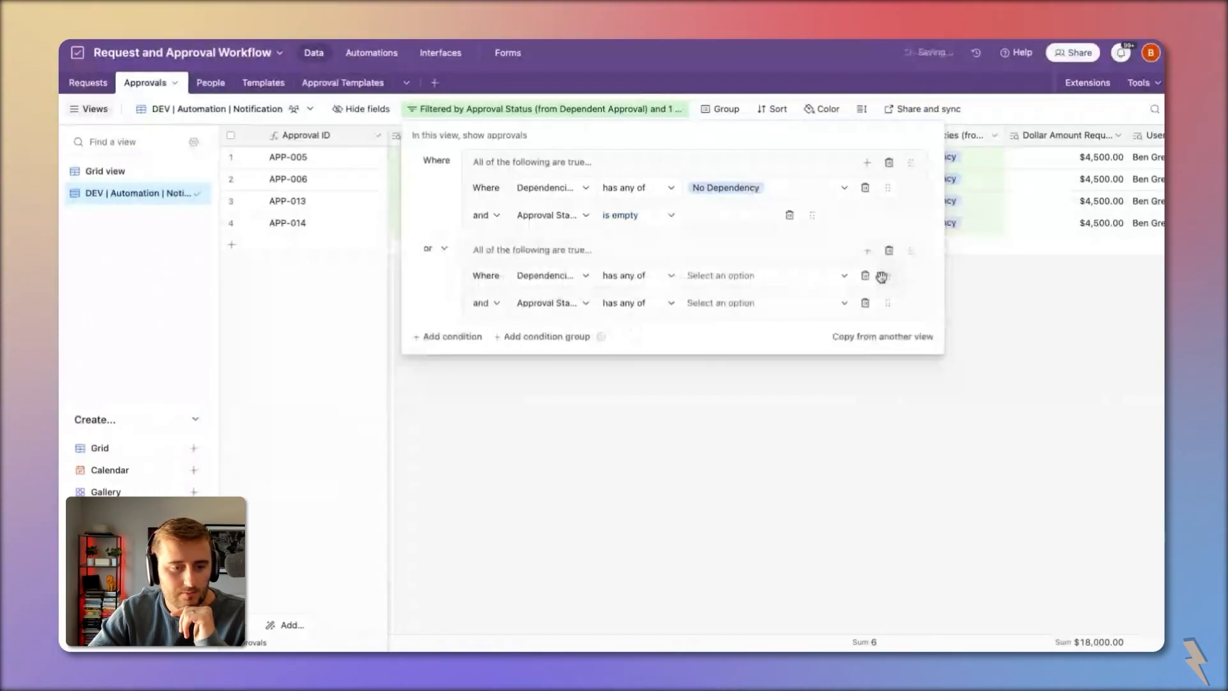
pyautogui.click(756, 304)
pyautogui.click(707, 359)
pyautogui.click(790, 384)
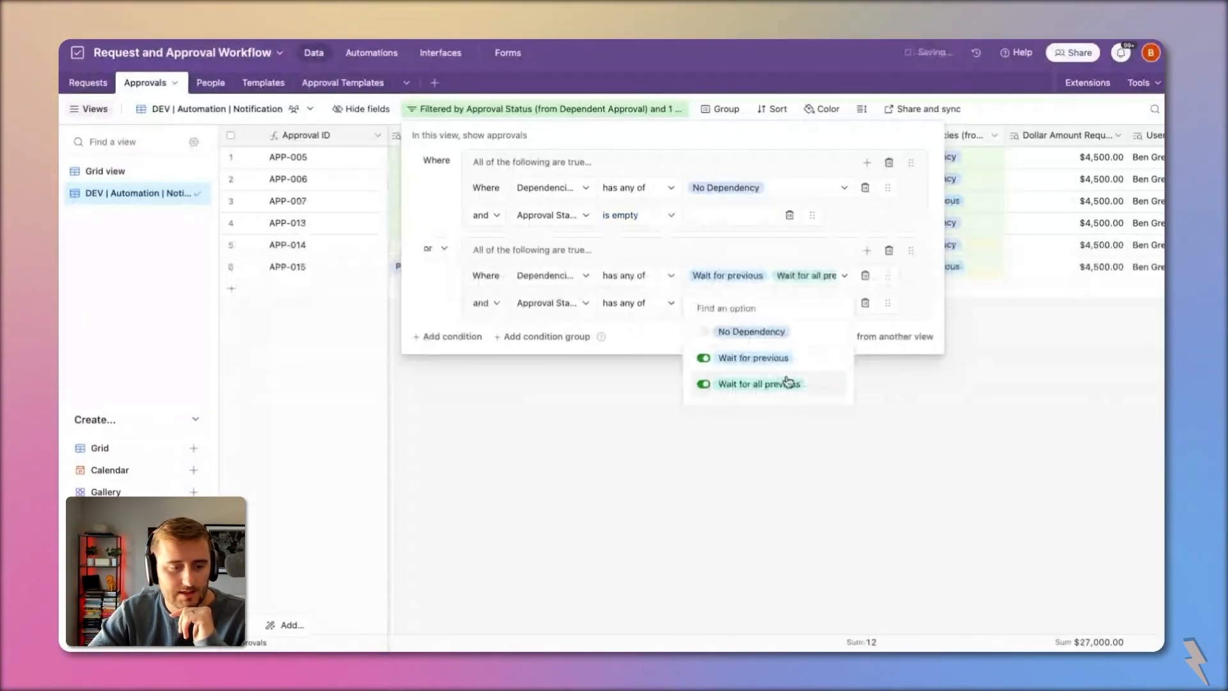
pyautogui.click(699, 224)
pyautogui.click(730, 303)
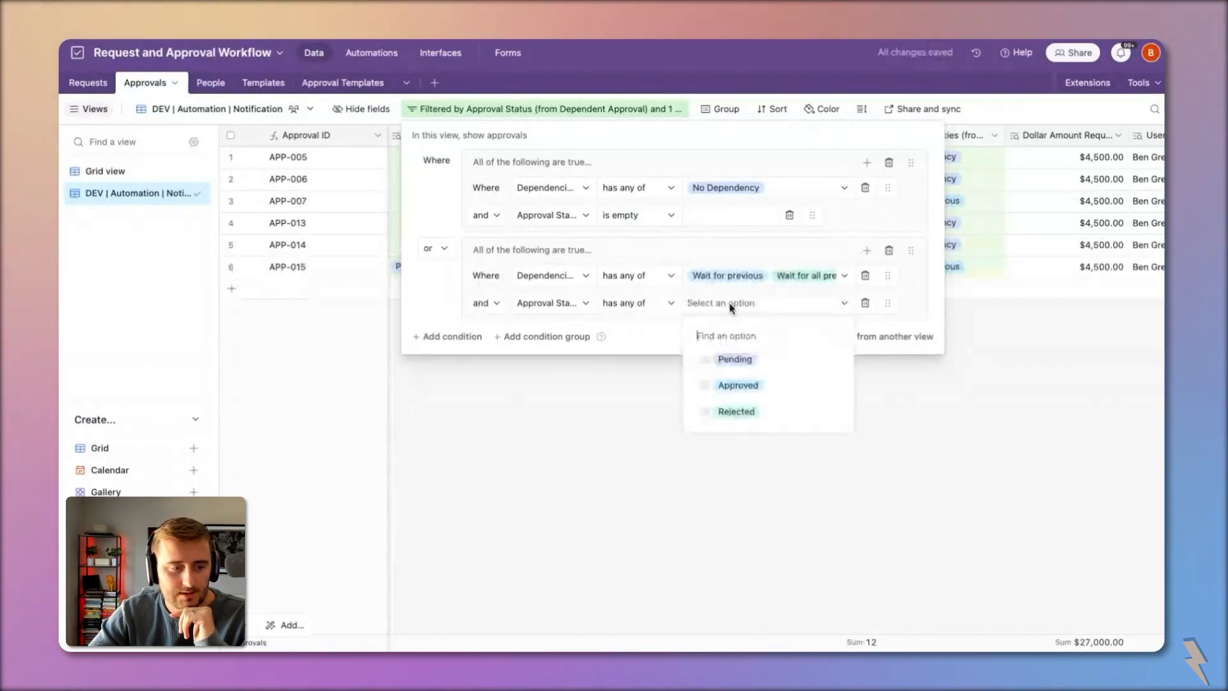
pyautogui.click(780, 385)
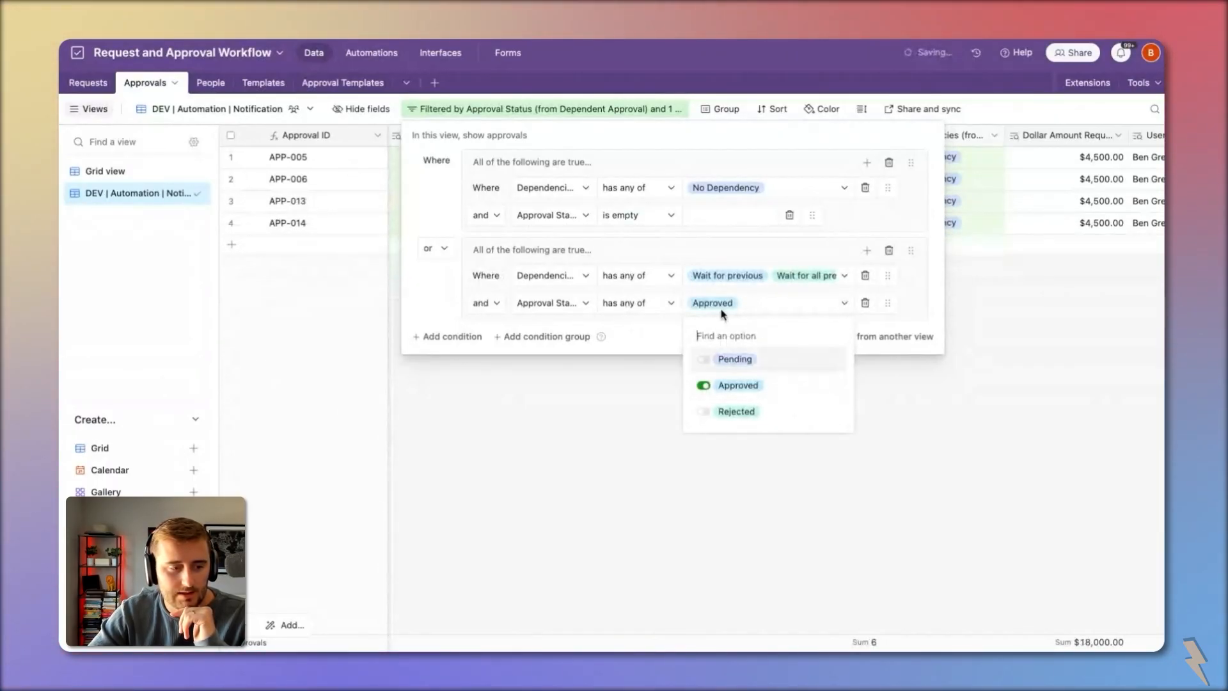
# Step: Add a group-two condition excluding Approval Status Pending and Rejected
pyautogui.click(864, 253)
pyautogui.click(898, 287)
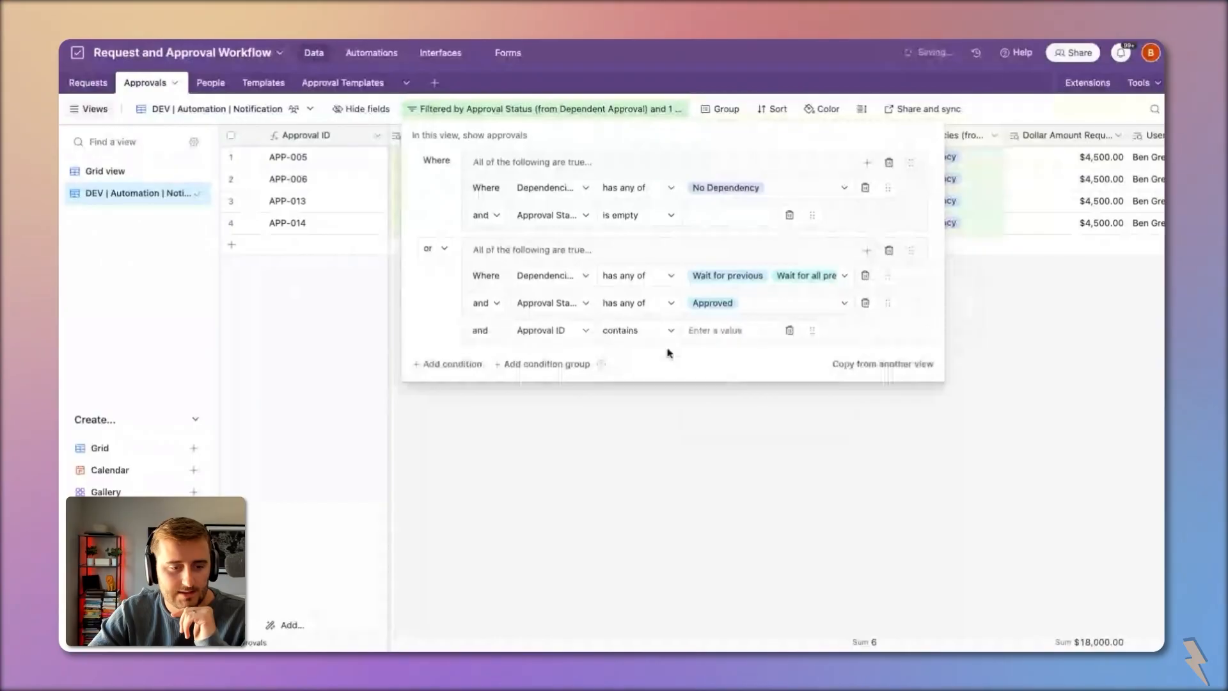
pyautogui.click(575, 330)
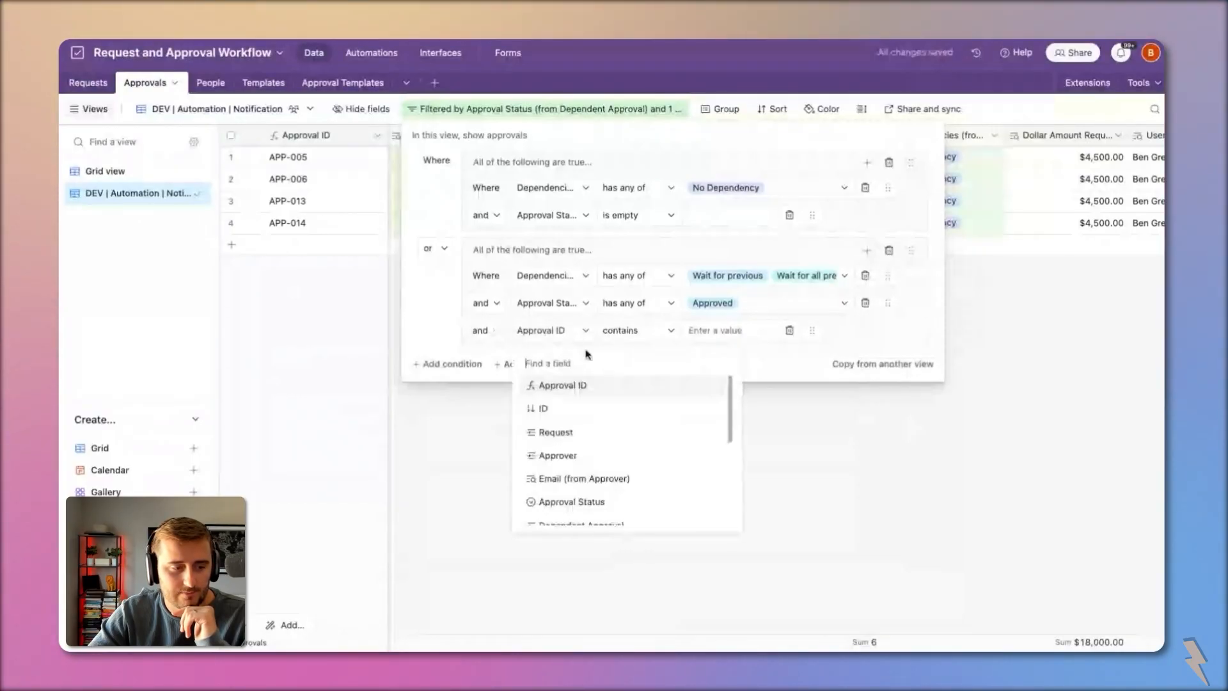
pyautogui.click(637, 503)
pyautogui.click(665, 331)
pyautogui.click(666, 463)
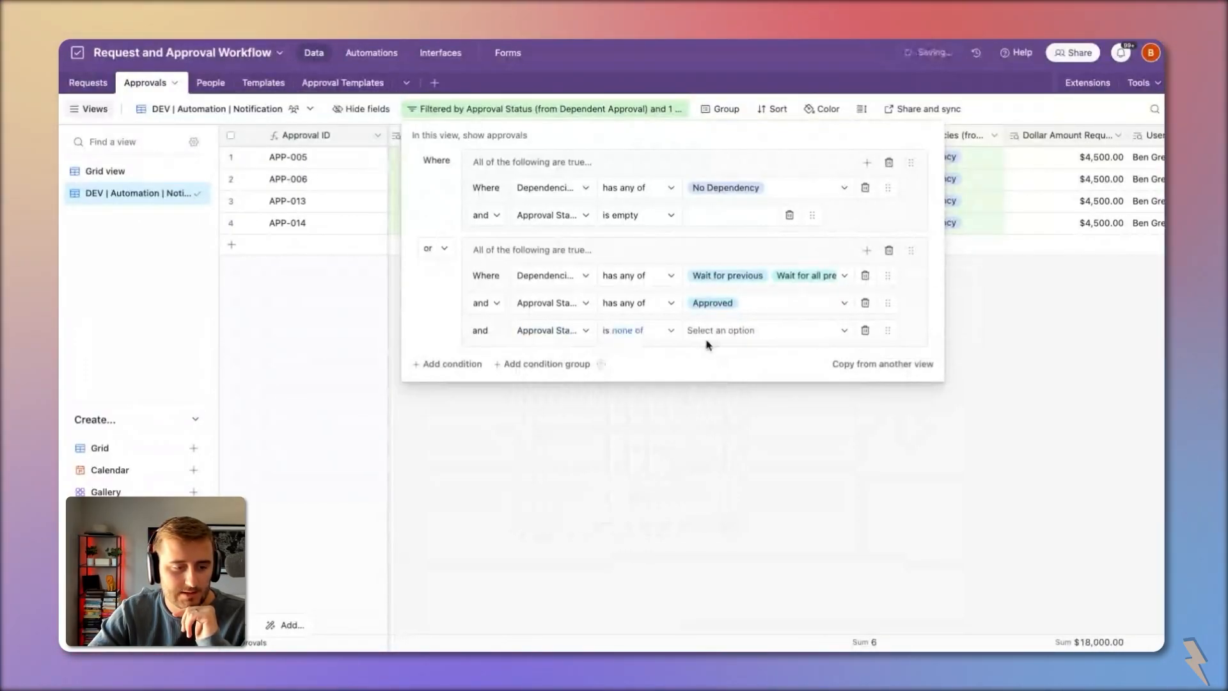
pyautogui.click(710, 332)
pyautogui.click(719, 389)
pyautogui.click(723, 447)
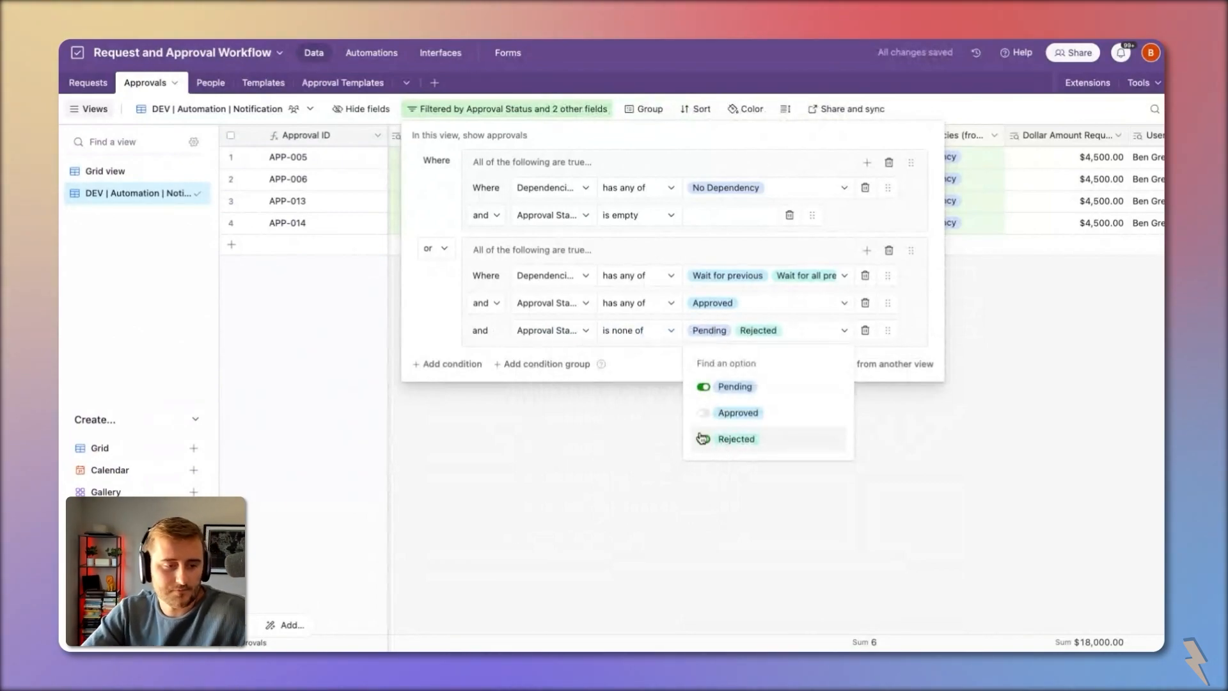
pyautogui.click(425, 275)
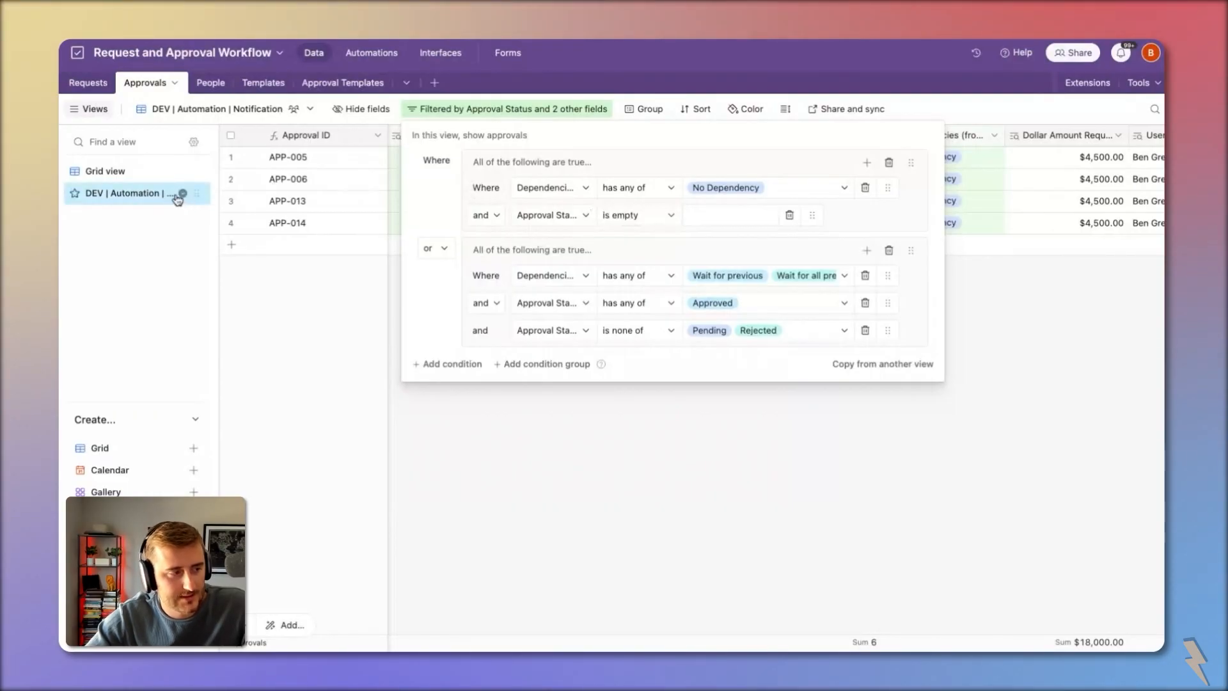
pyautogui.click(301, 195)
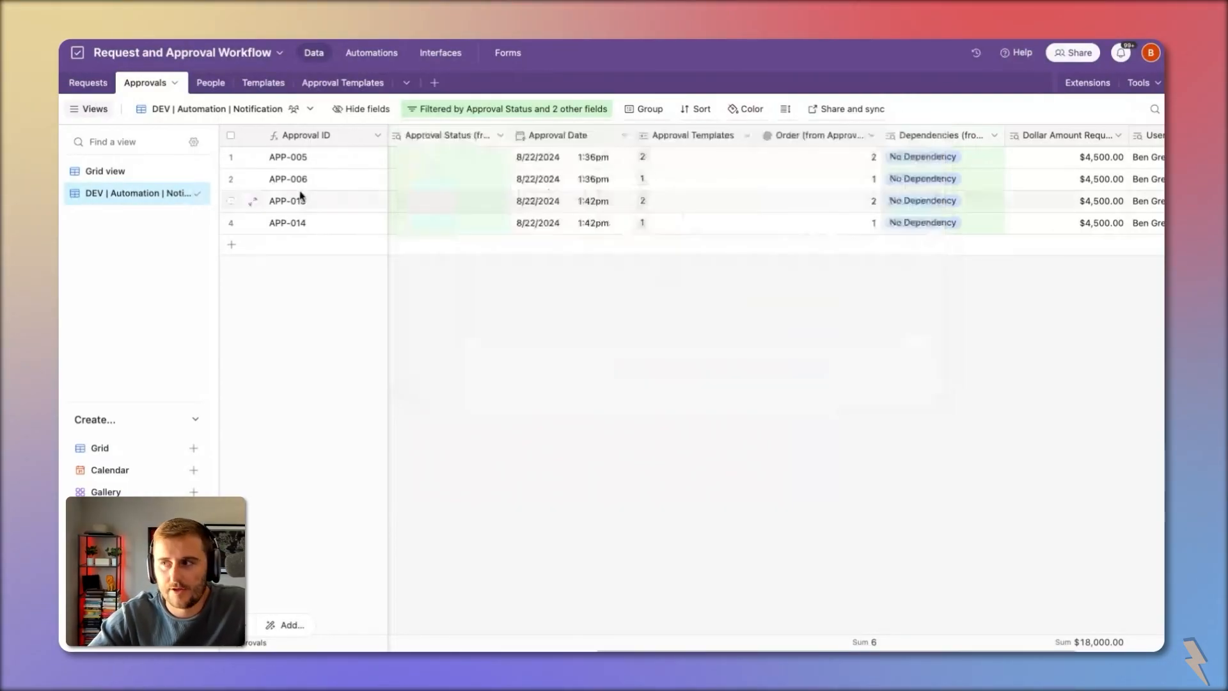
# Step: Start a new interface page using the Record review layout
pyautogui.click(433, 56)
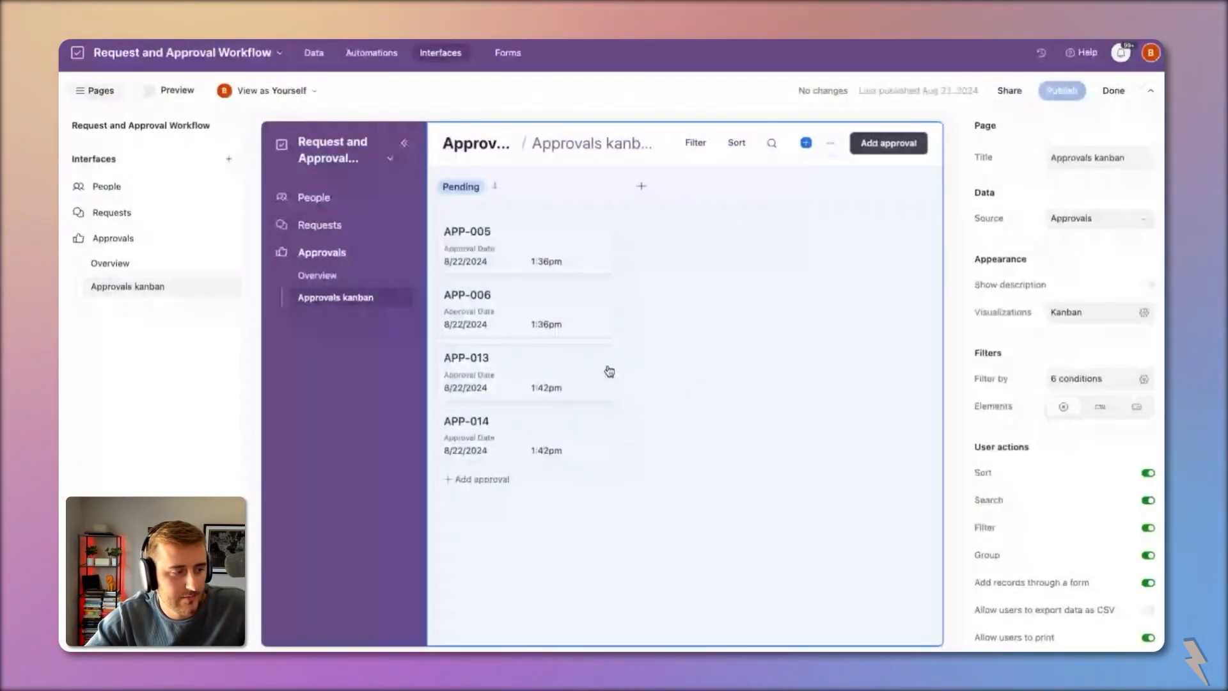
pyautogui.click(228, 239)
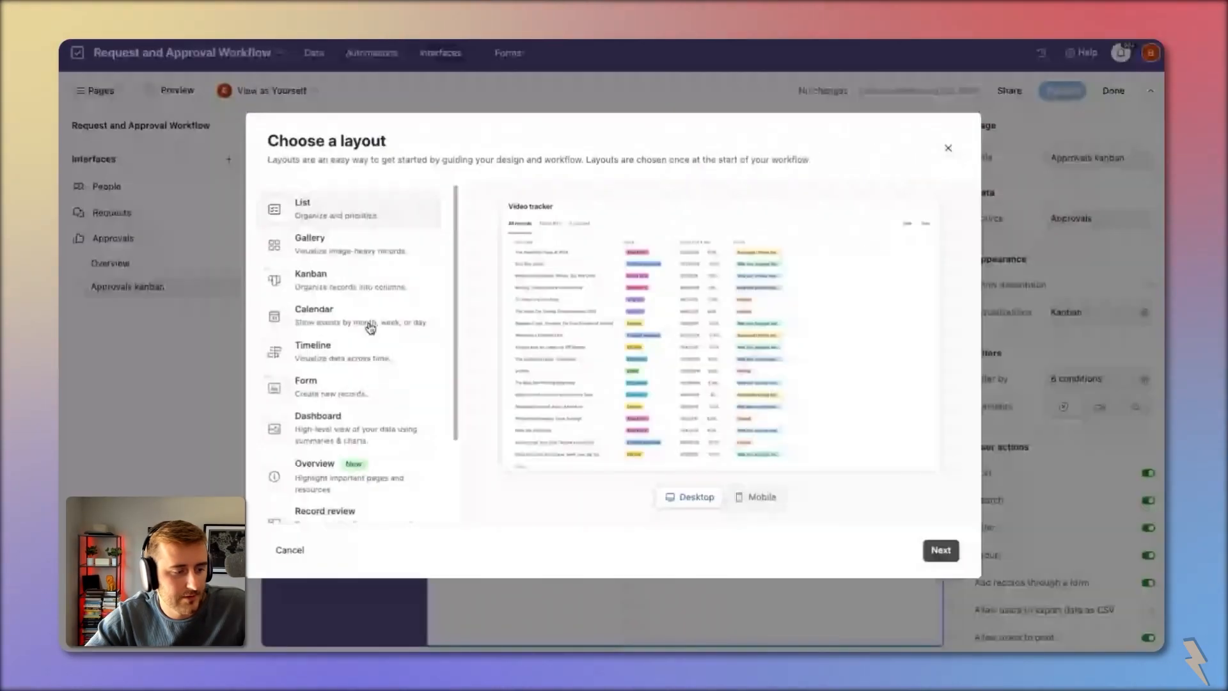
pyautogui.scroll(-3, 370, 327)
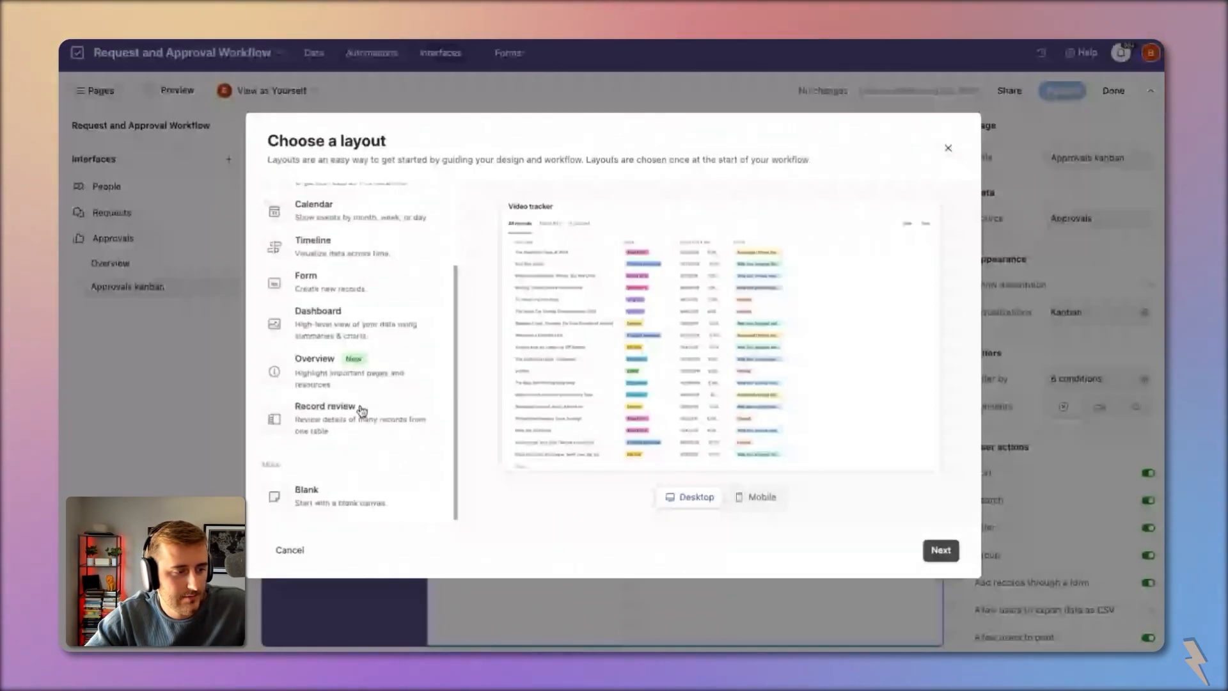
pyautogui.scroll(3, 414, 484)
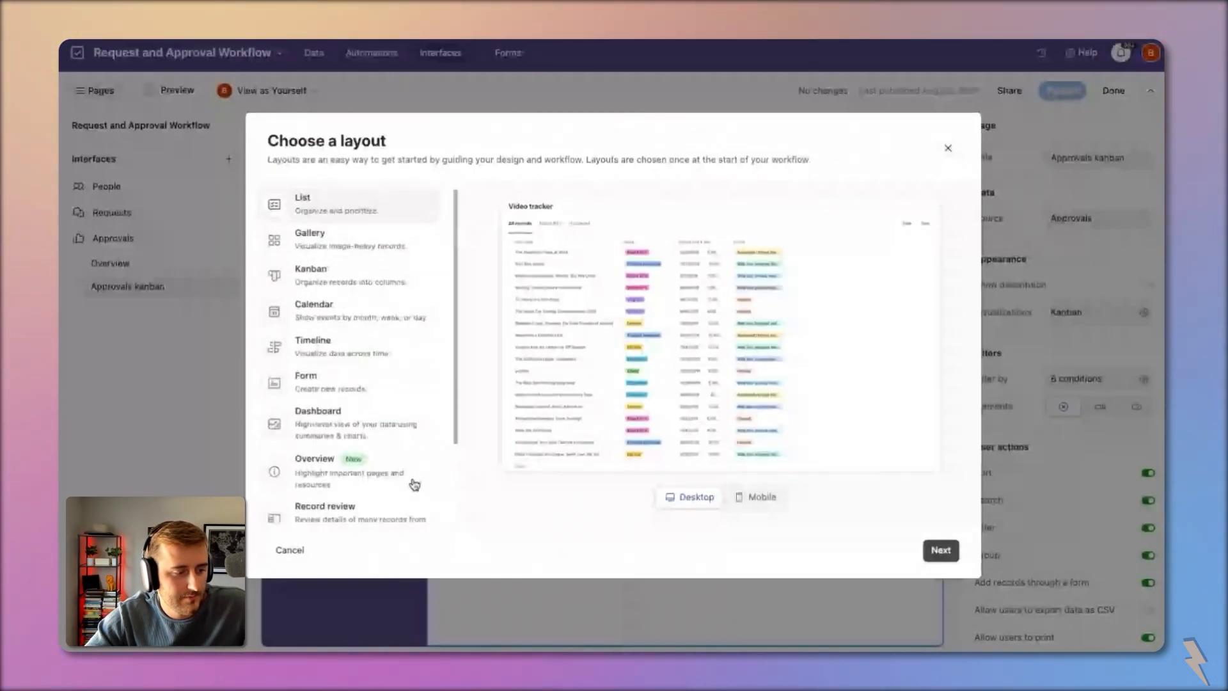
pyautogui.click(402, 513)
pyautogui.click(938, 552)
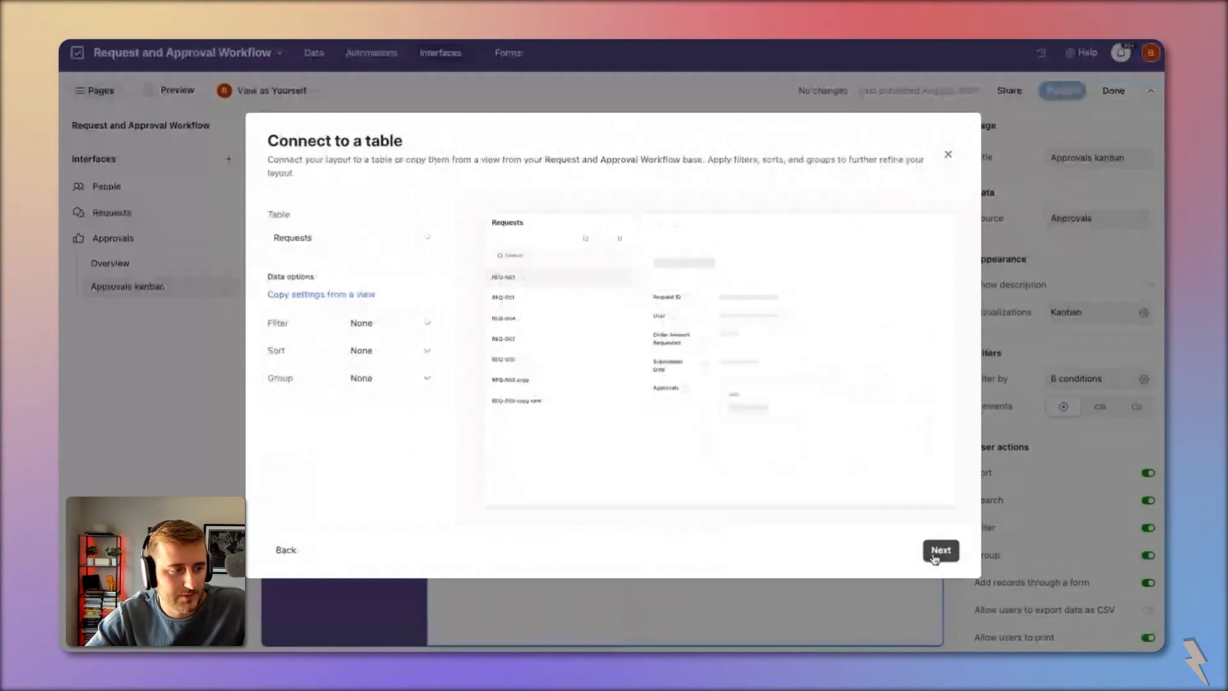
# Step: Connect the page to the Approvals table, copying settings from the DEV | Automation | Notification view
pyautogui.click(333, 235)
pyautogui.click(392, 315)
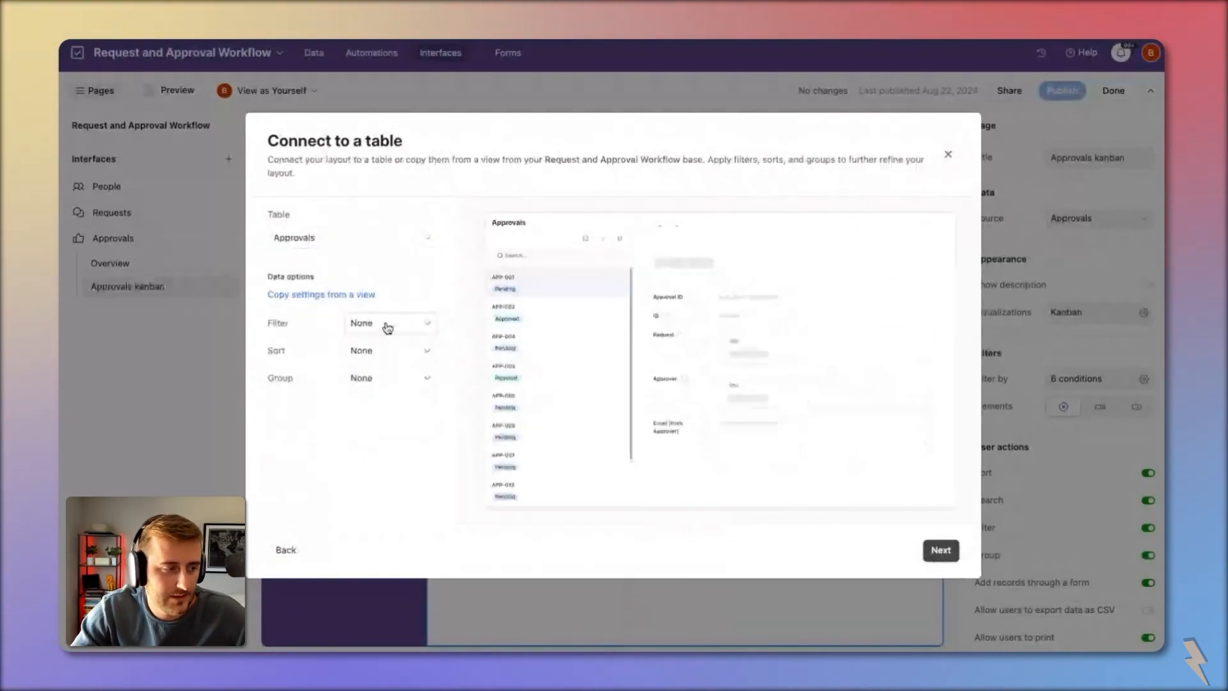
pyautogui.click(344, 295)
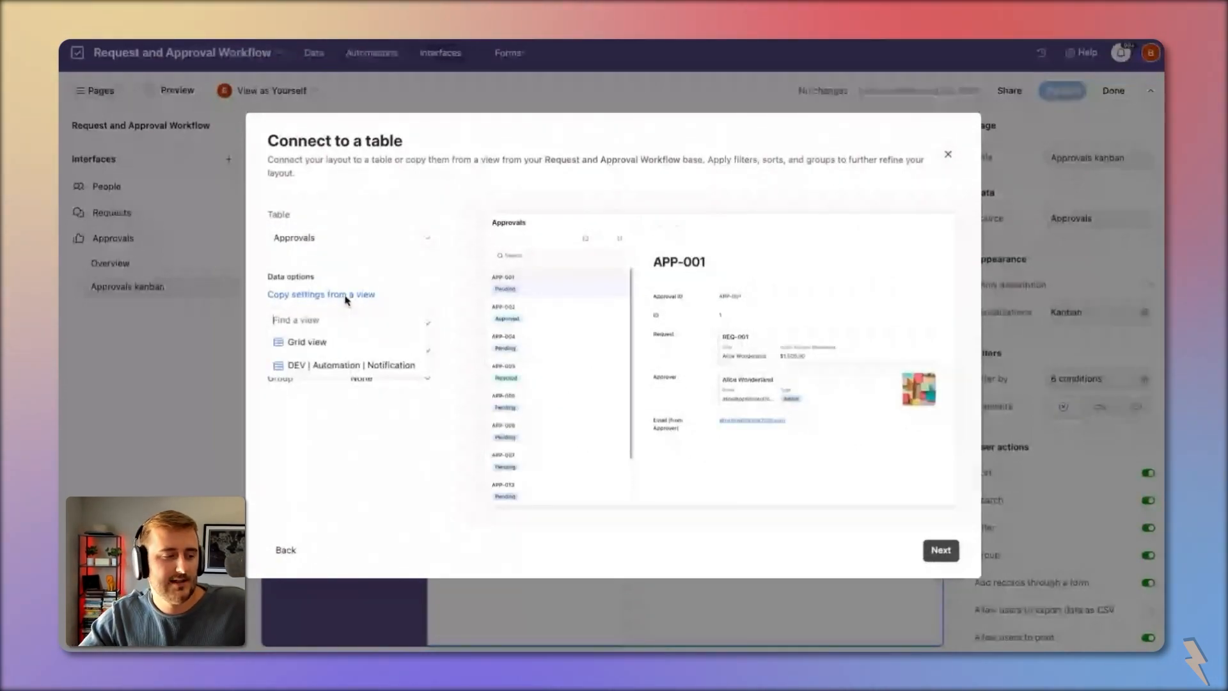
pyautogui.click(320, 364)
pyautogui.click(369, 328)
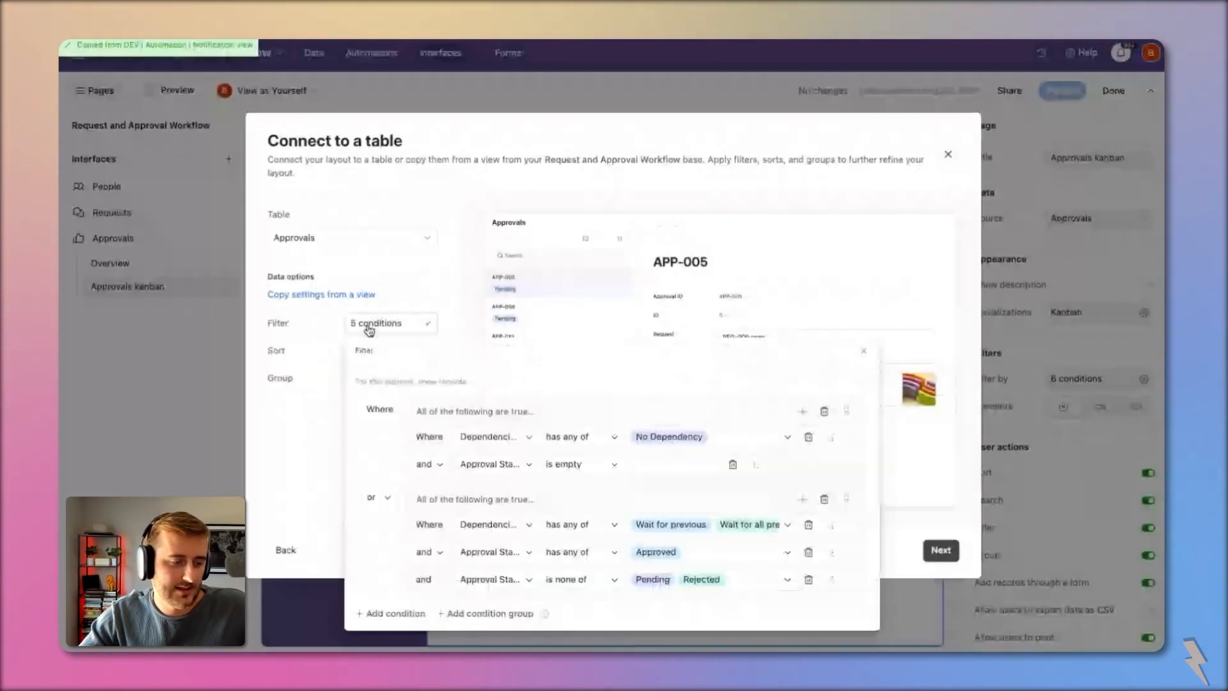
# Step: Add an Email (from Approver) contains current user's email condition and move it into the second group
pyautogui.click(416, 613)
pyautogui.click(441, 611)
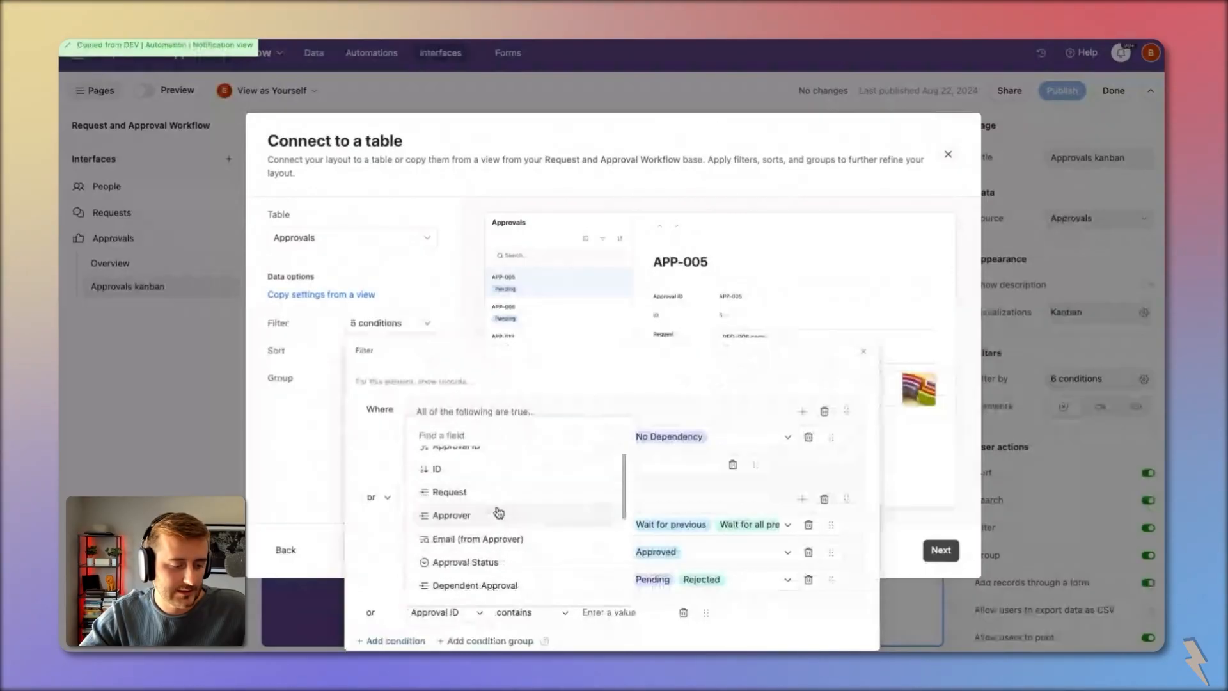
pyautogui.click(518, 540)
pyautogui.click(619, 612)
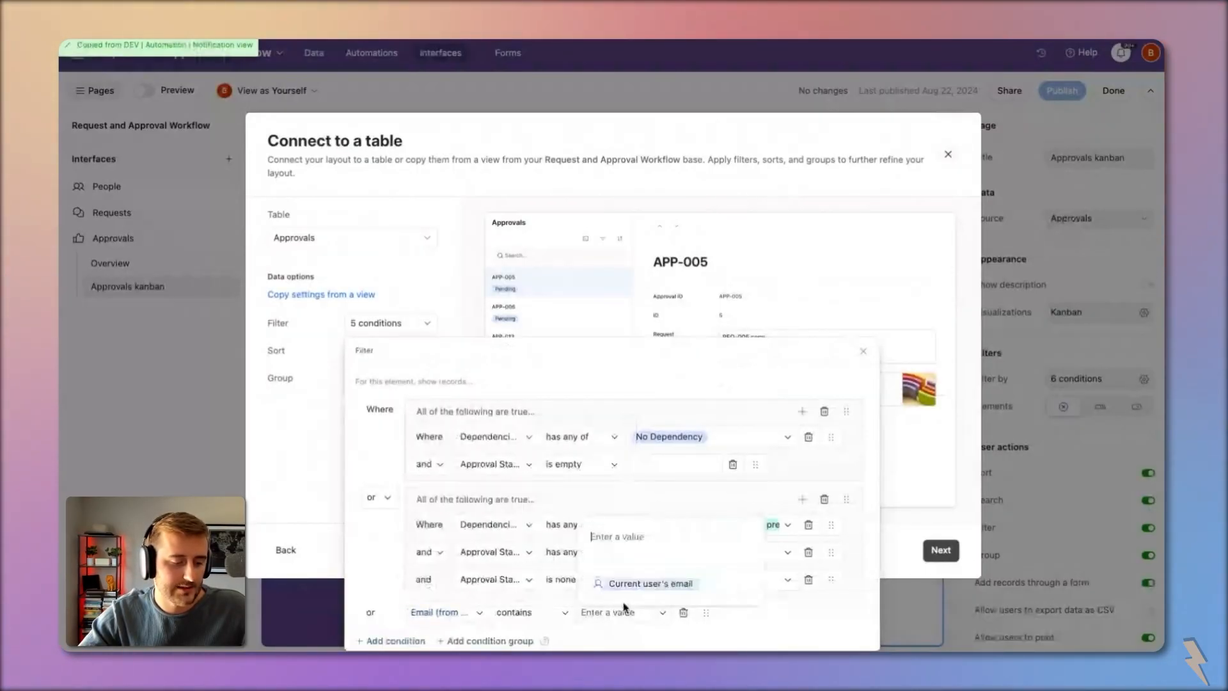
pyautogui.click(650, 583)
pyautogui.click(490, 640)
pyautogui.moveTo(846, 459); pyautogui.dragTo(767, 487)
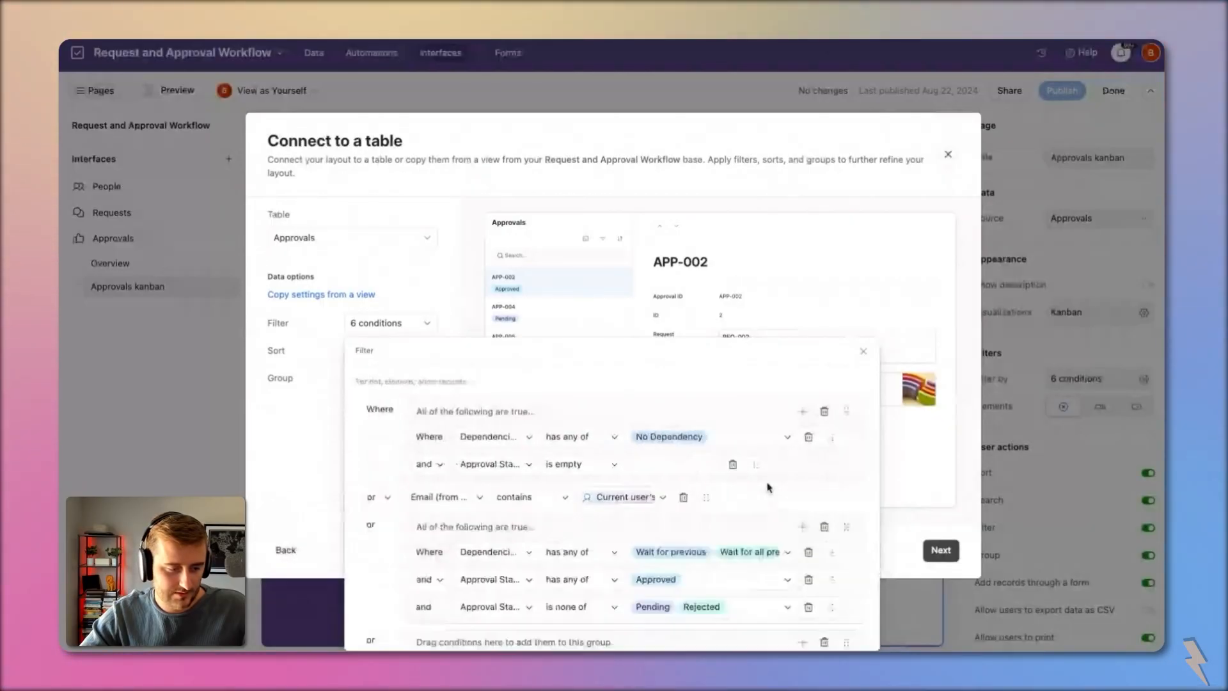
pyautogui.scroll(-1, 769, 488)
pyautogui.moveTo(707, 457); pyautogui.dragTo(736, 491)
# Step: Add the same current-user Email (from Approver) condition to the first group and delete the empty third group
pyautogui.click(802, 371)
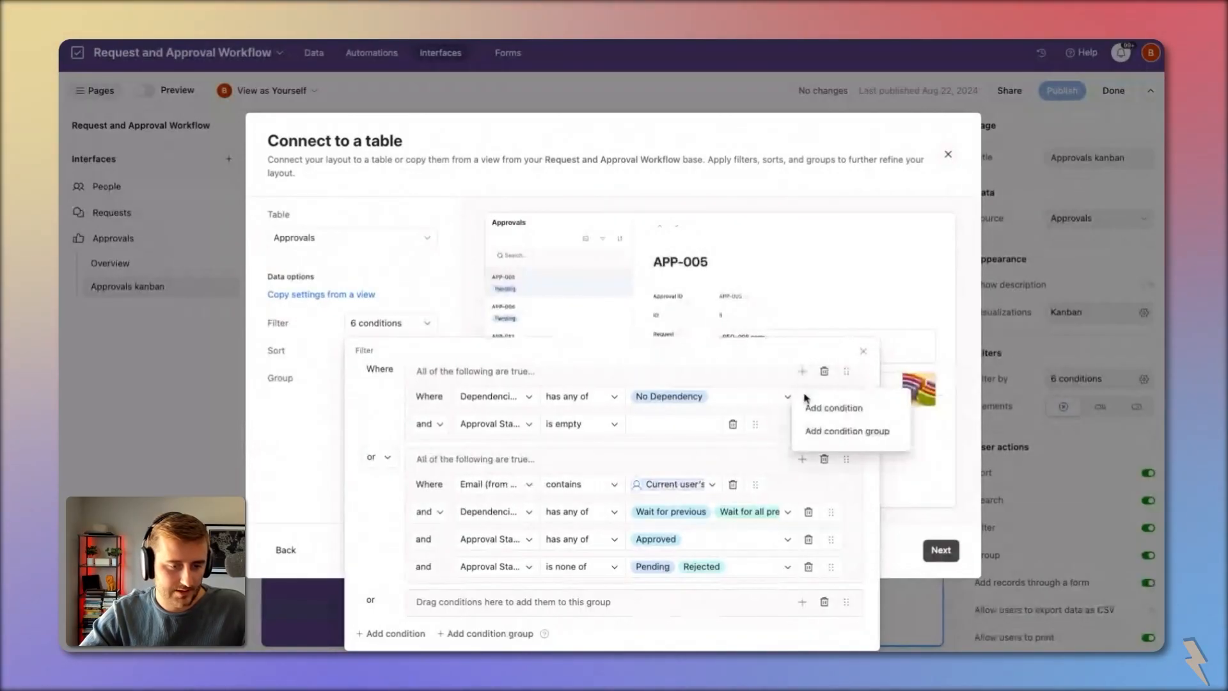
pyautogui.click(815, 404)
pyautogui.click(496, 456)
pyautogui.click(519, 383)
pyautogui.click(672, 456)
pyautogui.click(687, 536)
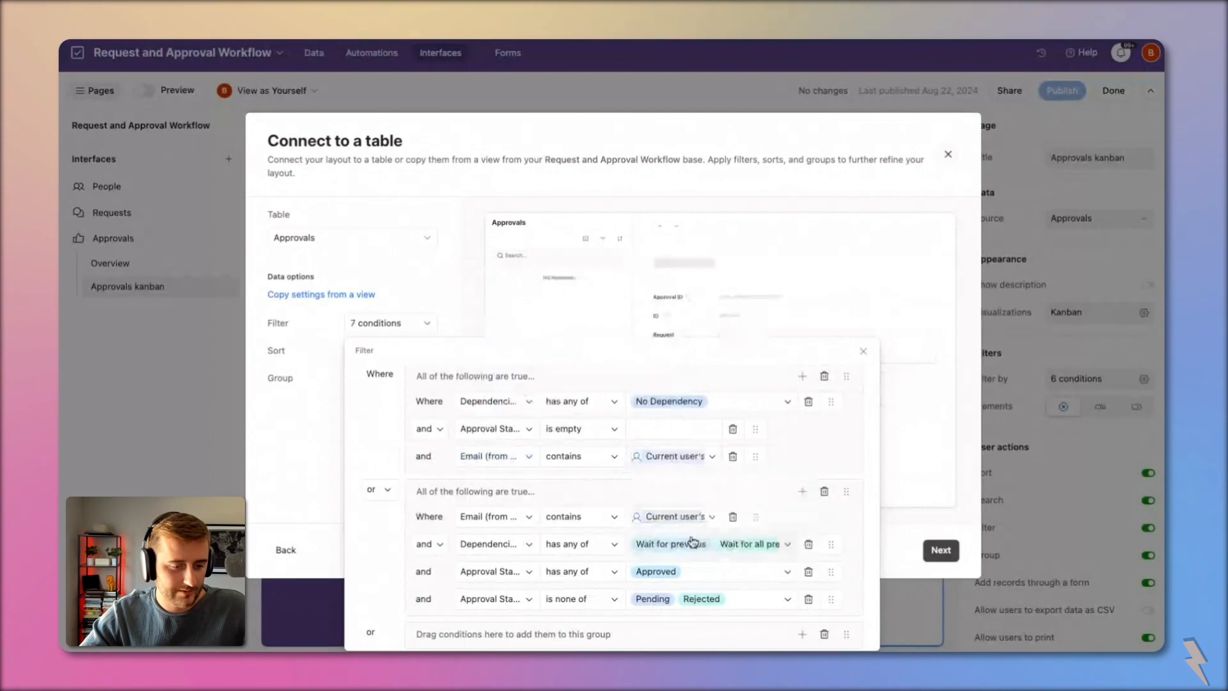
pyautogui.scroll(-1, 823, 599)
pyautogui.click(824, 601)
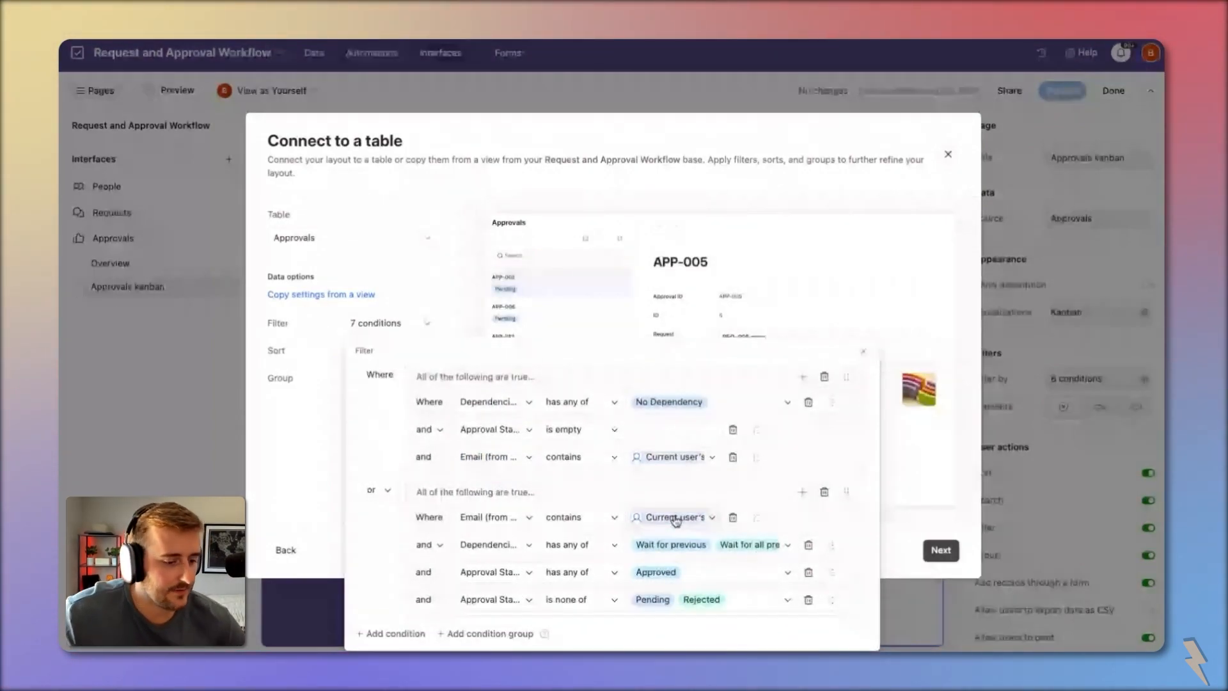
pyautogui.scroll(1, 446, 465)
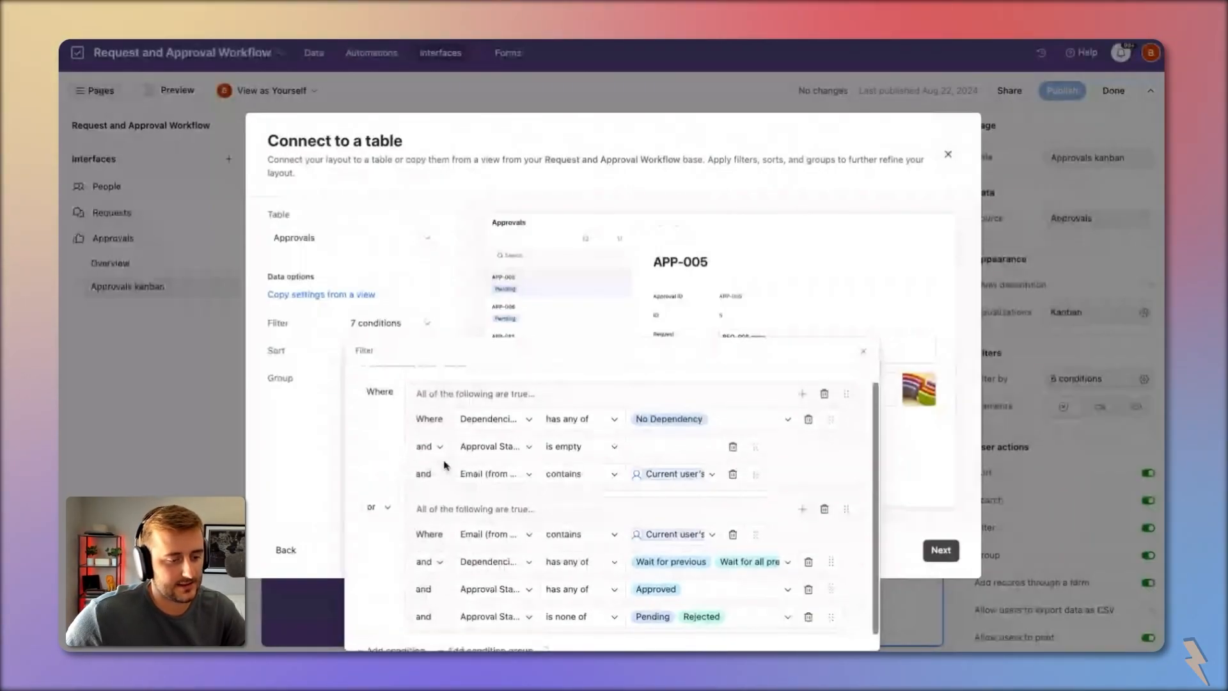
pyautogui.press('Escape')
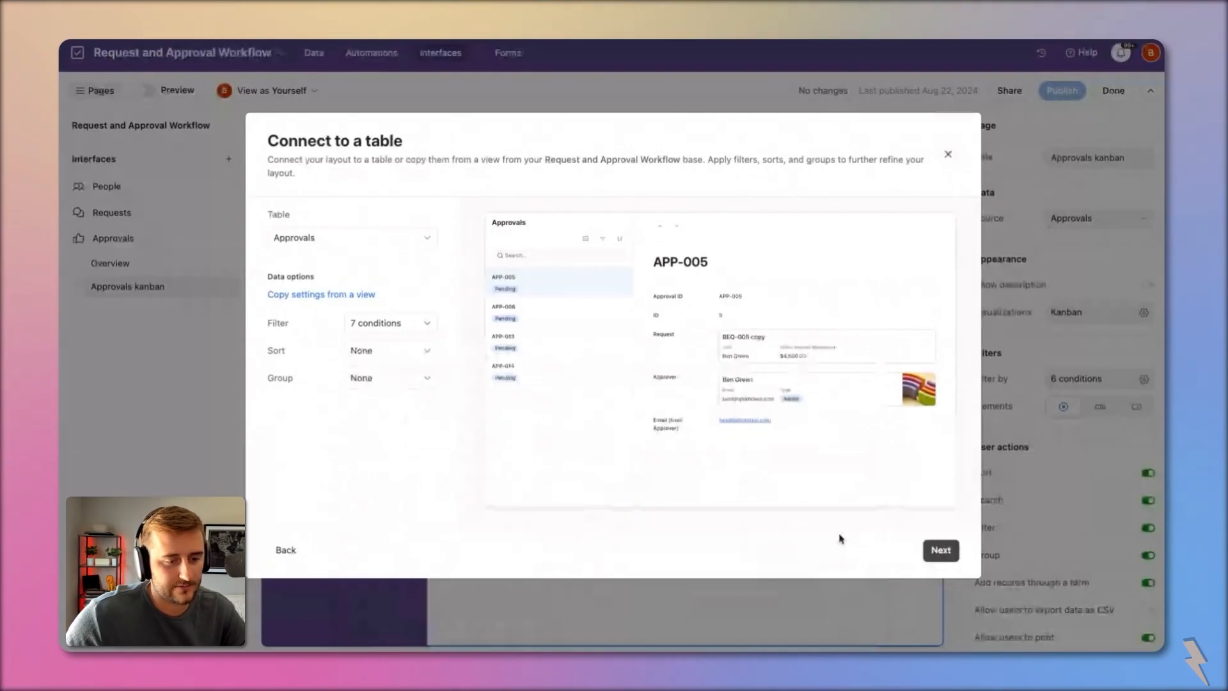
# Step: Show Approval Status, Dollar Amount Requested and User (from Request); hide Email (from Approver) and Request
pyautogui.click(940, 551)
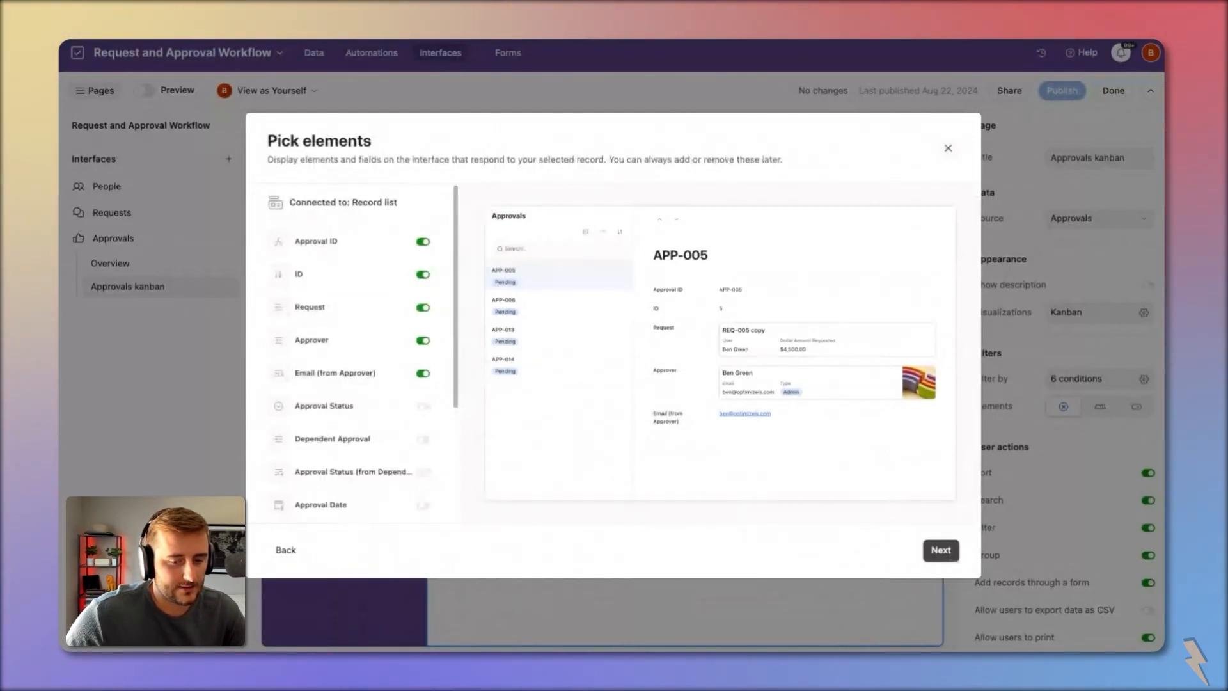
pyautogui.click(357, 405)
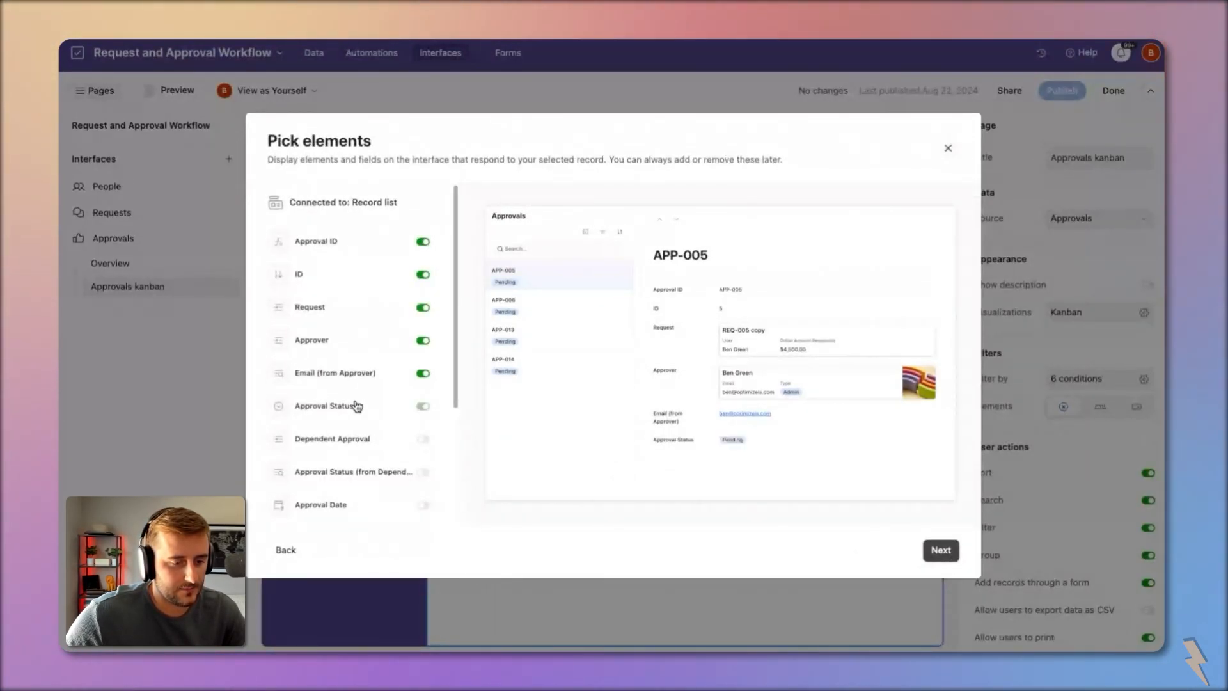
pyautogui.click(343, 381)
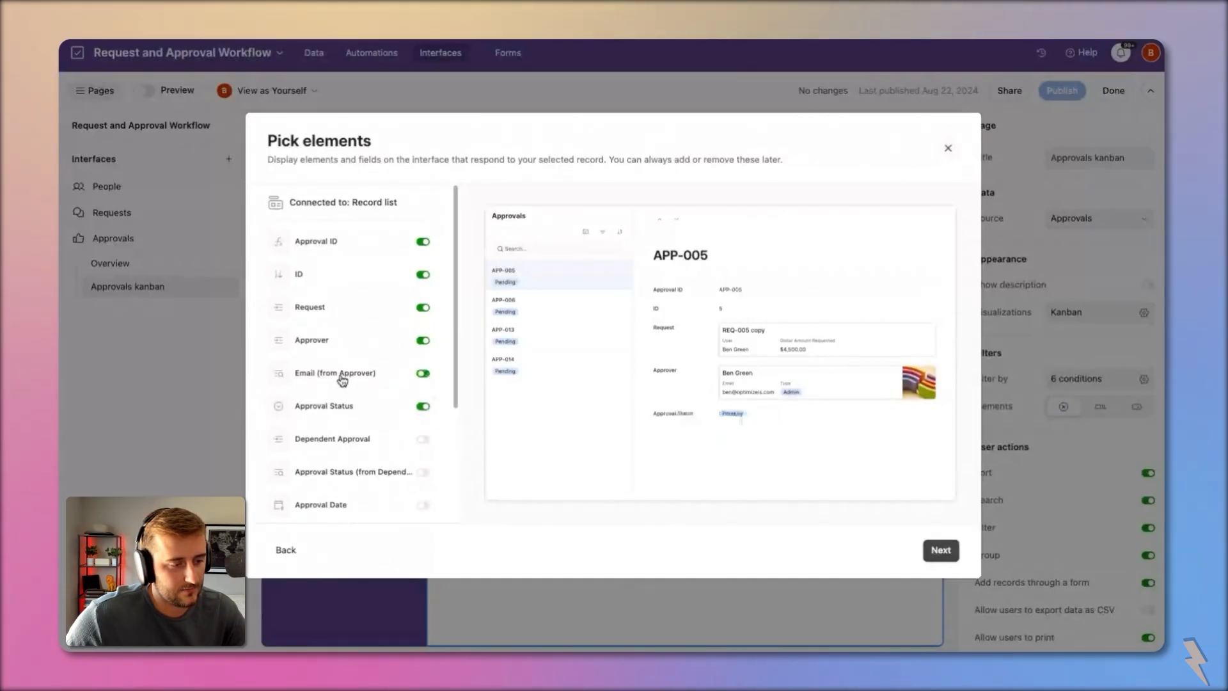
pyautogui.click(310, 307)
pyautogui.scroll(-5, 377, 476)
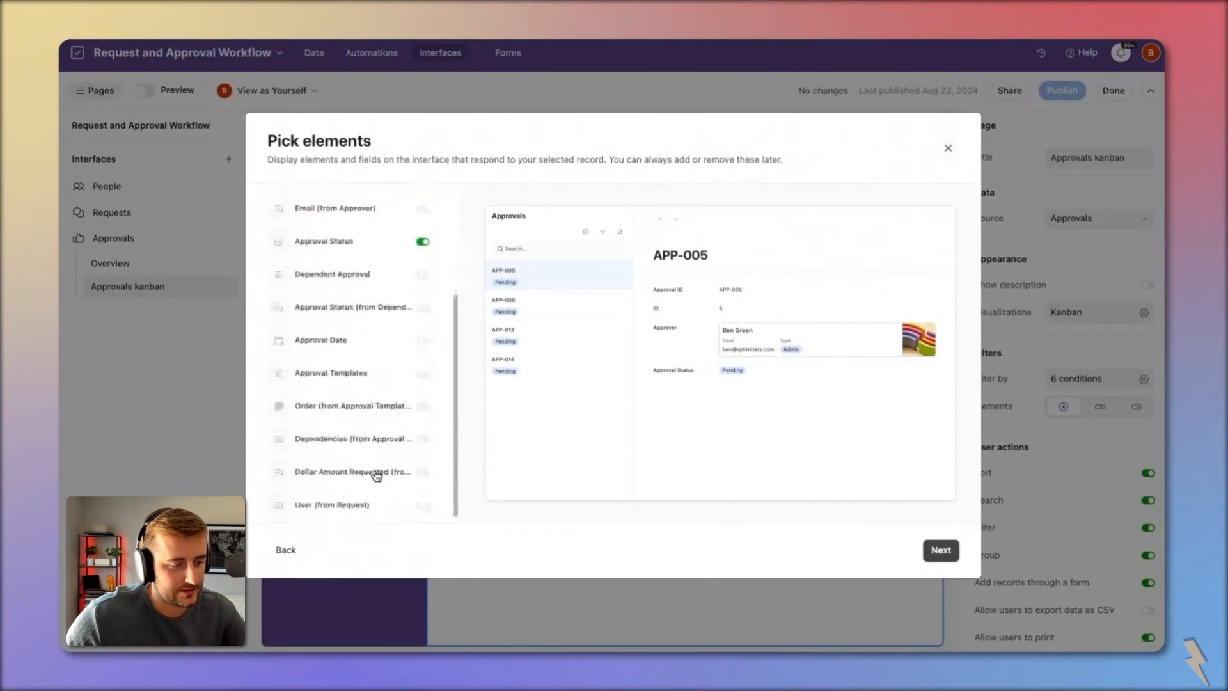
pyautogui.click(337, 477)
pyautogui.click(331, 501)
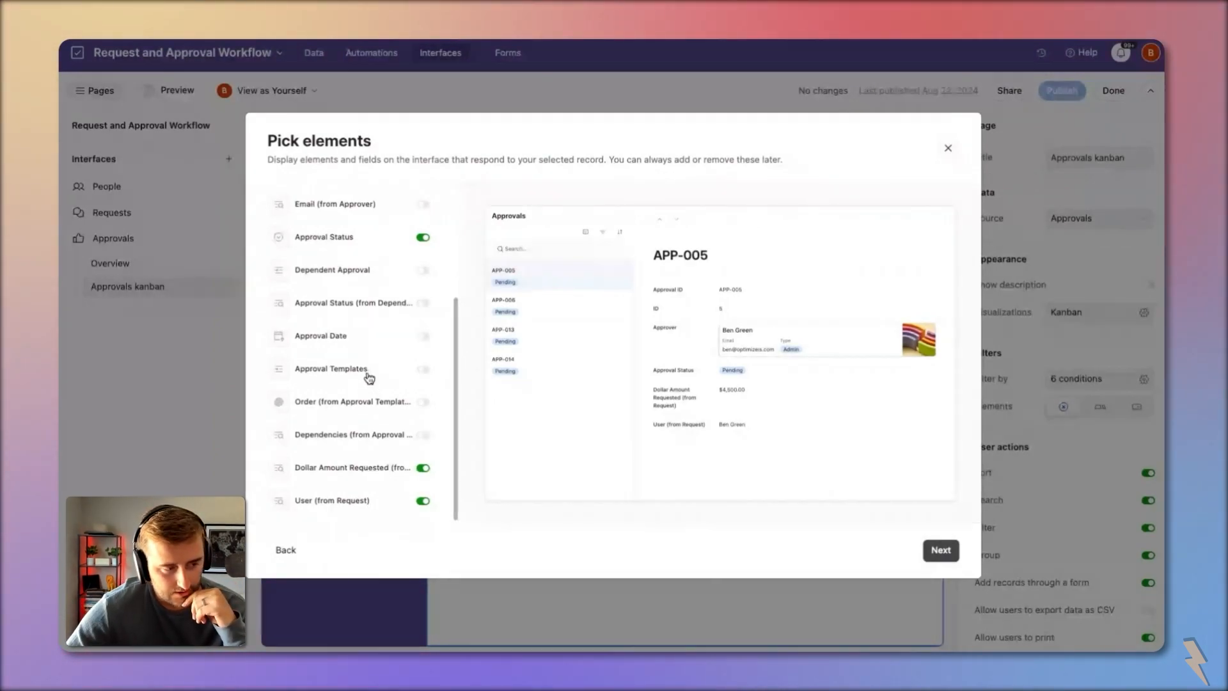
# Step: Also show Dependencies and Dependent Approval, and hide the ID field
pyautogui.scroll(2, 356, 358)
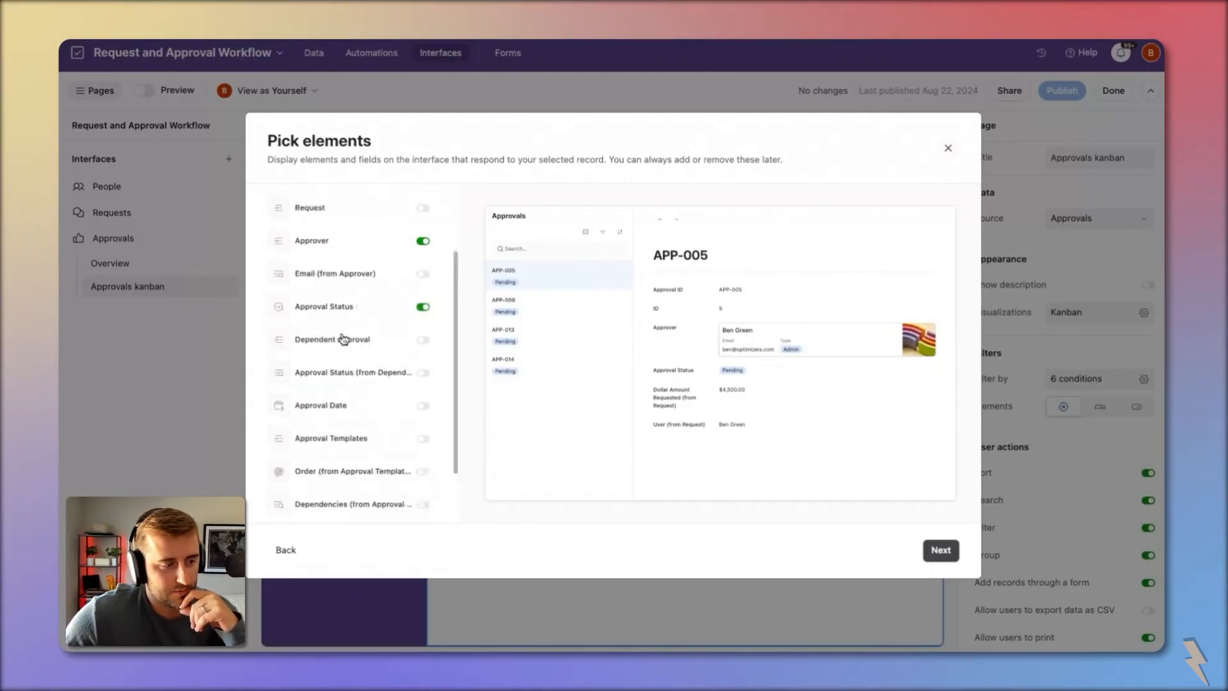
pyautogui.scroll(-1, 349, 384)
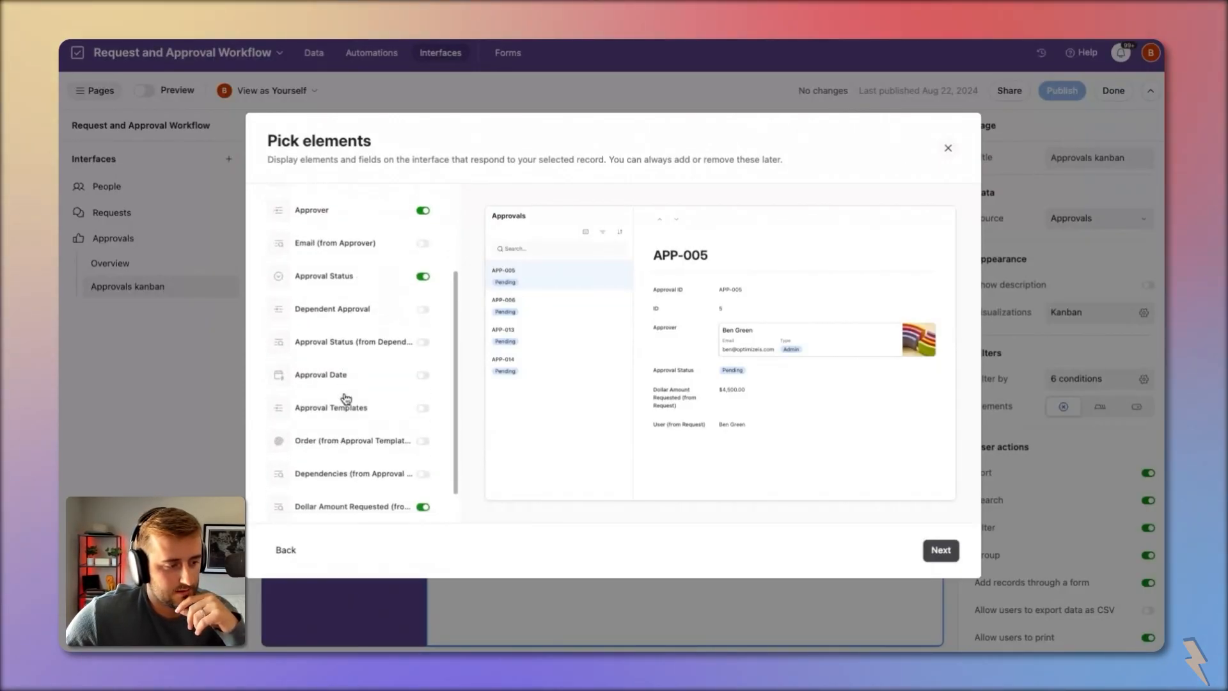
pyautogui.click(394, 464)
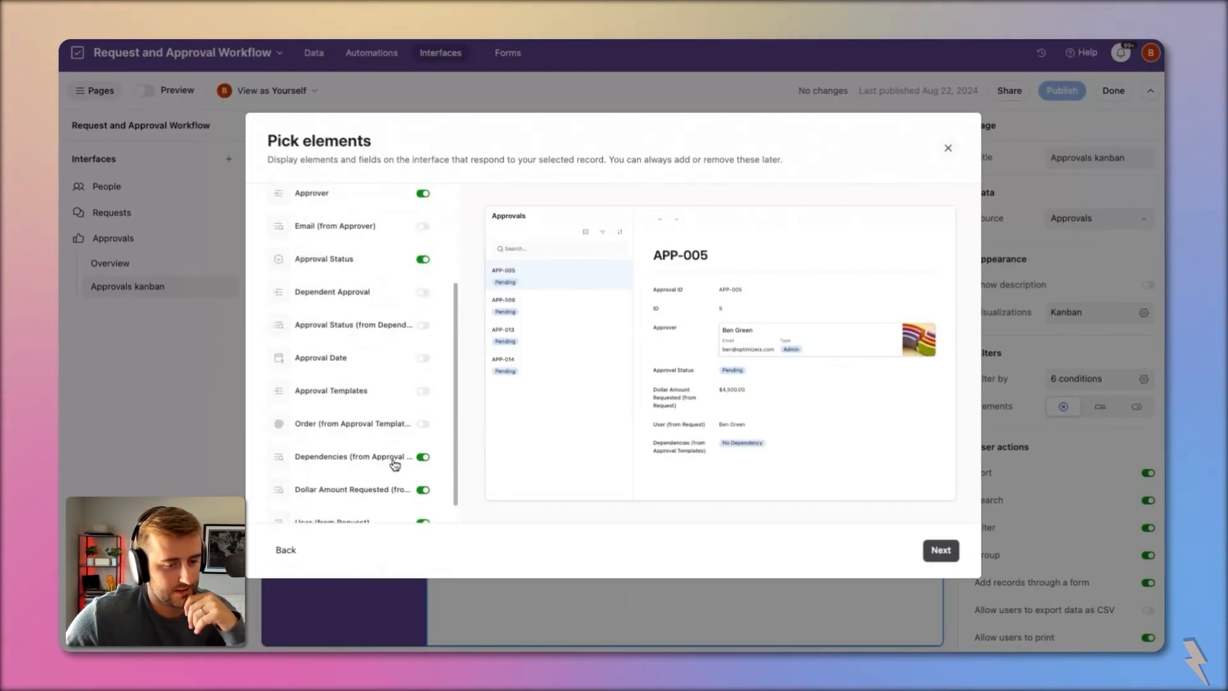
pyautogui.click(332, 291)
pyautogui.scroll(2, 377, 322)
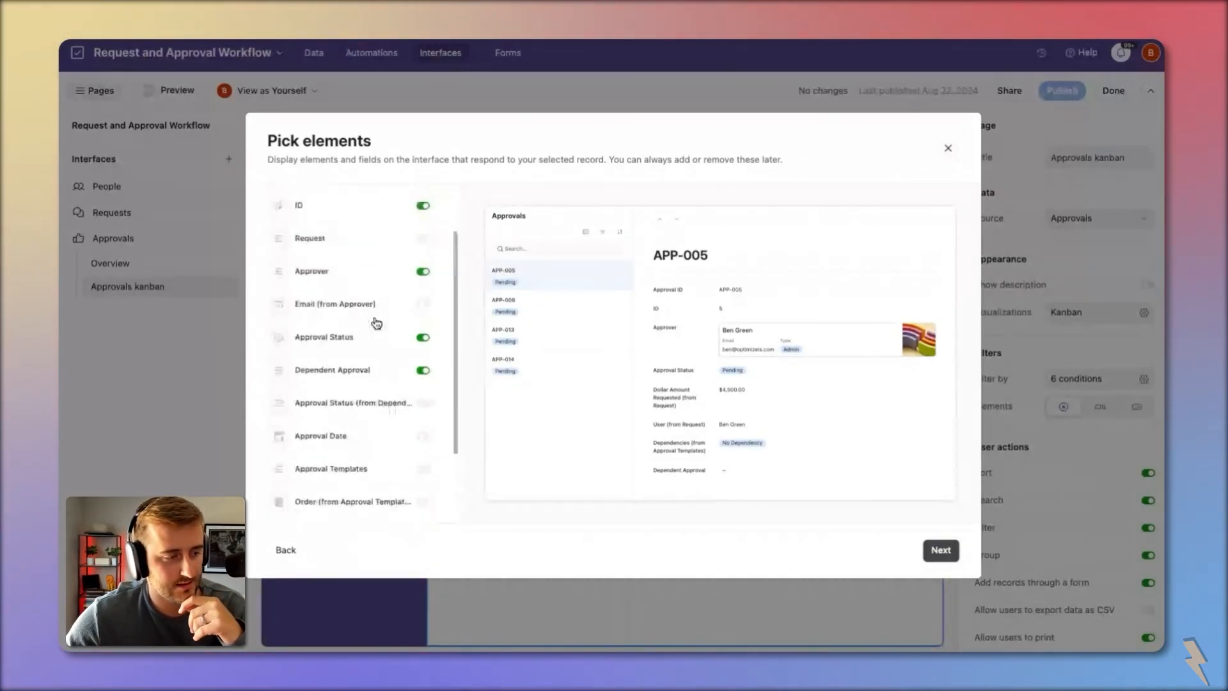
pyautogui.scroll(2, 377, 322)
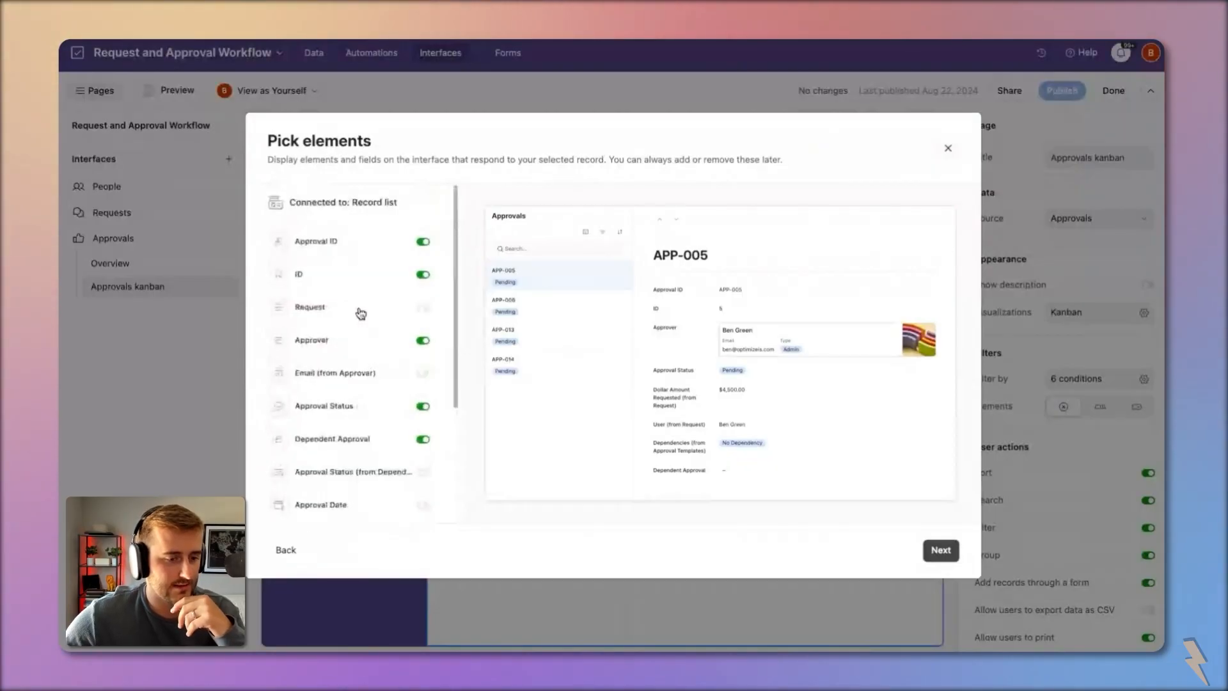
pyautogui.click(354, 273)
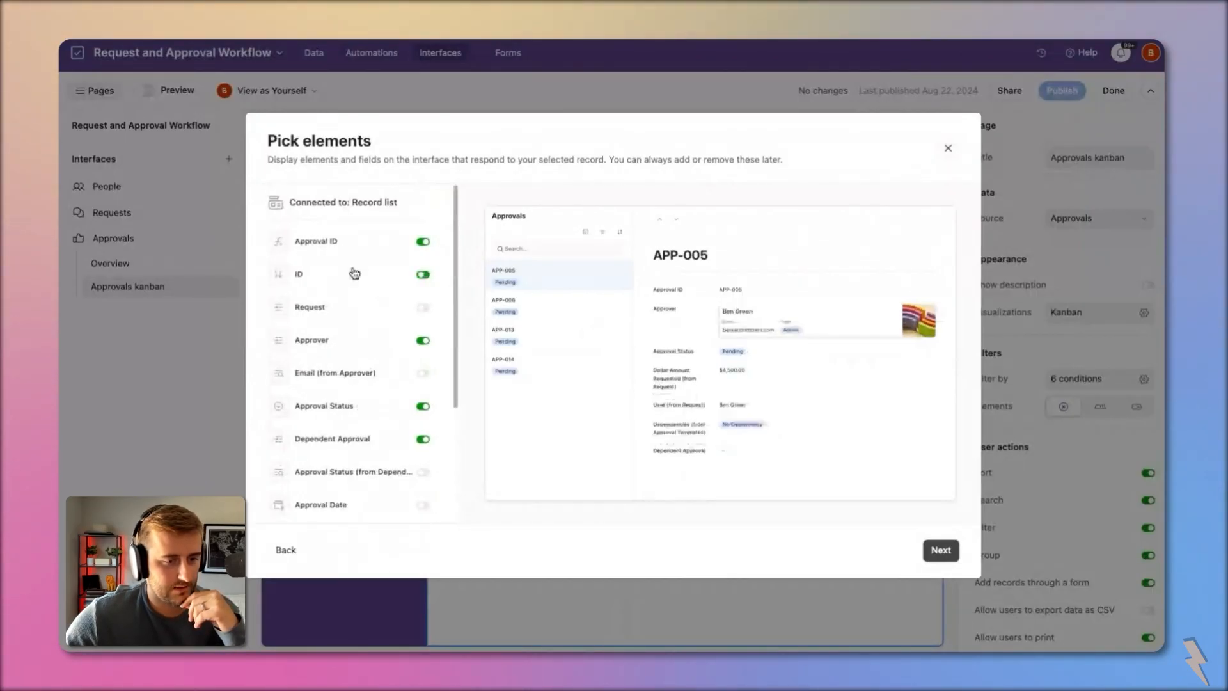
# Step: Name the page 'Approval Review' and finish creating it
pyautogui.click(940, 550)
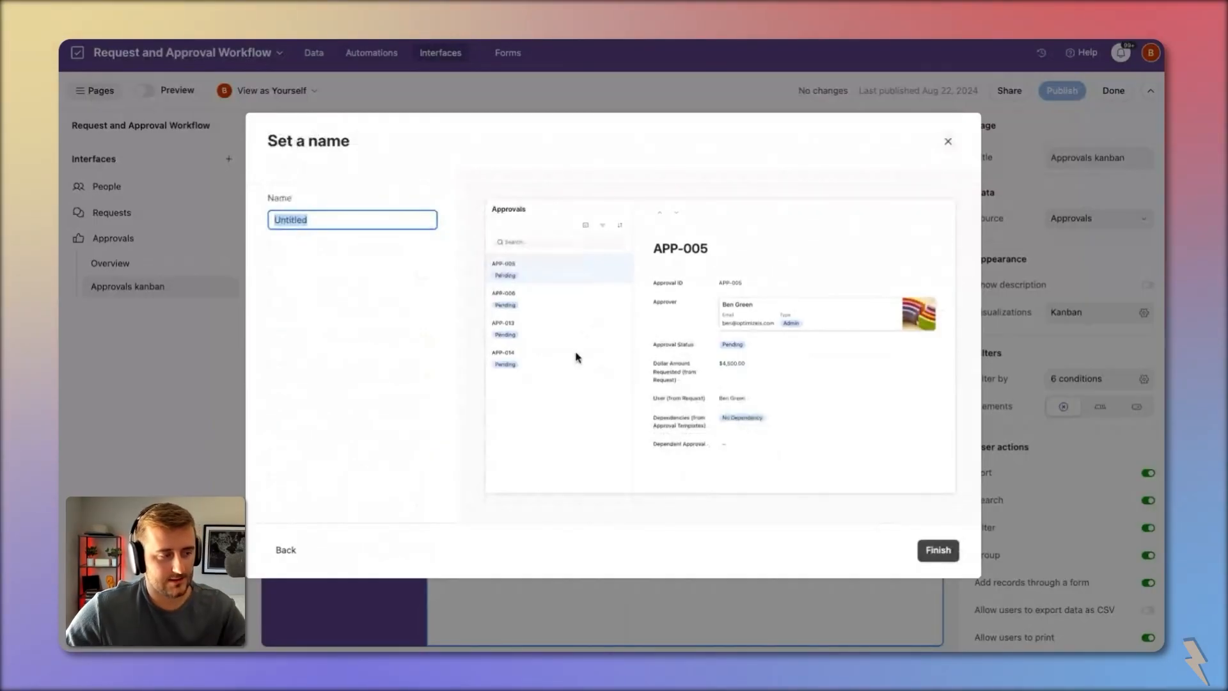
pyautogui.write('Approval Review')
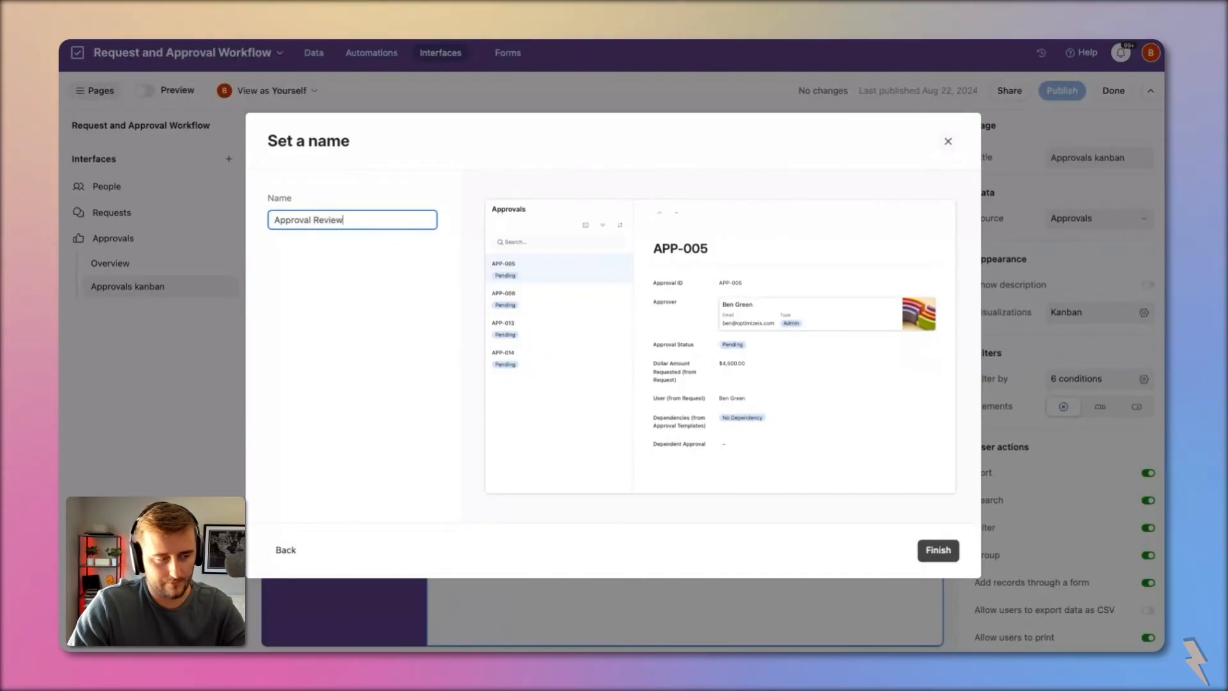
pyautogui.press('Return')
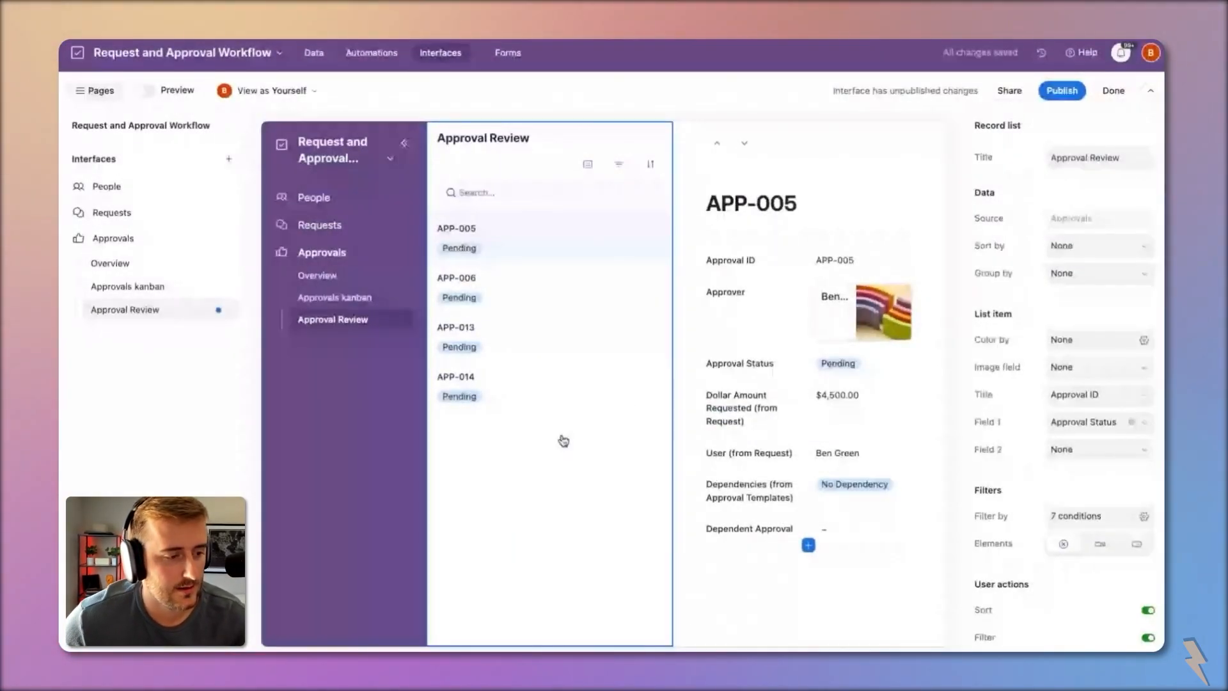
# Step: Group the record list by Approval Status and collapse the Pages sidebar
pyautogui.click(1095, 273)
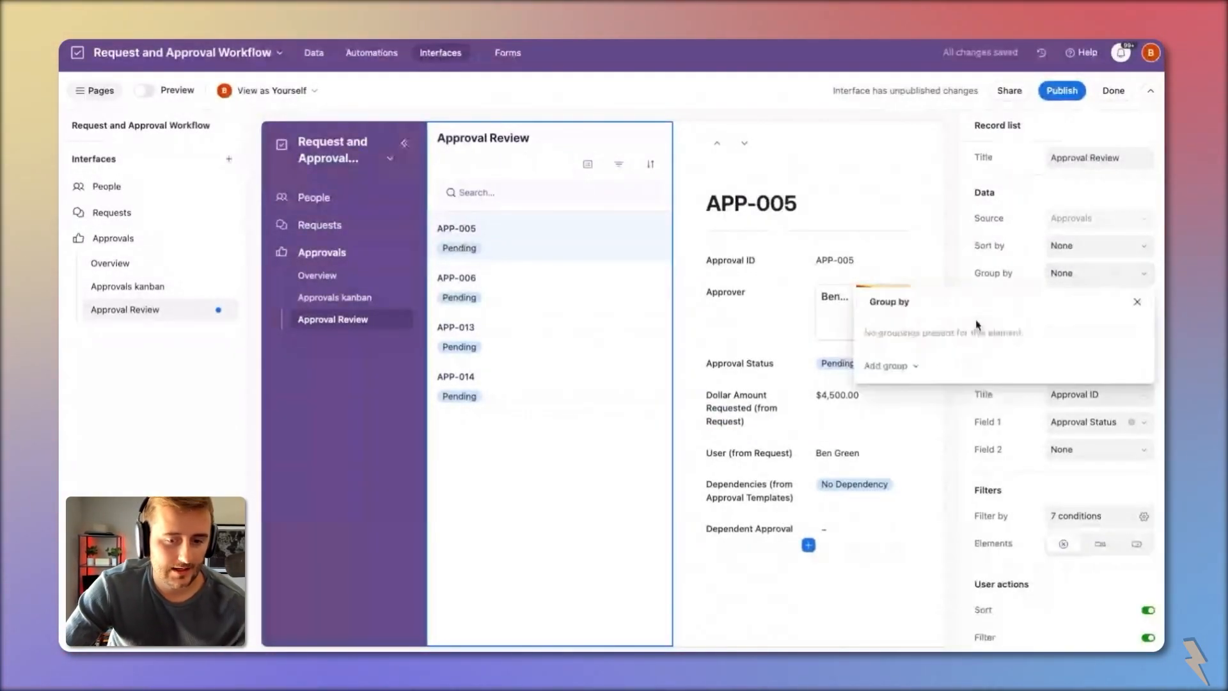
pyautogui.click(889, 365)
pyautogui.scroll(-1, 977, 499)
pyautogui.click(980, 502)
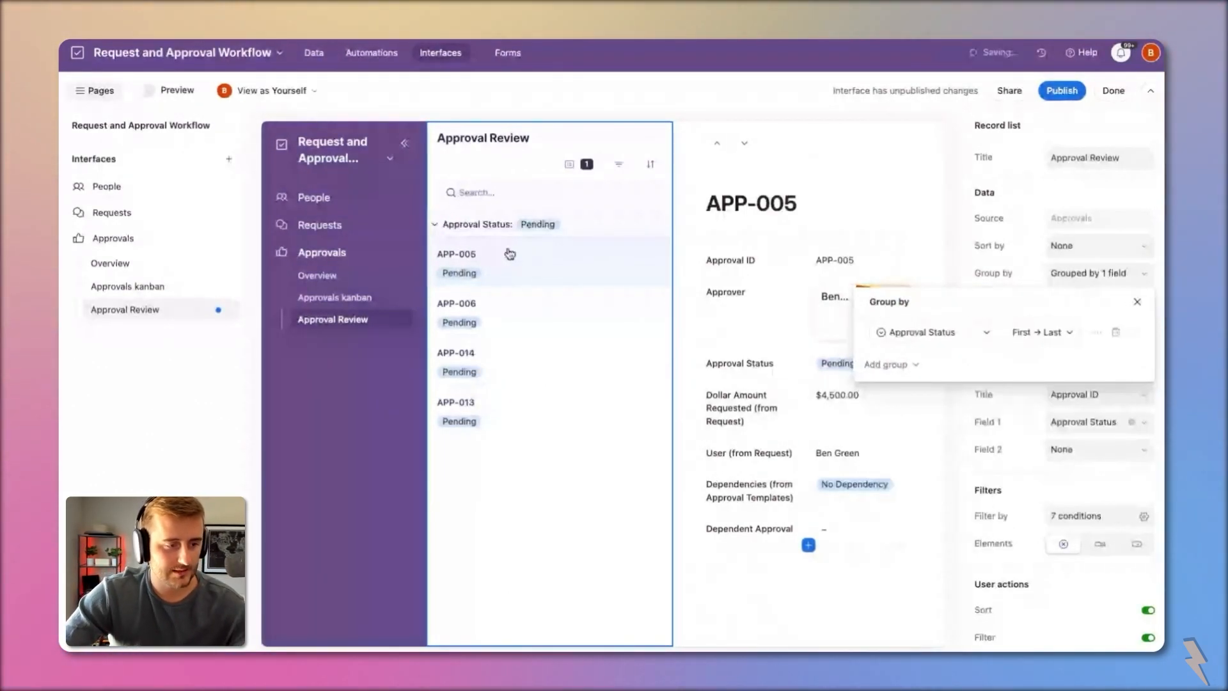
pyautogui.click(559, 510)
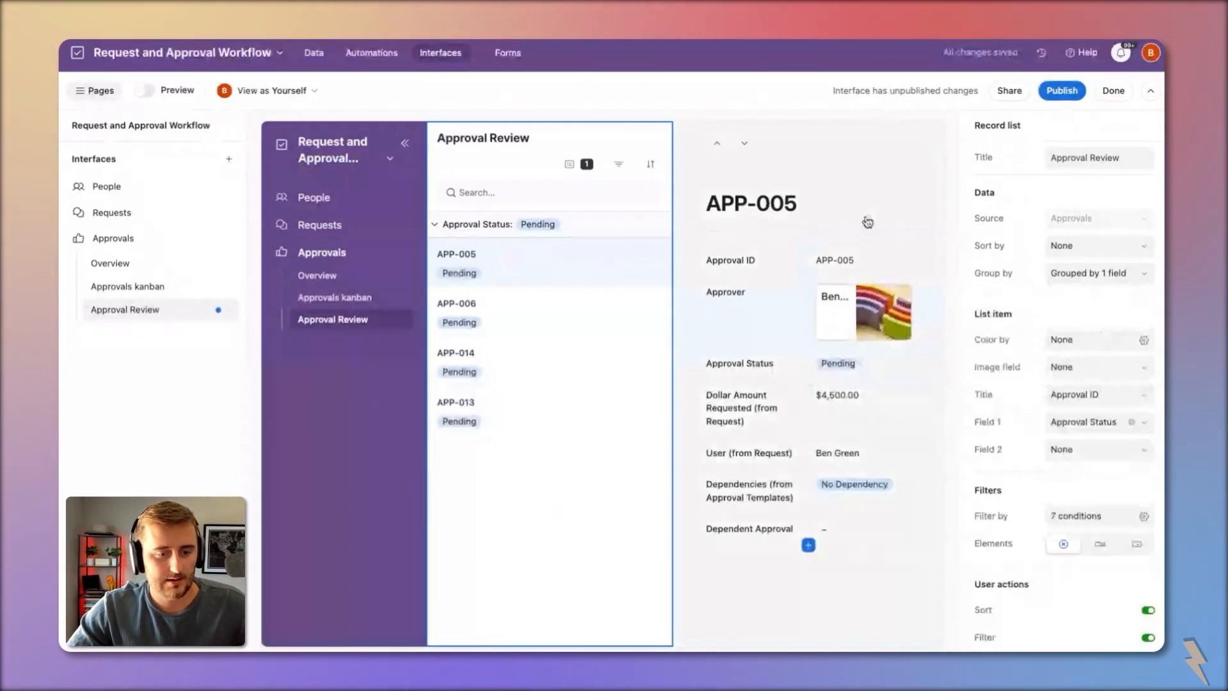
pyautogui.click(95, 93)
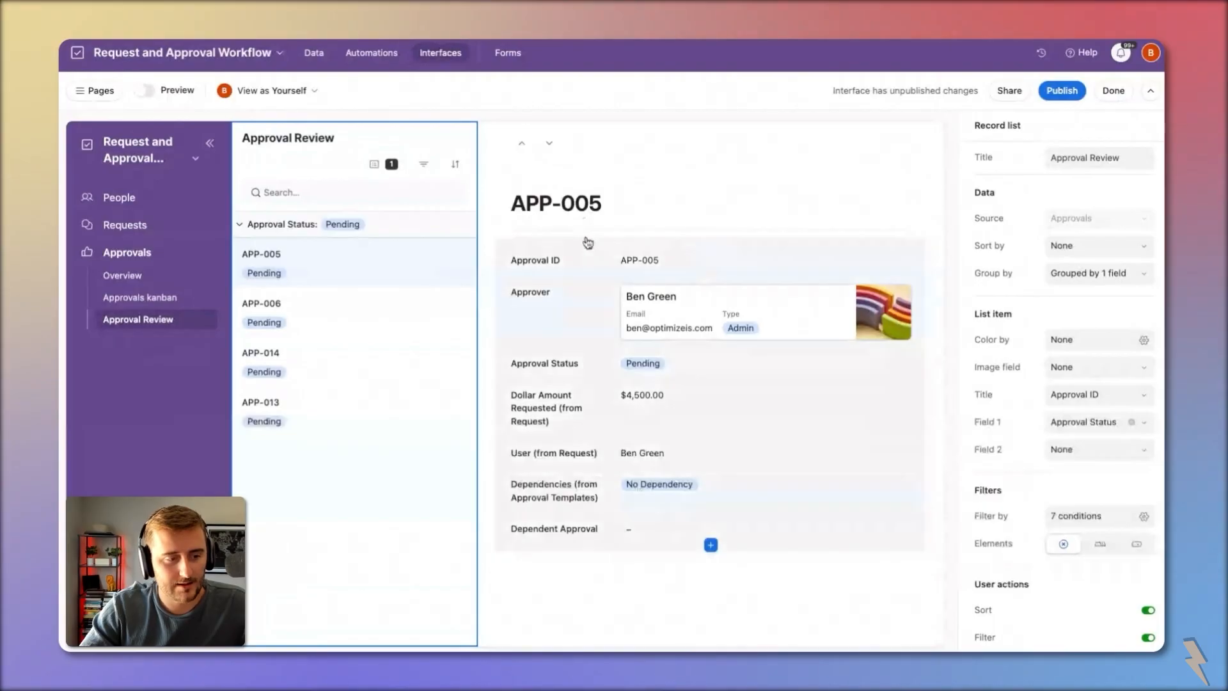
# Step: Make the record's fields editable and stop users linking or unlinking approvers
pyautogui.click(587, 241)
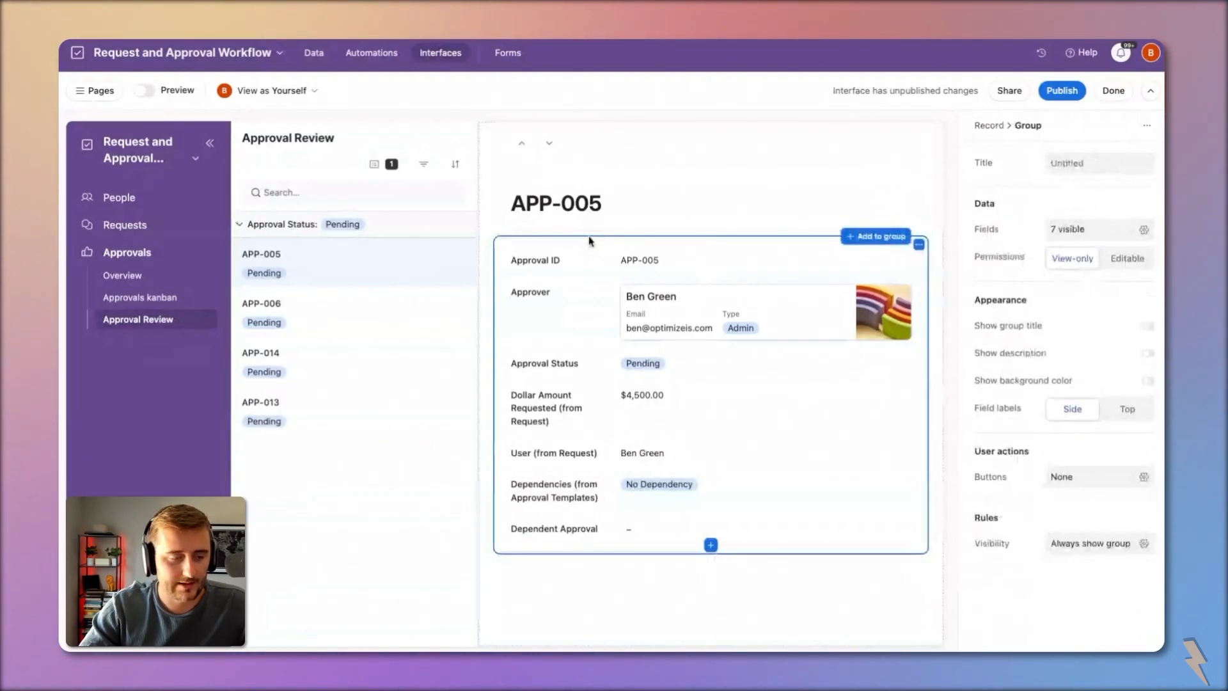
pyautogui.click(1125, 257)
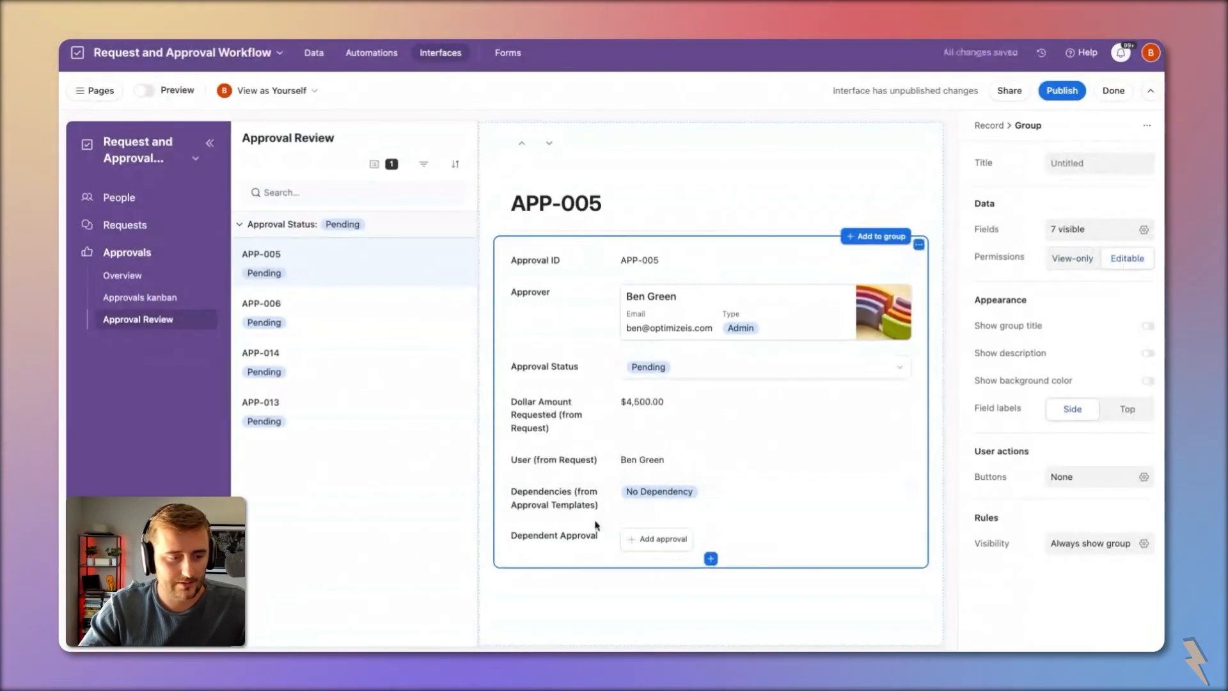
pyautogui.click(761, 543)
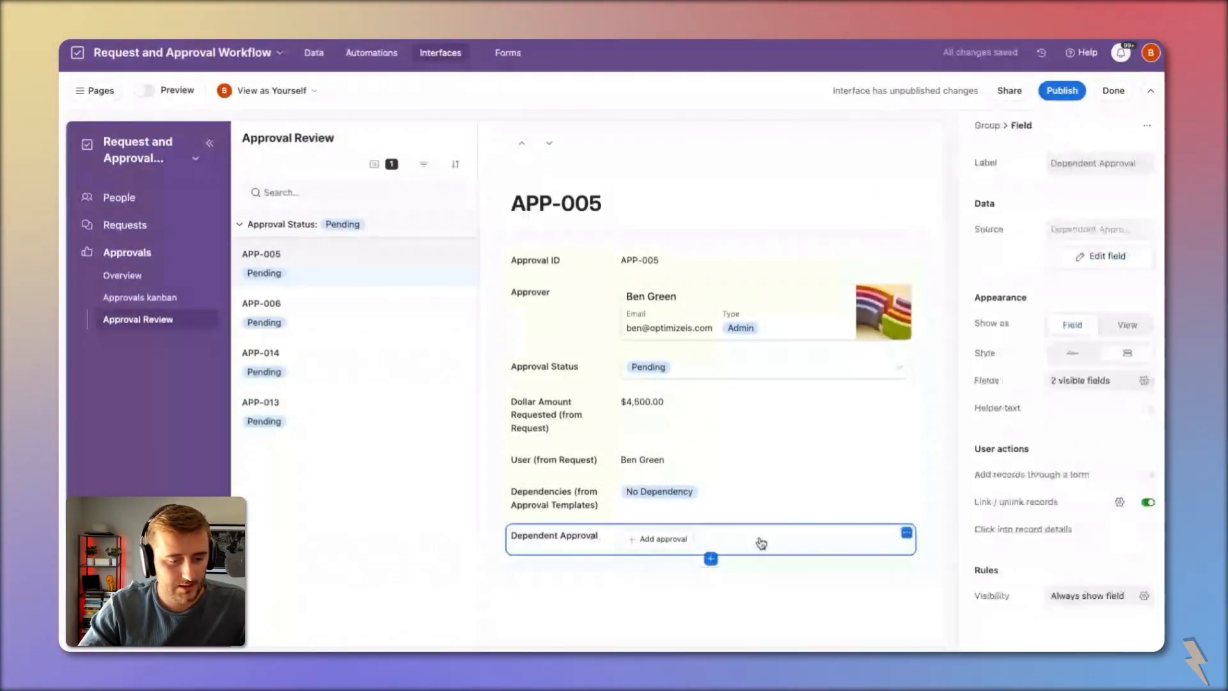
pyautogui.click(591, 377)
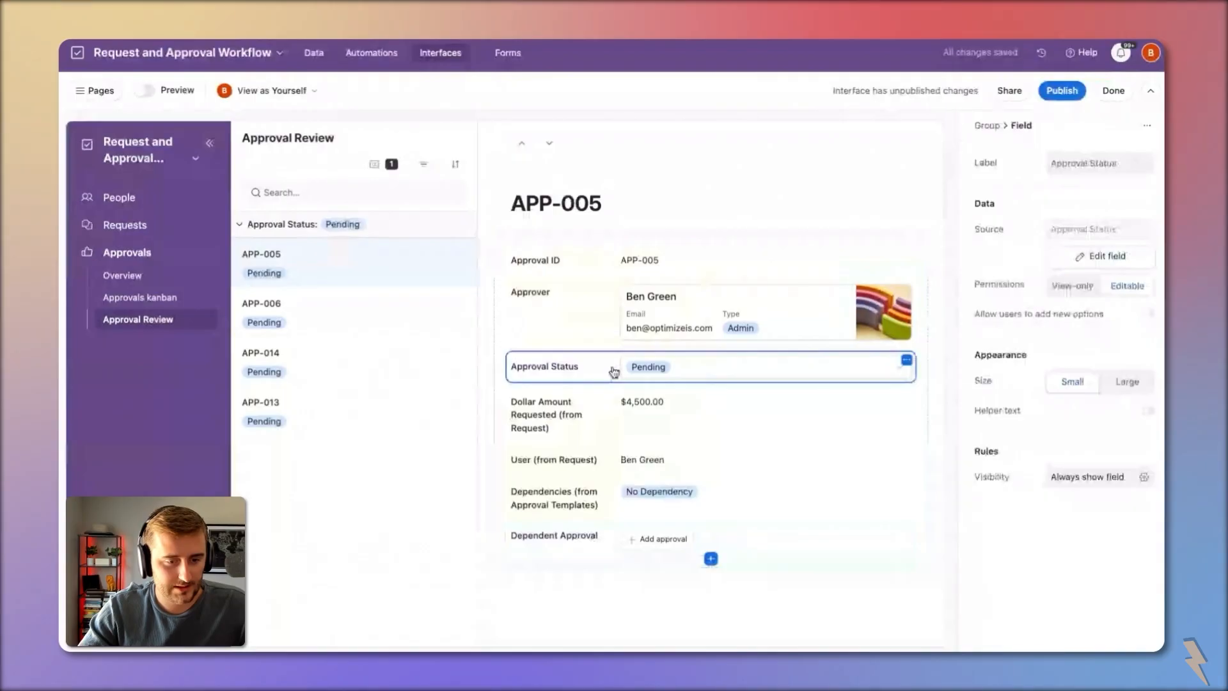
pyautogui.click(576, 314)
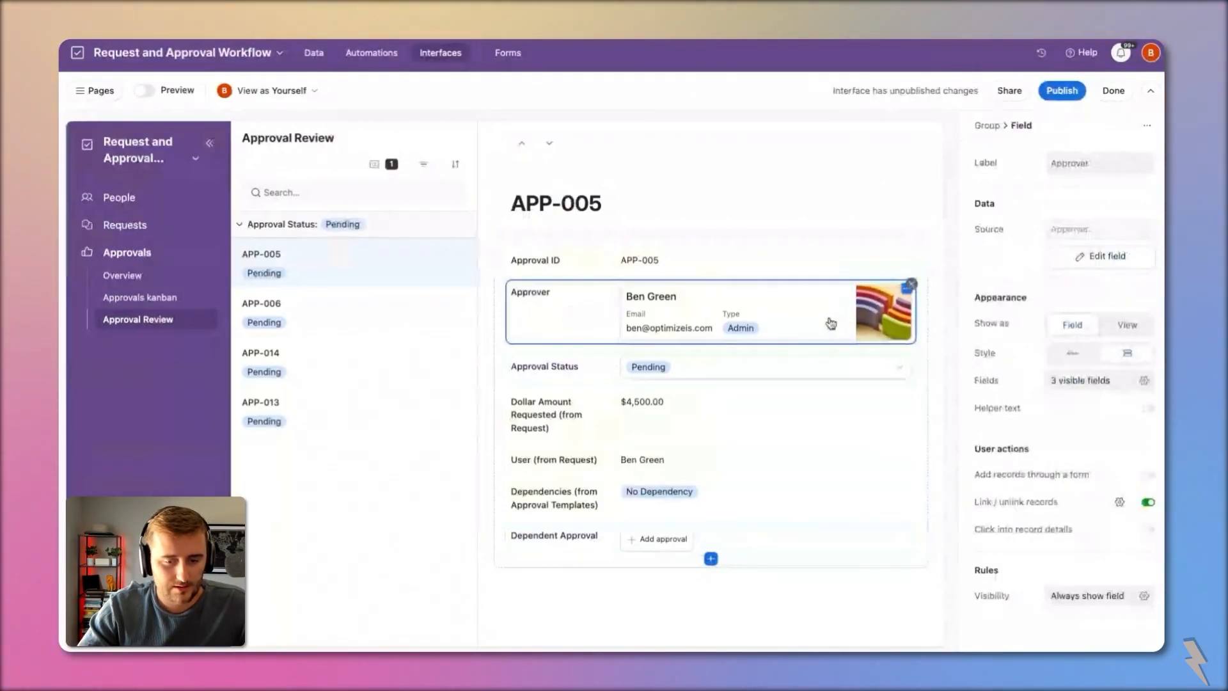
pyautogui.click(1148, 502)
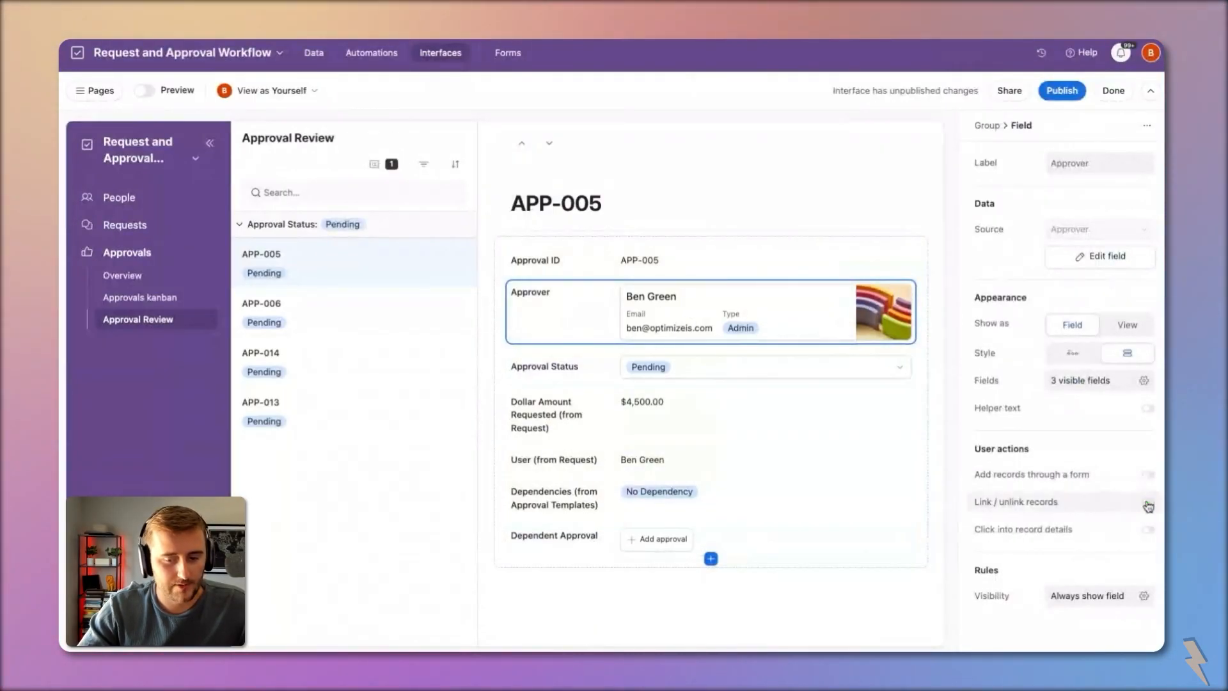
pyautogui.click(606, 366)
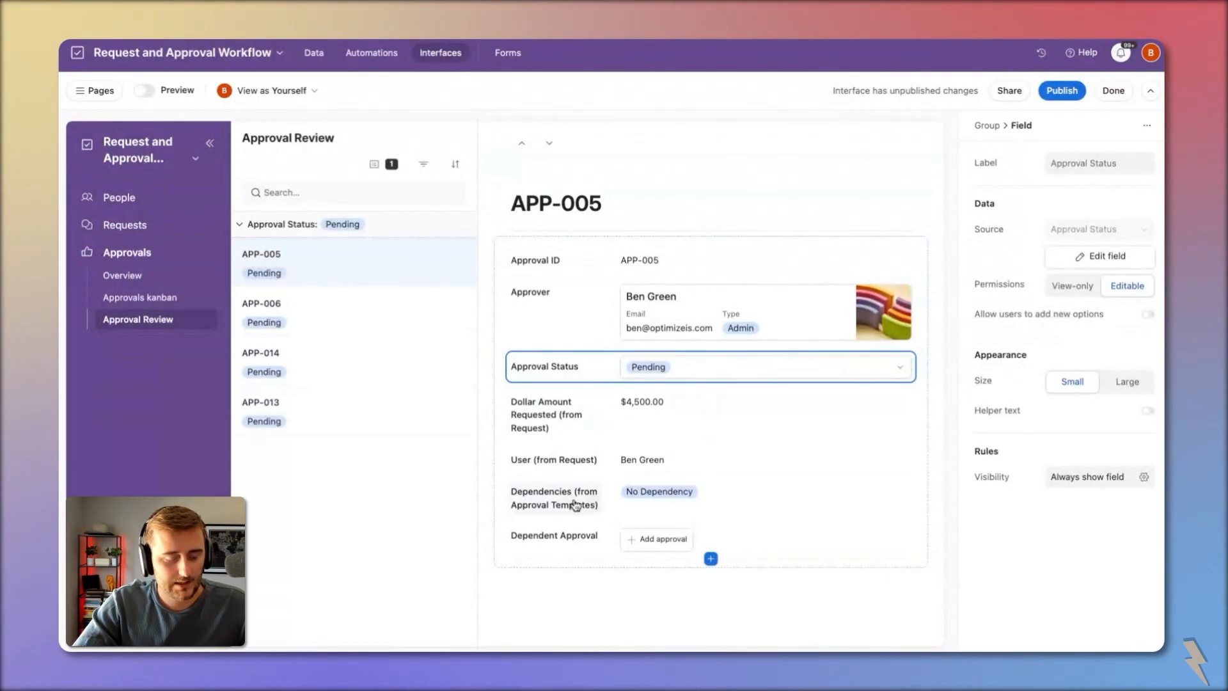
pyautogui.click(582, 534)
# Step: Display the Dependent Approval field as an embedded Approvals list
pyautogui.click(1113, 329)
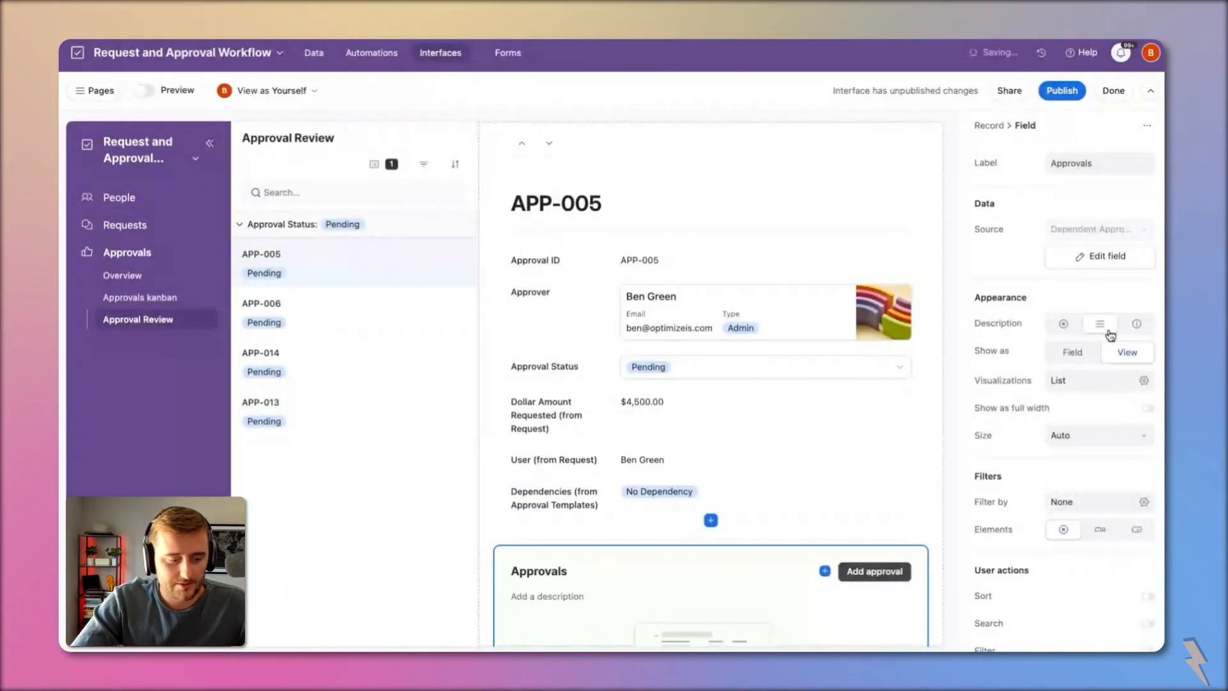
pyautogui.scroll(-5, 830, 387)
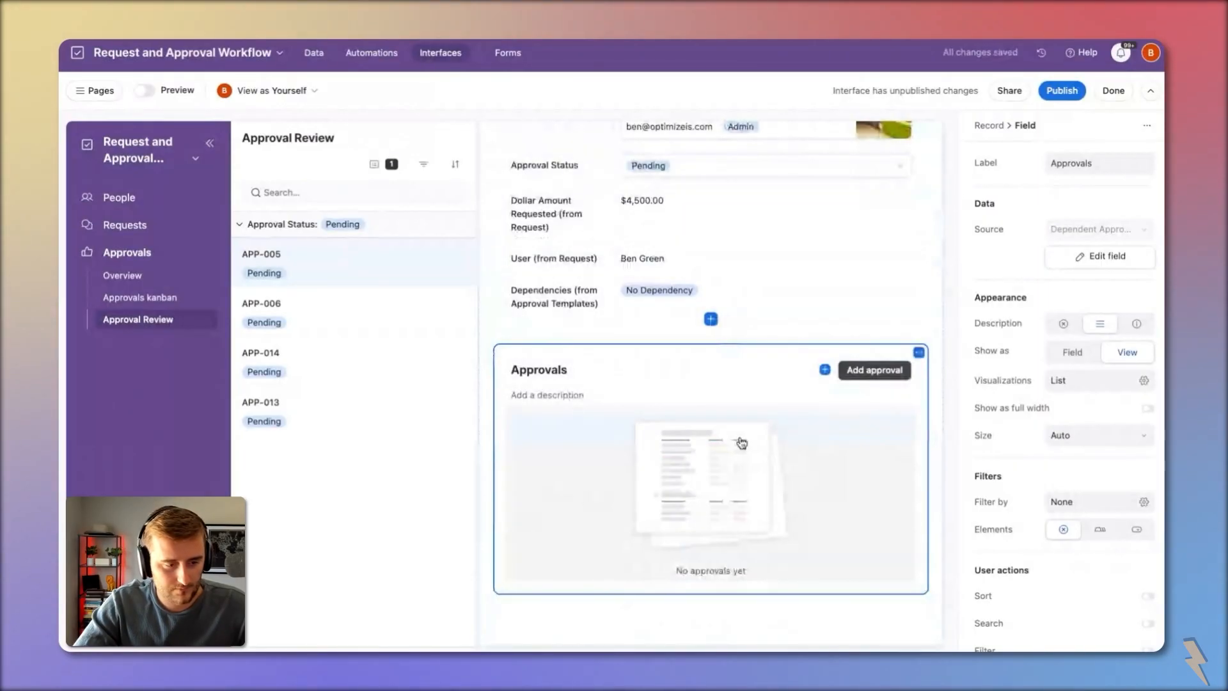
pyautogui.click(741, 443)
# Step: Show only Approver, Approval Status and Approval Date in the list, hiding Approval ID, ID and Request
pyautogui.click(1091, 305)
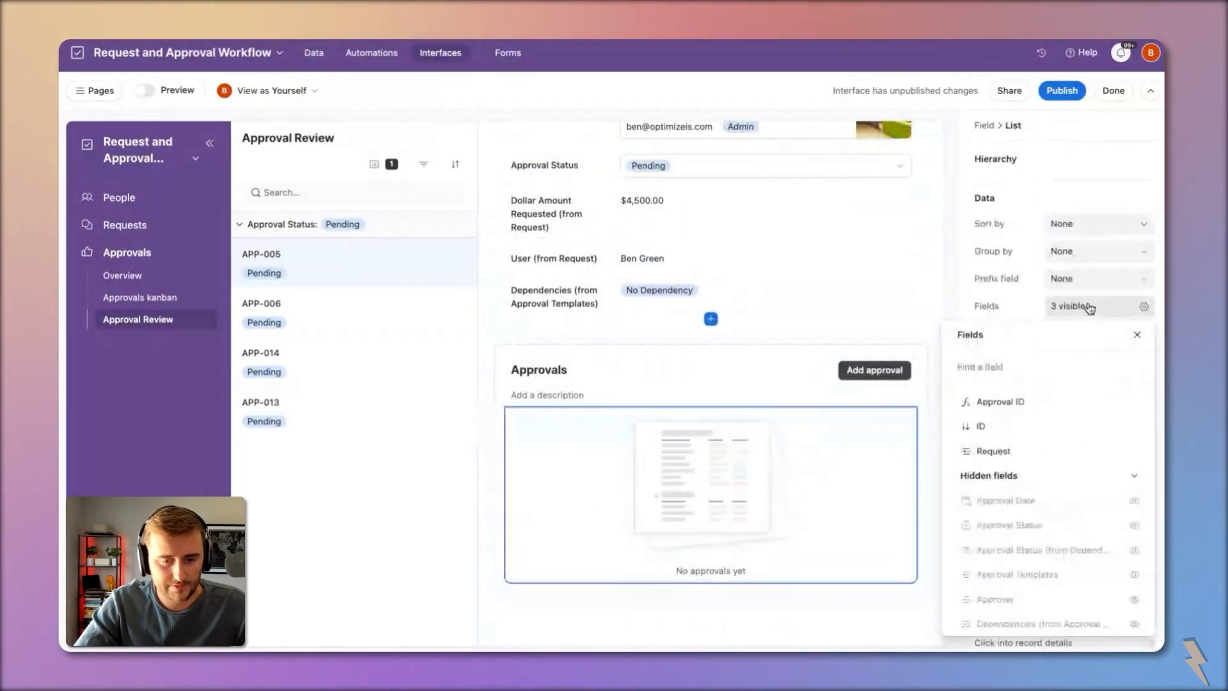
pyautogui.click(1134, 403)
pyautogui.click(1135, 403)
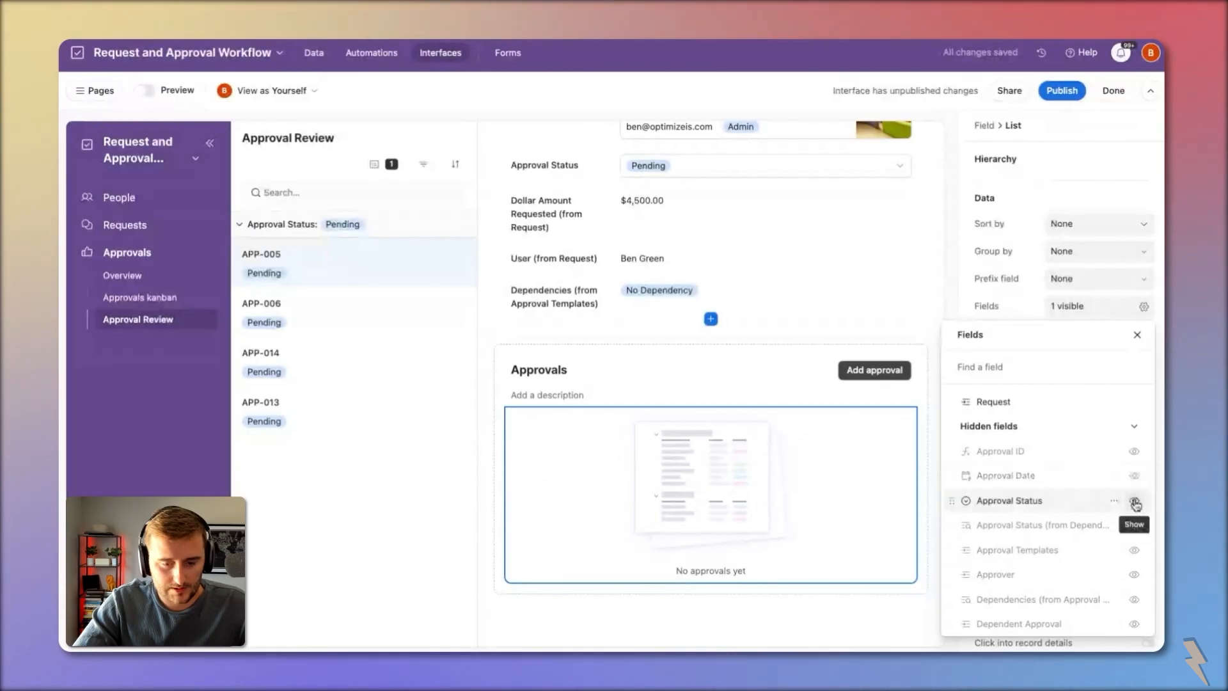
pyautogui.click(1134, 573)
pyautogui.click(1134, 525)
pyautogui.click(1134, 524)
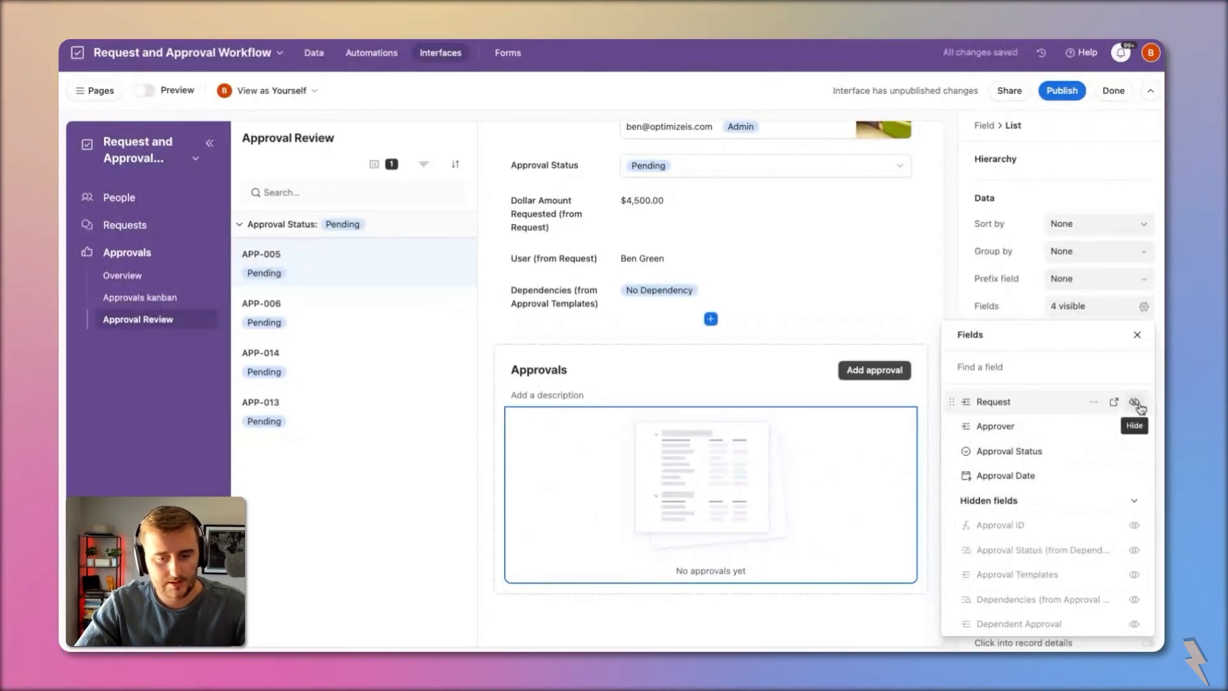
pyautogui.click(1142, 405)
pyautogui.scroll(-2, 1124, 485)
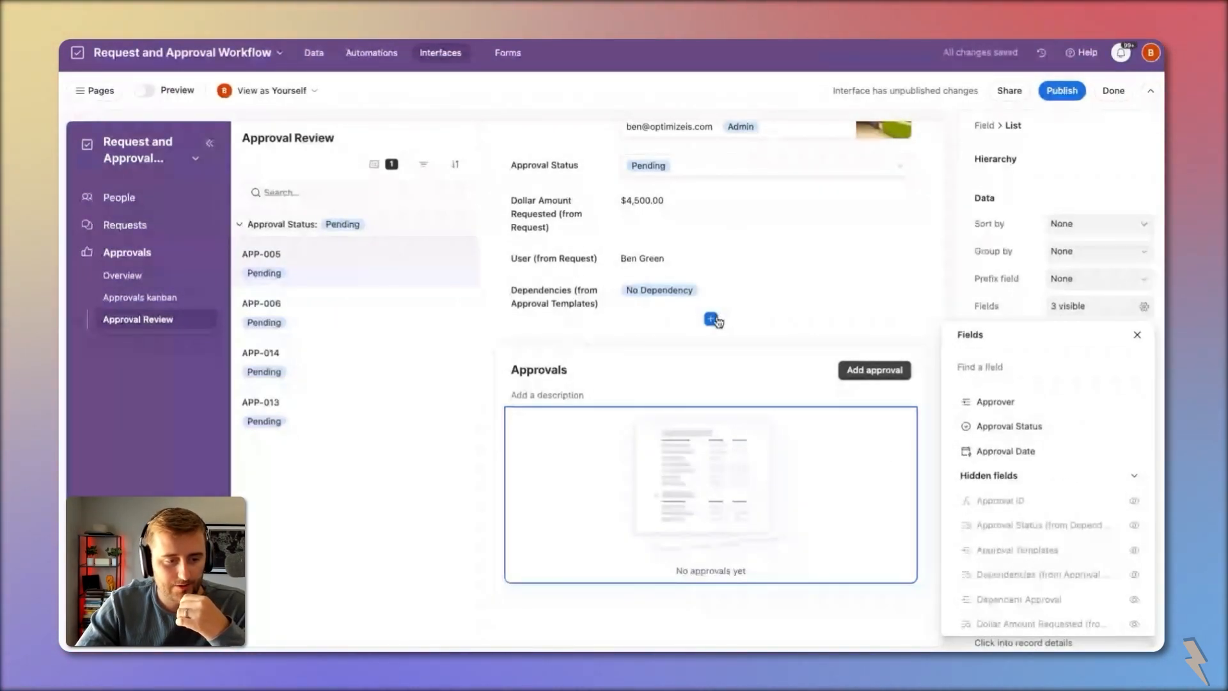
# Step: Add a rich-text Long text field named Notes to the record details
pyautogui.click(711, 319)
pyautogui.scroll(-3, 673, 487)
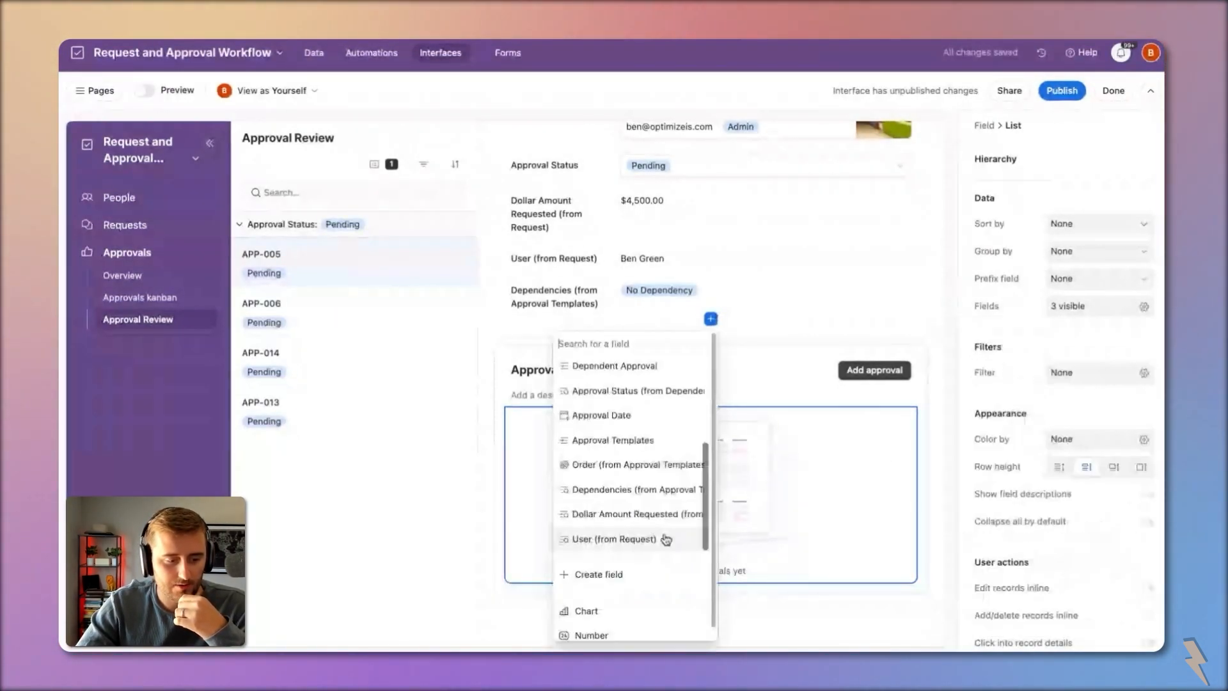
pyautogui.click(633, 571)
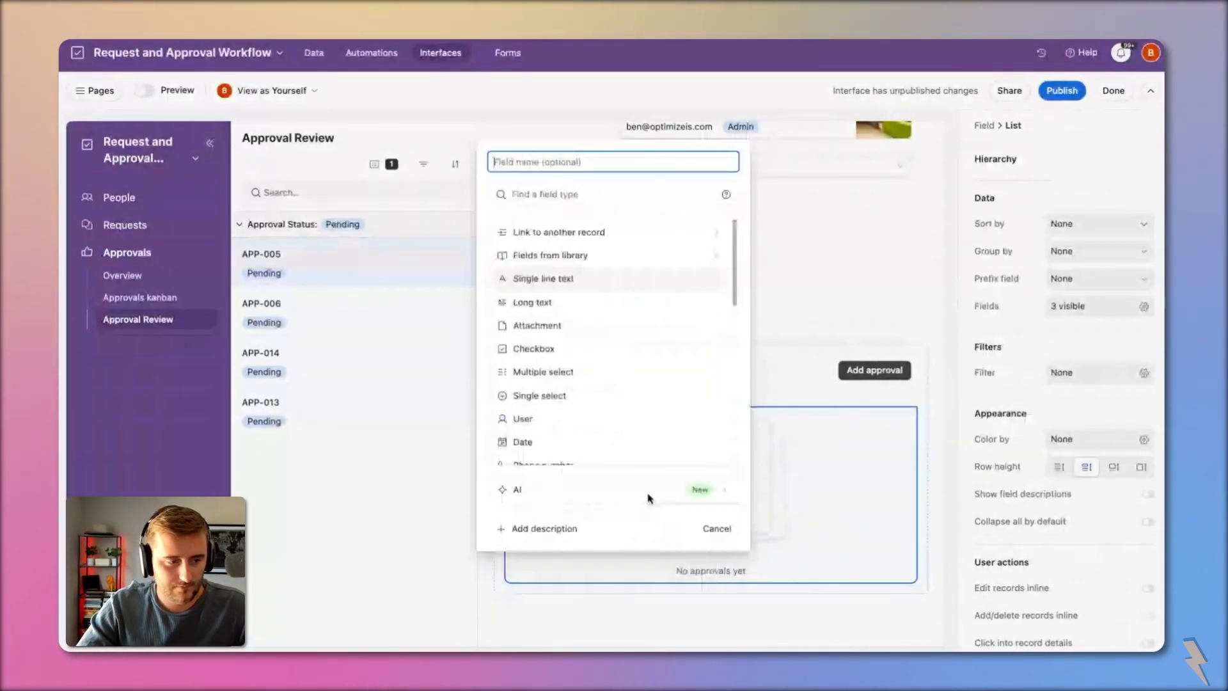
pyautogui.click(537, 303)
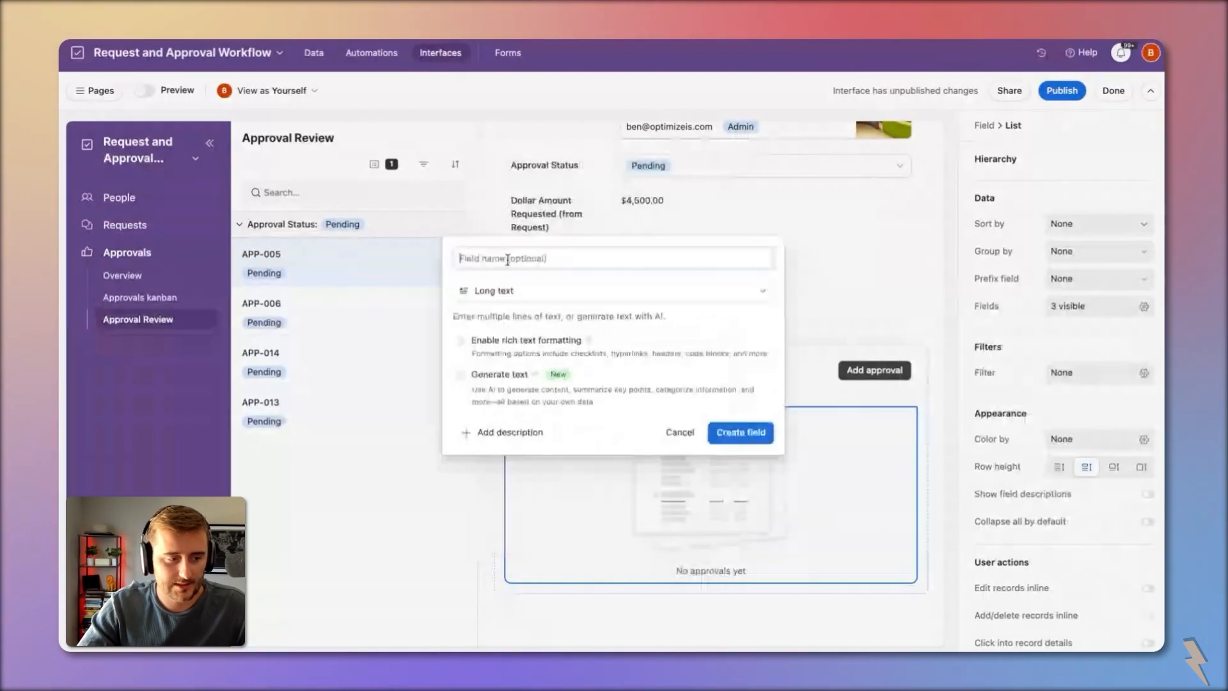
pyautogui.write('Notes')
pyautogui.click(526, 341)
pyautogui.click(757, 437)
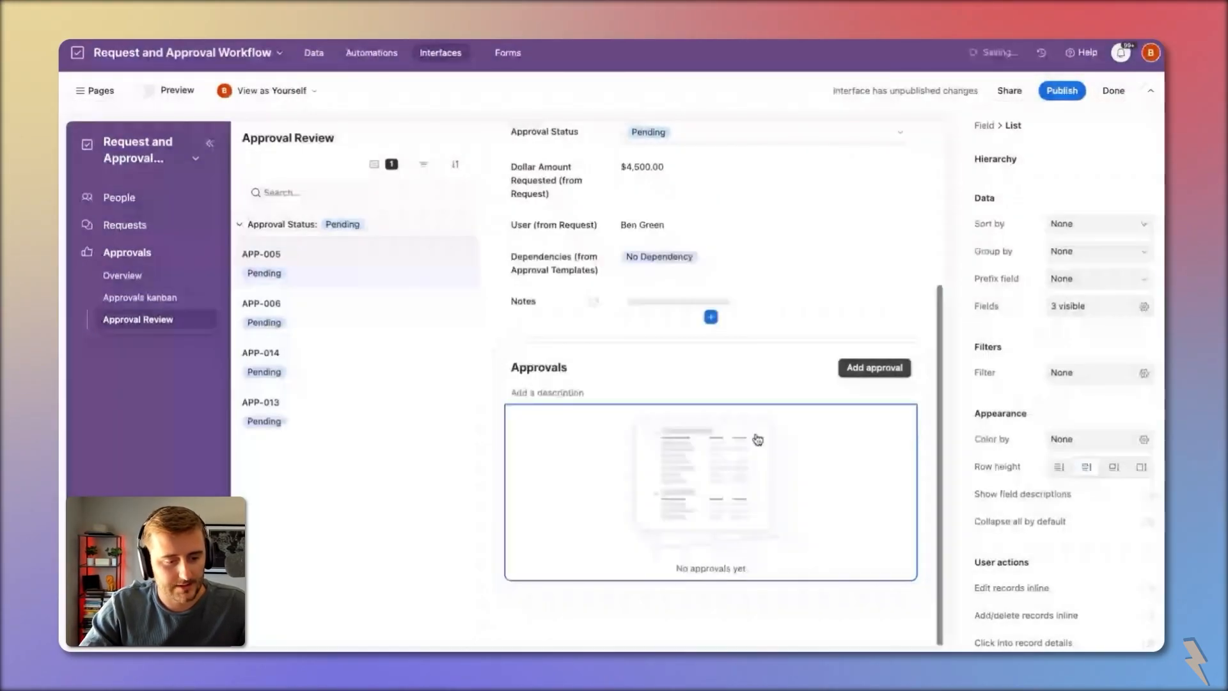
# Step: Reorder the fields to Approval ID, Approval Status, Notes, then Approver
pyautogui.click(651, 303)
pyautogui.scroll(2, 739, 266)
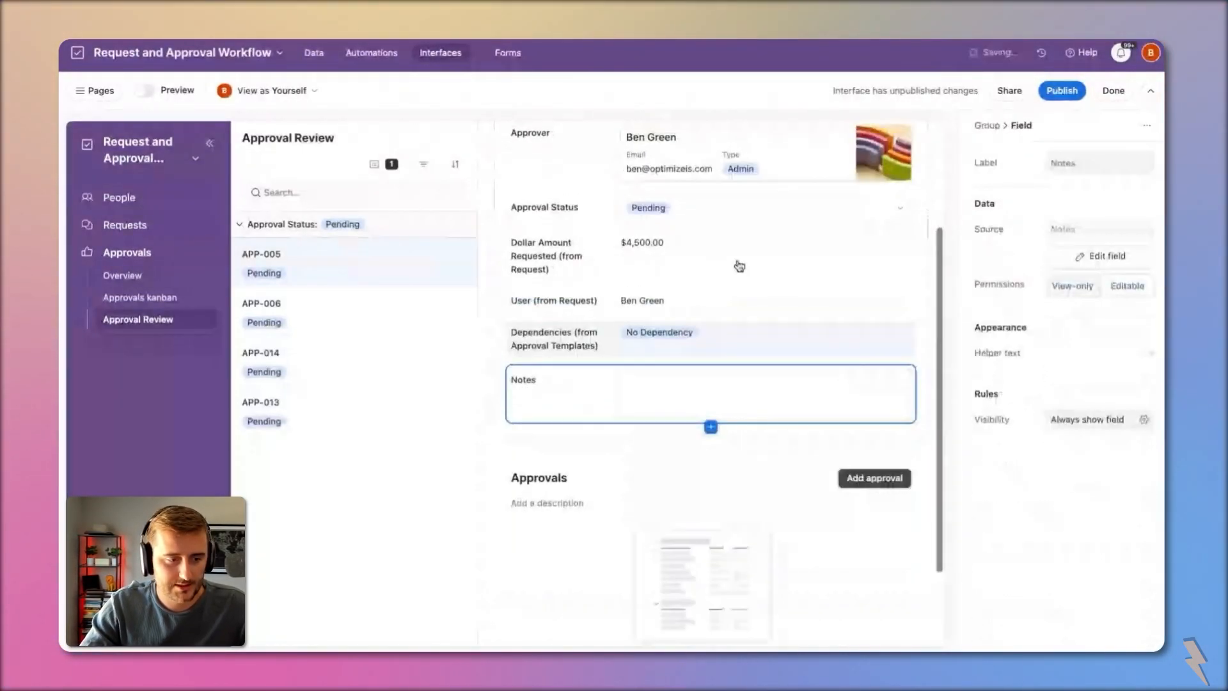
pyautogui.scroll(3, 742, 332)
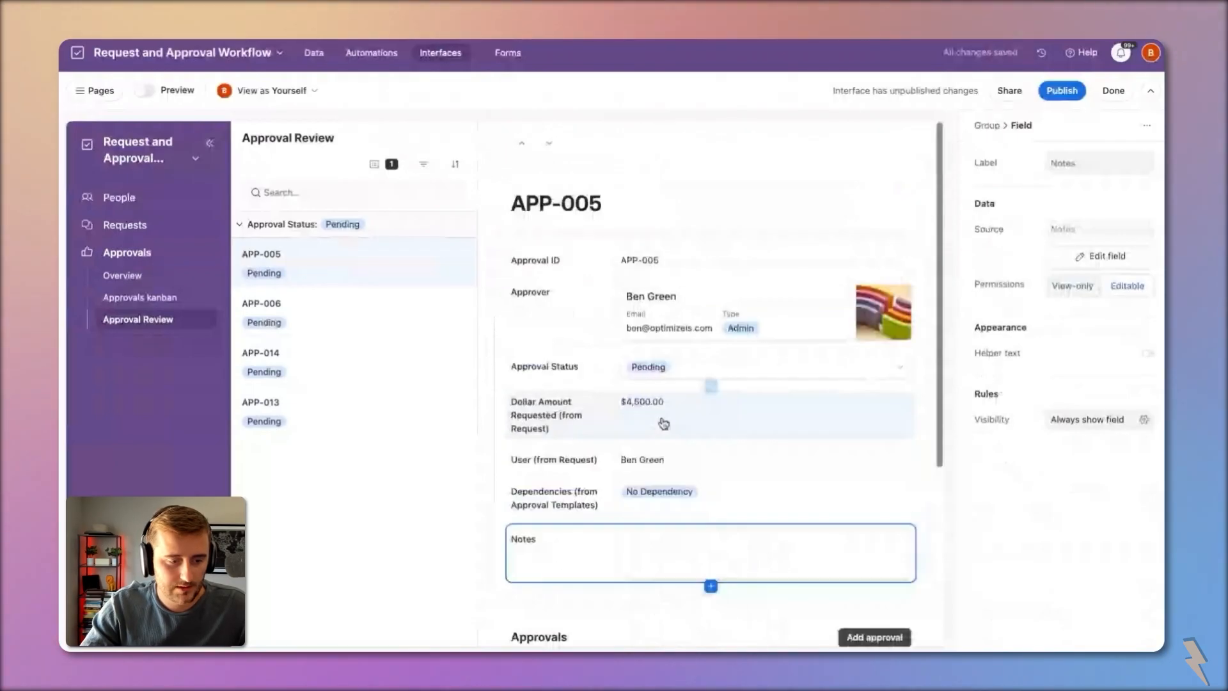
pyautogui.moveTo(609, 376); pyautogui.dragTo(624, 283)
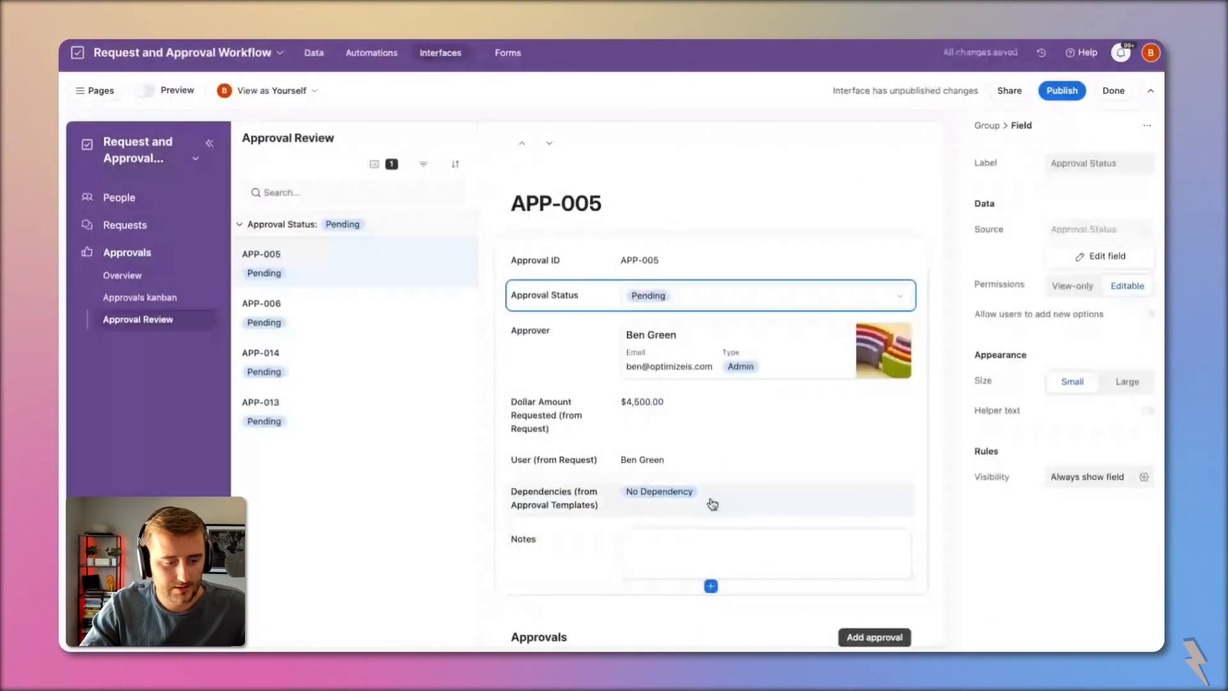
pyautogui.click(740, 493)
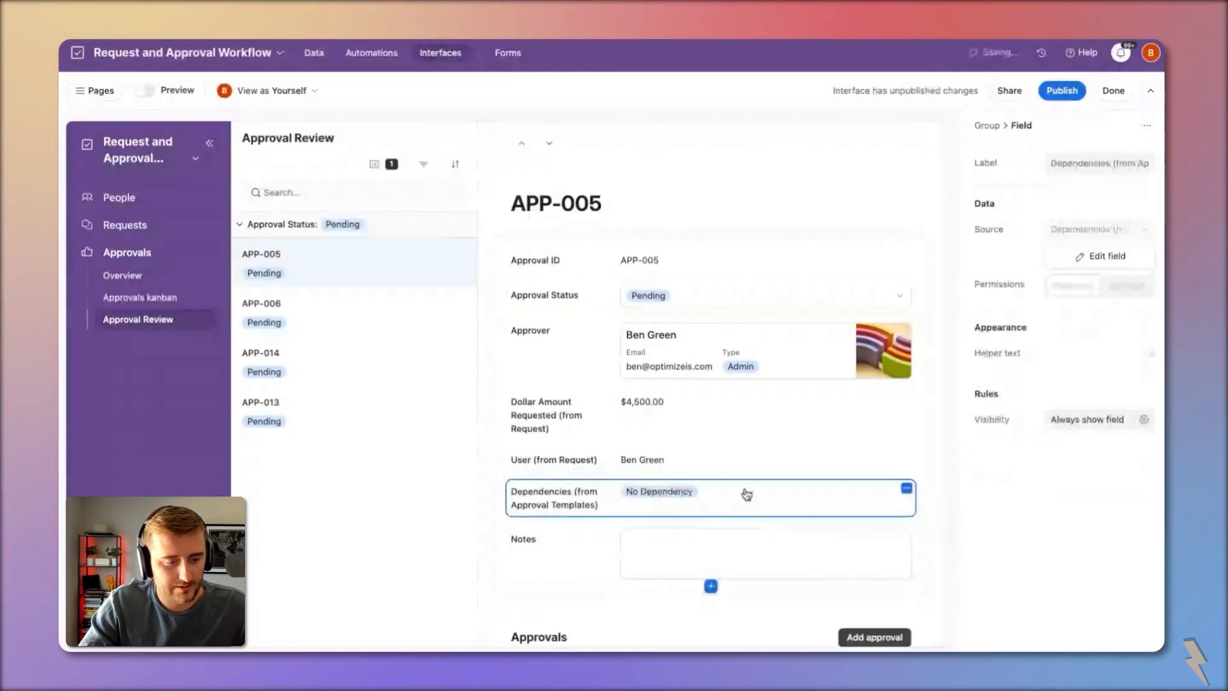
pyautogui.moveTo(766, 555); pyautogui.dragTo(748, 311)
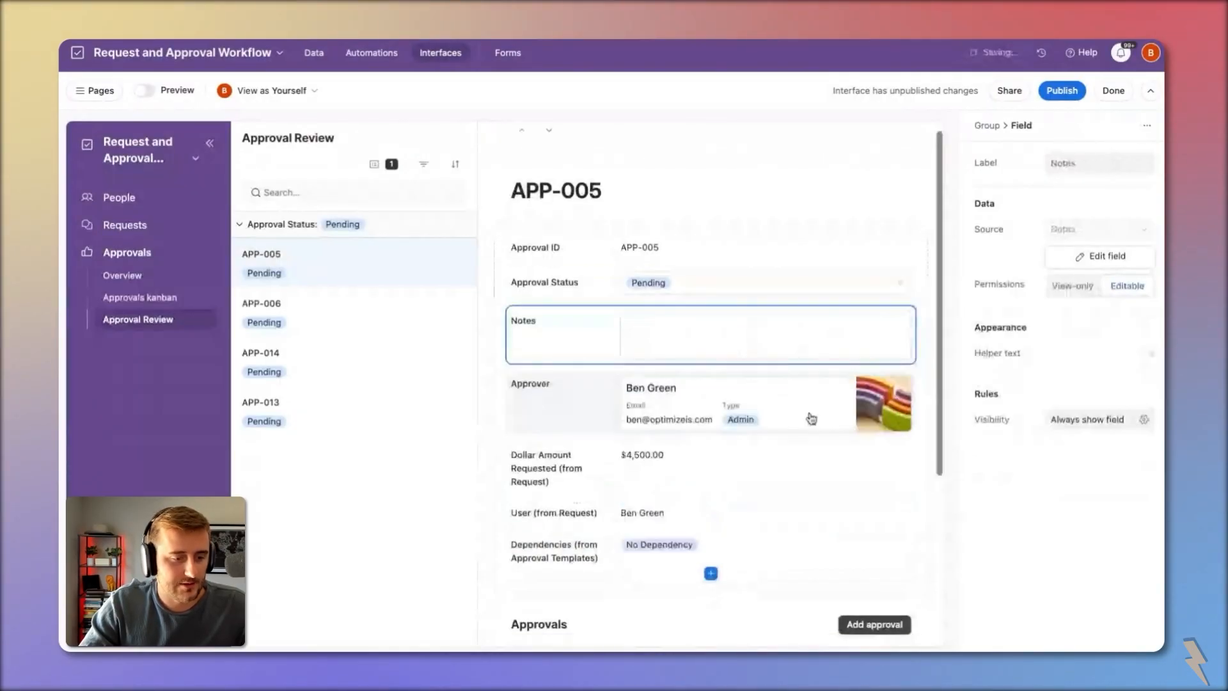
pyautogui.scroll(-3, 811, 418)
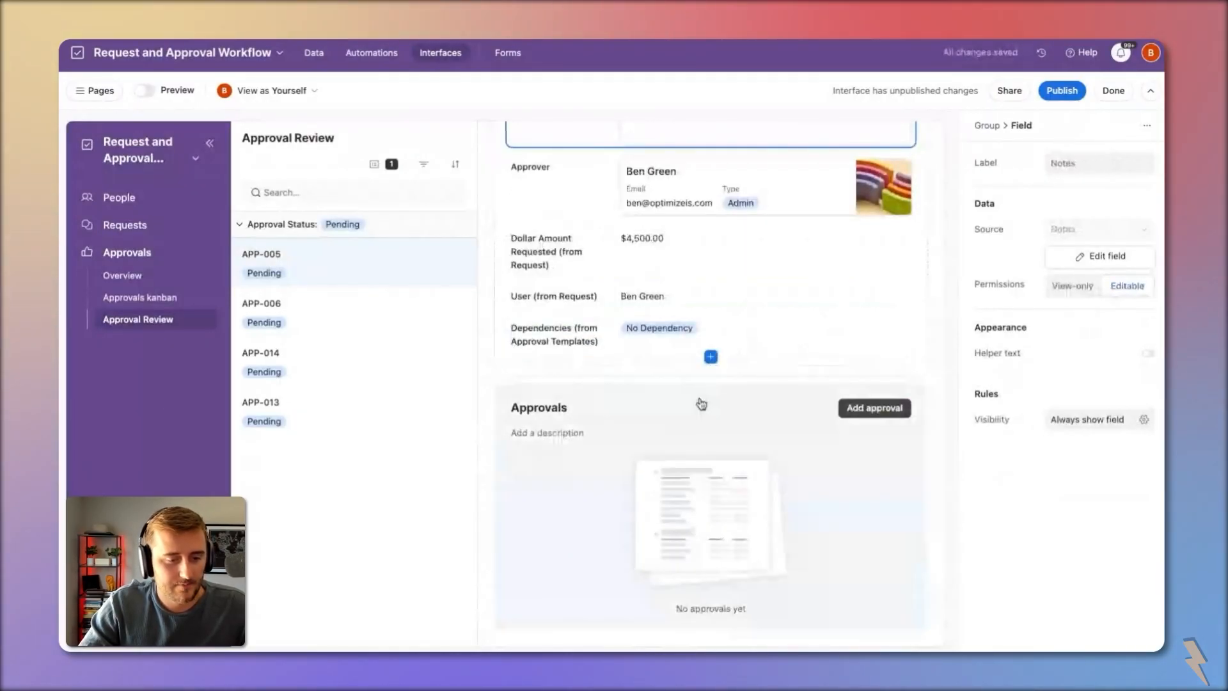
# Step: Rename the Approvals block to 'Previous Approvals'
pyautogui.click(701, 404)
pyautogui.scroll(-2, 1008, 534)
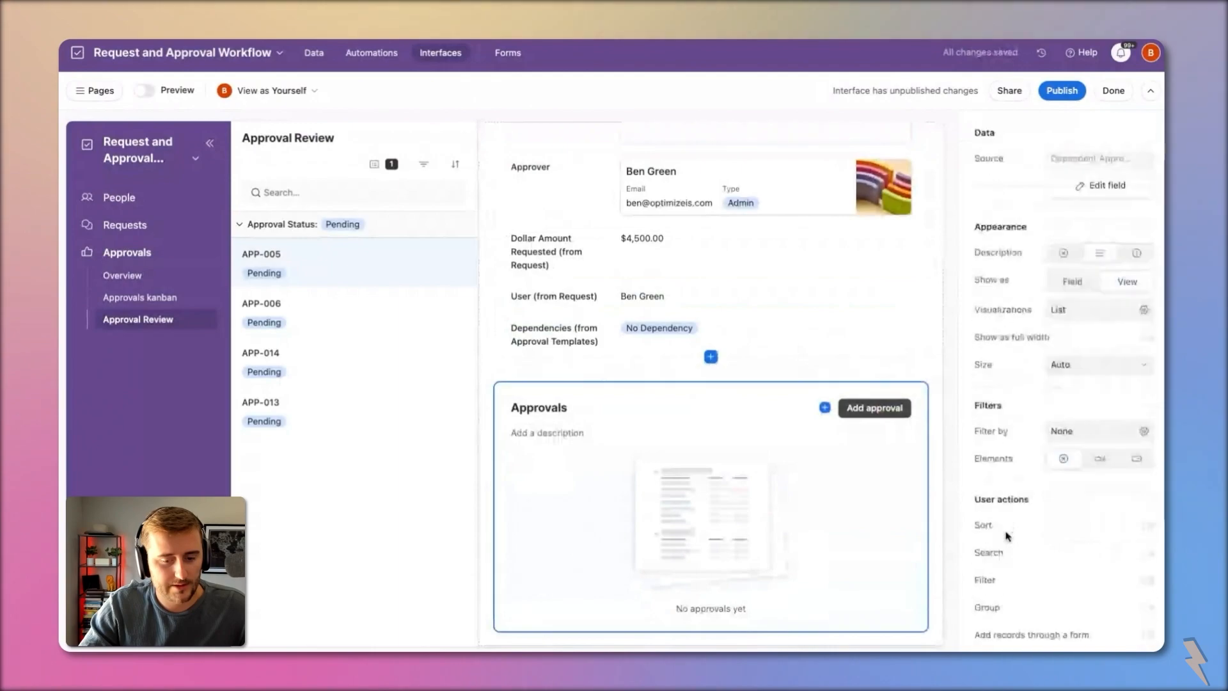
pyautogui.scroll(-3, 1010, 531)
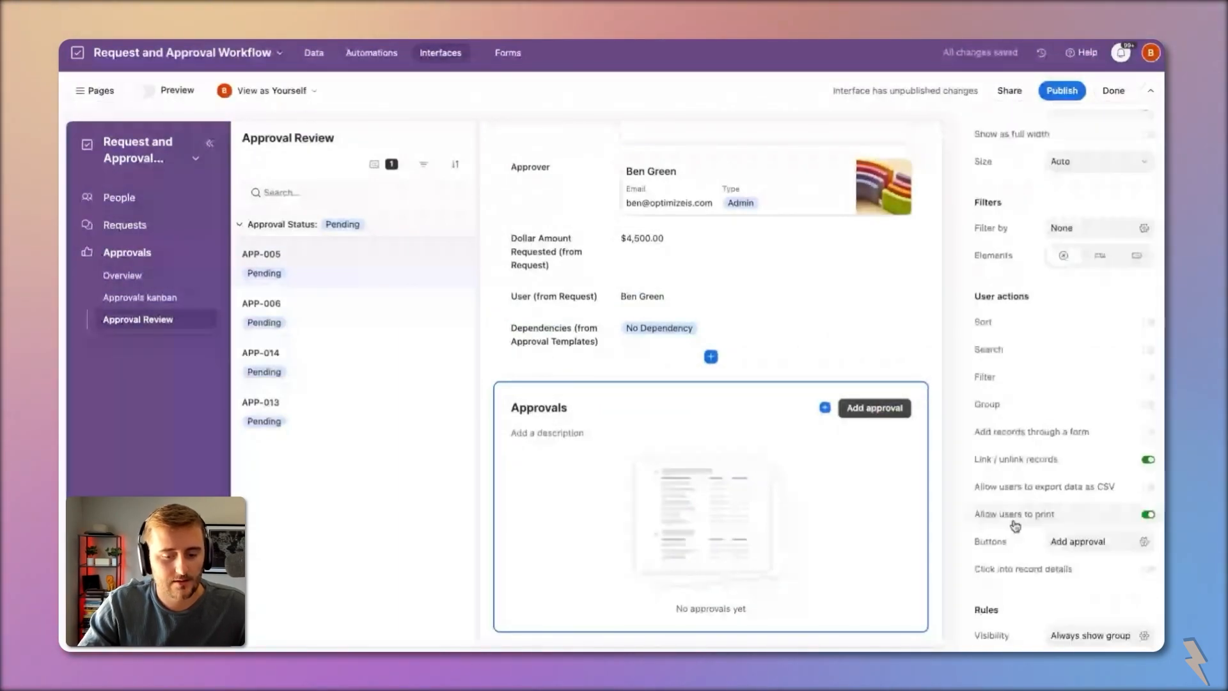
pyautogui.click(1101, 634)
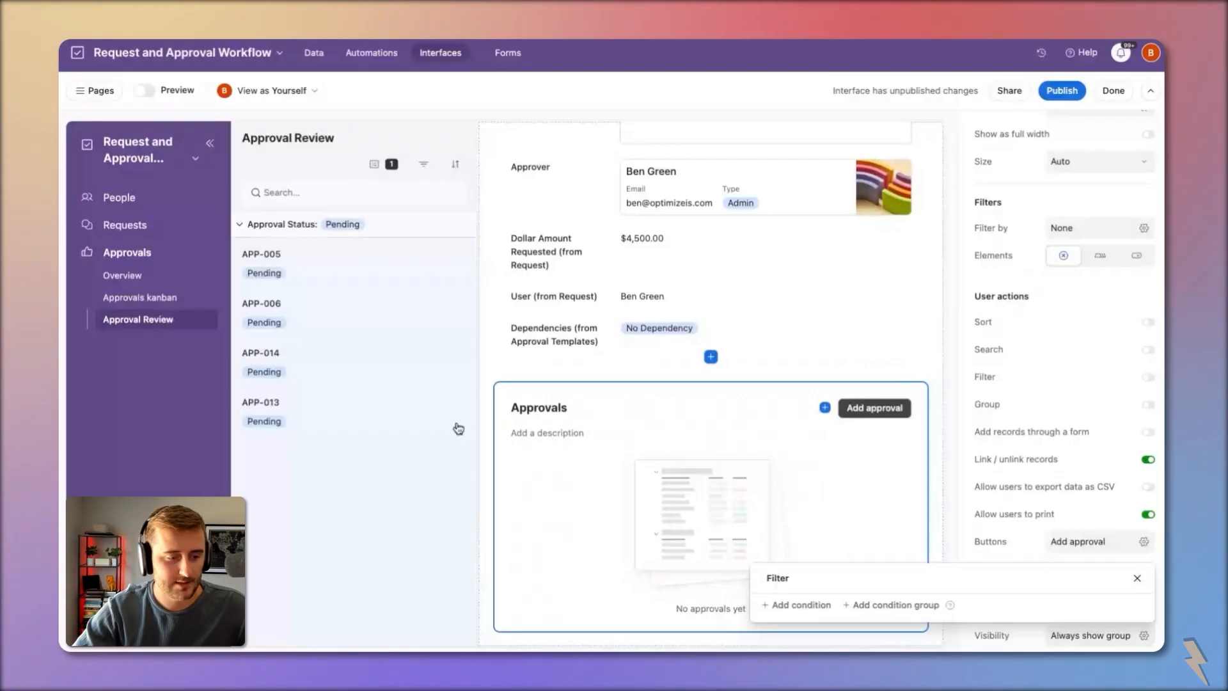
pyautogui.scroll(5, 1057, 176)
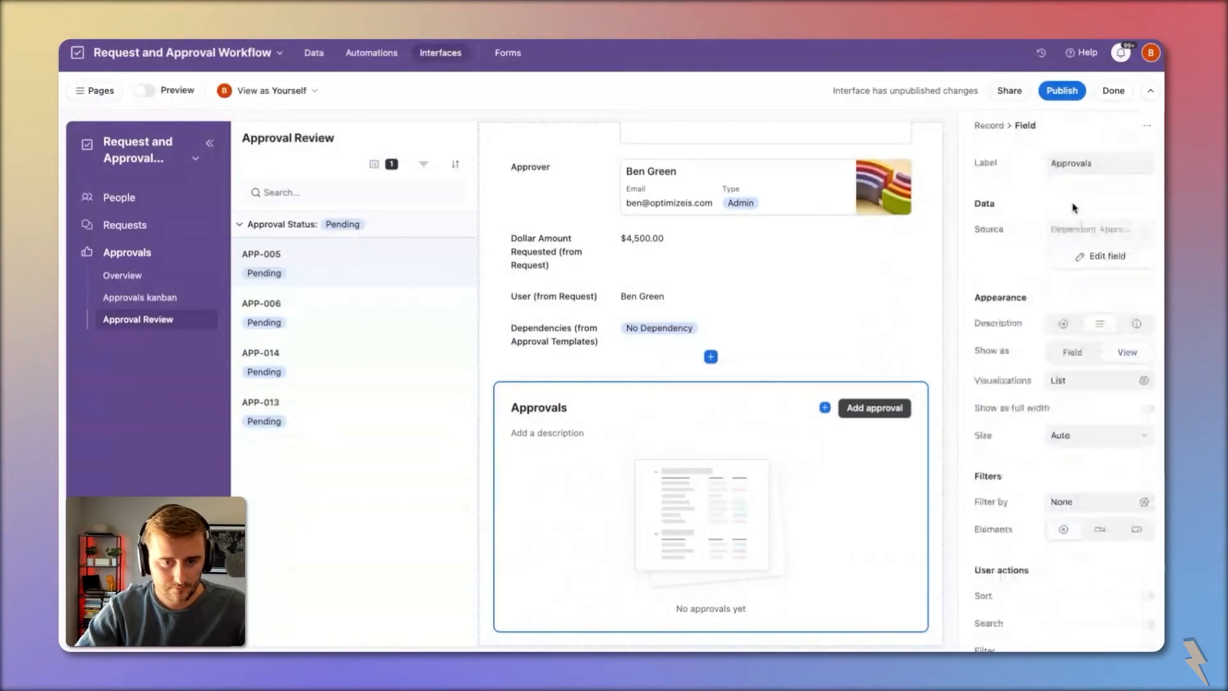
pyautogui.click(1052, 162)
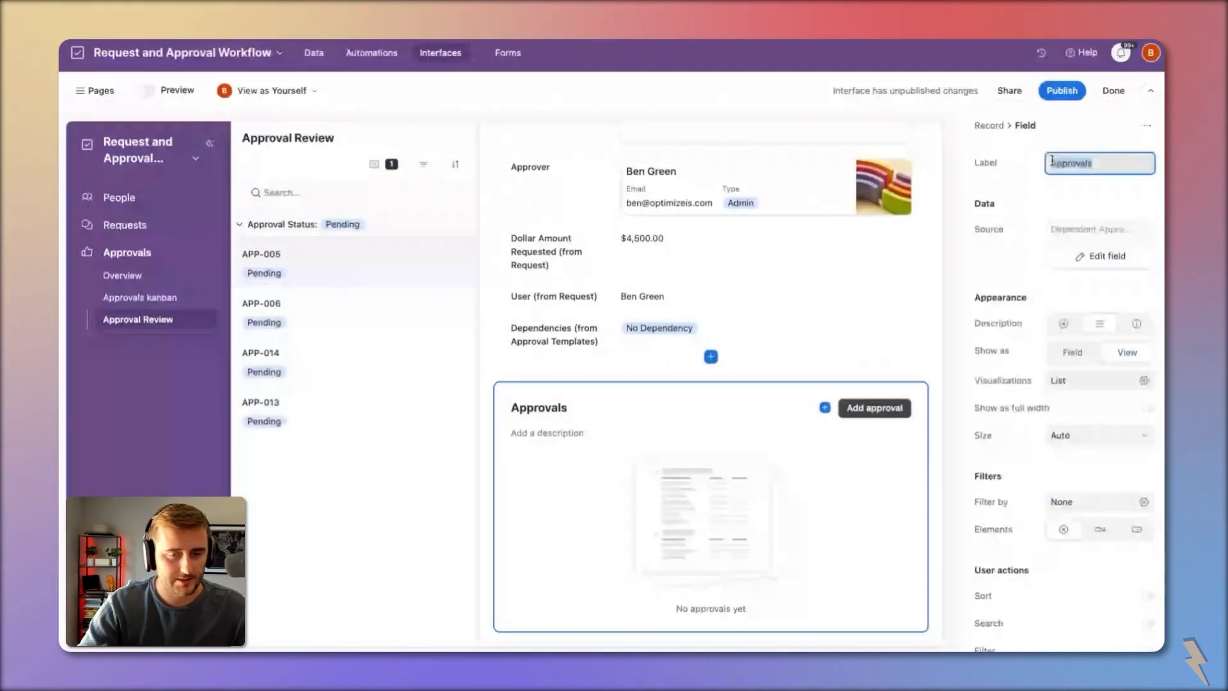
pyautogui.write('Previous ')
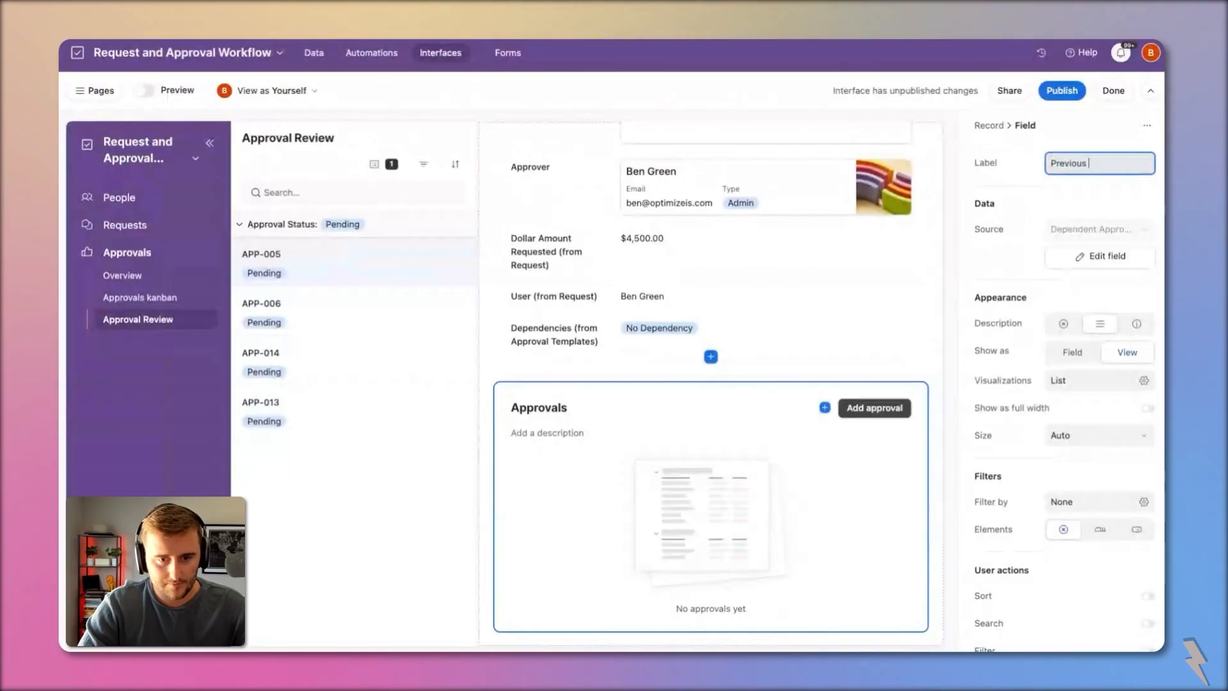
pyautogui.write('Approvals')
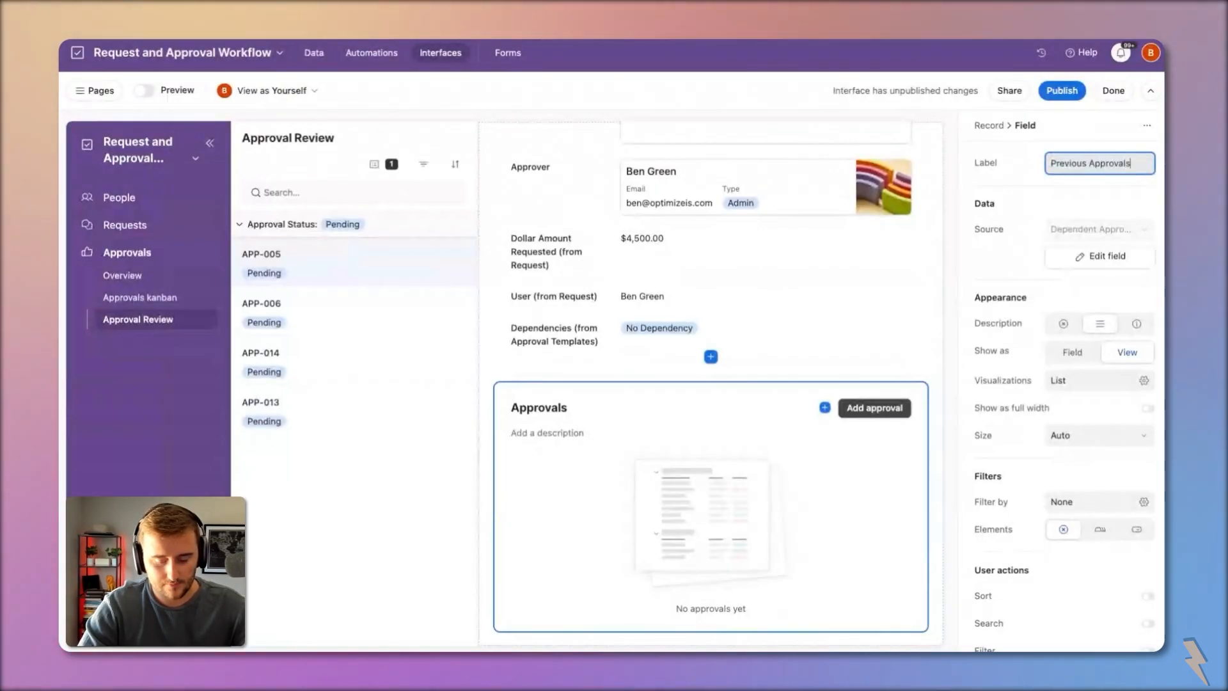
pyautogui.hotkey('ctrl', 'a')
pyautogui.click(1025, 206)
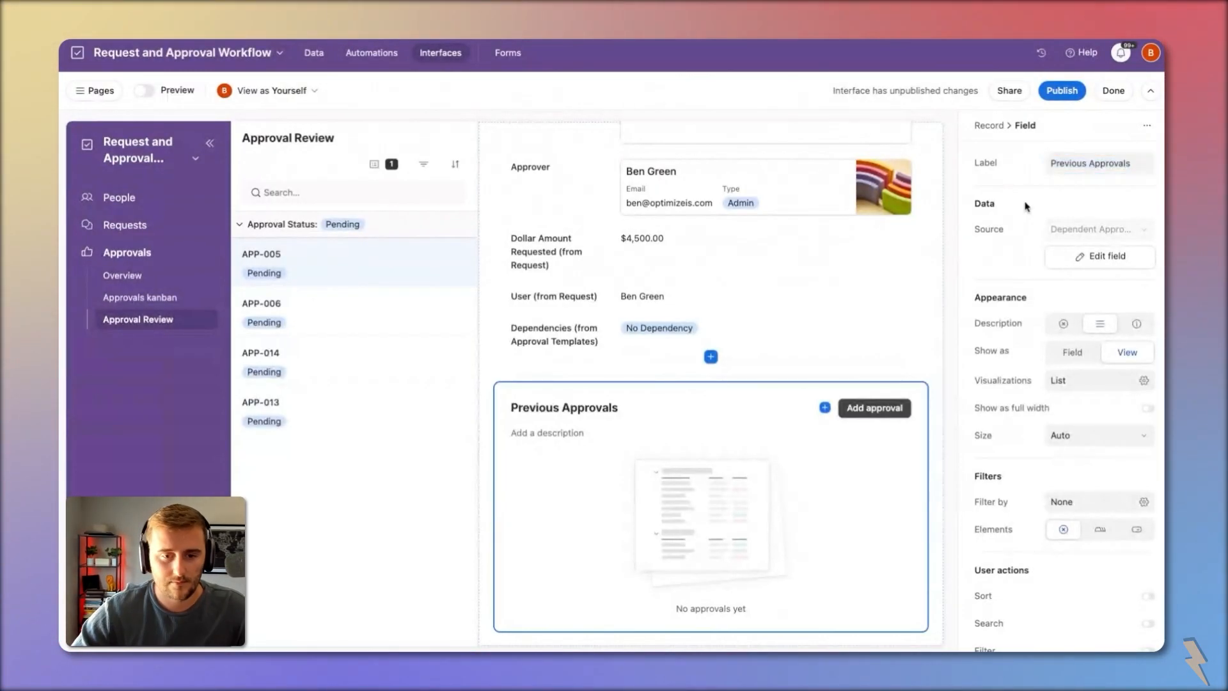
# Step: Disable printing for the Previous Approvals list
pyautogui.click(679, 474)
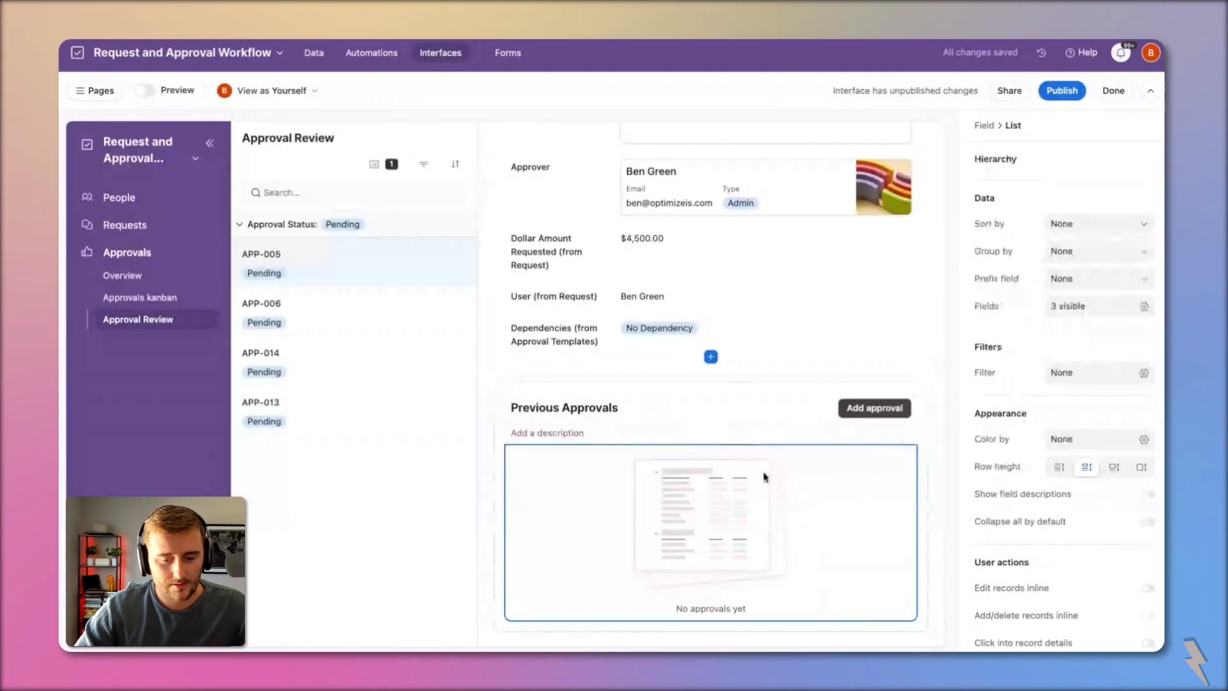
pyautogui.click(740, 419)
pyautogui.scroll(-5, 1060, 553)
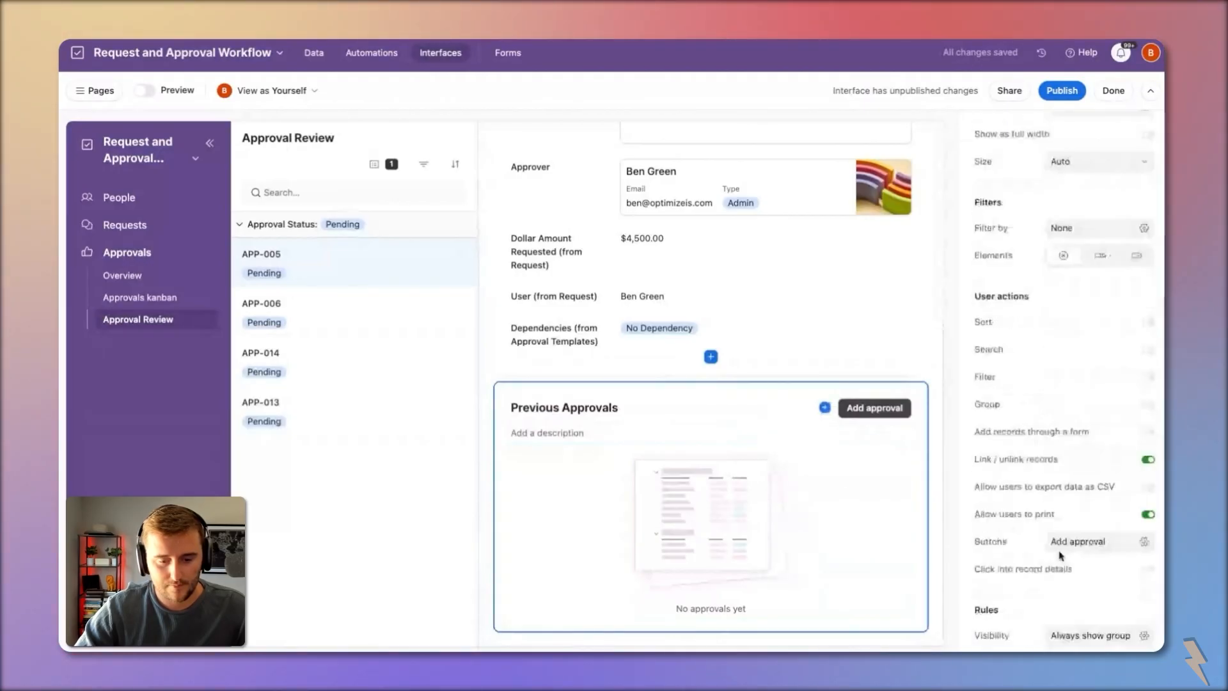
pyautogui.click(1068, 518)
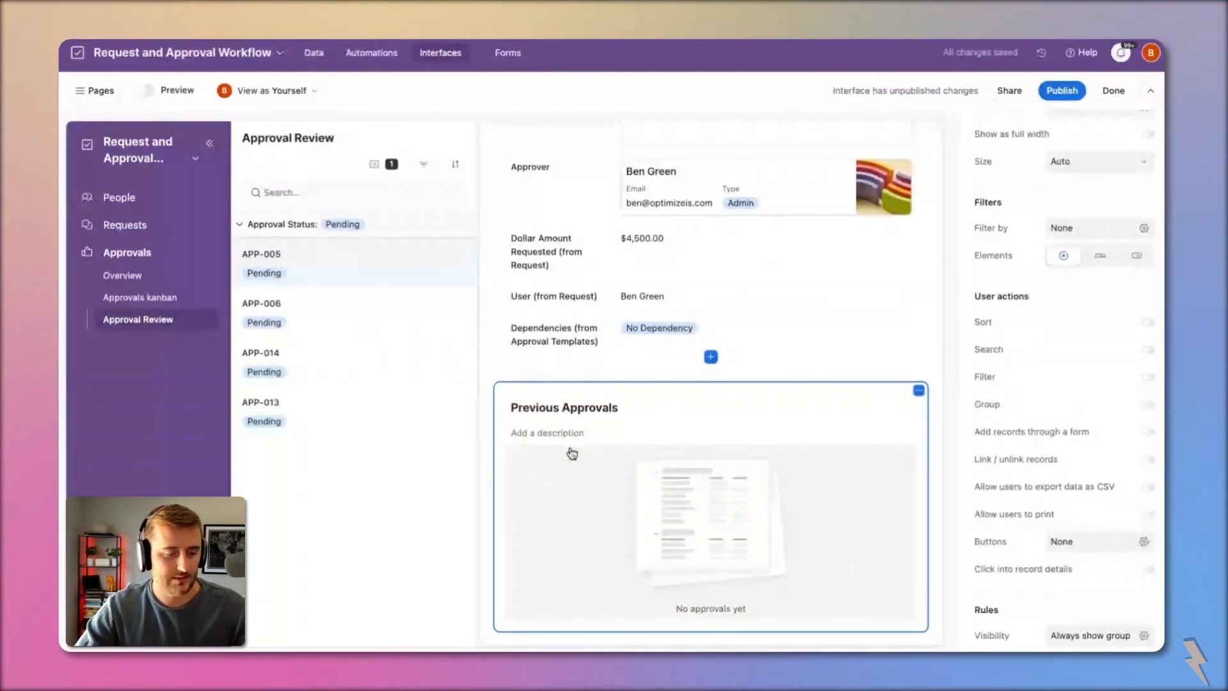
pyautogui.scroll(4, 719, 340)
pyautogui.scroll(1, 678, 336)
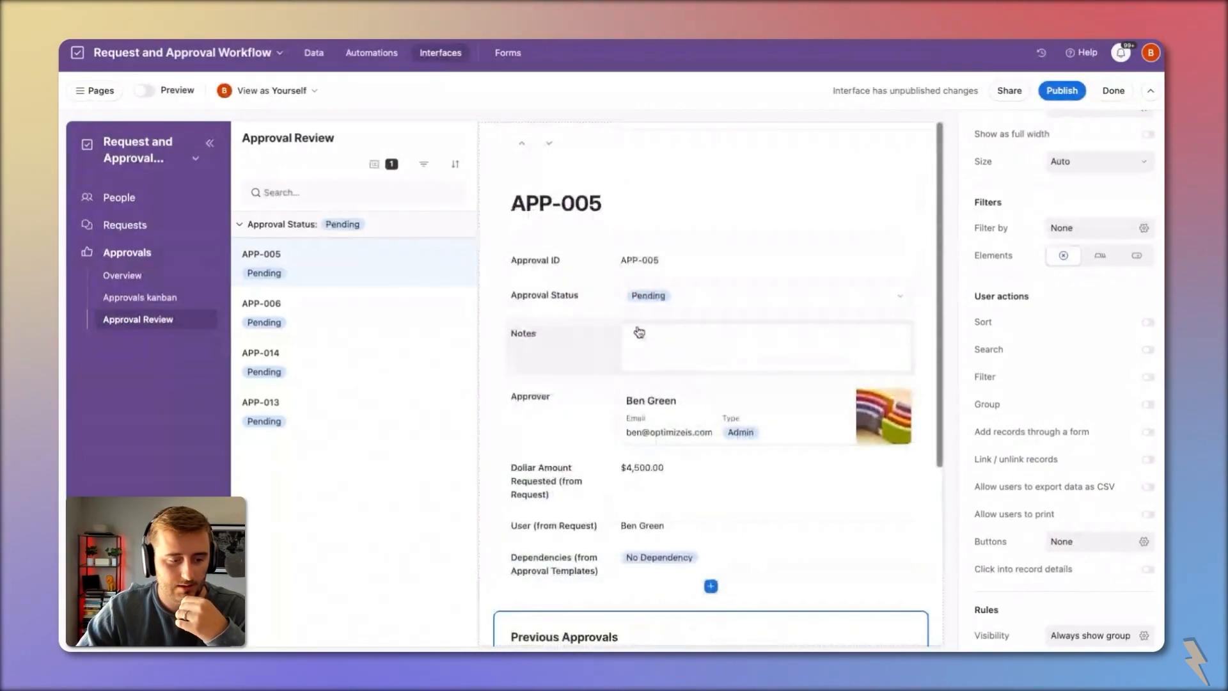
pyautogui.scroll(-3, 704, 416)
# Step: Show a fourth field in the Previous Approvals list and bring up its visibility conditions
pyautogui.click(775, 523)
pyautogui.click(1114, 301)
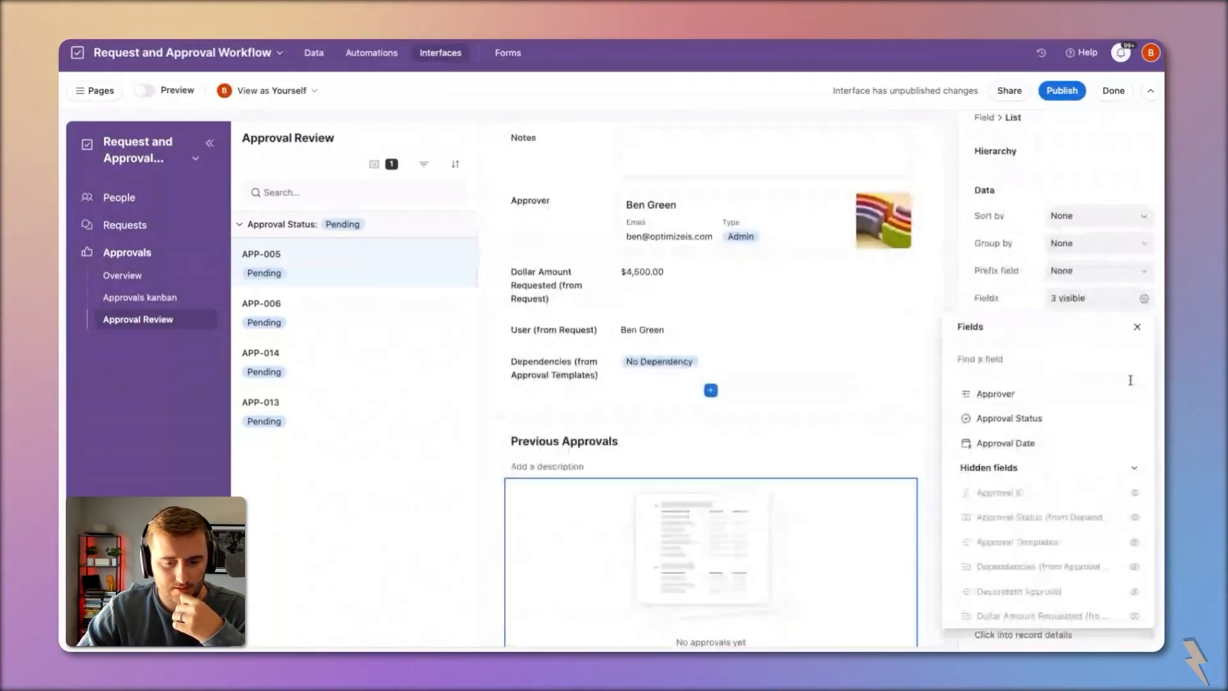
pyautogui.scroll(-2, 1120, 476)
pyautogui.click(1134, 563)
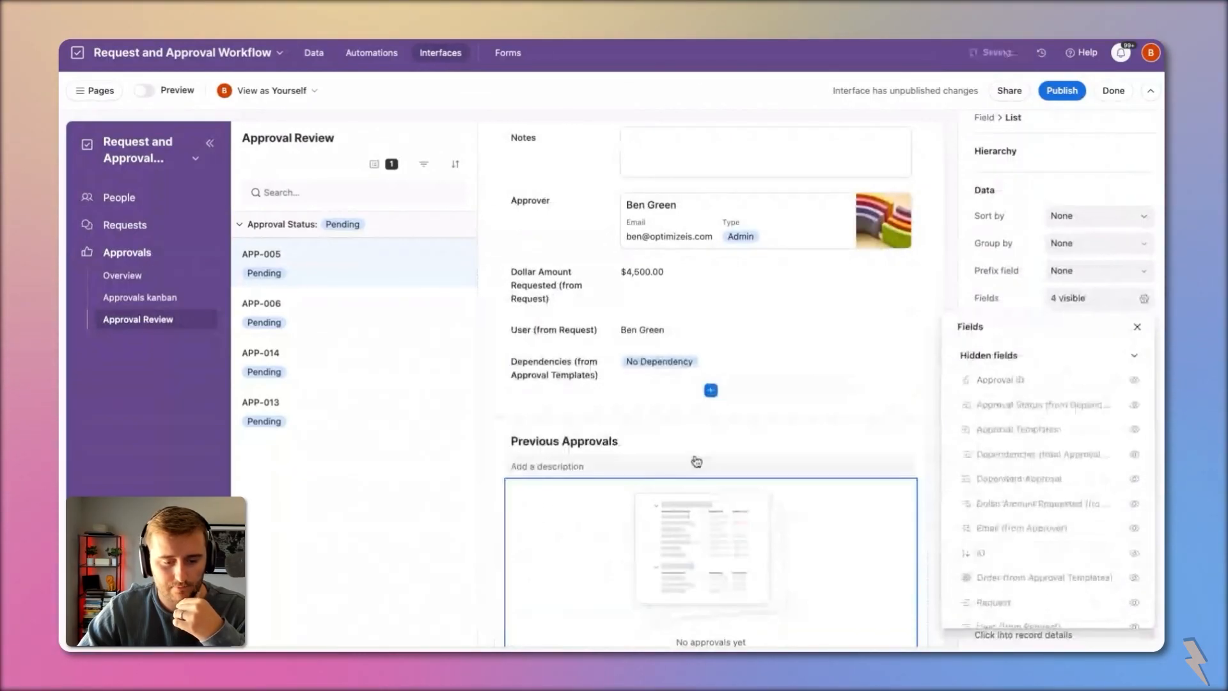
pyautogui.scroll(2, 675, 491)
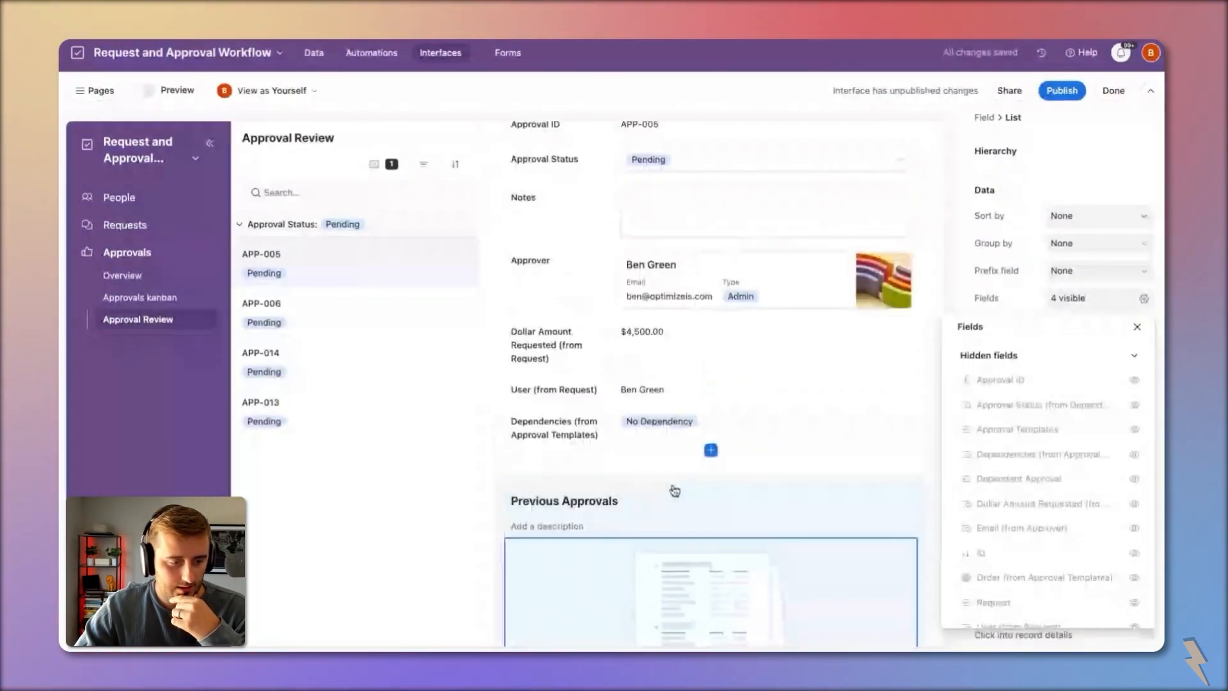
pyautogui.click(679, 492)
pyautogui.scroll(-4, 1038, 576)
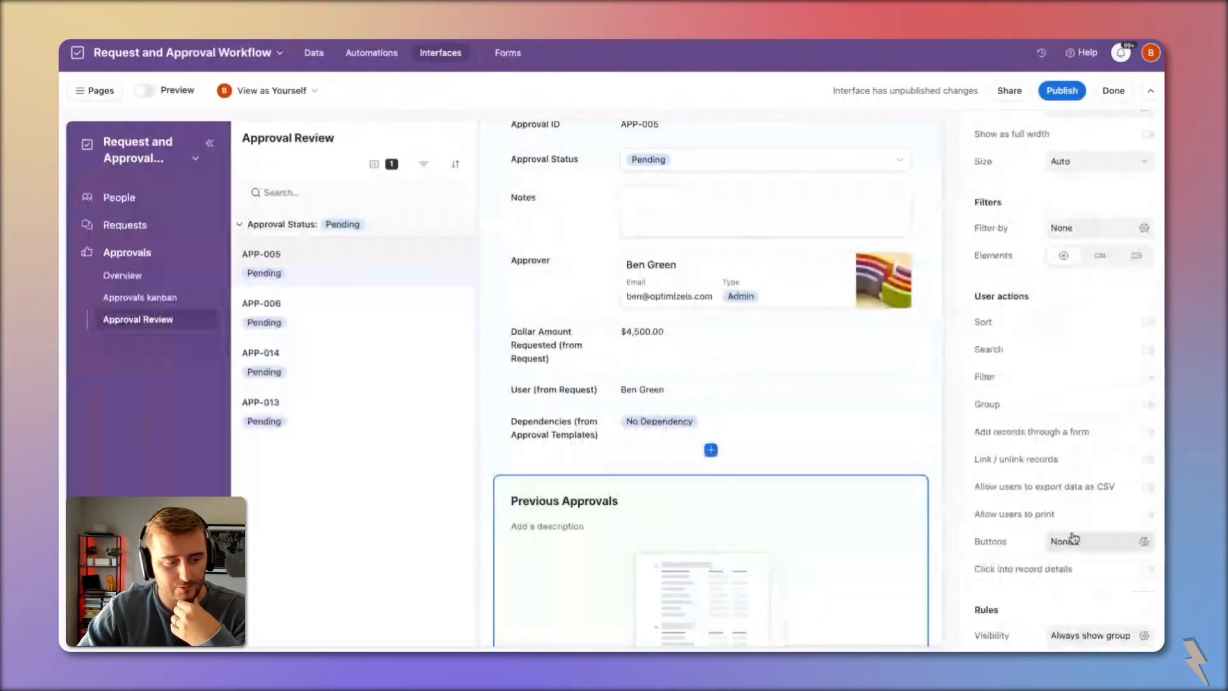
pyautogui.click(1090, 635)
# Step: Add a visibility condition: Dependencies has any of Wait for previous, Wait for all previous
pyautogui.click(823, 605)
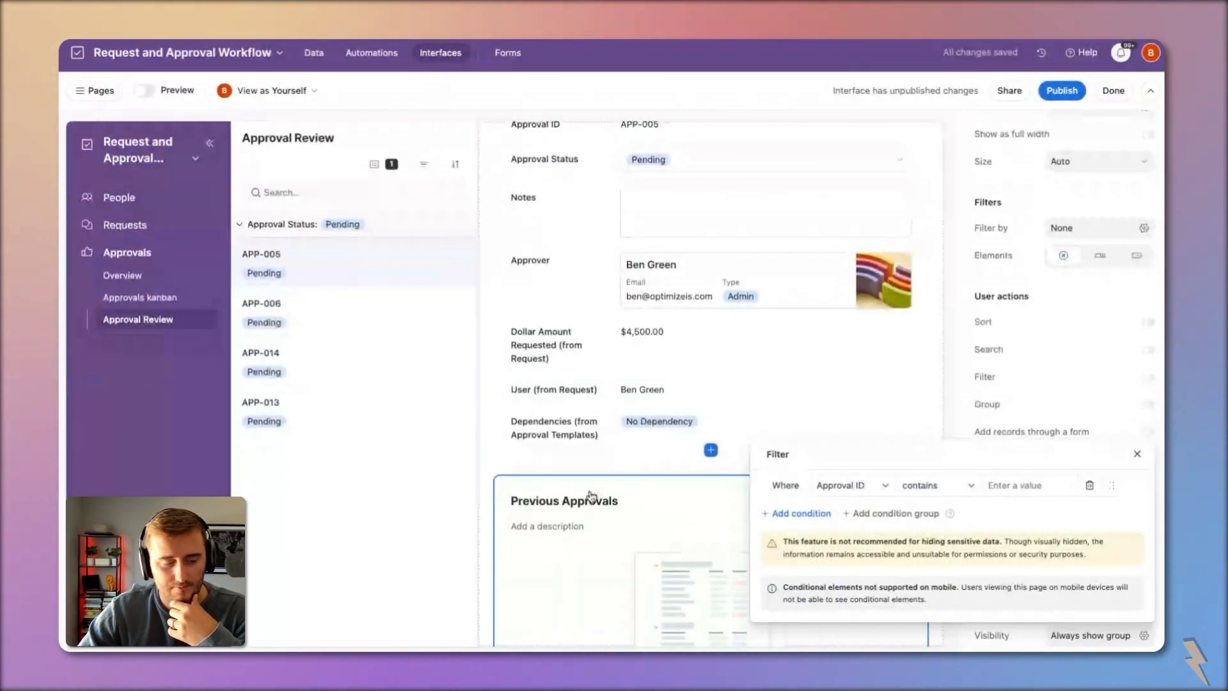
pyautogui.click(844, 485)
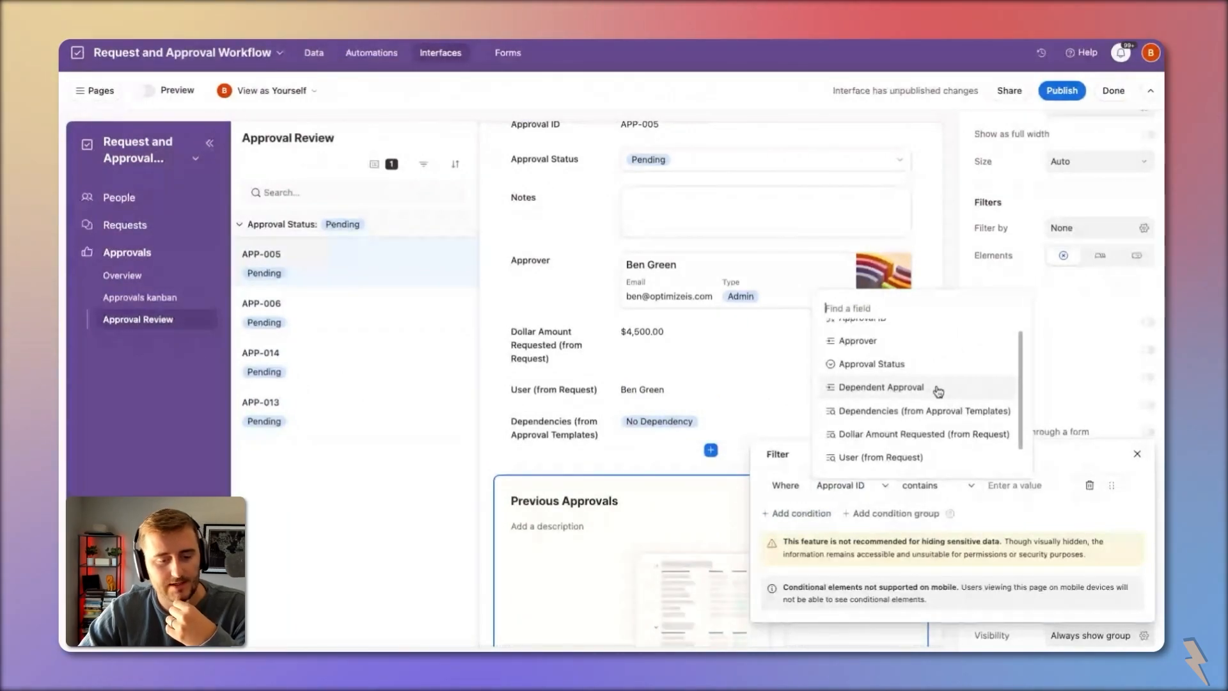
pyautogui.scroll(1, 937, 391)
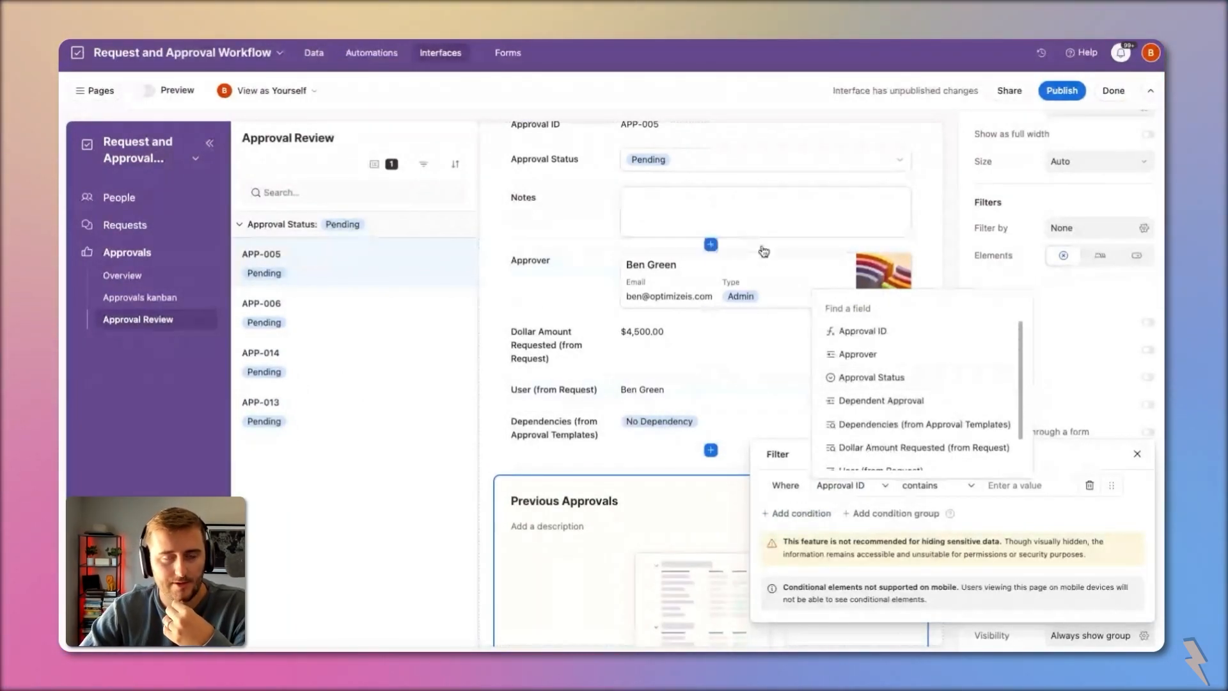
pyautogui.click(886, 425)
pyautogui.click(935, 488)
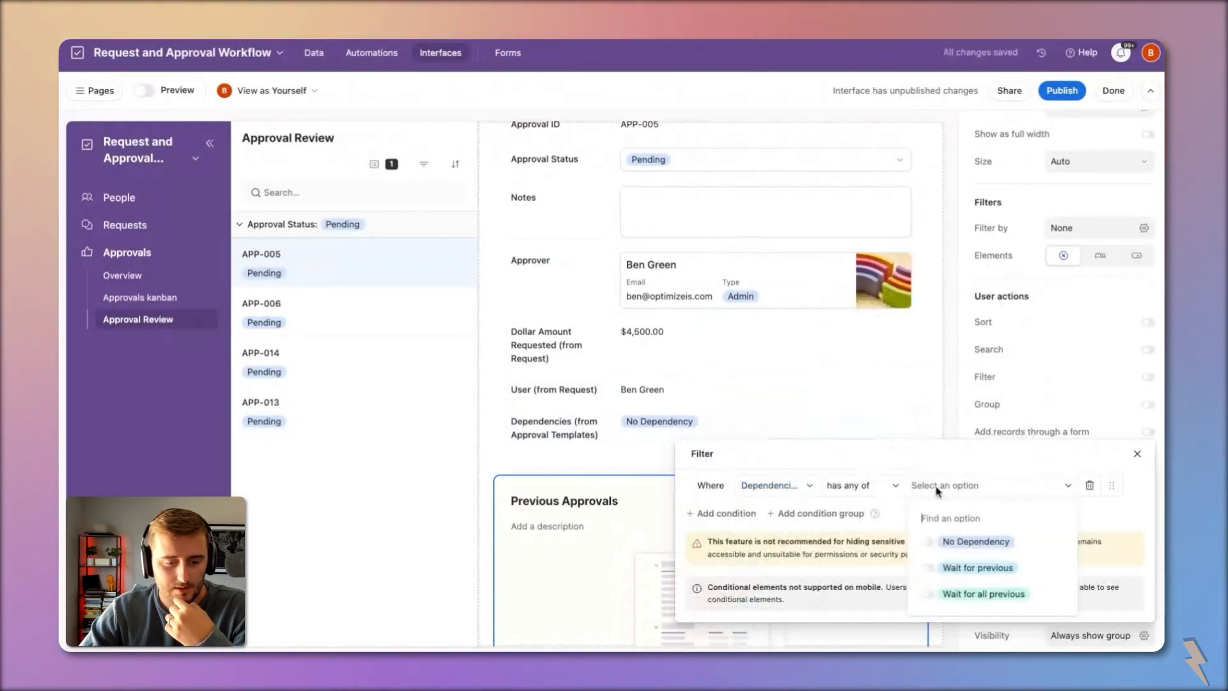
pyautogui.click(986, 576)
pyautogui.click(990, 597)
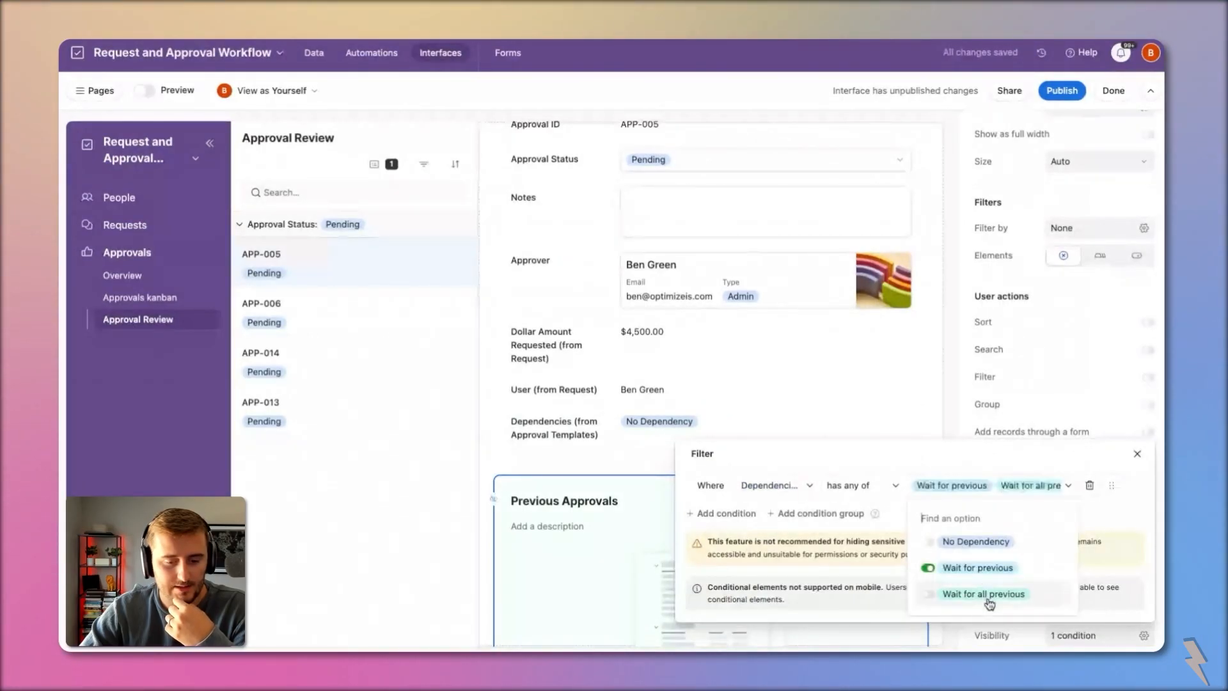
pyautogui.press('Escape')
pyautogui.click(561, 466)
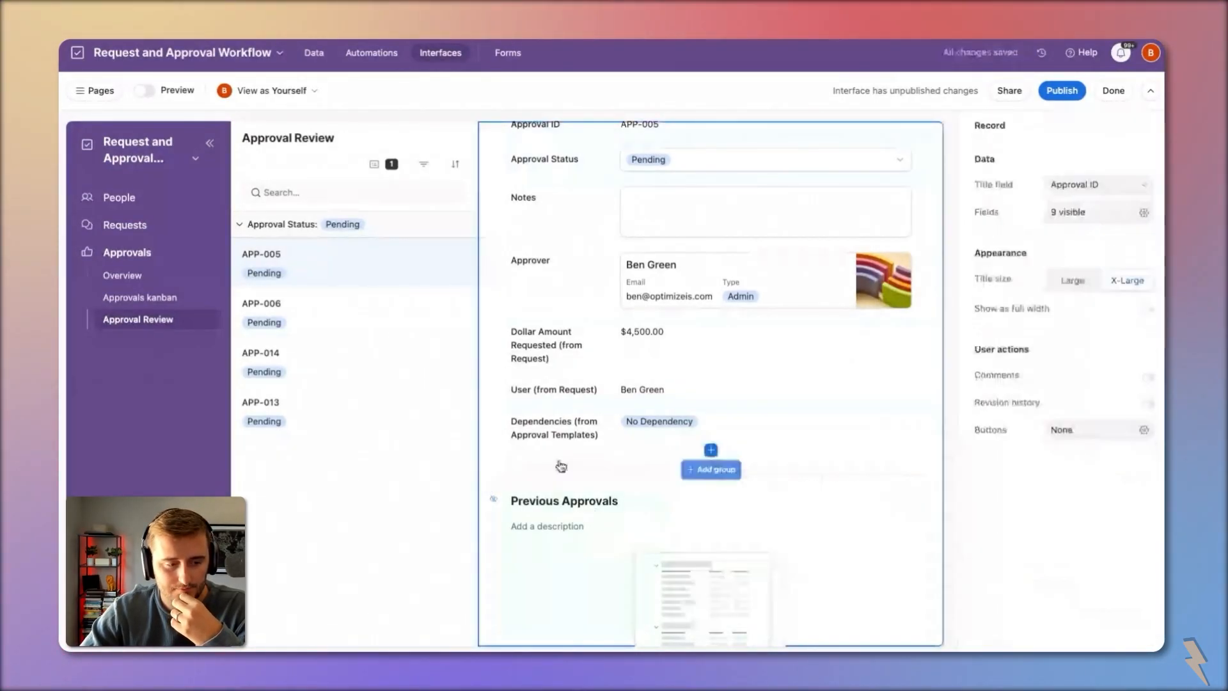
# Step: Add a new record button labelled Approve and colour it green
pyautogui.scroll(2, 751, 307)
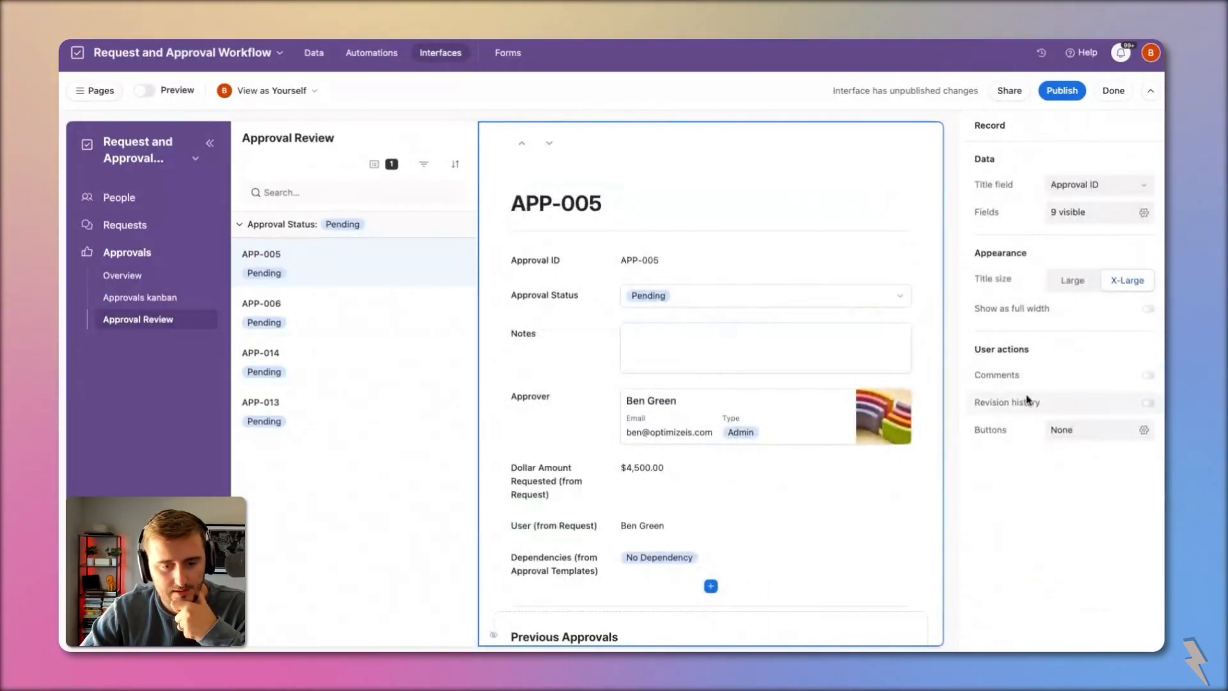
pyautogui.click(1066, 428)
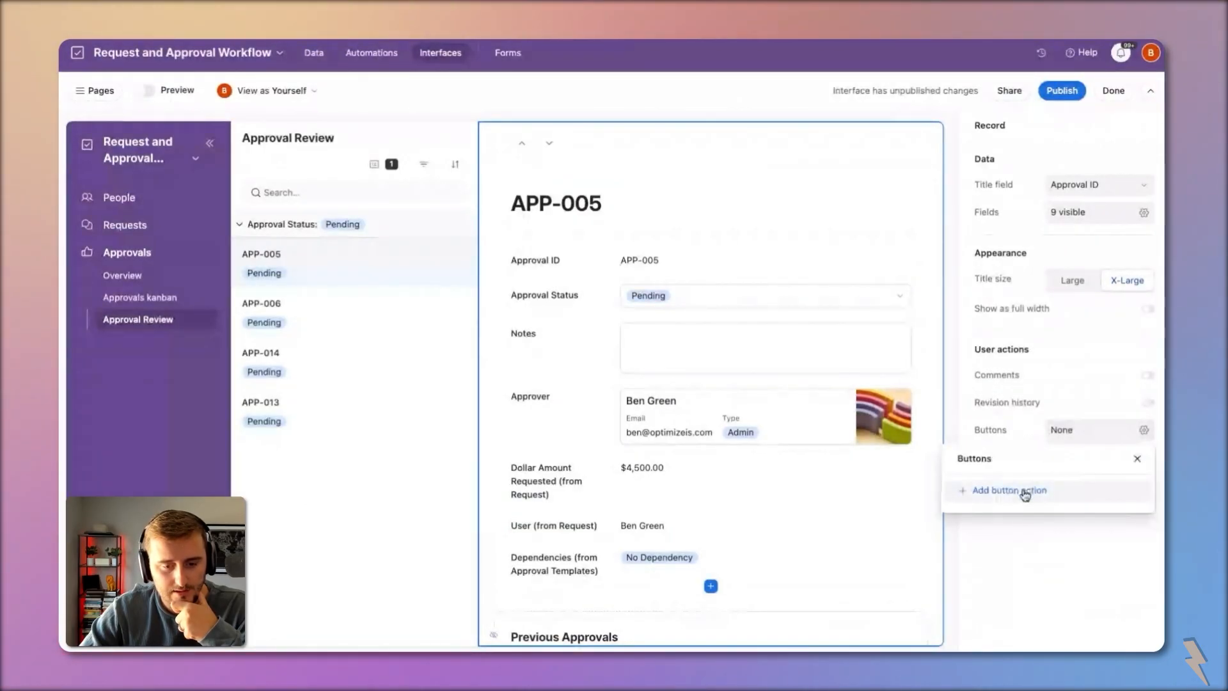
pyautogui.click(1023, 492)
pyautogui.click(873, 203)
pyautogui.click(873, 203)
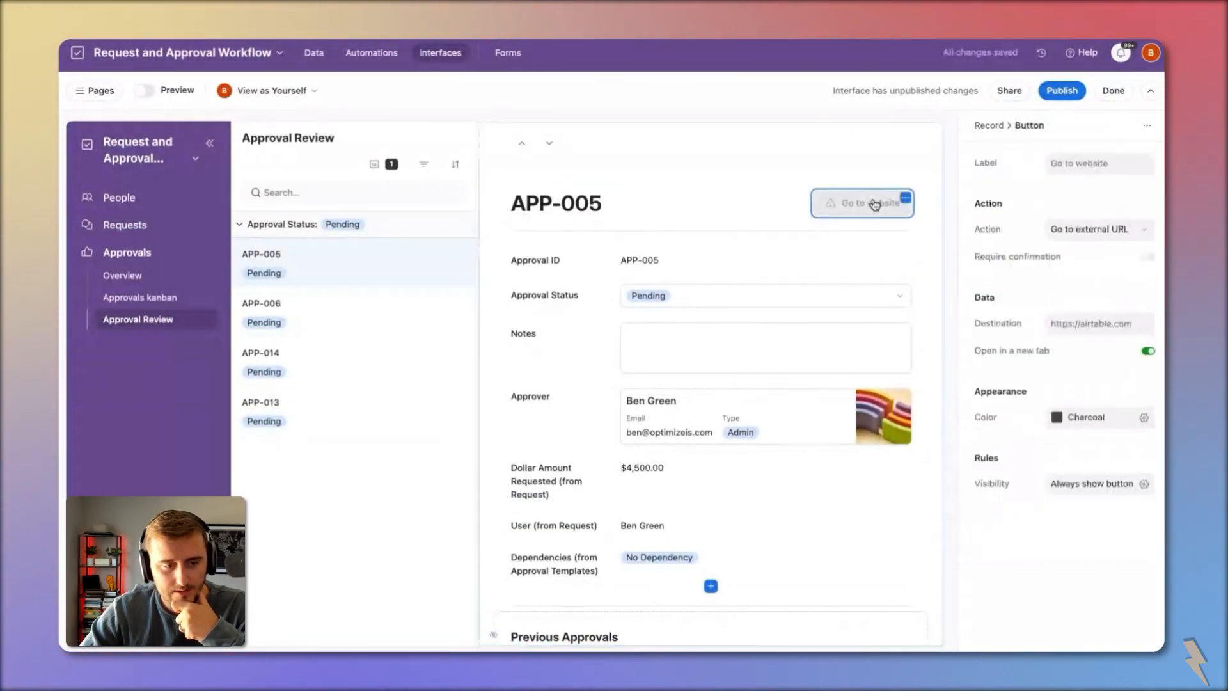
pyautogui.click(1095, 164)
pyautogui.hotkey('ctrl', 'a')
pyautogui.write('Approve')
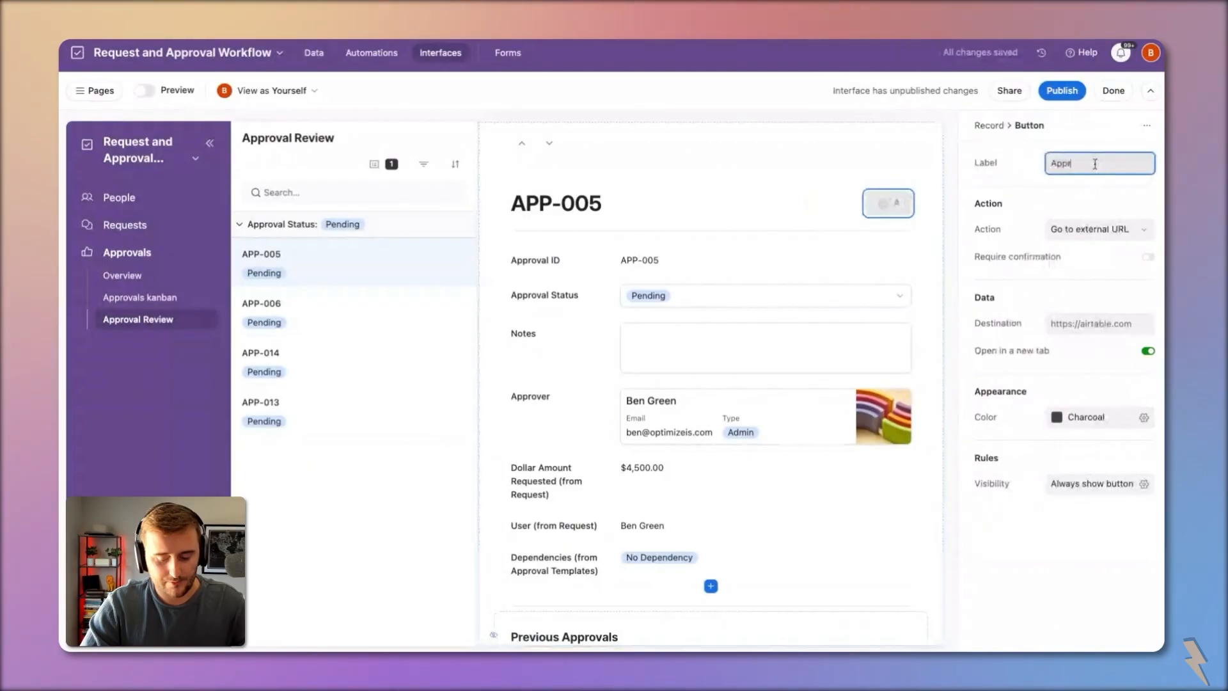
pyautogui.click(1113, 423)
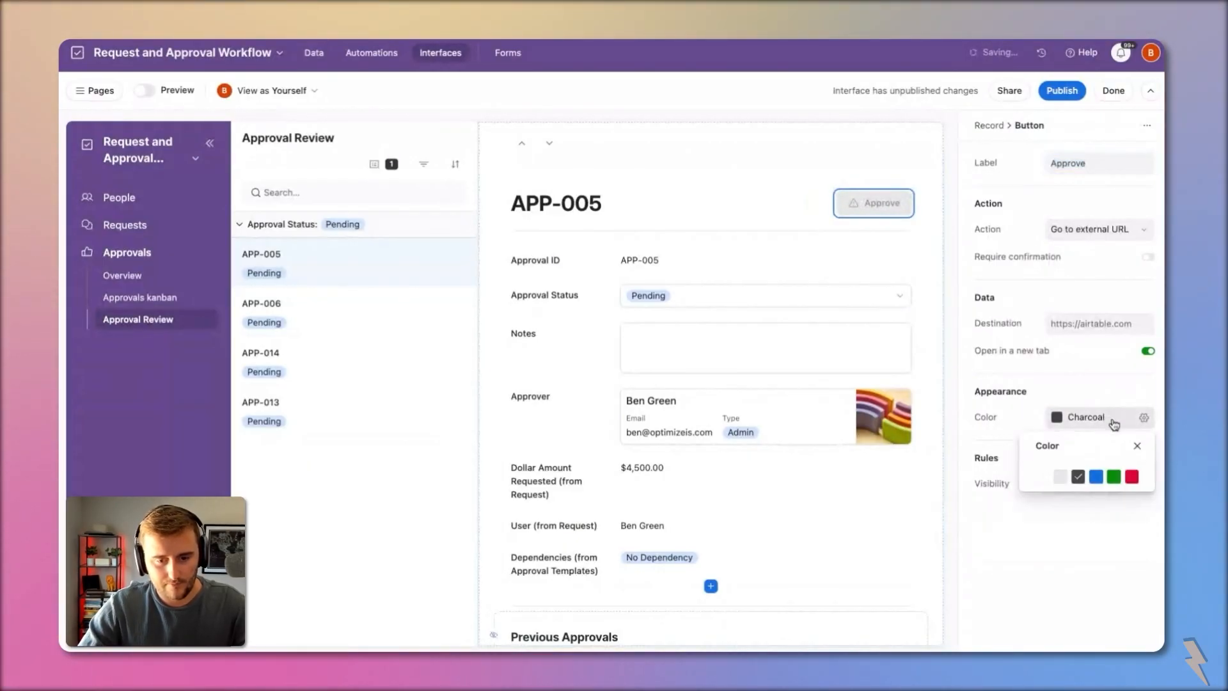
pyautogui.click(1114, 477)
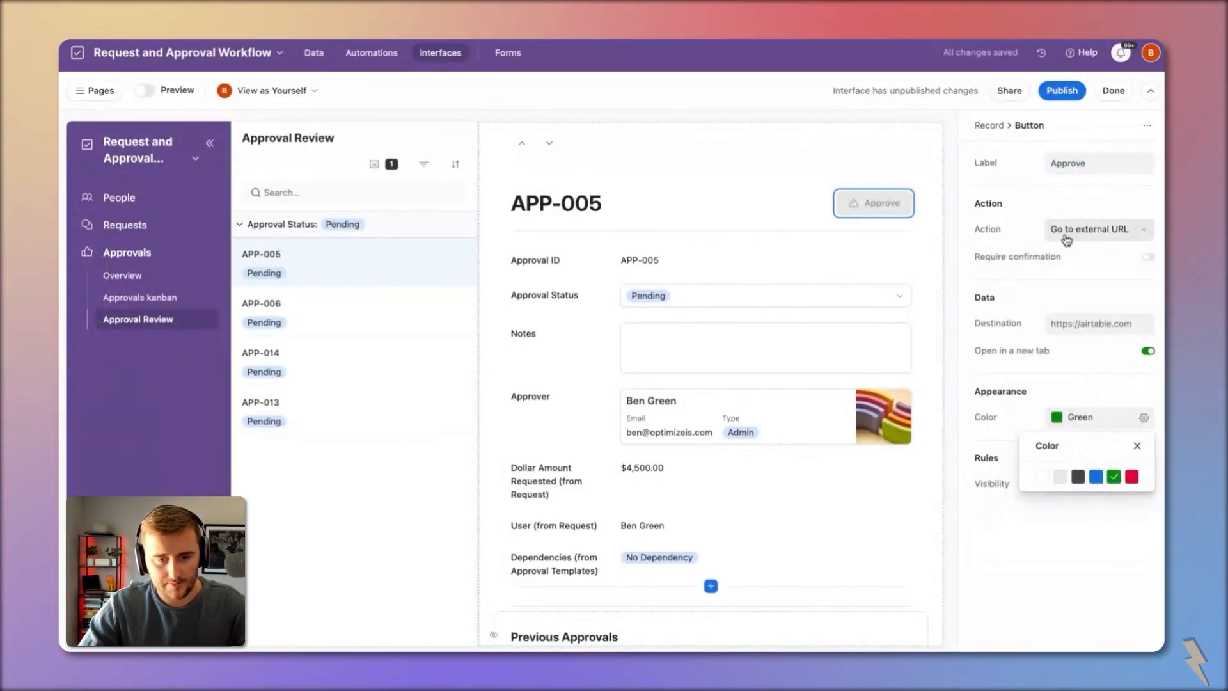
# Step: Make Approve an Update record action setting Approval Status to Approved
pyautogui.click(1095, 229)
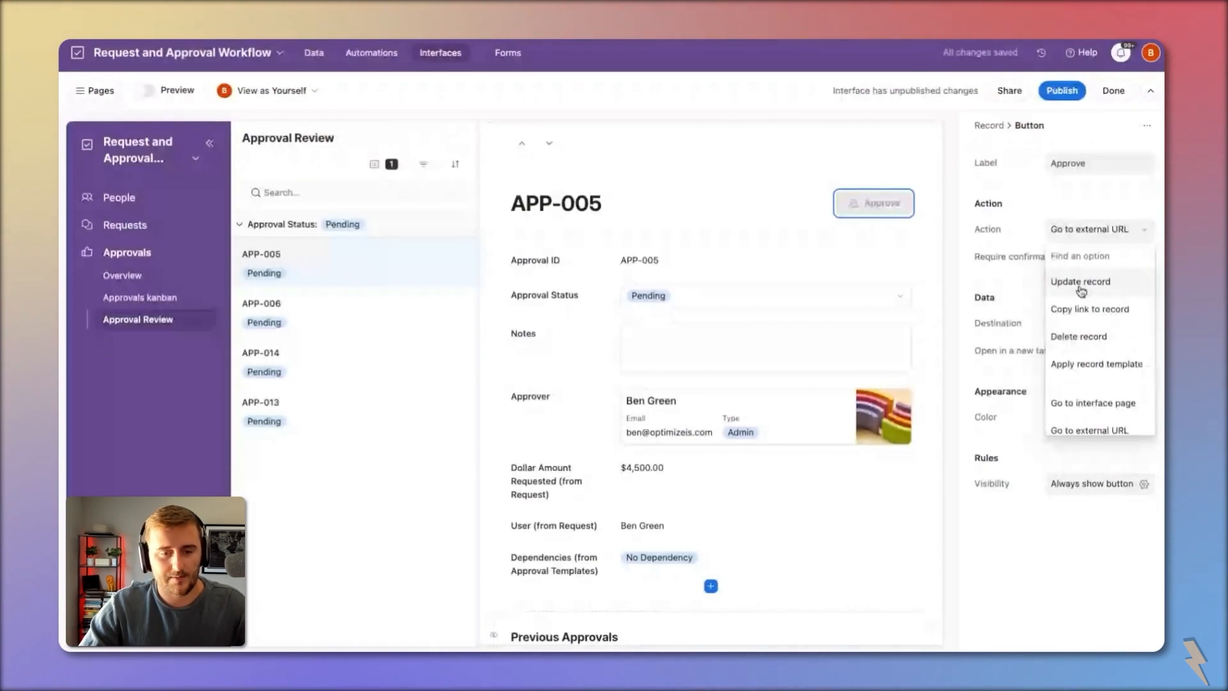
pyautogui.click(1068, 280)
pyautogui.click(1085, 350)
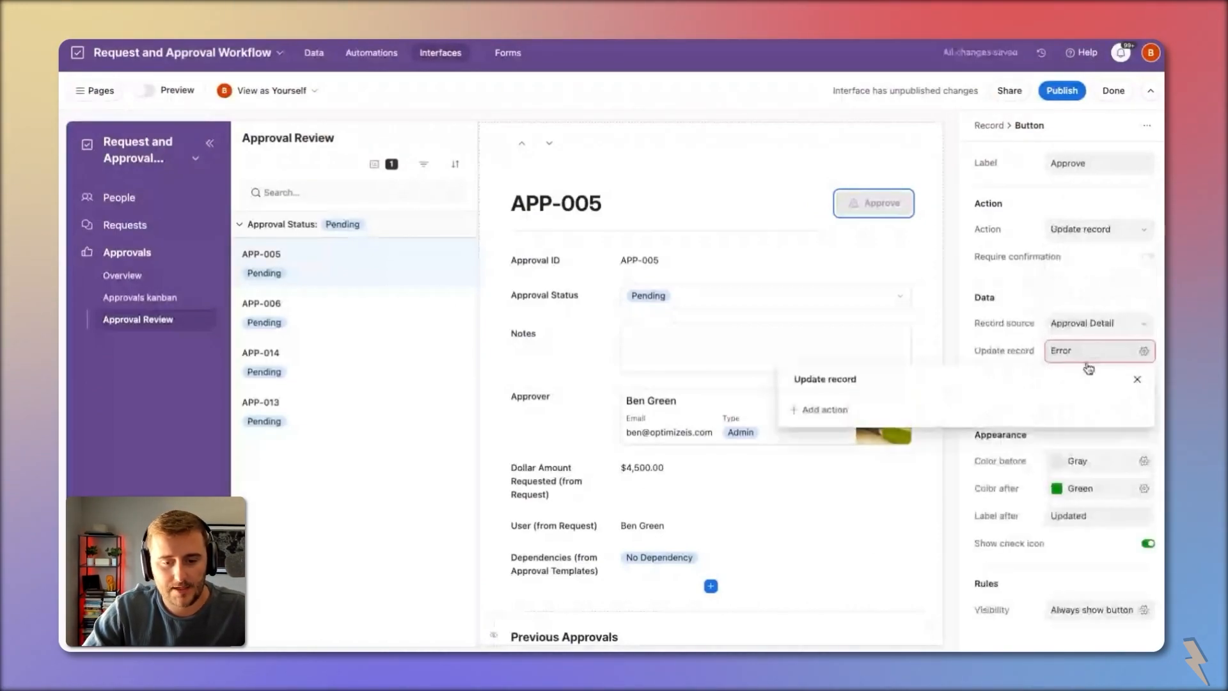
pyautogui.click(821, 408)
pyautogui.click(885, 419)
pyautogui.click(939, 519)
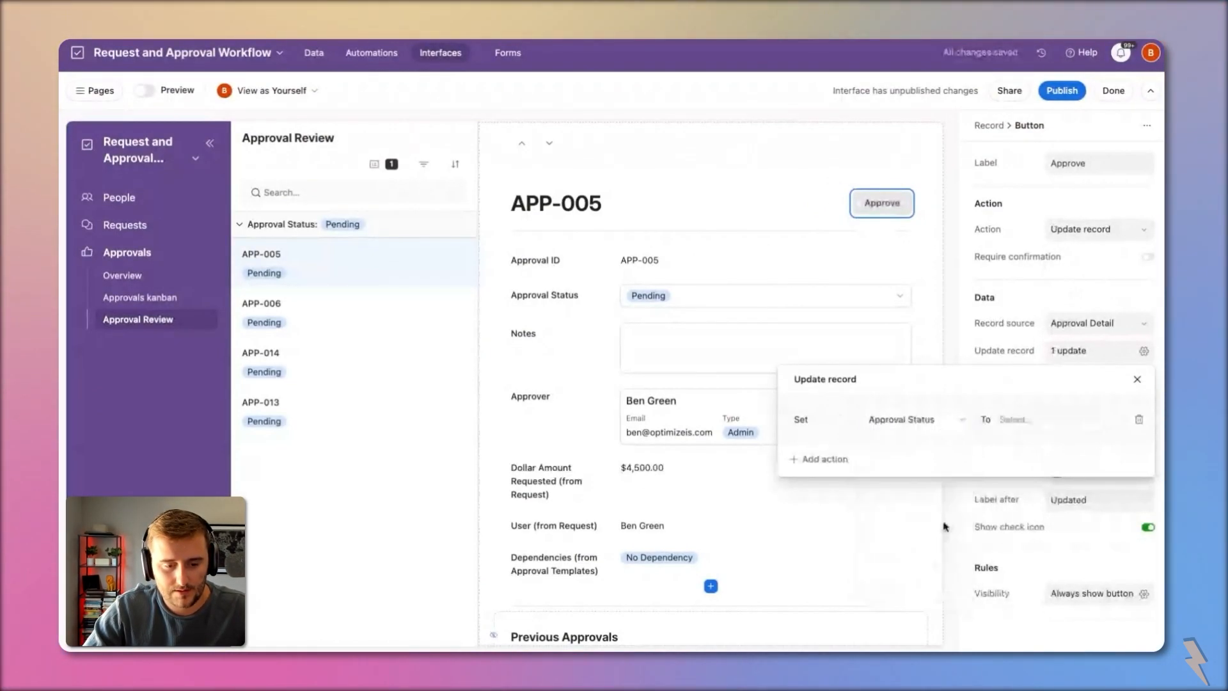
pyautogui.click(1017, 419)
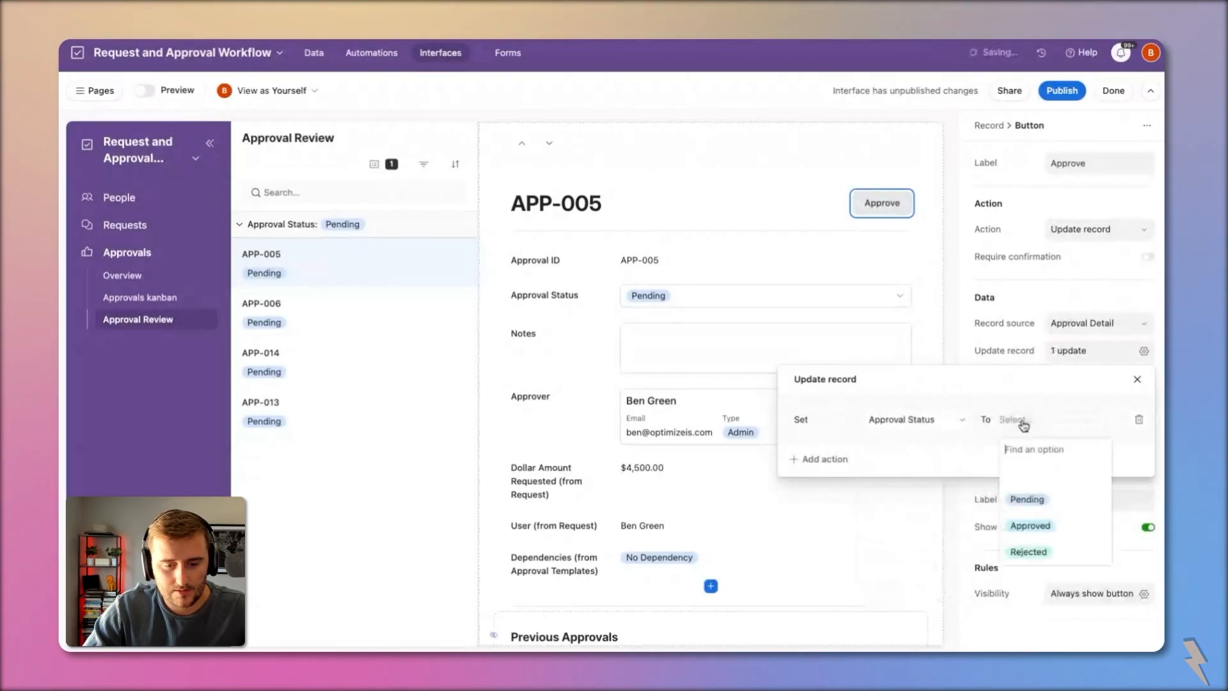
pyautogui.click(1037, 525)
pyautogui.click(1002, 296)
# Step: Set Approve to green before, gray with label Approved after, and advance to the next record
pyautogui.click(1081, 445)
pyautogui.click(1113, 503)
pyautogui.click(1061, 472)
pyautogui.click(1035, 482)
pyautogui.click(1087, 500)
pyautogui.write('Approved')
pyautogui.press('Return')
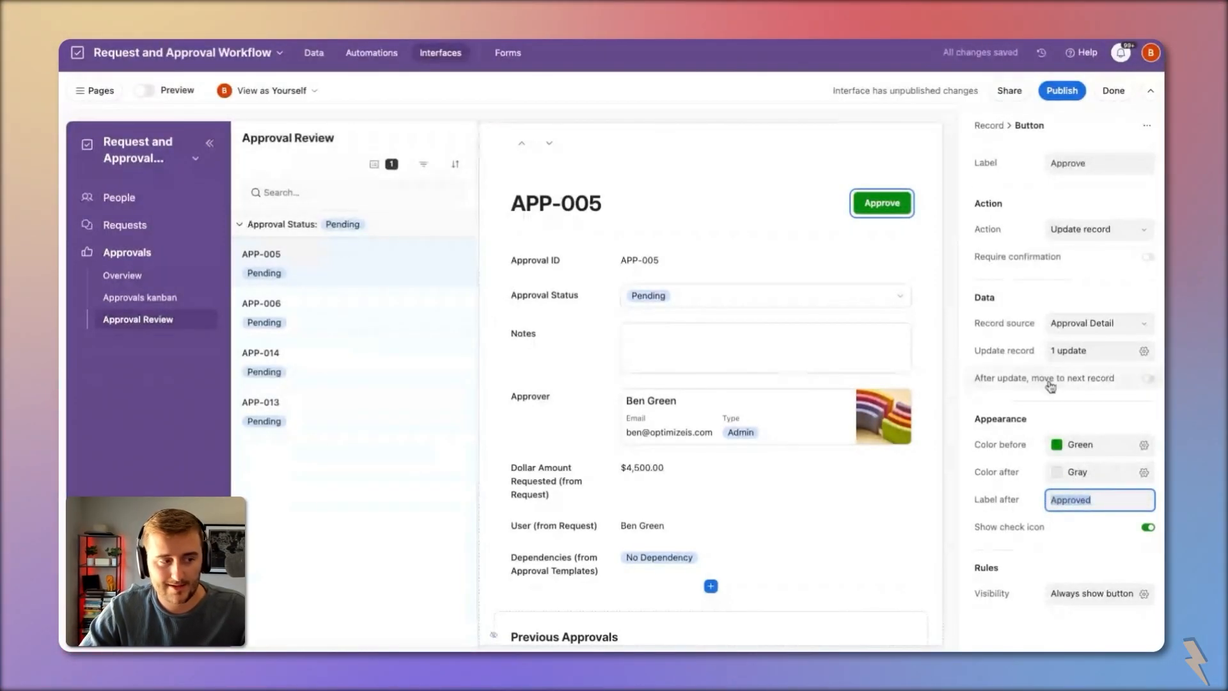
pyautogui.click(1083, 392)
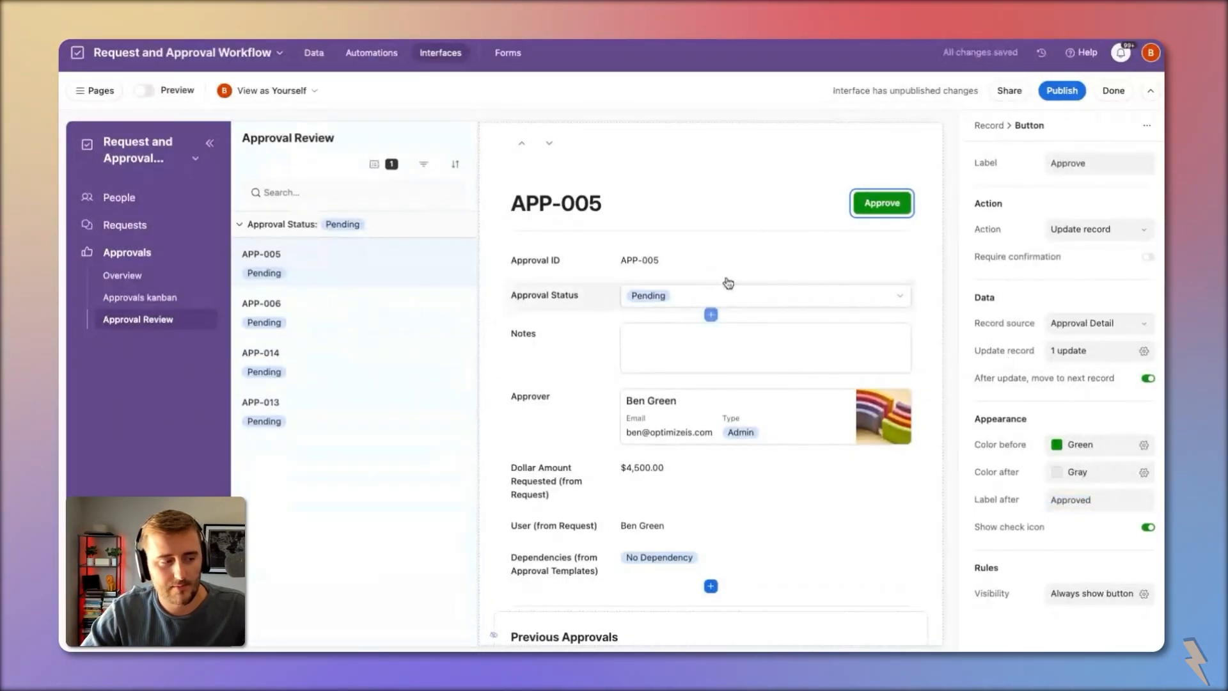
pyautogui.click(1113, 593)
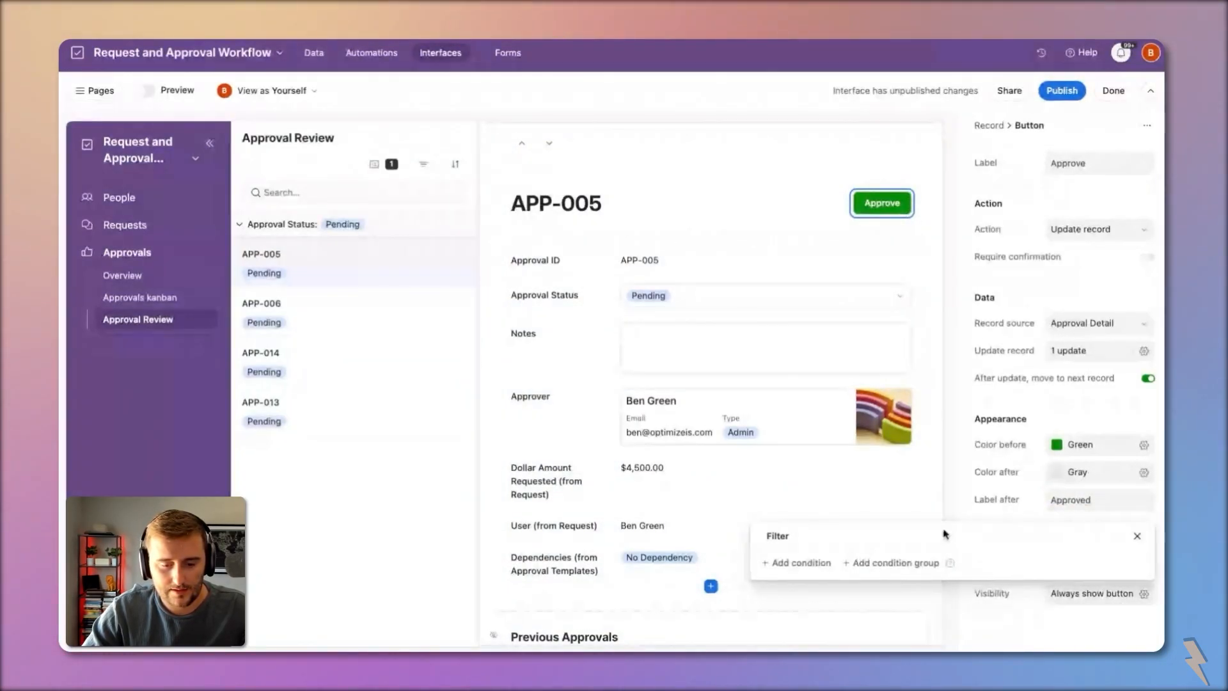
pyautogui.press('Escape')
pyautogui.click(766, 158)
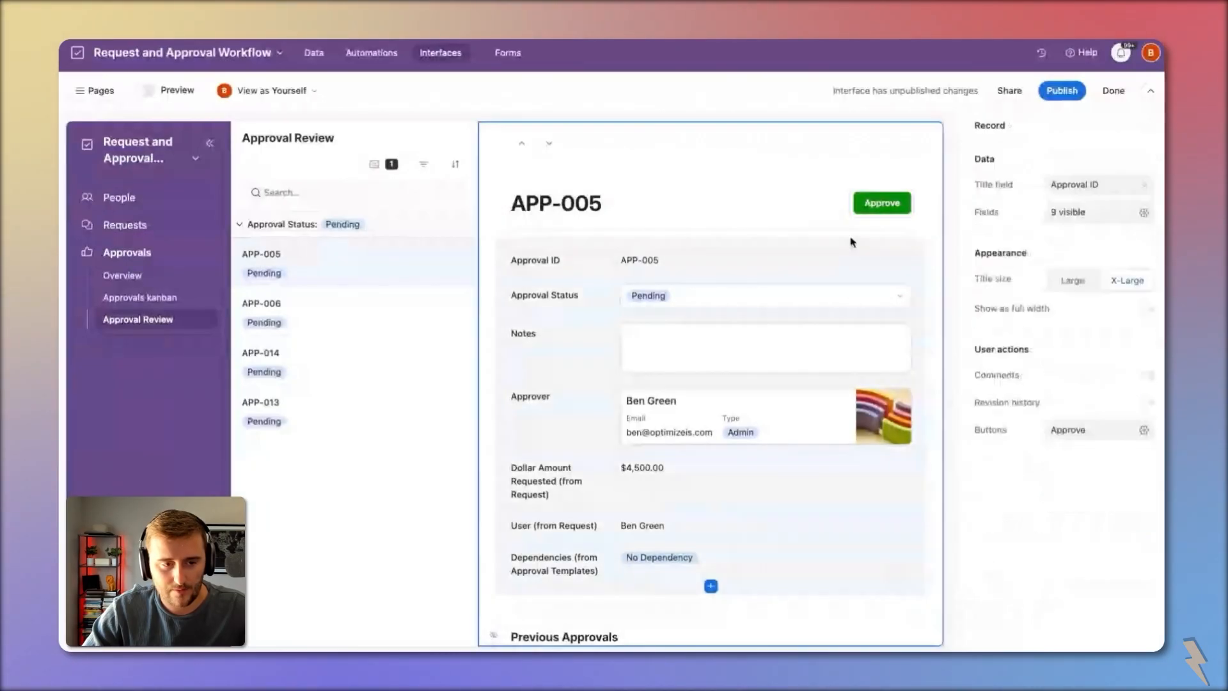
# Step: Add a second record button labelled Reject
pyautogui.click(1068, 430)
pyautogui.click(1006, 514)
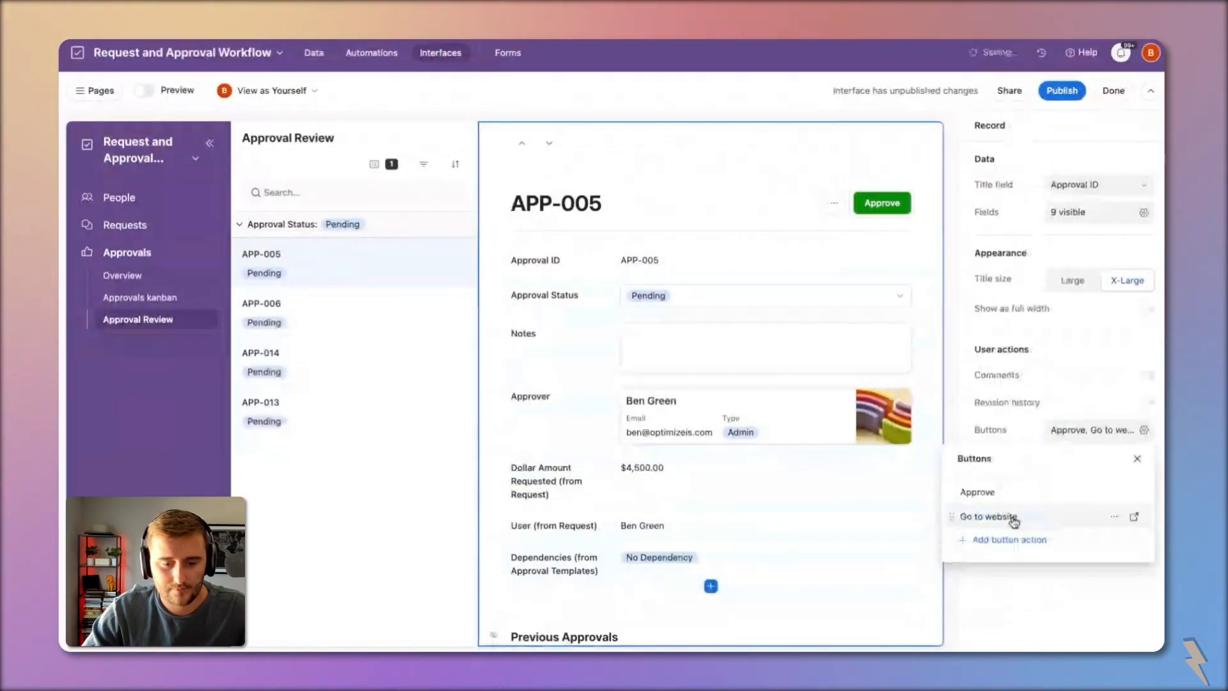
pyautogui.click(1131, 521)
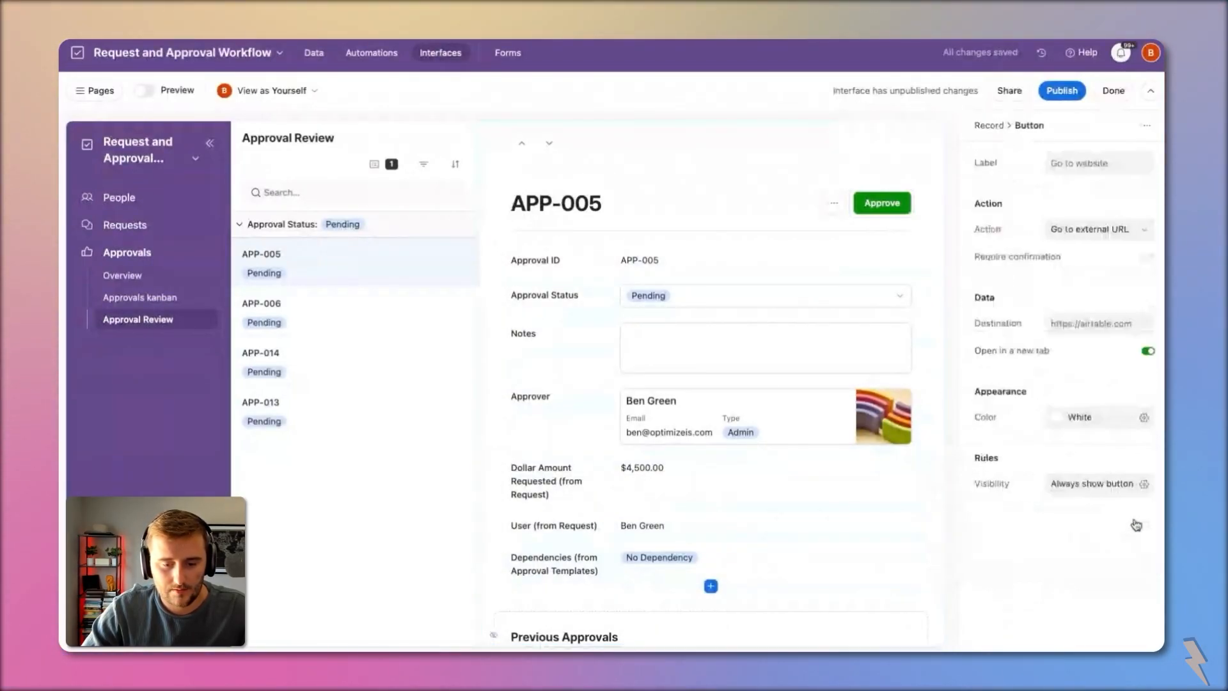
pyautogui.click(1083, 165)
pyautogui.write('Reject')
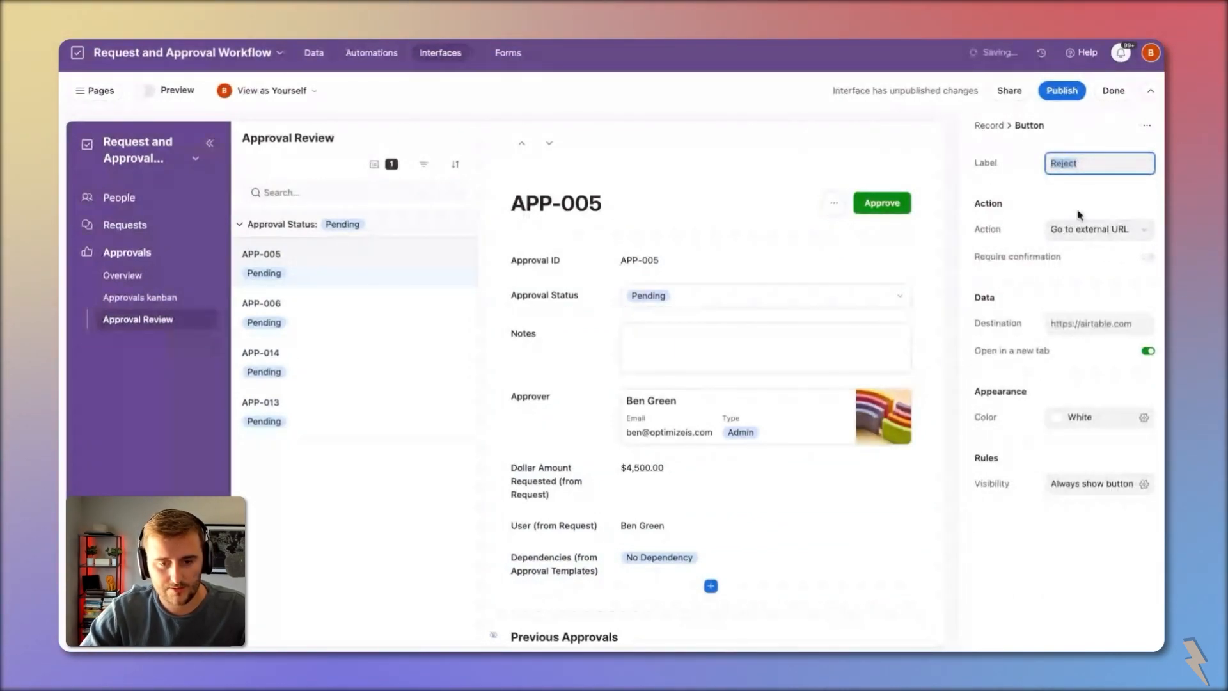
# Step: Make Reject an Update record action setting Approval Status to Rejected
pyautogui.click(1095, 229)
pyautogui.click(1088, 284)
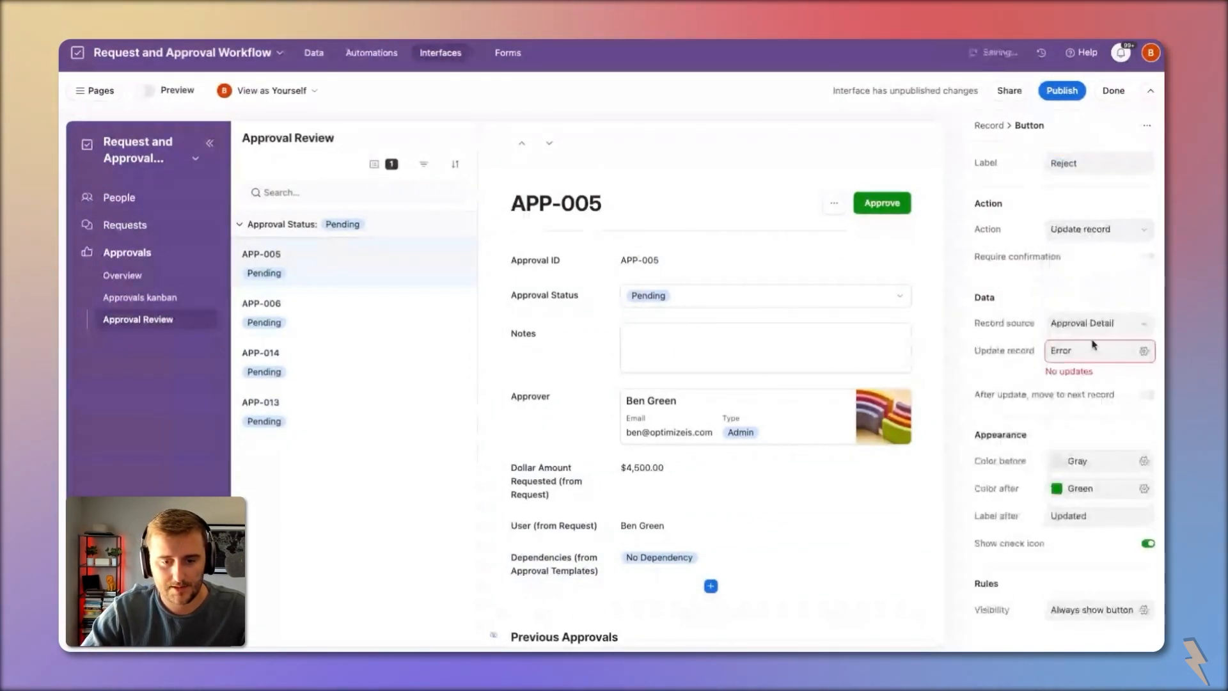
pyautogui.click(1074, 350)
pyautogui.click(826, 409)
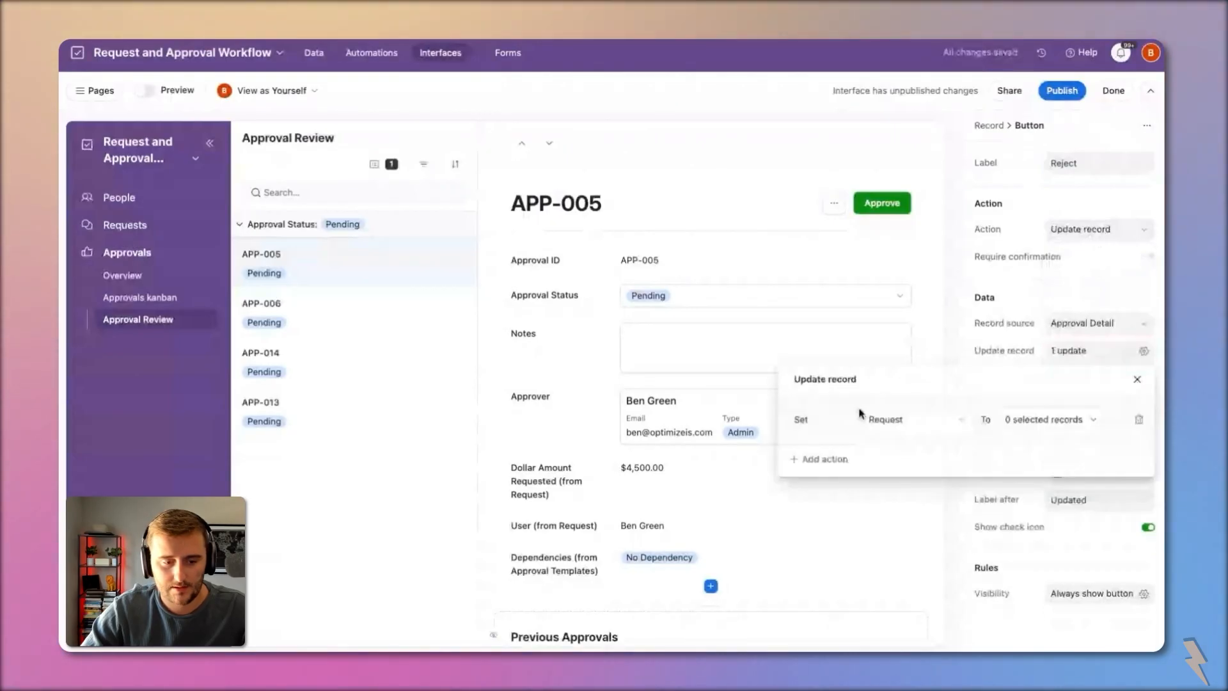
pyautogui.click(914, 419)
pyautogui.click(932, 528)
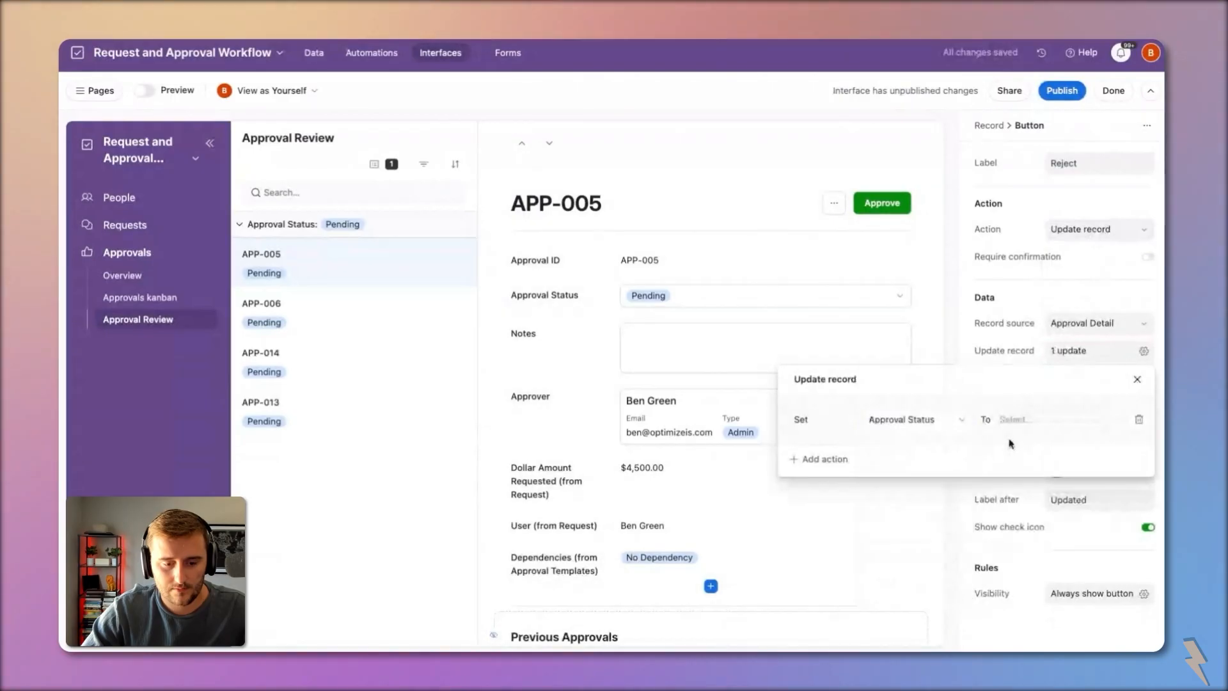
pyautogui.click(1017, 418)
pyautogui.click(1074, 556)
pyautogui.click(1010, 337)
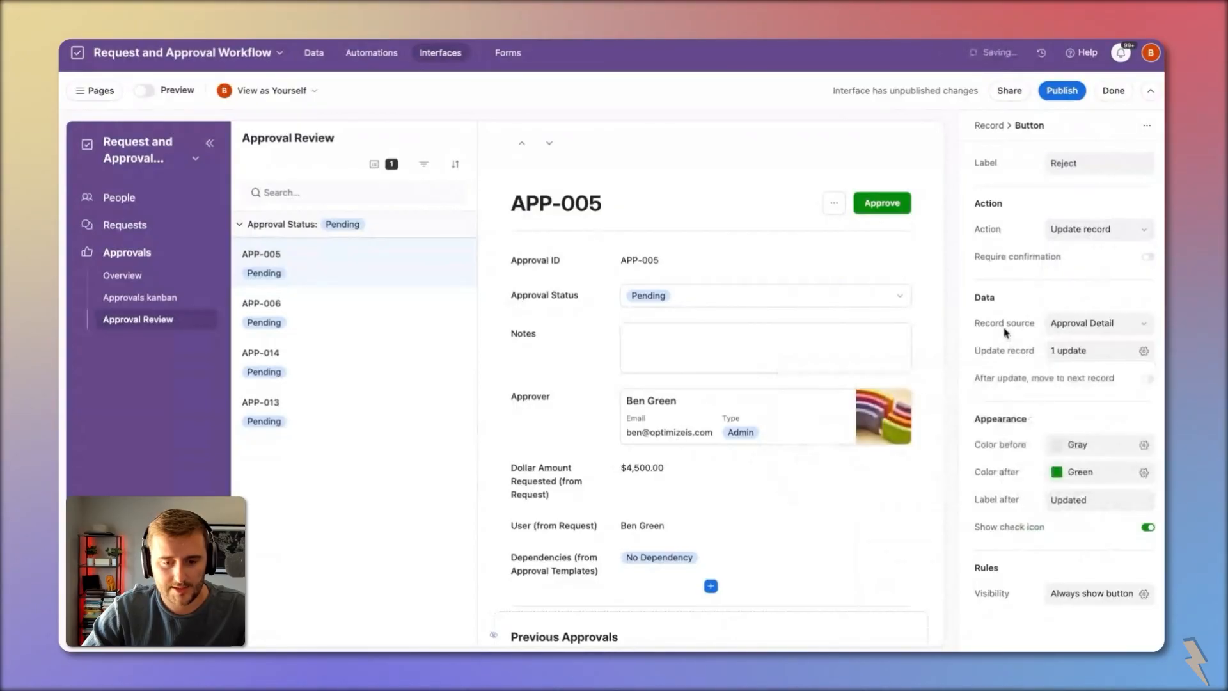
# Step: Set Reject to red before, gray with label Rejected after, advancing and requiring confirmation
pyautogui.doubleClick(1094, 503)
pyautogui.write('Reje')
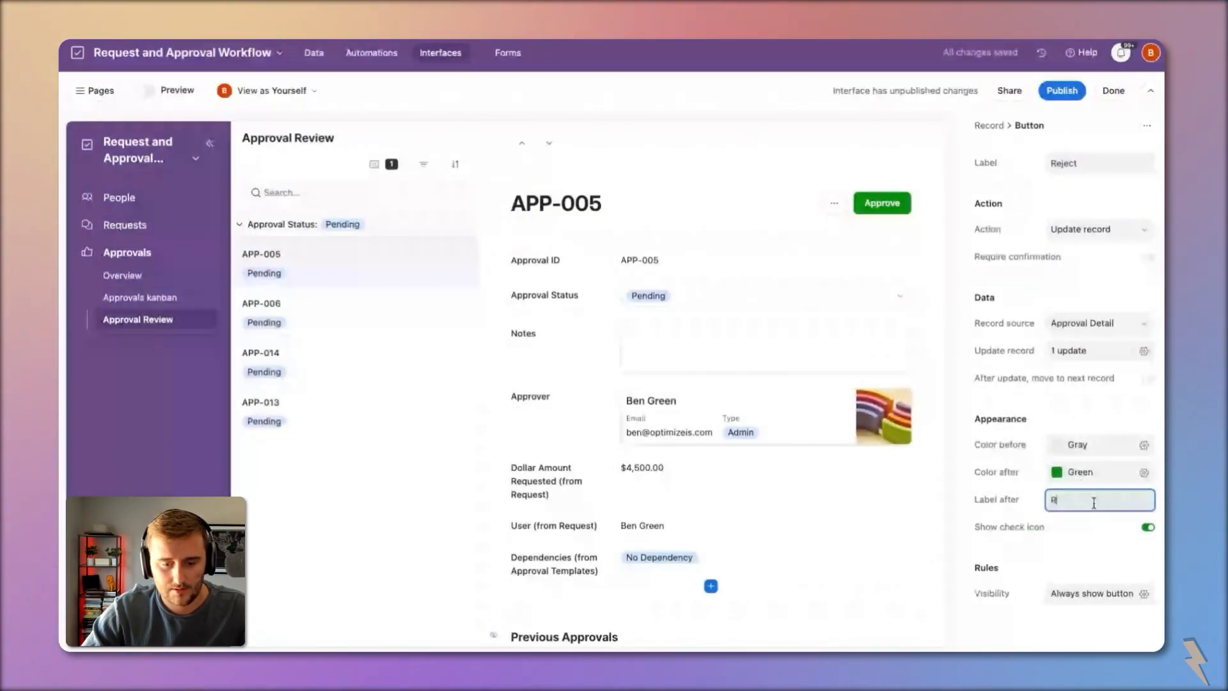
pyautogui.click(1076, 444)
pyautogui.click(1131, 504)
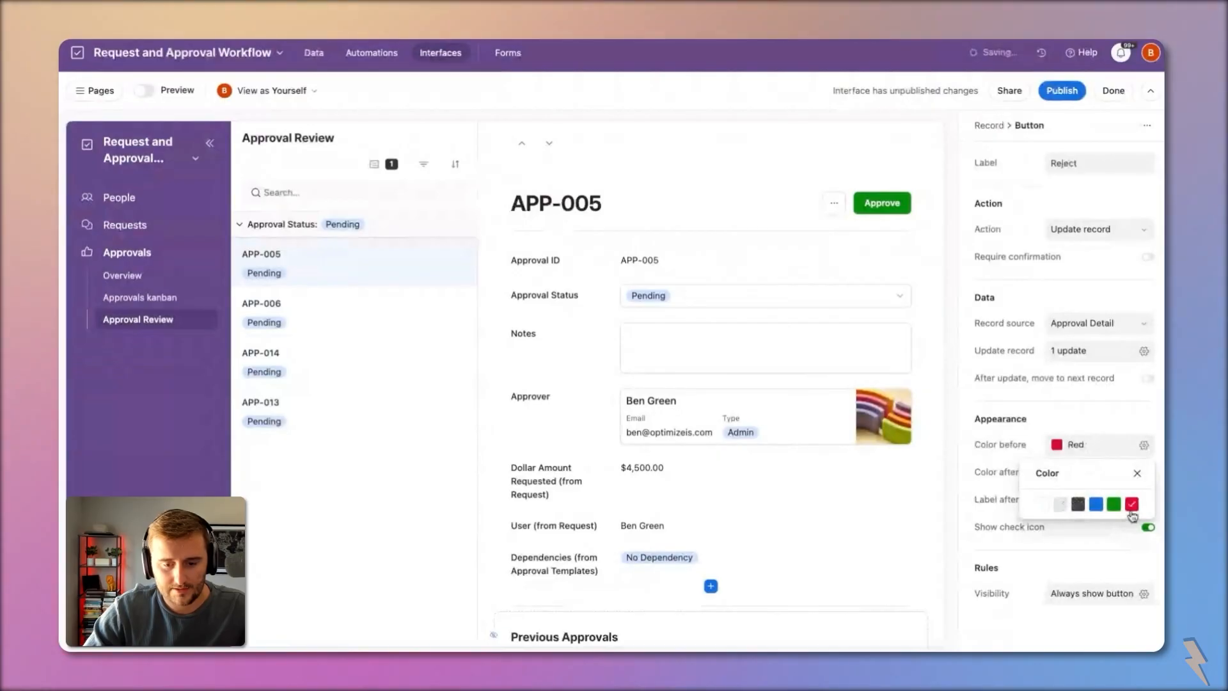
pyautogui.click(1026, 449)
pyautogui.click(1075, 473)
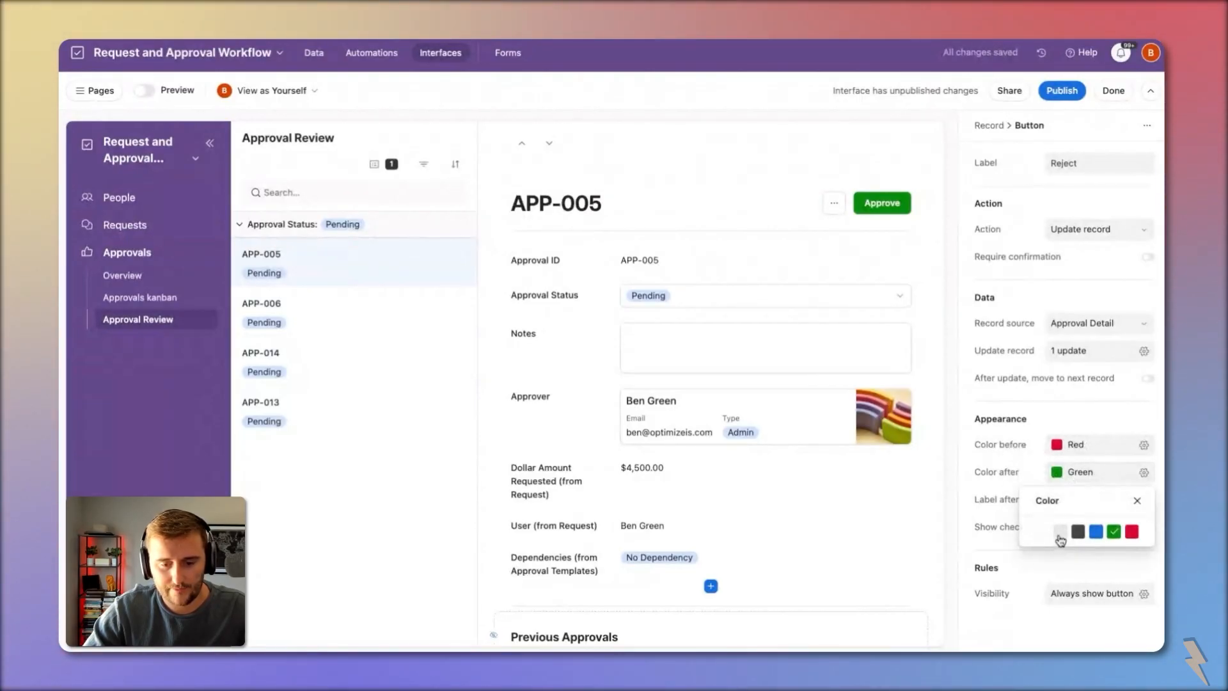
pyautogui.click(1017, 463)
pyautogui.click(1058, 382)
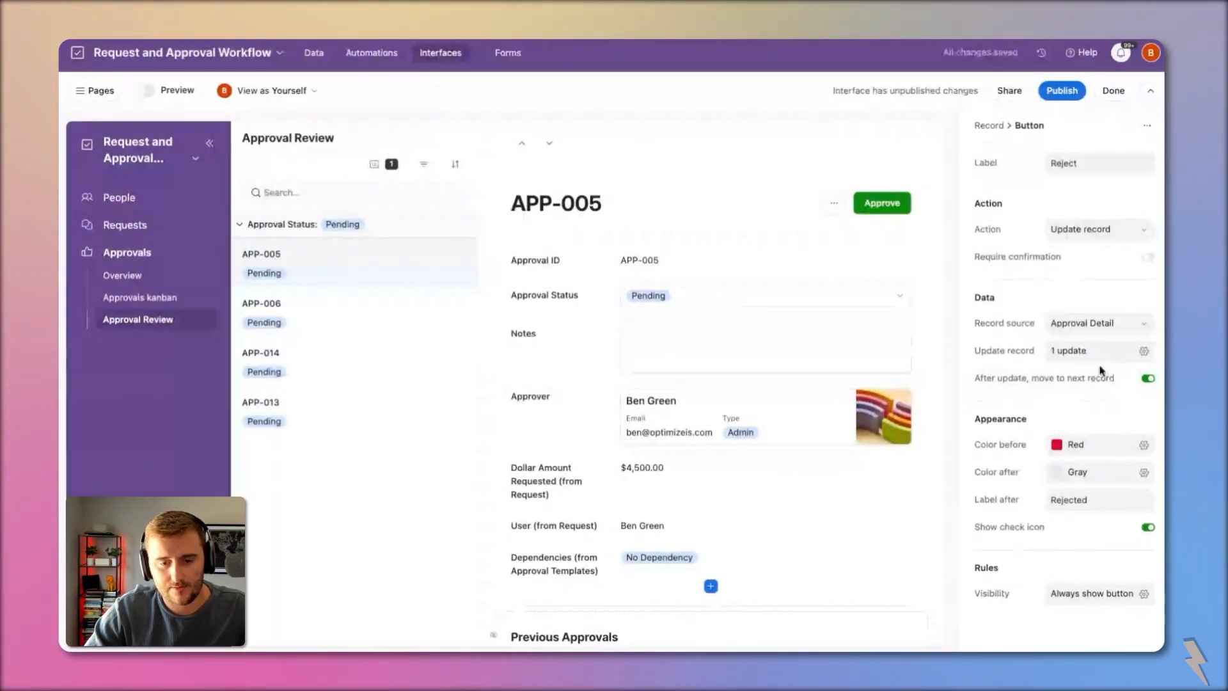
pyautogui.click(1041, 257)
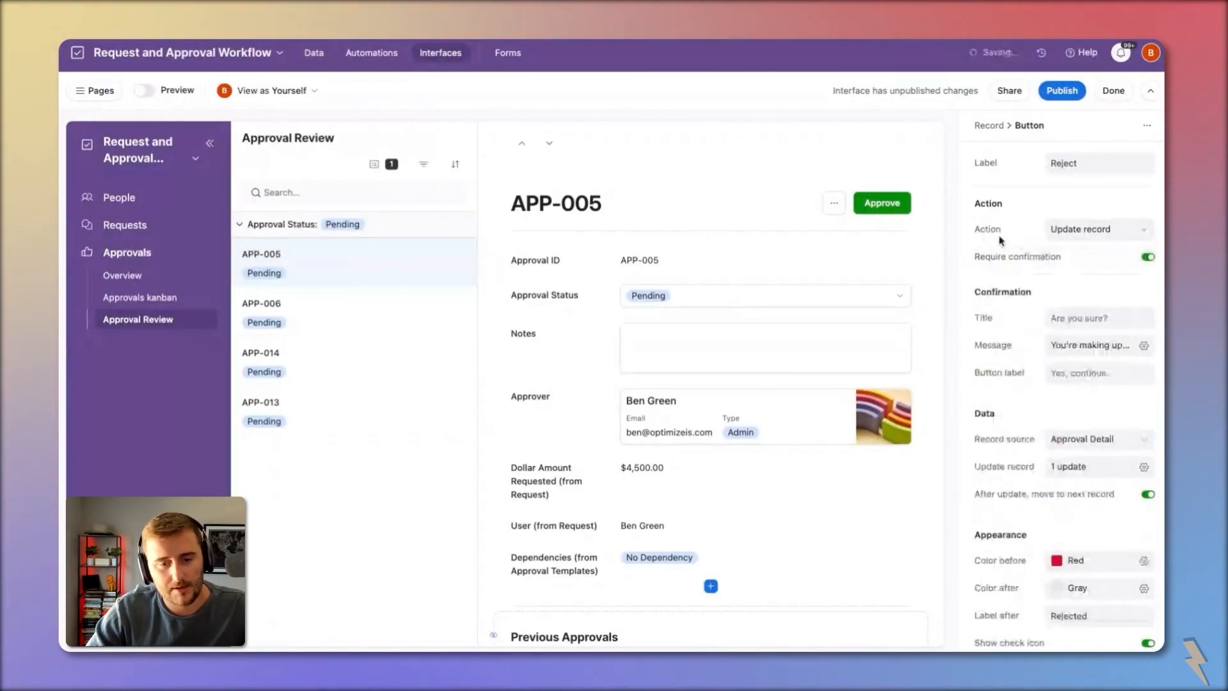
# Step: Publish the Approvals interface and test it by approving APP-005
pyautogui.click(1094, 350)
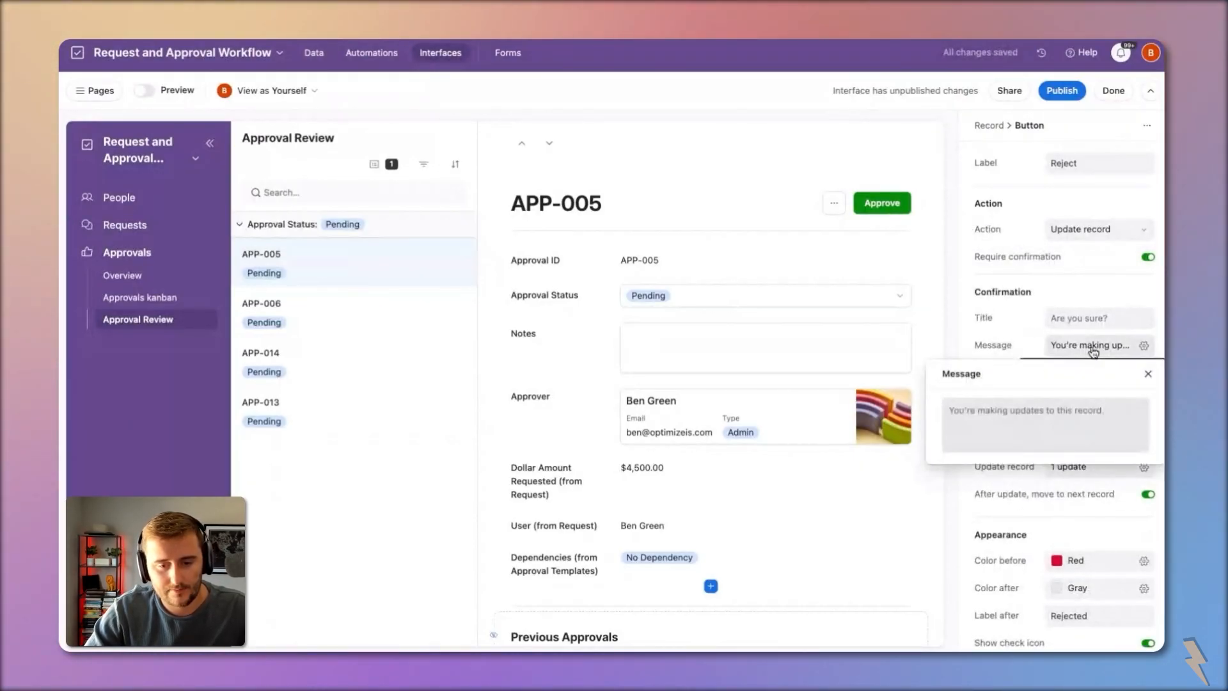
pyautogui.click(1093, 352)
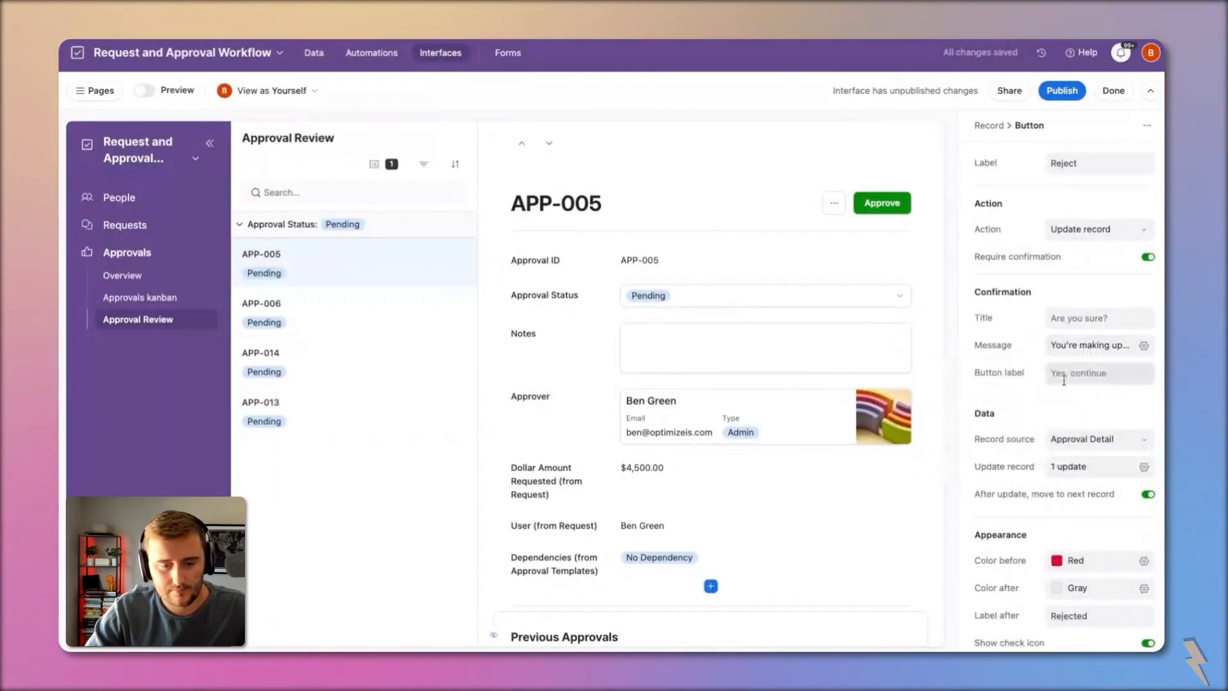
pyautogui.click(1066, 92)
pyautogui.click(745, 473)
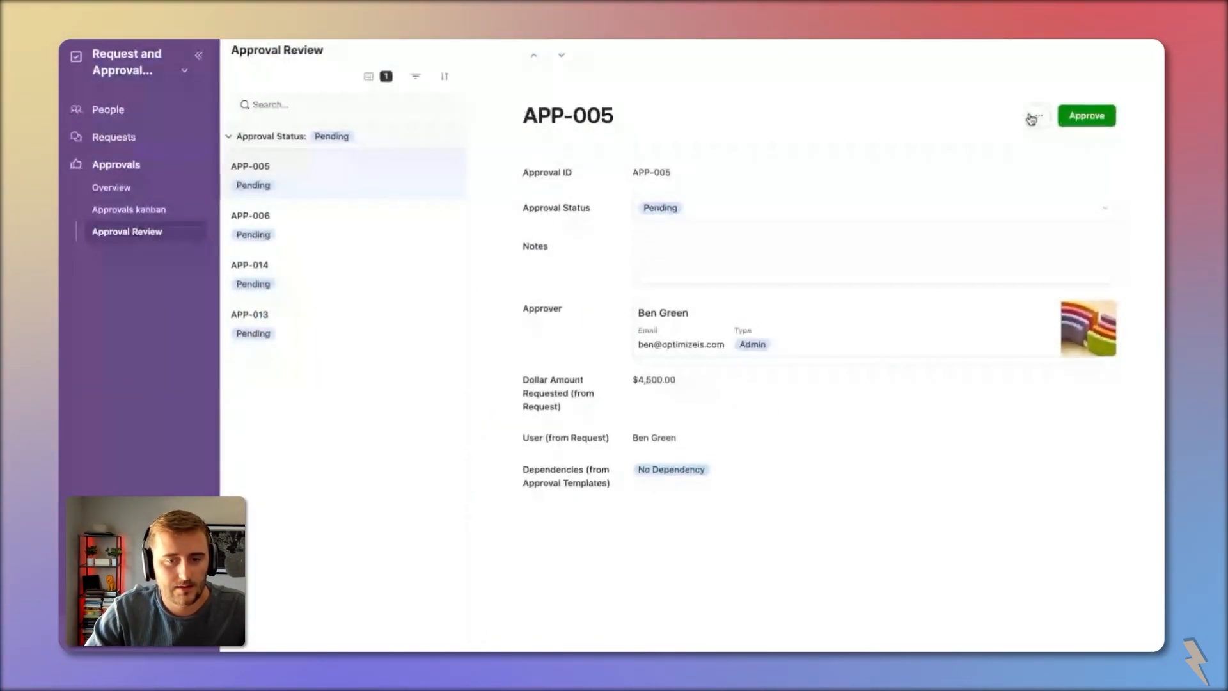
pyautogui.click(1033, 118)
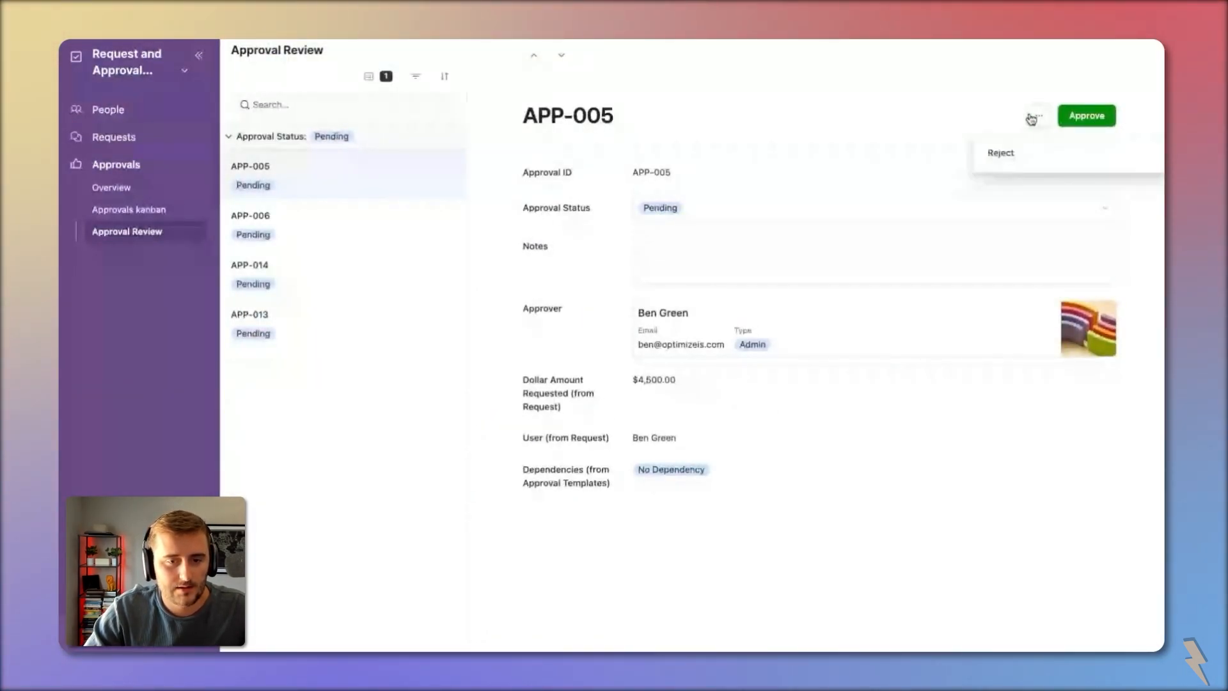
pyautogui.click(964, 125)
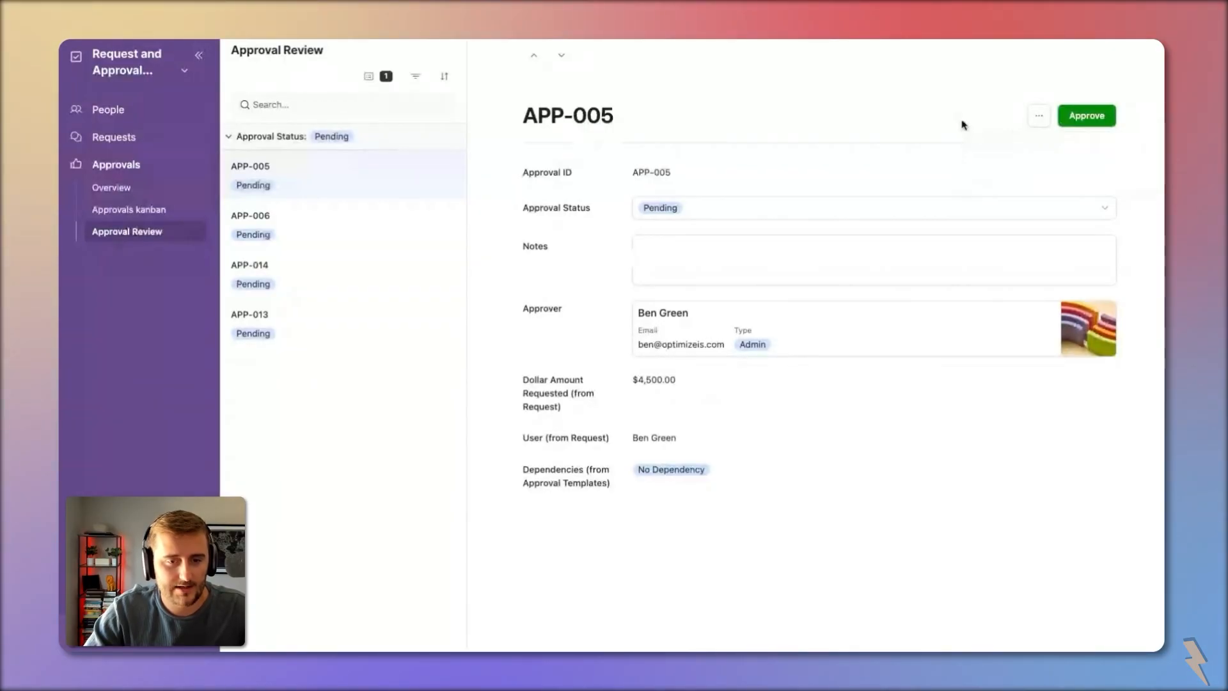
pyautogui.click(1081, 116)
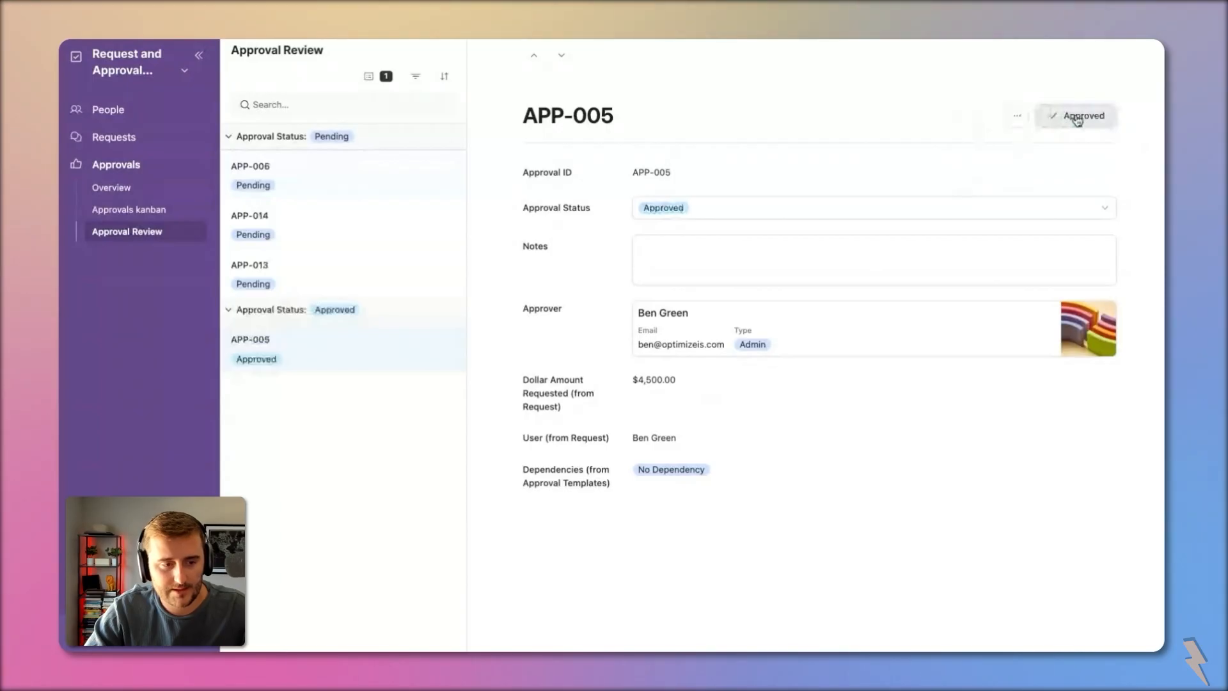
# Step: Require confirmation on the Approve button and republish the interface
pyautogui.click(167, 69)
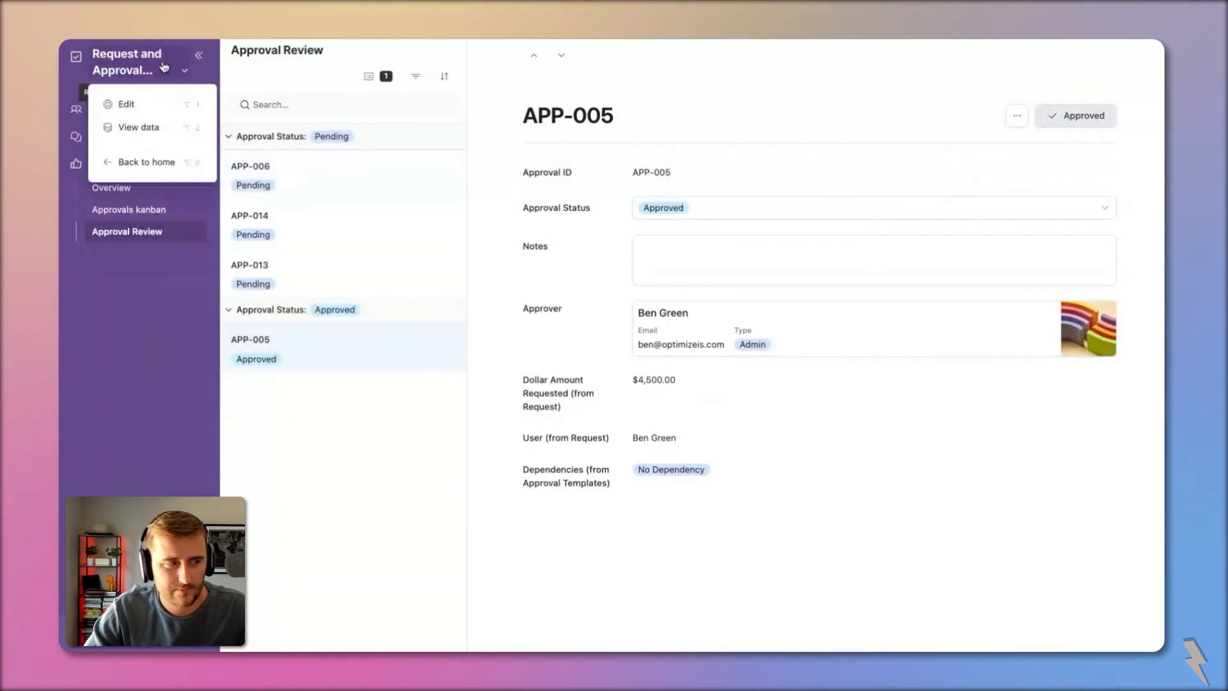
pyautogui.click(164, 113)
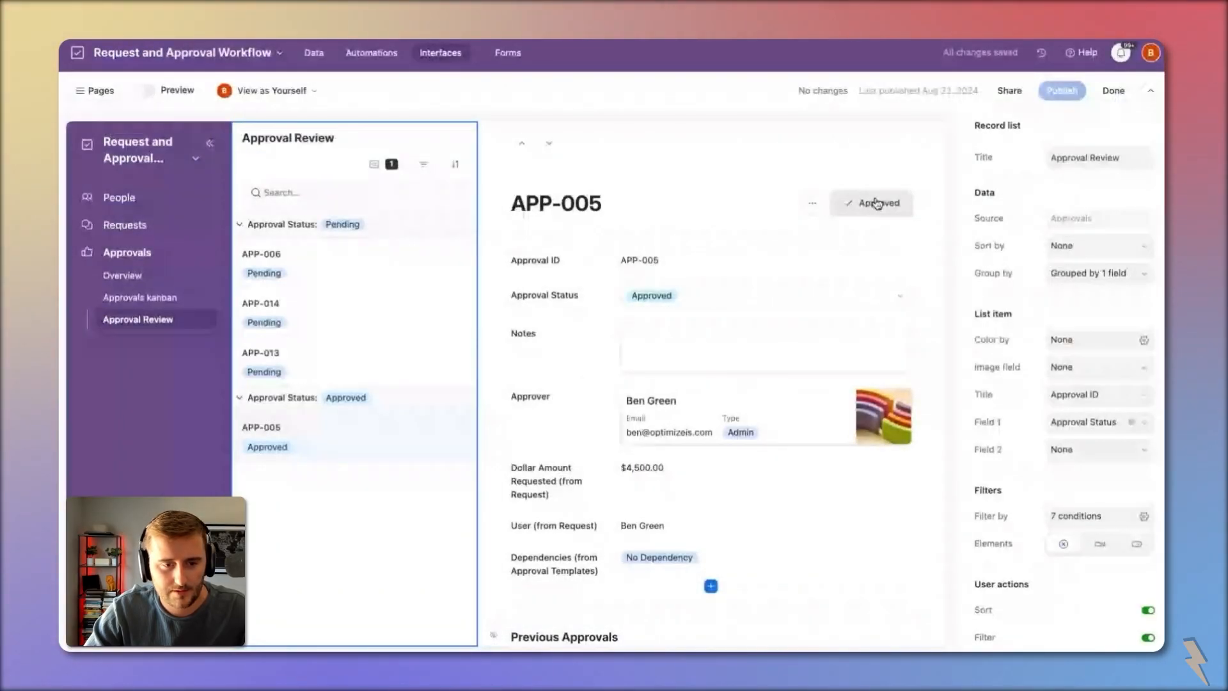
pyautogui.click(872, 202)
pyautogui.click(1148, 256)
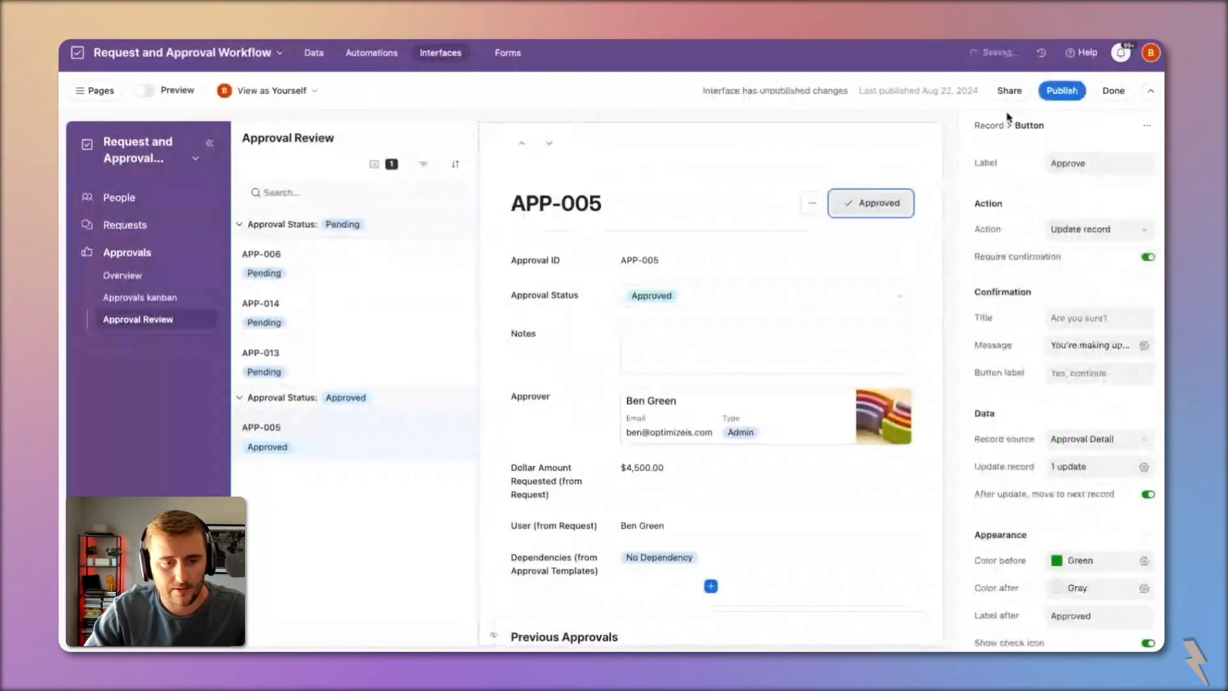
pyautogui.click(1062, 91)
pyautogui.click(736, 476)
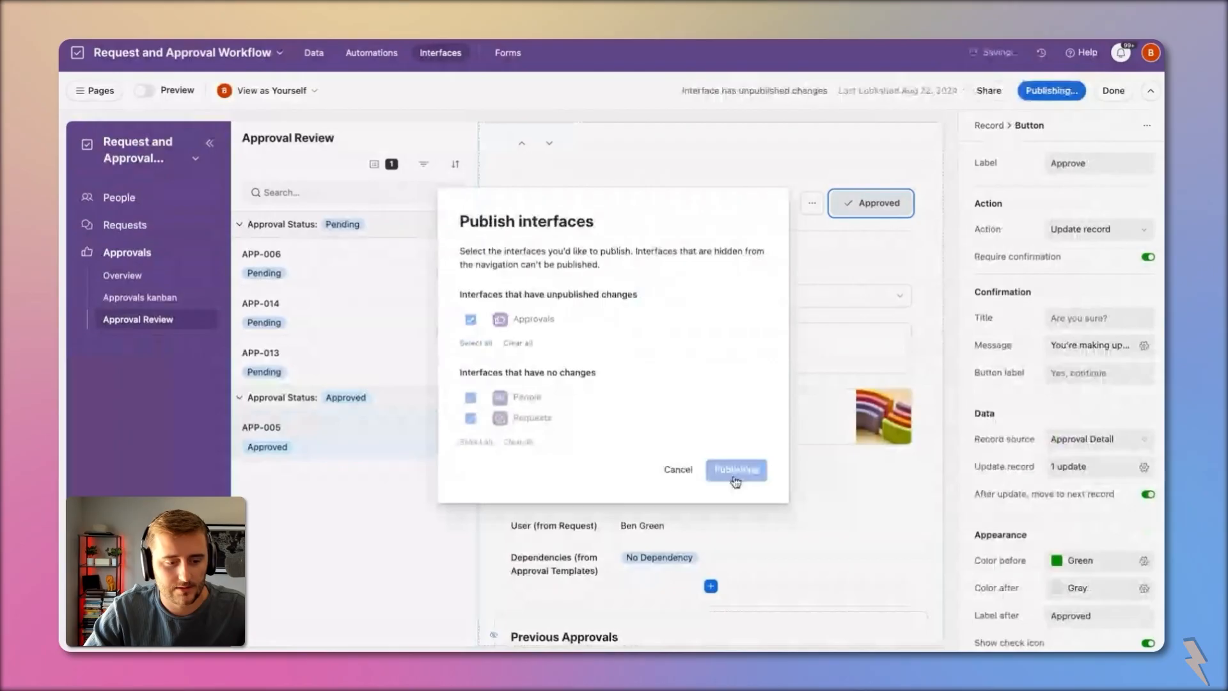
# Step: Approve APP-006, confirming the prompt, then return to the interface editor
pyautogui.click(337, 196)
pyautogui.click(1087, 116)
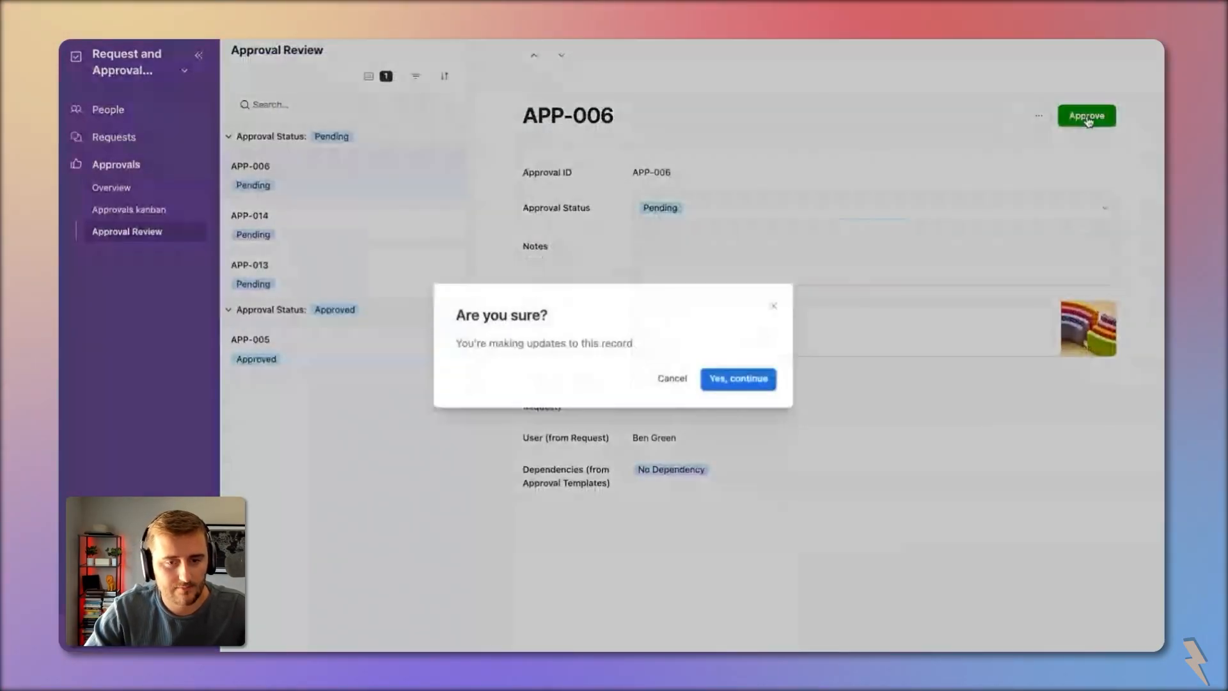
pyautogui.click(748, 381)
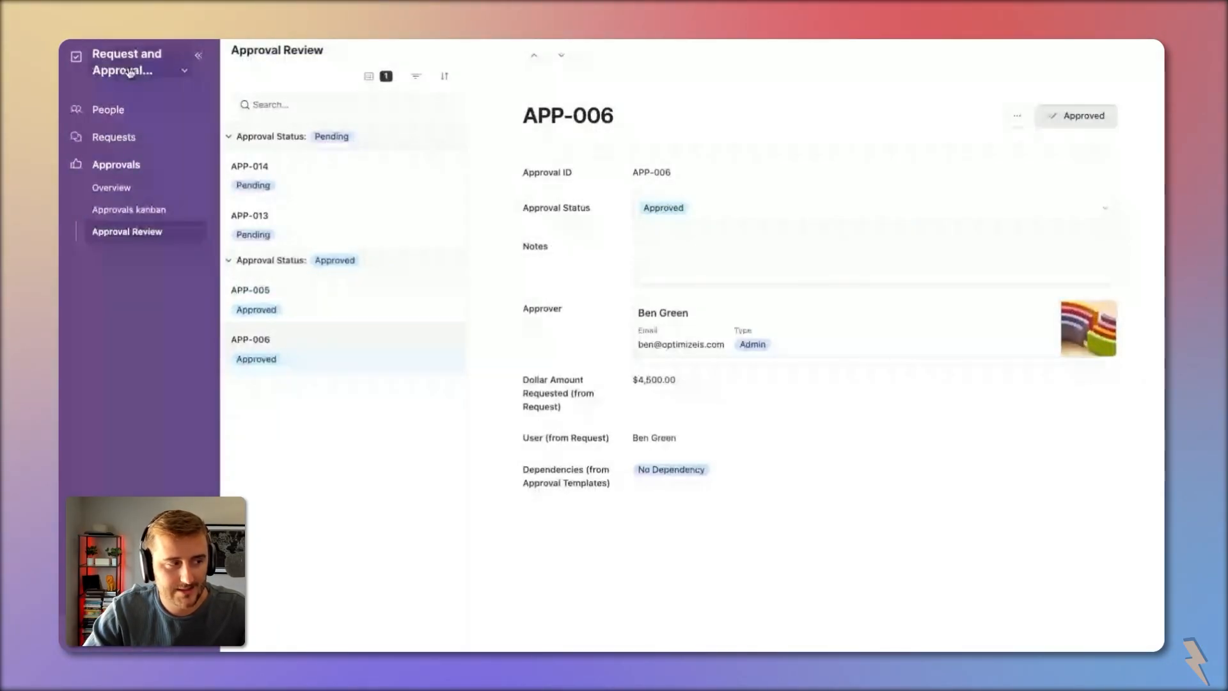
pyautogui.hotkey('ctrl', 'Tab')
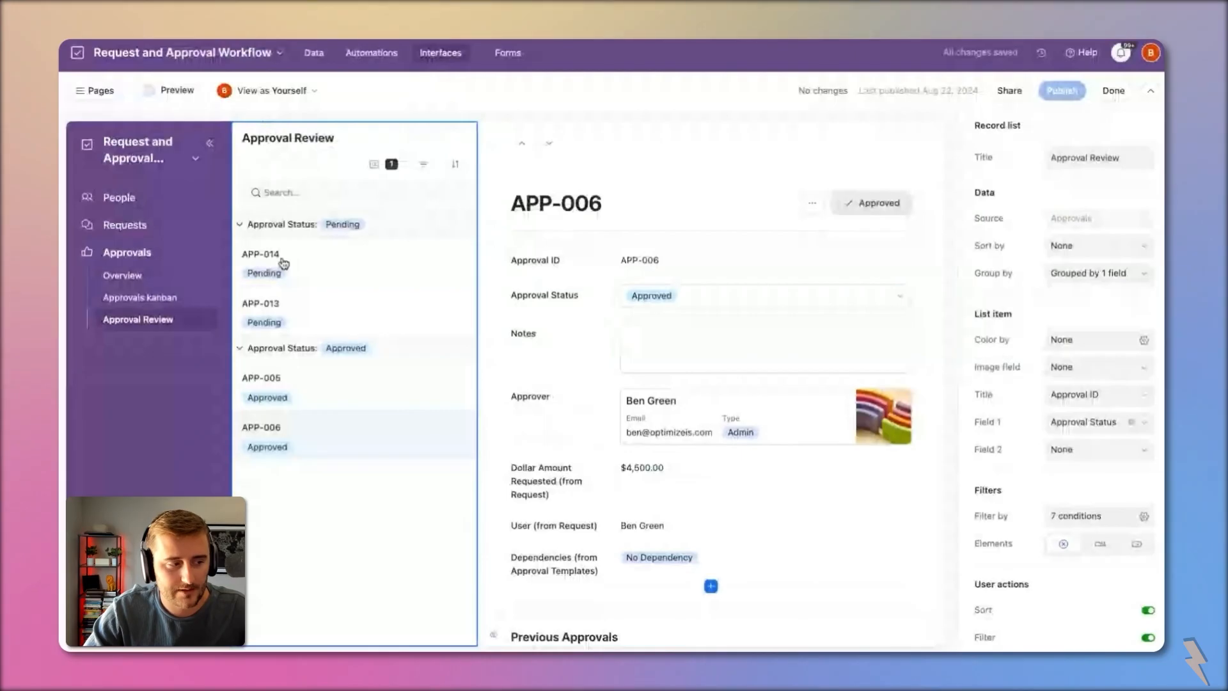
# Step: On APP-014, set the Approve confirmation title to 'Are you sure this is approved?'
pyautogui.click(282, 263)
pyautogui.click(906, 200)
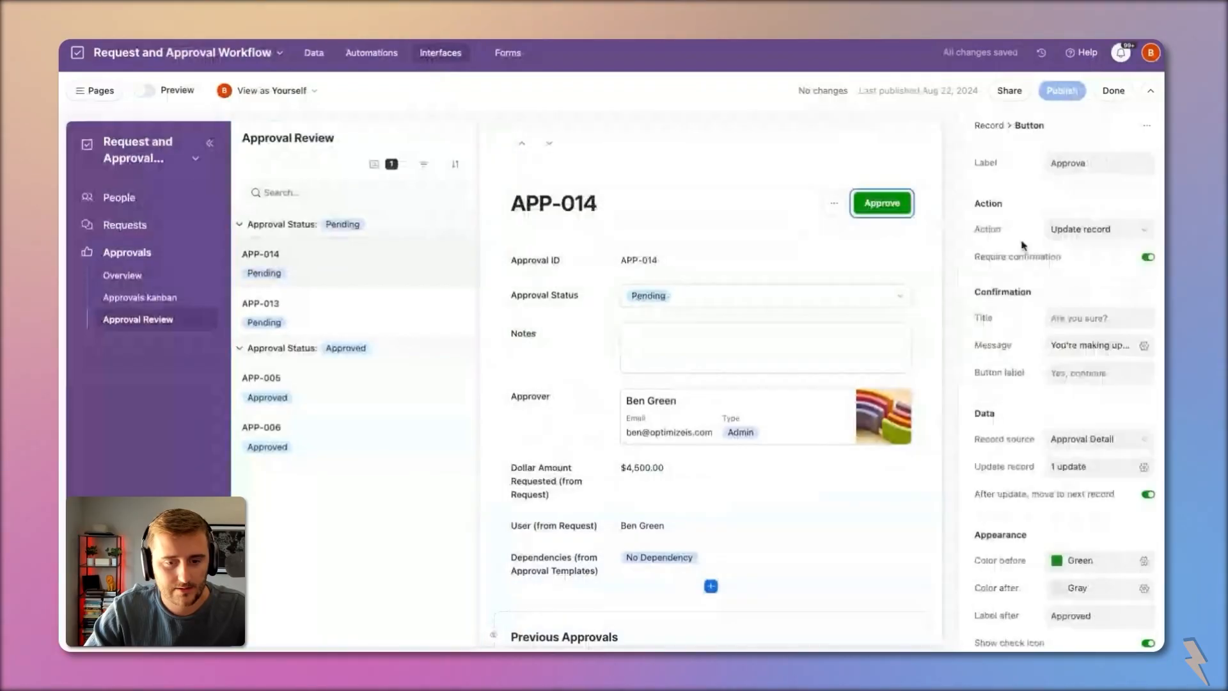
pyautogui.click(1126, 327)
pyautogui.write('Are you sure t')
pyautogui.write('his is appr')
pyautogui.write('oved?')
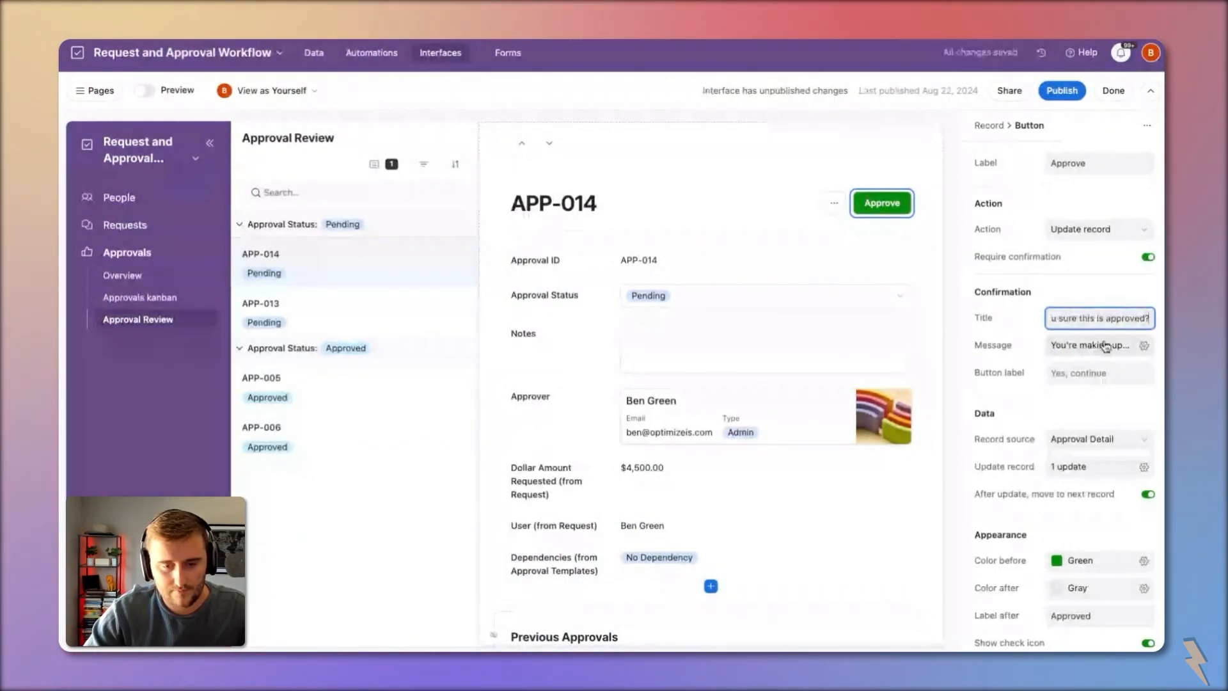
pyautogui.click(1105, 347)
pyautogui.click(1050, 339)
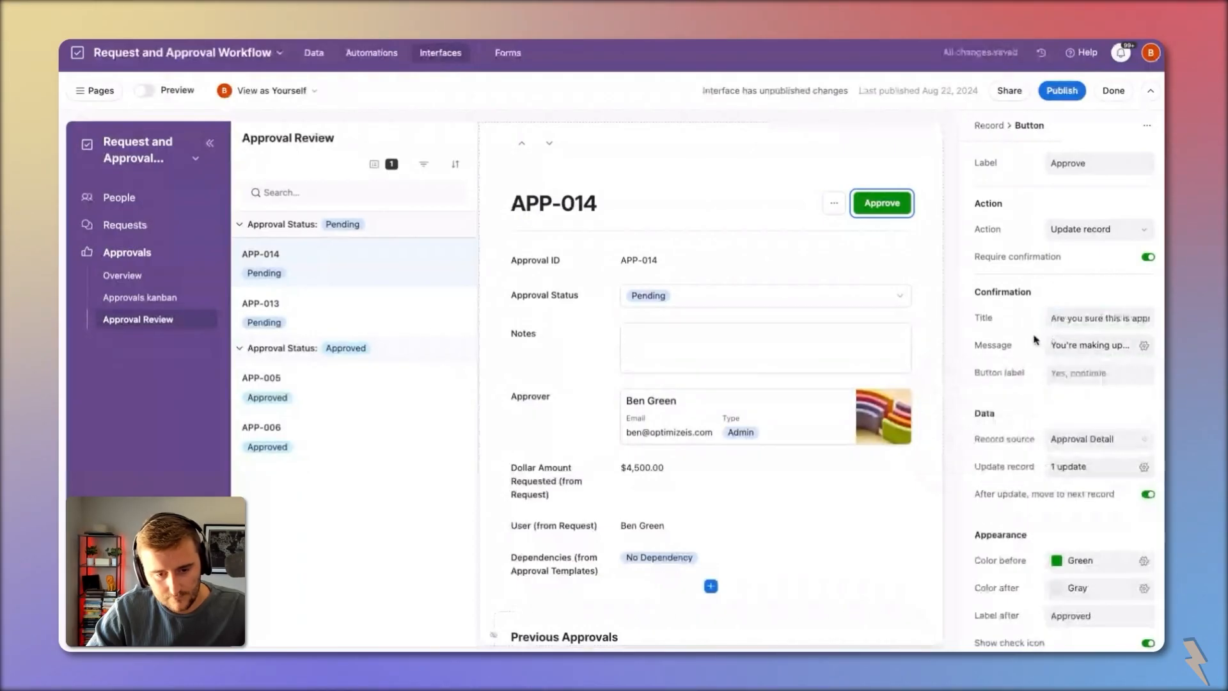
# Step: Republish the Approvals interface
pyautogui.scroll(-3, 1036, 339)
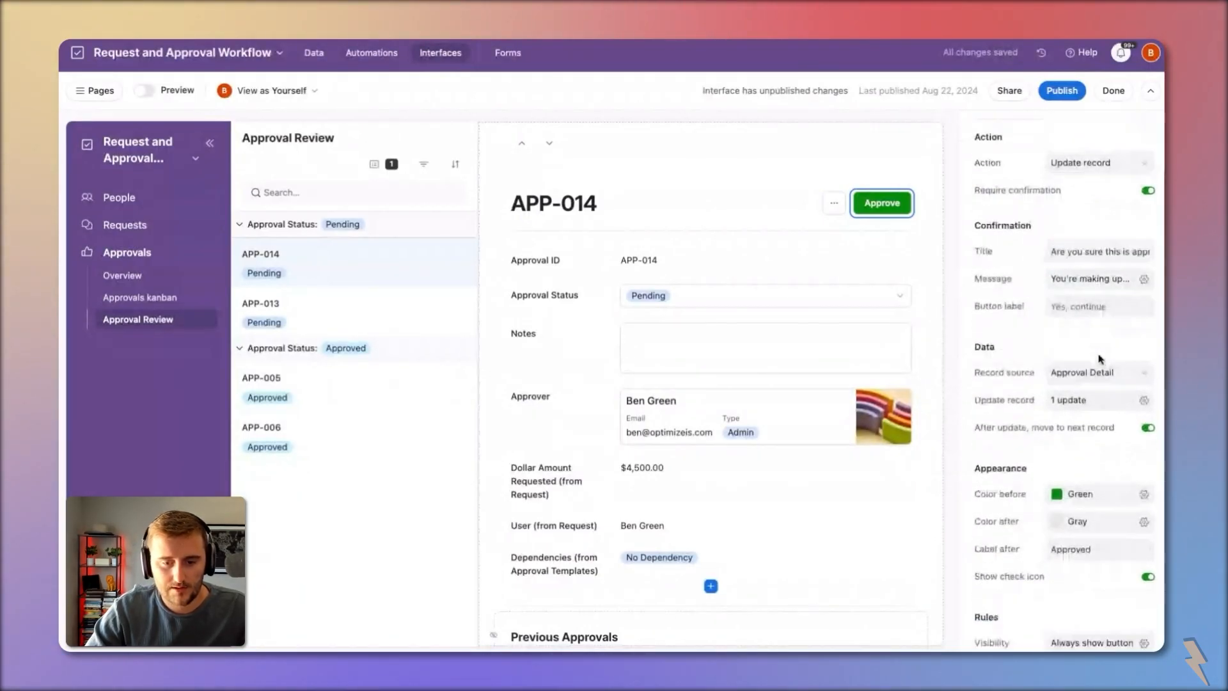
pyautogui.scroll(3, 1100, 359)
pyautogui.click(1061, 90)
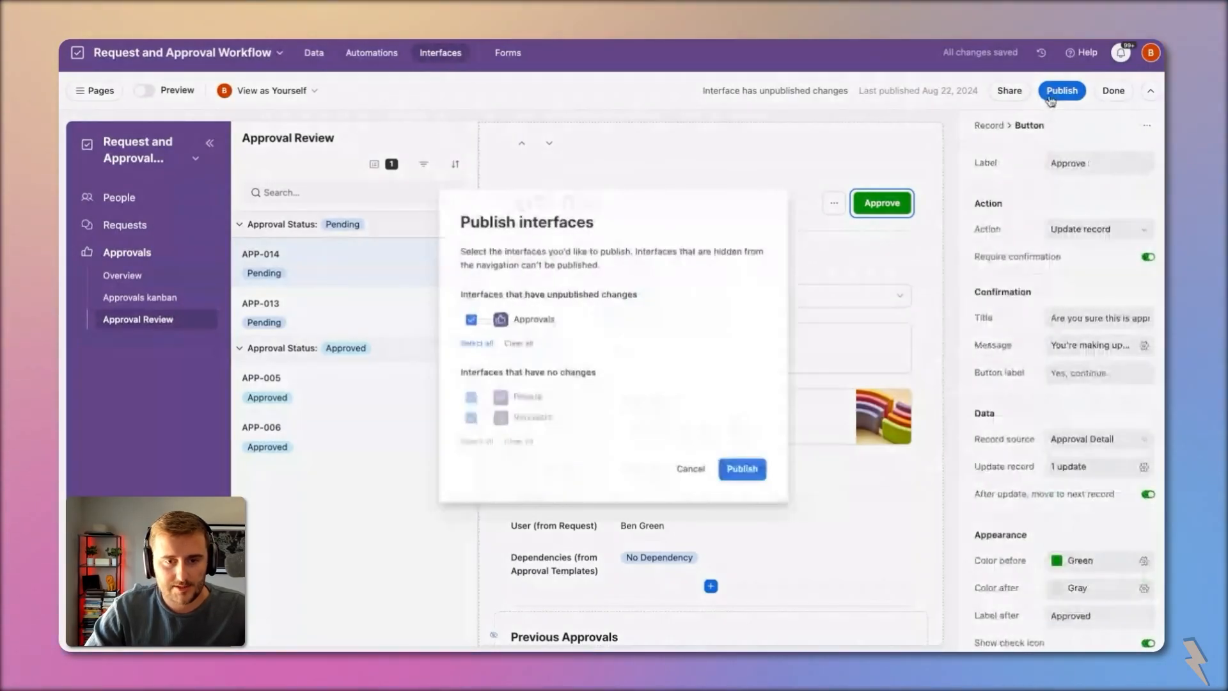
pyautogui.click(743, 472)
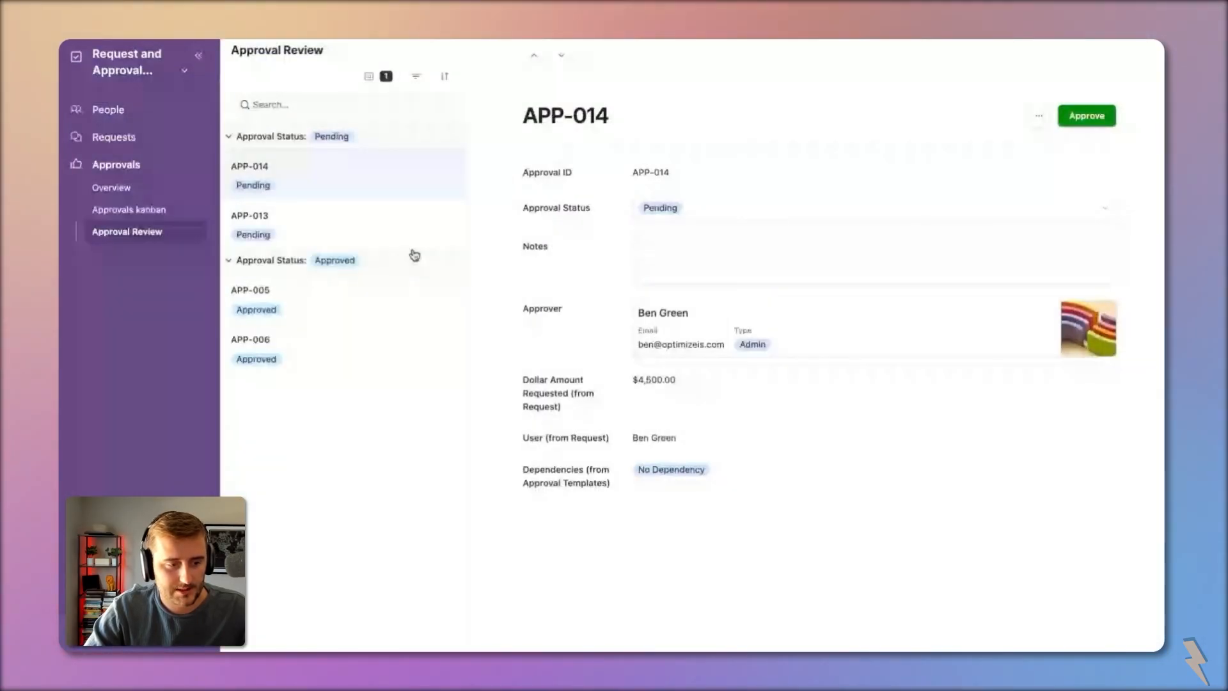
# Step: Write the note 'Great inve' on APP-014 and approve it with confirmation
pyautogui.click(398, 226)
pyautogui.click(371, 177)
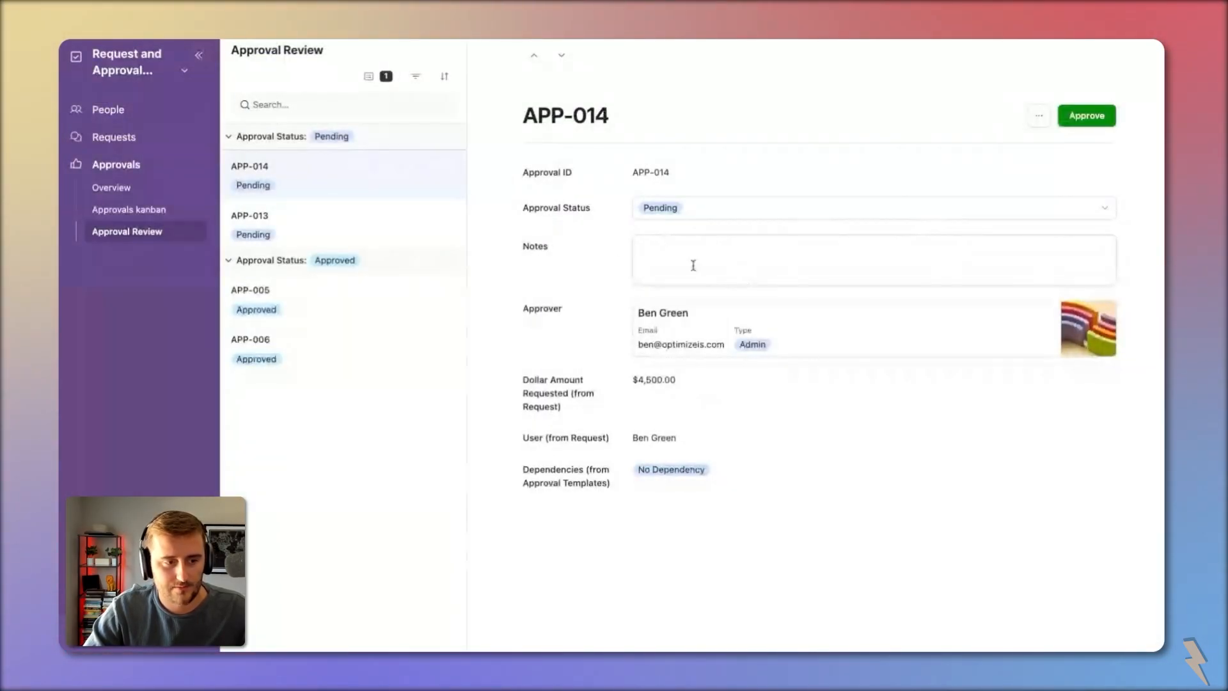
pyautogui.click(669, 273)
pyautogui.write('Great investment')
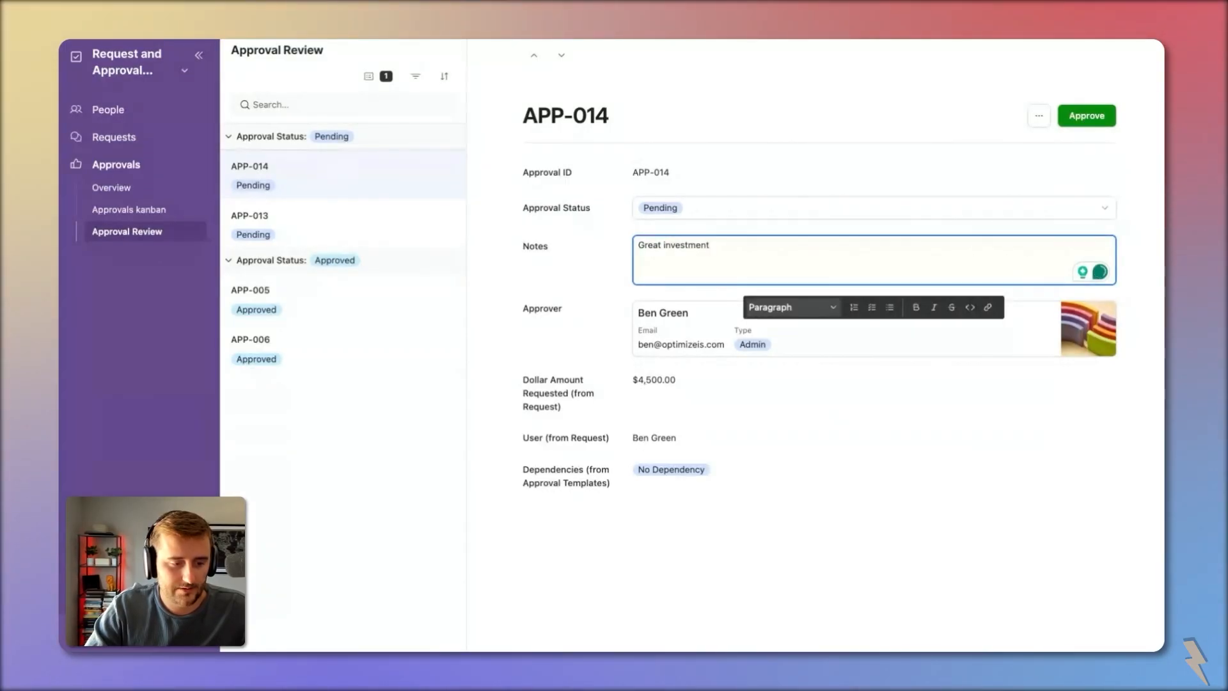
pyautogui.click(1106, 118)
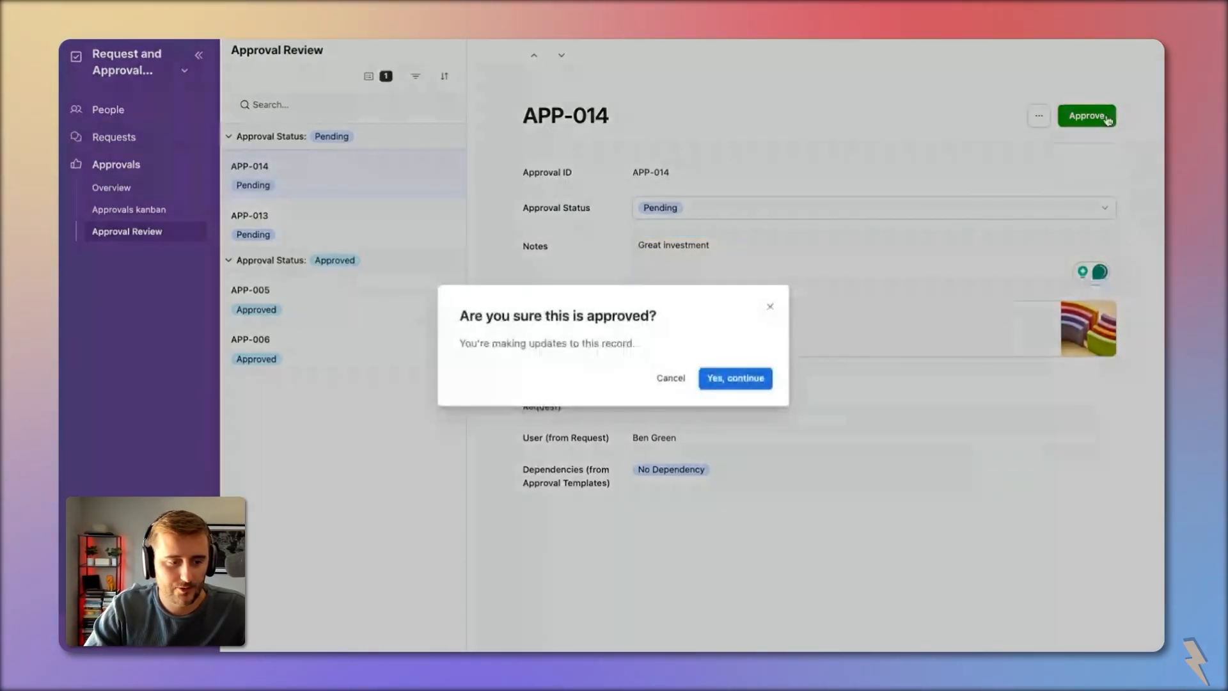
pyautogui.click(740, 383)
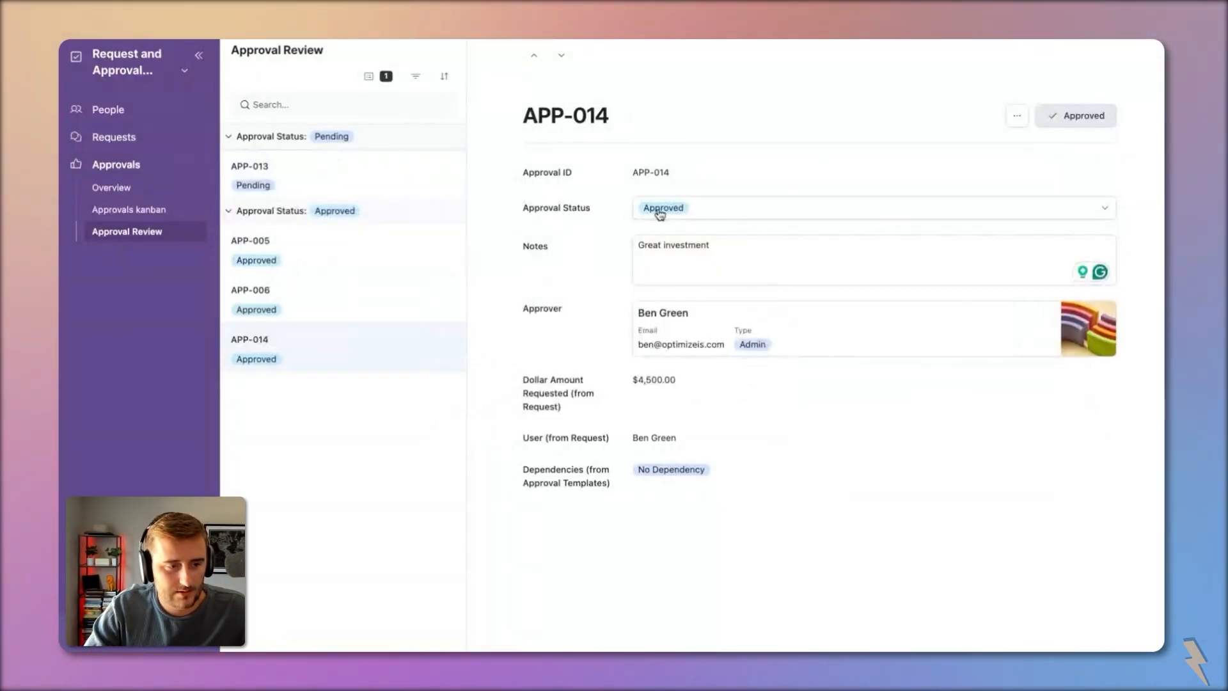
# Step: Back in the interface editor, review the approval record list settings, then go to Automations
pyautogui.click(110, 66)
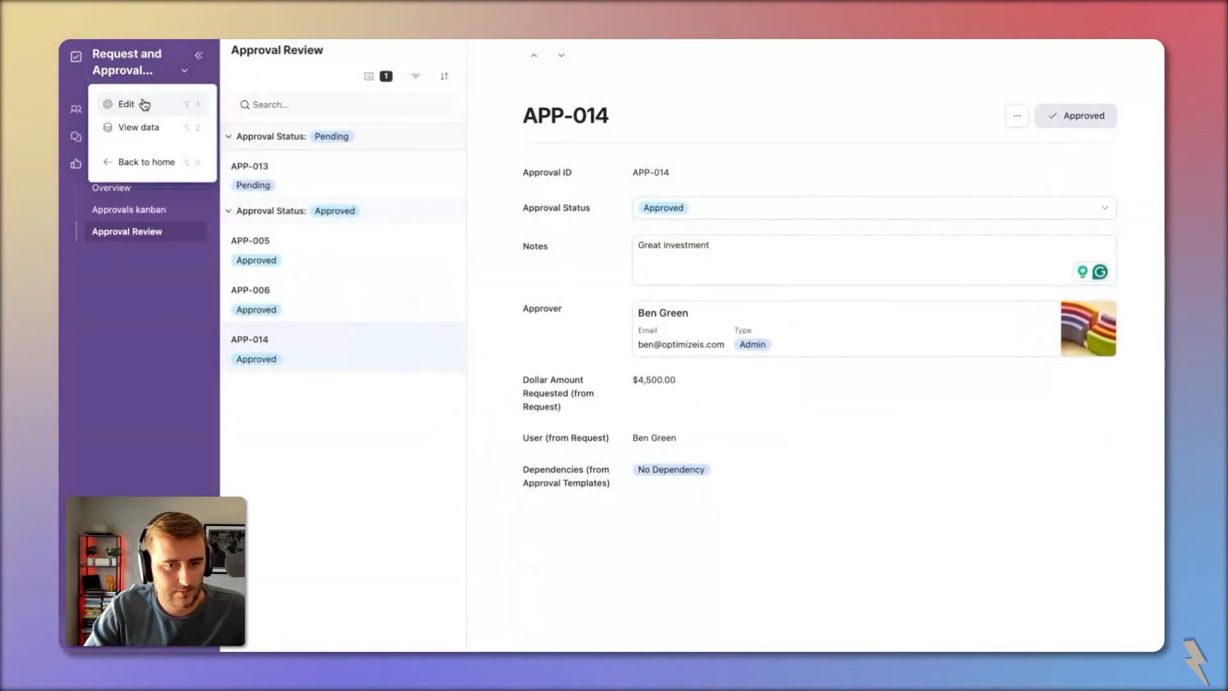
pyautogui.click(142, 101)
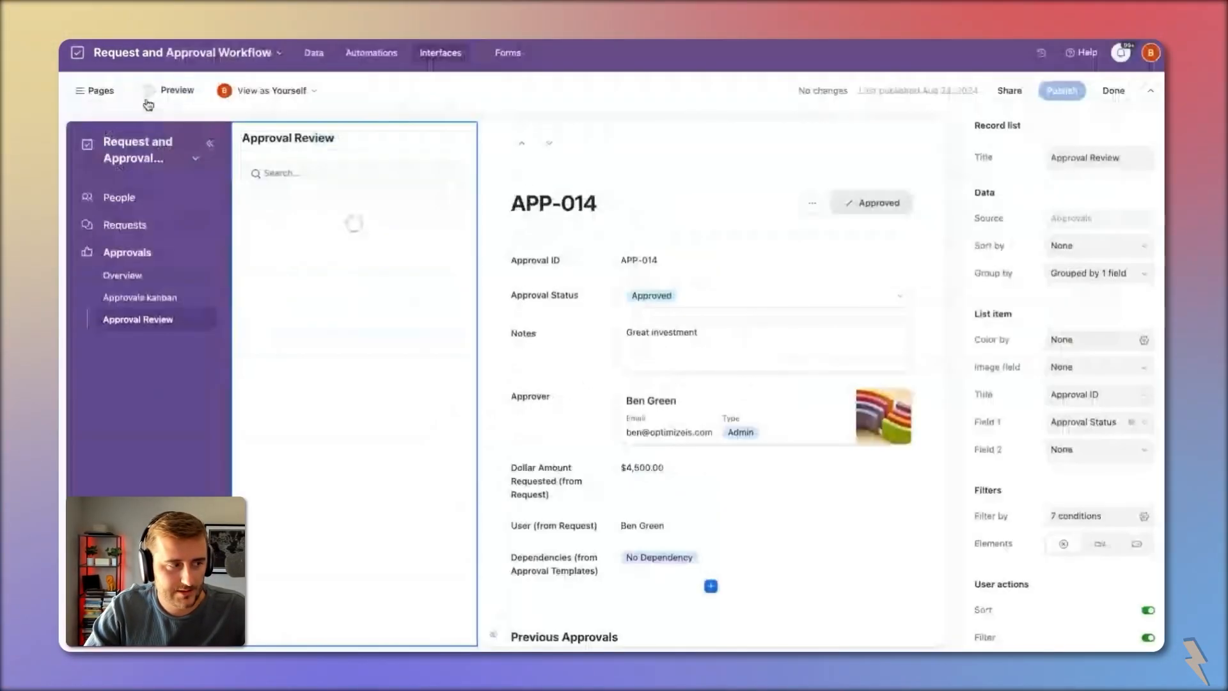
pyautogui.click(871, 204)
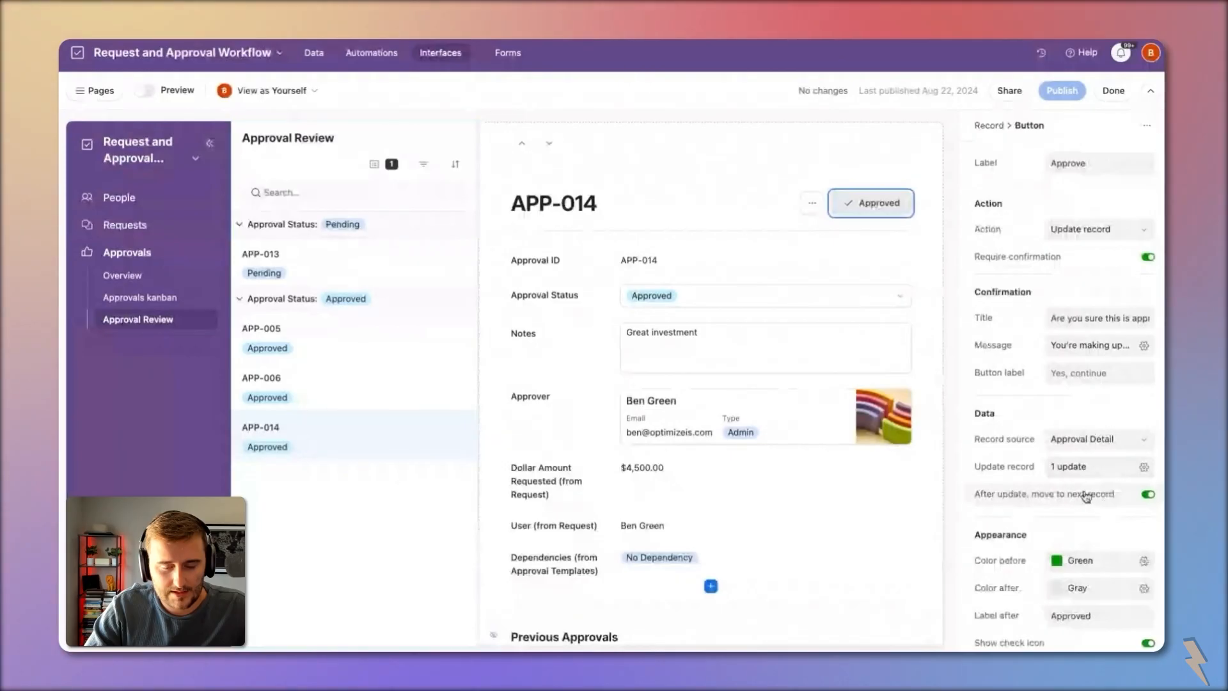
pyautogui.click(364, 260)
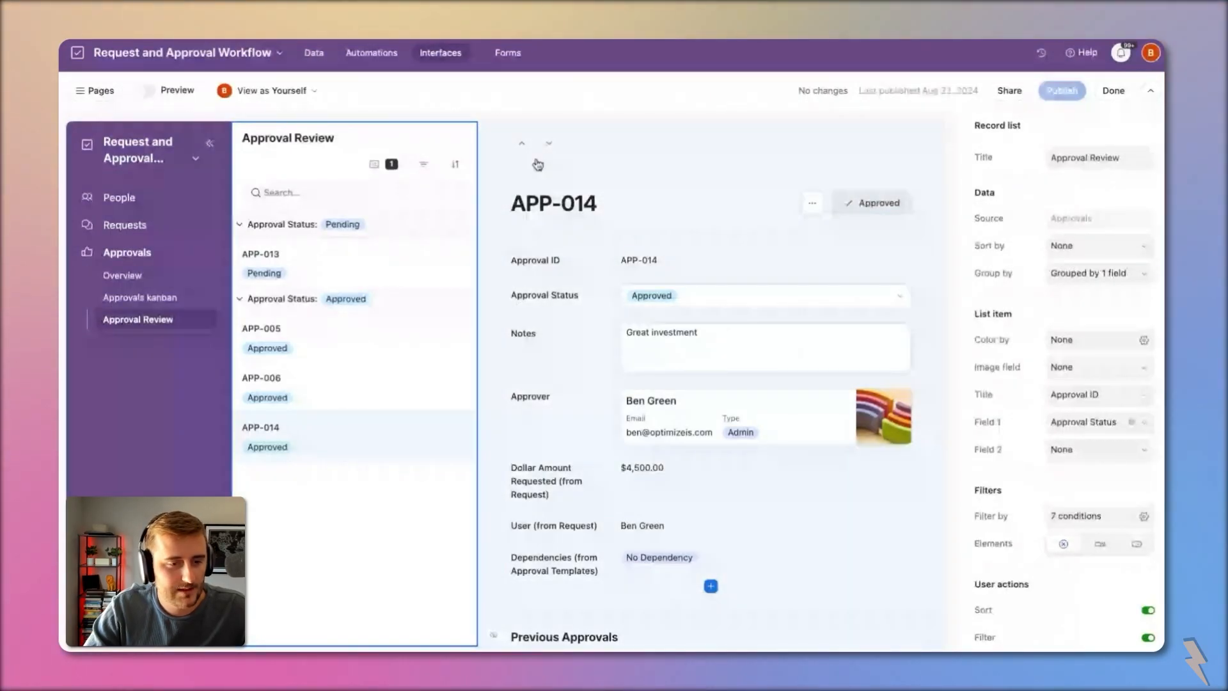
pyautogui.scroll(-2, 683, 348)
pyautogui.scroll(2, 683, 348)
pyautogui.click(353, 57)
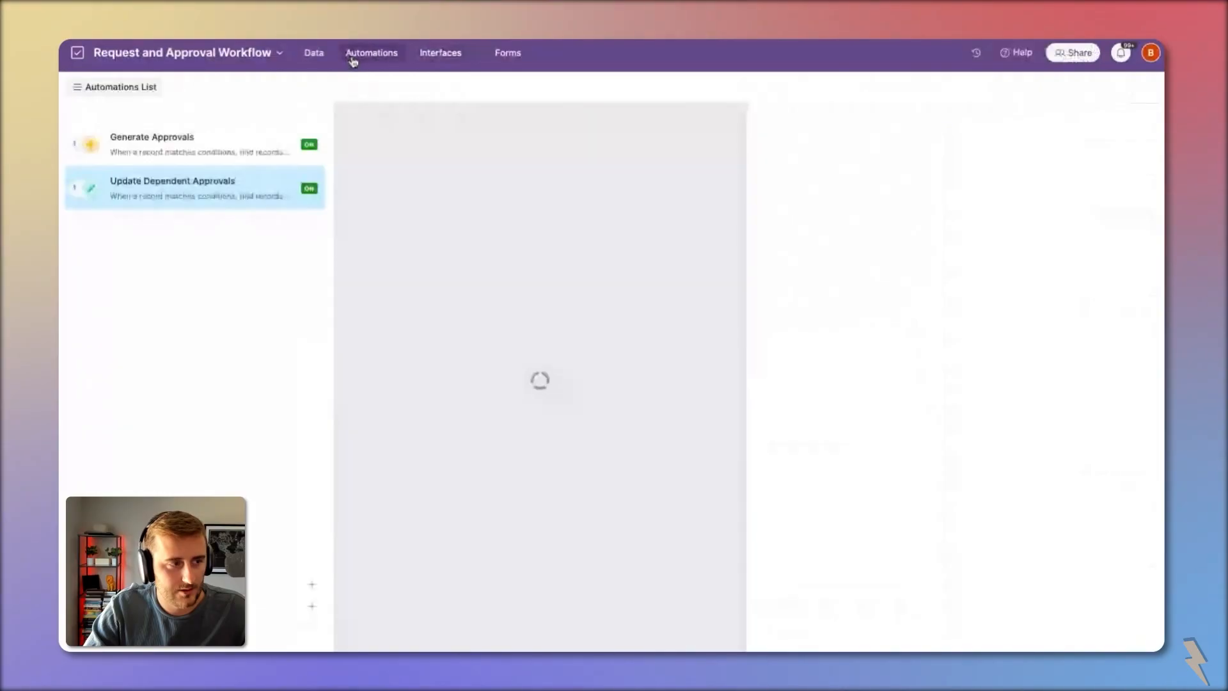
# Step: Create an automation named 'Notify Approver to Approve' and review the Generate Approvals and Update Dependent Approvals automations
pyautogui.click(312, 584)
pyautogui.write('Notify Approver')
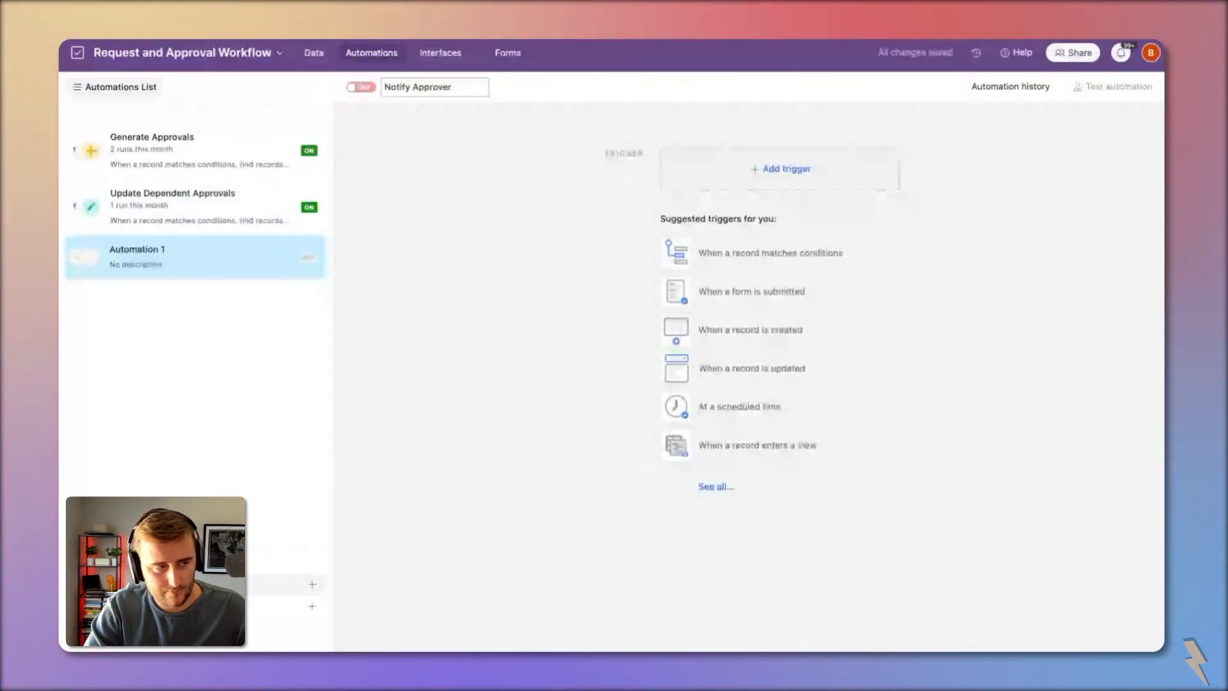
pyautogui.write(' to Approve')
pyautogui.press('Return')
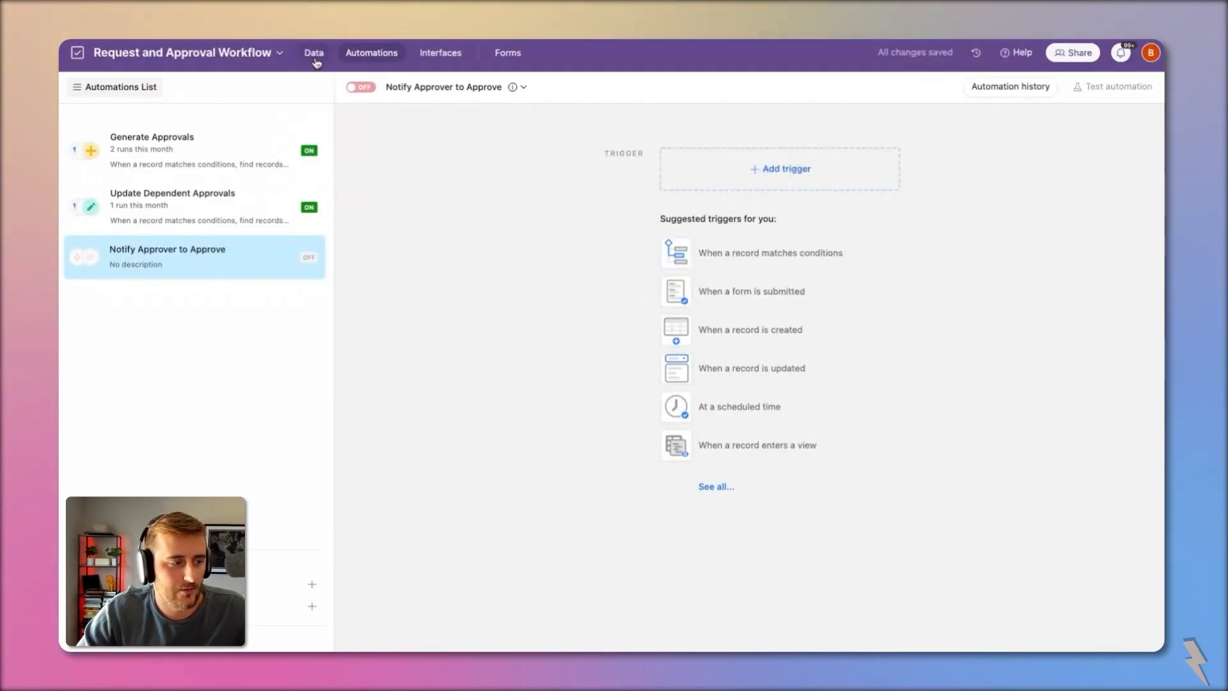
pyautogui.click(213, 173)
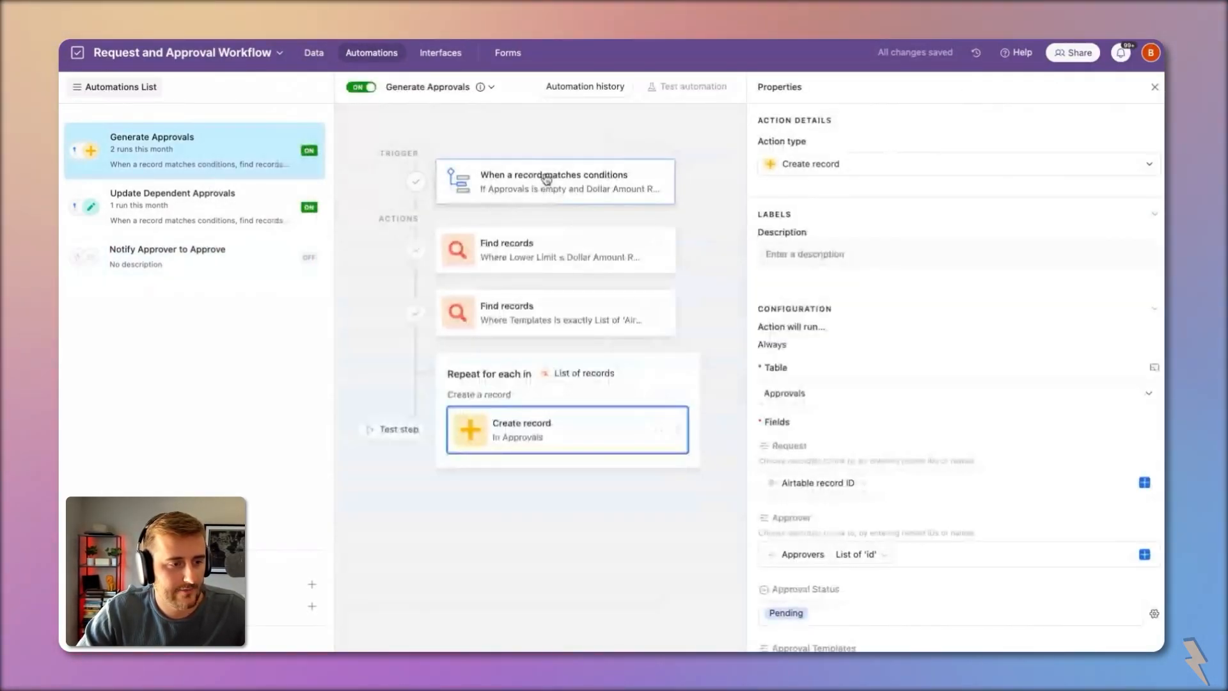
pyautogui.click(229, 211)
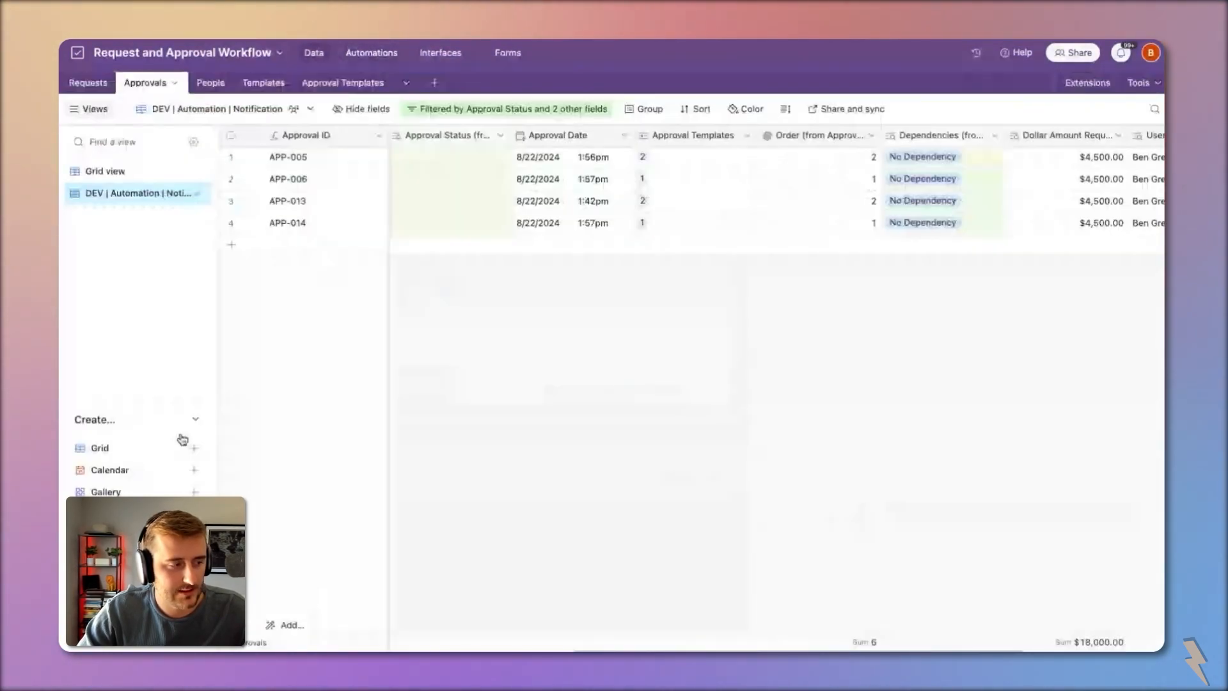
# Step: Check the Notification view's filter conditions, then return to the Notify Approver to Approve automation
pyautogui.click(451, 113)
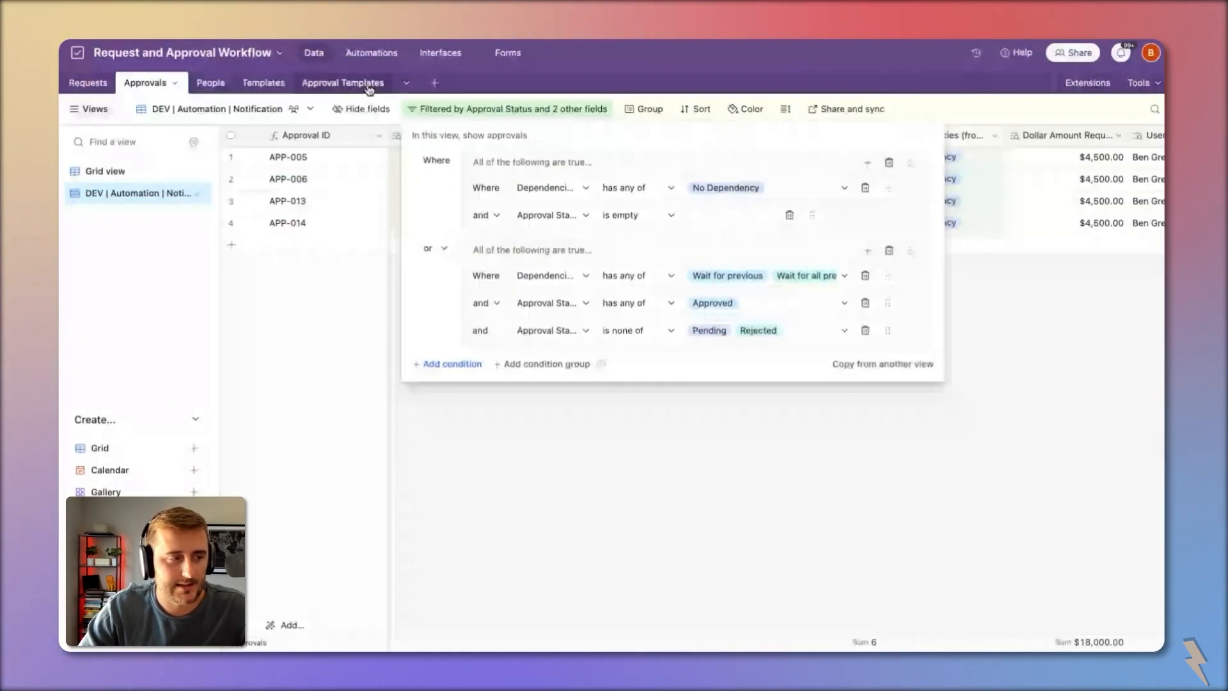
pyautogui.click(372, 52)
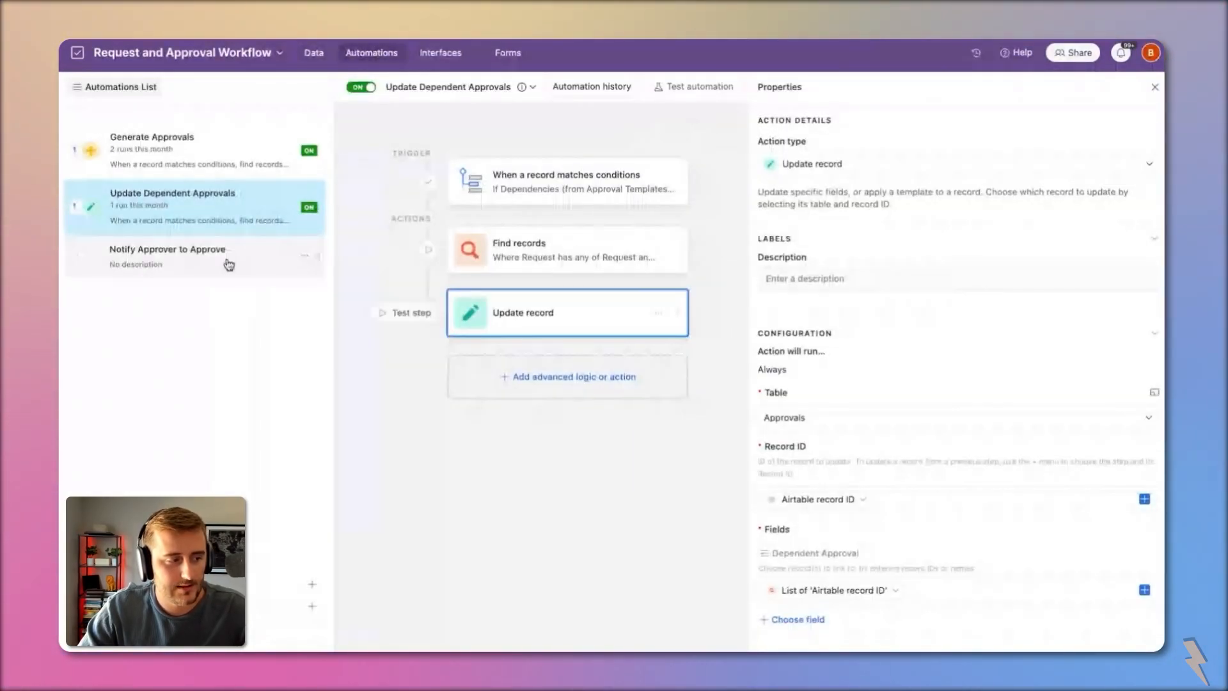
pyautogui.click(228, 263)
# Step: Set the trigger to when a record enters the Approvals table's DEV | Automation | Notification view
pyautogui.click(758, 170)
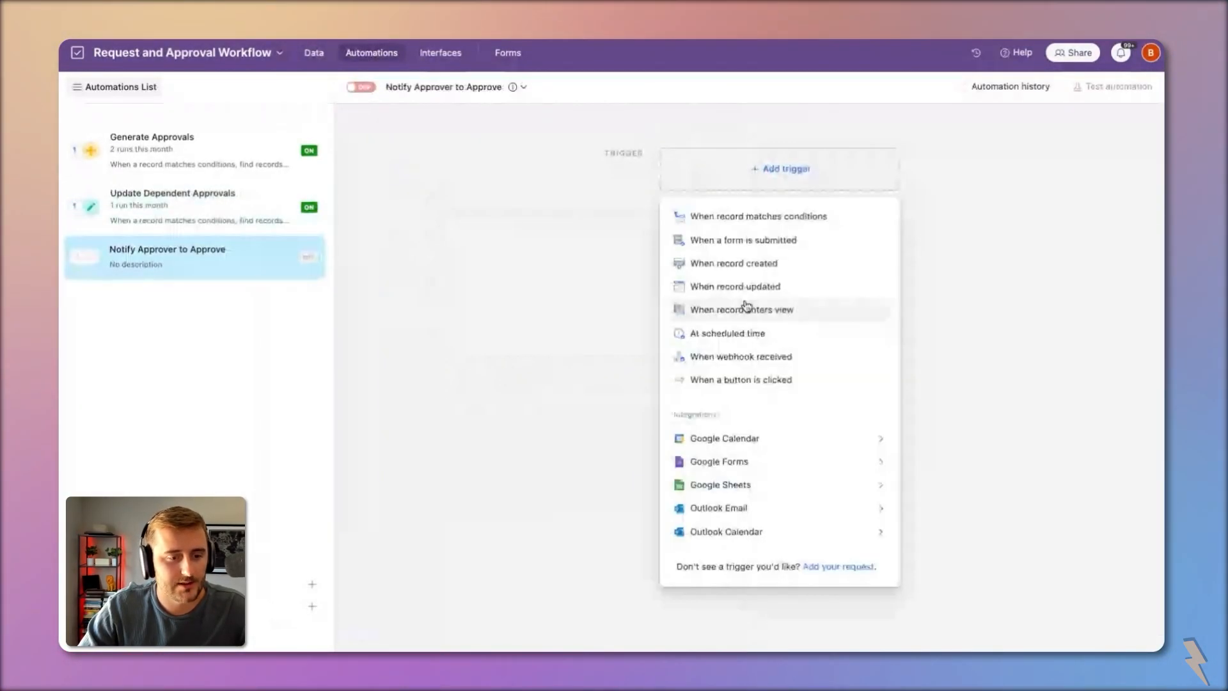
pyautogui.click(761, 310)
pyautogui.click(902, 280)
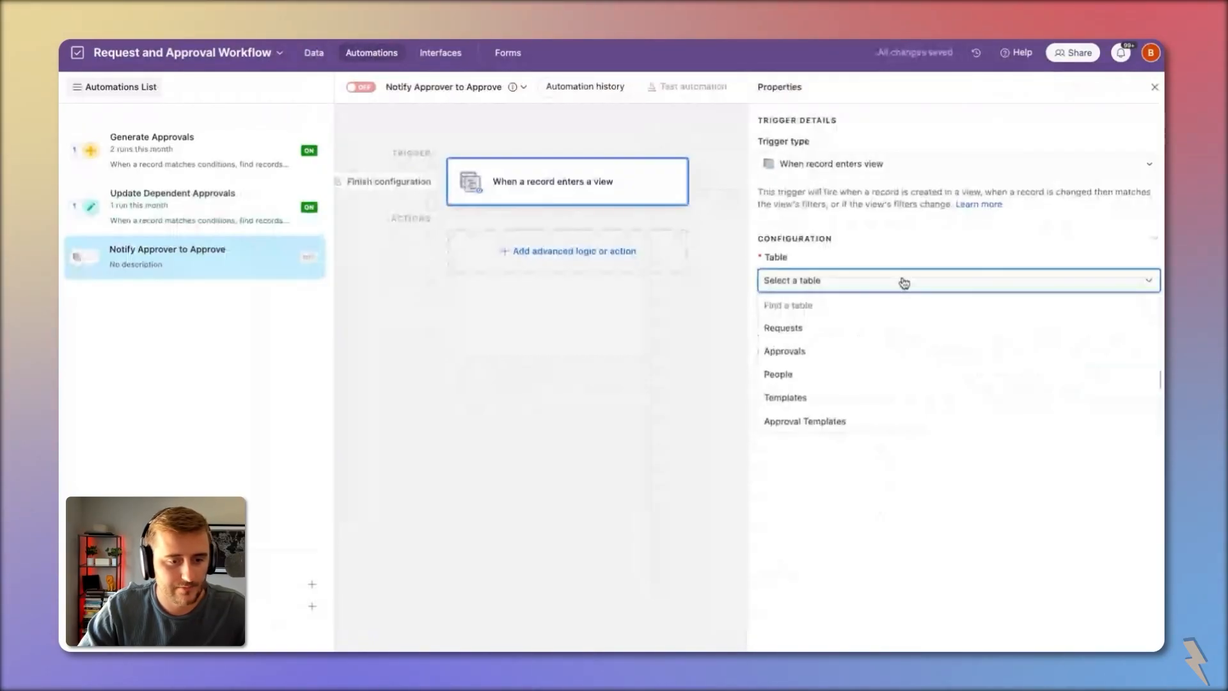
pyautogui.click(853, 351)
pyautogui.click(839, 341)
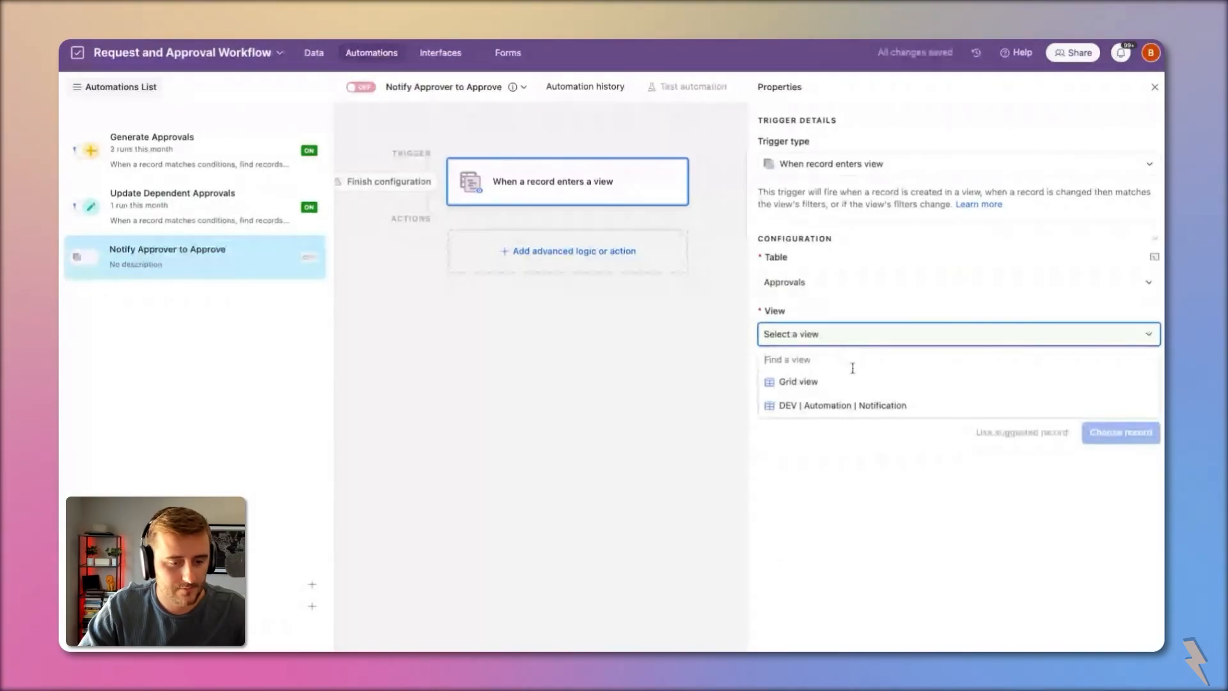
pyautogui.click(886, 404)
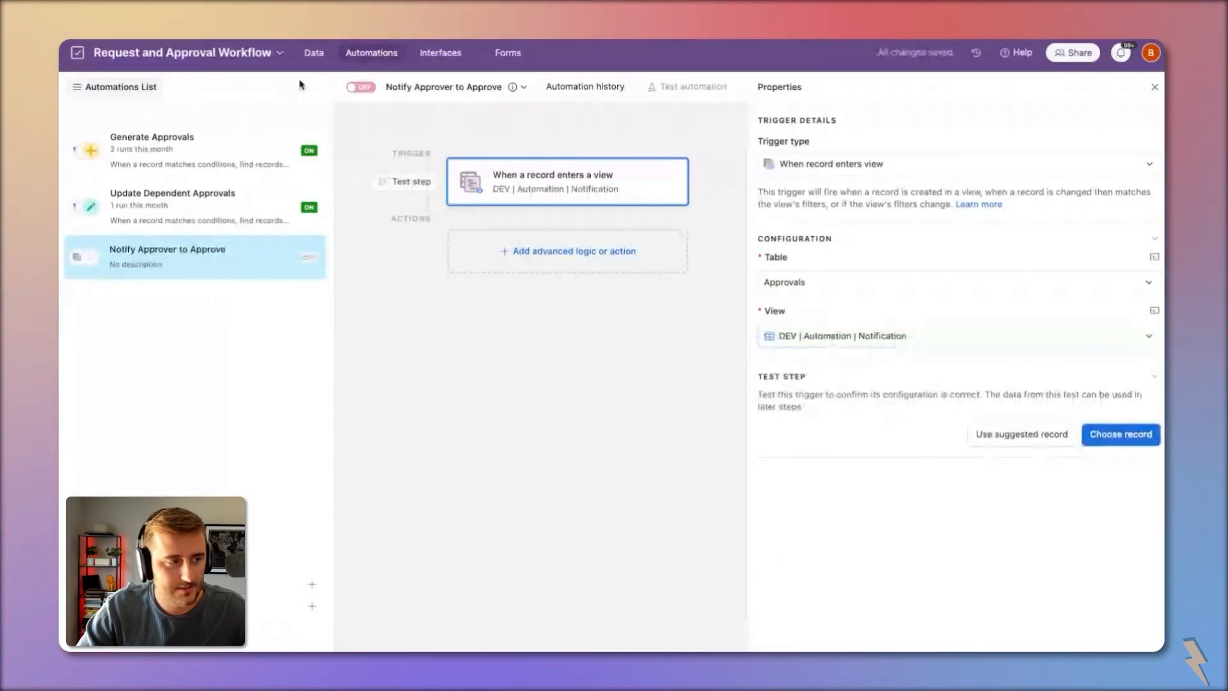
# Step: Bring up the options menu for the Approvals table's Notification view
pyautogui.click(314, 52)
pyautogui.click(310, 109)
pyautogui.moveTo(315, 156)
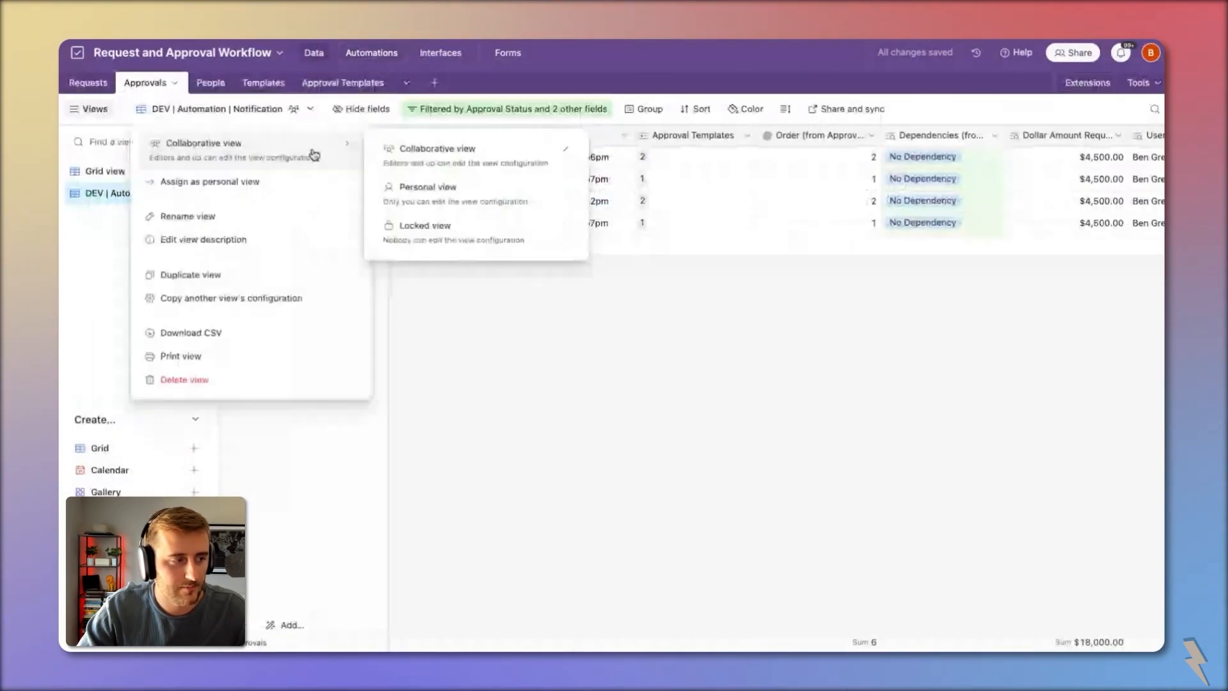
# Step: Start locking the Notification view, explaining that people should message the view's owner before editing
pyautogui.click(468, 232)
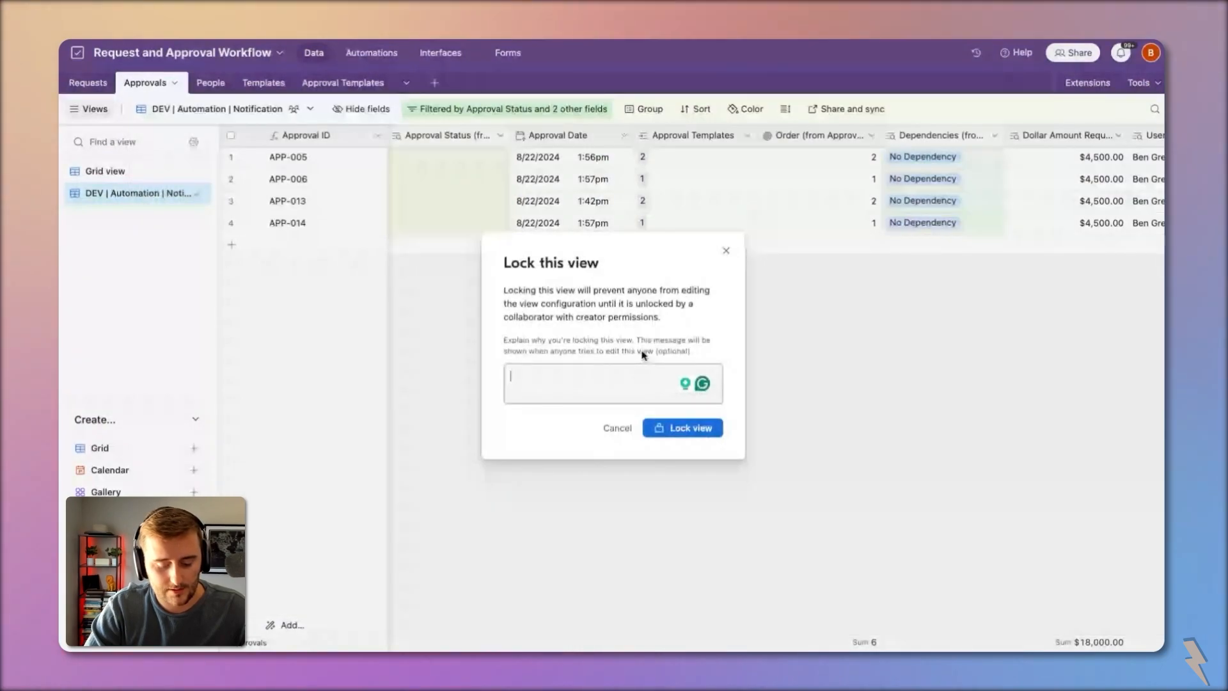
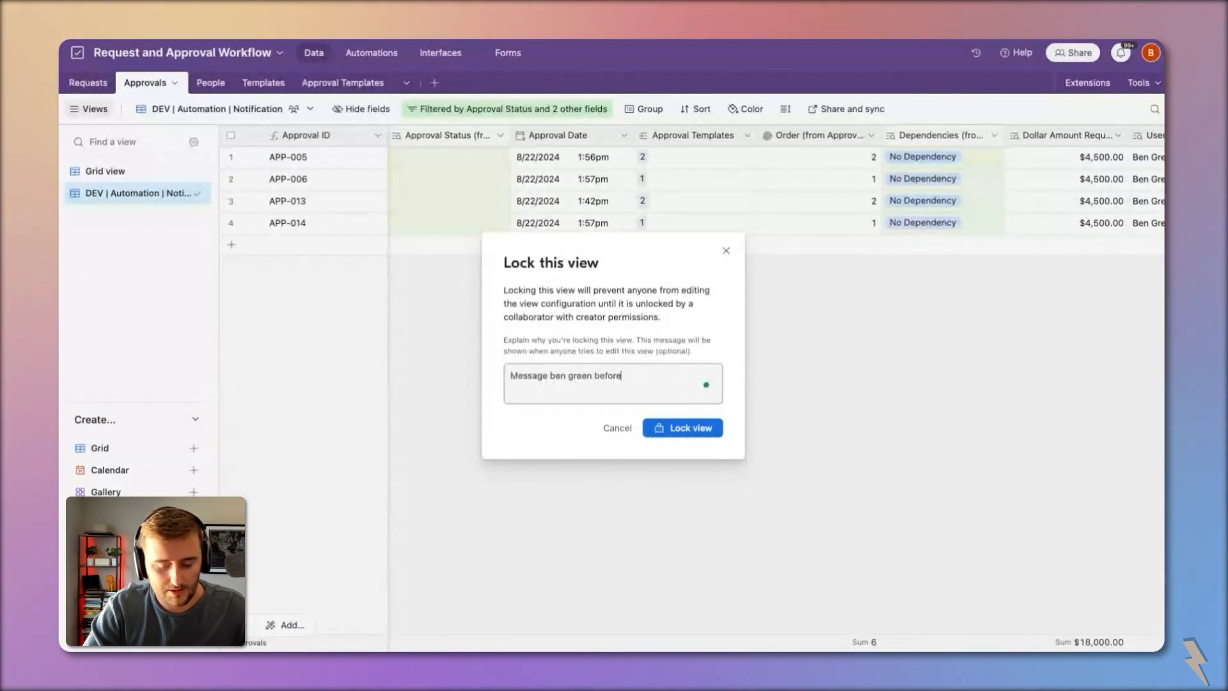
pyautogui.press('super+a')
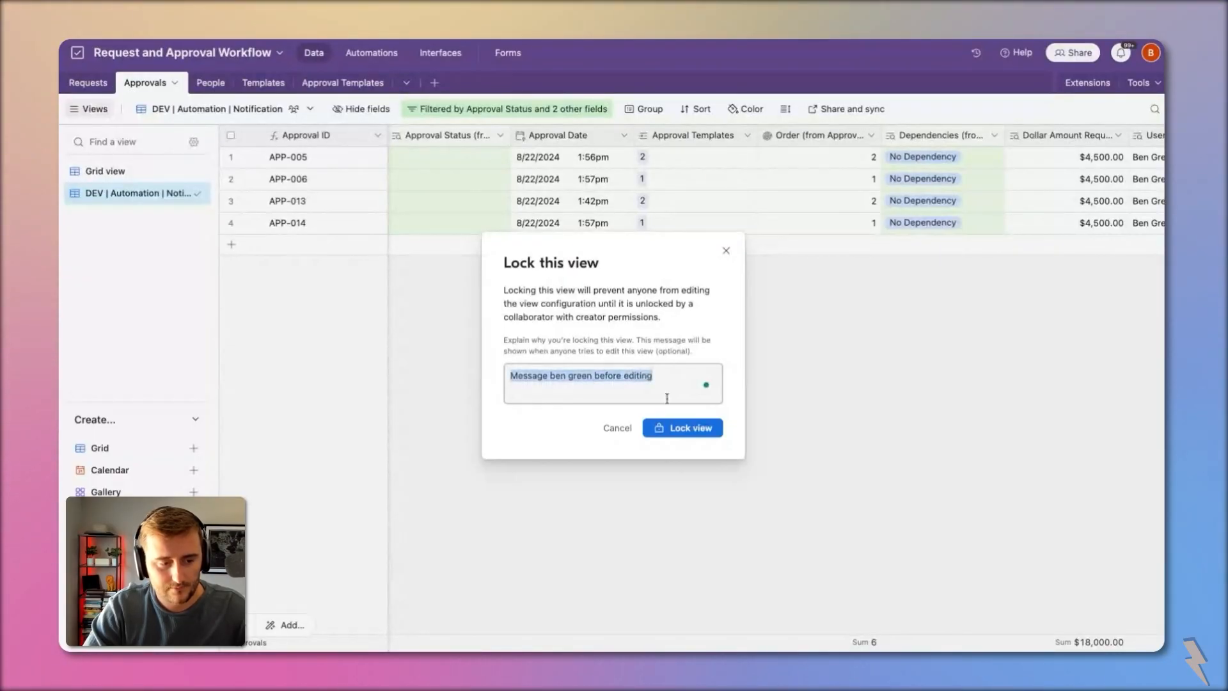
# Step: Confirm the Notification view lock and return to the automation to add an action
pyautogui.click(685, 426)
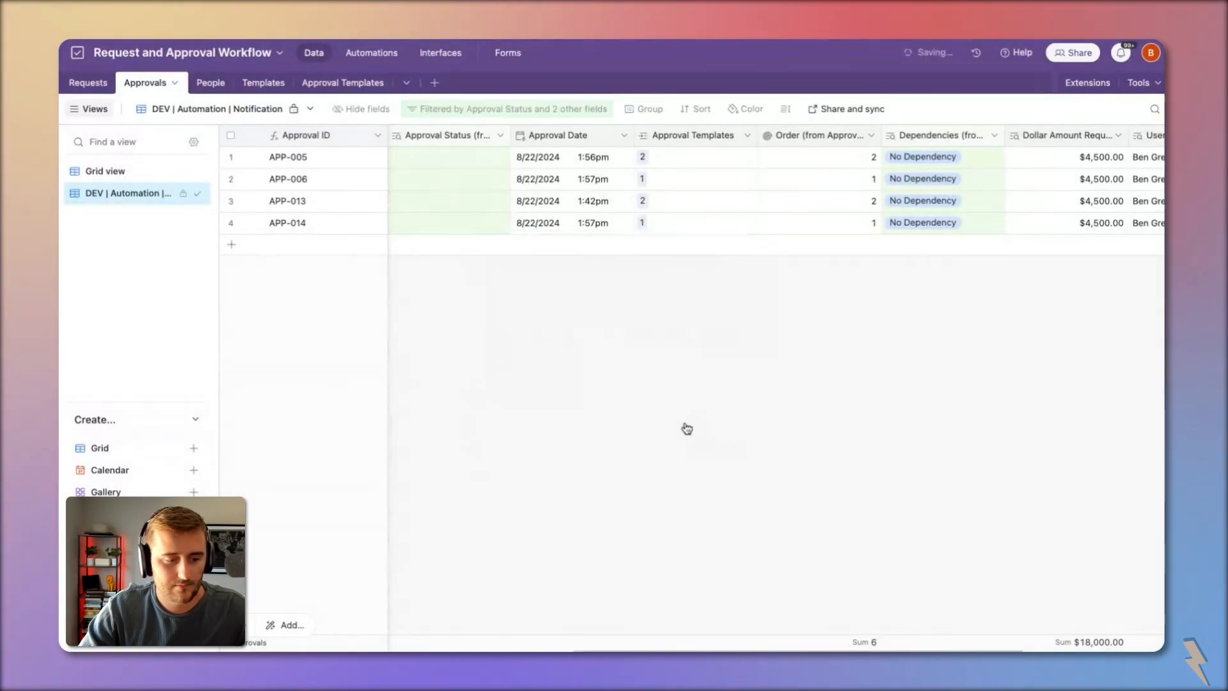
pyautogui.click(381, 57)
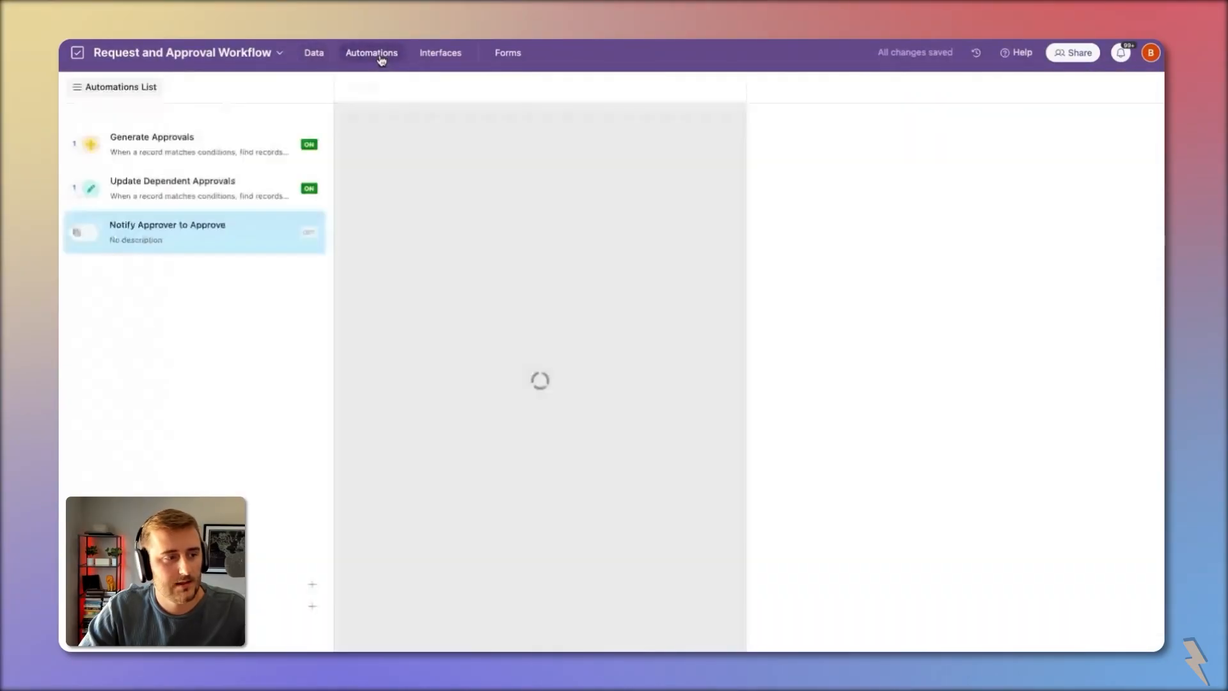
pyautogui.click(620, 246)
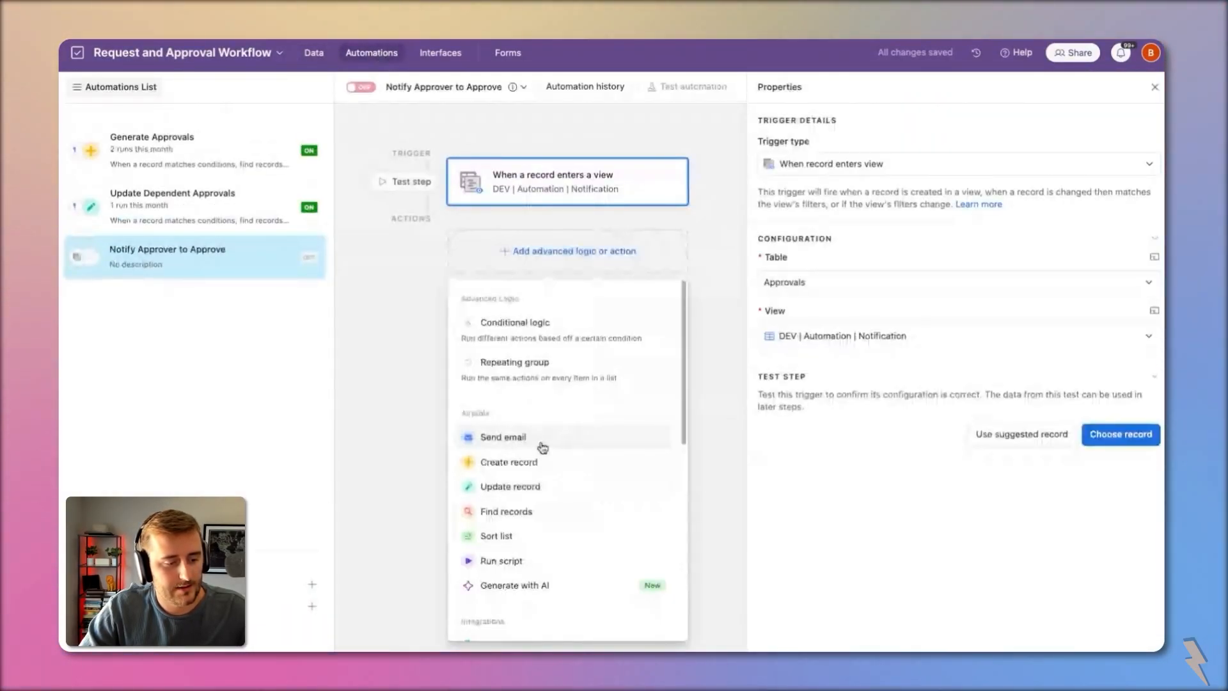
# Step: Scroll through the list of available automation actions
pyautogui.scroll(-3, 541, 445)
pyautogui.scroll(-1, 538, 447)
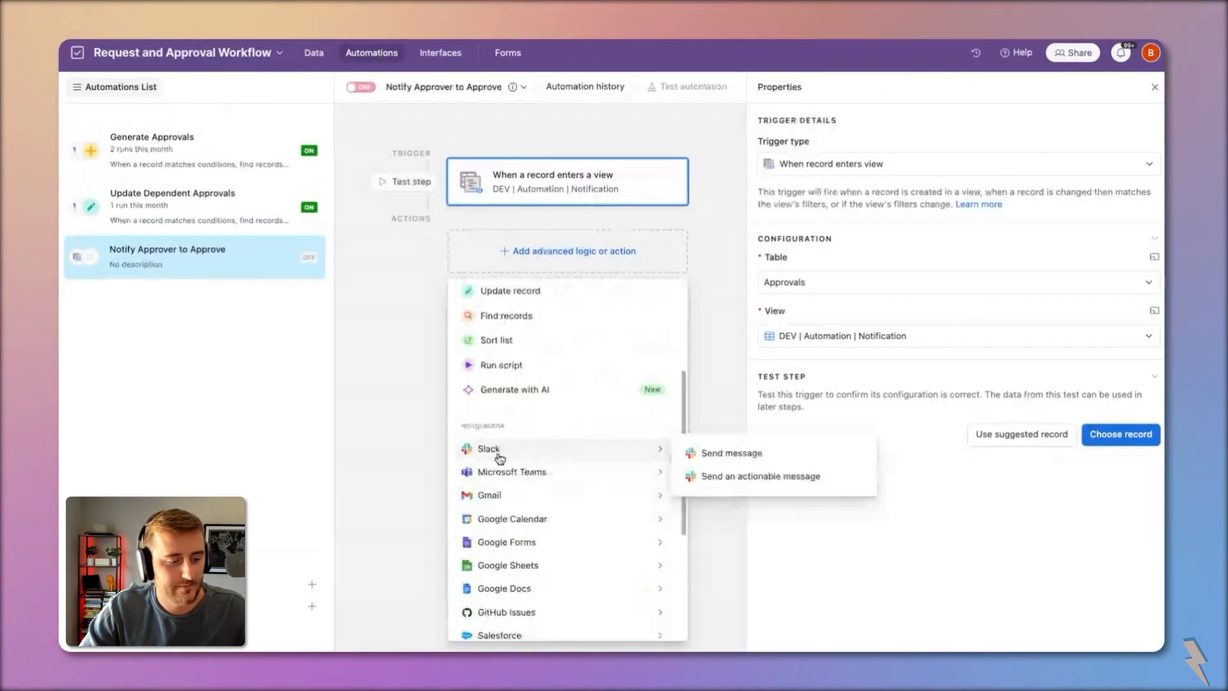
pyautogui.moveTo(507, 486)
pyautogui.scroll(-2, 540, 537)
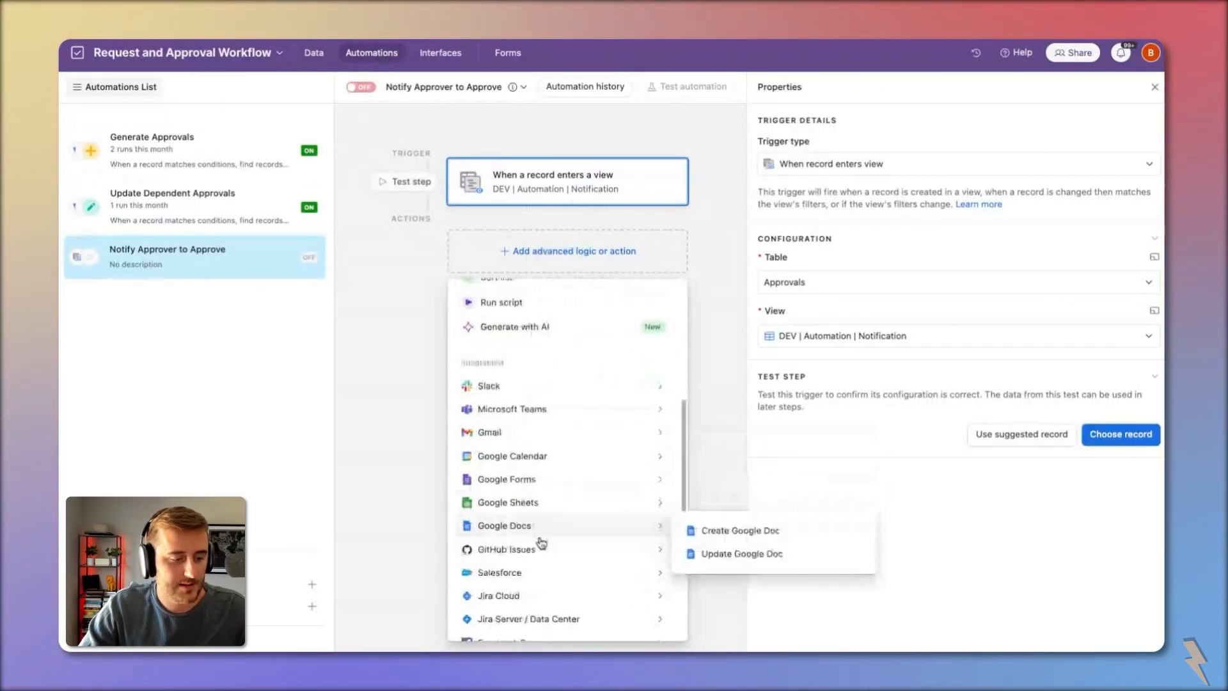
pyautogui.moveTo(561, 533)
pyautogui.scroll(5, 561, 533)
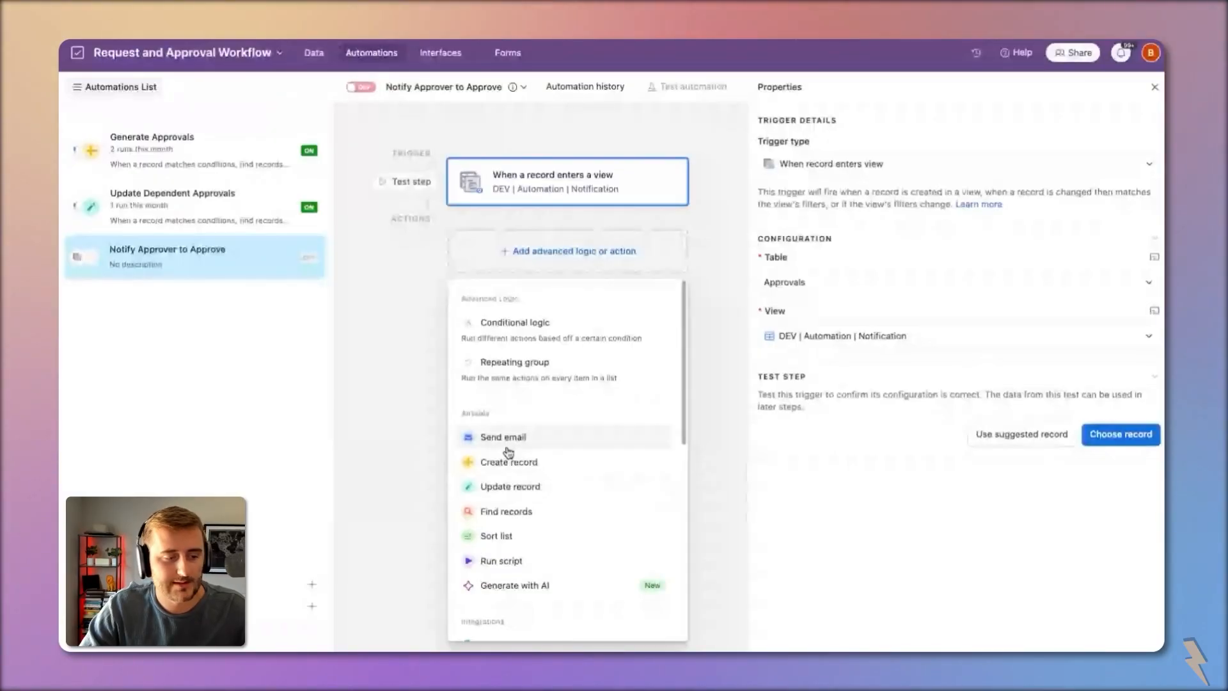
# Step: Add a Send an email action addressed to the approver email's linked record ID
pyautogui.click(505, 439)
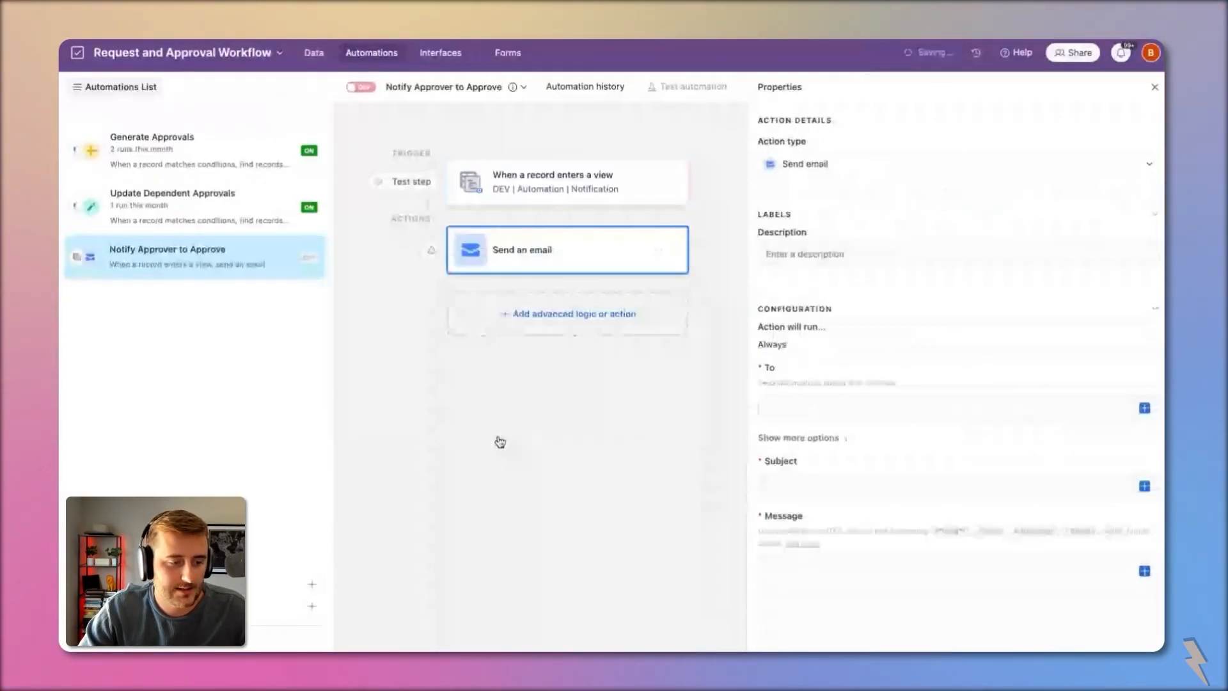
pyautogui.click(1145, 408)
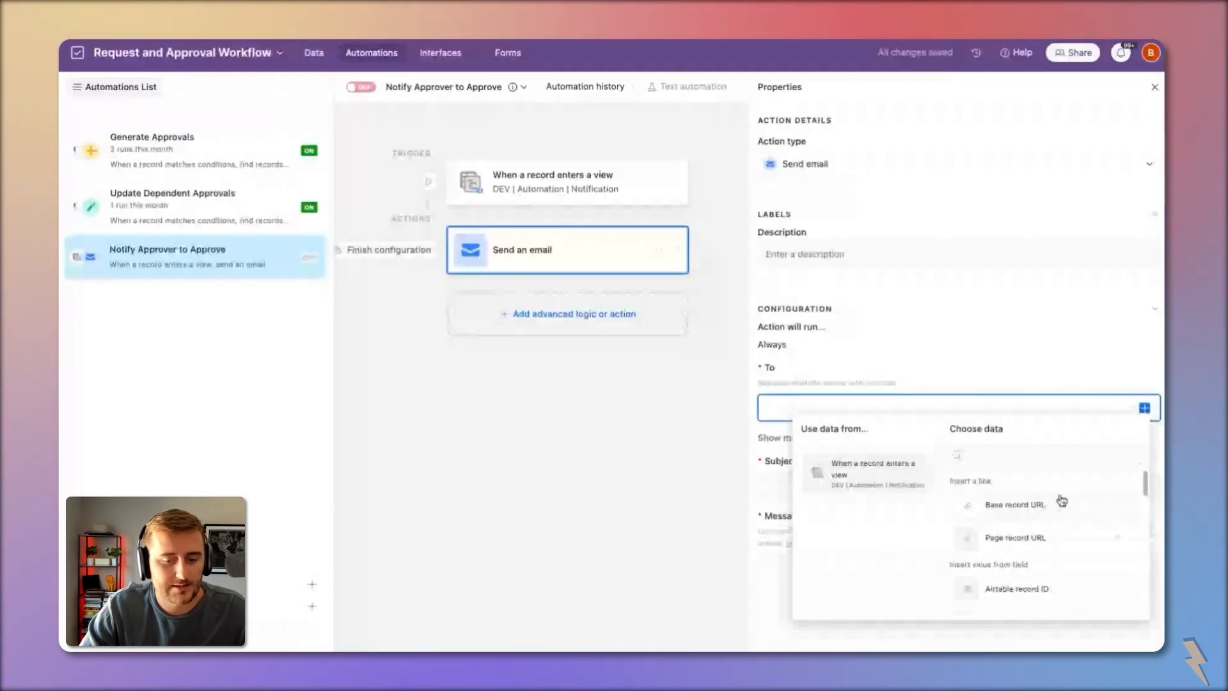
pyautogui.scroll(-2, 1061, 500)
pyautogui.scroll(-8, 1052, 503)
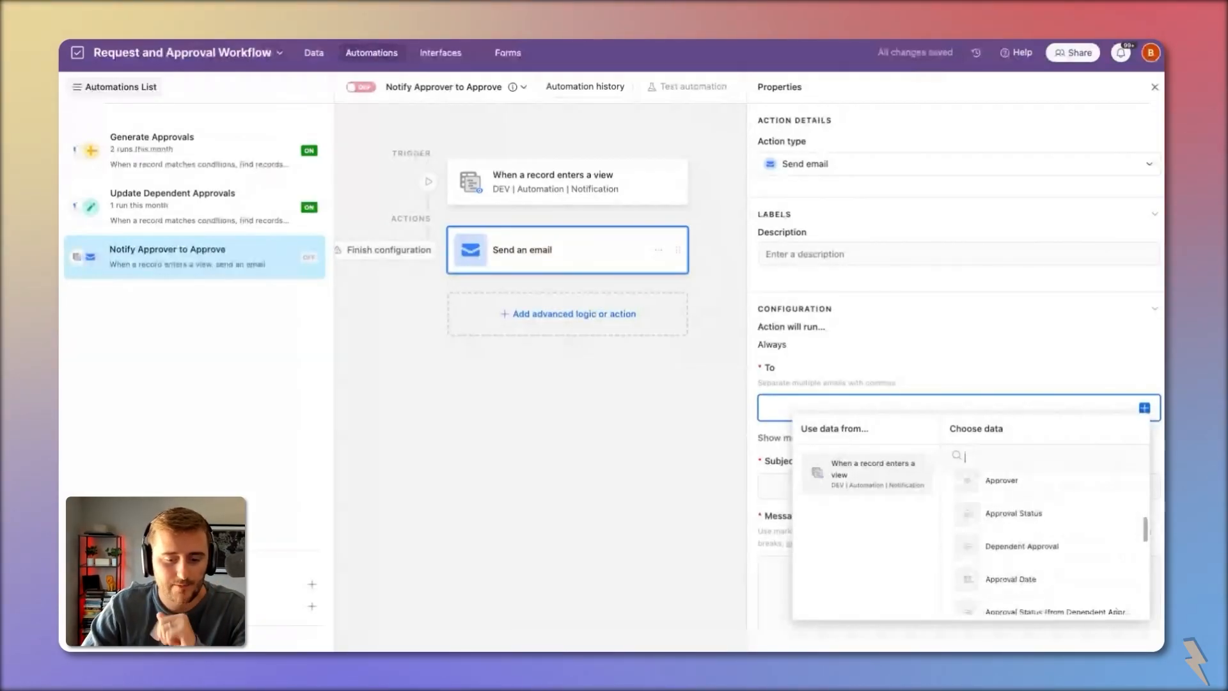
pyautogui.scroll(-2, 1082, 539)
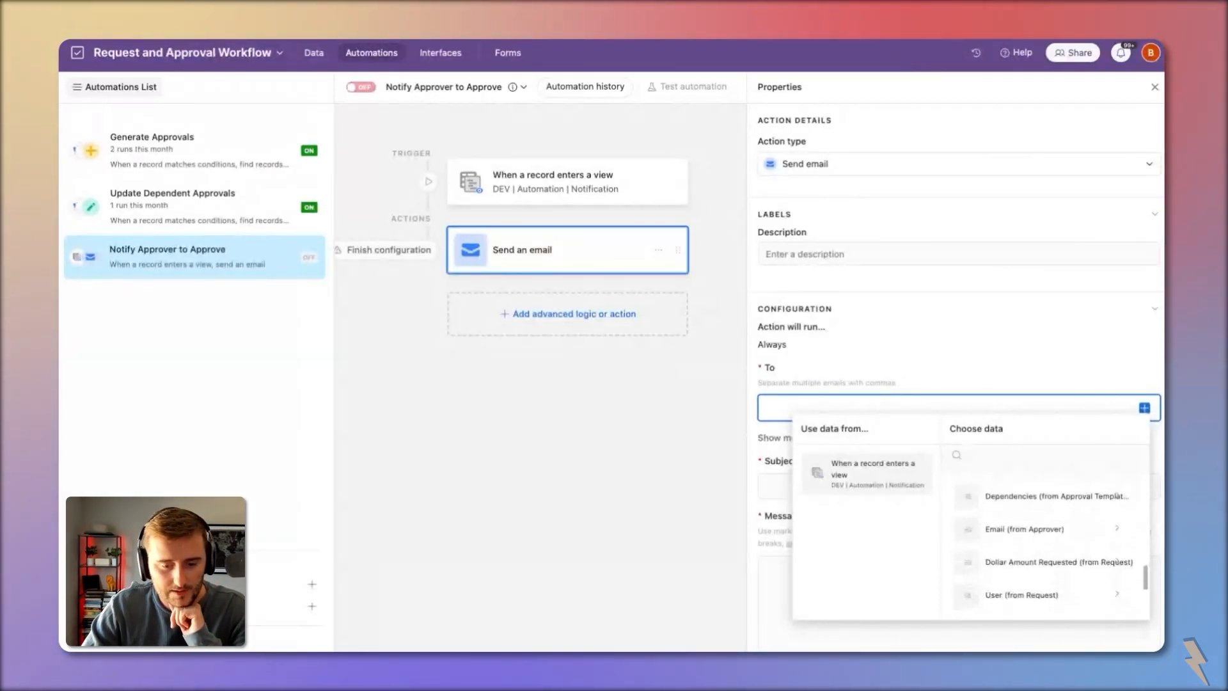
pyautogui.click(1082, 539)
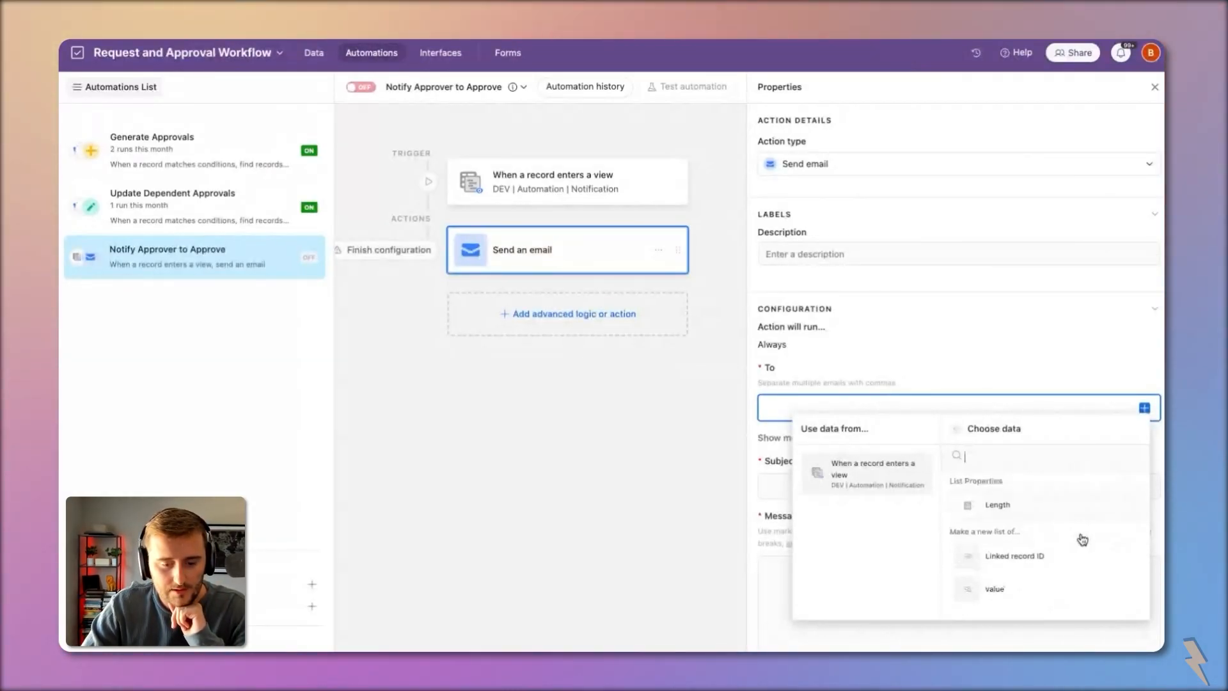
pyautogui.click(1017, 557)
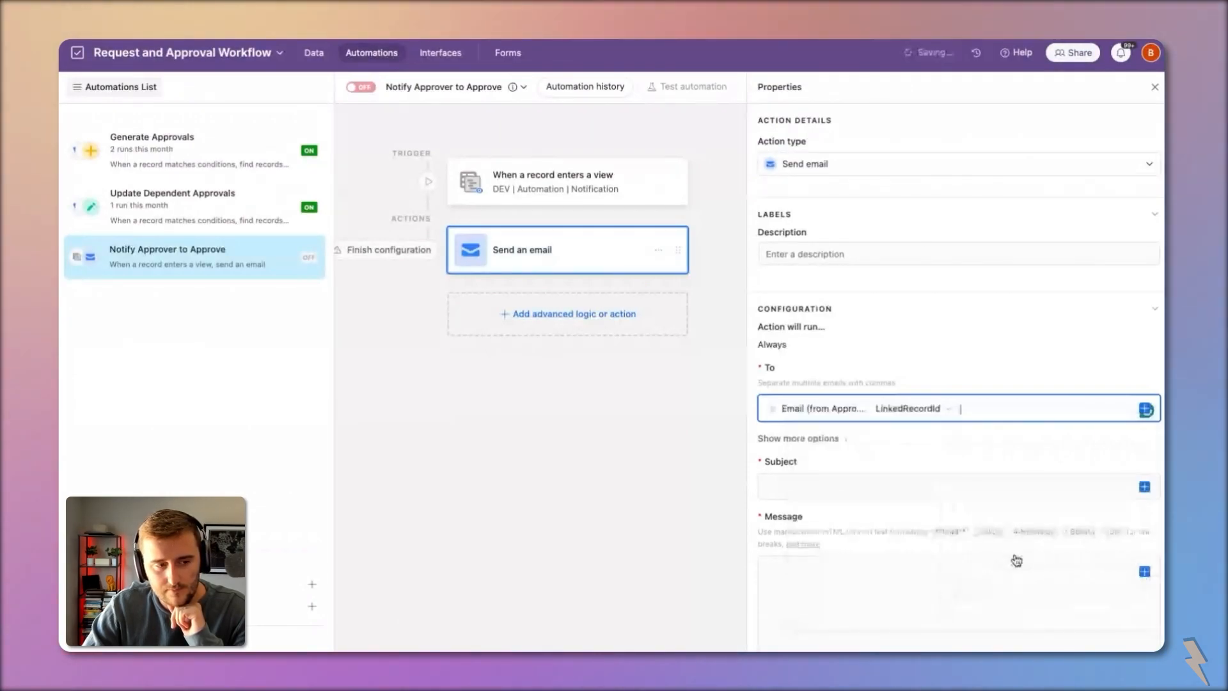
# Step: Test the trigger using record APP-005
pyautogui.click(607, 190)
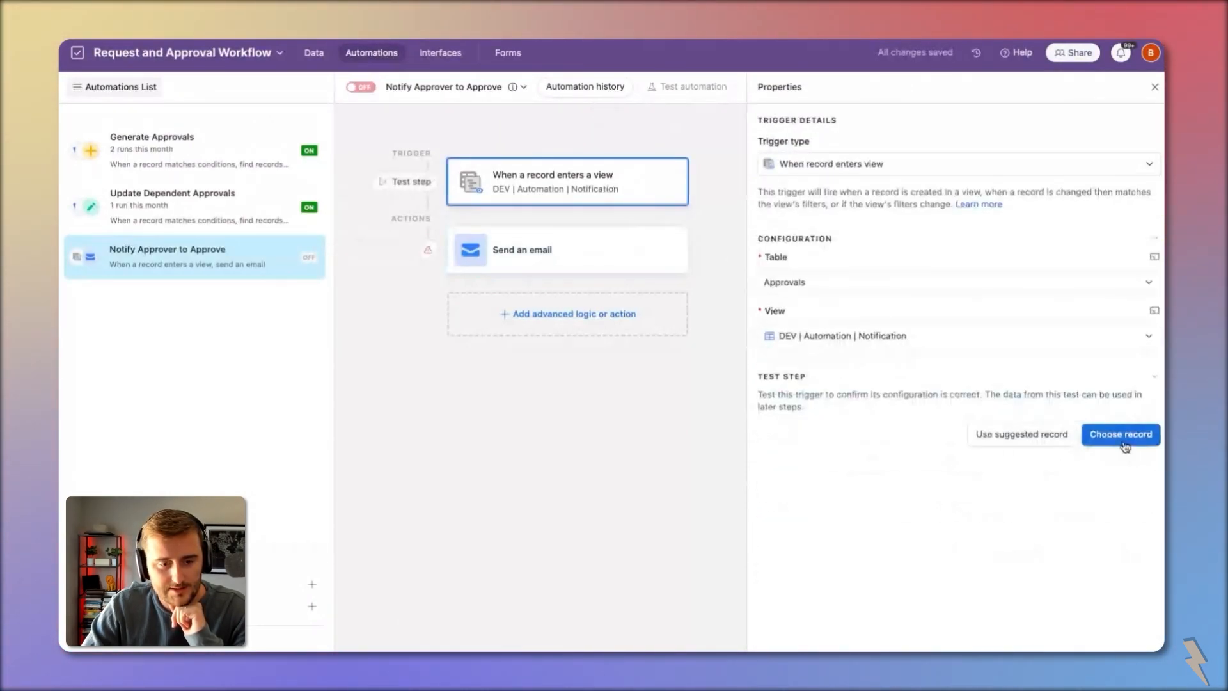
pyautogui.click(1120, 443)
pyautogui.click(600, 258)
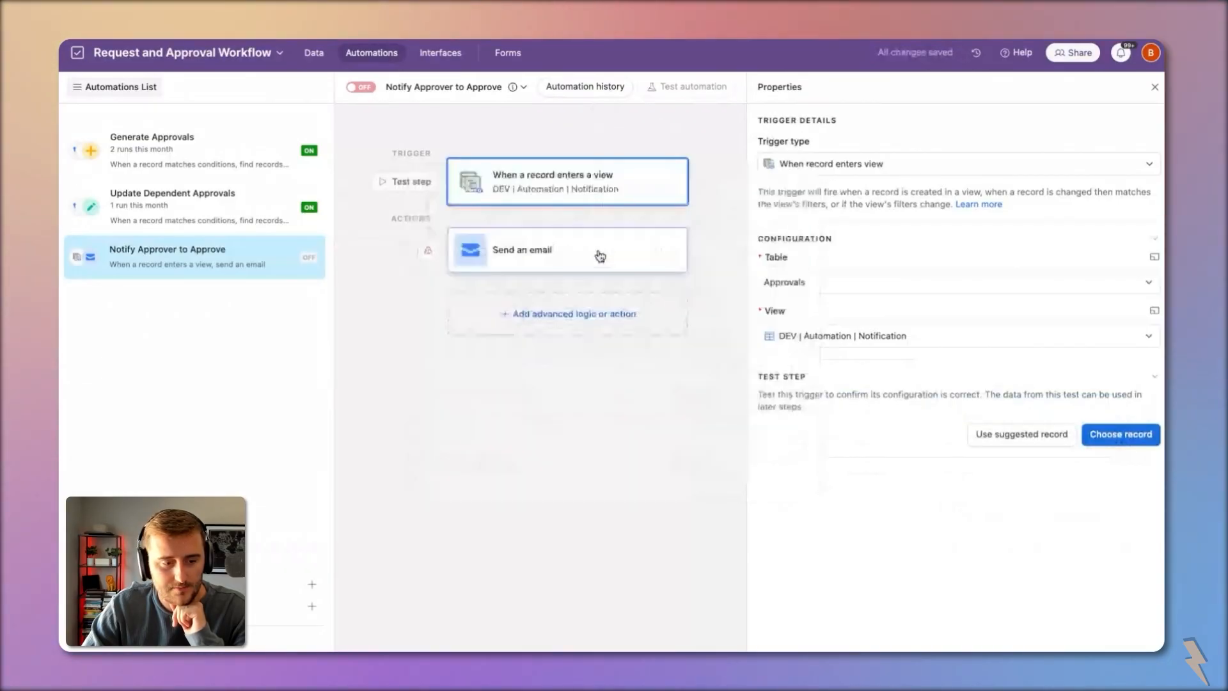
# Step: Change the email's To token to the Email (from Approver) value
pyautogui.click(585, 252)
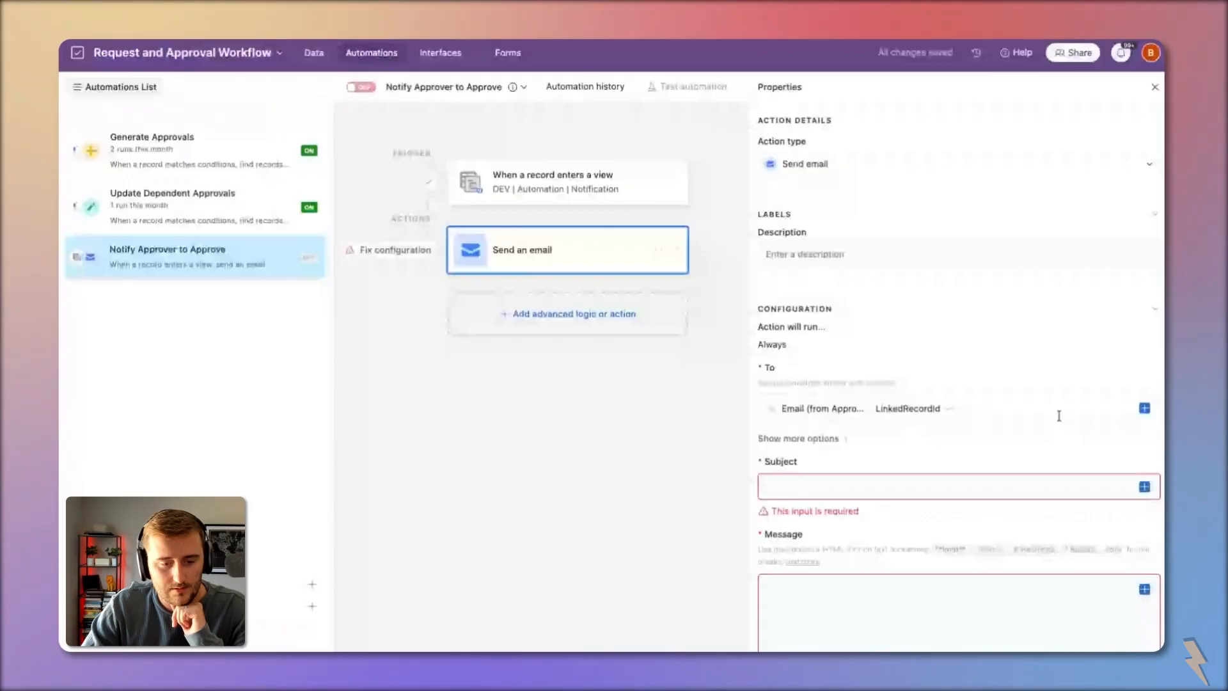
pyautogui.click(948, 408)
pyautogui.click(937, 443)
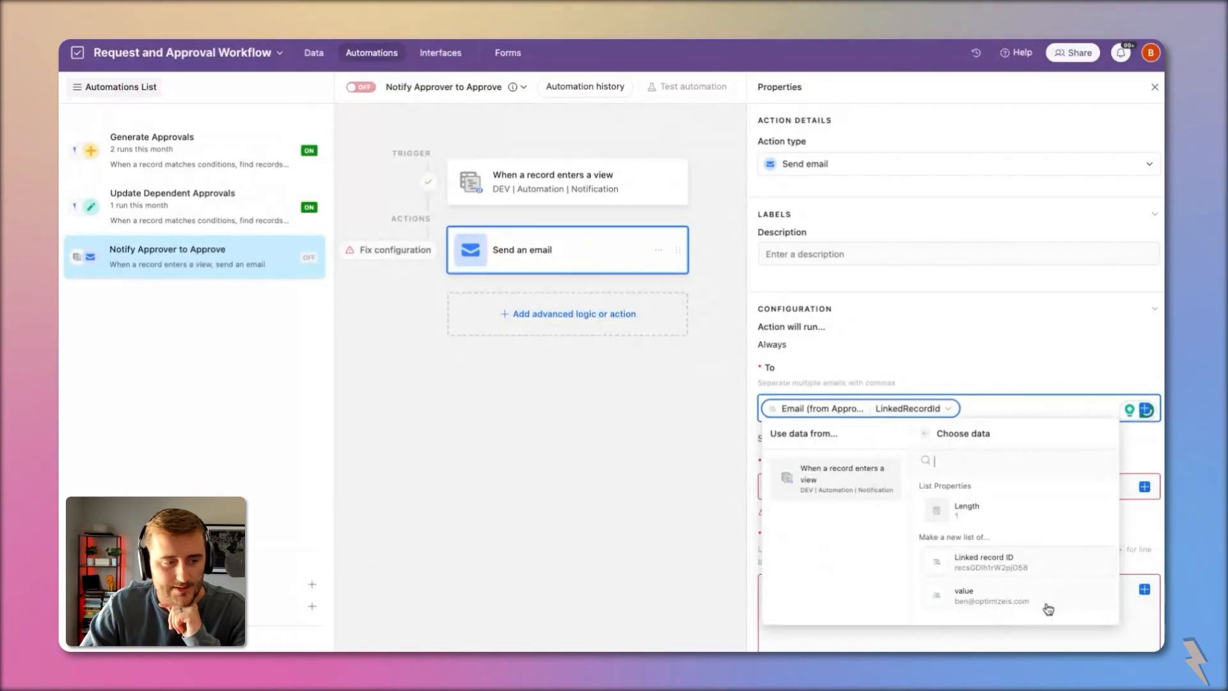
pyautogui.click(982, 606)
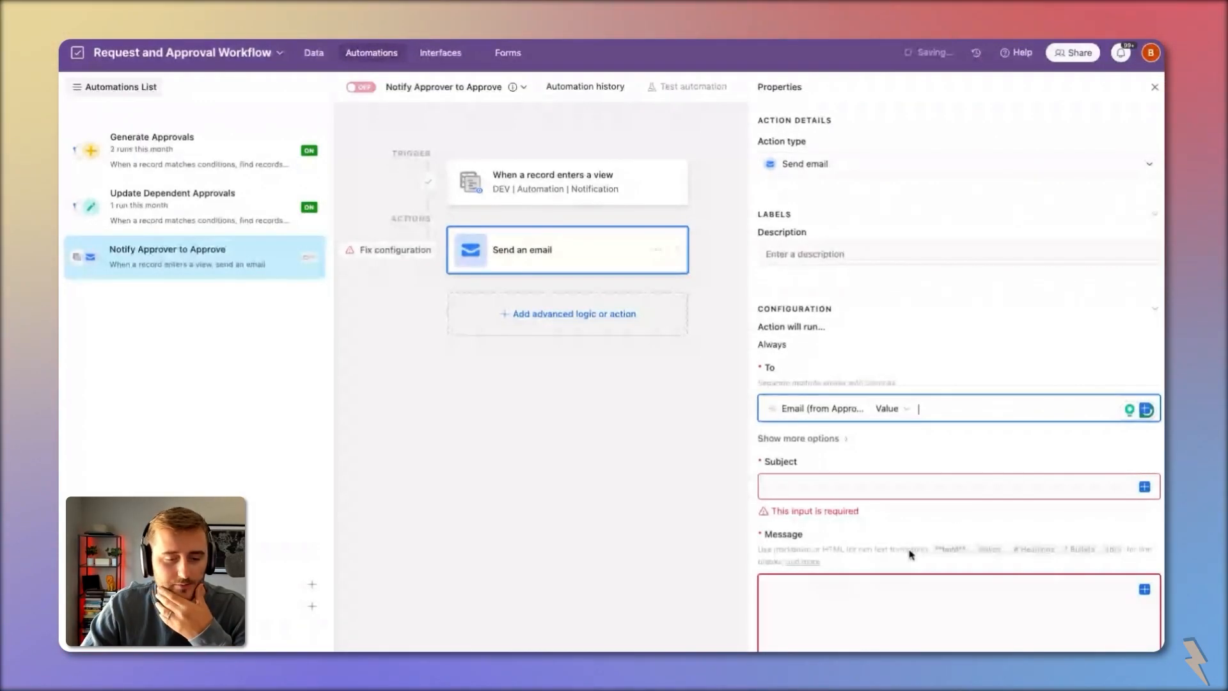
pyautogui.click(899, 486)
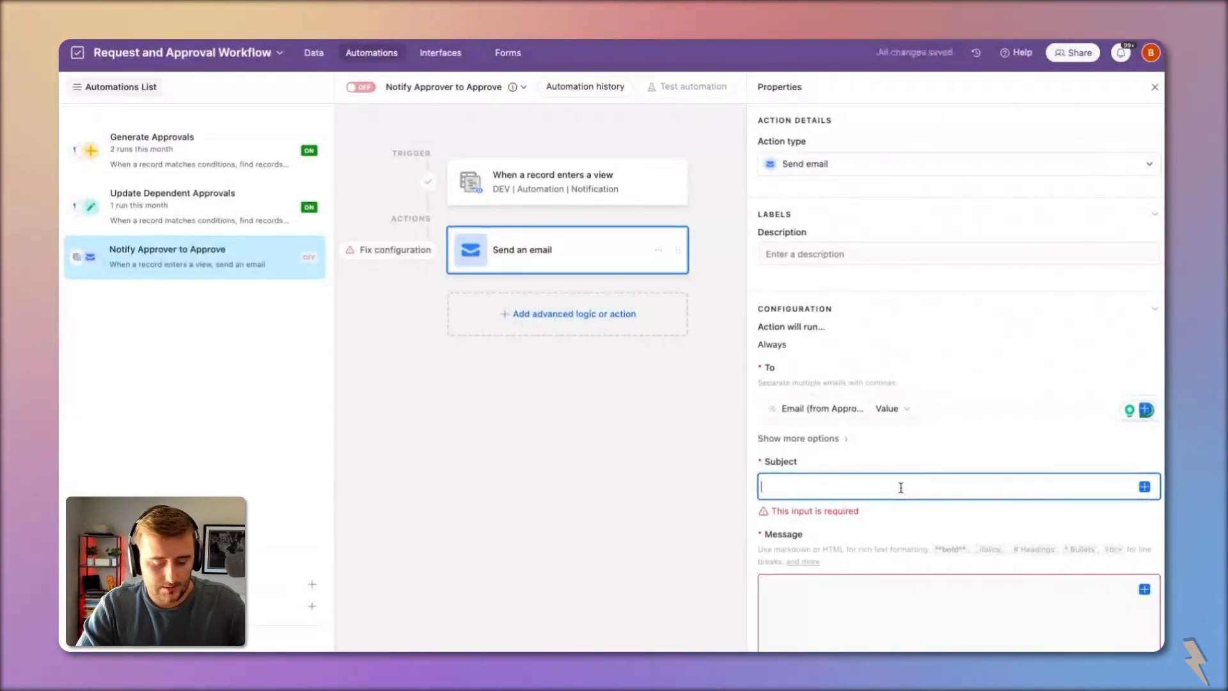
# Step: Set the subject 'New request ready for your approval!' and open the message with 'Hi {Approver},'
pyautogui.write('New request ready for your approval!')
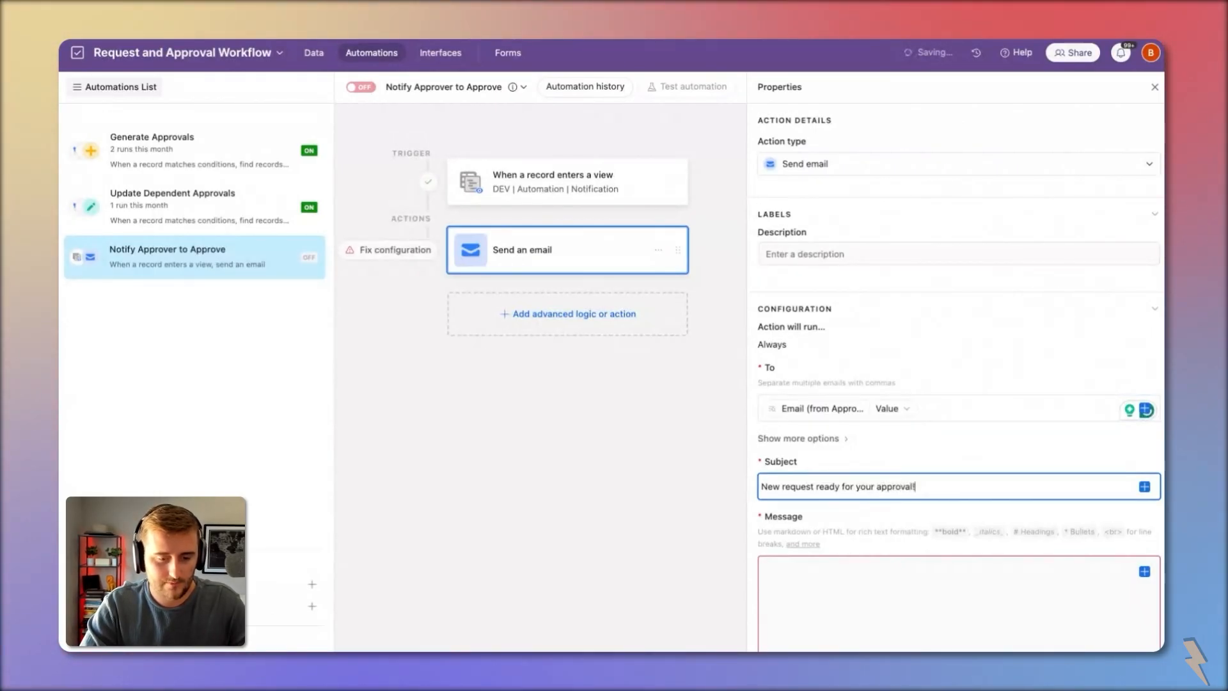
pyautogui.scroll(-4, 891, 466)
pyautogui.click(874, 395)
pyautogui.write('Hi')
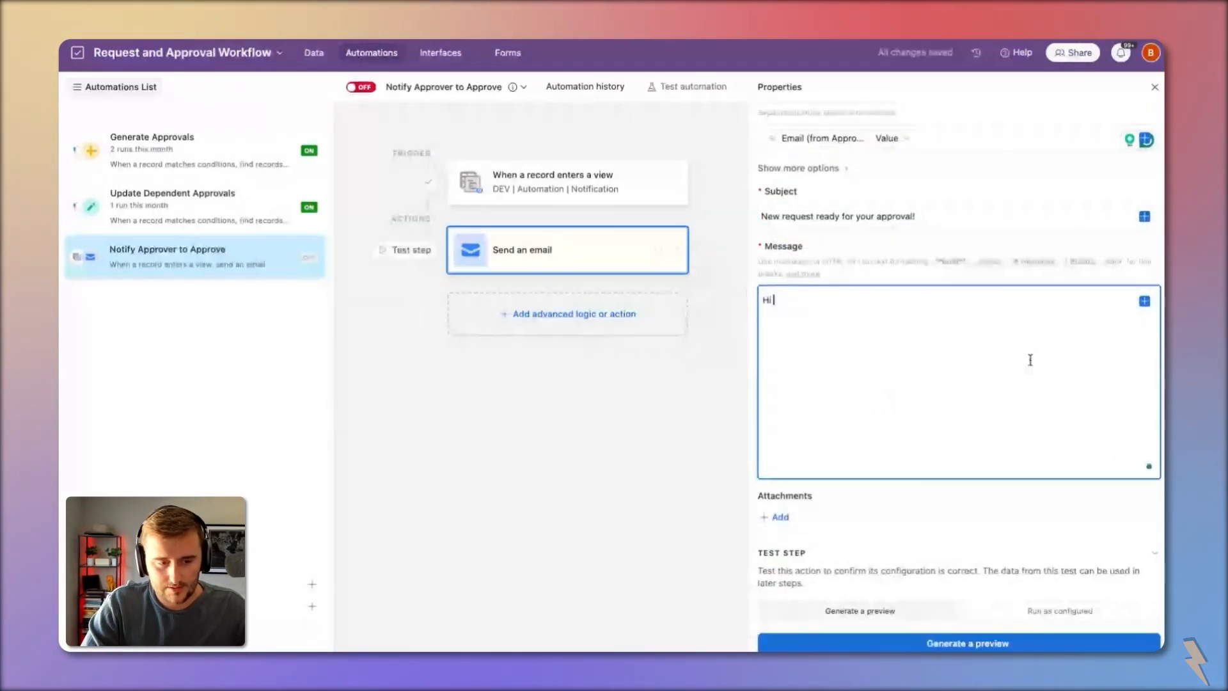
pyautogui.click(1144, 301)
pyautogui.scroll(-3, 1041, 422)
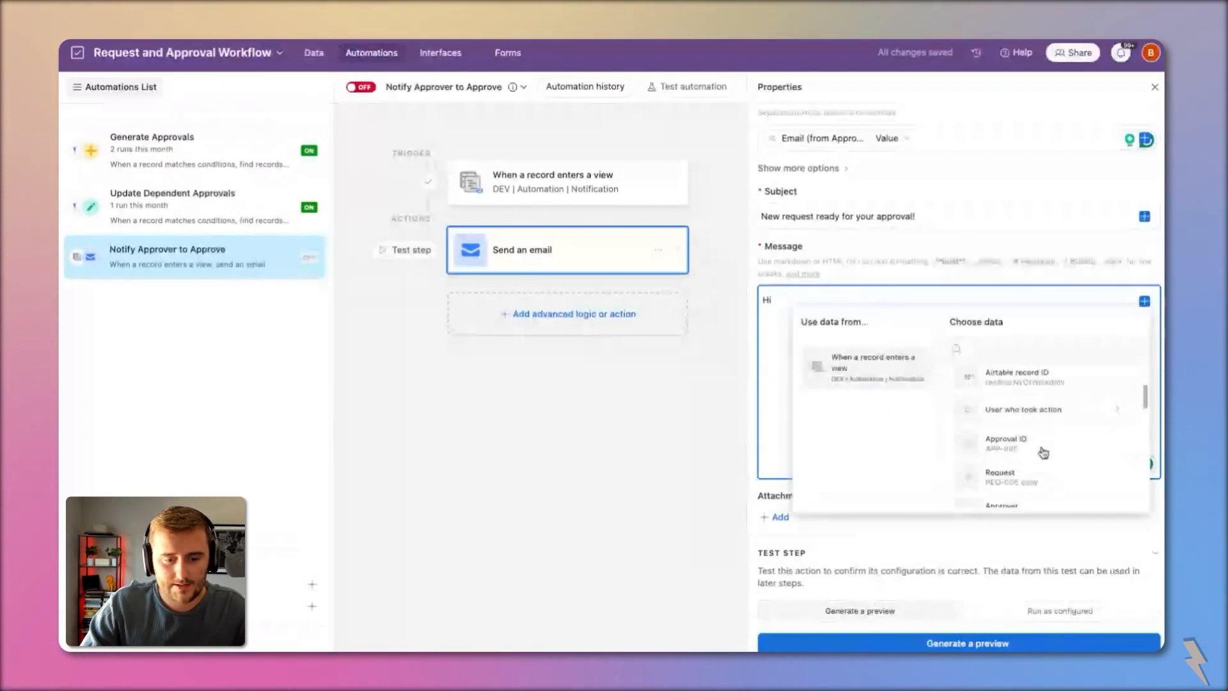
pyautogui.scroll(-2, 1041, 452)
pyautogui.scroll(2, 1030, 435)
pyautogui.click(1009, 393)
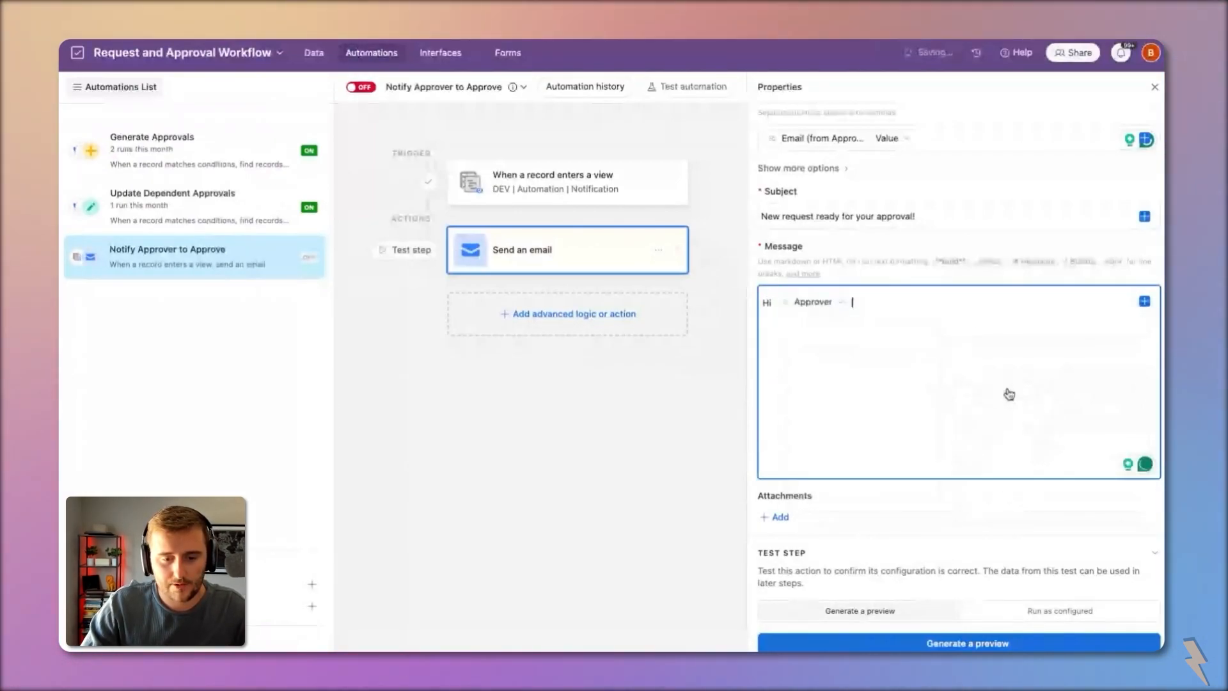
pyautogui.write(',')
pyautogui.press('Return')
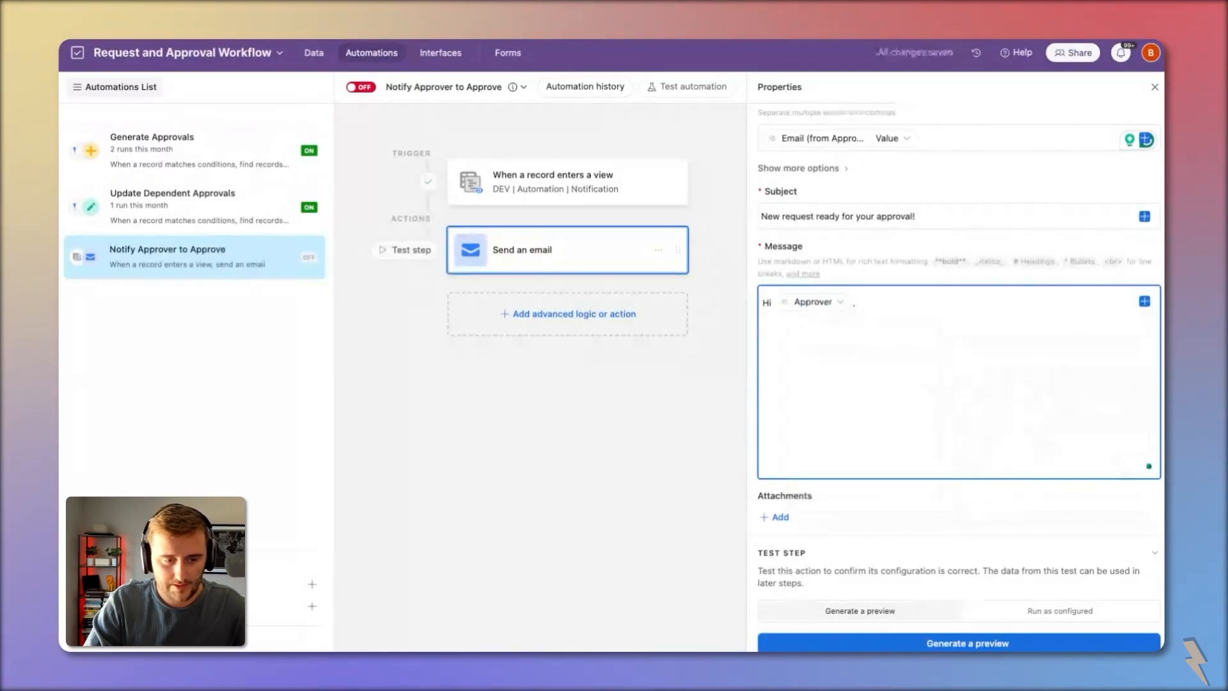
# Step: Add the line 'Approve or reject the request' with 'here' turned into a [here]() link
pyautogui.write('Ap')
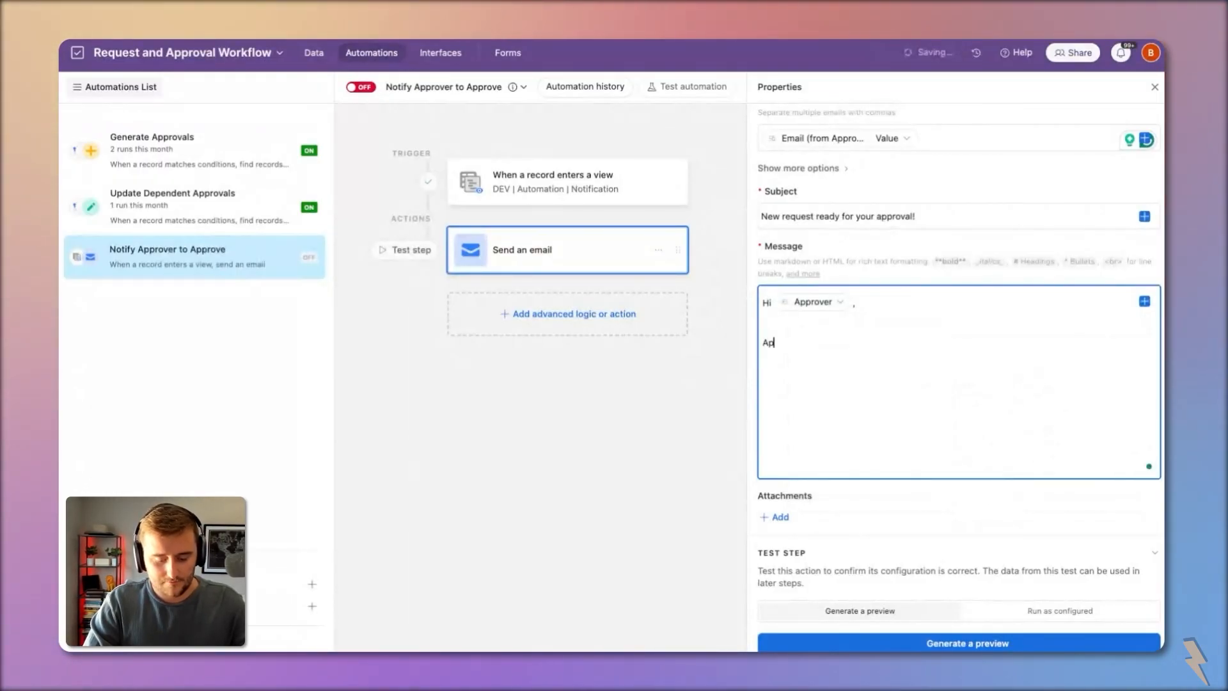
pyautogui.write('prove or reject the request here')
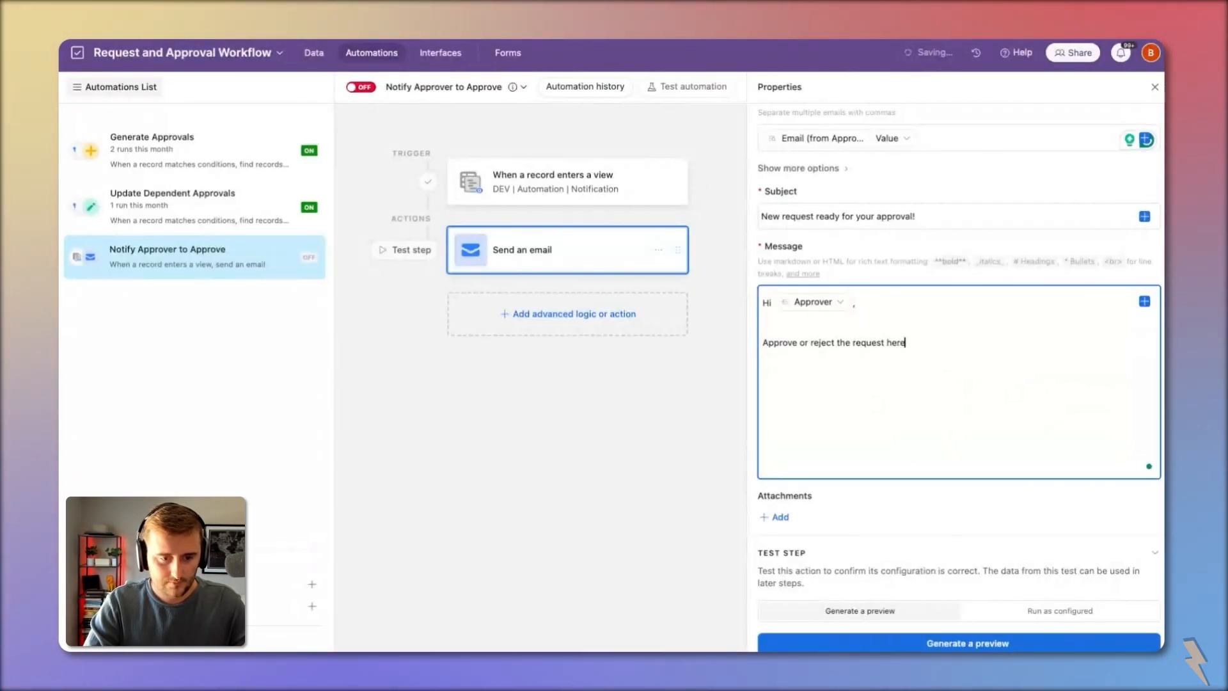
pyautogui.doubleClick(898, 343)
pyautogui.write('[here]()')
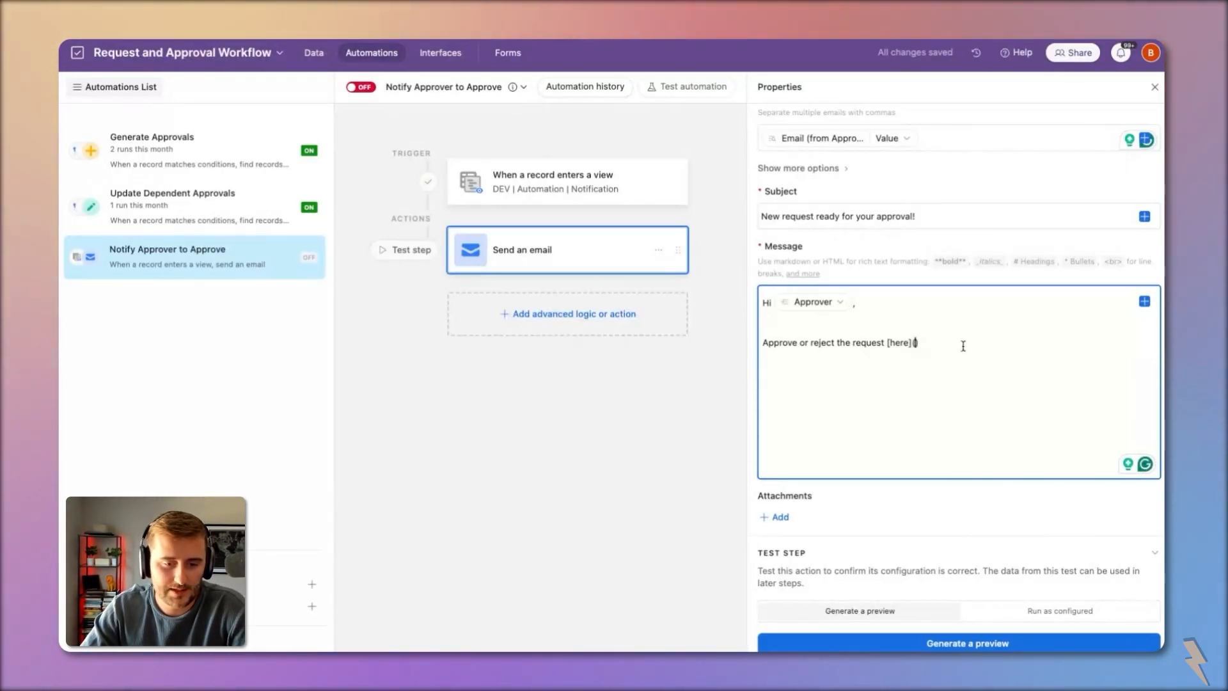
# Step: Point the 'here' link to the Approval Review page record URL and generate an email preview
pyautogui.click(1145, 302)
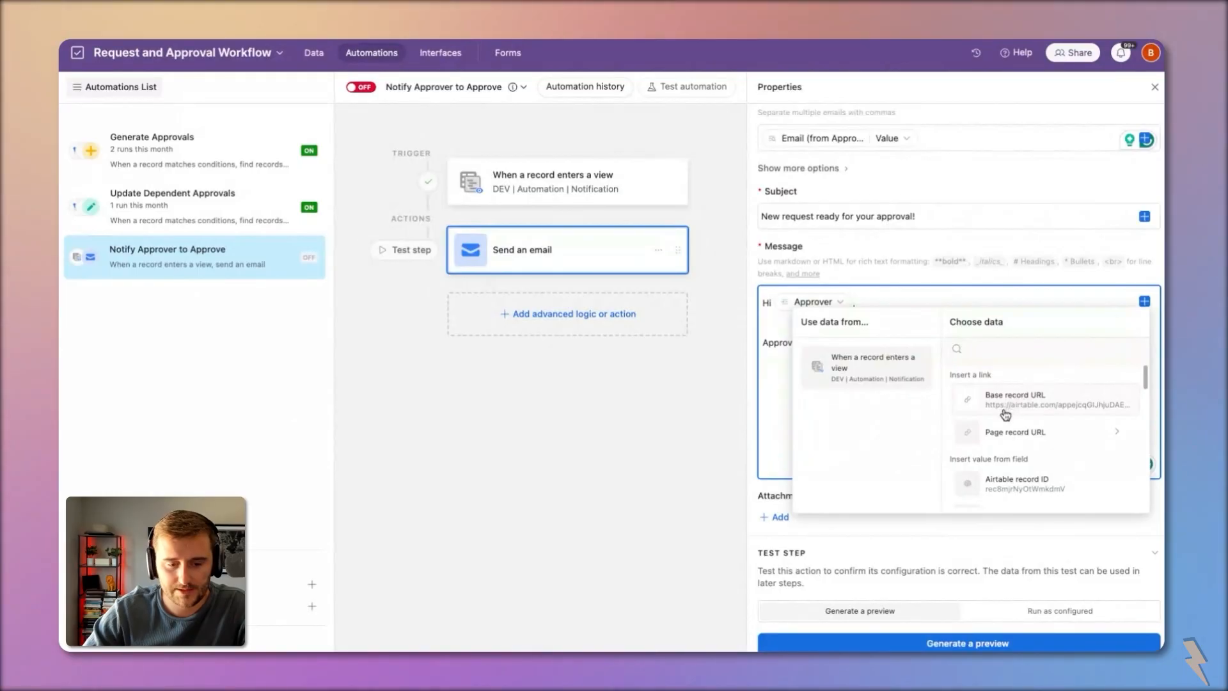
pyautogui.click(1034, 434)
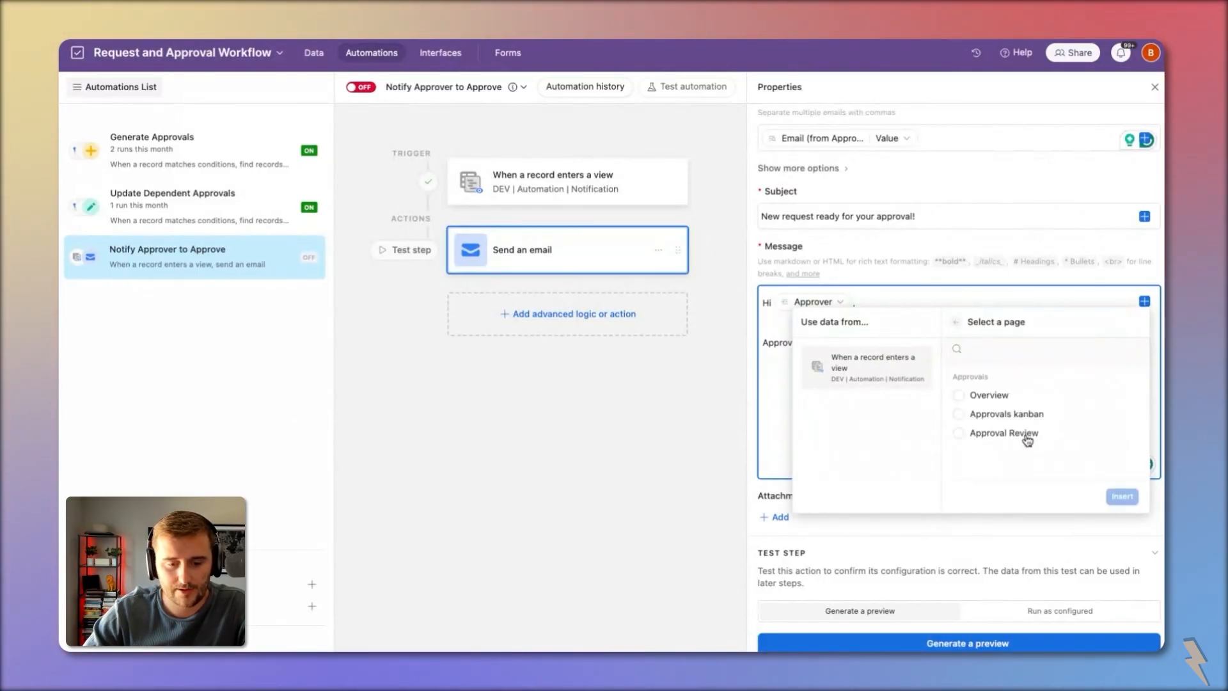
pyautogui.click(999, 434)
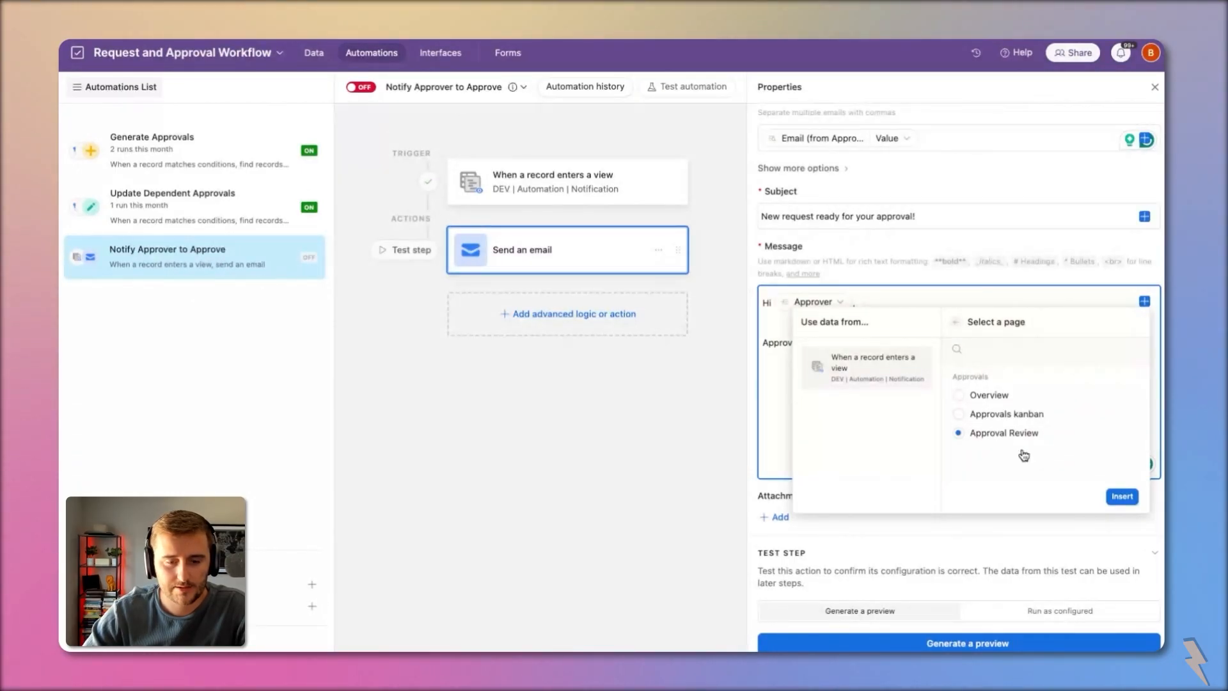
pyautogui.click(1121, 496)
pyautogui.click(990, 642)
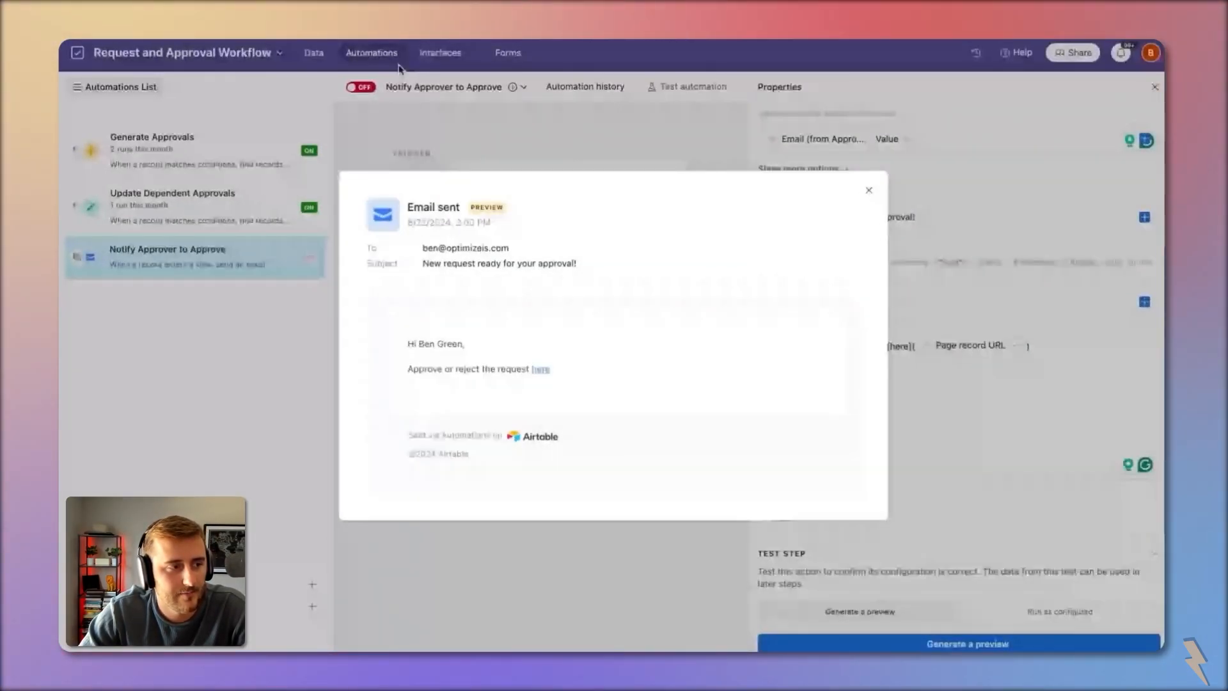
# Step: Close the email preview and switch the Notify Approver to Approve automation on
pyautogui.click(354, 88)
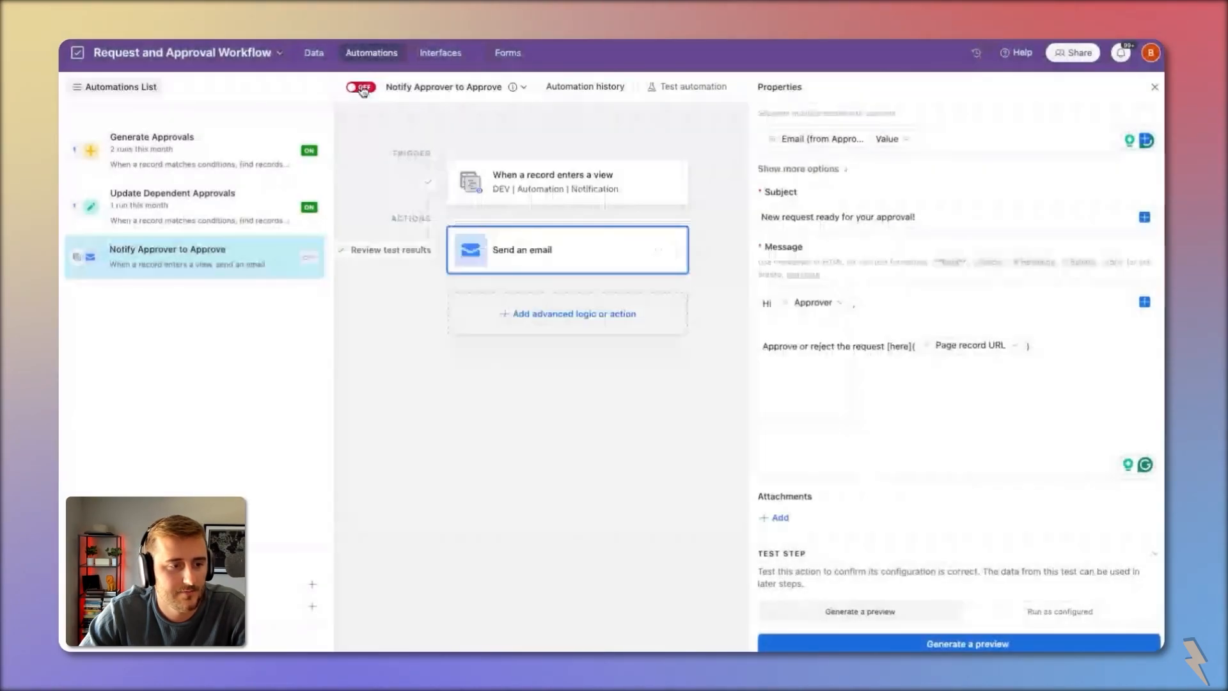
pyautogui.click(361, 89)
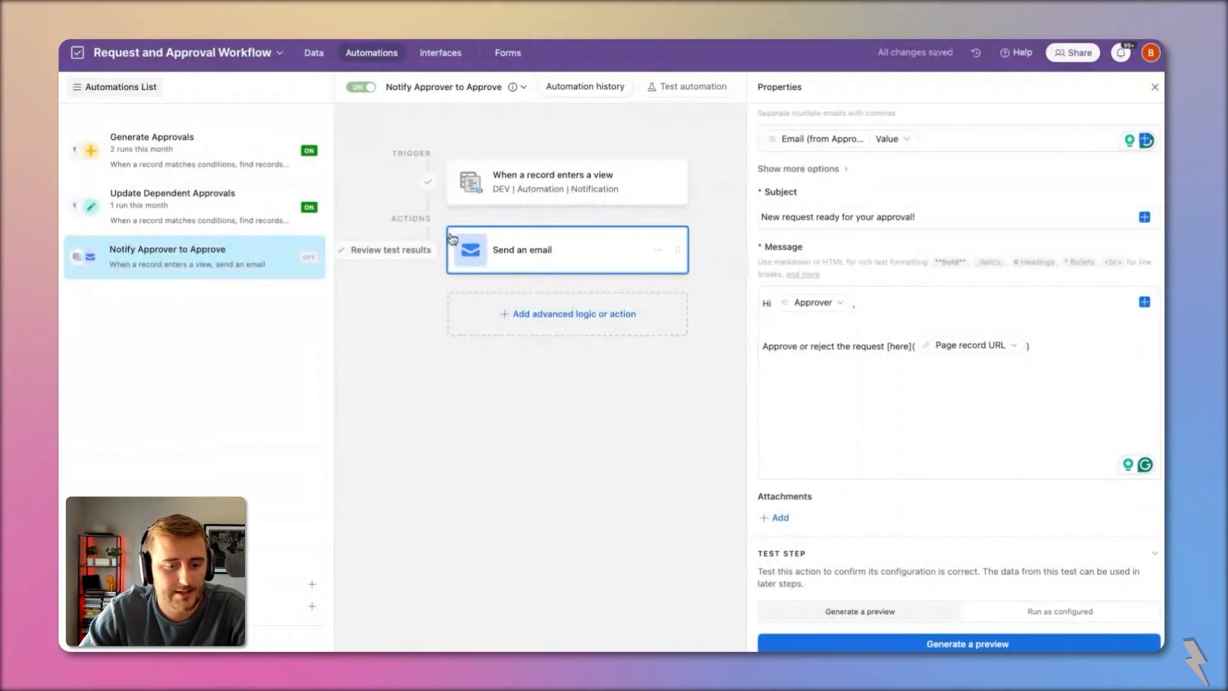
pyautogui.scroll(5, 879, 335)
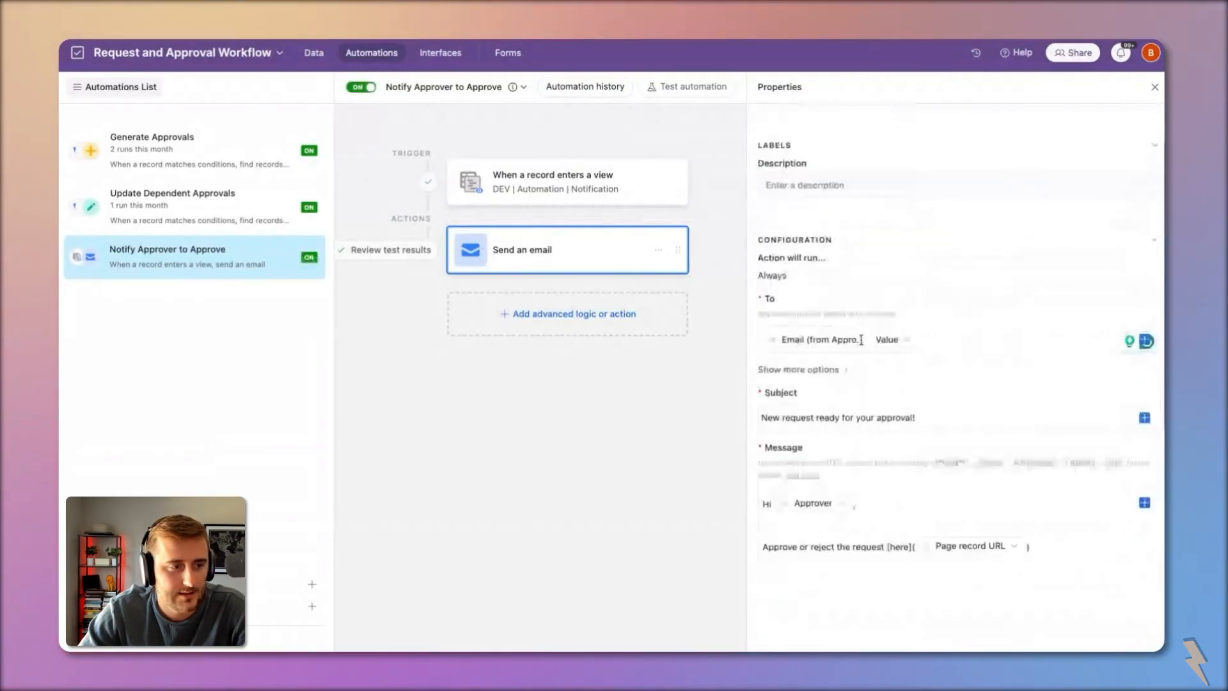
# Step: Review the Notification view's records APP-005, APP-006, APP-013 and APP-014 in the Approvals table
pyautogui.click(306, 54)
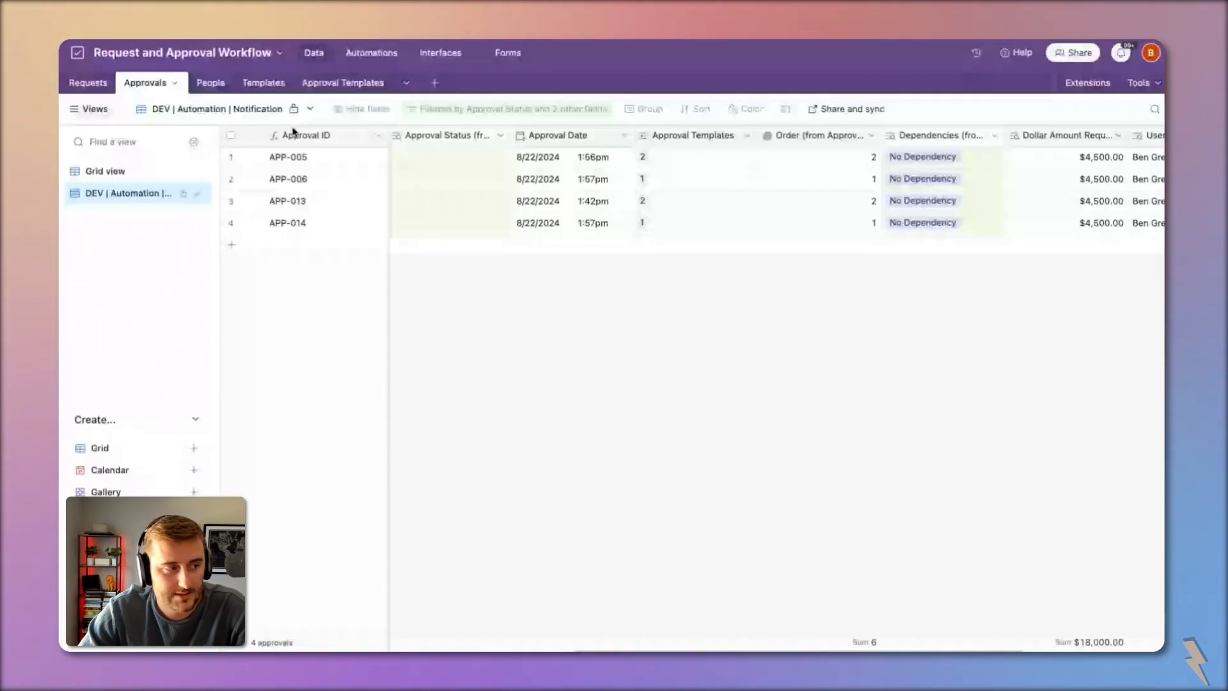
pyautogui.hscroll(-10, 293, 132)
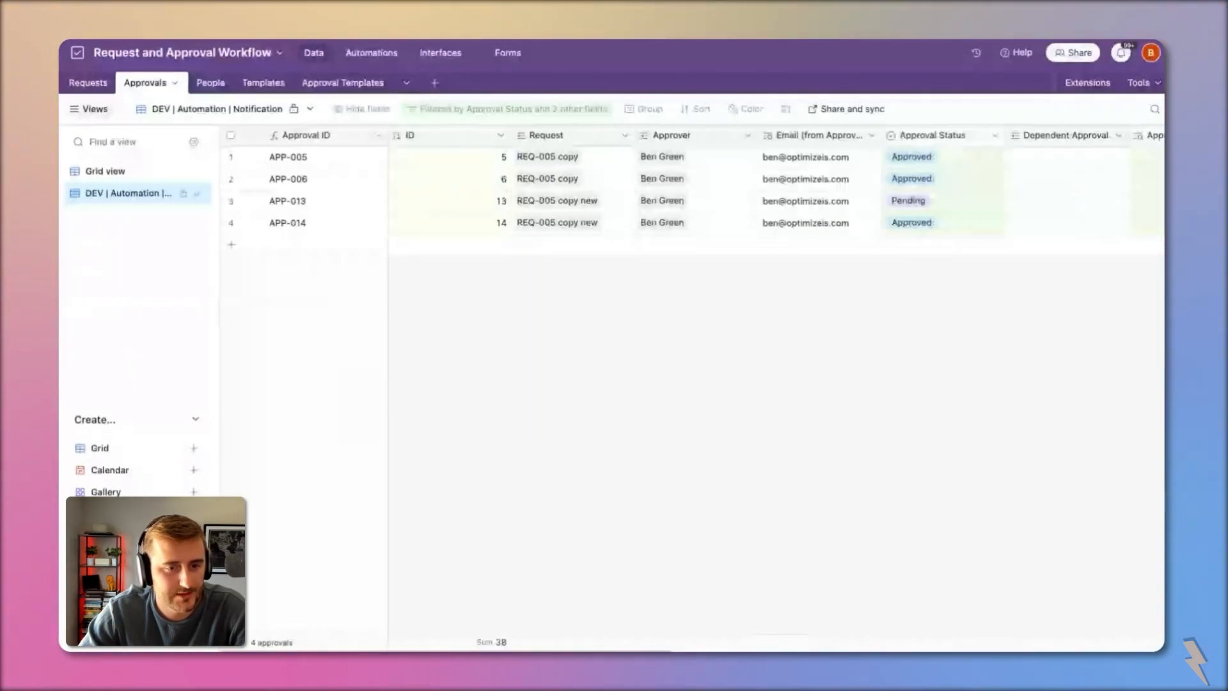
pyautogui.hscroll(8, 767, 192)
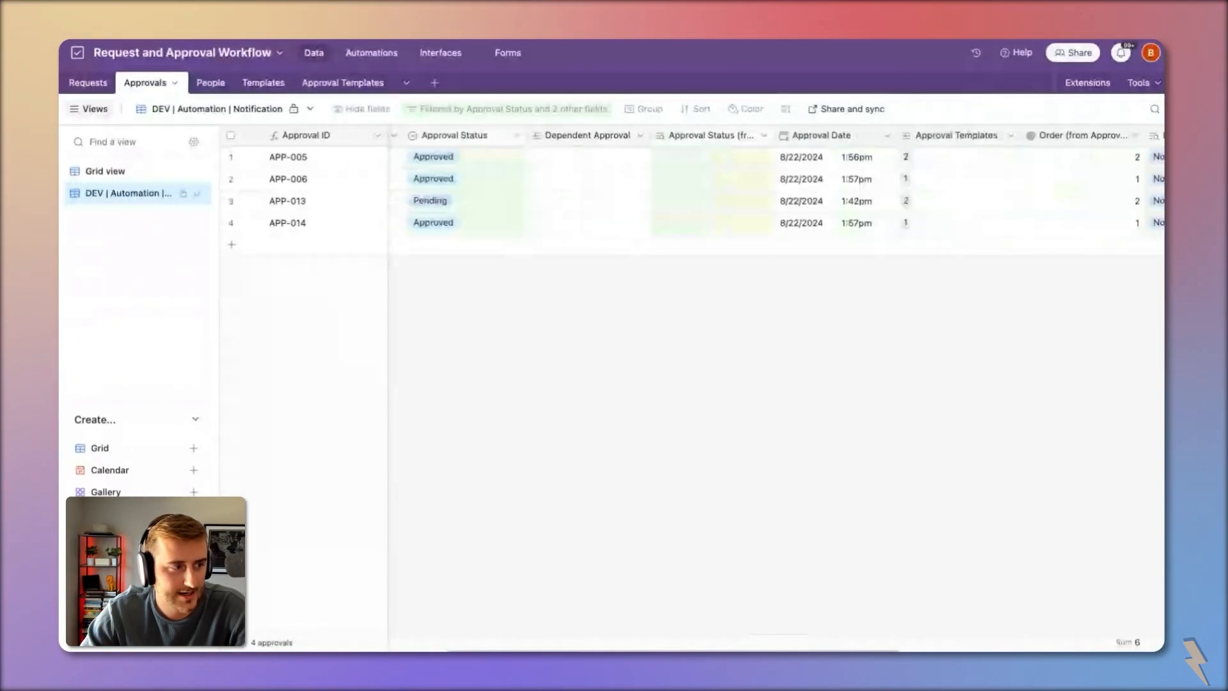
pyautogui.hscroll(3, 768, 192)
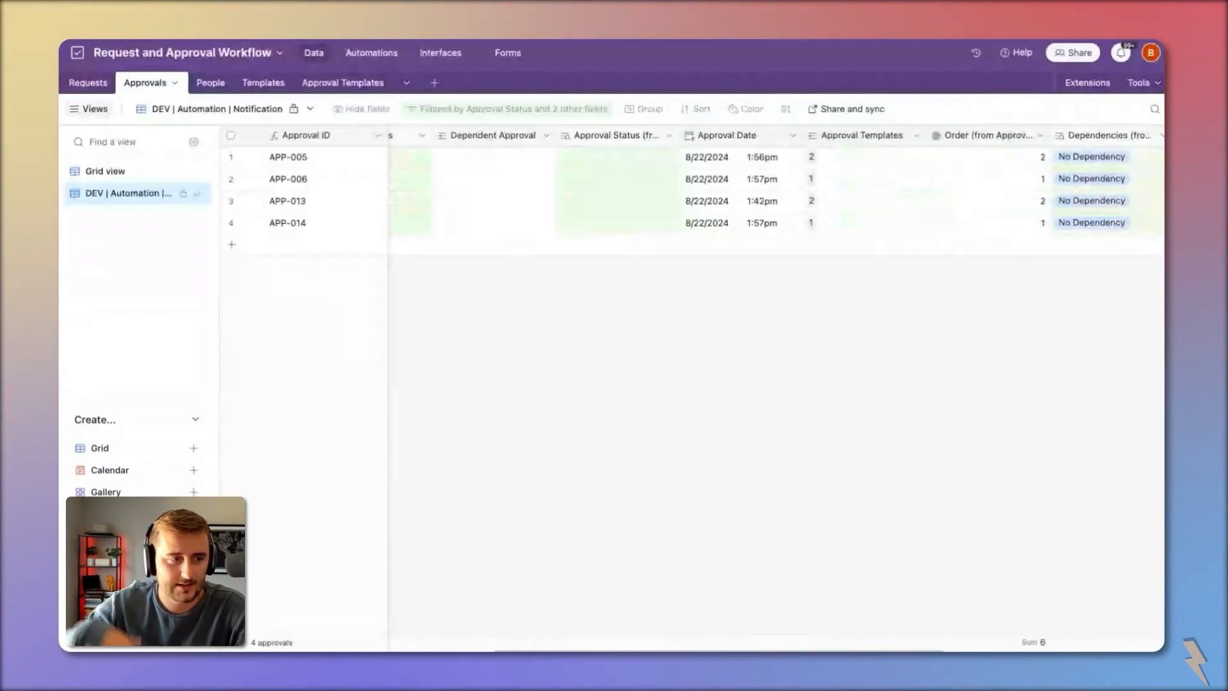
pyautogui.hscroll(1, 768, 192)
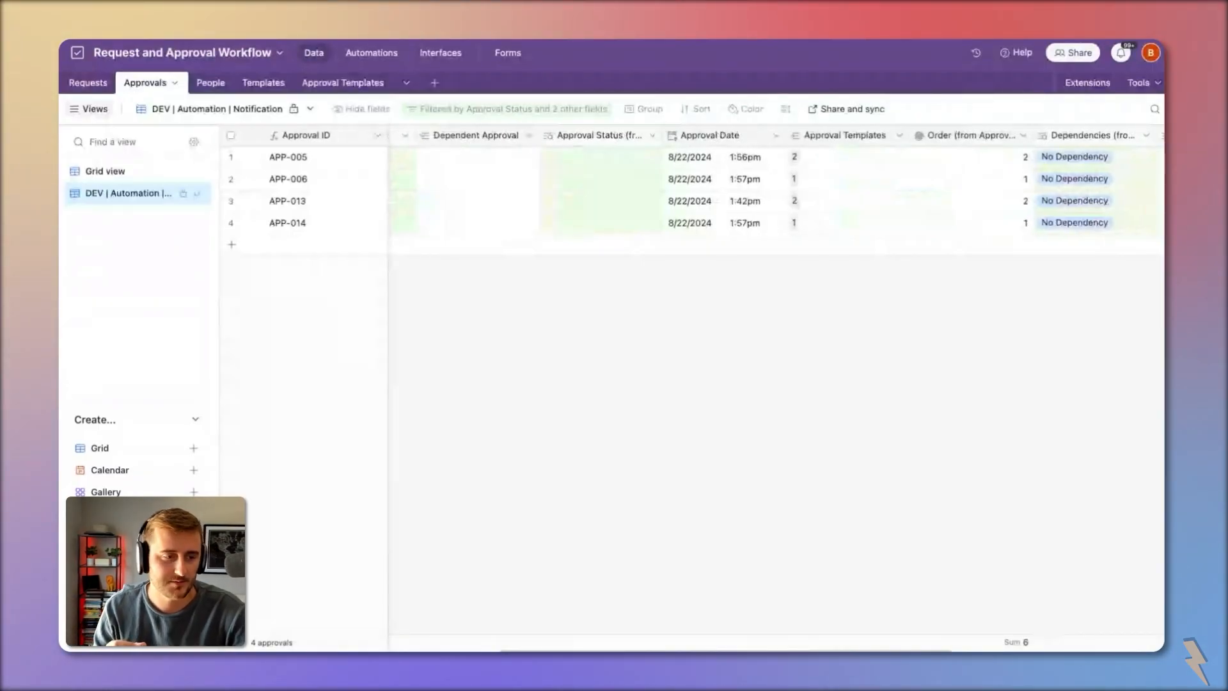